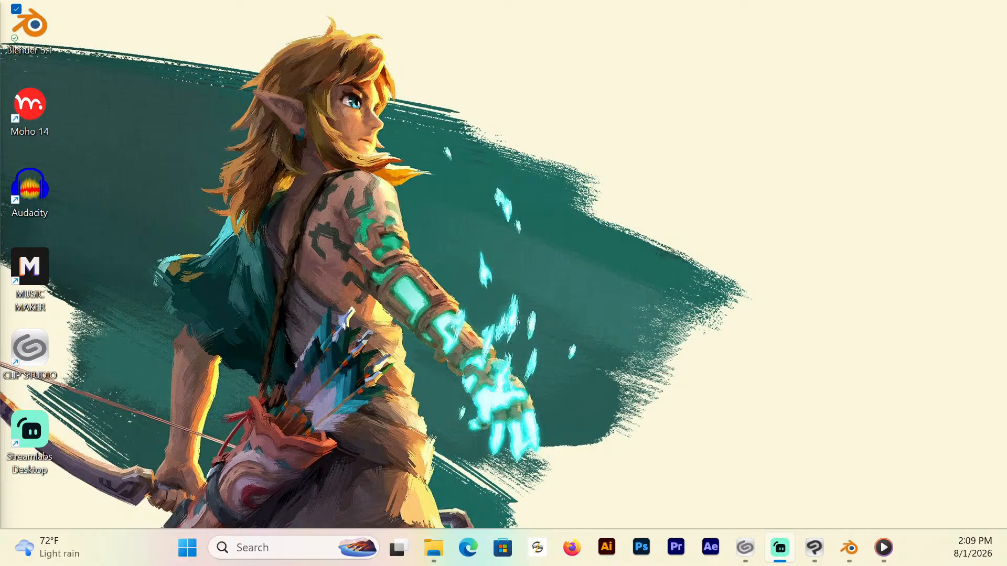
In Clip Studio Paint, create a 1920 × 1080 animation project named Animation with frame rate 8 and playback time 10.
click(813, 549)
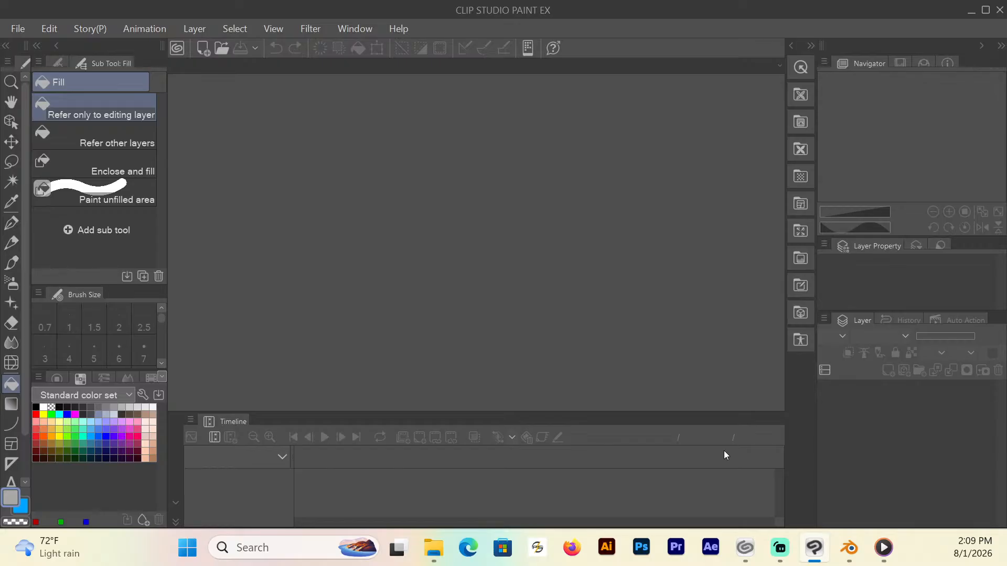
click(21, 27)
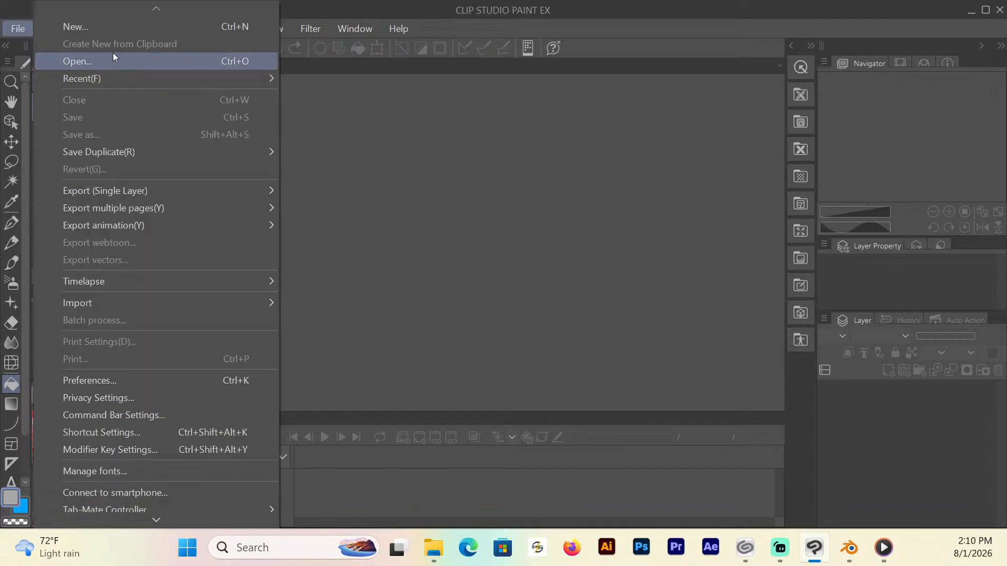
click(98, 27)
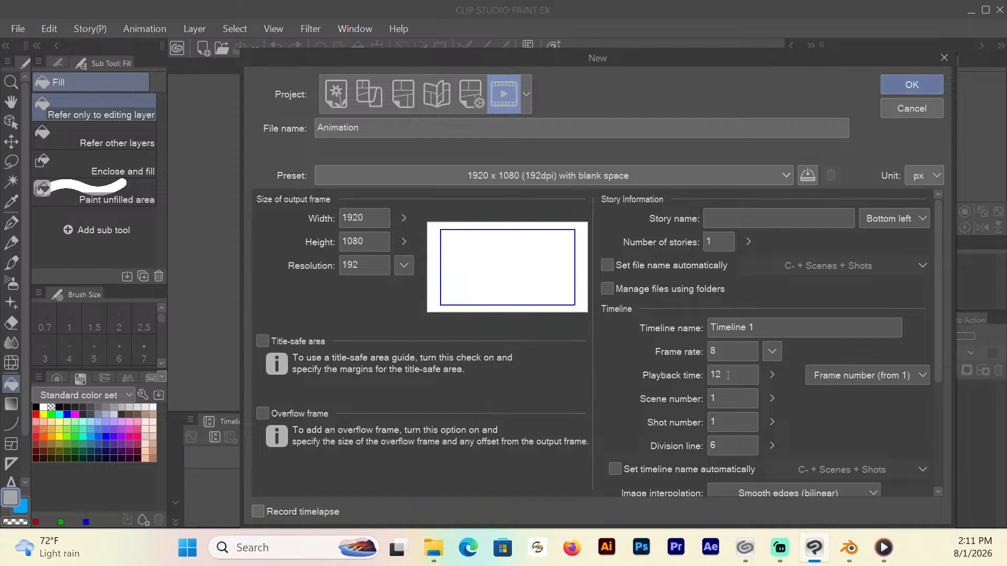
click(728, 376)
text(0)
click(911, 91)
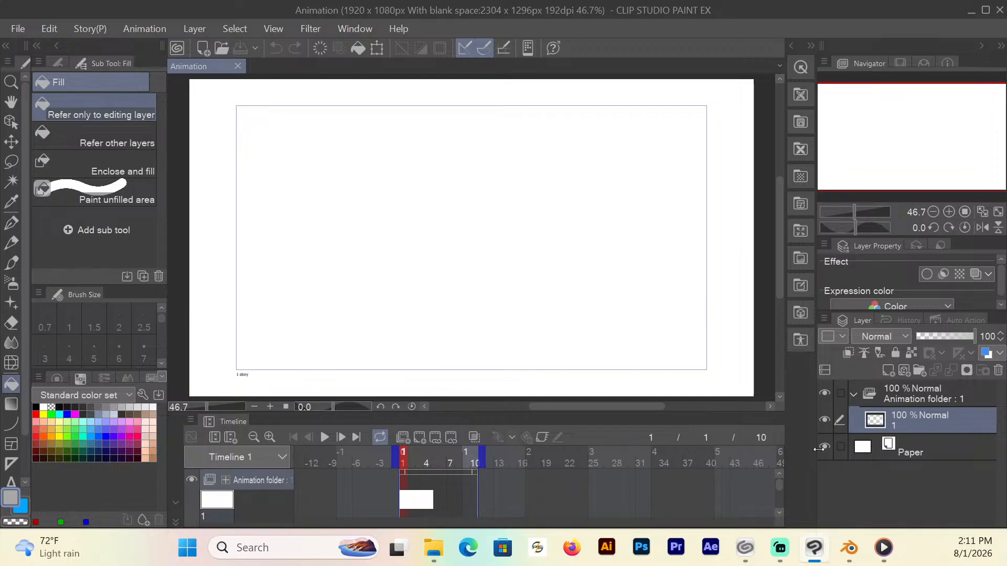
Rename the animation folder to Pencils.
click(924, 400)
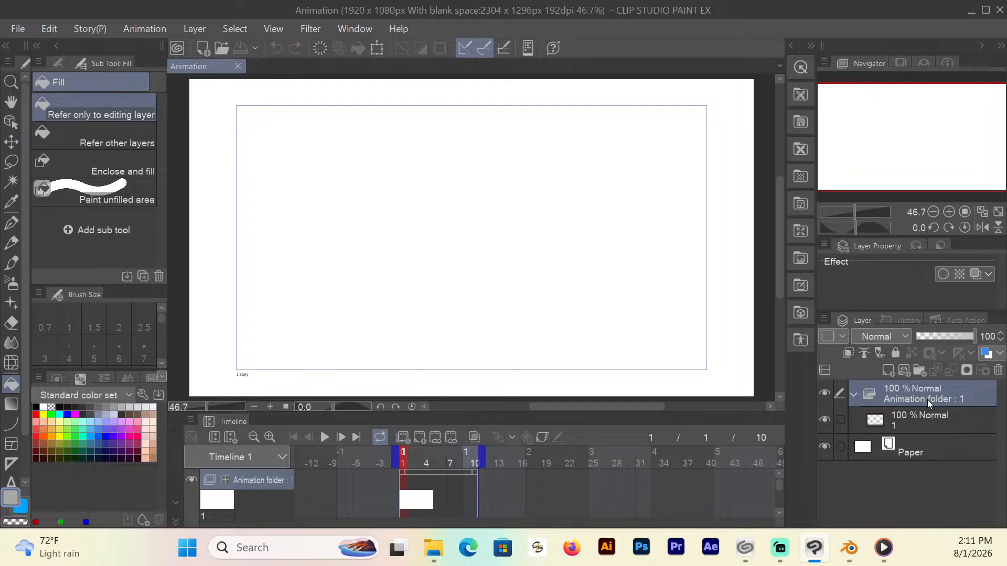
double_click(927, 400)
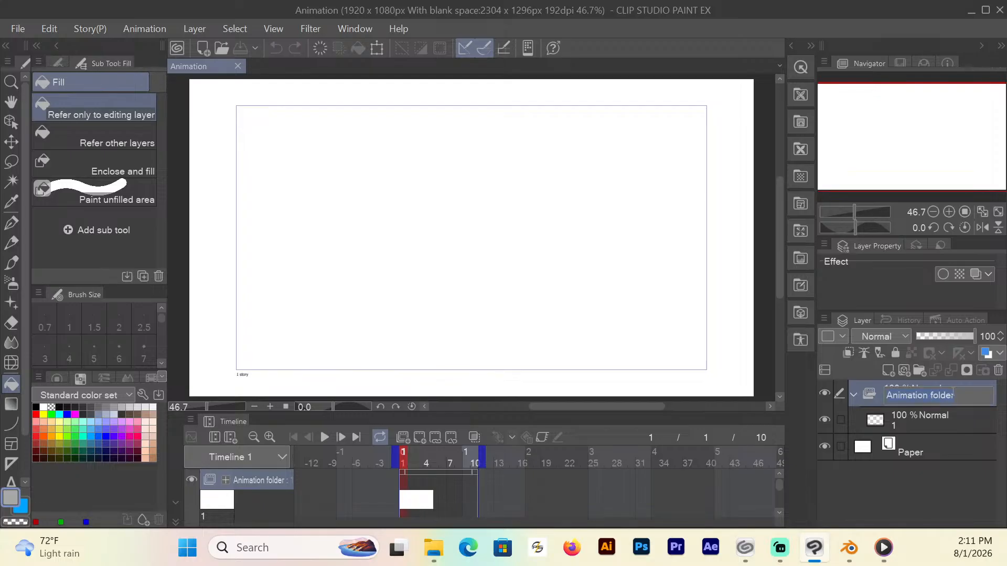
text(Pencils)
key(Return)
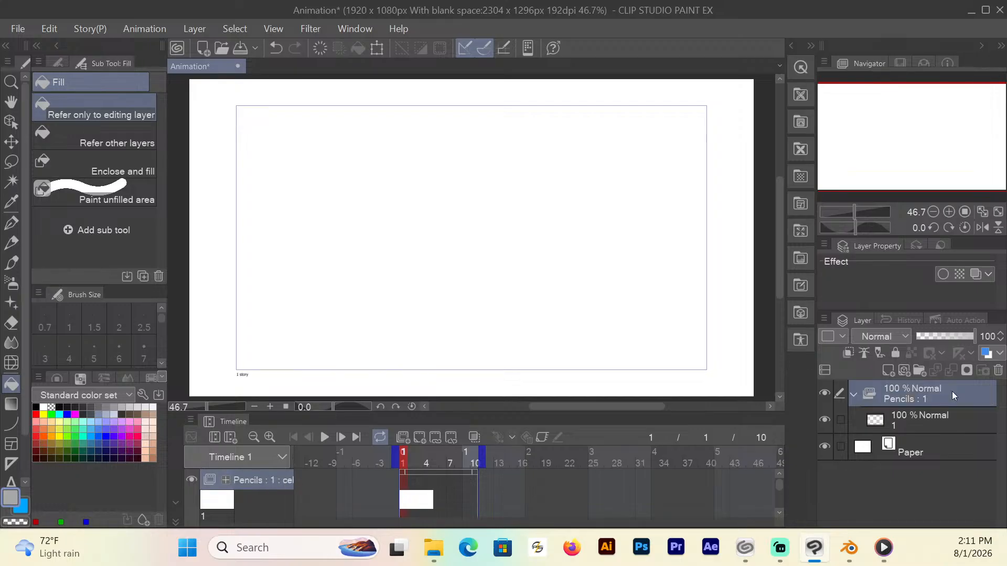
Import the Shot284BG image from the Shot284 folder directly above the Paper layer as the background.
click(913, 445)
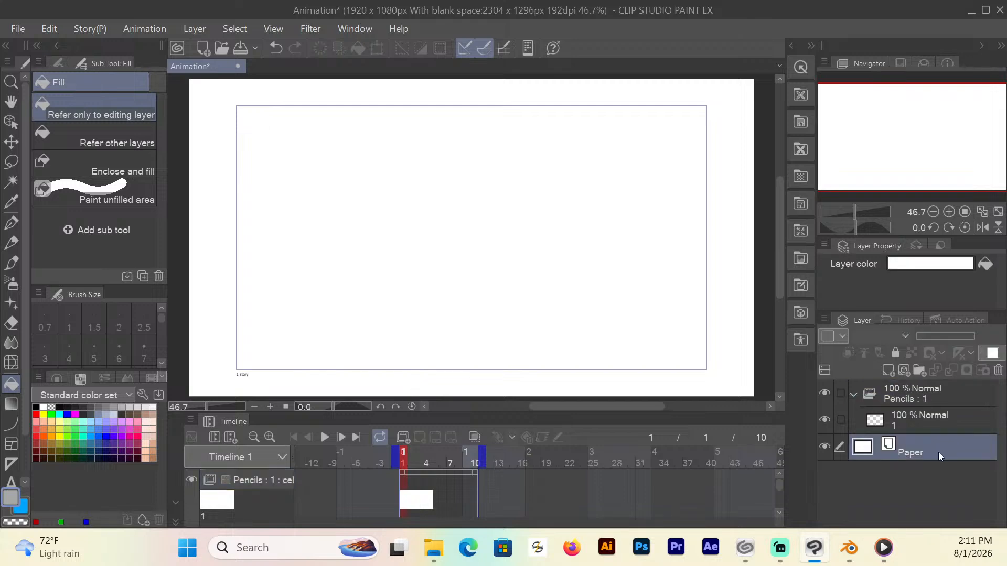
click(18, 31)
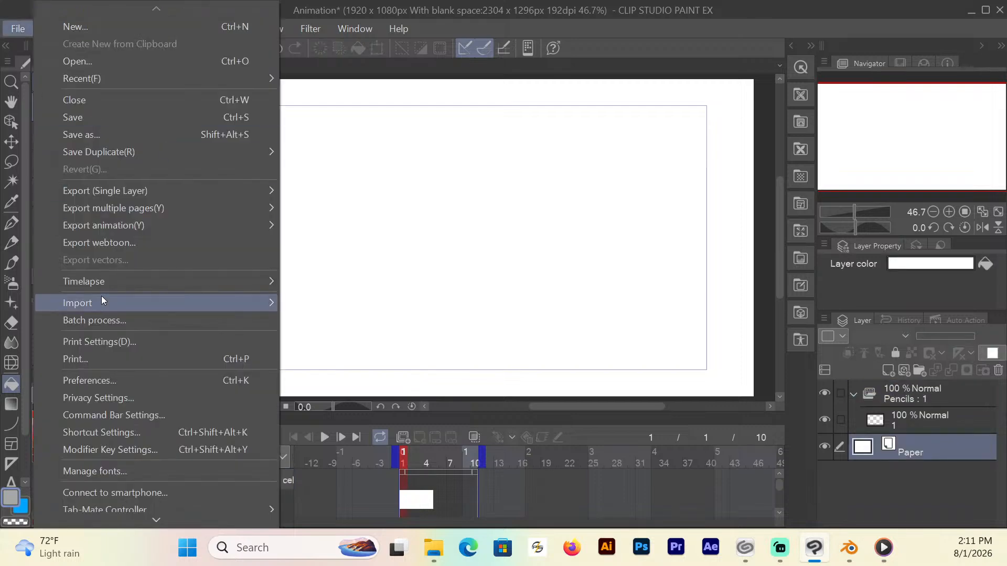
mouse_move(101, 303)
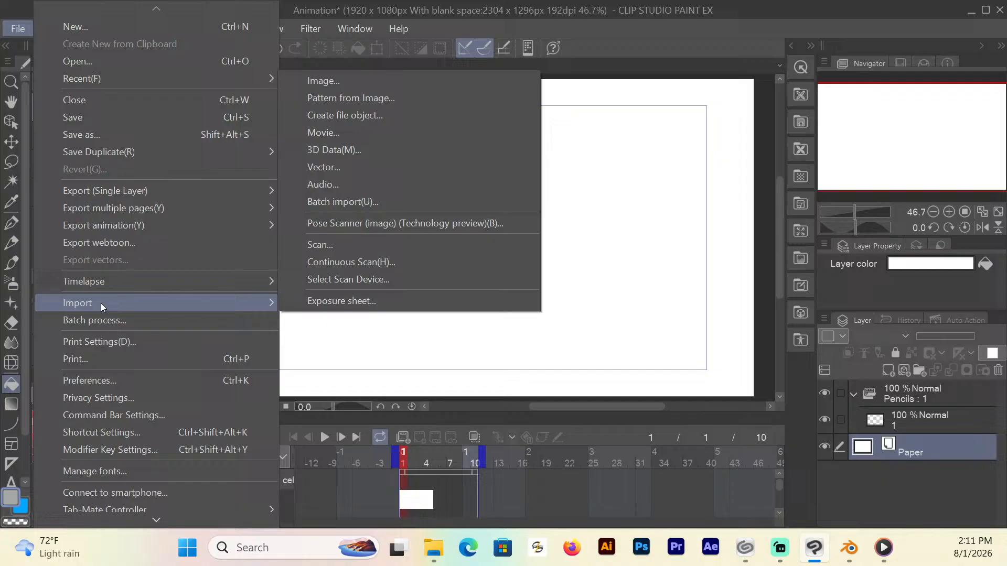
click(344, 98)
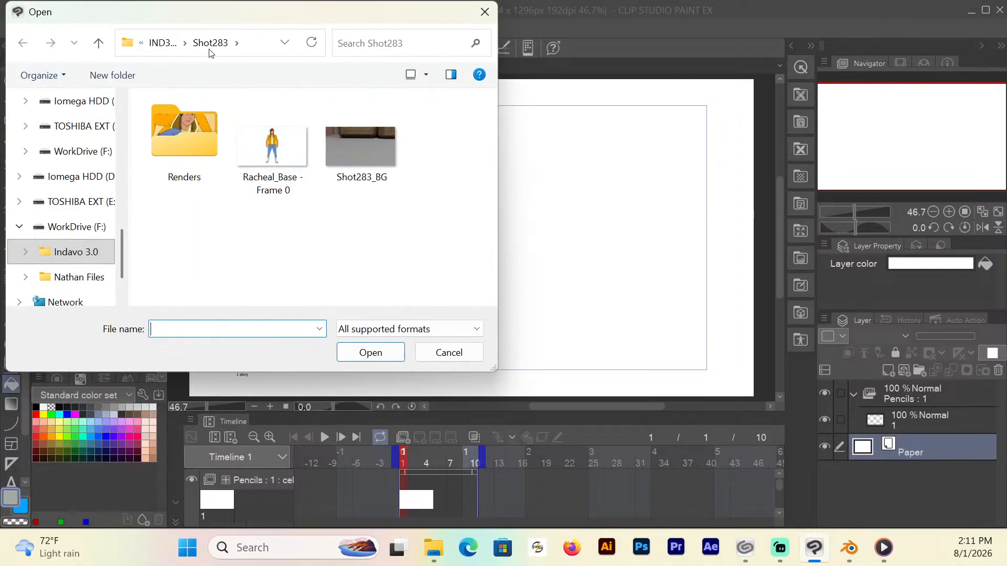
click(162, 42)
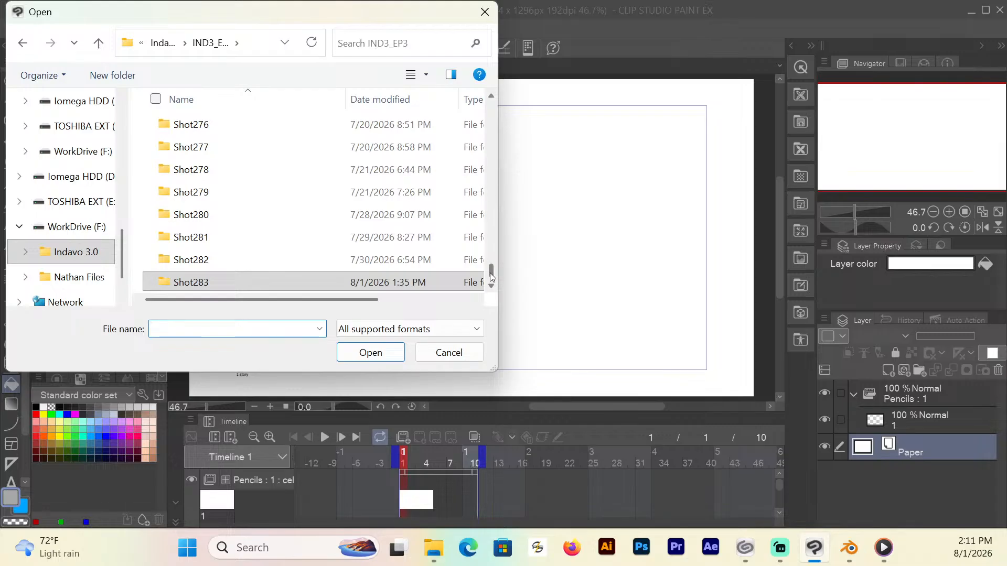
scroll(490, 273, down, 1)
click(206, 263)
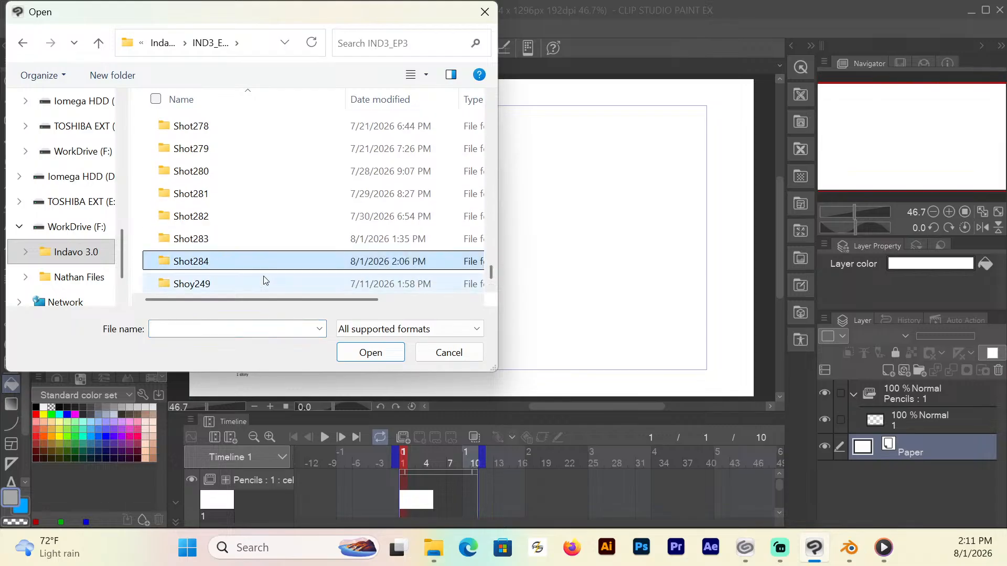
click(379, 355)
click(193, 146)
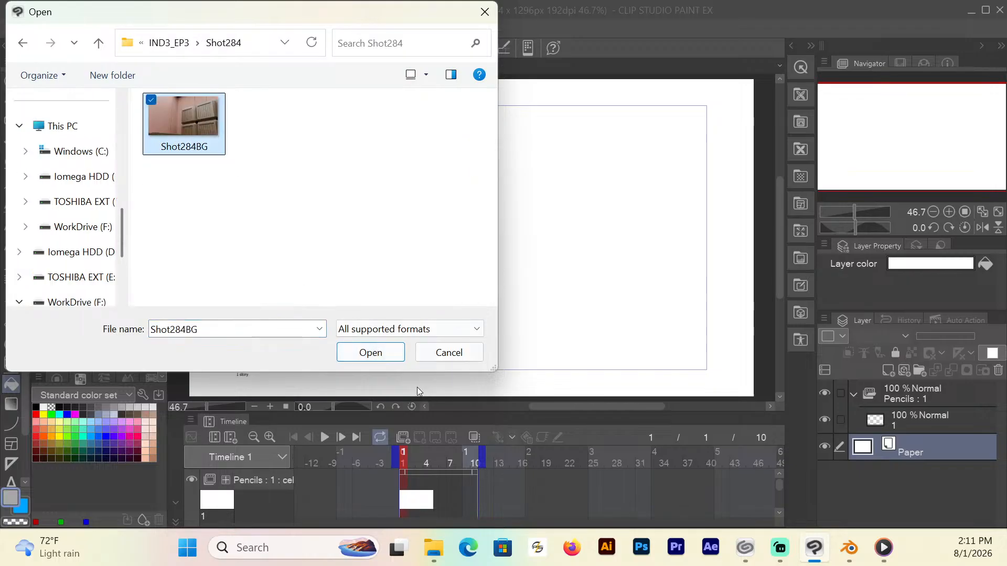
click(383, 354)
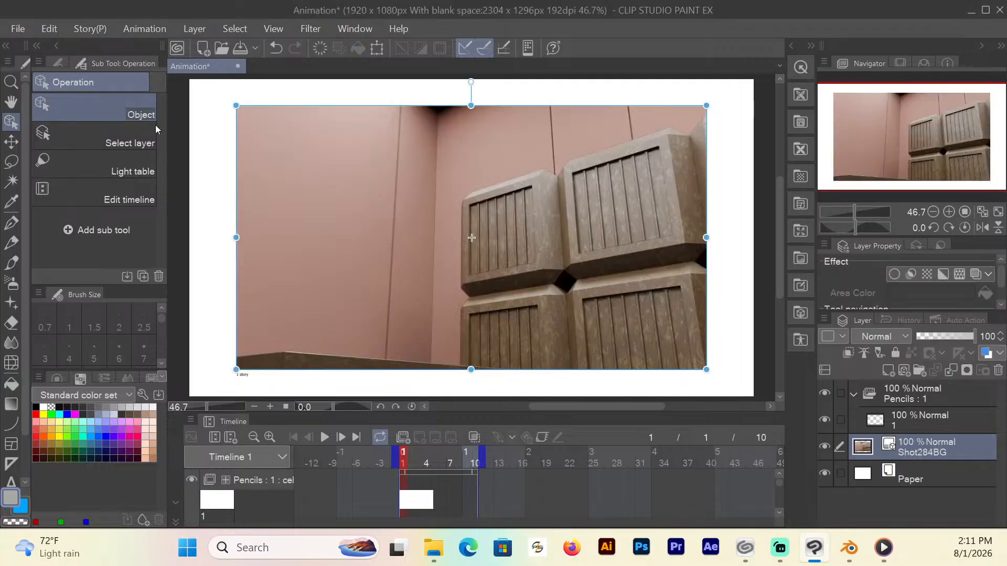
Save the project as Shot284 in CLIP STUDIO FORMAT inside the Shot284 folder of IND3_EP3.
click(18, 29)
click(108, 134)
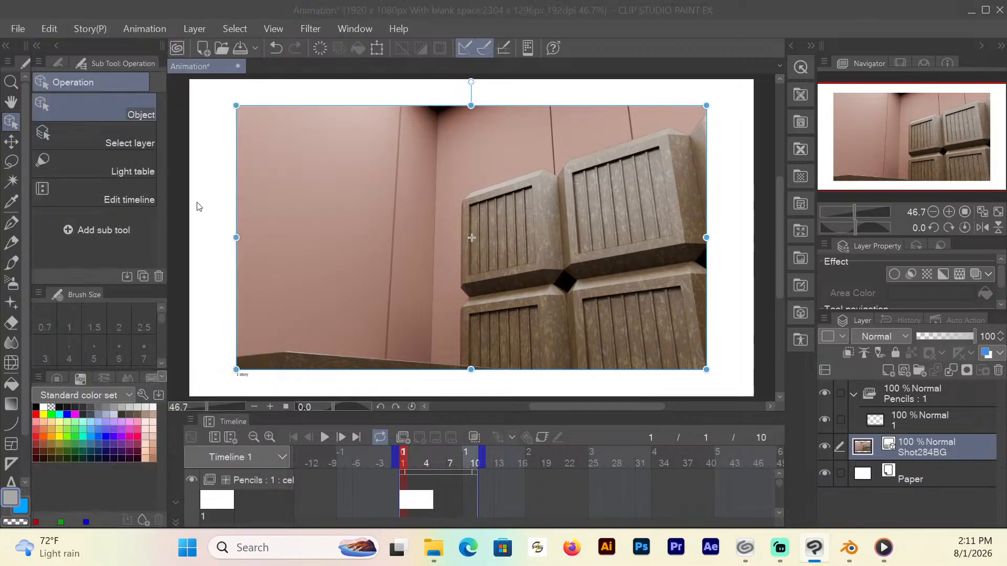
click(174, 50)
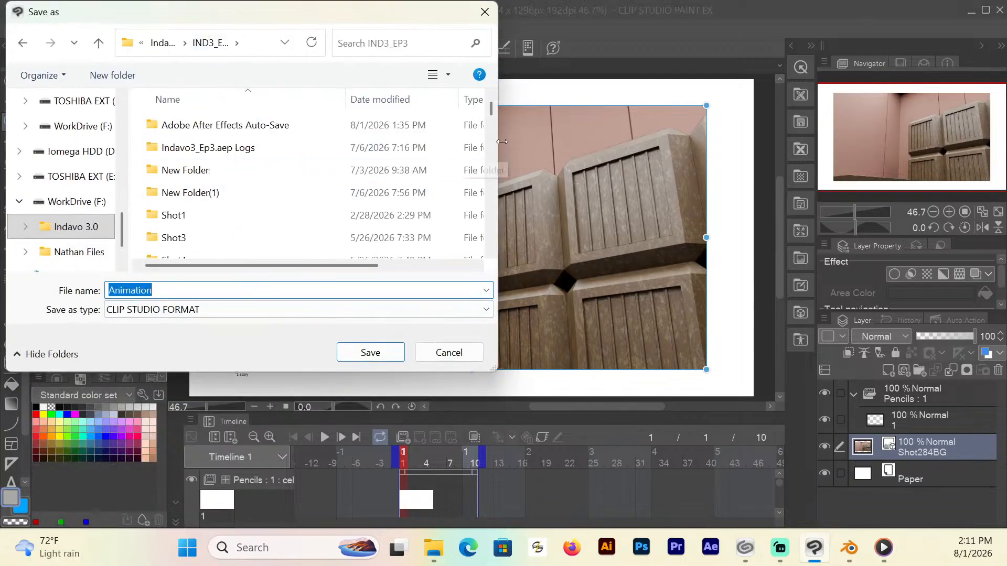
drag(491, 107, 492, 255)
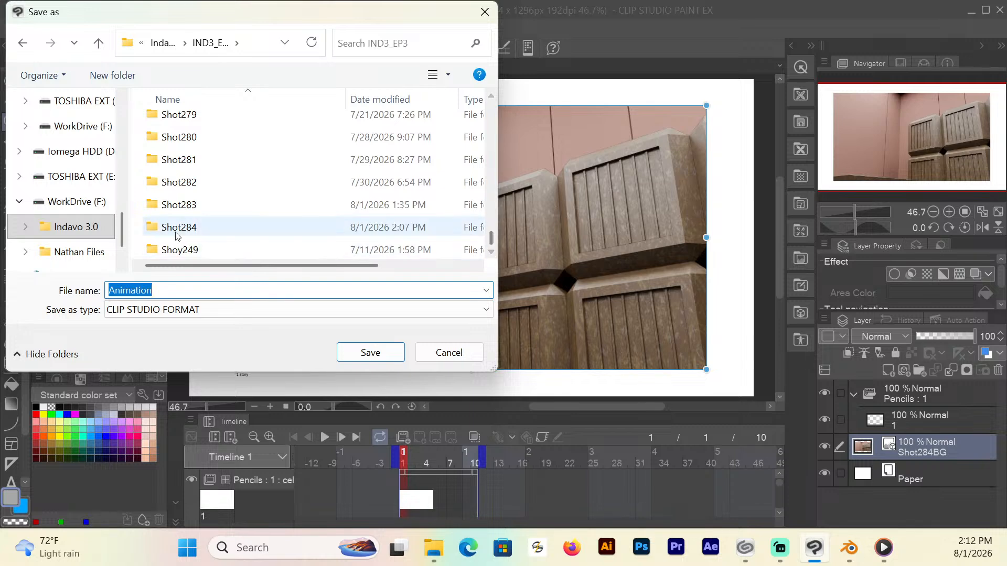
click(158, 227)
click(157, 227)
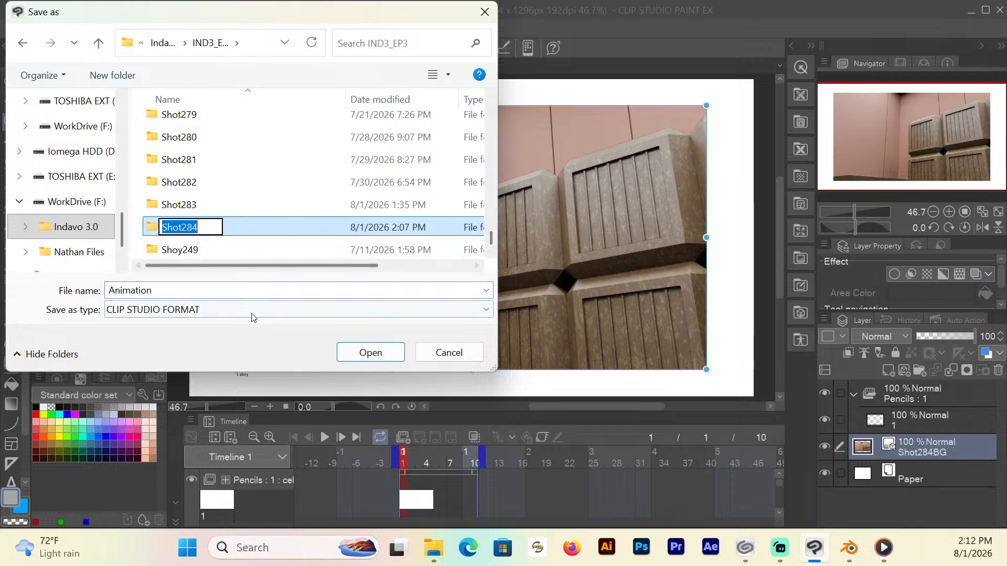
double_click(153, 228)
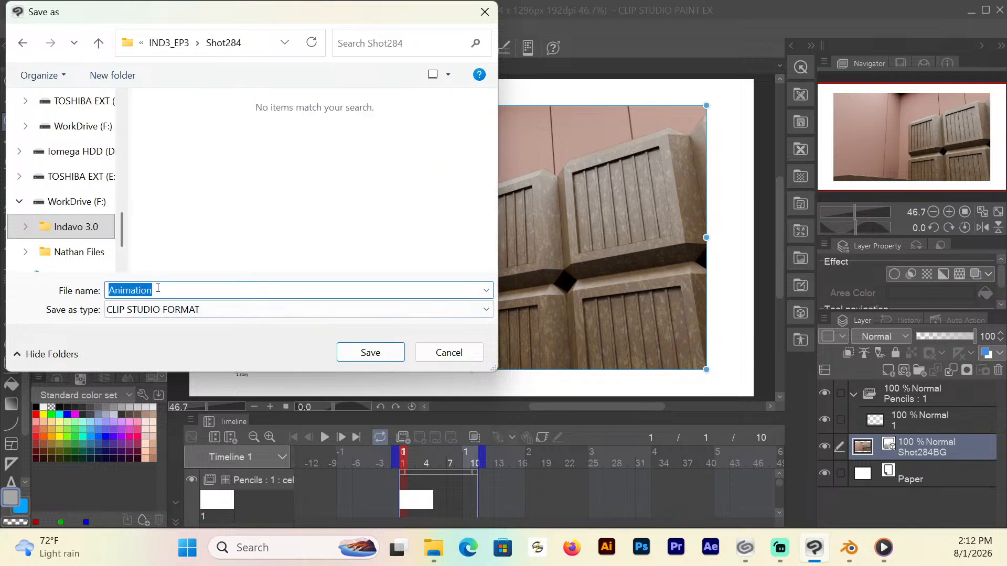
text(Shot)
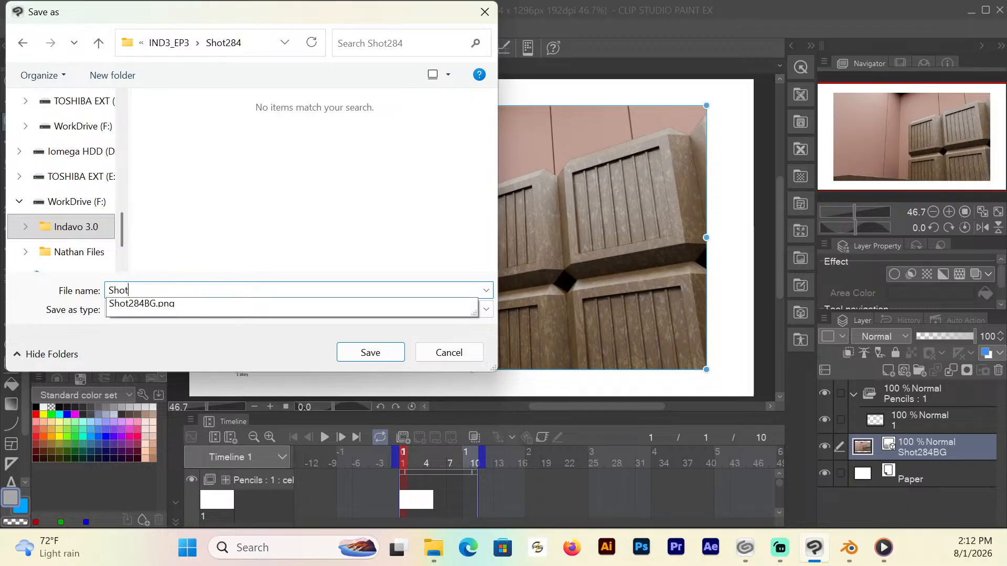
text(284)
click(385, 347)
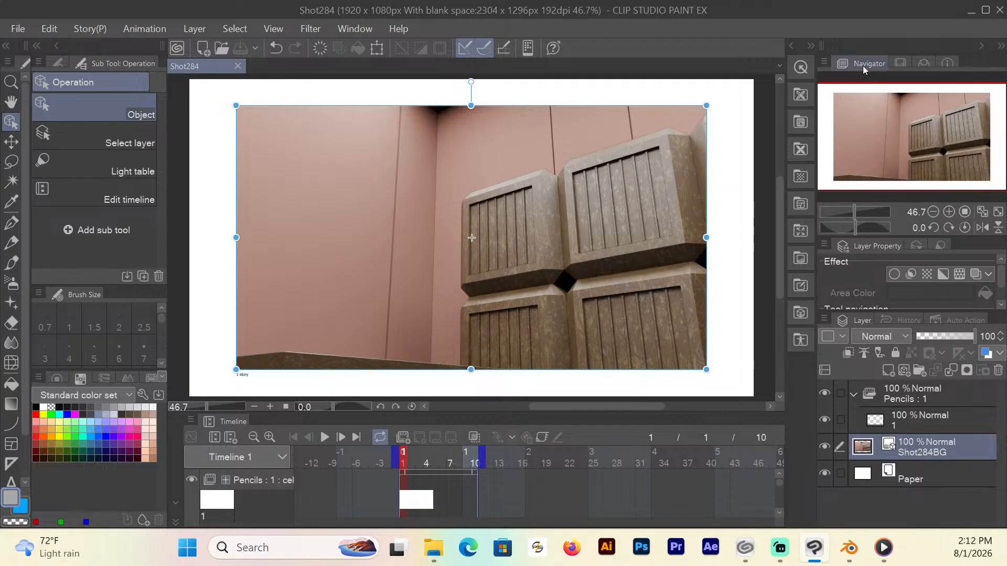
Start Moho 14 from the desktop and switch back to Clip Studio Paint.
click(970, 13)
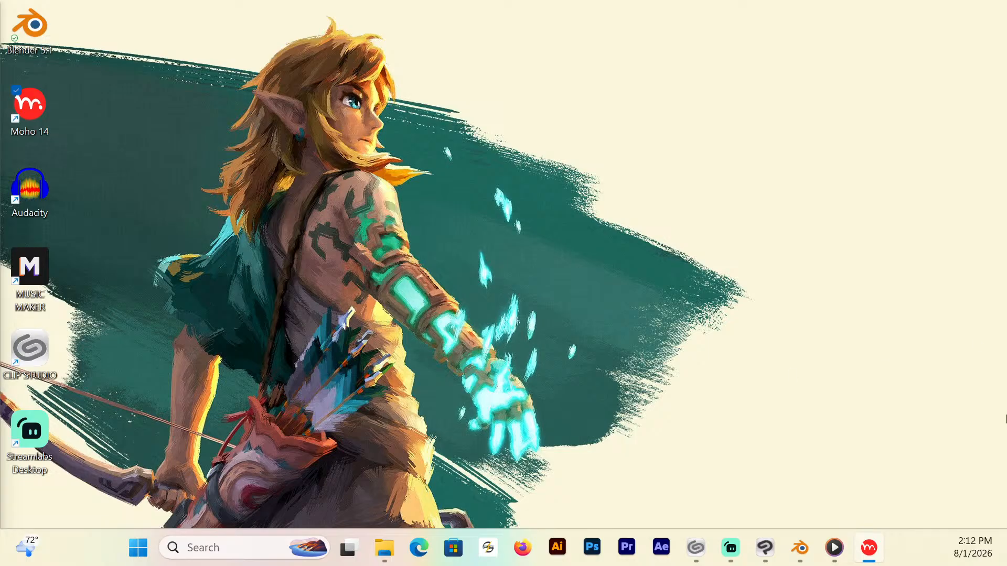
click(766, 548)
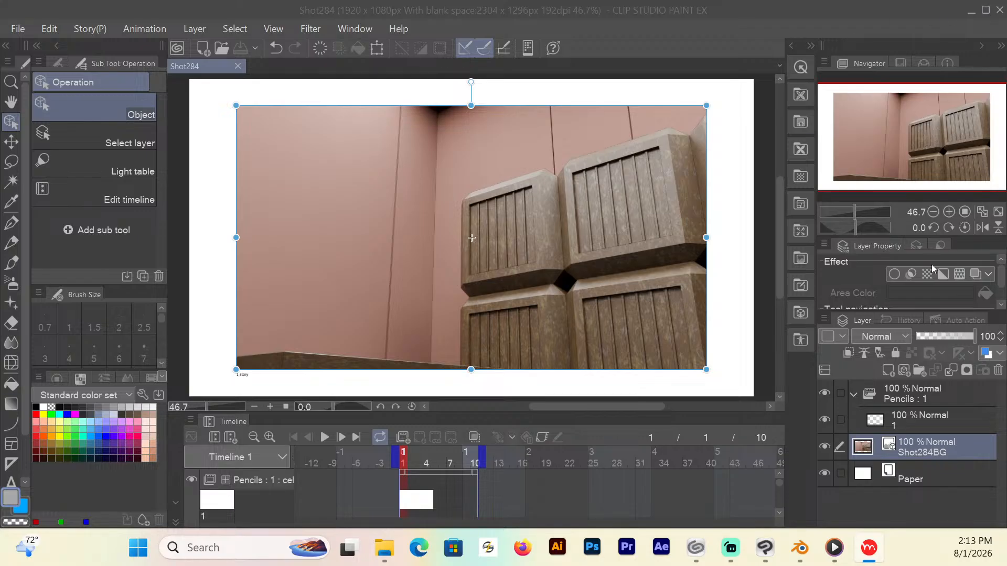
Make layer 1 in the Pencils folder active and set the main color to black and the sub color to white.
click(929, 419)
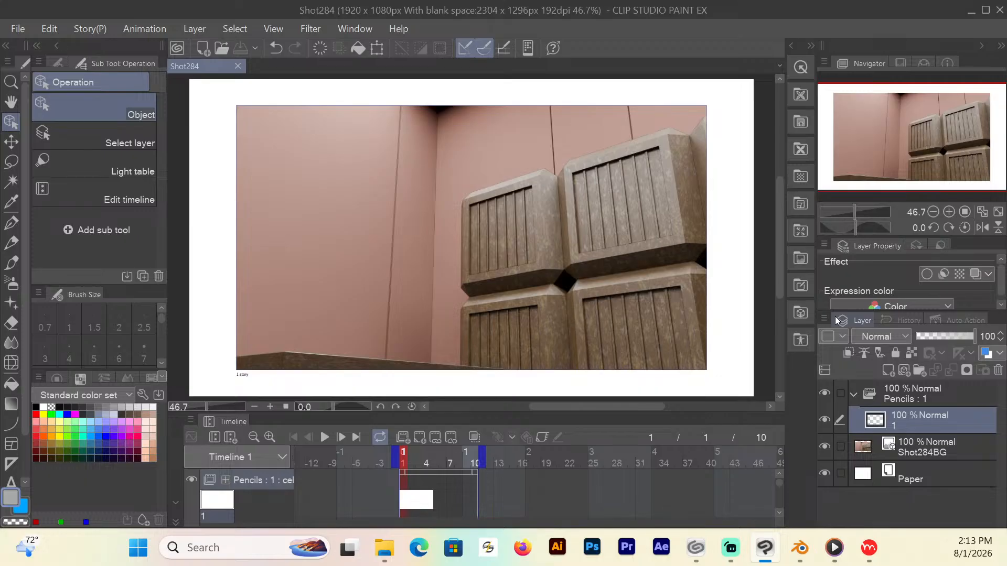
click(36, 408)
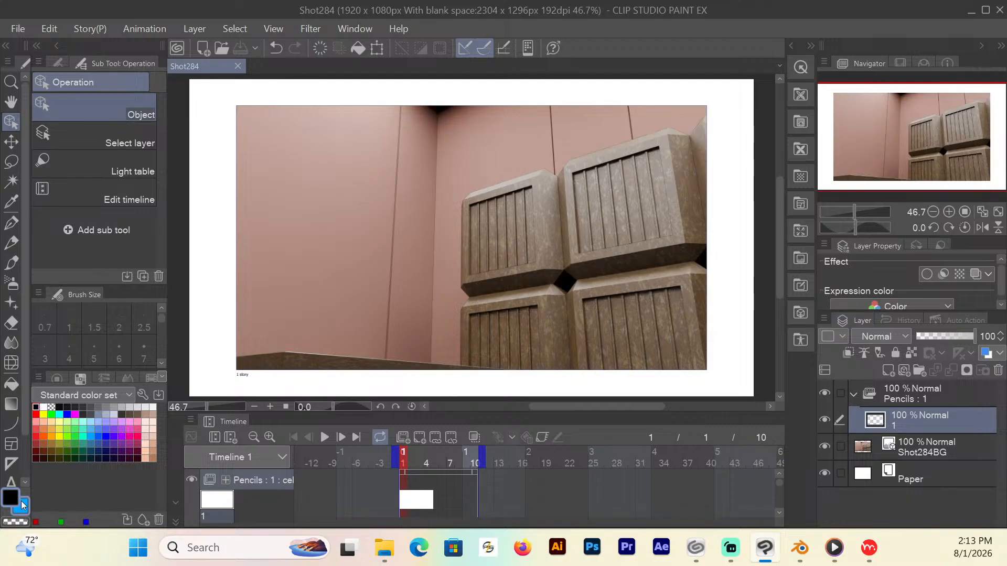
click(22, 507)
click(43, 408)
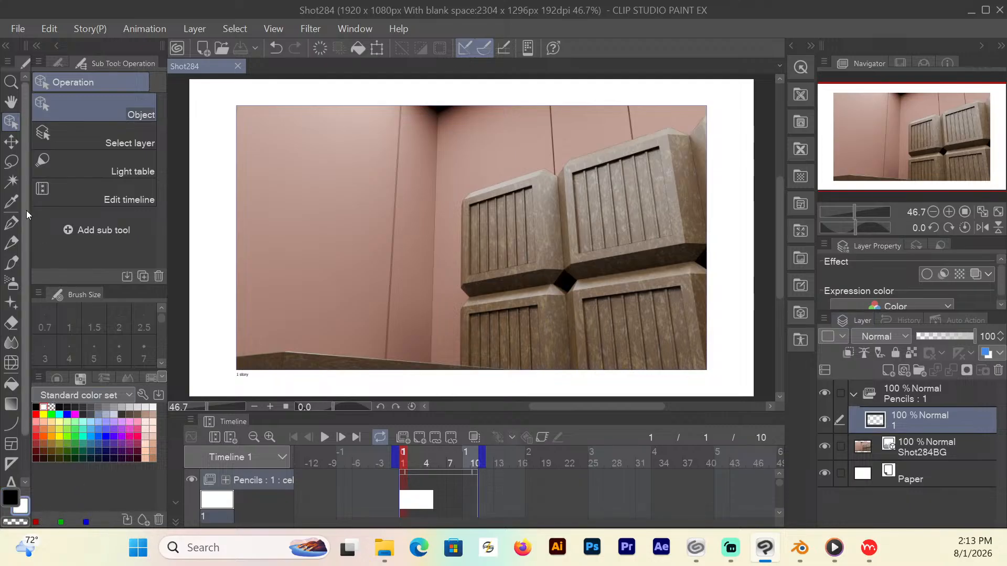
Choose the Pencil sub tool with brush size 12.
click(11, 223)
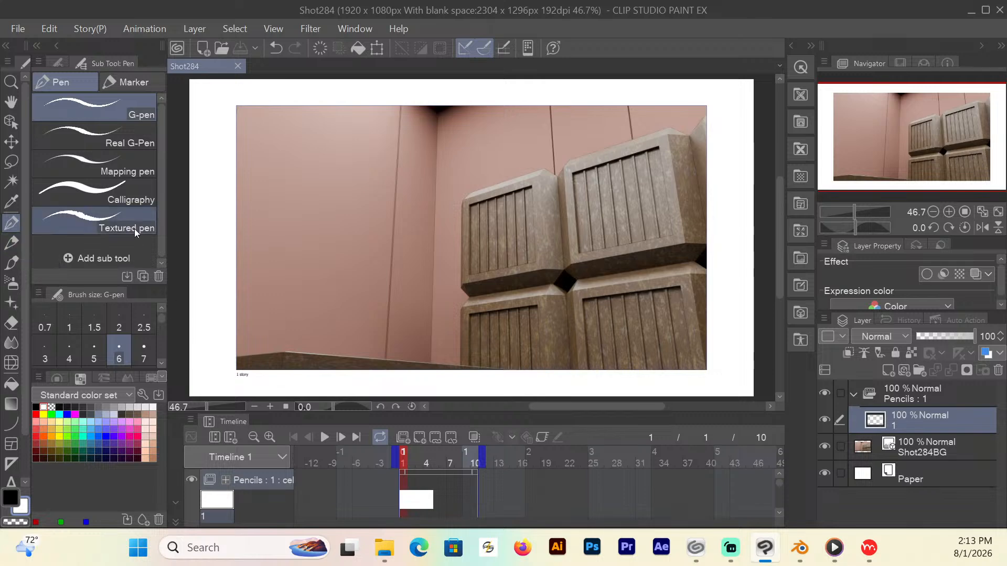
click(12, 243)
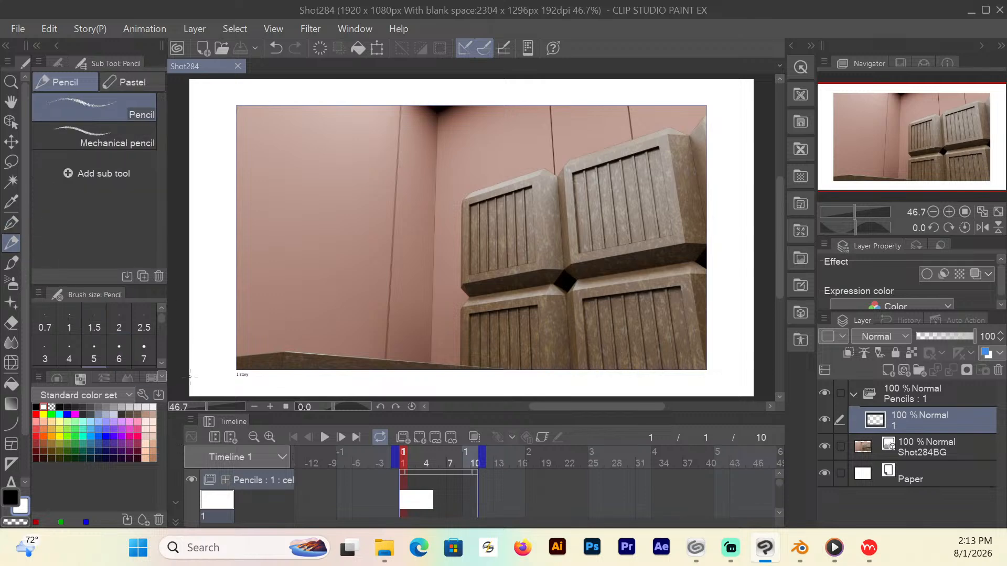
scroll(159, 328, down, 2)
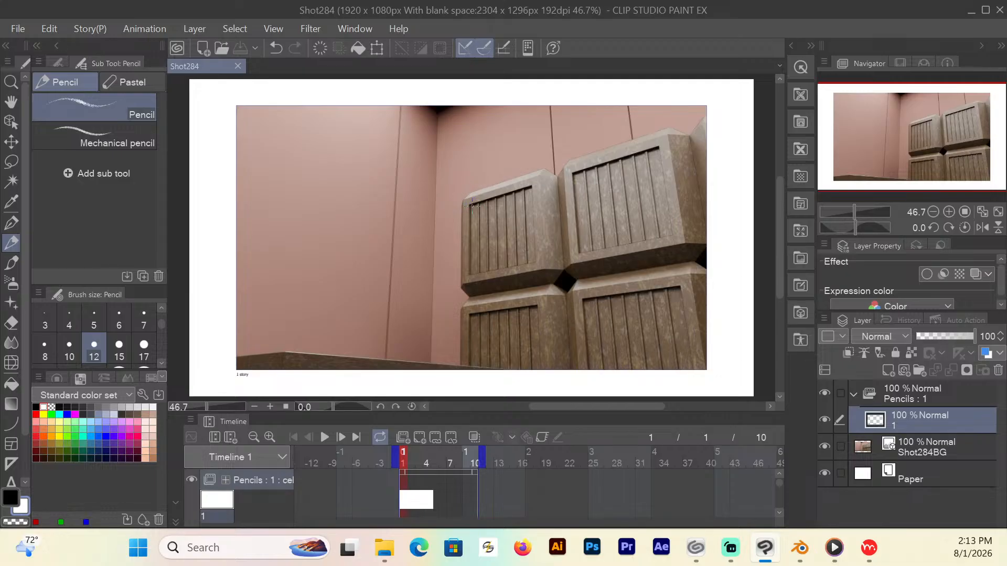
Make a trial pencil stroke above the crates, undo it, and hide the Shot284BG layer.
drag(472, 205, 498, 190)
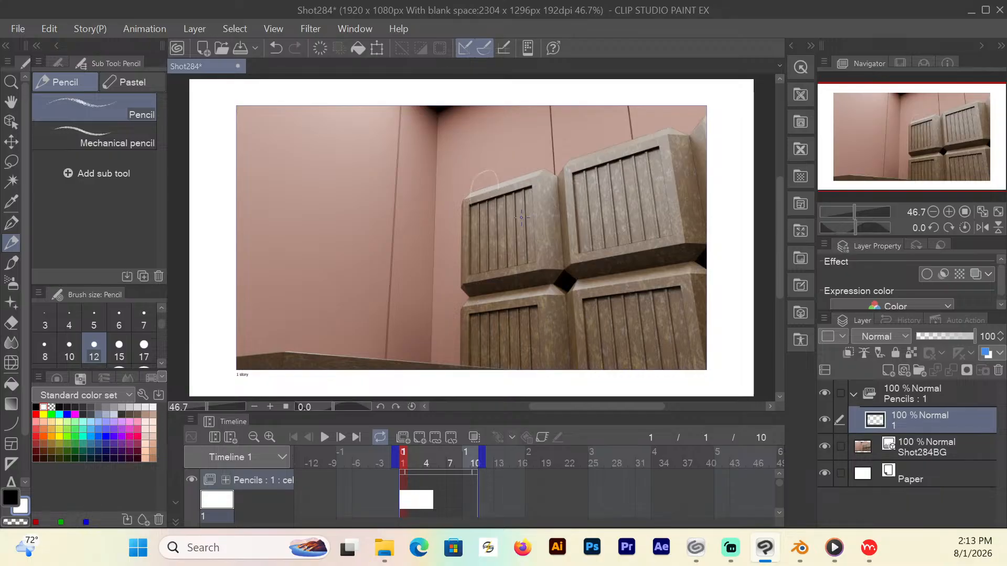
key(ctrl+z)
click(825, 446)
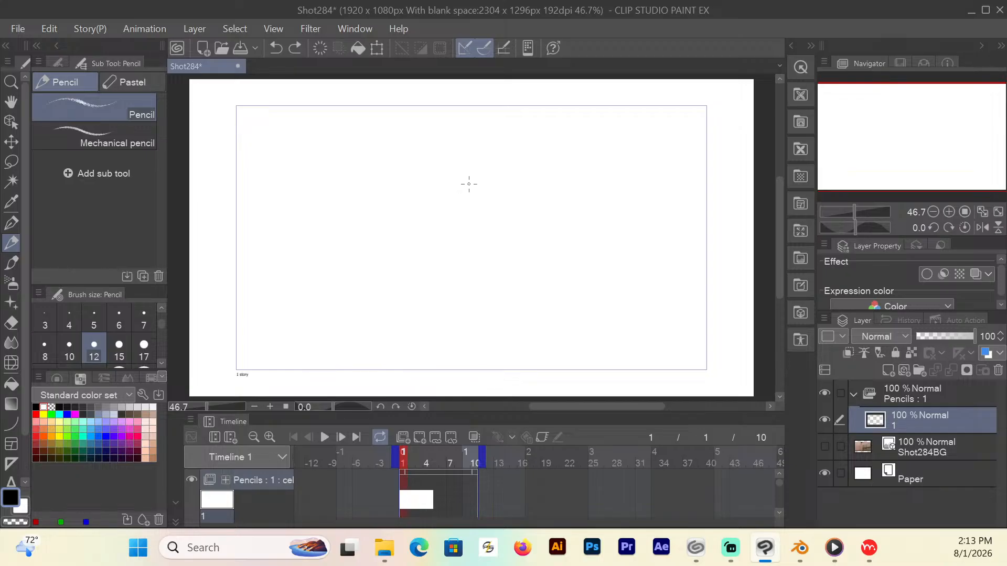
Sketch an oval head with crossed guidelines, a shoulder line, the right-hand arm and a long horizontal sword line across the waist.
mouse_move(467, 187)
mouse_down()
mouse_move(483, 160)
mouse_move(495, 174)
mouse_move(489, 205)
mouse_move(466, 201)
mouse_move(480, 161)
mouse_move(496, 191)
mouse_move(486, 214)
mouse_move(463, 196)
mouse_move(487, 160)
mouse_move(463, 192)
mouse_move(496, 189)
mouse_move(481, 190)
mouse_move(481, 212)
mouse_move(494, 227)
mouse_move(524, 231)
mouse_move(547, 255)
mouse_move(530, 236)
mouse_move(556, 250)
mouse_move(553, 265)
mouse_move(409, 278)
mouse_up()
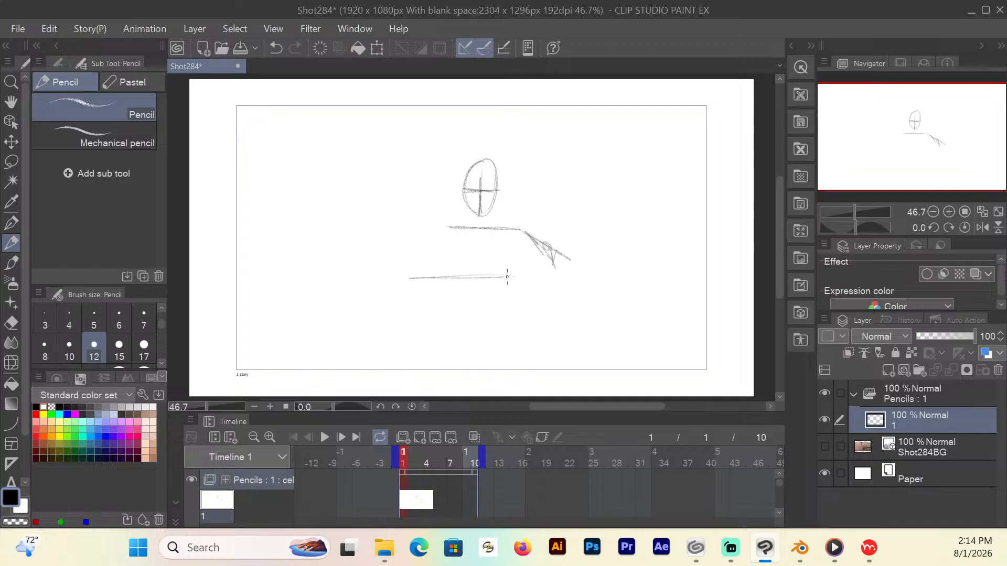
drag(508, 276, 409, 277)
mouse_move(478, 282)
mouse_down()
mouse_move(537, 278)
mouse_move(409, 285)
mouse_move(497, 278)
mouse_up()
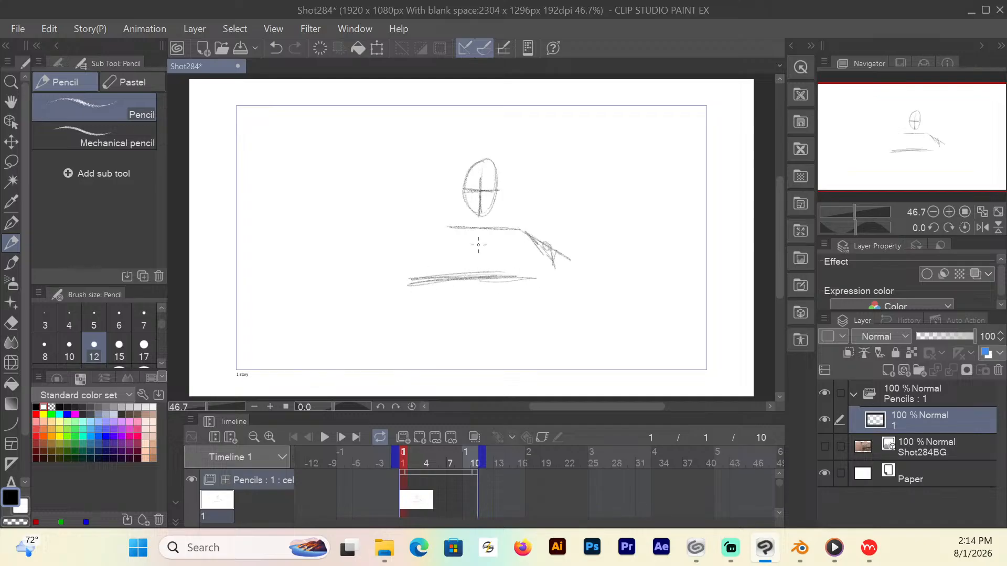
Add the left-hand upper arm, reinforce the shoulder line, and draw the spine down to the first slanted hip line.
mouse_move(450, 224)
mouse_down()
mouse_move(419, 260)
mouse_move(442, 260)
mouse_up()
mouse_move(453, 221)
mouse_down()
mouse_move(442, 233)
mouse_move(550, 231)
mouse_up()
mouse_move(447, 218)
mouse_down()
mouse_move(515, 235)
mouse_move(505, 232)
mouse_up()
mouse_move(483, 217)
mouse_down()
mouse_move(477, 304)
mouse_move(517, 294)
mouse_up()
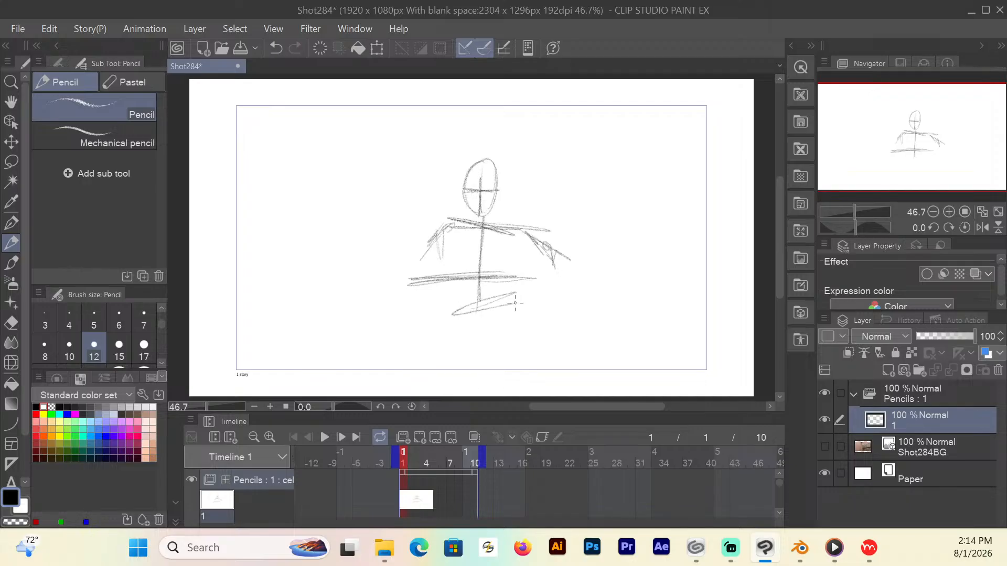
Build up the slanted hip lines and rough in both legs in a wide stance down to the lower frame edge.
drag(449, 324, 516, 304)
drag(421, 340, 520, 311)
mouse_move(444, 330)
mouse_down()
mouse_move(518, 312)
mouse_move(502, 314)
mouse_move(531, 352)
mouse_up()
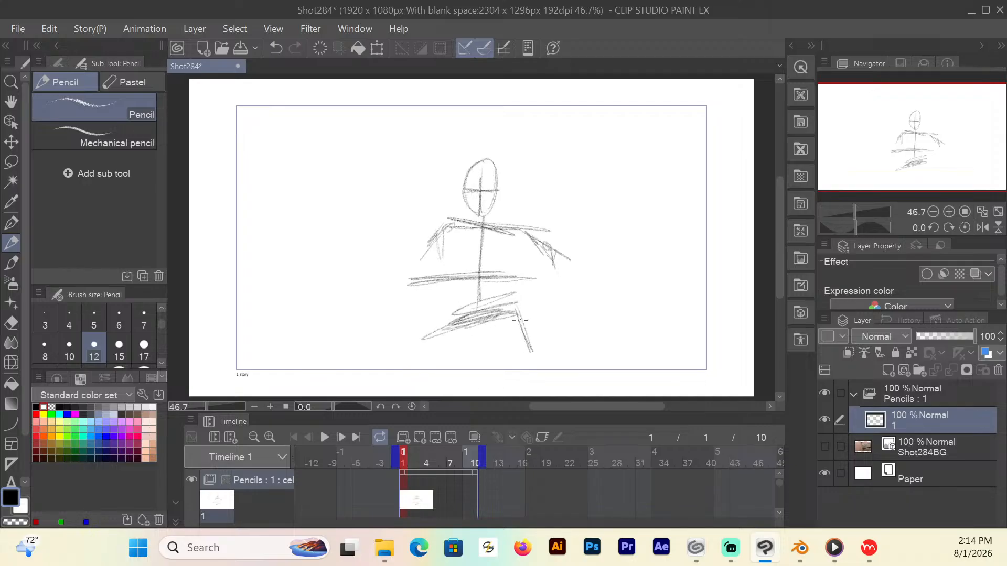
drag(518, 312, 536, 377)
mouse_move(450, 330)
mouse_down()
mouse_move(426, 373)
mouse_move(439, 377)
mouse_up()
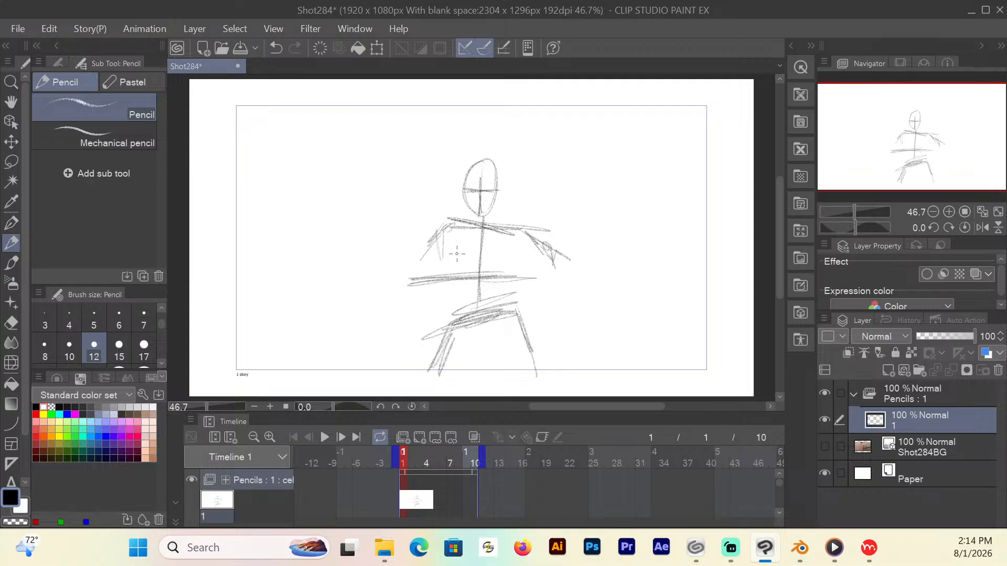
Sketch the left-hand side of the torso, the left-hand forearm ending in a round fist, and the other fist gripping the sword at its guard.
mouse_move(448, 224)
mouse_down()
mouse_move(460, 280)
mouse_move(458, 268)
mouse_move(426, 307)
mouse_up()
mouse_move(411, 296)
mouse_down()
mouse_move(409, 316)
mouse_move(447, 278)
mouse_move(428, 302)
mouse_move(400, 301)
mouse_move(415, 310)
mouse_up()
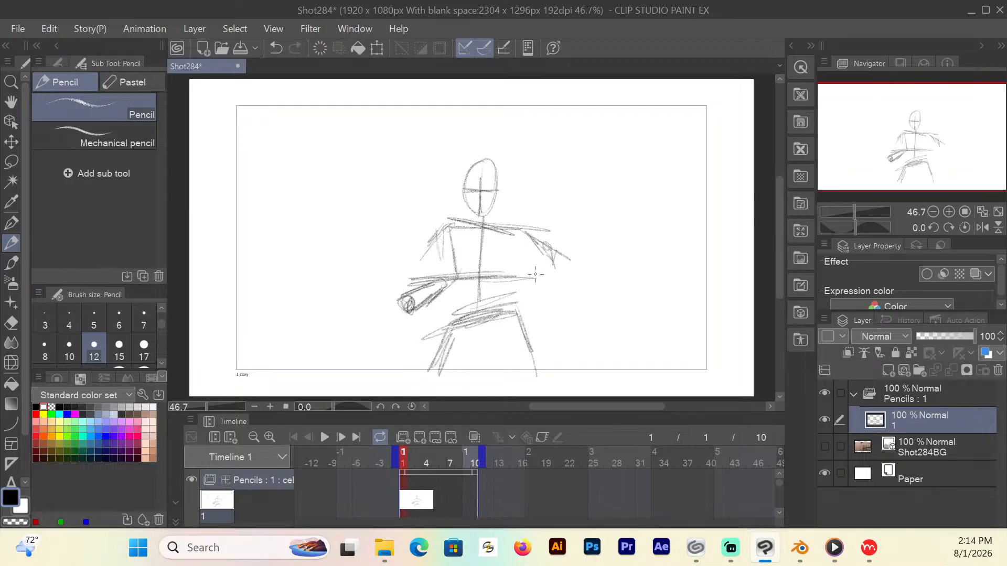
mouse_move(535, 274)
mouse_down()
mouse_move(540, 291)
mouse_move(555, 286)
mouse_move(532, 293)
mouse_move(534, 258)
mouse_up()
mouse_move(536, 260)
mouse_down()
mouse_move(535, 296)
mouse_move(470, 273)
mouse_move(409, 273)
mouse_up()
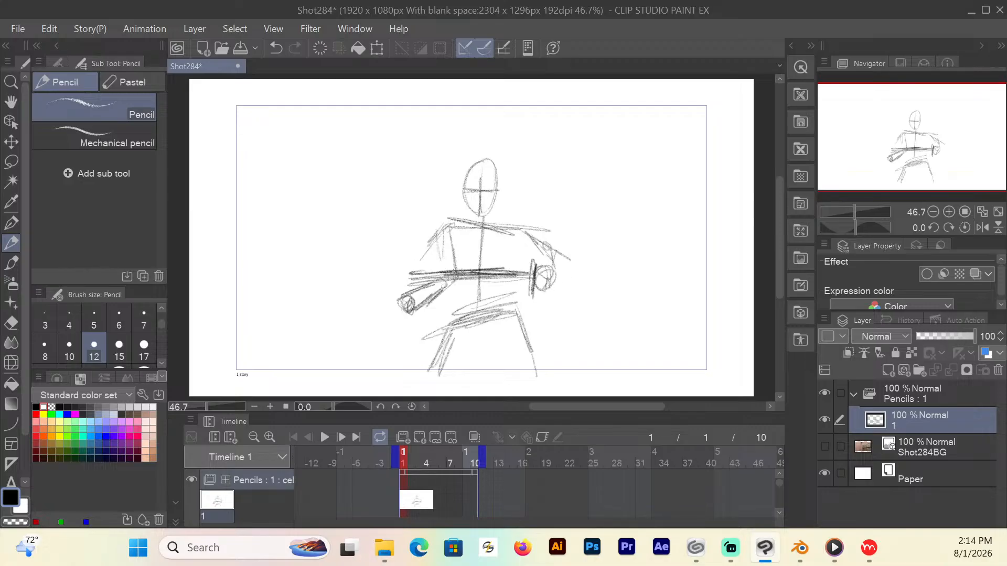
Thicken the horizontal sword blade with a lower edge and add the handle end beyond the right-hand fist.
drag(527, 282, 407, 283)
mouse_move(483, 287)
mouse_down()
mouse_move(532, 284)
mouse_move(467, 283)
mouse_up()
mouse_move(490, 288)
mouse_down()
mouse_move(559, 283)
mouse_move(565, 271)
mouse_move(553, 286)
mouse_up()
mouse_move(554, 283)
mouse_down()
mouse_move(461, 285)
mouse_move(521, 280)
mouse_up()
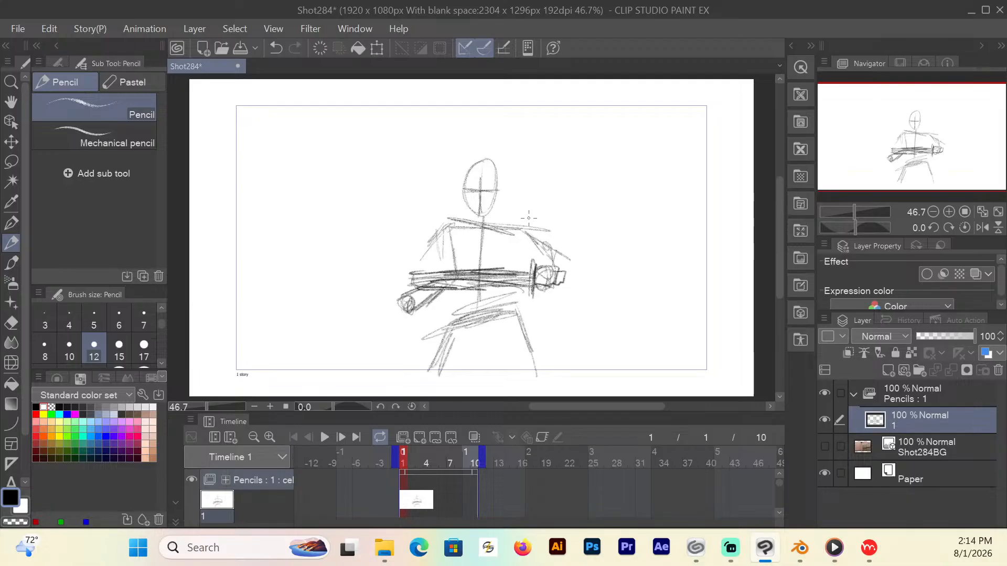
Flesh out the neck, shoulders, chest, waist, right-hand arm and thighs around the figure's skeleton lines.
mouse_move(523, 231)
mouse_down()
mouse_move(503, 259)
mouse_move(513, 302)
mouse_move(552, 349)
mouse_move(548, 375)
mouse_move(512, 369)
mouse_move(493, 335)
mouse_move(460, 377)
mouse_move(421, 368)
mouse_move(443, 328)
mouse_move(446, 239)
mouse_up()
mouse_move(471, 202)
mouse_down()
mouse_move(522, 225)
mouse_move(456, 223)
mouse_move(433, 245)
mouse_move(436, 227)
mouse_move(437, 253)
mouse_up()
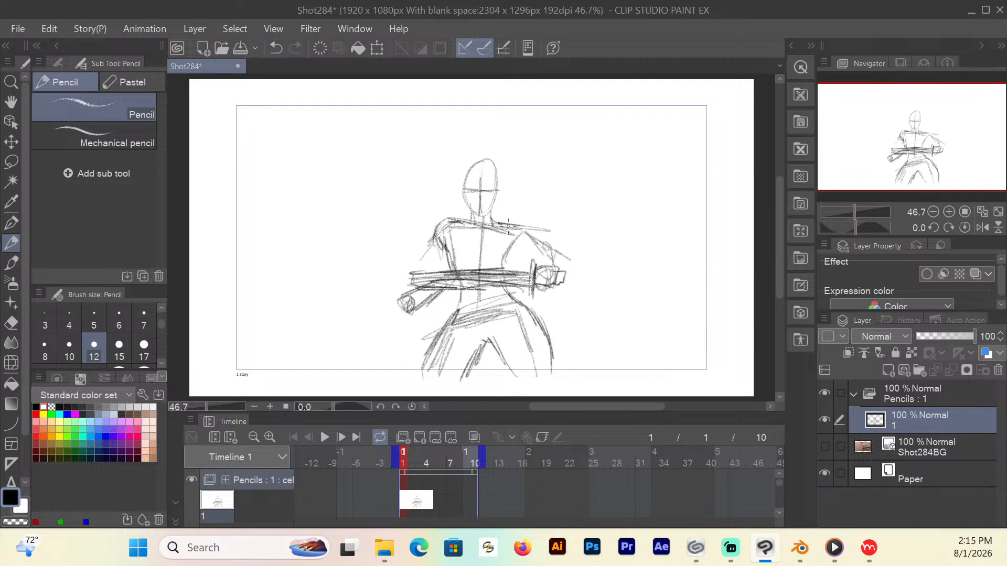
mouse_move(511, 223)
mouse_down()
mouse_move(532, 230)
mouse_move(511, 246)
mouse_move(525, 233)
mouse_up()
mouse_move(526, 226)
mouse_down()
mouse_move(545, 244)
mouse_move(518, 249)
mouse_move(540, 248)
mouse_move(534, 267)
mouse_up()
mouse_move(536, 250)
mouse_down()
mouse_move(535, 267)
mouse_move(535, 257)
mouse_up()
mouse_move(518, 247)
mouse_down()
mouse_move(531, 255)
mouse_move(502, 269)
mouse_move(502, 308)
mouse_up()
drag(457, 281, 458, 306)
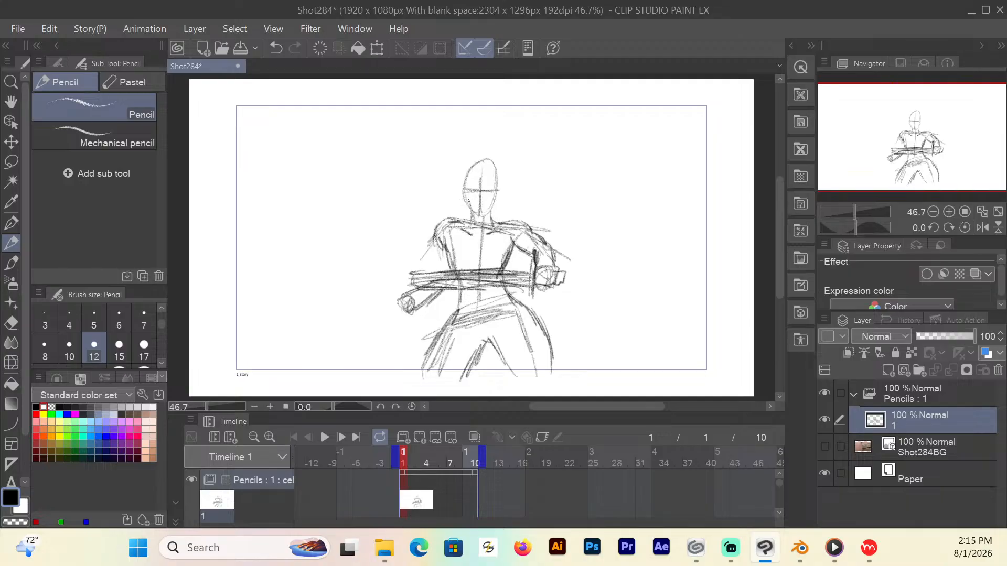
Darken the head outline and strengthen the inner and outer contours of both legs, extending them past the frame edge.
mouse_move(473, 166)
mouse_down()
mouse_move(466, 203)
mouse_move(490, 208)
mouse_move(435, 252)
mouse_up()
drag(481, 166, 495, 181)
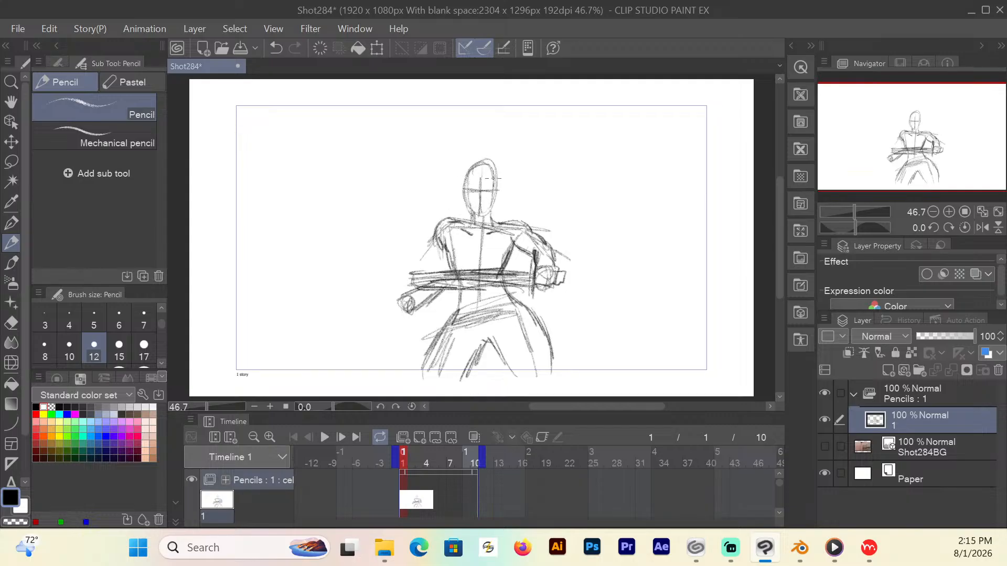
mouse_move(511, 296)
mouse_down()
mouse_move(543, 357)
mouse_move(539, 336)
mouse_up()
mouse_move(513, 378)
mouse_down()
mouse_move(491, 343)
mouse_move(469, 379)
mouse_move(483, 348)
mouse_up()
mouse_move(459, 300)
mouse_down()
mouse_move(435, 337)
mouse_move(433, 372)
mouse_up()
drag(488, 342, 452, 385)
drag(436, 350, 423, 390)
mouse_move(502, 362)
mouse_down()
mouse_move(521, 390)
mouse_move(543, 346)
mouse_move(540, 387)
mouse_up()
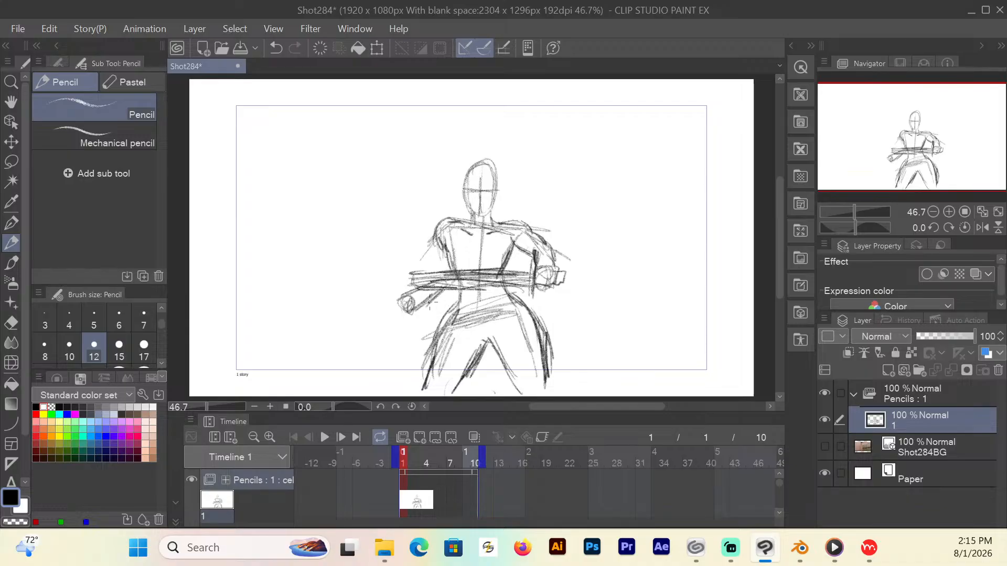
Redraw the left-hand fist, firm up the blade's lower edge, and define the sword guard, gripping hand and handle end with darker strokes.
mouse_move(407, 297)
mouse_down()
mouse_move(401, 314)
mouse_move(411, 313)
mouse_up()
drag(526, 286, 421, 293)
drag(488, 278, 435, 281)
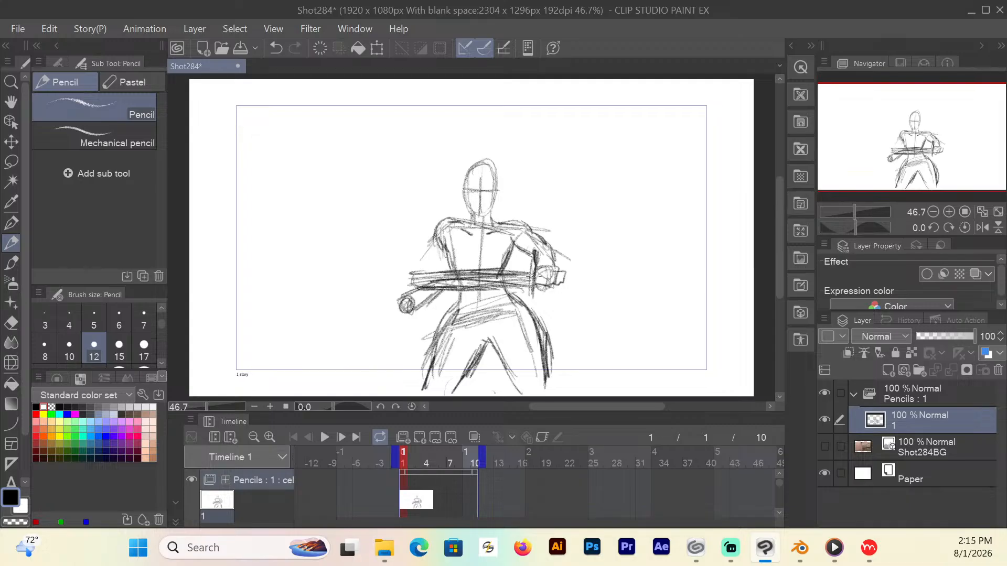
mouse_move(527, 267)
mouse_down()
mouse_move(535, 288)
mouse_move(525, 300)
mouse_move(562, 285)
mouse_up()
drag(562, 268, 560, 291)
mouse_move(553, 269)
mouse_down()
mouse_move(560, 292)
mouse_move(541, 278)
mouse_move(528, 296)
mouse_move(533, 276)
mouse_up()
drag(553, 267, 538, 272)
mouse_move(531, 257)
mouse_down()
mouse_move(548, 246)
mouse_move(536, 246)
mouse_up()
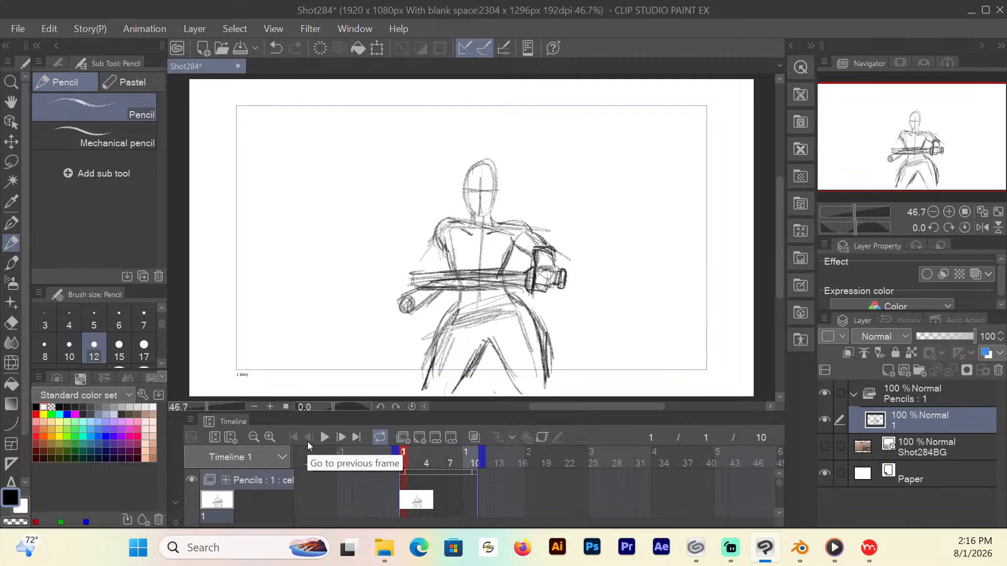
Add a new animation cel at frame 8 of the Pencils folder and enable onion skin.
click(458, 461)
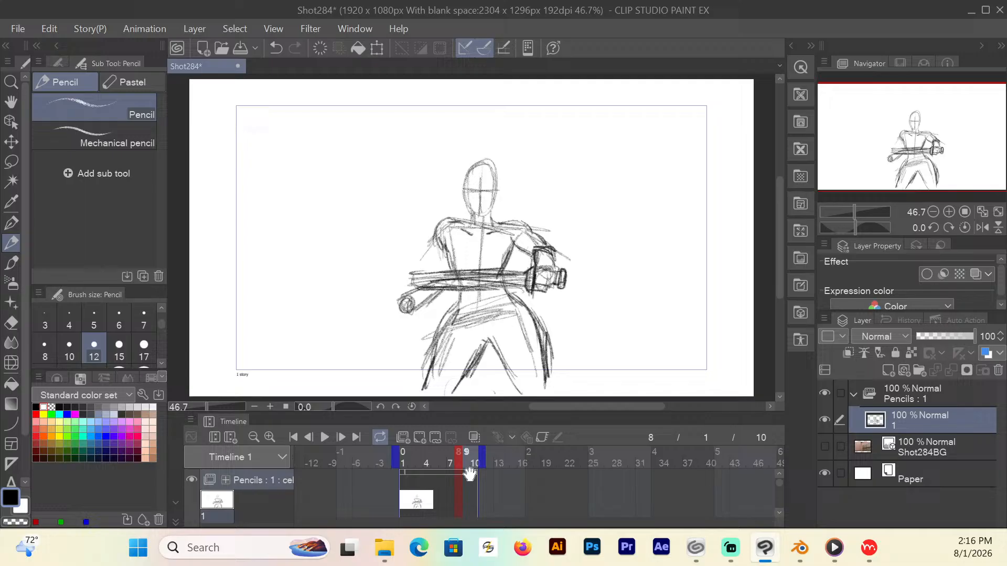
click(420, 437)
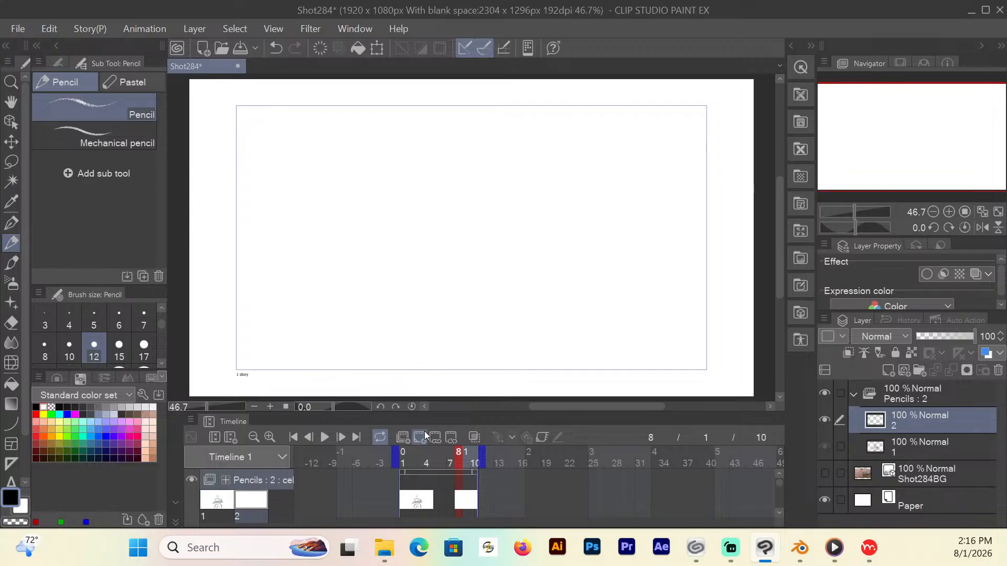
click(475, 438)
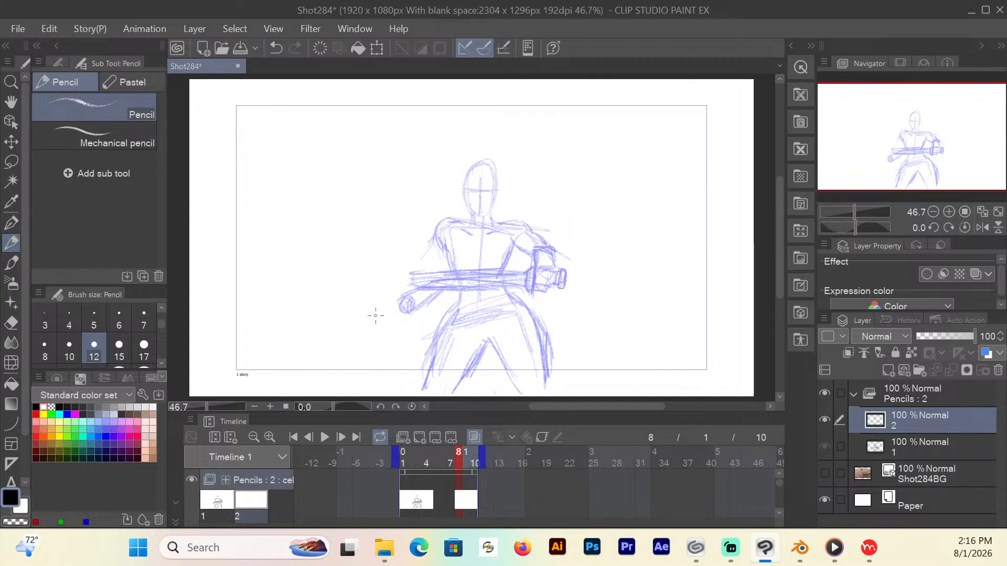
Sketch a large circle at the canvas's lower left on cel 2, with thick lines converging beside the onion-skinned figure's left-hand fist.
mouse_move(256, 362)
mouse_down()
mouse_move(301, 295)
mouse_move(341, 332)
mouse_move(278, 388)
mouse_move(255, 316)
mouse_move(344, 315)
mouse_move(316, 390)
mouse_move(243, 336)
mouse_move(269, 300)
mouse_move(370, 274)
mouse_up()
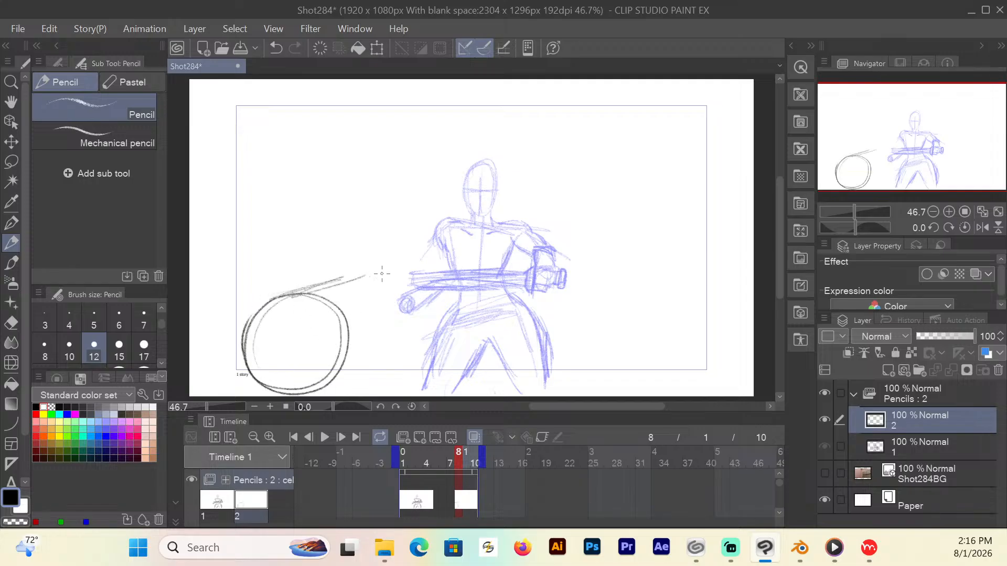
drag(313, 291, 395, 272)
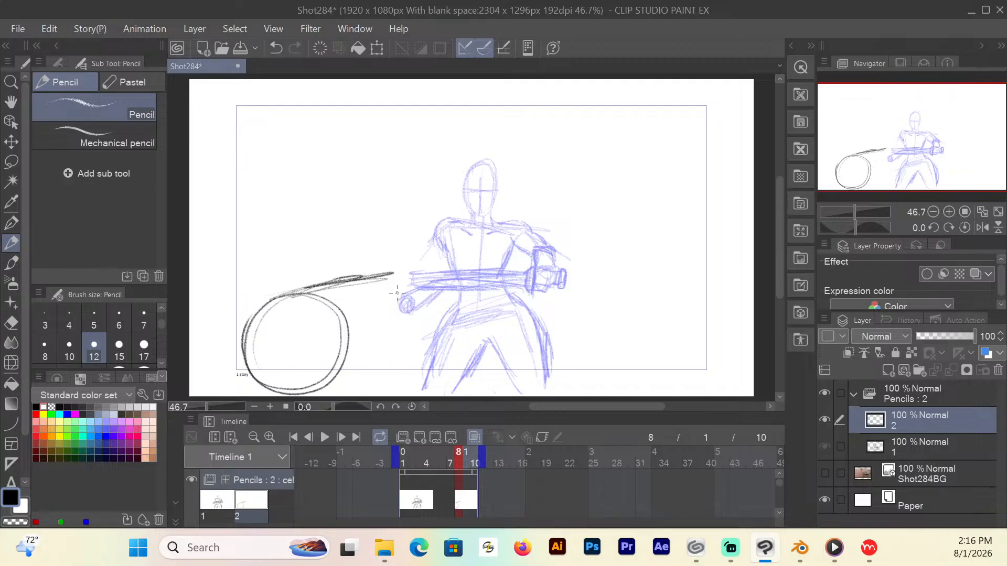
mouse_move(341, 375)
mouse_down()
mouse_move(401, 312)
mouse_move(375, 337)
mouse_move(401, 299)
mouse_up()
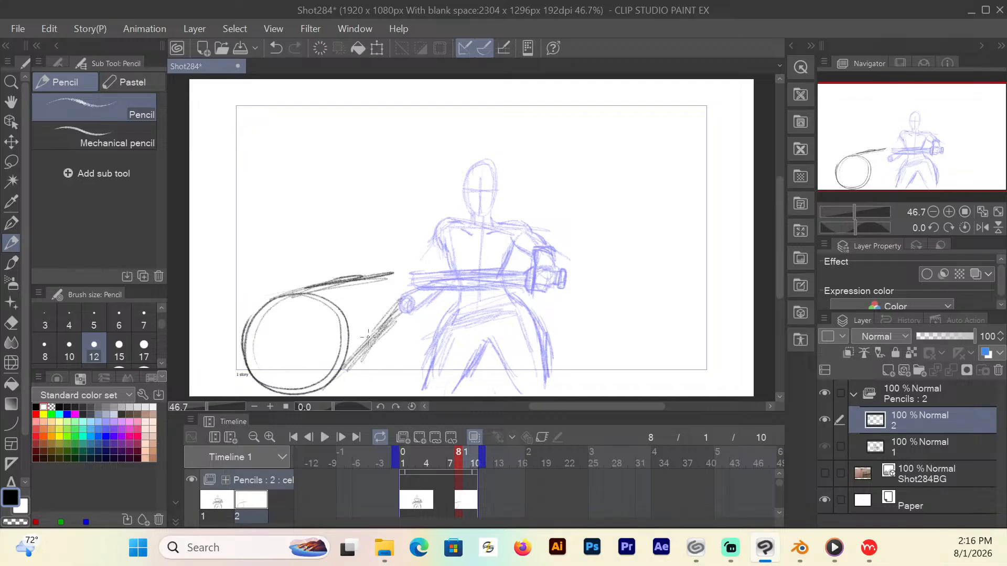
mouse_move(351, 357)
mouse_down()
mouse_move(394, 280)
mouse_move(398, 294)
mouse_move(395, 279)
mouse_move(377, 276)
mouse_move(400, 269)
mouse_move(406, 293)
mouse_move(366, 343)
mouse_up()
drag(403, 291, 351, 354)
drag(386, 314, 336, 375)
mouse_move(304, 294)
mouse_down()
mouse_move(443, 264)
mouse_move(394, 298)
mouse_up()
mouse_move(423, 267)
mouse_down()
mouse_move(373, 280)
mouse_move(377, 273)
mouse_move(402, 303)
mouse_move(399, 274)
mouse_move(335, 305)
mouse_move(336, 375)
mouse_up()
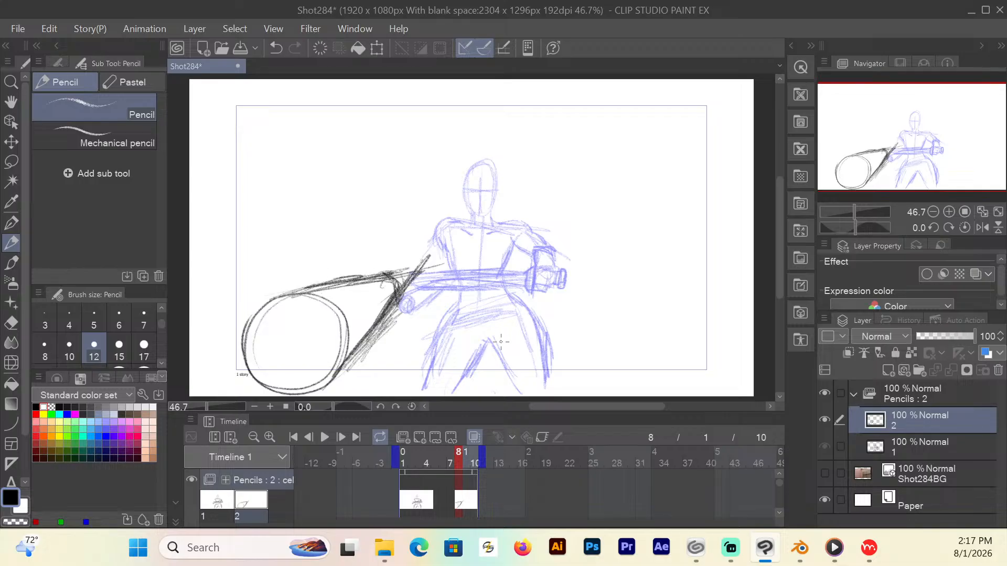
drag(395, 282, 444, 246)
Erase all strokes on cel 2 with the Hard eraser at brush size 300.
click(11, 323)
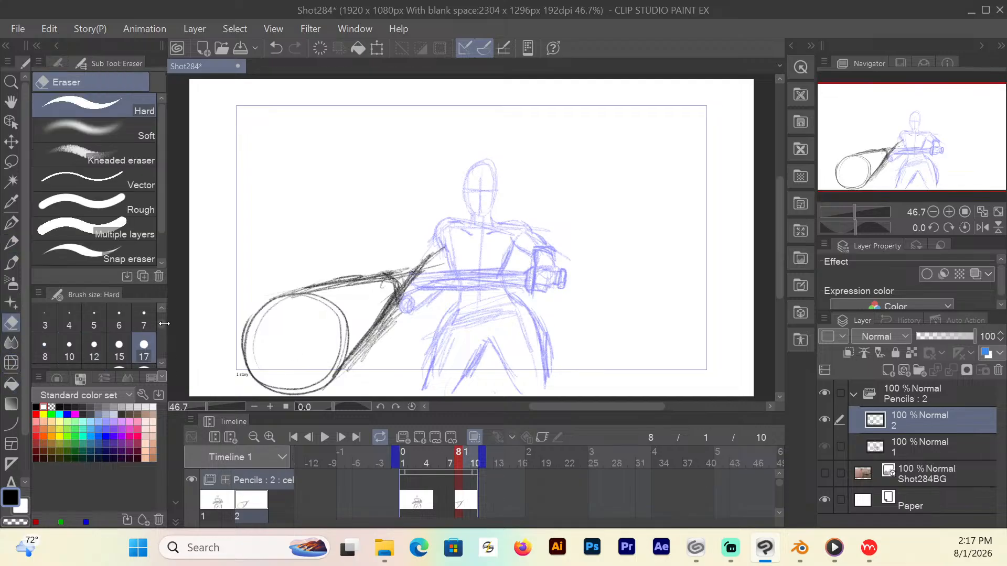
scroll(153, 344, down, 3)
click(152, 344)
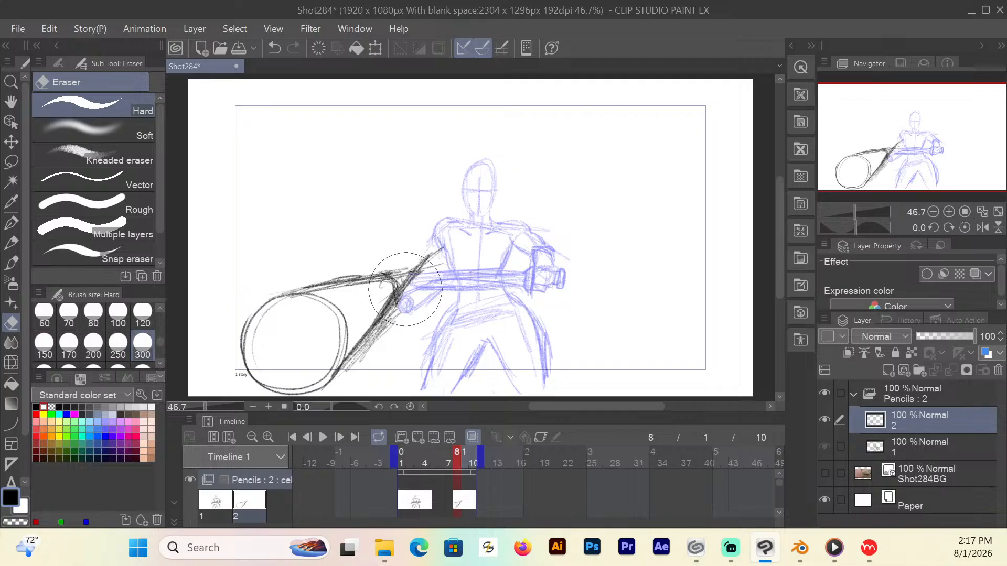
mouse_move(405, 289)
mouse_down()
mouse_move(282, 363)
mouse_move(329, 373)
mouse_move(272, 344)
mouse_move(402, 245)
mouse_up()
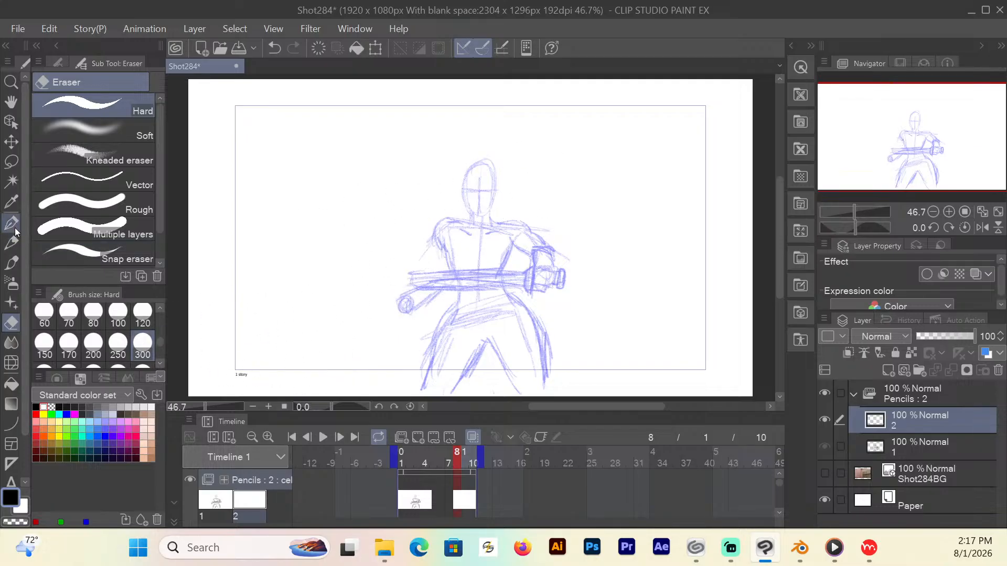
With the Pencil, sketch a partial circle running off the canvas's lower left and two thick lines converging further from the figure.
click(14, 244)
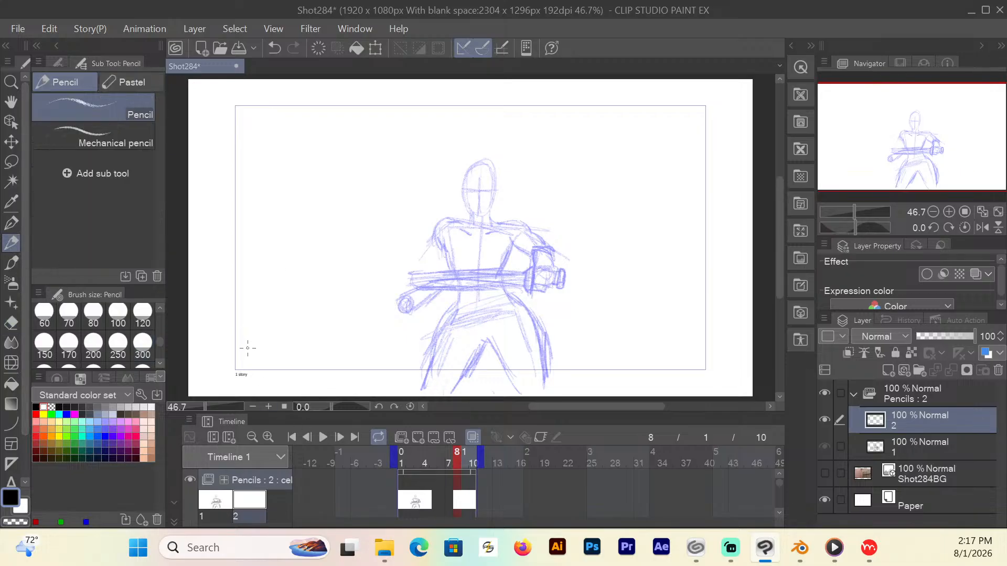
mouse_move(191, 326)
mouse_down()
mouse_move(206, 304)
mouse_move(279, 327)
mouse_move(296, 394)
mouse_up()
mouse_move(200, 302)
mouse_down()
mouse_move(228, 293)
mouse_move(220, 309)
mouse_move(345, 273)
mouse_up()
mouse_move(300, 393)
mouse_down()
mouse_move(360, 291)
mouse_move(203, 303)
mouse_move(346, 275)
mouse_move(354, 301)
mouse_move(344, 274)
mouse_move(358, 294)
mouse_move(330, 278)
mouse_move(352, 299)
mouse_move(307, 375)
mouse_move(351, 275)
mouse_move(214, 304)
mouse_move(346, 272)
mouse_up()
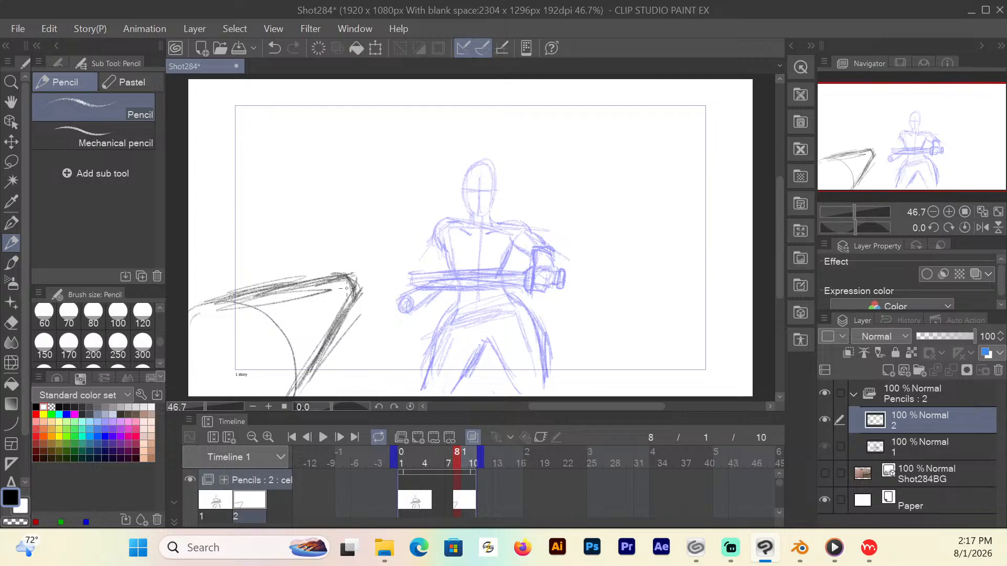
Round off the converging corner, then draw an arc from it across the chest to the sword hilt and darken its chest section.
mouse_move(346, 288)
mouse_down()
mouse_move(357, 269)
mouse_move(333, 290)
mouse_move(342, 267)
mouse_move(361, 289)
mouse_move(340, 307)
mouse_move(370, 273)
mouse_up()
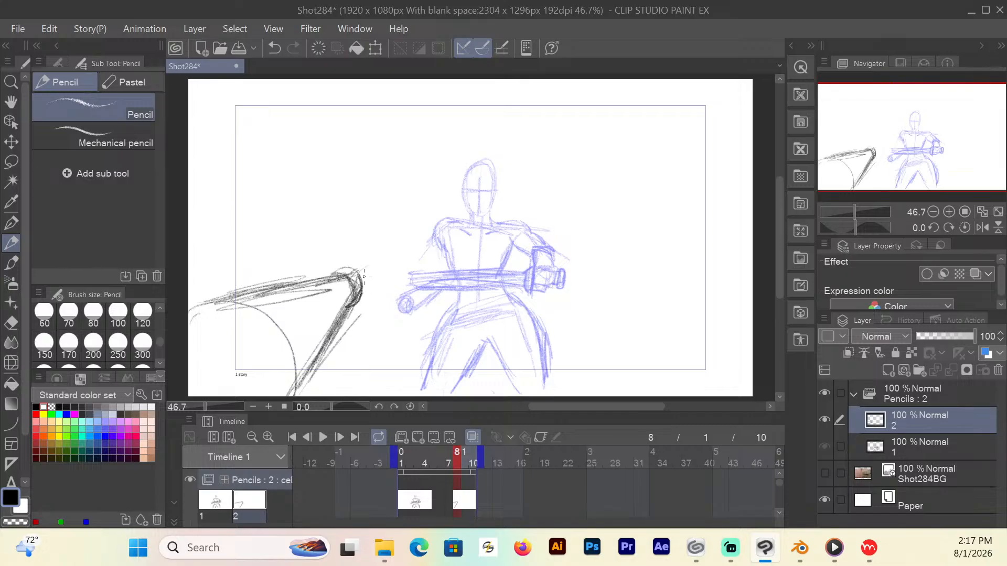
mouse_move(357, 272)
mouse_down()
mouse_move(454, 232)
mouse_move(550, 251)
mouse_move(531, 257)
mouse_move(540, 248)
mouse_move(560, 272)
mouse_up()
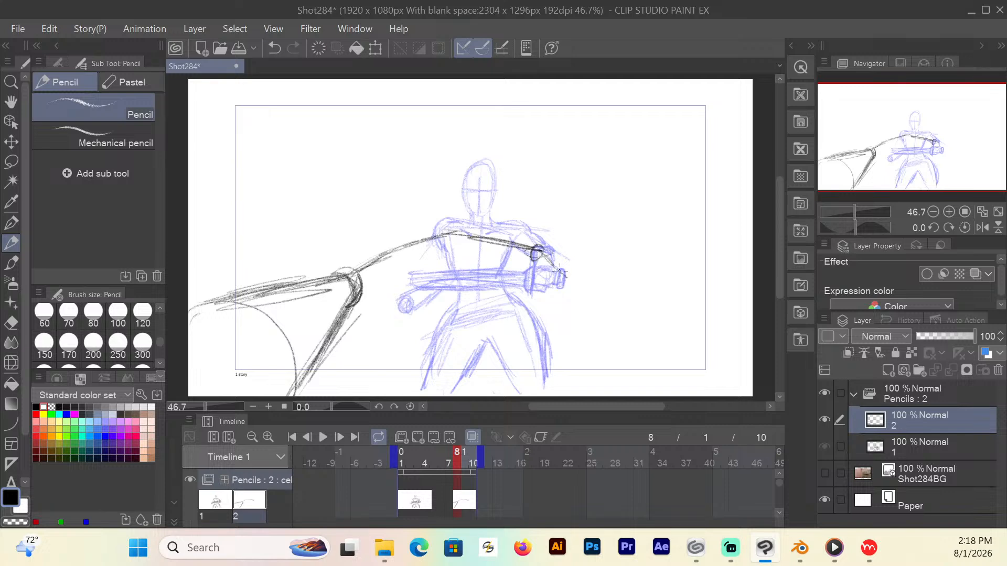
mouse_move(515, 244)
mouse_down()
mouse_move(455, 224)
mouse_move(544, 248)
mouse_move(468, 232)
mouse_move(530, 245)
mouse_up()
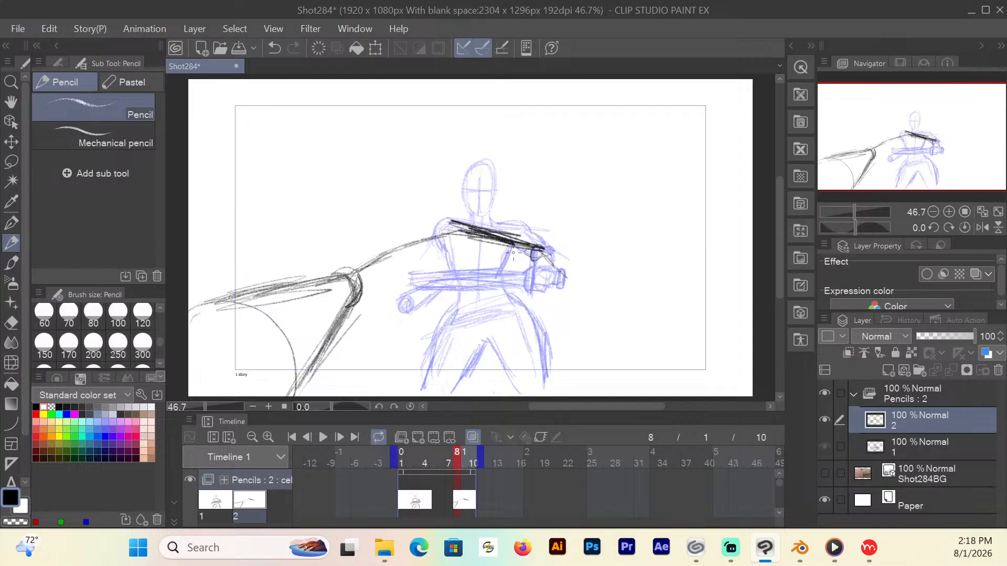
On the frame 1 drawing, darken the shoulder contours and erase the hip lines and most of the right-hand leg.
click(402, 463)
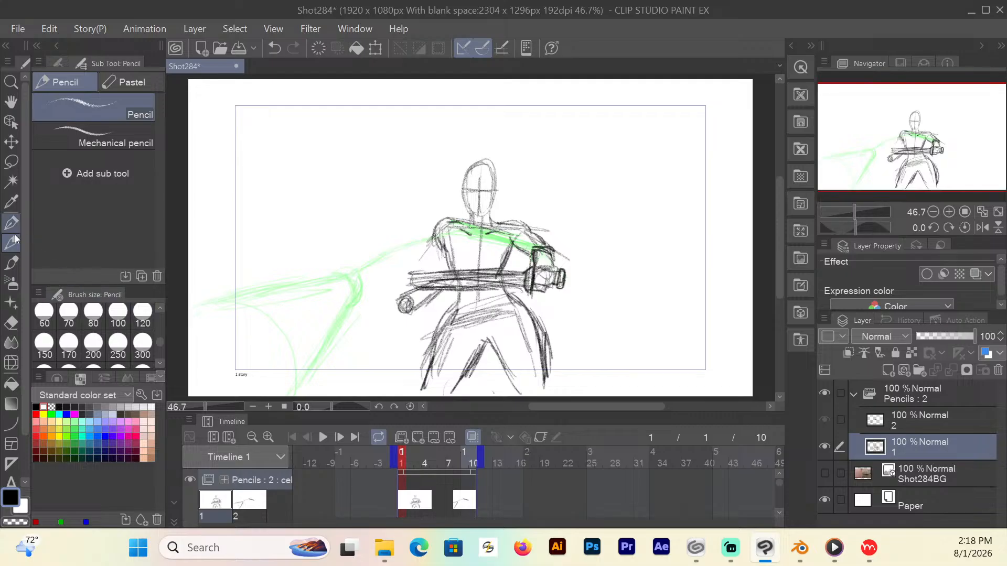
mouse_move(471, 219)
mouse_down()
mouse_move(443, 227)
mouse_move(438, 249)
mouse_move(433, 231)
mouse_move(477, 212)
mouse_move(515, 216)
mouse_move(544, 237)
mouse_move(493, 221)
mouse_move(442, 233)
mouse_up()
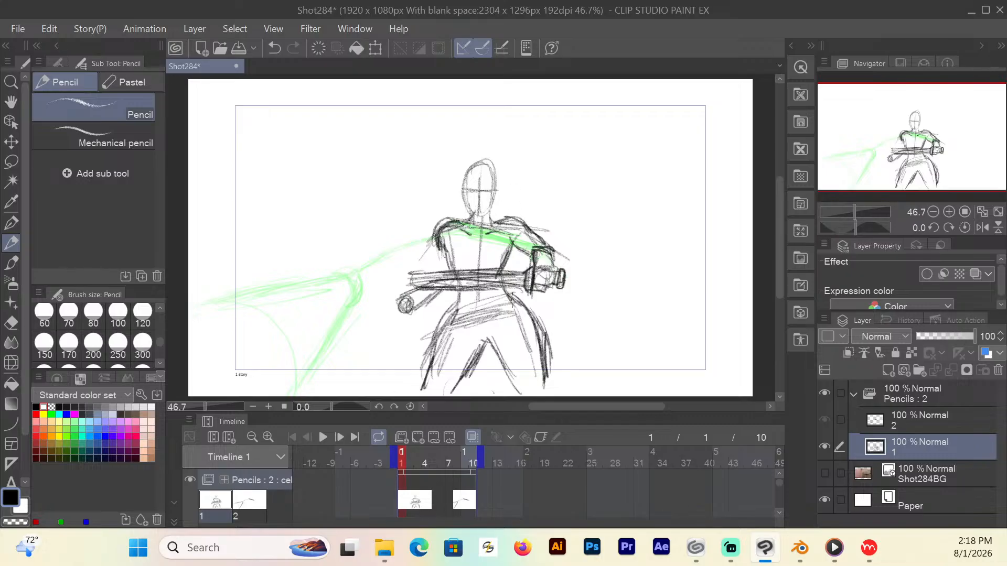
mouse_move(459, 315)
mouse_down()
mouse_move(527, 326)
mouse_move(519, 319)
mouse_move(536, 390)
mouse_move(474, 317)
mouse_move(446, 354)
mouse_move(492, 322)
mouse_up()
click(12, 323)
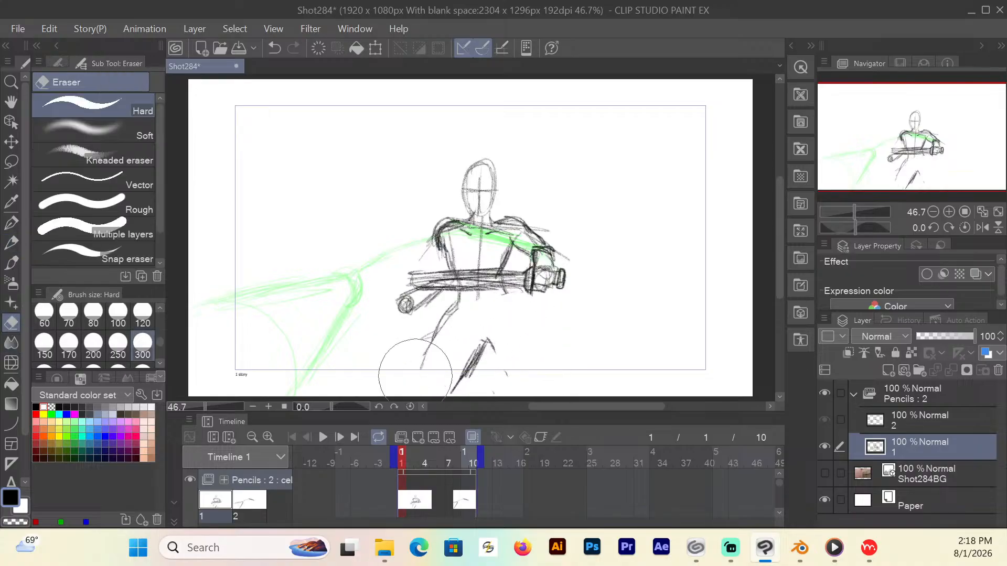
Redraw the slanted hip line and the outer and inner contours of the right-hand leg with the Pencil.
click(11, 243)
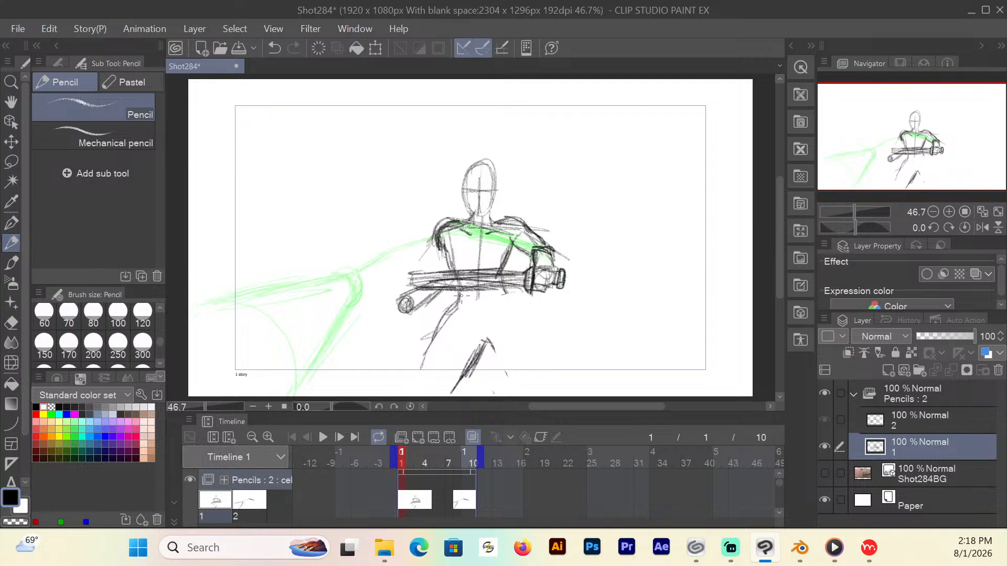
drag(488, 233, 450, 228)
drag(515, 308, 449, 326)
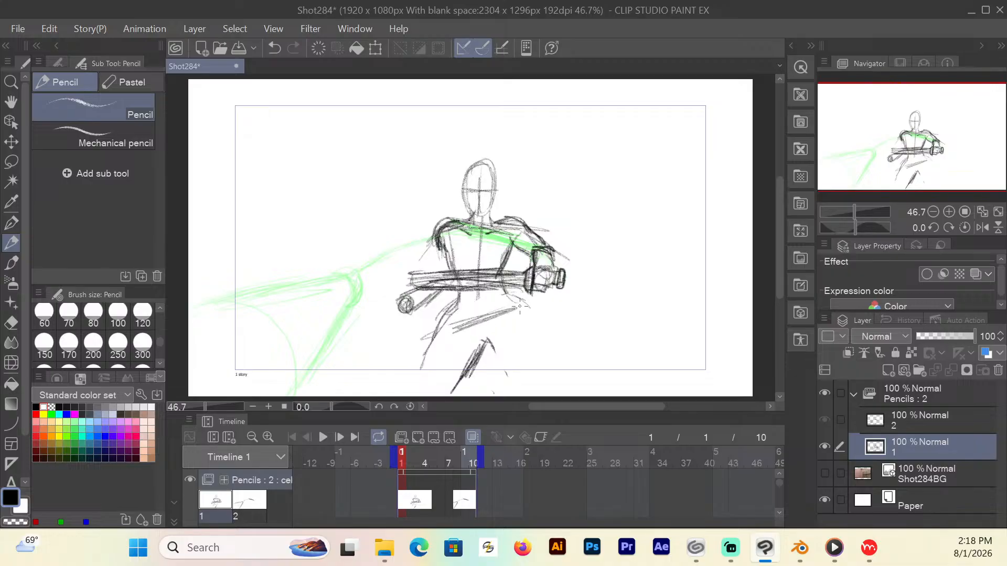
drag(521, 304, 533, 323)
mouse_move(498, 291)
mouse_down()
mouse_move(518, 306)
mouse_move(537, 357)
mouse_up()
drag(527, 322, 537, 368)
drag(535, 330, 537, 379)
drag(488, 340, 514, 385)
drag(487, 346, 511, 384)
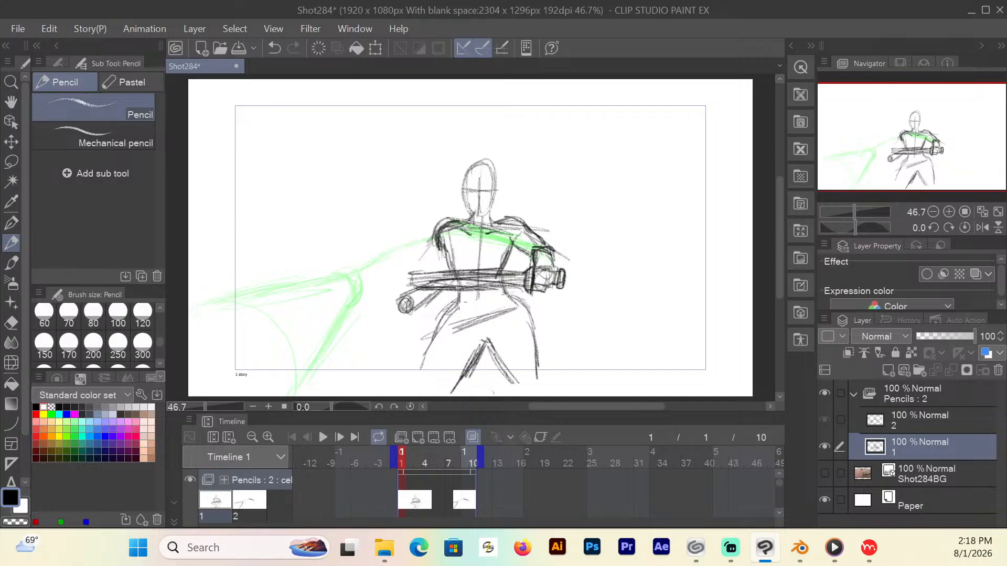
Darken the outer and inner contours of both legs on the frame 1 drawing with the Pencil.
mouse_move(457, 303)
mouse_down()
mouse_move(443, 348)
mouse_move(474, 353)
mouse_move(467, 379)
mouse_up()
drag(454, 306, 430, 367)
drag(444, 329, 428, 384)
mouse_move(458, 300)
mouse_down()
mouse_move(431, 363)
mouse_move(436, 334)
mouse_up()
drag(458, 303, 422, 384)
drag(489, 340, 467, 373)
drag(493, 346, 481, 353)
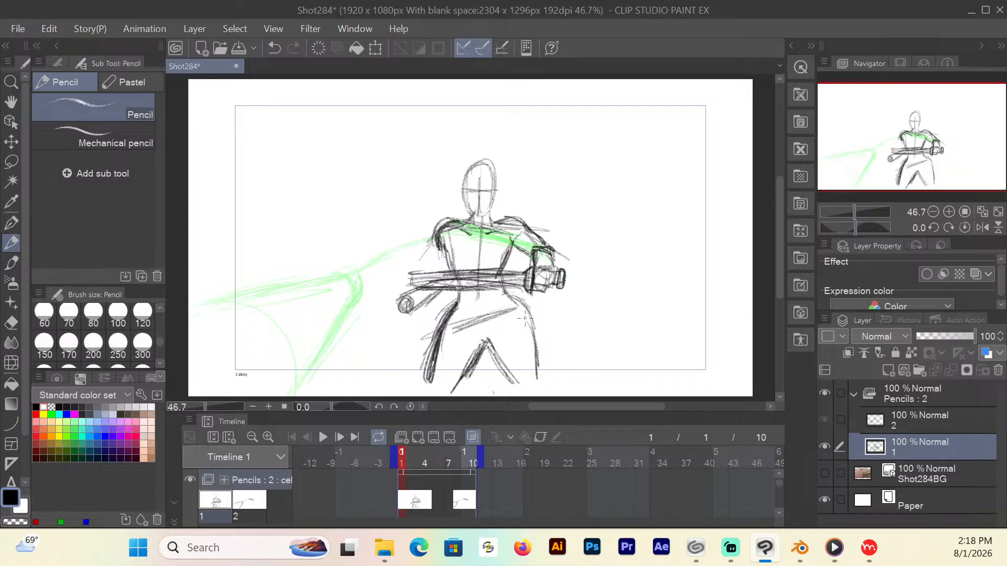
mouse_move(518, 296)
mouse_down()
mouse_move(535, 335)
mouse_move(529, 320)
mouse_move(537, 379)
mouse_up()
drag(487, 341, 498, 361)
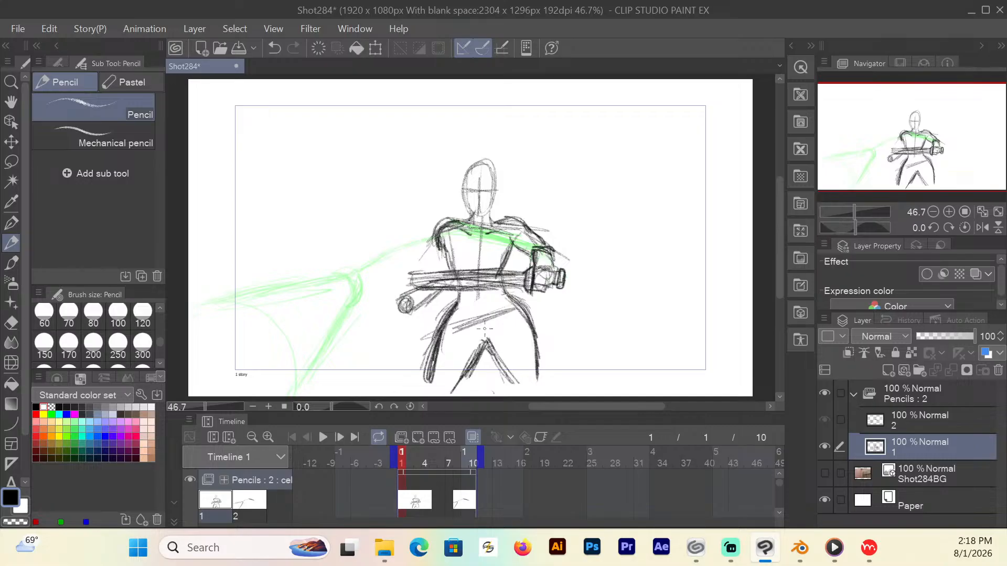
drag(498, 220, 513, 224)
On the frame 8 drawing, darken the chest line and extend it into a bent right-hand arm holding a sword angled upward.
click(454, 462)
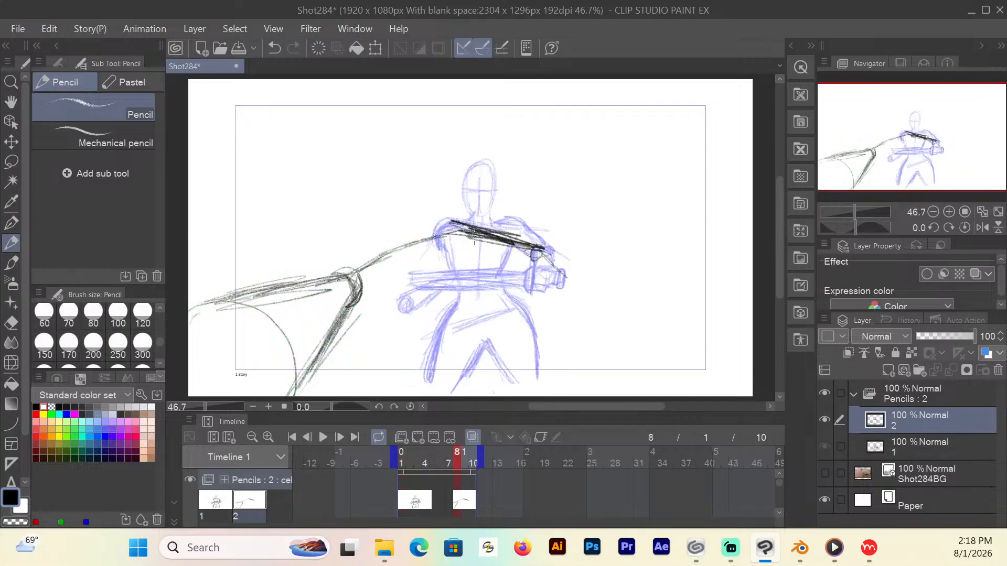
drag(465, 227, 451, 224)
mouse_move(514, 237)
mouse_down()
mouse_move(550, 262)
mouse_move(557, 285)
mouse_move(550, 269)
mouse_move(587, 282)
mouse_up()
drag(562, 272, 587, 280)
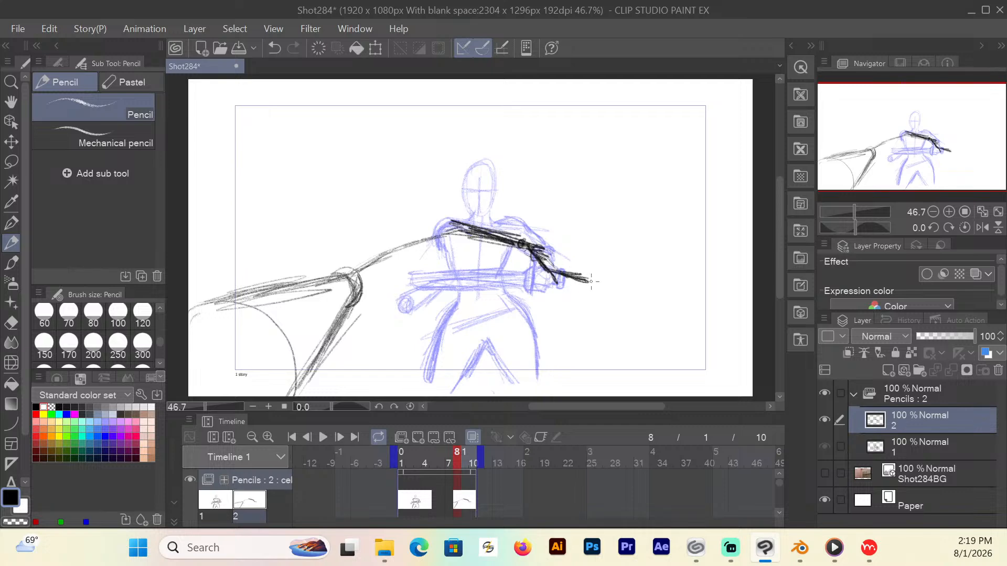
mouse_move(598, 271)
mouse_down()
mouse_move(687, 219)
mouse_move(596, 271)
mouse_move(596, 291)
mouse_move(582, 267)
mouse_up()
drag(581, 267, 593, 268)
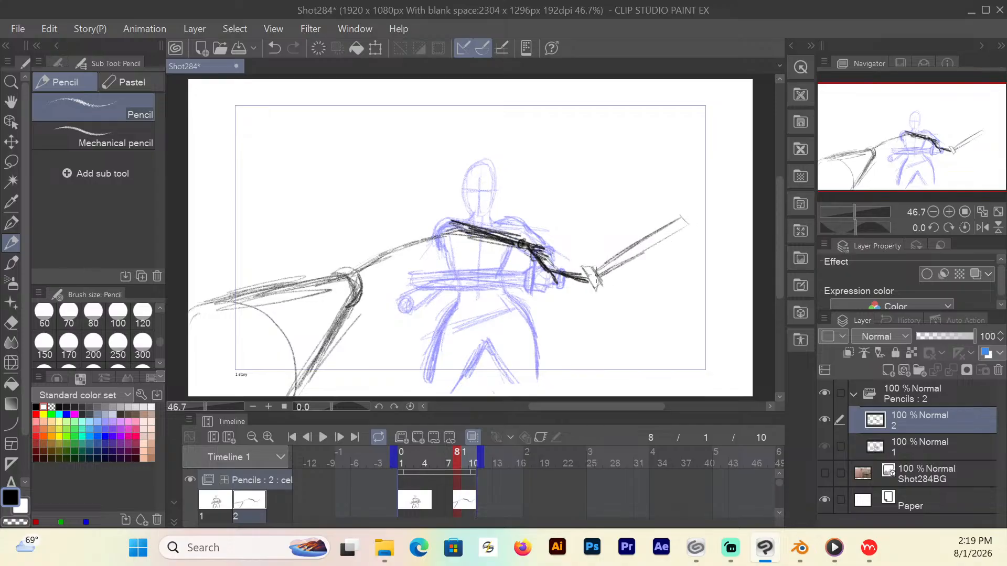
Sketch a tilted oval head with guide lines on frame 8 and rough out the left-hand shoulder and upper arm.
mouse_move(488, 210)
mouse_down()
mouse_move(479, 218)
mouse_move(485, 181)
mouse_move(509, 202)
mouse_move(481, 216)
mouse_move(496, 227)
mouse_move(477, 233)
mouse_move(491, 231)
mouse_move(493, 195)
mouse_move(472, 212)
mouse_move(491, 189)
mouse_move(483, 243)
mouse_up()
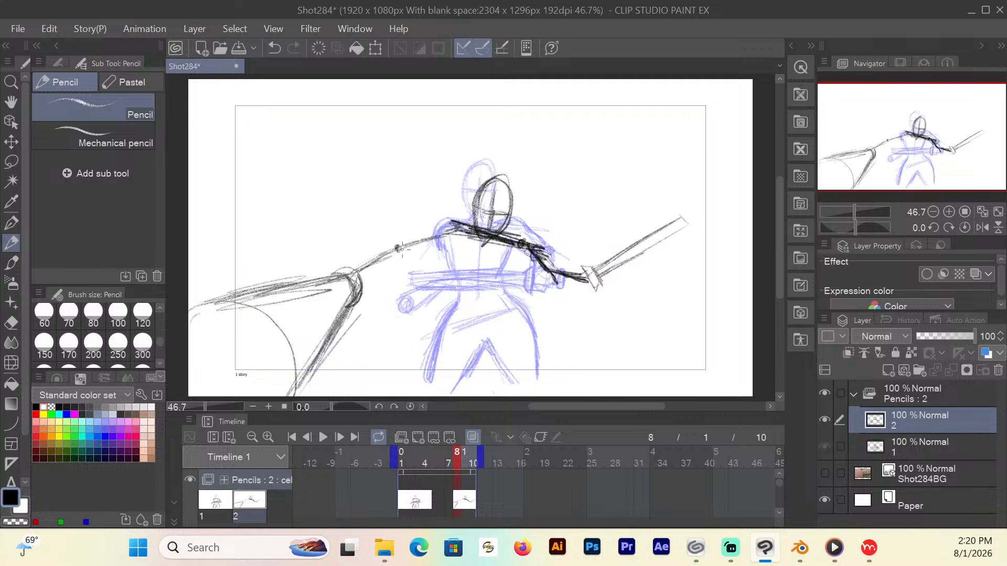
mouse_move(450, 226)
mouse_down()
mouse_move(399, 235)
mouse_move(425, 251)
mouse_move(415, 243)
mouse_move(427, 227)
mouse_move(460, 224)
mouse_move(405, 236)
mouse_move(414, 270)
mouse_up()
mouse_move(404, 241)
mouse_down()
mouse_move(374, 256)
mouse_move(385, 269)
mouse_move(371, 259)
mouse_up()
drag(376, 249, 365, 262)
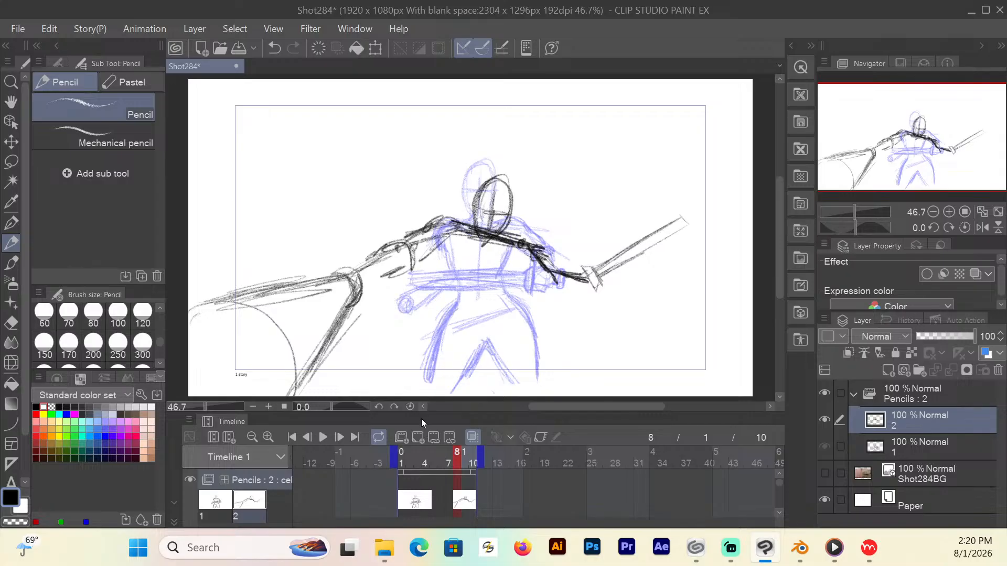
Erase the thick converging lines and partial circle beyond the left-hand arm, then sketch a forearm ending in a large circle.
click(11, 322)
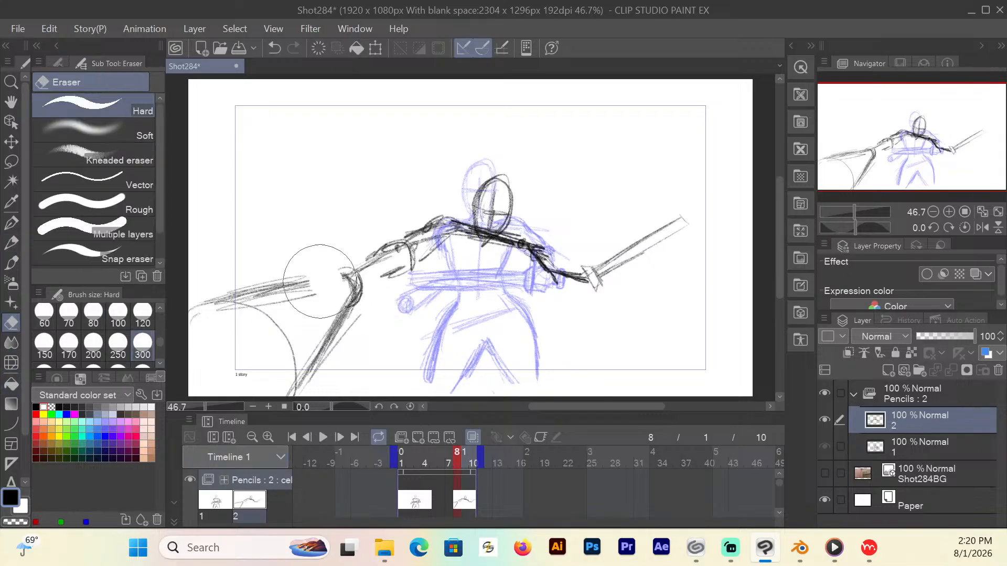
mouse_move(320, 282)
mouse_down()
mouse_move(236, 305)
mouse_move(296, 319)
mouse_move(322, 341)
mouse_move(296, 389)
mouse_move(228, 293)
mouse_move(200, 336)
mouse_up()
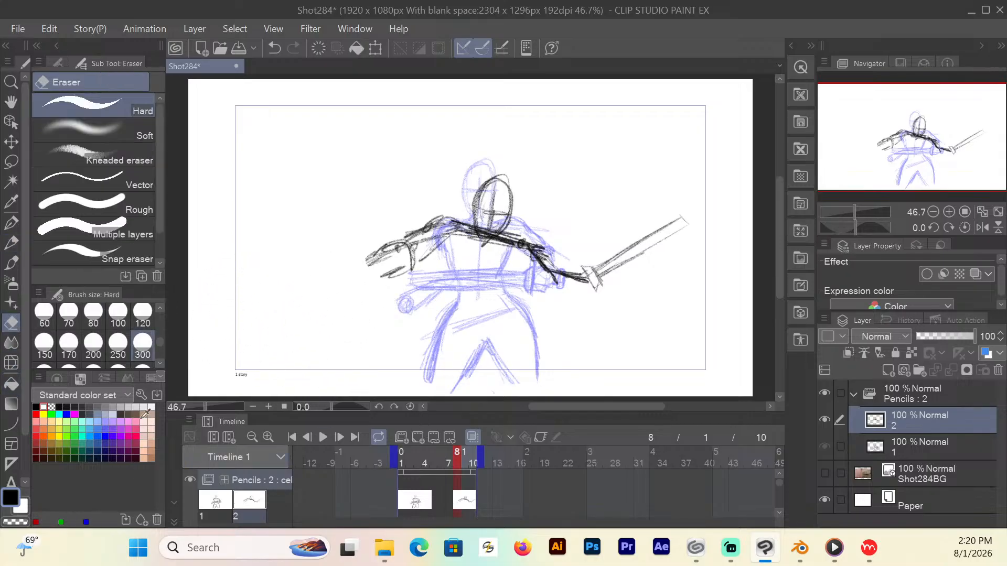
click(11, 243)
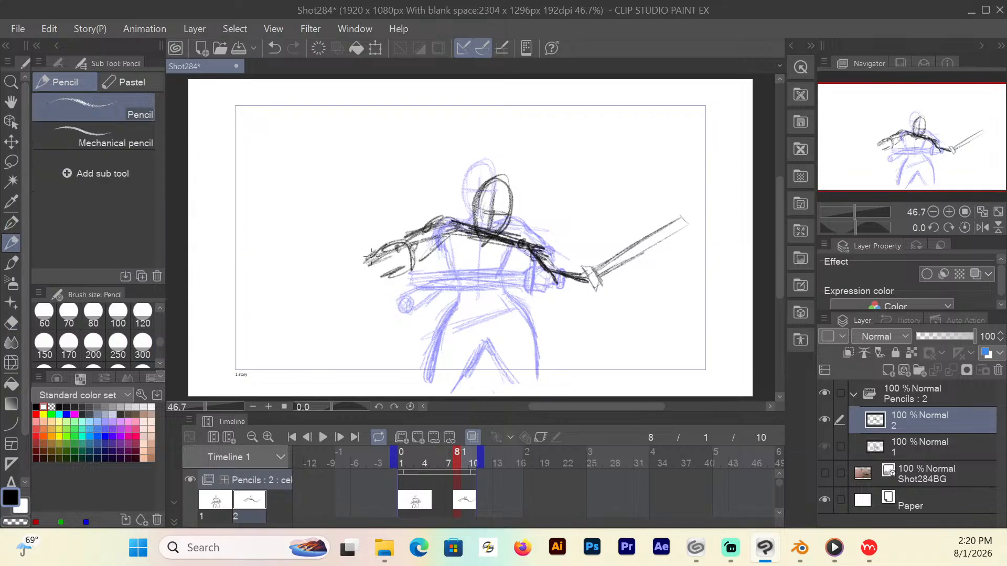
mouse_move(372, 256)
mouse_down()
mouse_move(411, 272)
mouse_move(387, 283)
mouse_up()
mouse_move(417, 245)
mouse_down()
mouse_move(414, 265)
mouse_move(367, 283)
mouse_move(362, 260)
mouse_move(379, 269)
mouse_move(358, 279)
mouse_up()
mouse_move(338, 281)
mouse_down()
mouse_move(367, 257)
mouse_move(378, 278)
mouse_move(370, 256)
mouse_move(323, 283)
mouse_move(375, 262)
mouse_move(349, 272)
mouse_move(355, 294)
mouse_up()
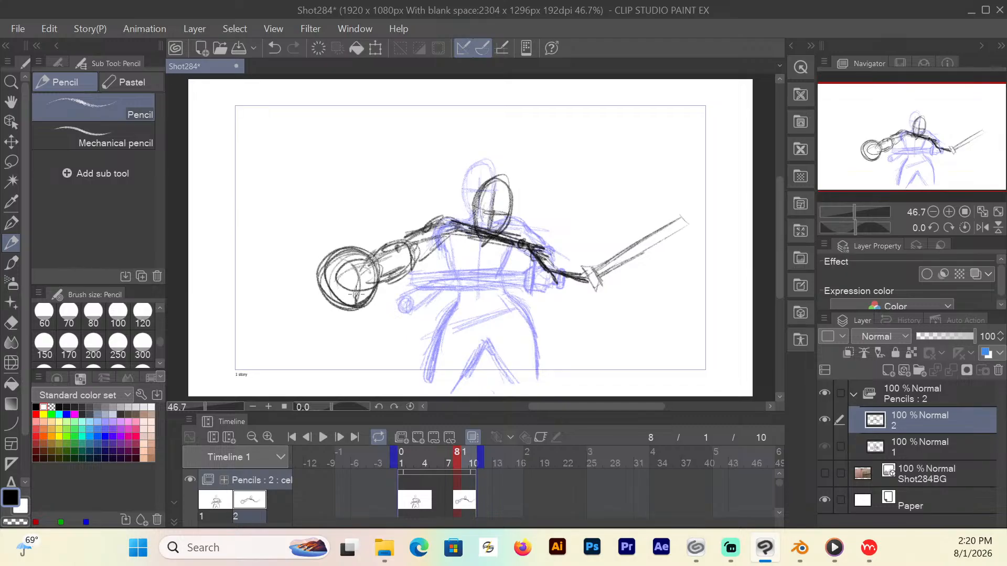
Draw two lines spreading from the large circle toward the canvas's lower left, with a double arc between them.
drag(344, 260, 206, 287)
mouse_move(334, 382)
mouse_down()
mouse_move(352, 299)
mouse_move(325, 396)
mouse_up()
mouse_move(202, 282)
mouse_down()
mouse_move(299, 366)
mouse_move(303, 390)
mouse_up()
mouse_move(242, 294)
mouse_down()
mouse_move(293, 342)
mouse_move(295, 396)
mouse_up()
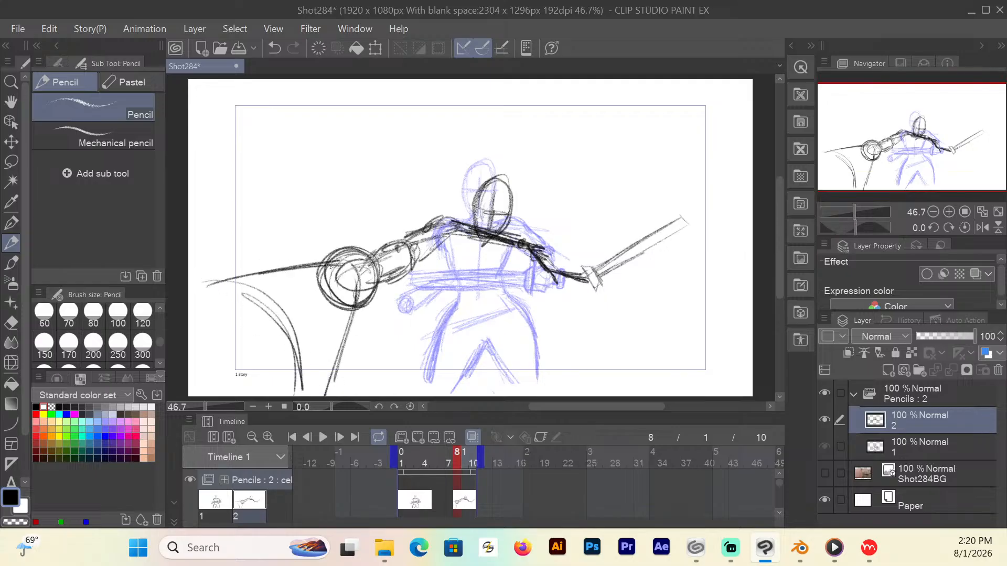
Erase the large circle and replace it with a rounded corner joining the two spreading lines to the forearm.
mouse_move(330, 267)
mouse_down()
mouse_move(216, 272)
mouse_move(250, 287)
mouse_move(299, 395)
mouse_move(297, 358)
mouse_move(360, 284)
mouse_move(371, 254)
mouse_move(359, 297)
mouse_up()
mouse_move(374, 266)
mouse_down()
mouse_move(374, 299)
mouse_move(371, 264)
mouse_move(335, 244)
mouse_move(323, 282)
mouse_move(332, 291)
mouse_move(362, 268)
mouse_up()
click(11, 323)
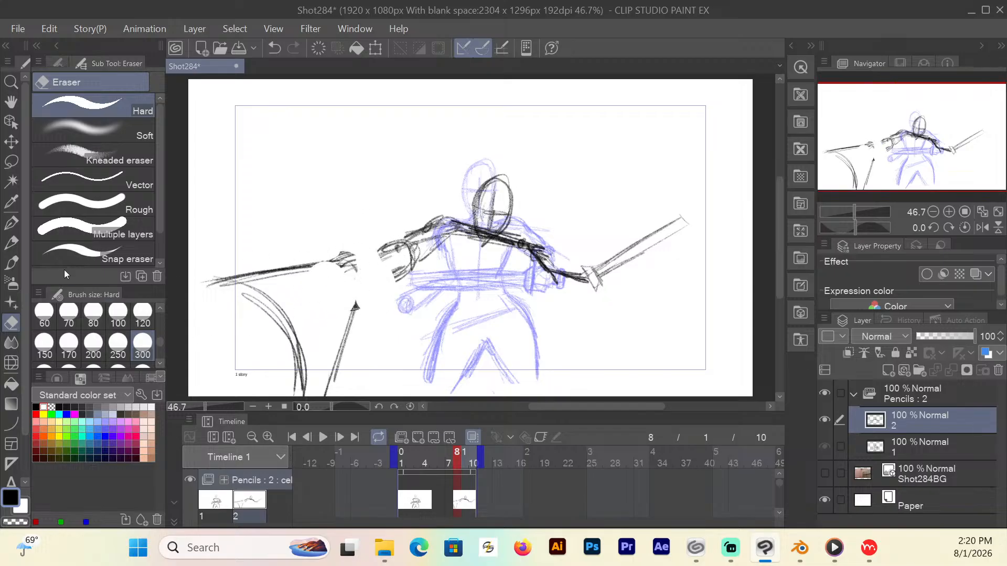
click(12, 243)
mouse_move(330, 266)
mouse_down()
mouse_move(357, 274)
mouse_move(353, 311)
mouse_up()
mouse_move(340, 249)
mouse_down()
mouse_move(360, 293)
mouse_move(355, 256)
mouse_move(326, 255)
mouse_move(369, 275)
mouse_move(385, 255)
mouse_move(405, 281)
mouse_move(388, 252)
mouse_move(350, 277)
mouse_move(288, 261)
mouse_up()
drag(392, 239, 362, 251)
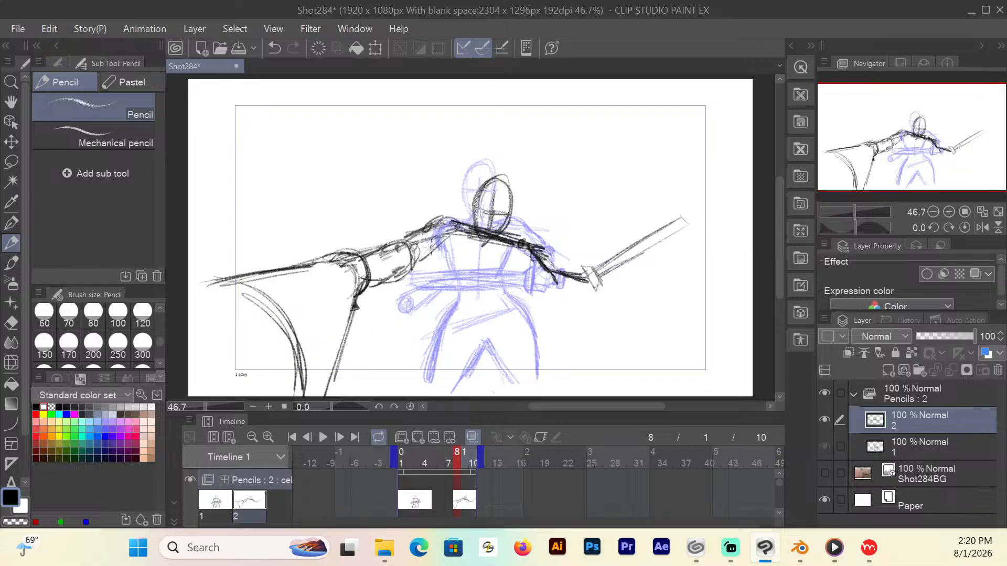
Outline the right-hand arm with a round hand at the sword hilt and draw both sides of the torso.
mouse_move(426, 248)
mouse_down()
mouse_move(462, 237)
mouse_move(464, 247)
mouse_move(479, 224)
mouse_move(518, 236)
mouse_up()
mouse_move(507, 241)
mouse_down()
mouse_move(534, 251)
mouse_move(541, 278)
mouse_move(587, 295)
mouse_move(566, 286)
mouse_move(588, 276)
mouse_up()
drag(509, 268, 515, 261)
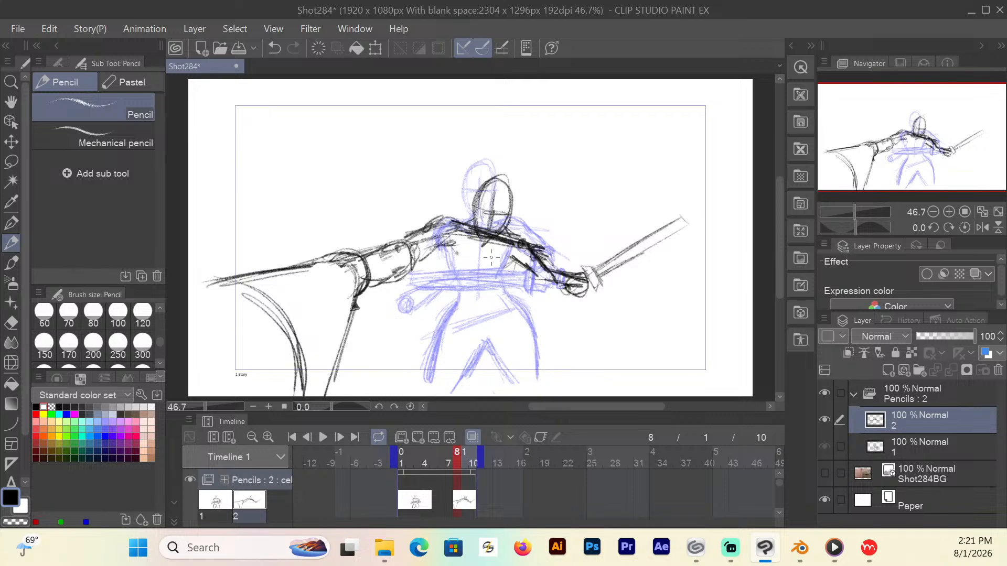
drag(445, 247, 461, 296)
mouse_move(515, 256)
mouse_down()
mouse_move(505, 290)
mouse_move(520, 311)
mouse_up()
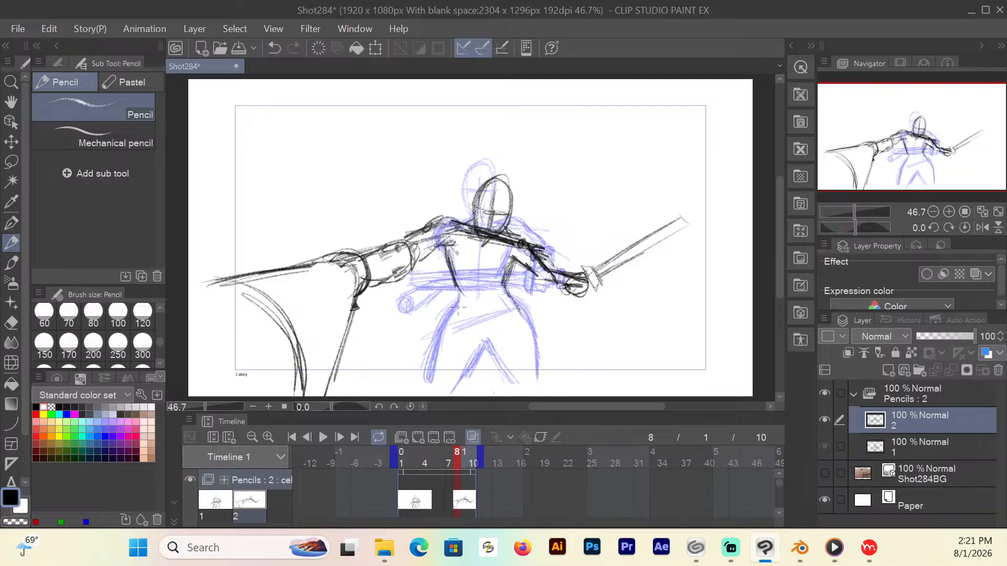
Sketch the outer and inner contours of both legs on frame 8, shifting the left-hand leg outward from the onion-skin pose.
mouse_move(461, 287)
mouse_down()
mouse_move(431, 319)
mouse_move(449, 297)
mouse_move(399, 375)
mouse_up()
mouse_move(431, 333)
mouse_down()
mouse_move(404, 382)
mouse_move(412, 369)
mouse_up()
mouse_move(478, 339)
mouse_down()
mouse_move(446, 385)
mouse_move(457, 378)
mouse_up()
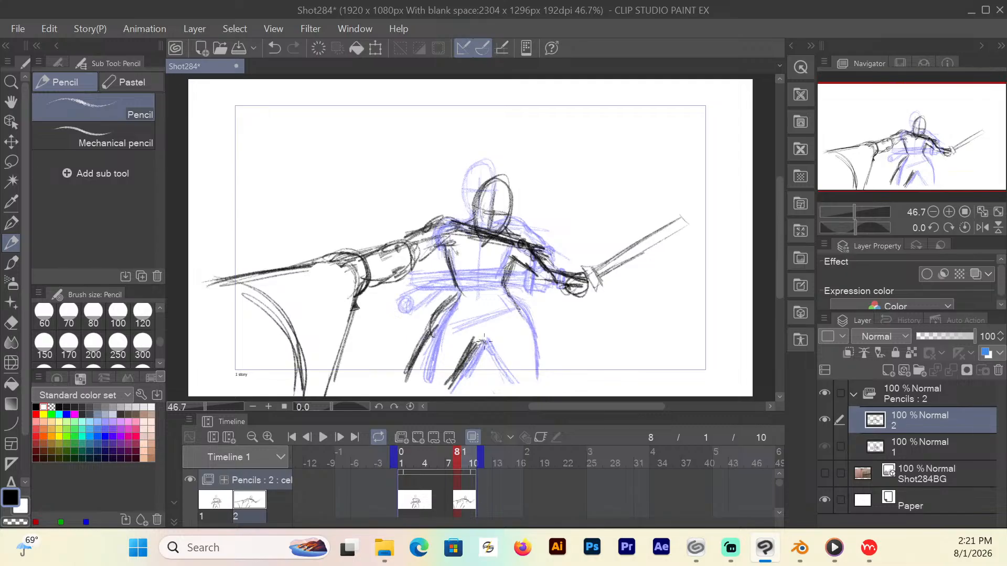
drag(483, 335, 505, 374)
mouse_move(517, 309)
mouse_down()
mouse_move(529, 341)
mouse_move(496, 363)
mouse_move(507, 387)
mouse_up()
drag(504, 380, 476, 351)
drag(429, 319, 412, 386)
drag(492, 349, 505, 388)
mouse_move(484, 337)
mouse_down()
mouse_move(471, 347)
mouse_move(480, 345)
mouse_up()
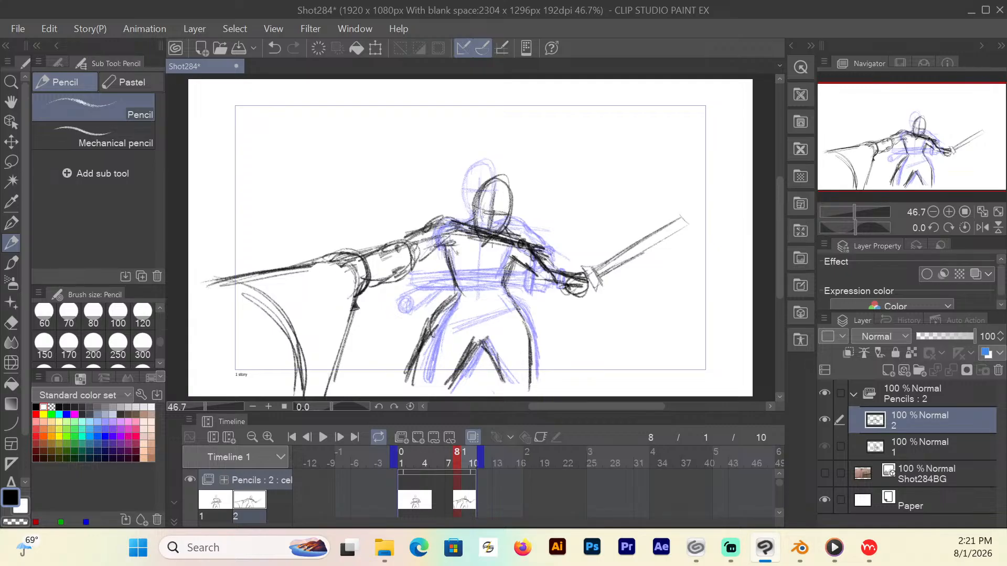
Add the torso's centre line and slanted hip line, and strengthen the underside of the chest and left-hand arm.
mouse_move(479, 246)
mouse_down()
mouse_move(482, 327)
mouse_move(452, 330)
mouse_move(509, 258)
mouse_up()
drag(452, 239, 514, 256)
drag(486, 244, 513, 253)
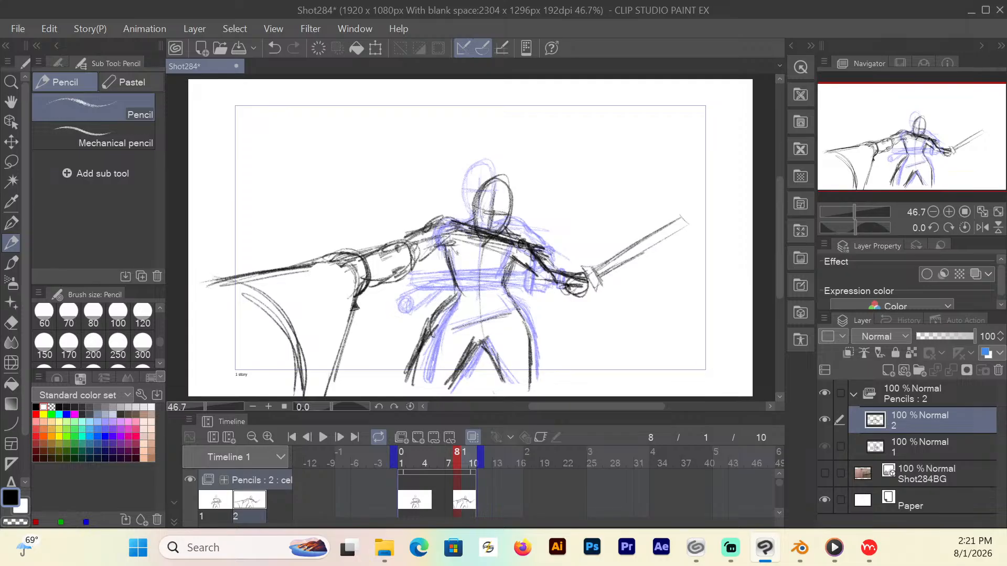
drag(446, 244, 413, 263)
Turn off onion skin and play the animation from frame 1 to check the movement between the two key drawings.
click(473, 437)
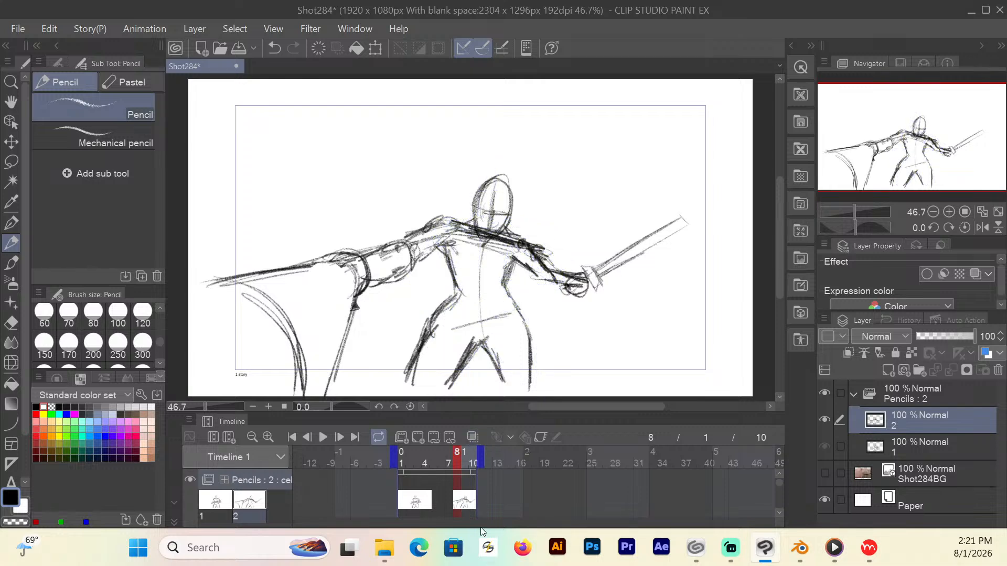
click(406, 464)
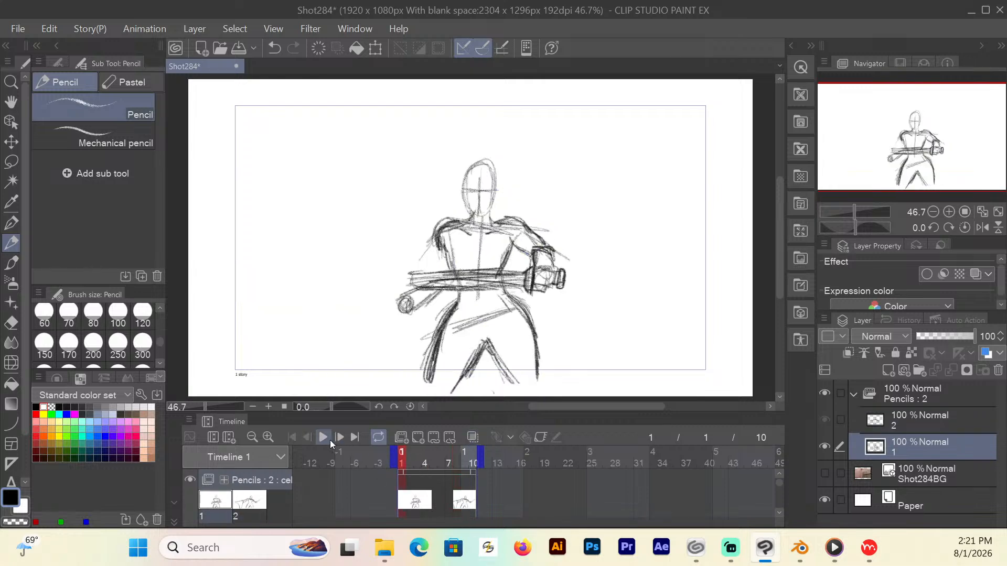
click(328, 439)
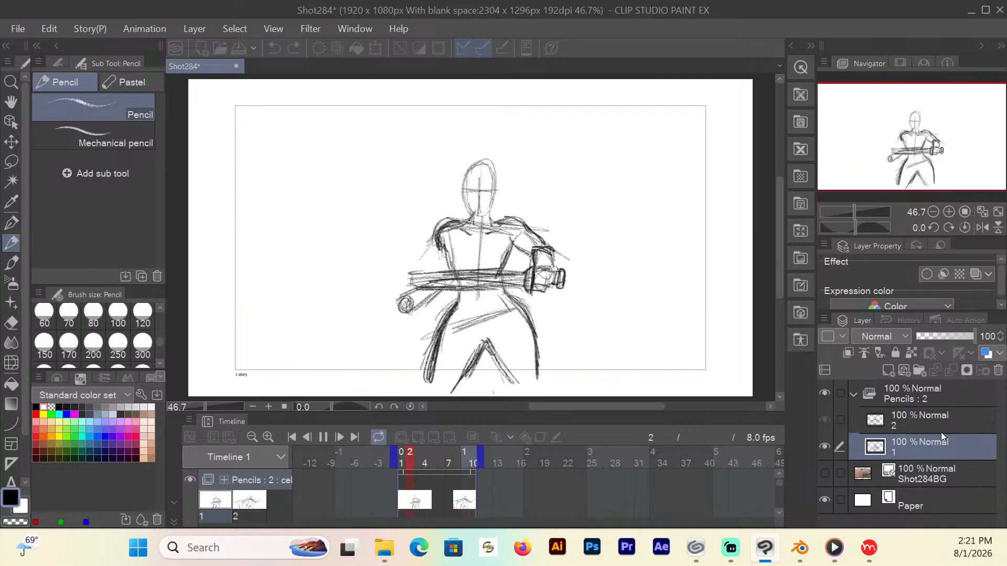
click(324, 437)
click(446, 463)
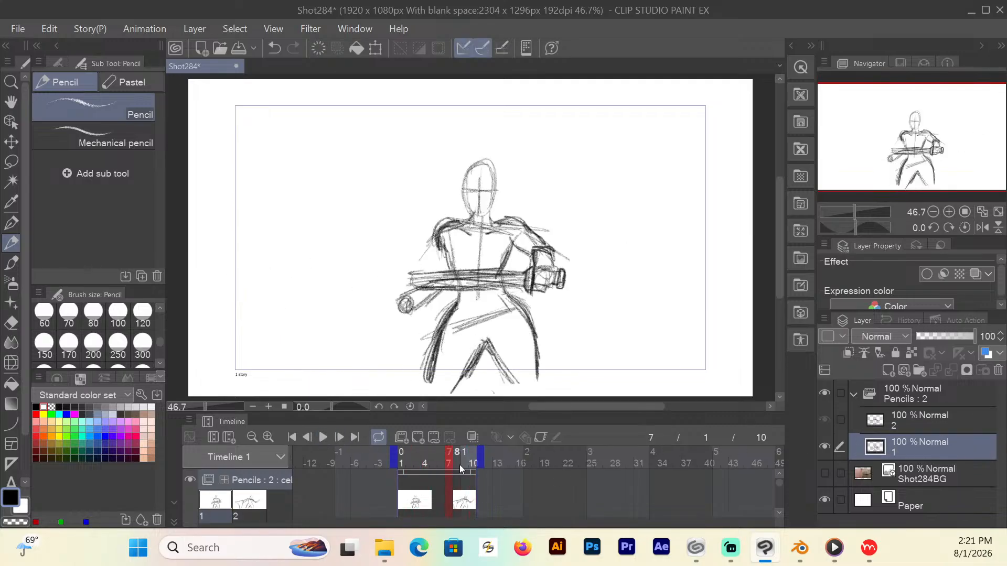
On frame 8, erase the left-hand forearm, spreading lines and arc, then redraw a shorter forearm ending in a large circle.
click(458, 463)
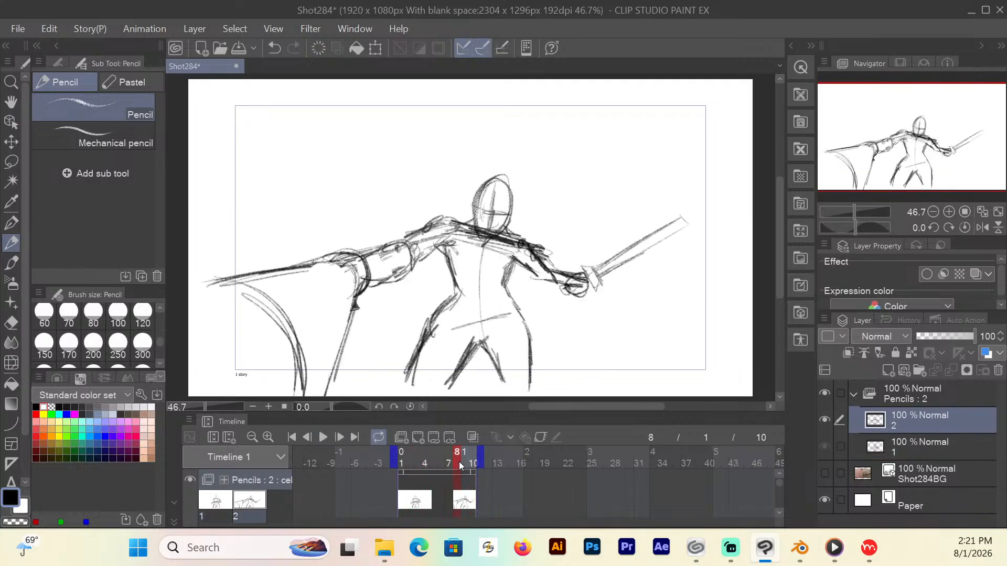
click(12, 323)
mouse_move(394, 294)
mouse_down()
mouse_move(384, 263)
mouse_move(380, 290)
mouse_move(338, 259)
mouse_move(339, 331)
mouse_move(270, 386)
mouse_move(289, 248)
mouse_up()
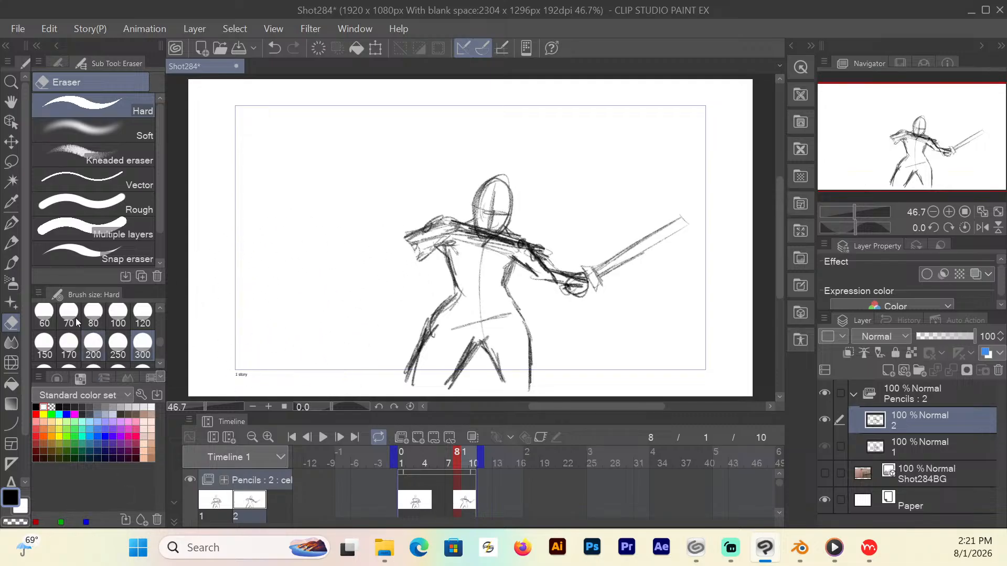
click(17, 247)
mouse_move(404, 239)
mouse_down()
mouse_move(419, 252)
mouse_move(414, 268)
mouse_move(404, 272)
mouse_move(385, 256)
mouse_move(404, 282)
mouse_up()
Draw two long lines spreading from the redrawn circle toward the lower left, with an arc between them.
mouse_move(363, 257)
mouse_down()
mouse_move(346, 285)
mouse_move(407, 264)
mouse_move(356, 253)
mouse_move(363, 300)
mouse_move(408, 267)
mouse_move(370, 299)
mouse_move(367, 262)
mouse_move(375, 284)
mouse_move(389, 256)
mouse_move(384, 286)
mouse_move(340, 269)
mouse_move(218, 318)
mouse_up()
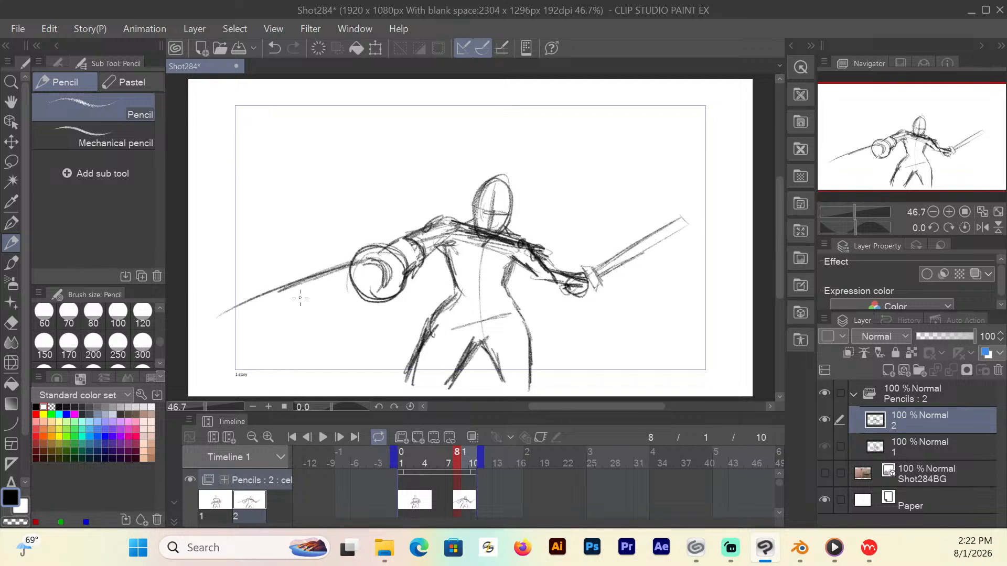
drag(380, 298, 351, 394)
drag(221, 323, 320, 396)
drag(318, 271, 188, 321)
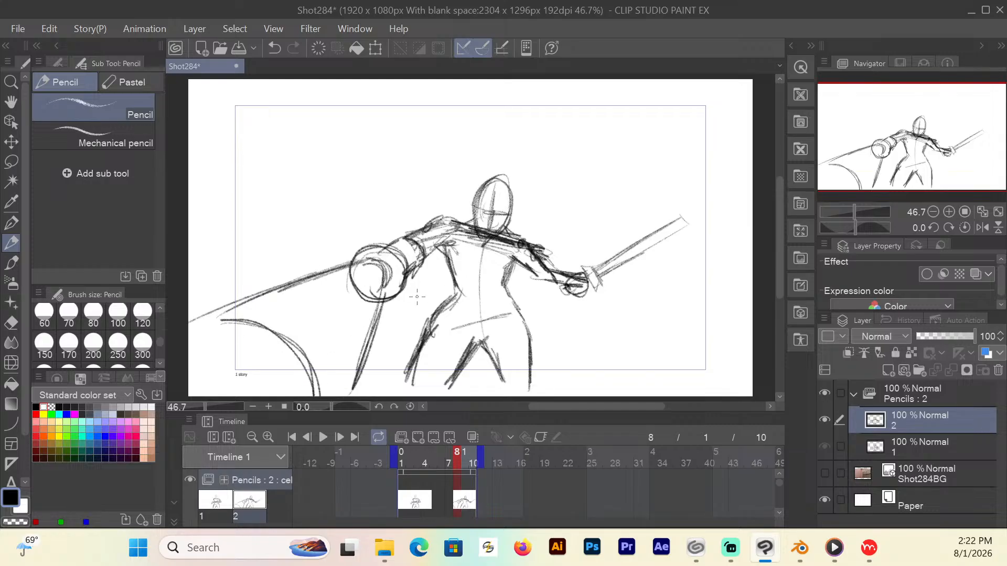
Thicken the lower spreading line and reinforce the contours of the large circle and the hand at the sword hilt.
drag(374, 304, 351, 350)
drag(384, 306, 358, 376)
drag(391, 271, 365, 362)
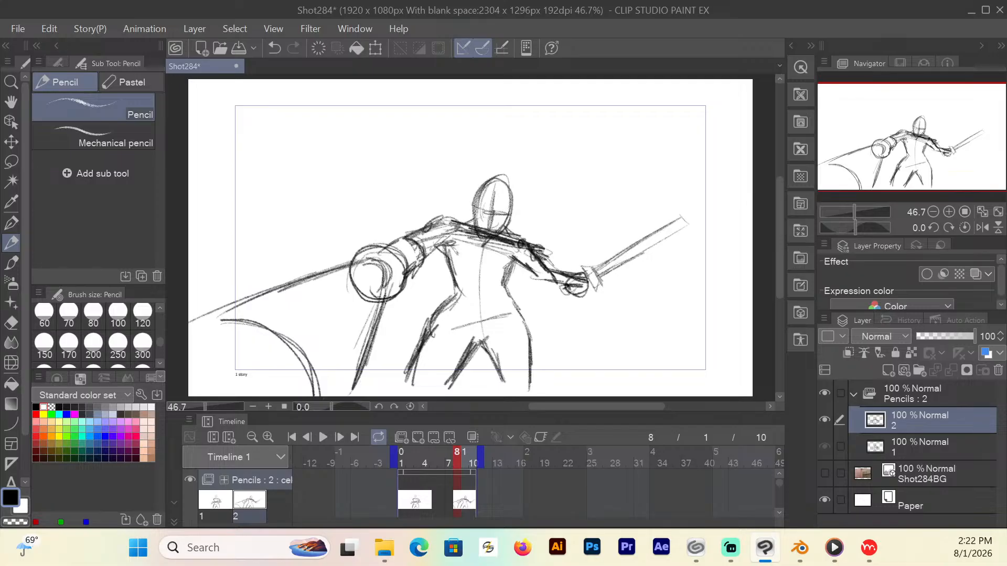
drag(387, 297, 366, 365)
mouse_move(394, 259)
mouse_down()
mouse_move(383, 310)
mouse_move(357, 263)
mouse_move(378, 265)
mouse_up()
drag(397, 286, 388, 294)
drag(365, 249, 351, 259)
drag(593, 279, 583, 291)
drag(488, 220, 481, 234)
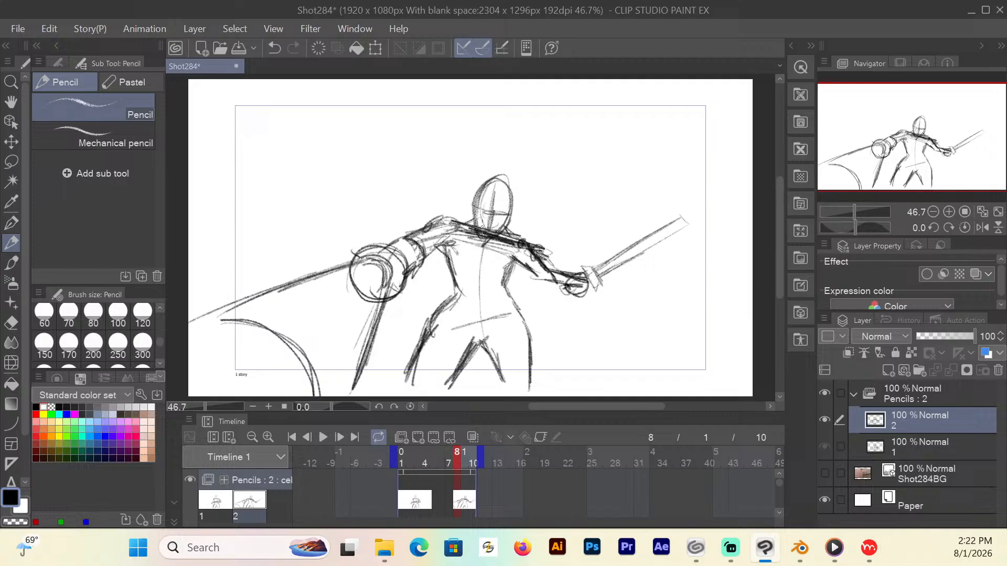
Compare frames 1 and 8, then darken the torso sides, waist and outer leg contours on the frame 8 drawing.
click(407, 464)
drag(435, 467, 456, 476)
mouse_move(453, 220)
mouse_down()
mouse_move(472, 221)
mouse_move(485, 249)
mouse_up()
mouse_move(451, 252)
mouse_down()
mouse_move(446, 292)
mouse_move(456, 289)
mouse_up()
mouse_move(512, 260)
mouse_down()
mouse_move(504, 287)
mouse_move(525, 332)
mouse_up()
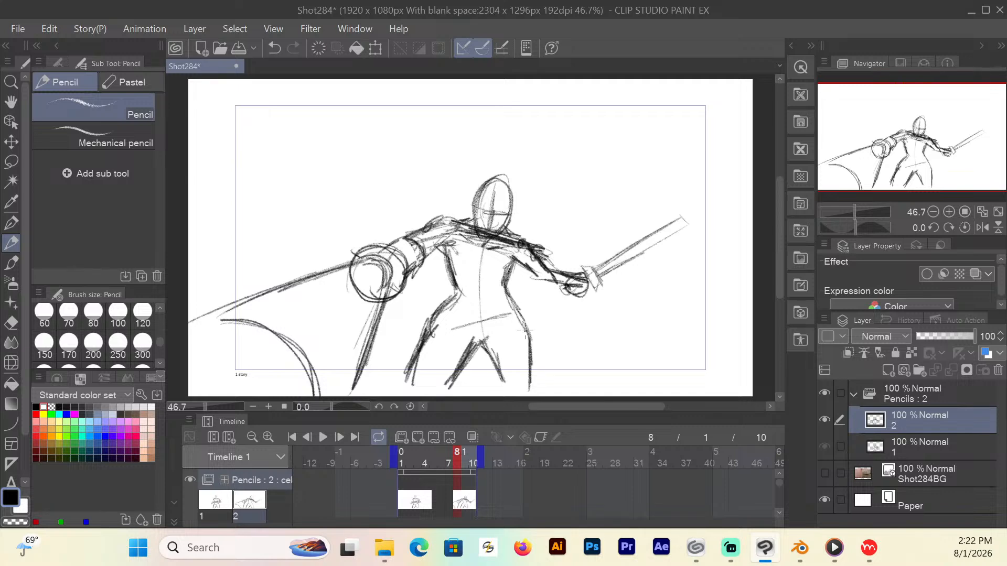
drag(463, 290, 452, 302)
drag(456, 273, 450, 294)
drag(450, 256, 447, 278)
drag(454, 262, 458, 300)
drag(453, 301, 427, 338)
drag(523, 325, 526, 364)
Turn onion skin back on and darken the outline of the head on frame 8.
click(473, 438)
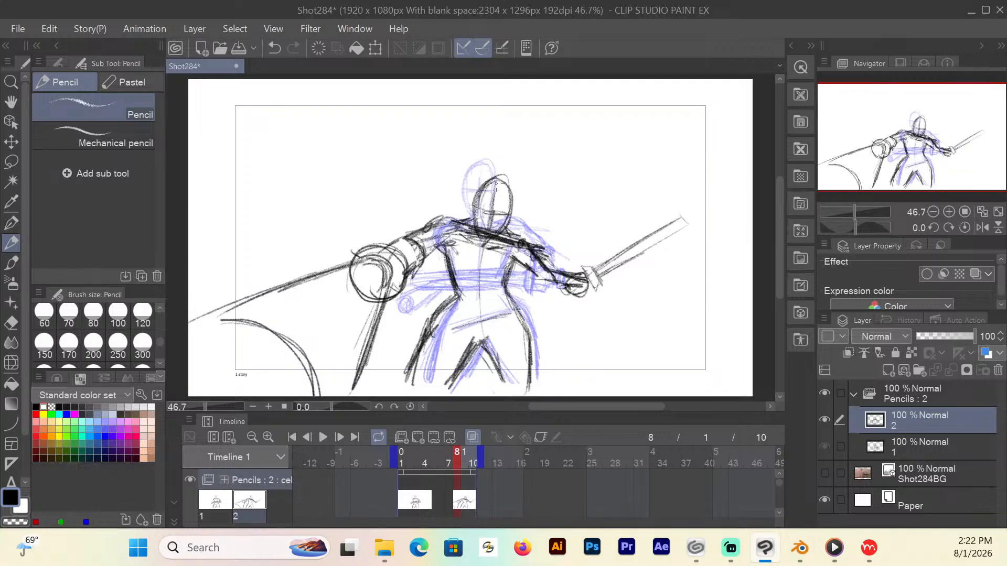
mouse_move(496, 183)
mouse_down()
mouse_move(492, 204)
mouse_move(480, 196)
mouse_move(501, 189)
mouse_up()
mouse_move(488, 184)
mouse_down()
mouse_move(513, 192)
mouse_move(503, 233)
mouse_move(476, 208)
mouse_up()
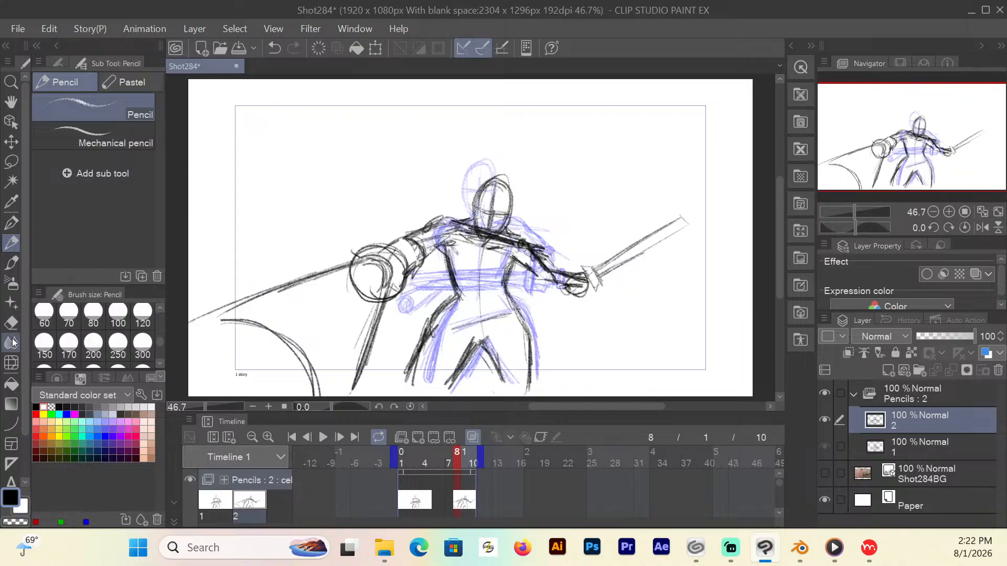
Erase the top of the frame 8 head with a size 60 hard eraser, redraw it slightly lower, and detail the forearm and sword hand.
key(e)
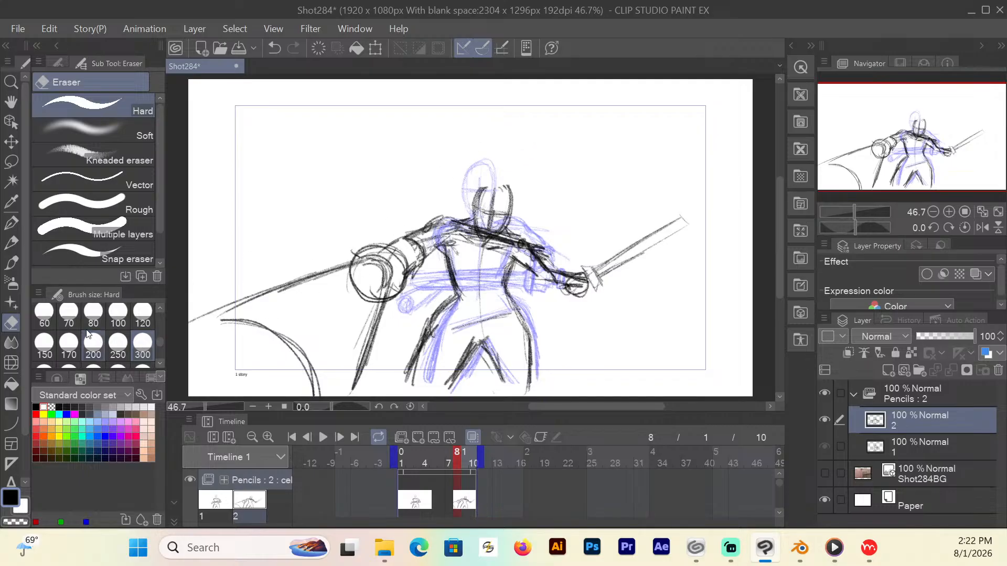
click(44, 315)
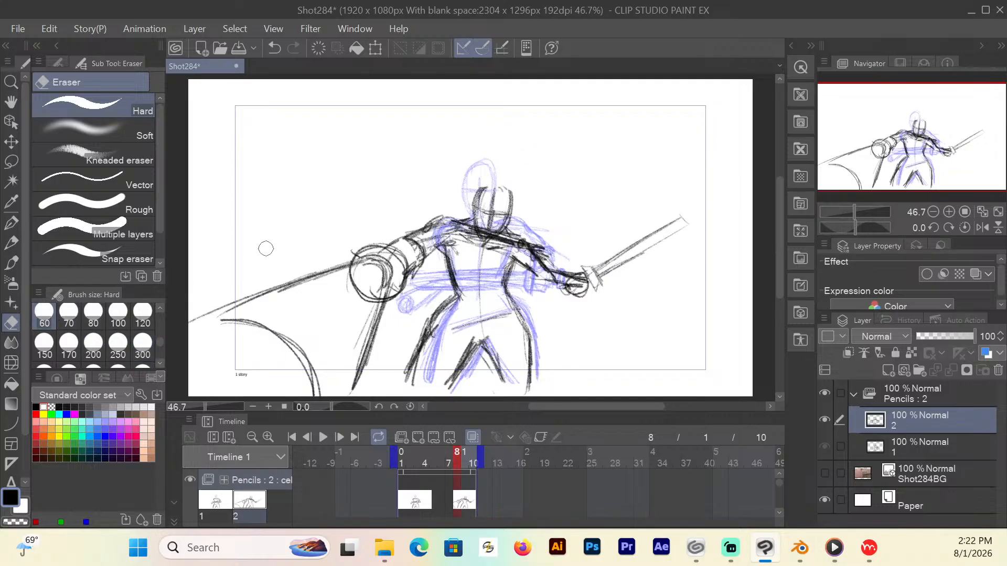
click(11, 224)
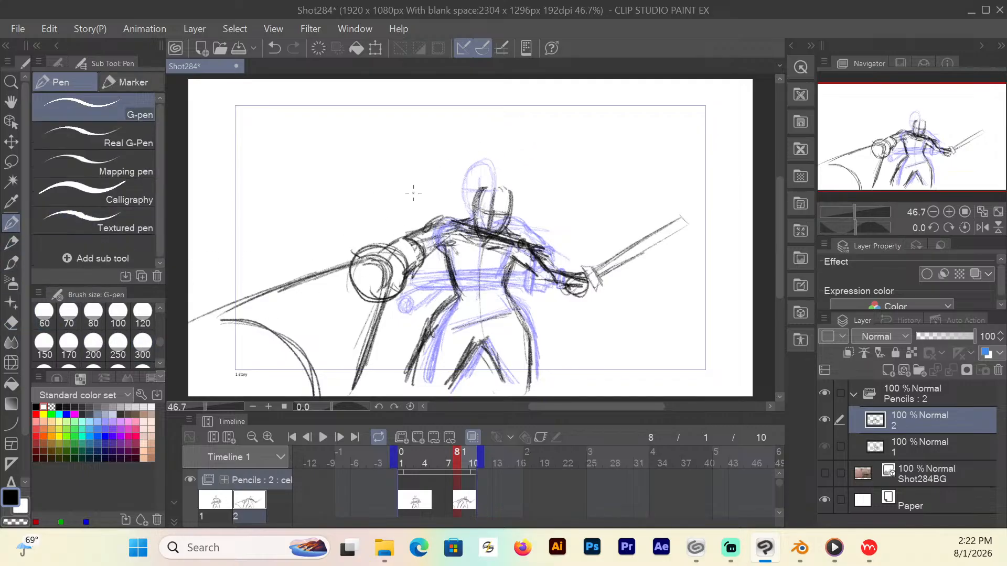
click(12, 243)
mouse_move(479, 187)
mouse_down()
mouse_move(511, 198)
mouse_move(499, 184)
mouse_move(489, 231)
mouse_up()
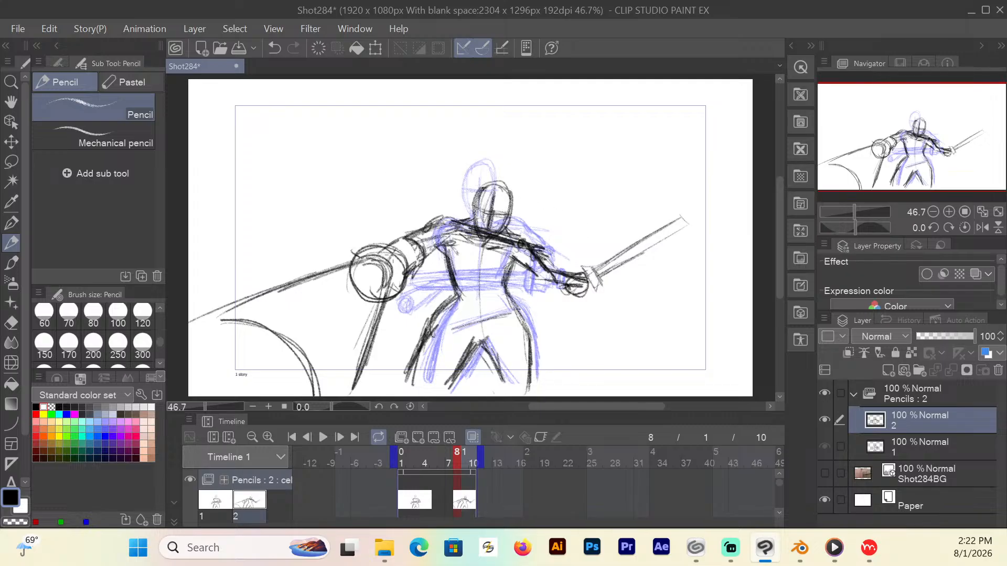
mouse_move(400, 254)
mouse_down()
mouse_move(410, 240)
mouse_move(417, 265)
mouse_move(408, 239)
mouse_up()
mouse_move(543, 264)
mouse_down()
mouse_move(585, 275)
mouse_move(581, 297)
mouse_move(570, 279)
mouse_move(574, 289)
mouse_move(559, 291)
mouse_move(590, 280)
mouse_up()
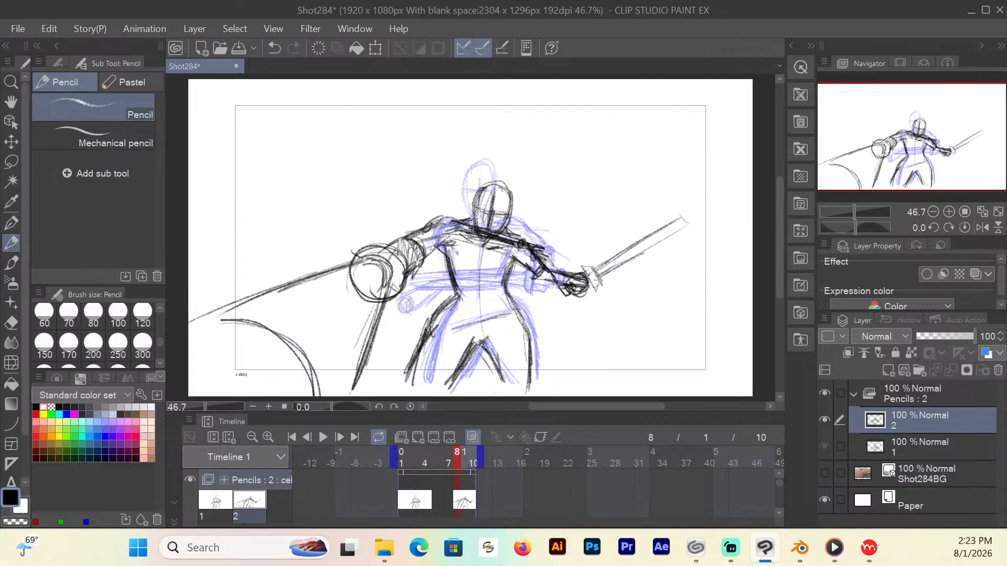
On frame 1 with onion skin off, darken the sword lines across the waist and the hand at the hilt.
mouse_move(453, 462)
mouse_down()
mouse_move(442, 464)
mouse_move(461, 467)
mouse_move(401, 467)
mouse_up()
click(471, 438)
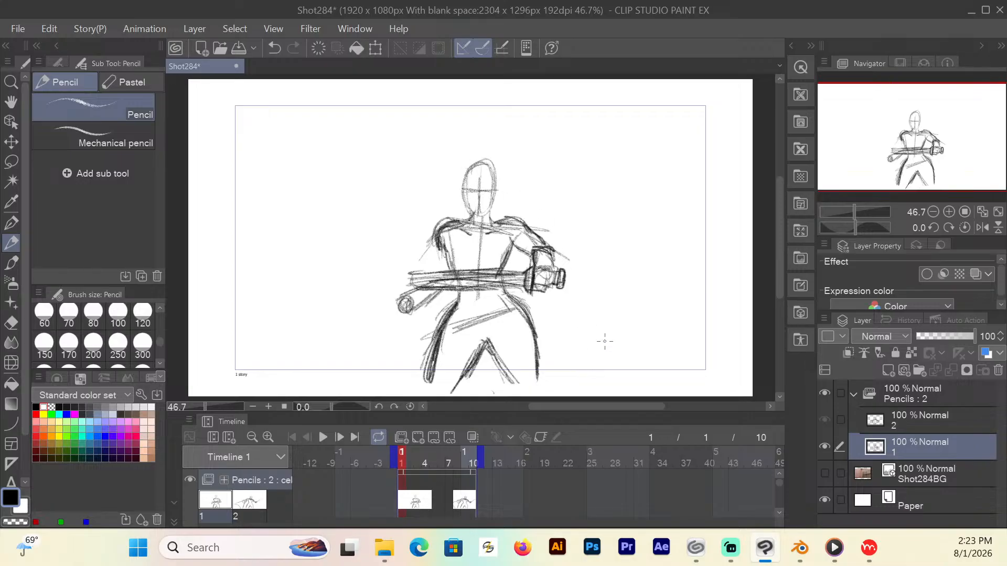
mouse_move(526, 286)
mouse_down()
mouse_move(407, 286)
mouse_move(468, 277)
mouse_move(403, 284)
mouse_move(413, 289)
mouse_up()
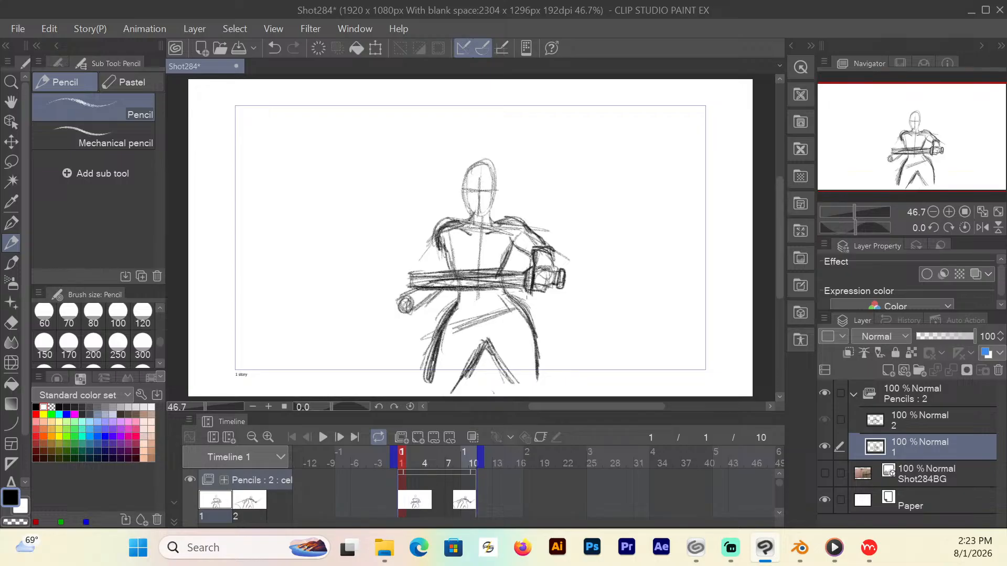
drag(534, 271, 553, 270)
Compare the poses at frames 5 and 9, then add a new in-between cel at frame 5 with onion skin on.
click(409, 465)
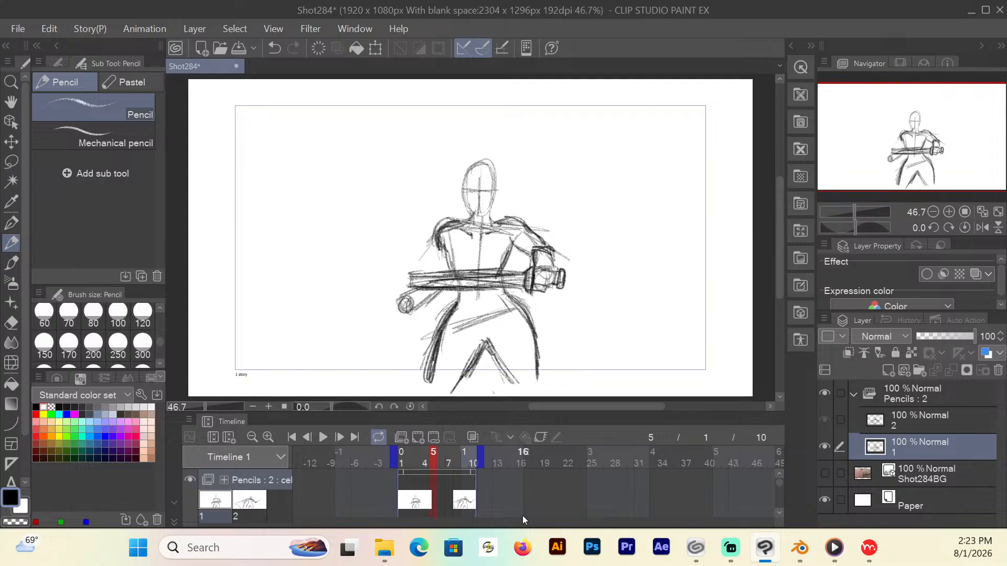
click(462, 461)
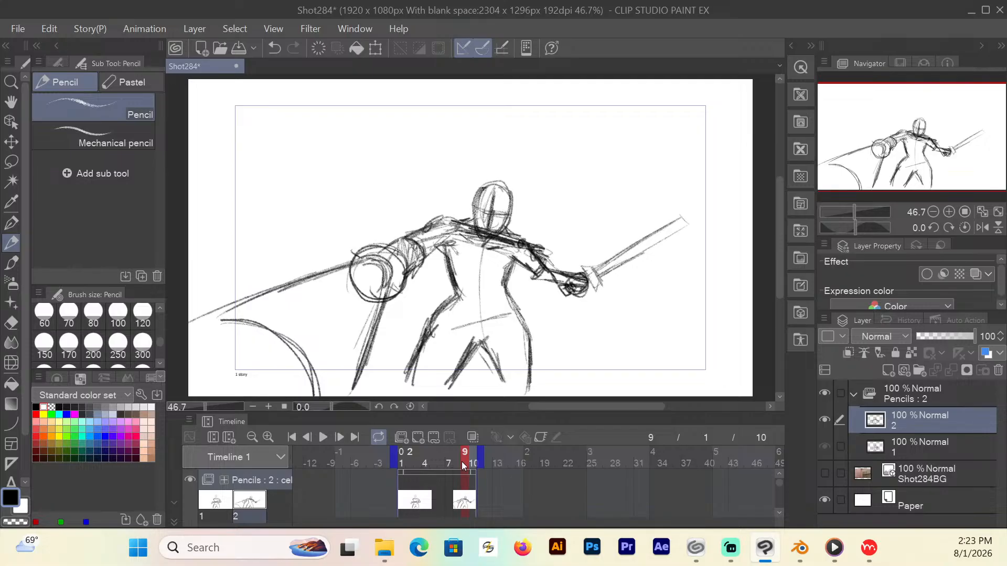
click(433, 461)
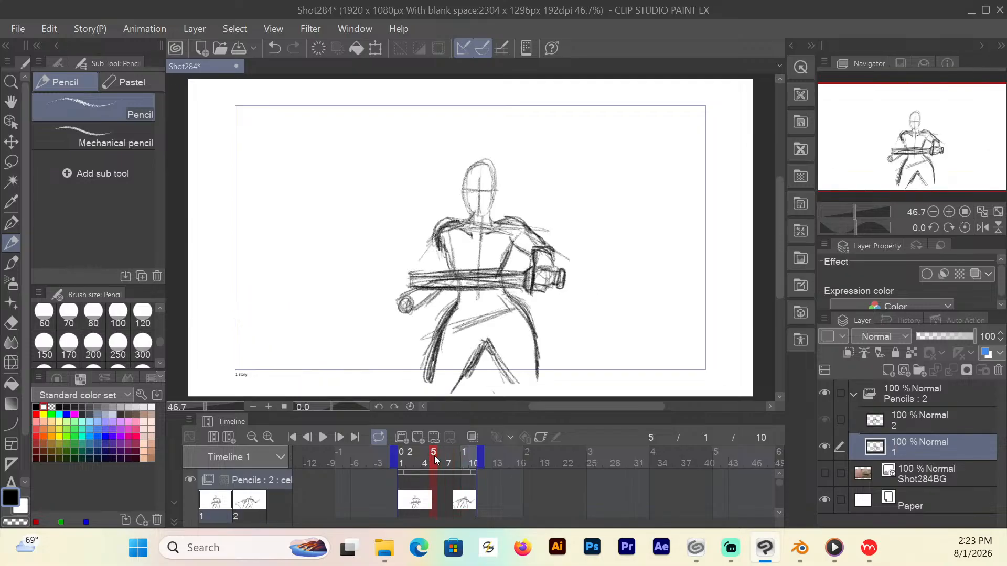
click(462, 461)
click(434, 460)
click(473, 437)
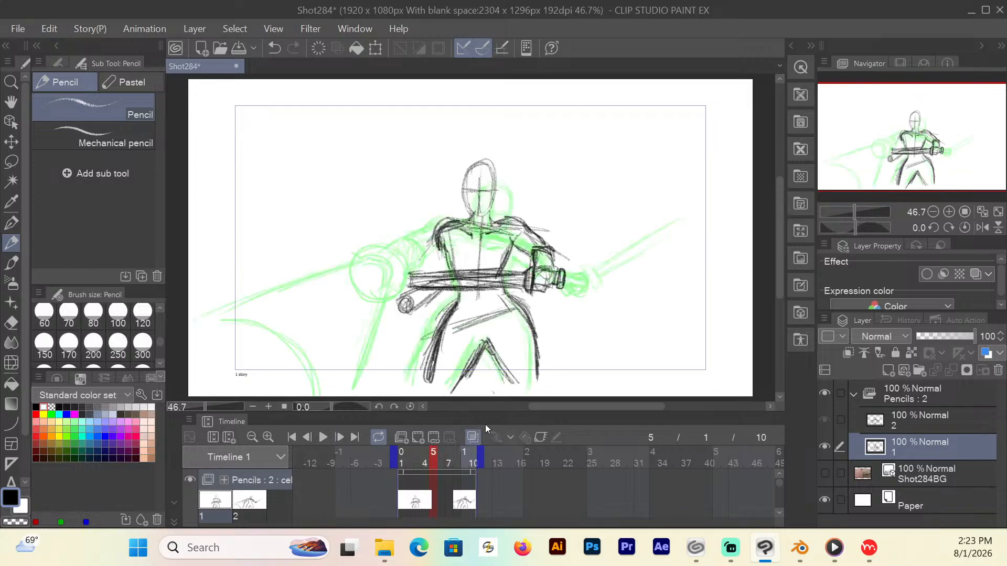
click(418, 436)
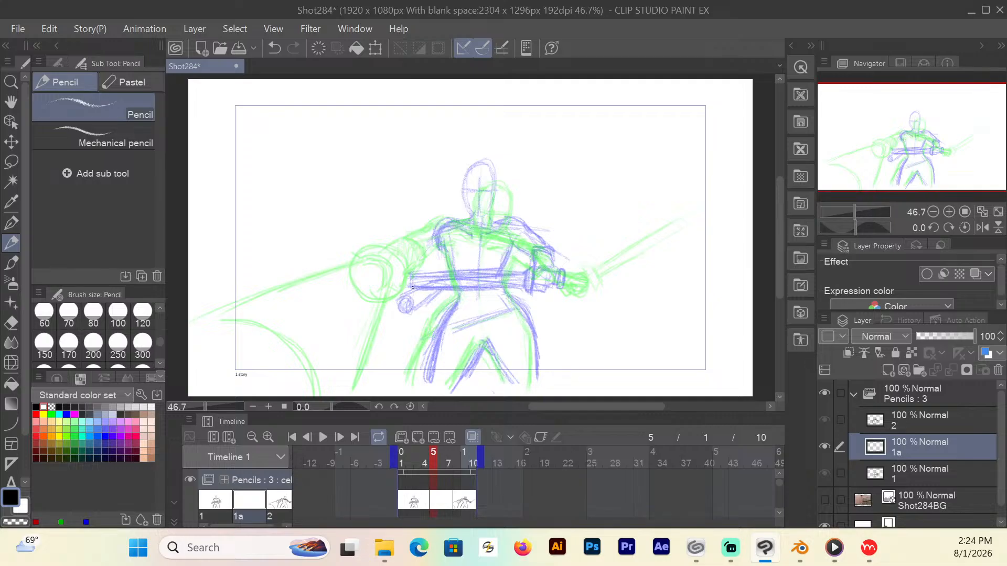
Draw a motion arc from the sheathed sword's end to the extended blade tip, and sketch the sword arm reaching down to a circle on it.
mouse_move(413, 289)
mouse_down()
mouse_move(461, 325)
mouse_move(519, 346)
mouse_move(576, 347)
mouse_move(431, 318)
mouse_move(481, 343)
mouse_move(548, 353)
mouse_move(630, 329)
mouse_move(668, 273)
mouse_move(682, 226)
mouse_up()
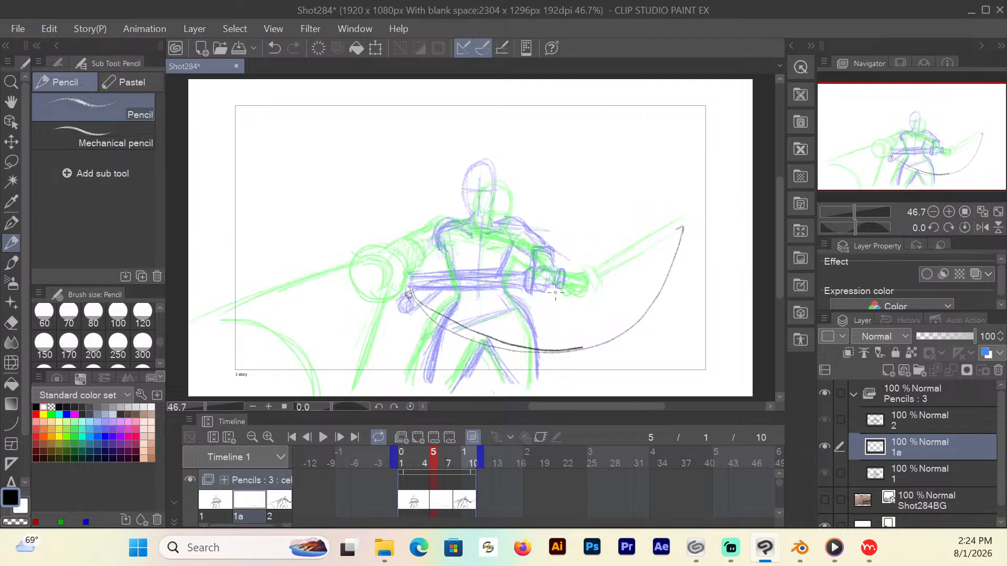
mouse_move(560, 286)
mouse_down()
mouse_move(591, 313)
mouse_move(564, 283)
mouse_move(572, 300)
mouse_move(551, 287)
mouse_move(568, 349)
mouse_move(590, 318)
mouse_move(591, 353)
mouse_move(562, 331)
mouse_move(596, 342)
mouse_move(561, 339)
mouse_move(547, 285)
mouse_move(566, 275)
mouse_move(550, 289)
mouse_move(554, 263)
mouse_move(543, 259)
mouse_move(542, 280)
mouse_move(537, 274)
mouse_move(539, 247)
mouse_move(539, 279)
mouse_move(542, 262)
mouse_move(556, 259)
mouse_move(516, 223)
mouse_move(531, 239)
mouse_move(525, 262)
mouse_move(503, 245)
mouse_up()
mouse_move(590, 318)
mouse_down()
mouse_move(601, 338)
mouse_move(581, 350)
mouse_up()
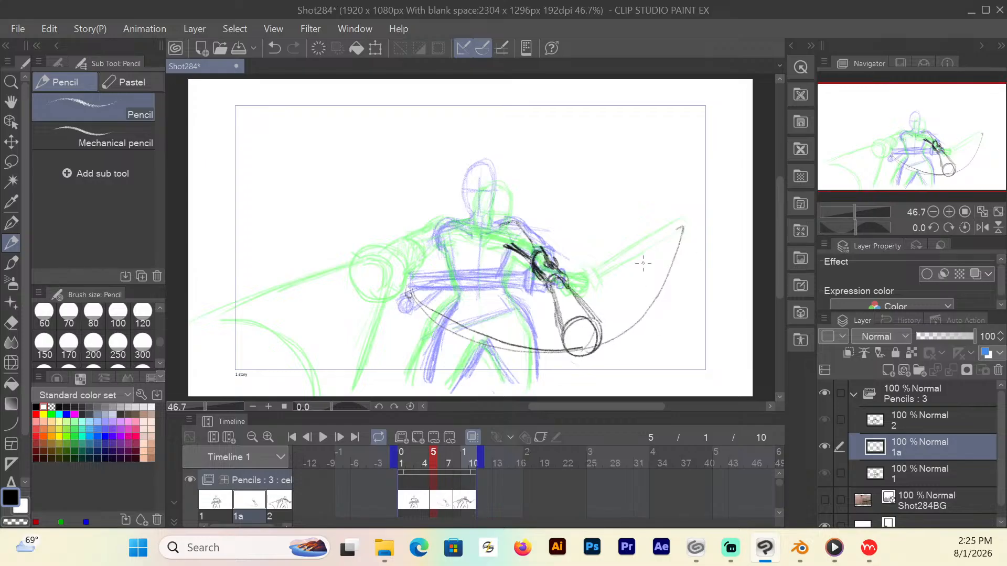
Erase the motion arc and the stray strokes crossing the circle at the end of the sword arm.
click(11, 323)
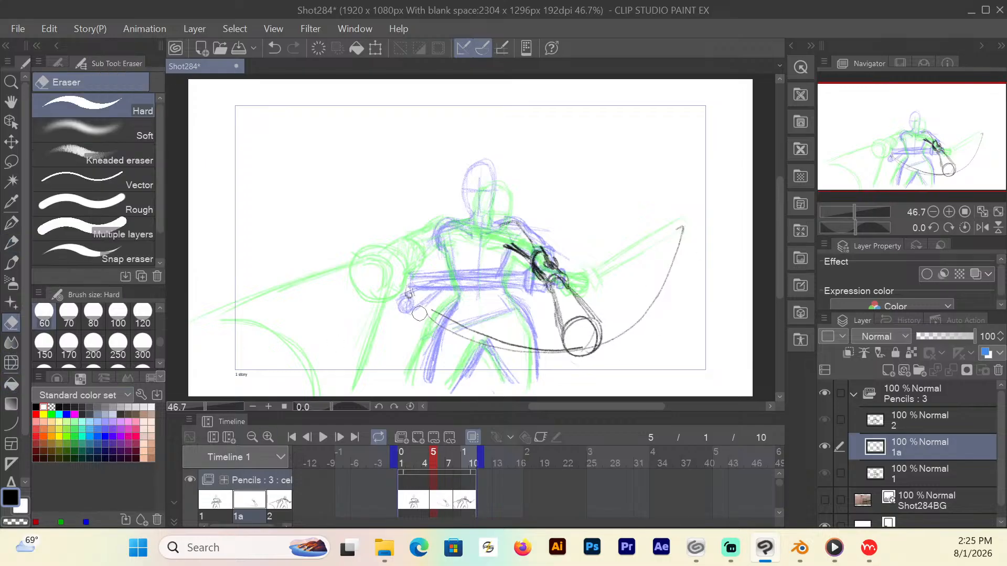
mouse_move(419, 314)
mouse_down()
mouse_move(463, 318)
mouse_move(485, 358)
mouse_move(517, 340)
mouse_move(536, 362)
mouse_move(549, 360)
mouse_move(610, 334)
mouse_move(676, 245)
mouse_up()
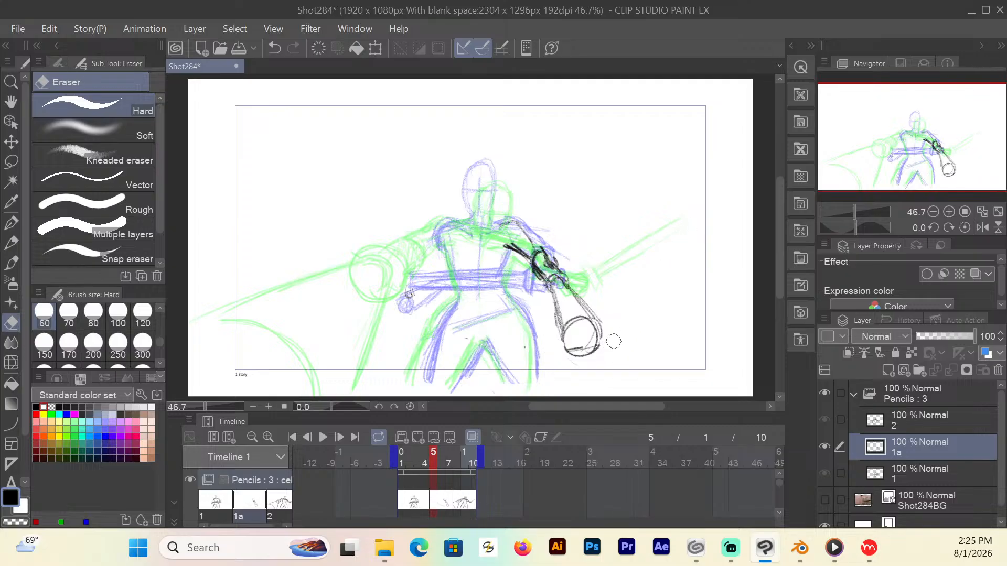
drag(598, 347, 580, 351)
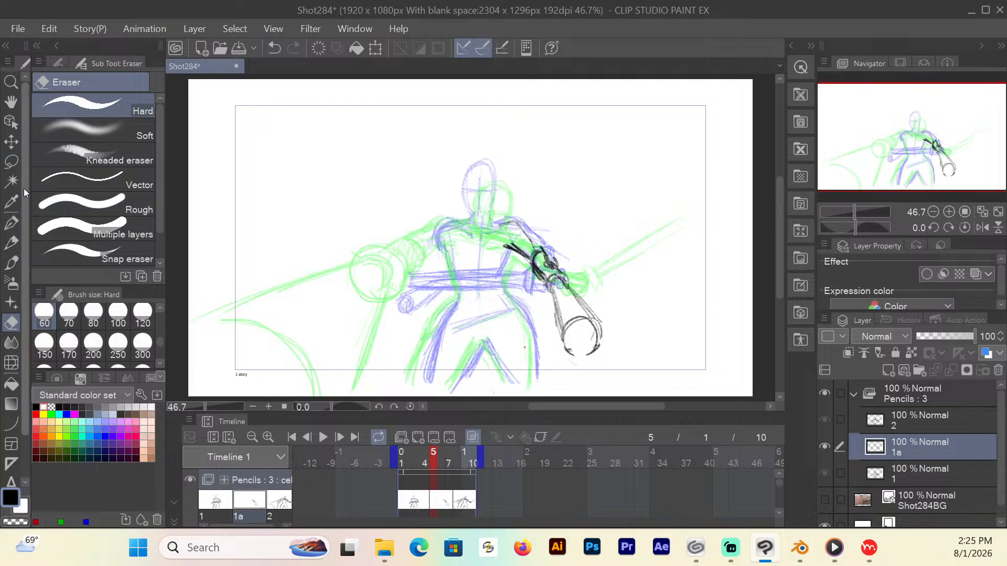
Sketch the in-between pose's head with facial guide lines, neck, shoulder and torso sides between the two onion-skinned poses.
click(12, 242)
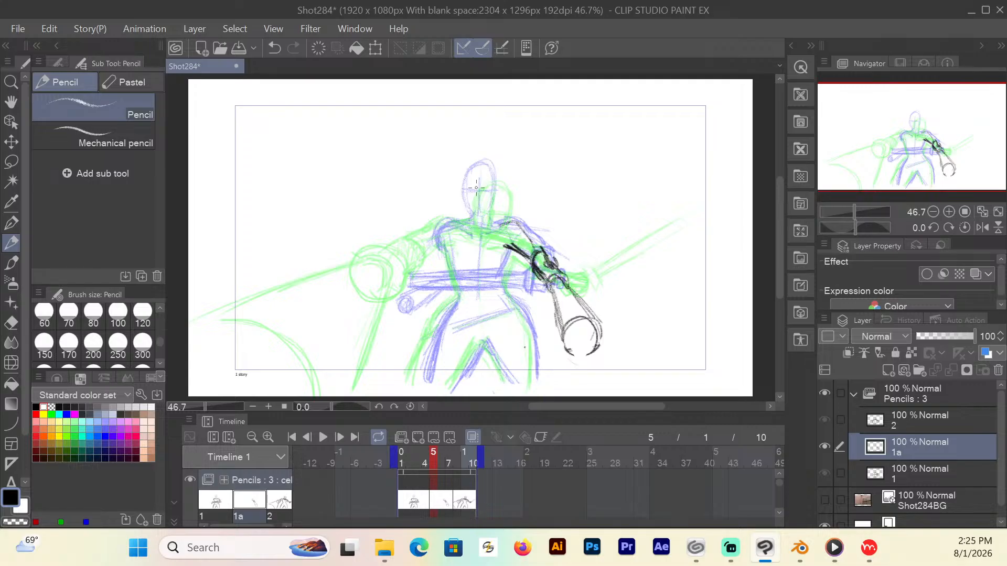
mouse_move(478, 198)
mouse_down()
mouse_move(487, 169)
mouse_move(504, 167)
mouse_move(510, 188)
mouse_move(499, 208)
mouse_move(474, 205)
mouse_move(479, 180)
mouse_move(501, 163)
mouse_move(501, 207)
mouse_move(487, 219)
mouse_move(474, 205)
mouse_move(485, 168)
mouse_move(475, 202)
mouse_up()
mouse_move(476, 187)
mouse_down()
mouse_move(516, 195)
mouse_move(491, 211)
mouse_up()
mouse_move(488, 170)
mouse_down()
mouse_move(485, 218)
mouse_move(487, 201)
mouse_move(497, 227)
mouse_move(472, 223)
mouse_up()
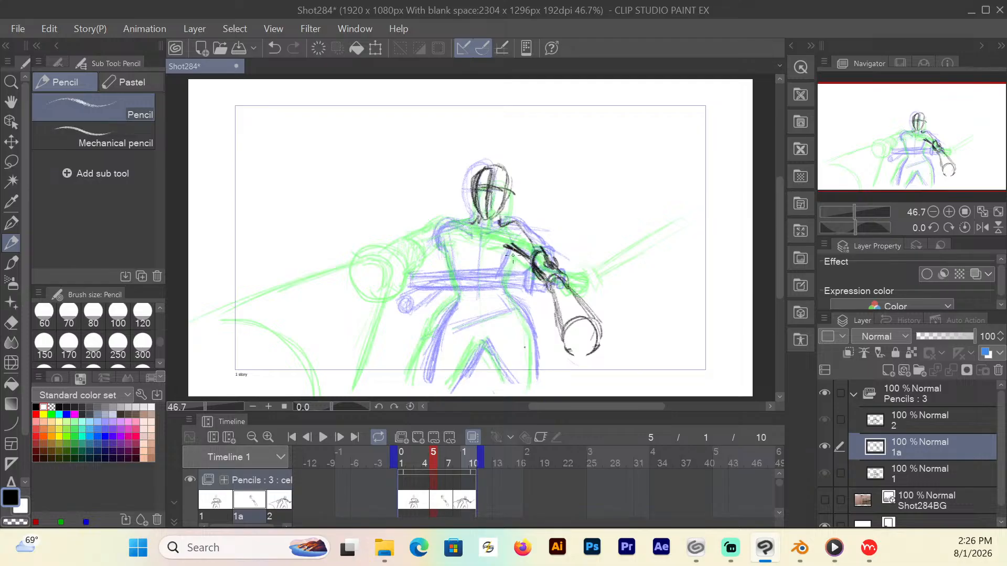
mouse_move(477, 227)
mouse_down()
mouse_move(442, 228)
mouse_move(452, 286)
mouse_up()
mouse_move(511, 251)
mouse_down()
mouse_move(505, 285)
mouse_move(516, 305)
mouse_up()
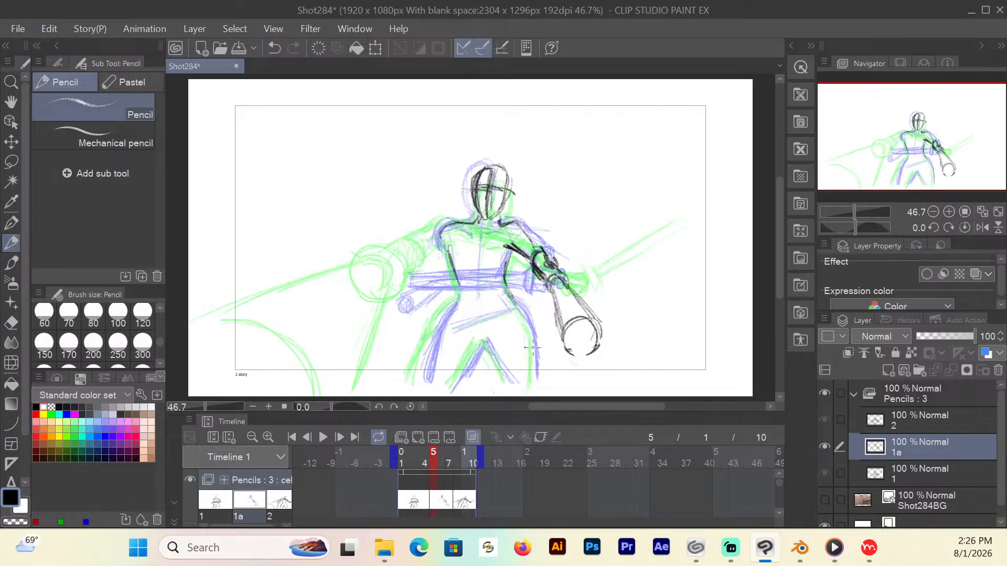
Sketch and darken the bent leg beneath the unfinished arm, from the hip down to the knee and inner thigh.
drag(459, 286, 413, 372)
drag(488, 339, 443, 373)
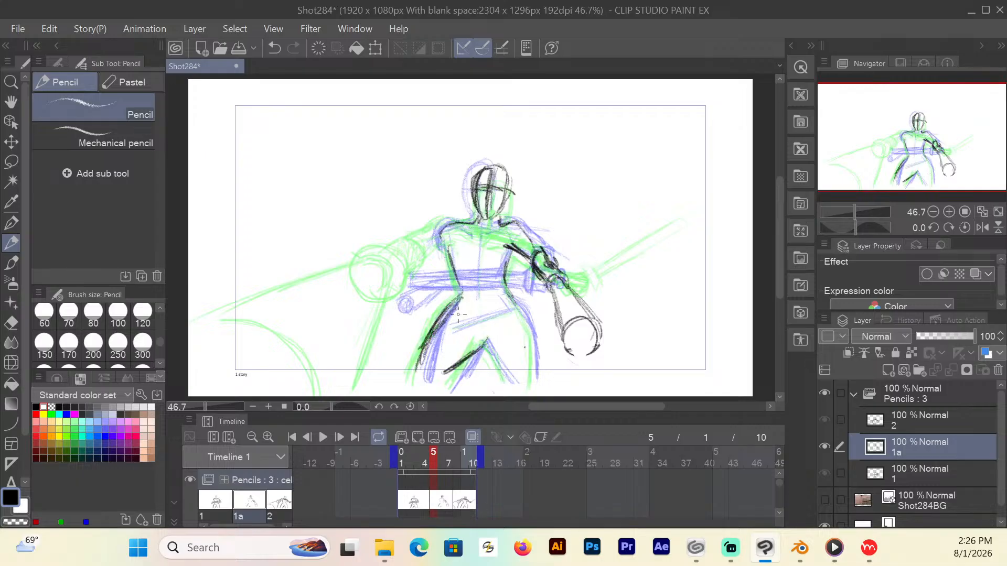
drag(461, 298, 419, 341)
mouse_move(463, 297)
mouse_down()
mouse_move(445, 304)
mouse_move(409, 370)
mouse_up()
mouse_move(483, 347)
mouse_down()
mouse_move(443, 373)
mouse_move(415, 373)
mouse_move(481, 355)
mouse_move(492, 341)
mouse_up()
mouse_move(444, 364)
mouse_down()
mouse_move(469, 347)
mouse_move(409, 347)
mouse_move(413, 373)
mouse_up()
mouse_move(404, 356)
mouse_down()
mouse_move(458, 373)
mouse_move(447, 358)
mouse_move(452, 390)
mouse_up()
drag(457, 369, 453, 396)
drag(422, 361, 420, 395)
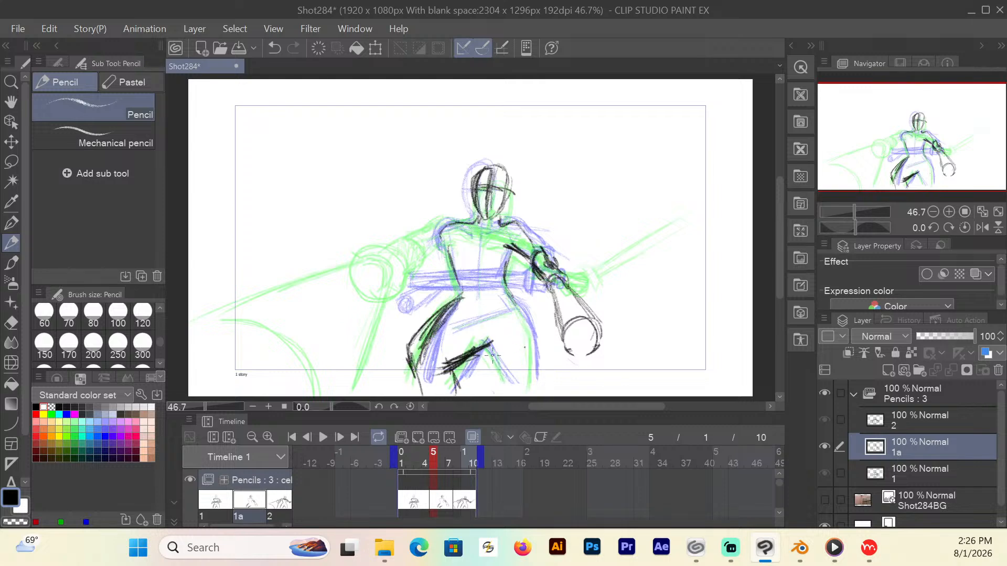
Draw the inner and outer contours of the leg on the sword-arm side of the in-between pose.
mouse_move(492, 340)
mouse_down()
mouse_move(494, 373)
mouse_move(506, 380)
mouse_move(500, 366)
mouse_up()
mouse_move(514, 297)
mouse_down()
mouse_move(536, 338)
mouse_move(538, 375)
mouse_up()
drag(533, 330, 538, 375)
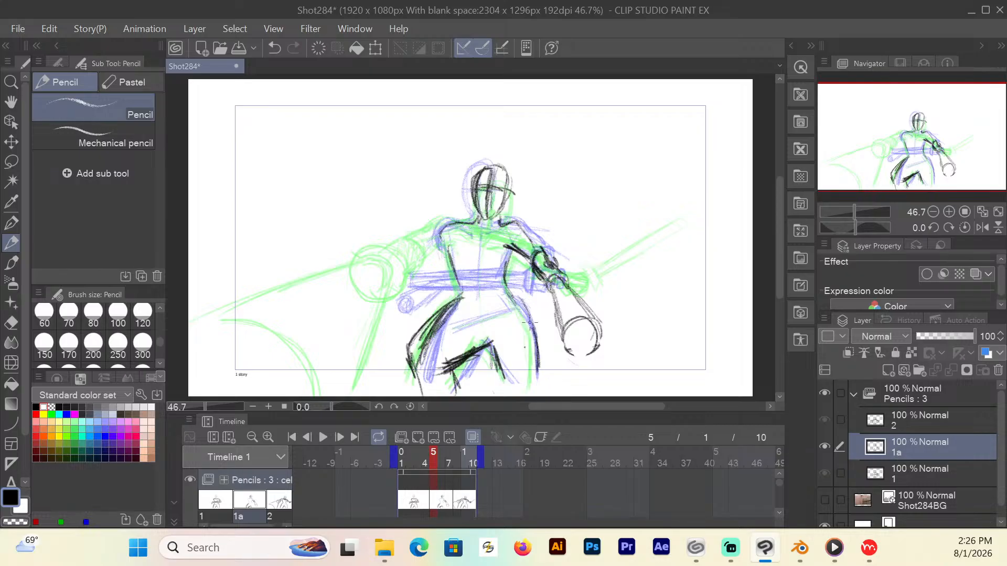
drag(492, 344, 497, 378)
mouse_move(367, 292)
mouse_down()
mouse_move(358, 323)
mouse_move(380, 292)
mouse_move(370, 324)
mouse_move(374, 292)
mouse_move(408, 277)
mouse_move(371, 291)
mouse_move(413, 274)
mouse_move(403, 275)
mouse_move(416, 277)
mouse_move(411, 295)
mouse_move(390, 285)
mouse_move(414, 277)
mouse_move(403, 299)
mouse_move(417, 281)
mouse_move(411, 287)
mouse_move(410, 271)
mouse_move(419, 284)
mouse_move(420, 263)
mouse_move(437, 270)
mouse_move(427, 274)
mouse_move(441, 265)
mouse_move(442, 237)
mouse_move(452, 260)
mouse_up()
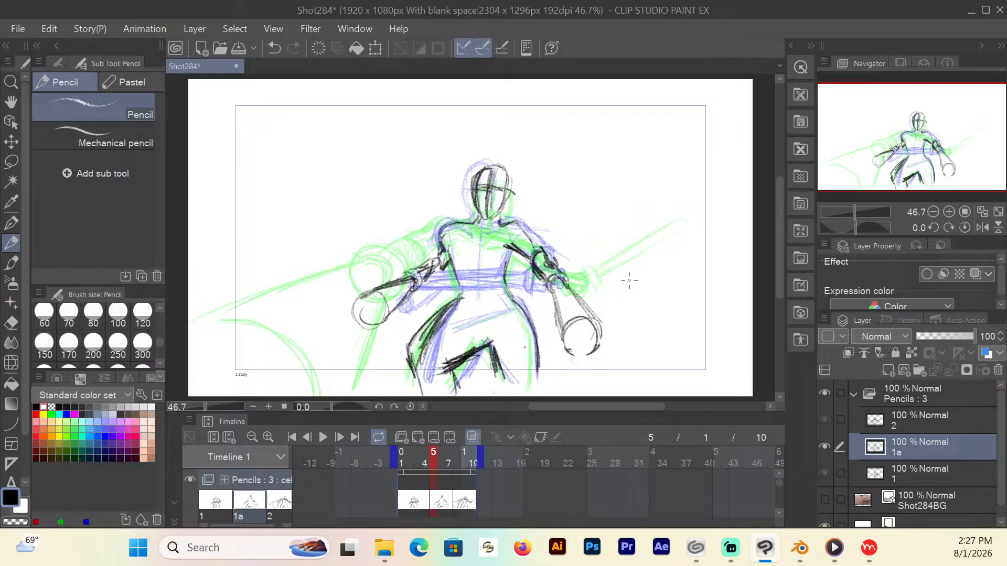
click(11, 384)
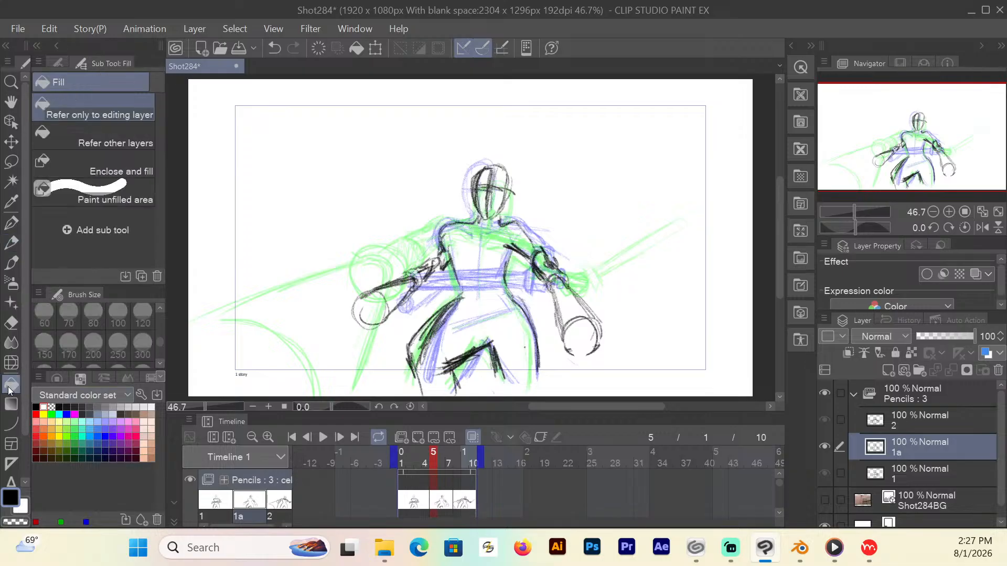
click(11, 323)
mouse_move(433, 253)
mouse_down()
mouse_move(403, 306)
mouse_move(397, 282)
mouse_move(362, 297)
mouse_move(366, 332)
mouse_move(410, 273)
mouse_move(438, 277)
mouse_move(442, 240)
mouse_up()
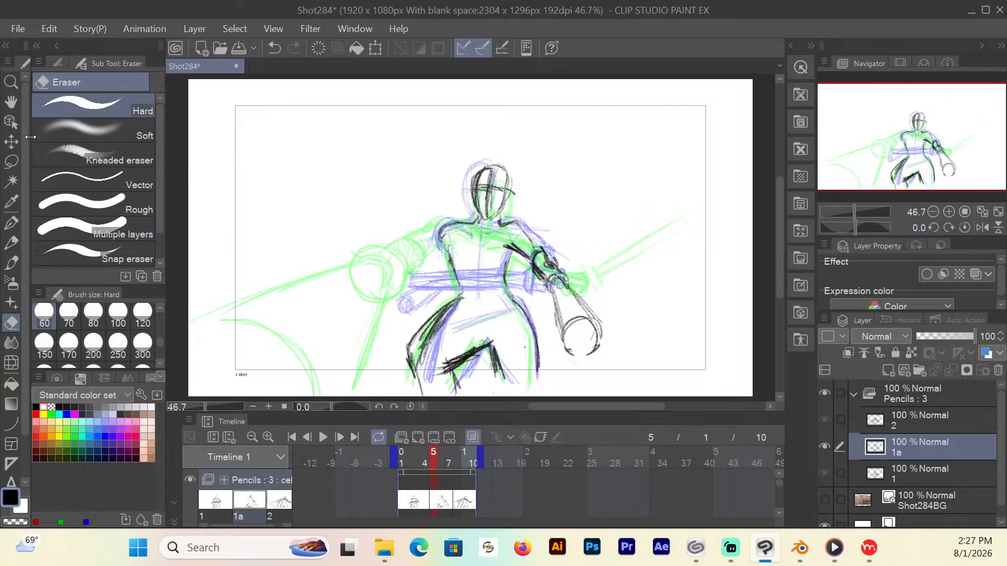
Redraw the second arm extended outward with an elbow band and a tubular forearm ending in a circle, and add collar and torso lines.
click(11, 223)
click(12, 245)
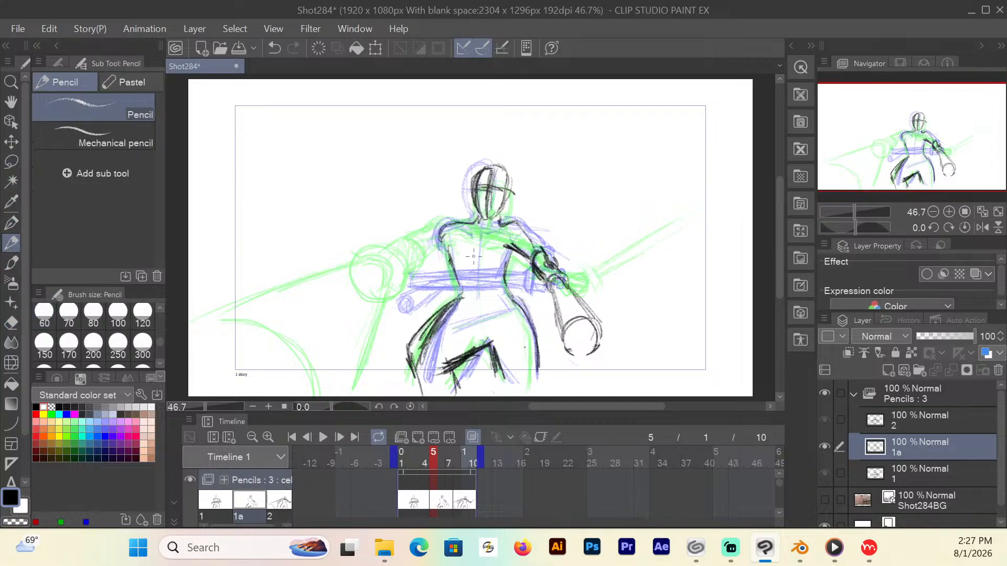
mouse_move(448, 227)
mouse_down()
mouse_move(424, 246)
mouse_move(448, 251)
mouse_move(423, 261)
mouse_move(422, 242)
mouse_move(417, 253)
mouse_move(447, 233)
mouse_move(443, 251)
mouse_move(430, 252)
mouse_move(468, 234)
mouse_move(406, 249)
mouse_move(403, 272)
mouse_up()
mouse_move(351, 294)
mouse_down()
mouse_move(370, 303)
mouse_move(367, 276)
mouse_move(387, 256)
mouse_move(398, 263)
mouse_move(398, 249)
mouse_move(399, 263)
mouse_move(386, 260)
mouse_move(394, 265)
mouse_move(400, 246)
mouse_move(393, 277)
mouse_move(393, 246)
mouse_move(405, 250)
mouse_move(363, 306)
mouse_up()
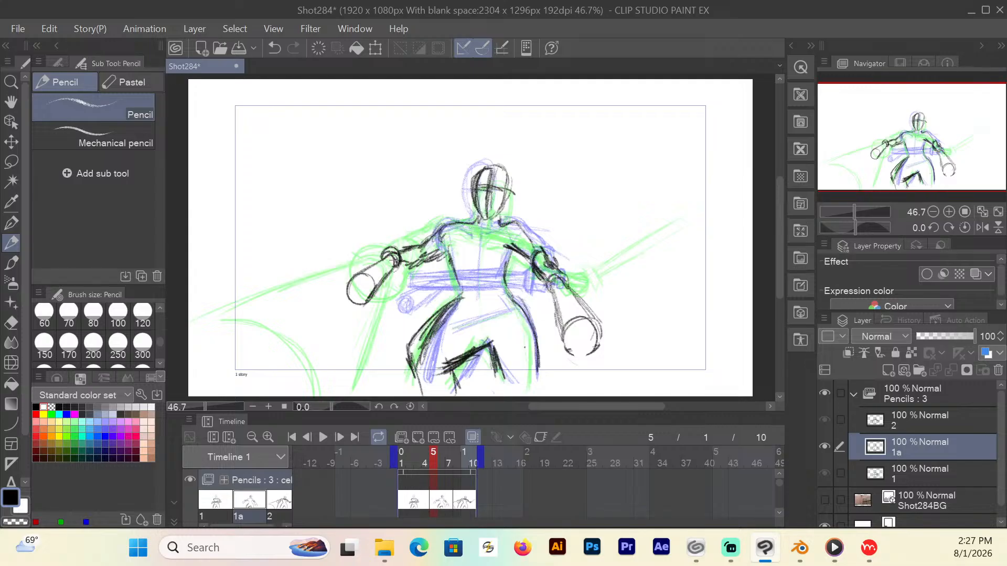
drag(415, 254, 418, 265)
drag(417, 247, 425, 271)
mouse_move(445, 226)
mouse_down()
mouse_move(478, 217)
mouse_move(500, 226)
mouse_move(482, 240)
mouse_move(471, 231)
mouse_move(447, 292)
mouse_up()
mouse_move(510, 251)
mouse_down()
mouse_move(508, 289)
mouse_move(532, 337)
mouse_move(537, 384)
mouse_up()
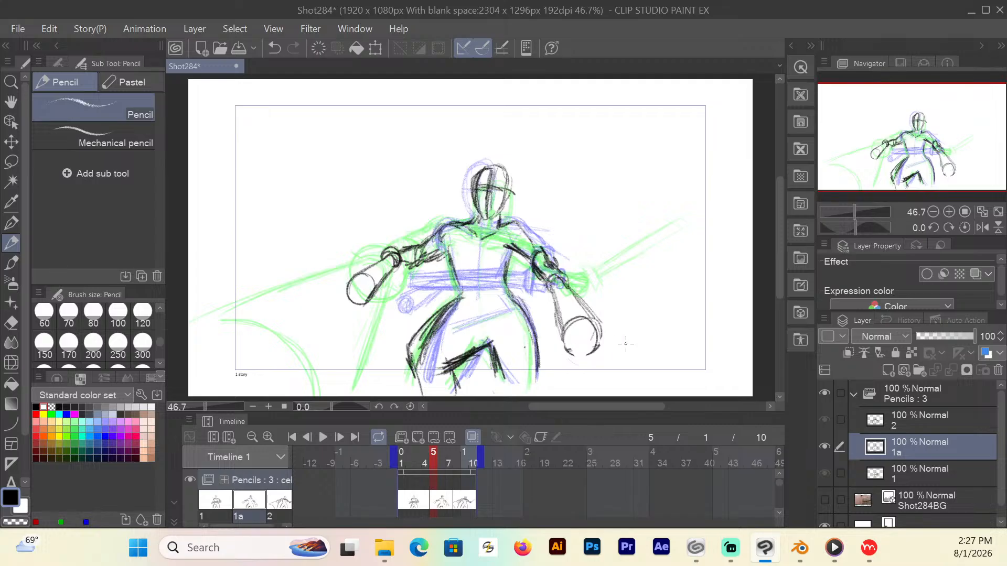
Turn off onion skin and scrub through frames 2 to 7 to check the motion into the in-between pose.
click(472, 441)
click(411, 460)
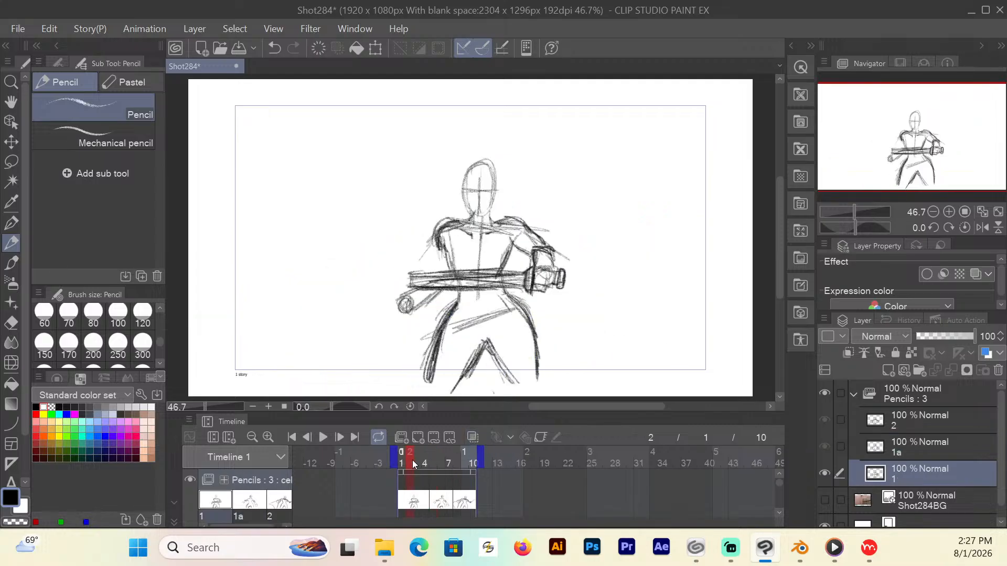
drag(412, 460, 443, 495)
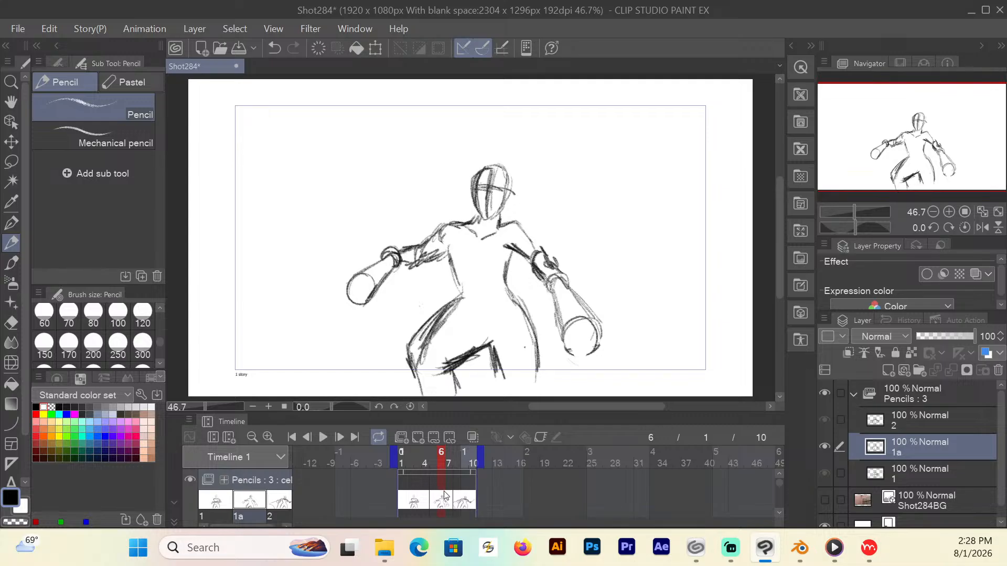
mouse_move(444, 494)
mouse_down()
mouse_move(459, 500)
mouse_move(450, 496)
mouse_up()
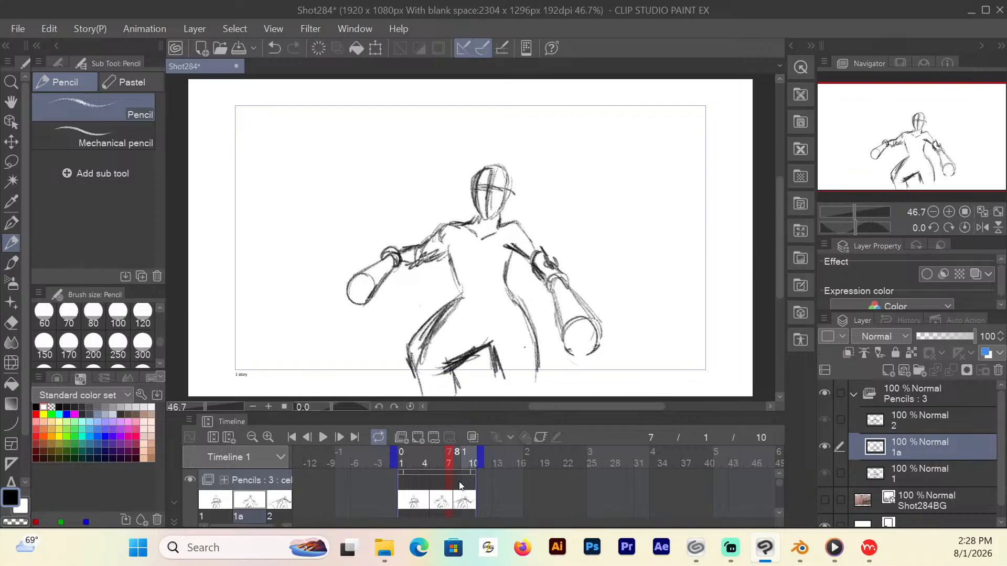
With onion skin on, rotate the whole drawing on cel 1a slightly clockwise, reposition it over the neighbouring poses and clear the selection.
click(473, 437)
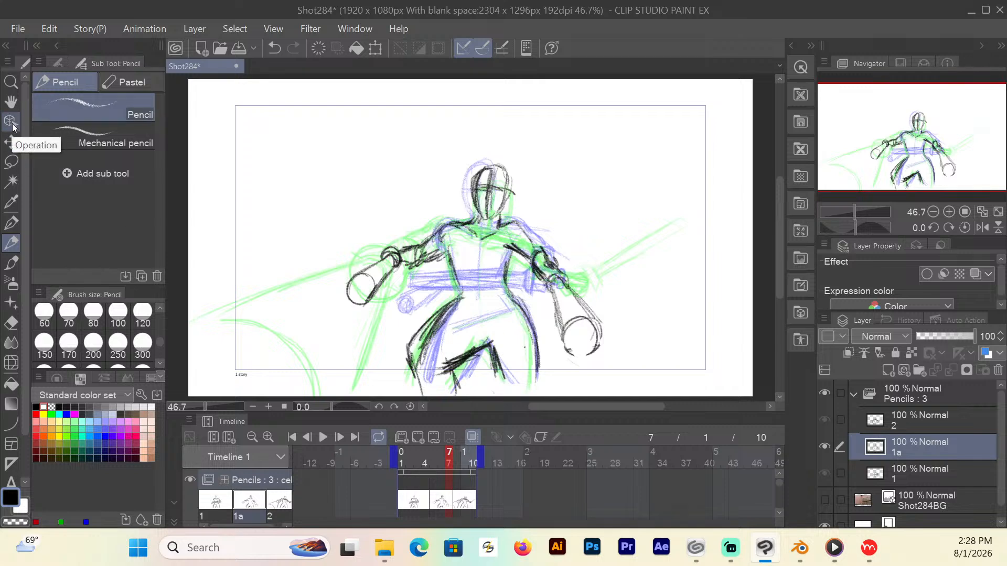
key(ctrl+a)
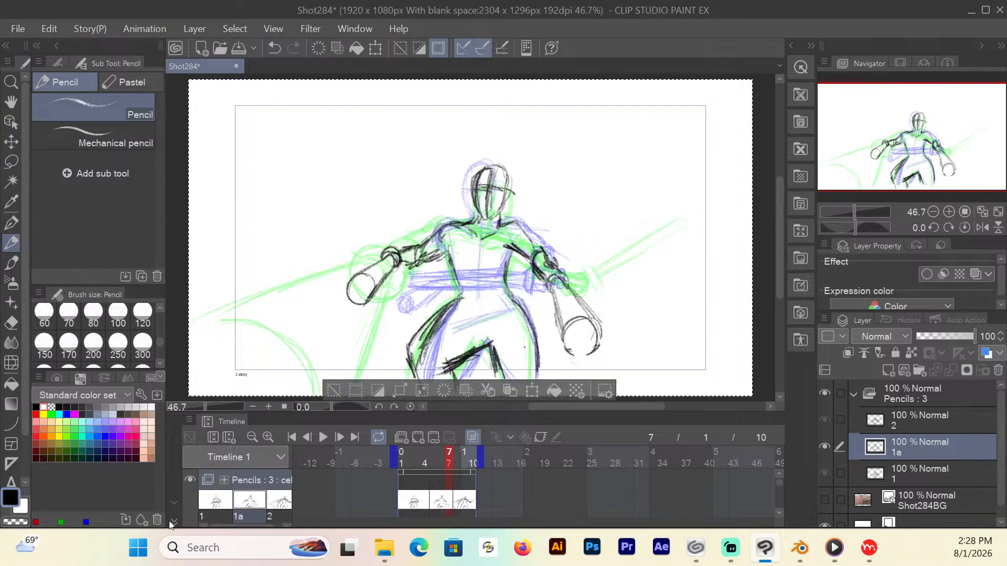
click(11, 121)
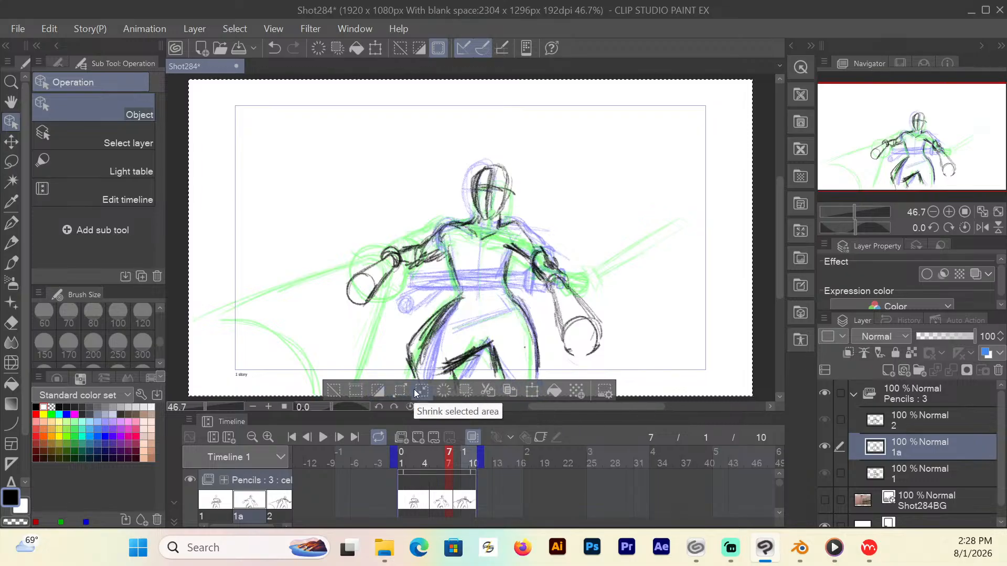
click(532, 391)
drag(516, 231, 518, 224)
drag(766, 391, 755, 403)
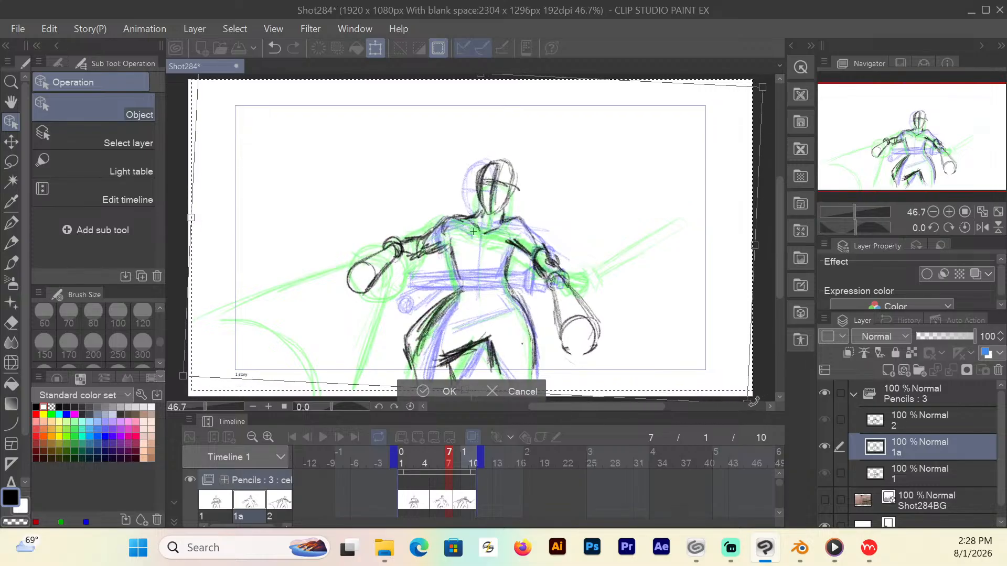
drag(489, 259, 493, 254)
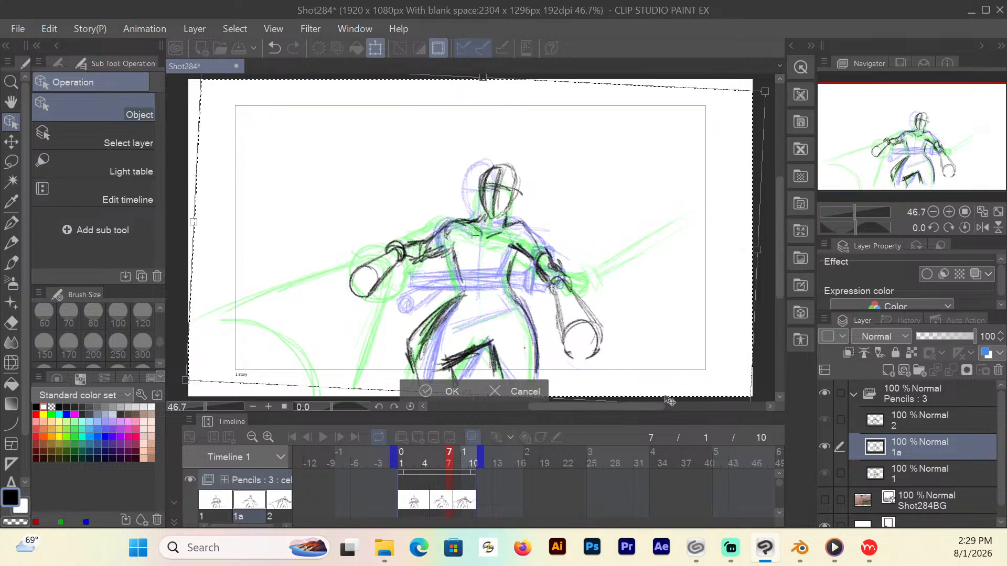
click(450, 390)
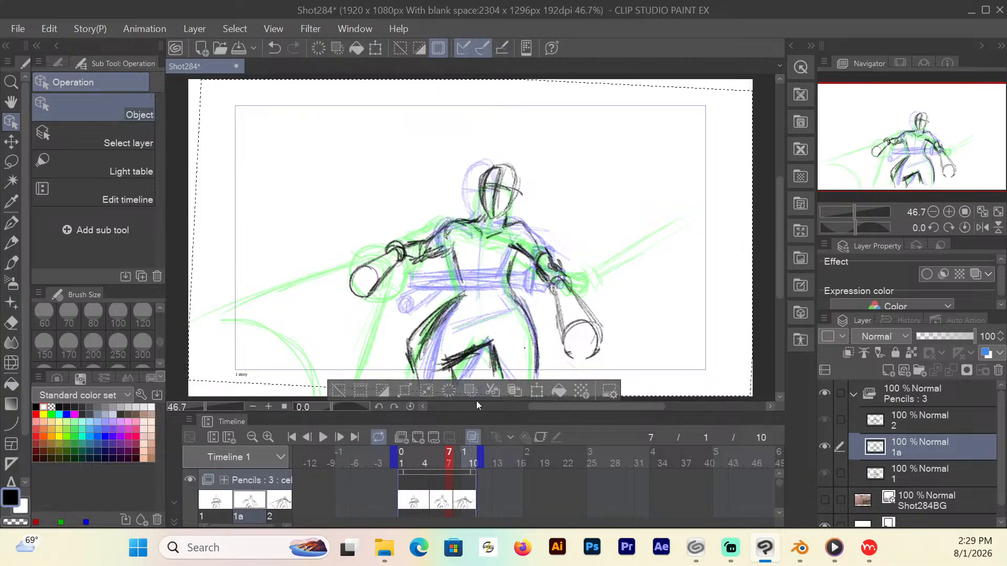
key(ctrl+d)
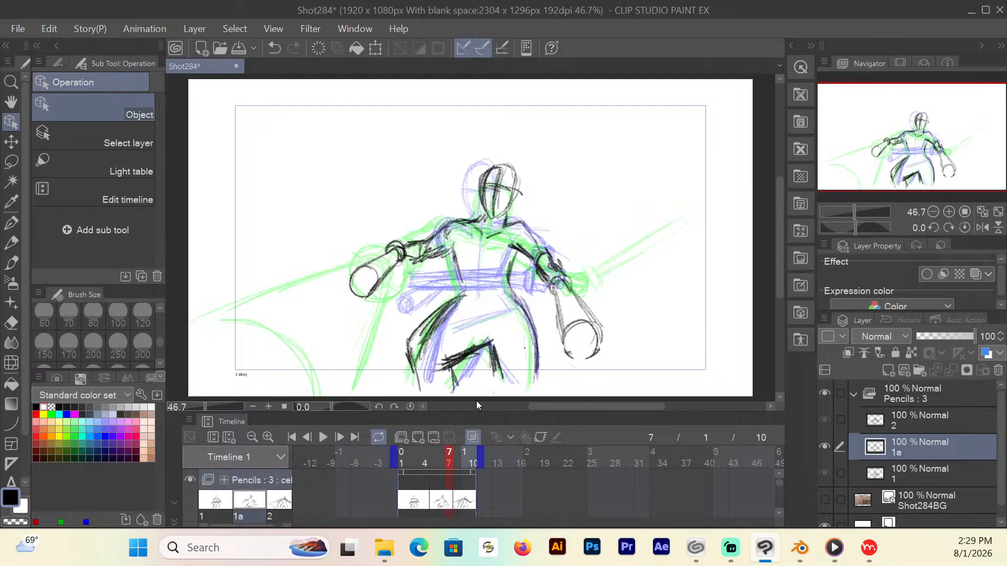
Turn off onion skin and scrub from frame 3 to frame 8 to check the motion through the adjusted pose.
click(473, 437)
click(414, 464)
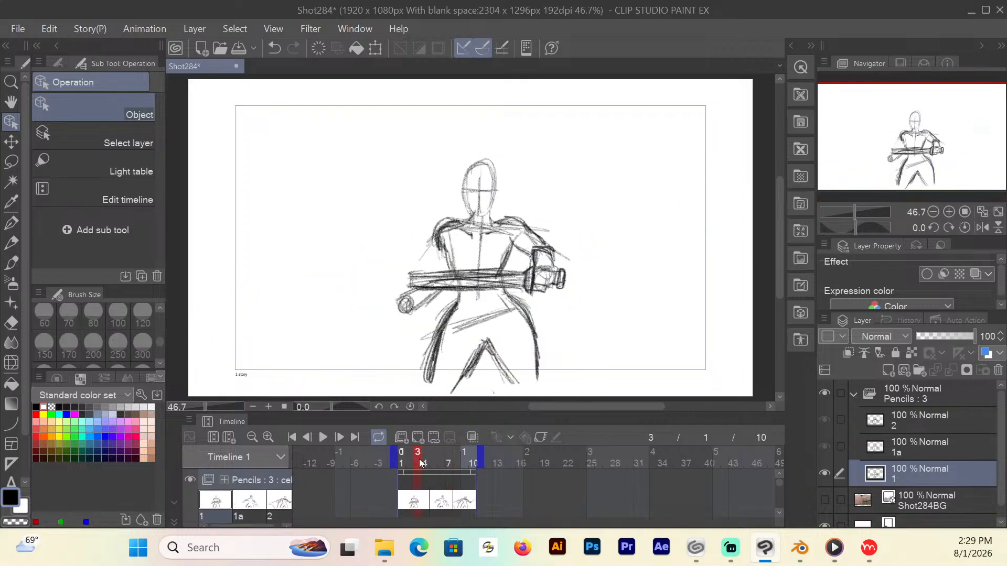
click(449, 466)
mouse_move(448, 465)
mouse_down()
mouse_move(480, 468)
mouse_move(384, 456)
mouse_move(479, 461)
mouse_move(401, 459)
mouse_move(458, 463)
mouse_up()
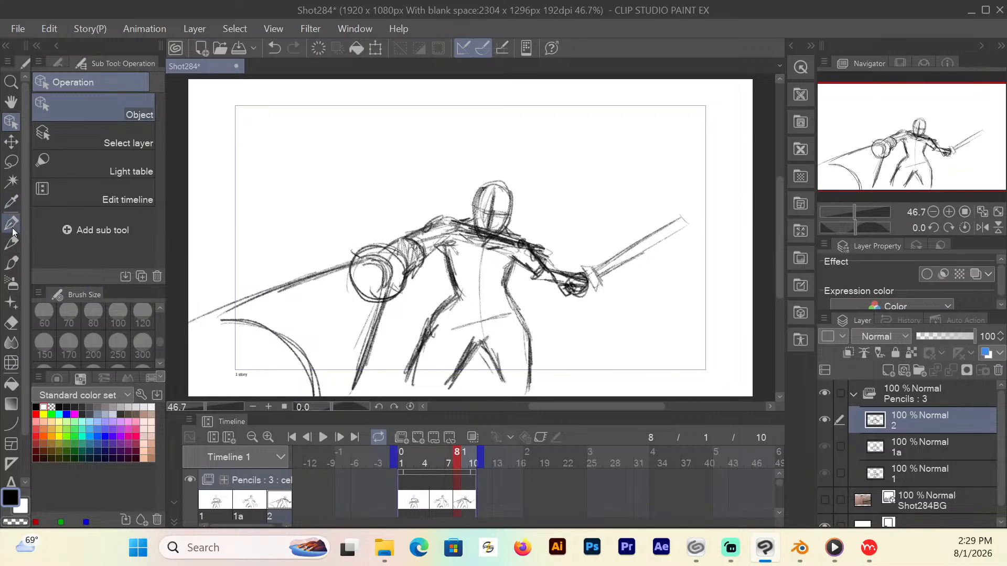
With the Pencil at size 15, darken and widen the inner and outer leg contours of the frame 8 pose on cel 2.
click(11, 323)
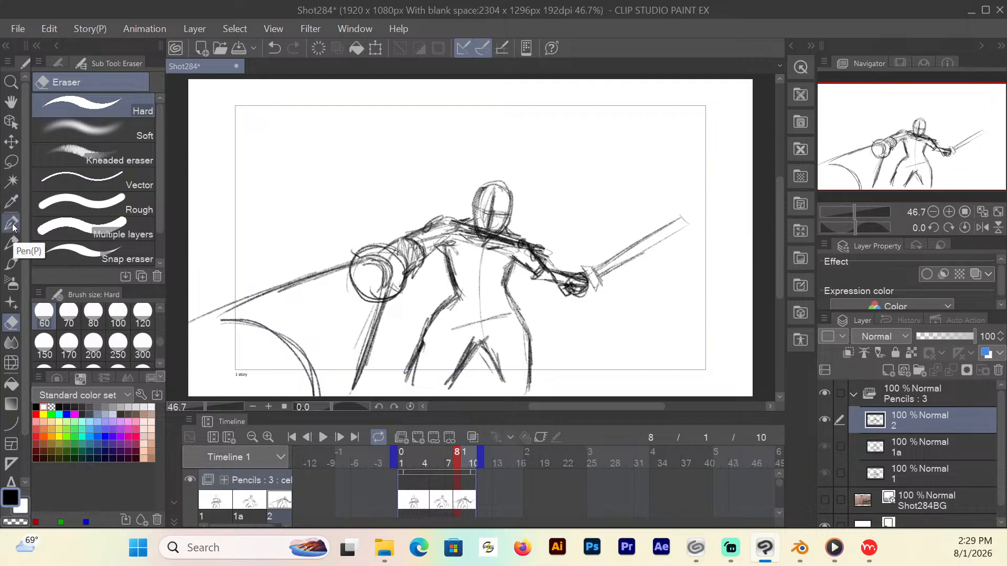
click(11, 242)
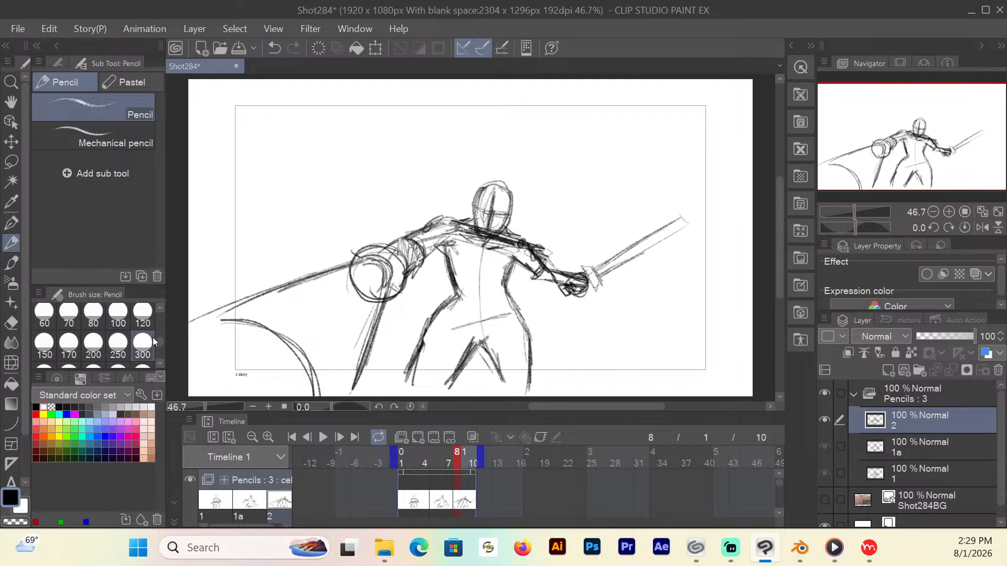
scroll(158, 326, up, 3)
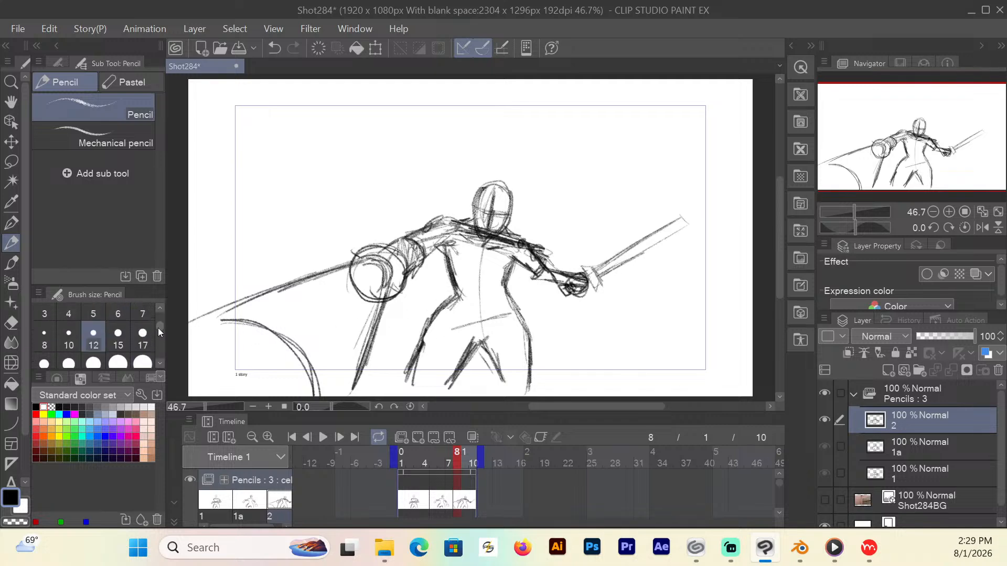
click(118, 338)
mouse_move(451, 300)
mouse_down()
mouse_move(427, 318)
mouse_move(422, 329)
mouse_move(433, 310)
mouse_move(395, 378)
mouse_up()
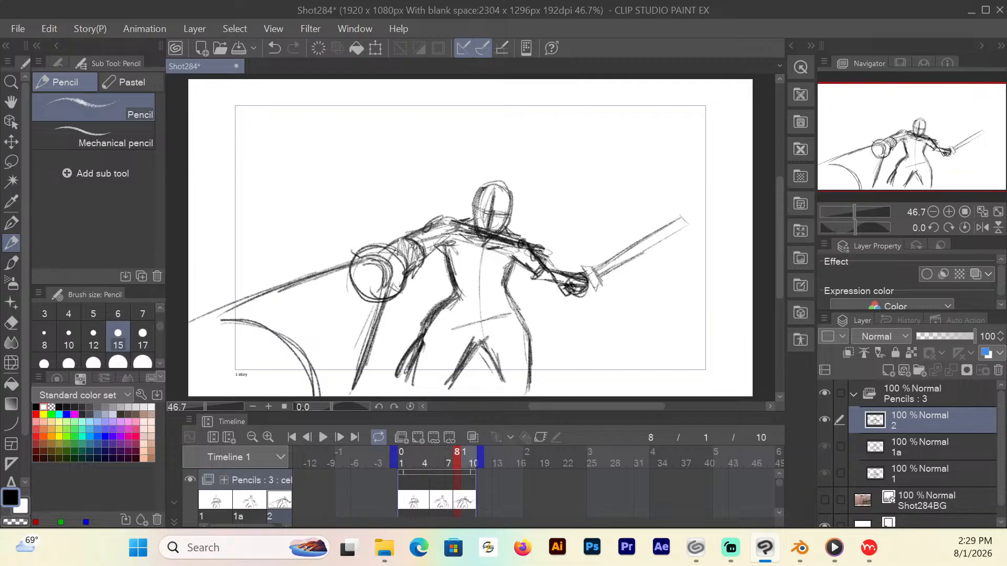
drag(471, 347, 444, 382)
mouse_move(481, 340)
mouse_down()
mouse_move(458, 364)
mouse_move(468, 350)
mouse_move(501, 383)
mouse_up()
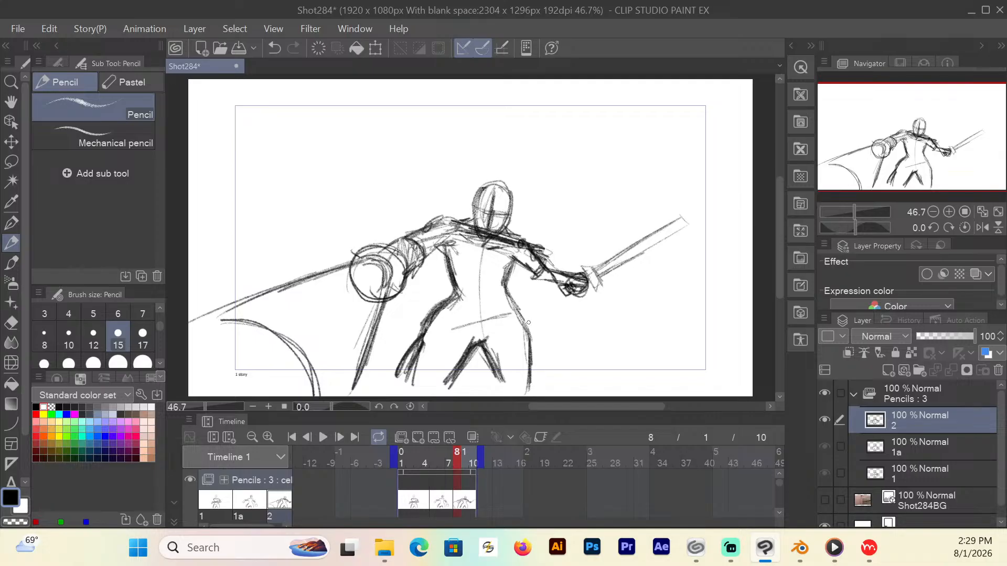
drag(510, 300, 531, 370)
mouse_move(525, 326)
mouse_down()
mouse_move(504, 300)
mouse_move(438, 315)
mouse_move(382, 389)
mouse_up()
mouse_move(474, 347)
mouse_down()
mouse_move(449, 382)
mouse_move(398, 383)
mouse_up()
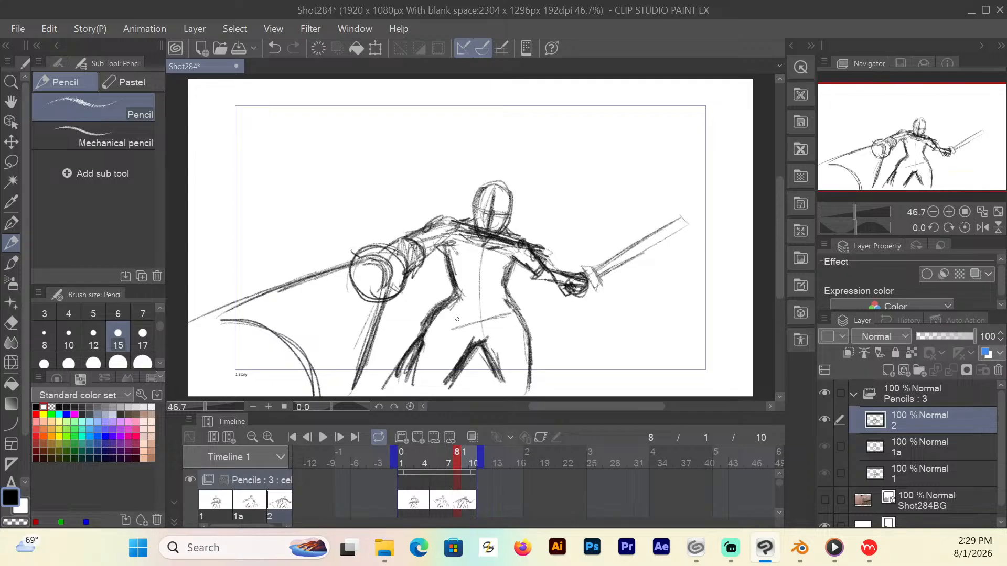
Save the Shot284 file with the playhead at frame 1, and scrub the timeline to frame 5.
click(407, 462)
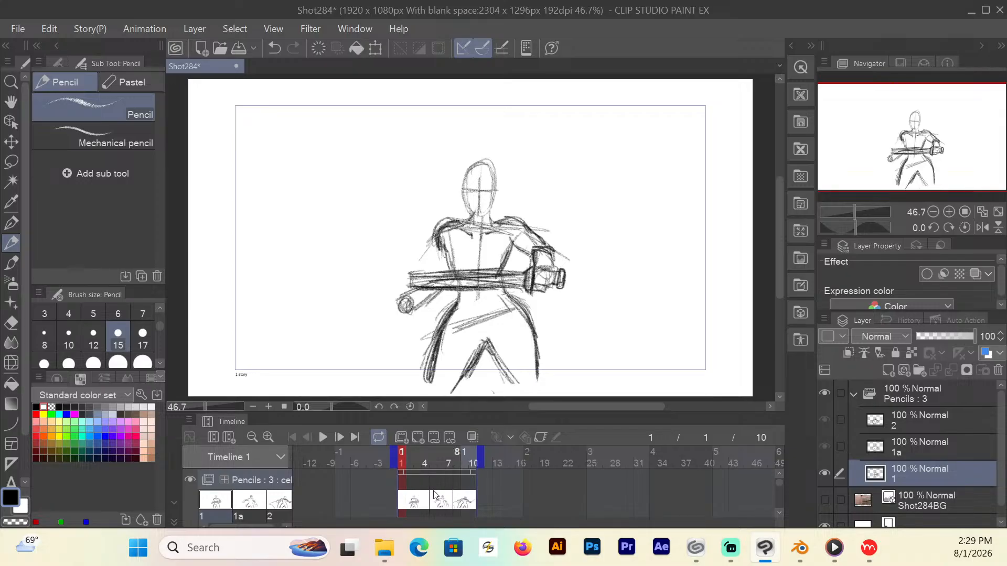
key(ctrl+s)
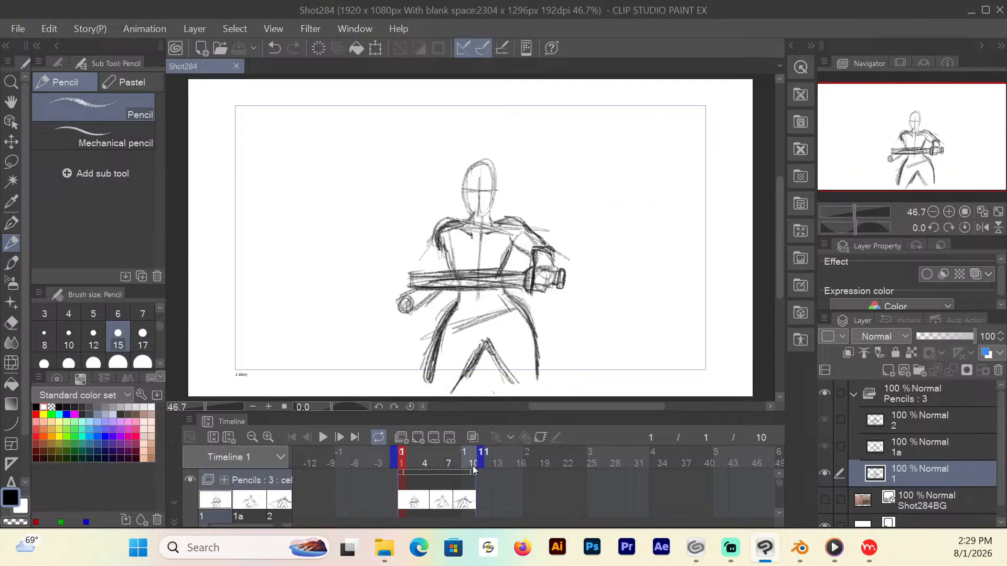
drag(463, 461, 410, 460)
click(921, 445)
right_click(926, 446)
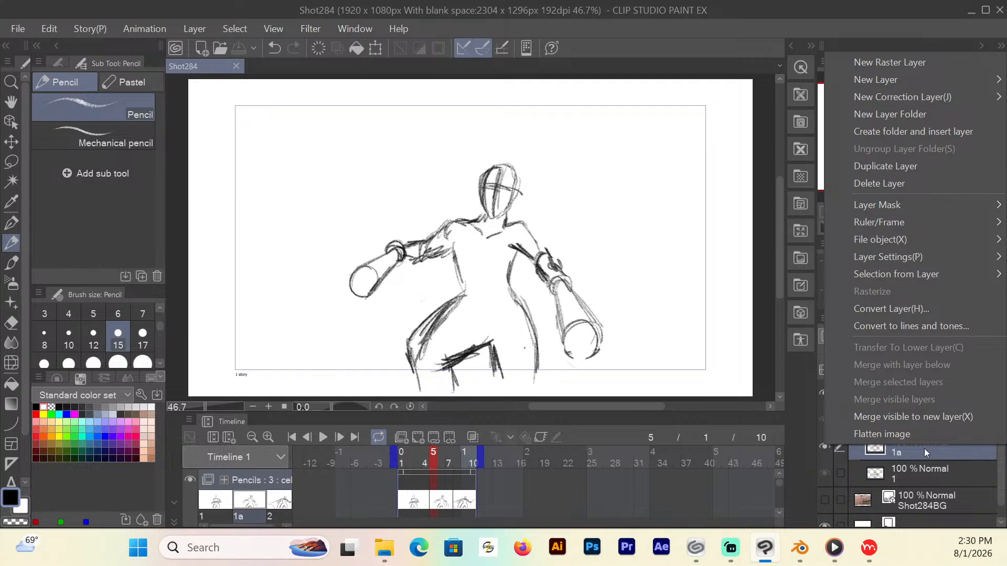
click(245, 285)
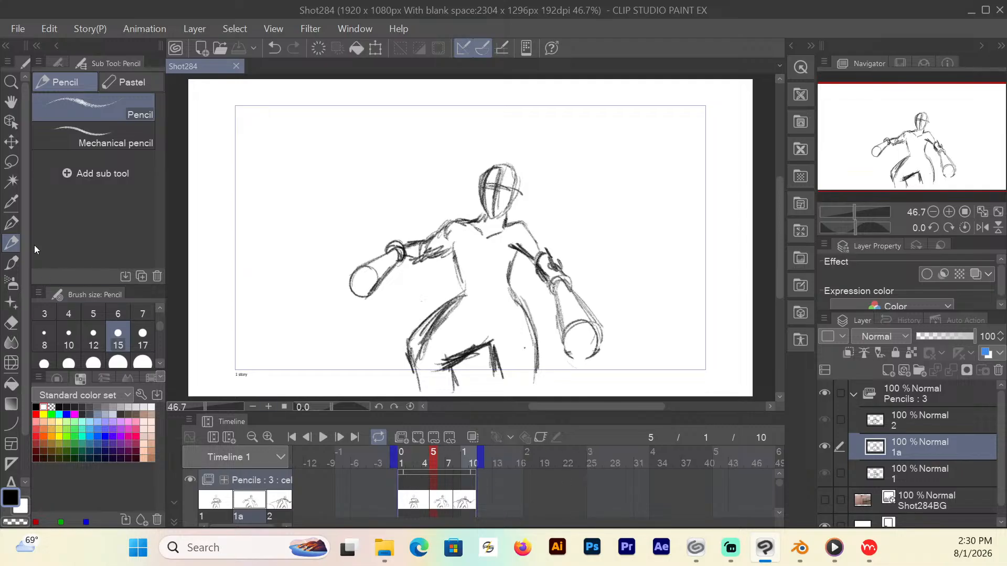
On cel 1a, extend the leg contours downward, reinforce the neck and shoulder lines, and add bands around both upper arms.
click(11, 242)
mouse_move(536, 365)
mouse_down()
mouse_move(532, 387)
mouse_move(523, 376)
mouse_move(494, 376)
mouse_up()
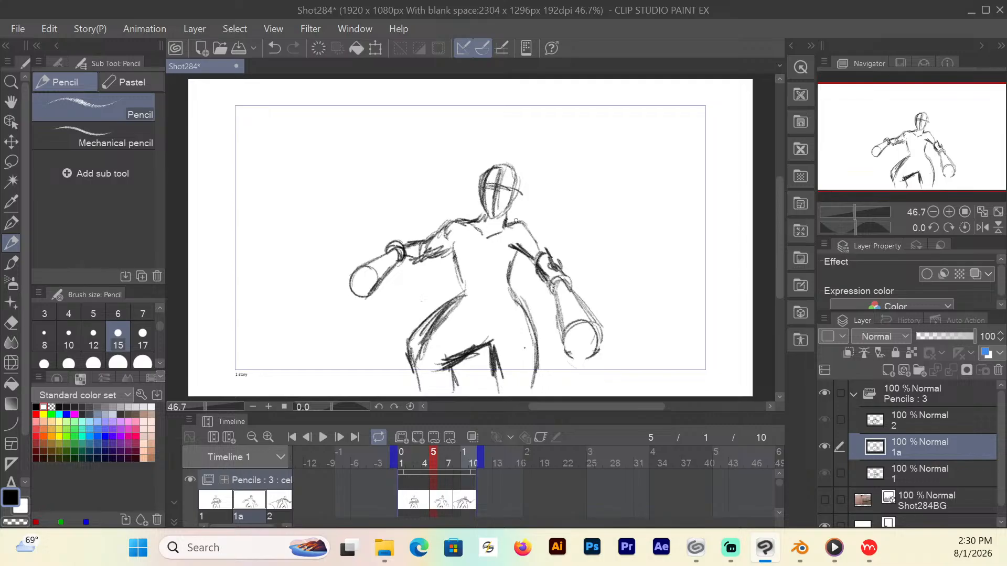
mouse_move(483, 212)
mouse_down()
mouse_move(475, 225)
mouse_move(522, 224)
mouse_move(573, 287)
mouse_move(551, 282)
mouse_up()
drag(402, 248, 410, 244)
mouse_move(407, 256)
mouse_down()
mouse_move(434, 239)
mouse_move(435, 261)
mouse_up()
drag(523, 248, 537, 239)
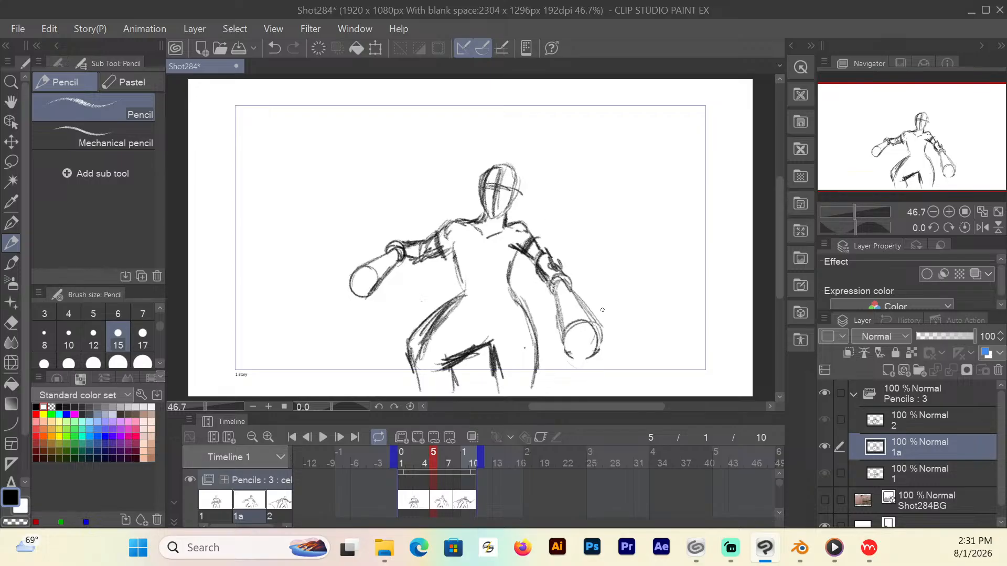
Add a matching upper-arm band to the frame 2 drawing and bands on both upper arms of the frame 8 pose.
click(411, 461)
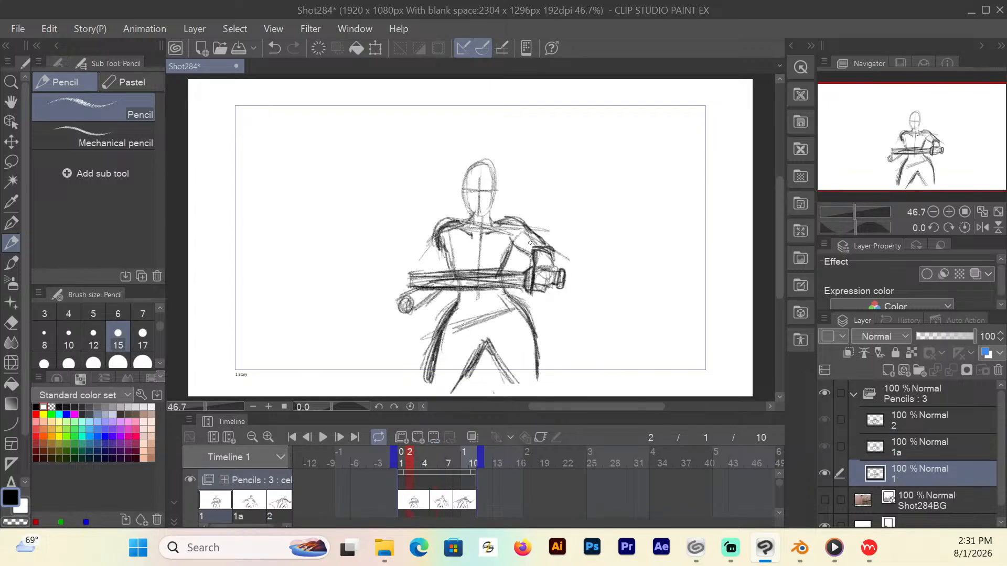
drag(523, 248, 528, 231)
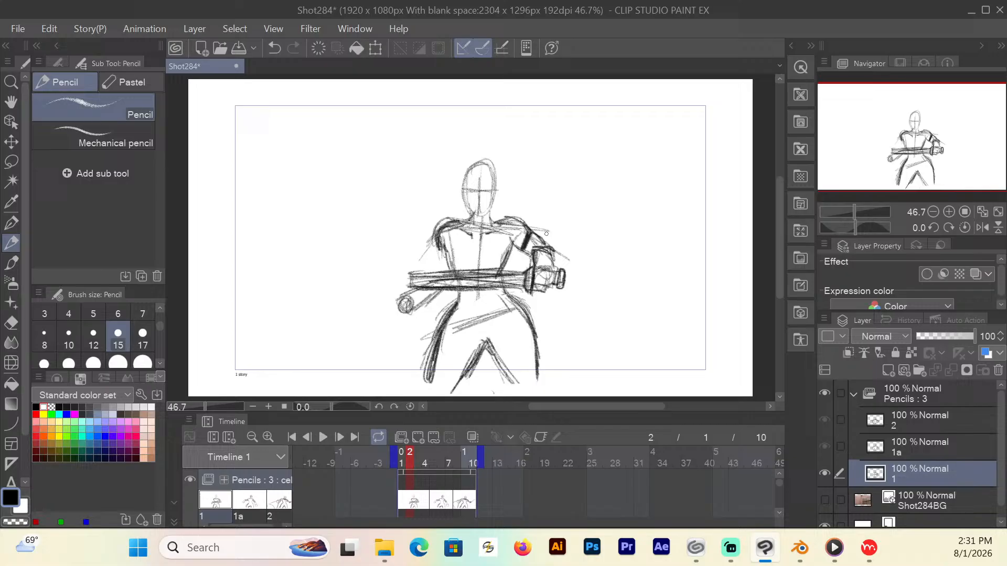
click(457, 463)
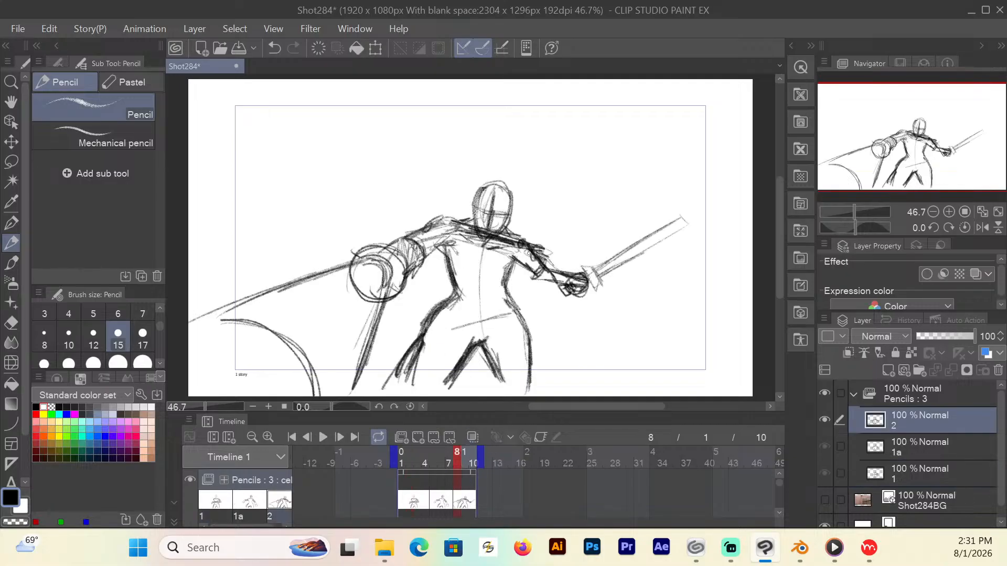
drag(532, 252, 525, 266)
drag(532, 253, 526, 265)
drag(425, 227, 434, 241)
drag(426, 227, 437, 249)
drag(416, 227, 424, 232)
Add a new animation cel at frame 2 and turn on onion skin to see the poses before and after it.
click(410, 463)
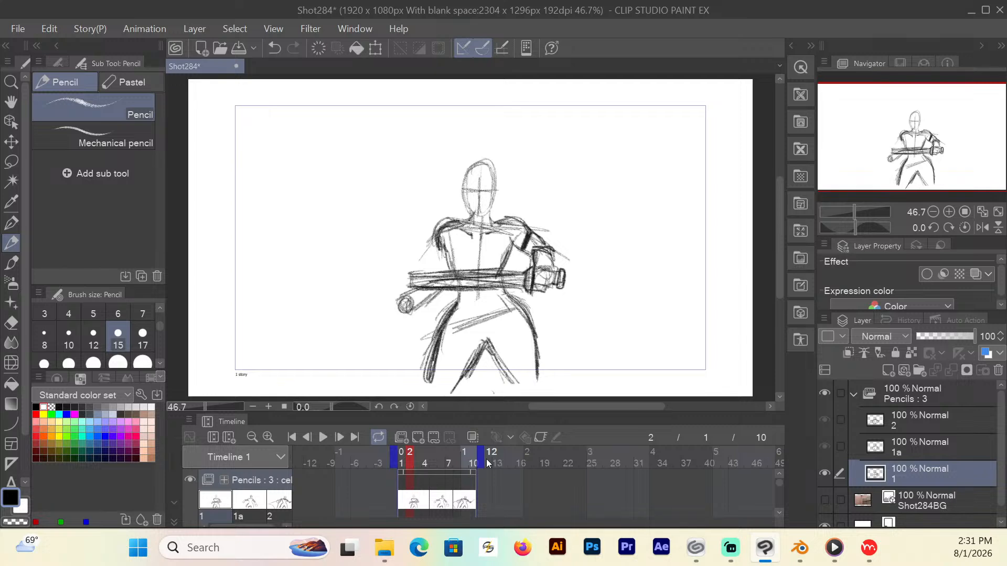
click(419, 439)
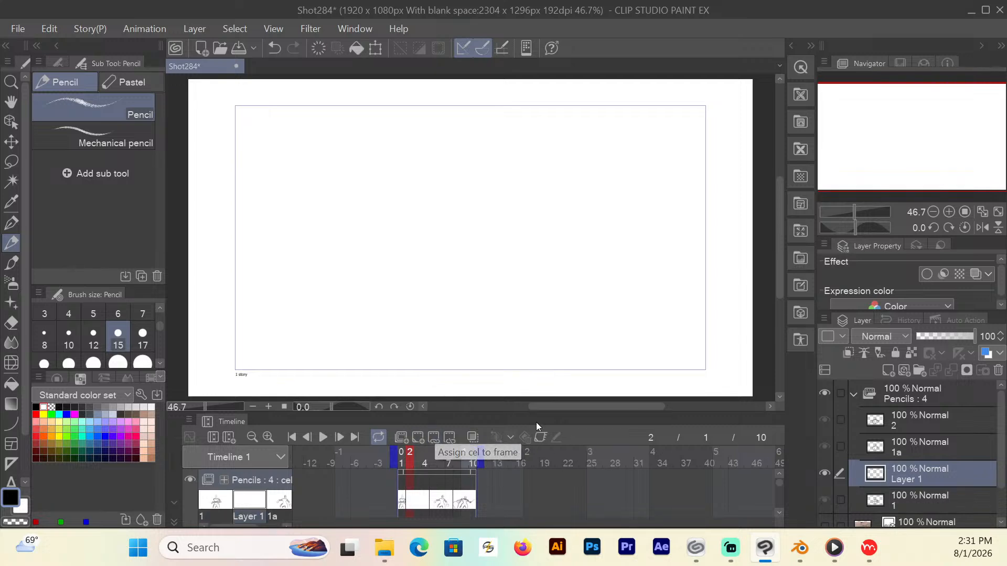
click(471, 438)
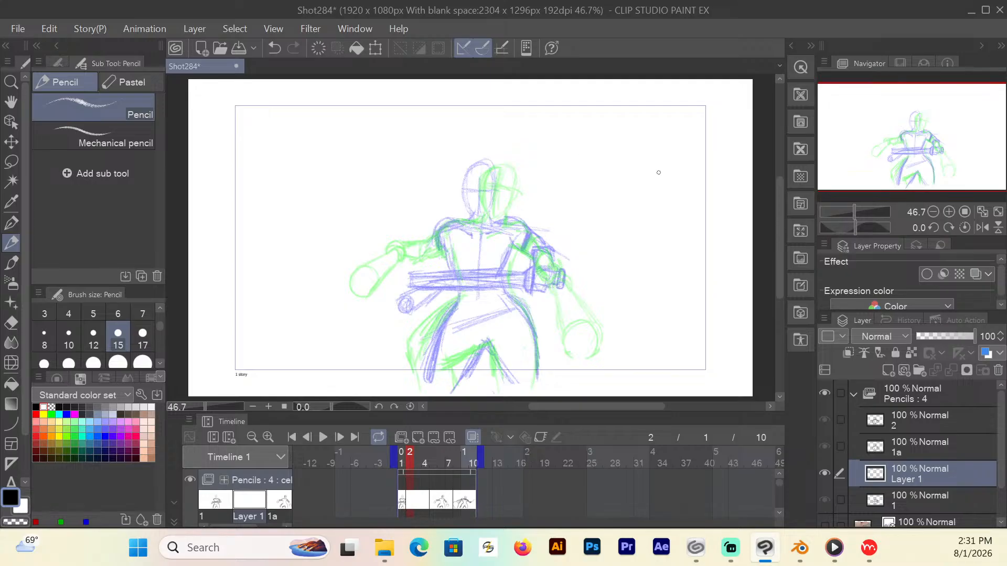
click(431, 463)
click(410, 466)
mouse_move(483, 214)
mouse_down()
mouse_move(481, 172)
mouse_move(470, 182)
mouse_move(494, 167)
mouse_move(501, 199)
mouse_up()
key(ctrl+z)
key(ctrl+z)
key(ctrl+z)
key(ctrl+z)
key(ctrl+z)
key(ctrl+z)
key(ctrl+z)
key(ctrl+z)
Draw the in-between head as an oval between the two onion-skin heads, with horizontal and vertical facial guidelines.
mouse_move(475, 216)
mouse_down()
mouse_move(473, 178)
mouse_move(495, 165)
mouse_move(500, 172)
mouse_move(479, 171)
mouse_move(470, 186)
mouse_move(473, 211)
mouse_move(498, 171)
mouse_move(494, 203)
mouse_move(481, 215)
mouse_move(471, 203)
mouse_move(470, 180)
mouse_move(494, 166)
mouse_up()
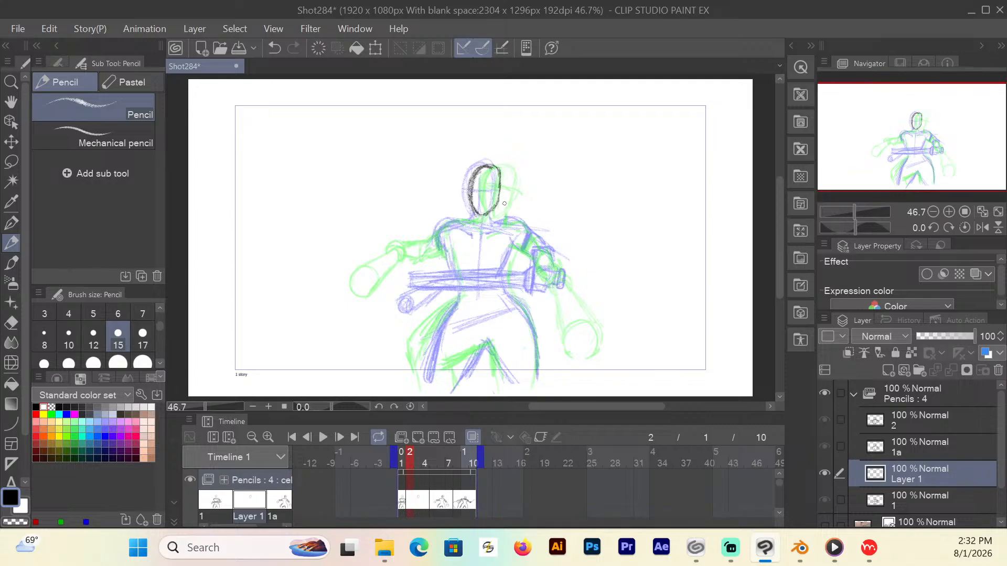
drag(468, 190, 499, 189)
drag(486, 169, 482, 215)
Draw the bent arm without the shoulder band, from the shoulder down to the elbow and a tubular forearm ending in a circle.
mouse_move(443, 252)
mouse_down()
mouse_move(438, 238)
mouse_move(441, 263)
mouse_up()
mouse_move(393, 301)
mouse_down()
mouse_move(410, 280)
mouse_move(432, 268)
mouse_move(410, 300)
mouse_move(433, 273)
mouse_move(425, 282)
mouse_move(417, 273)
mouse_move(433, 277)
mouse_move(404, 283)
mouse_move(415, 271)
mouse_move(440, 259)
mouse_move(423, 271)
mouse_move(452, 268)
mouse_up()
drag(444, 233, 445, 271)
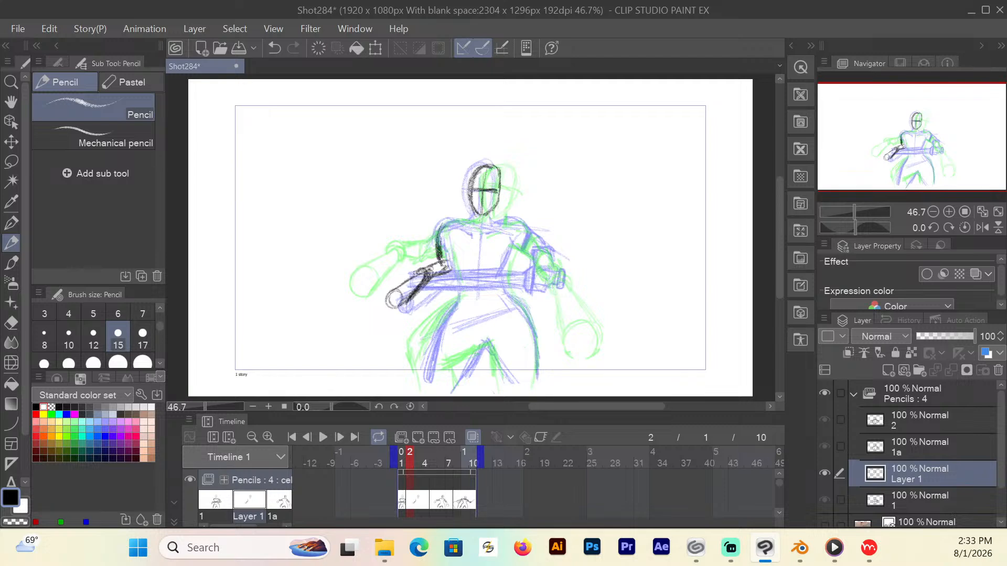
mouse_move(440, 227)
mouse_down()
mouse_move(442, 266)
mouse_move(431, 266)
mouse_move(445, 268)
mouse_up()
Draw the collar lines, both sides of the torso, and the outer and inner contours of both legs.
mouse_move(475, 218)
mouse_down()
mouse_move(473, 210)
mouse_move(474, 219)
mouse_move(446, 224)
mouse_move(503, 219)
mouse_move(483, 235)
mouse_up()
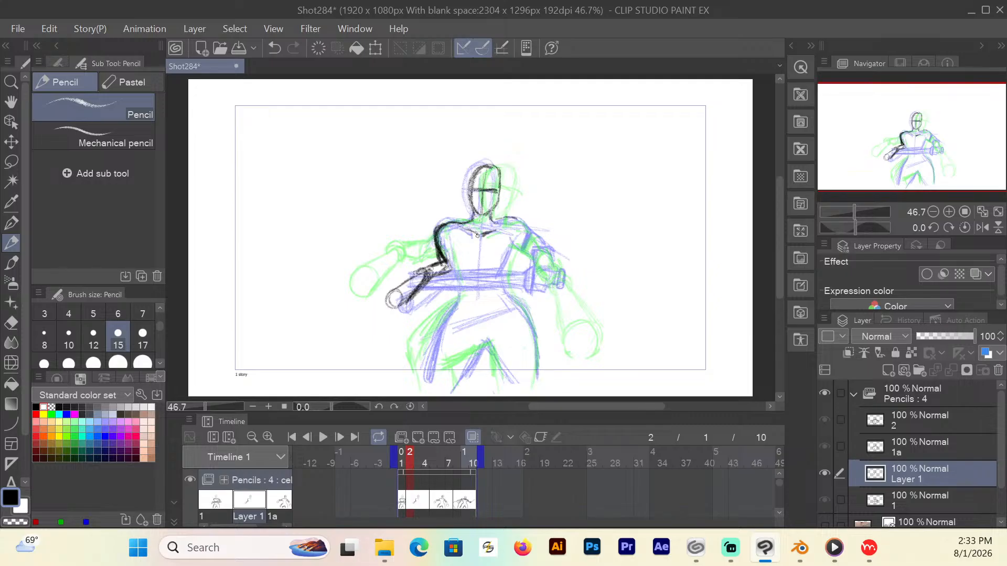
drag(448, 243, 456, 278)
mouse_move(517, 248)
mouse_down()
mouse_move(510, 277)
mouse_move(458, 290)
mouse_move(414, 375)
mouse_up()
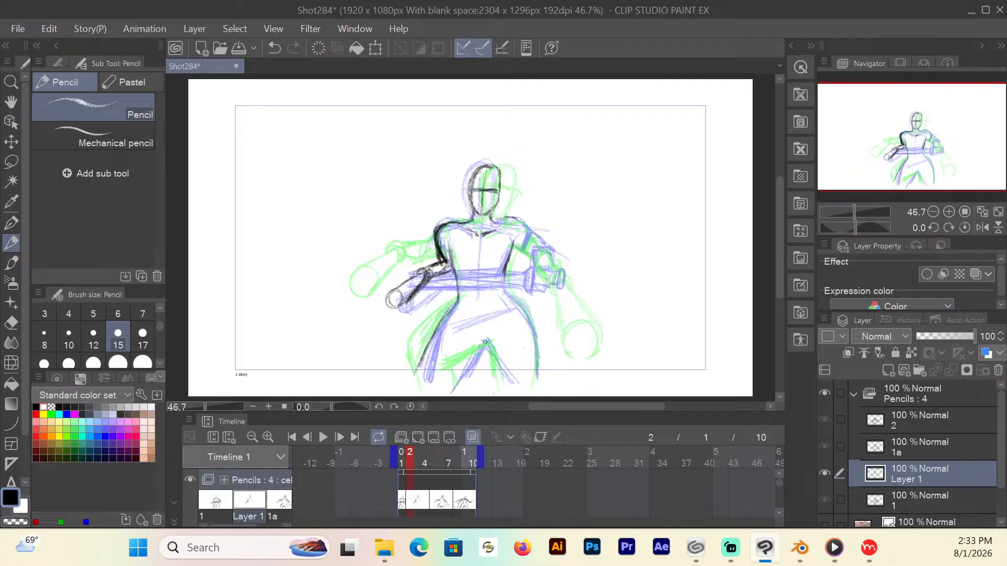
mouse_move(484, 343)
mouse_down()
mouse_move(464, 372)
mouse_move(480, 341)
mouse_move(499, 372)
mouse_up()
mouse_move(505, 288)
mouse_down()
mouse_move(535, 341)
mouse_move(531, 321)
mouse_move(532, 391)
mouse_up()
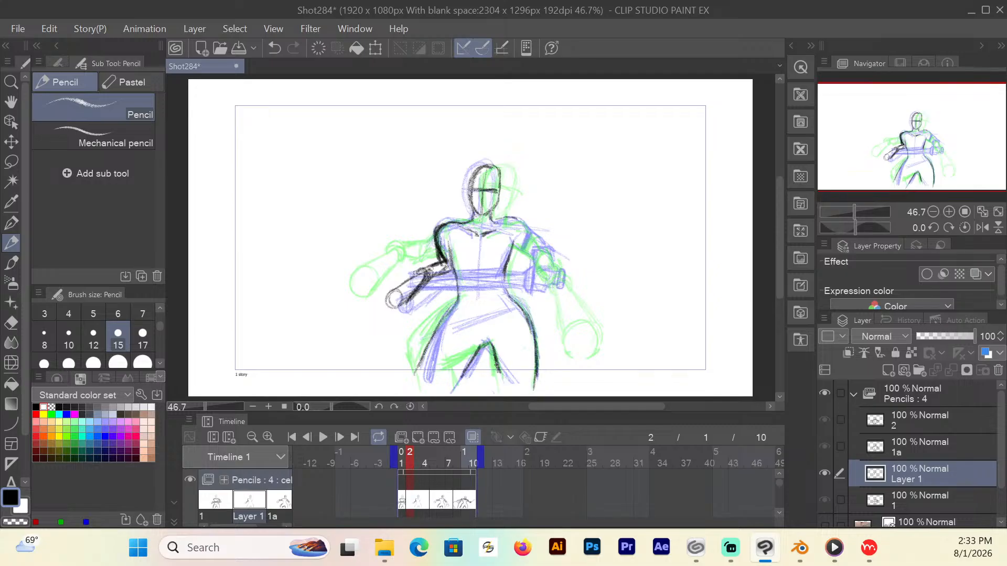
drag(494, 359, 482, 341)
Draw the banded arm from shoulder to elbow with its tubular forearm crossing the waist to a circle, and reinforce the adjacent torso side.
mouse_move(497, 225)
mouse_down()
mouse_move(517, 219)
mouse_move(527, 231)
mouse_up()
drag(537, 277, 452, 291)
mouse_move(535, 292)
mouse_down()
mouse_move(458, 318)
mouse_move(445, 310)
mouse_move(447, 318)
mouse_move(461, 317)
mouse_move(462, 295)
mouse_move(548, 278)
mouse_move(519, 278)
mouse_move(529, 294)
mouse_move(524, 265)
mouse_move(517, 273)
mouse_move(528, 270)
mouse_up()
mouse_move(451, 304)
mouse_down()
mouse_move(485, 289)
mouse_move(443, 300)
mouse_move(441, 315)
mouse_move(543, 285)
mouse_move(530, 256)
mouse_move(537, 249)
mouse_move(531, 269)
mouse_move(549, 247)
mouse_move(547, 273)
mouse_move(536, 238)
mouse_move(522, 251)
mouse_move(514, 242)
mouse_move(518, 221)
mouse_move(544, 247)
mouse_move(523, 247)
mouse_up()
drag(441, 255, 449, 254)
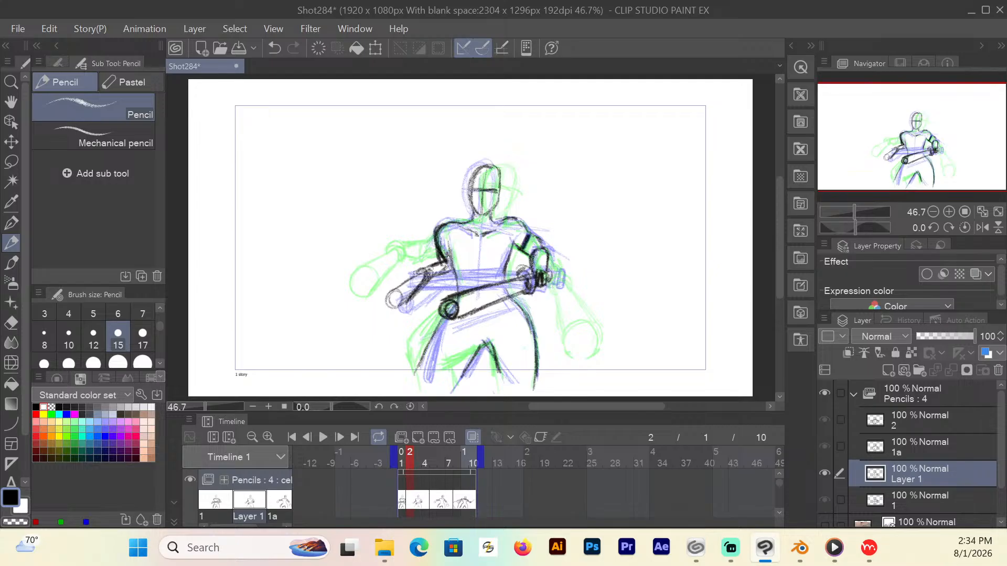
drag(511, 253, 503, 281)
Add a new animation cel at frame 3 for the next in-between.
click(418, 462)
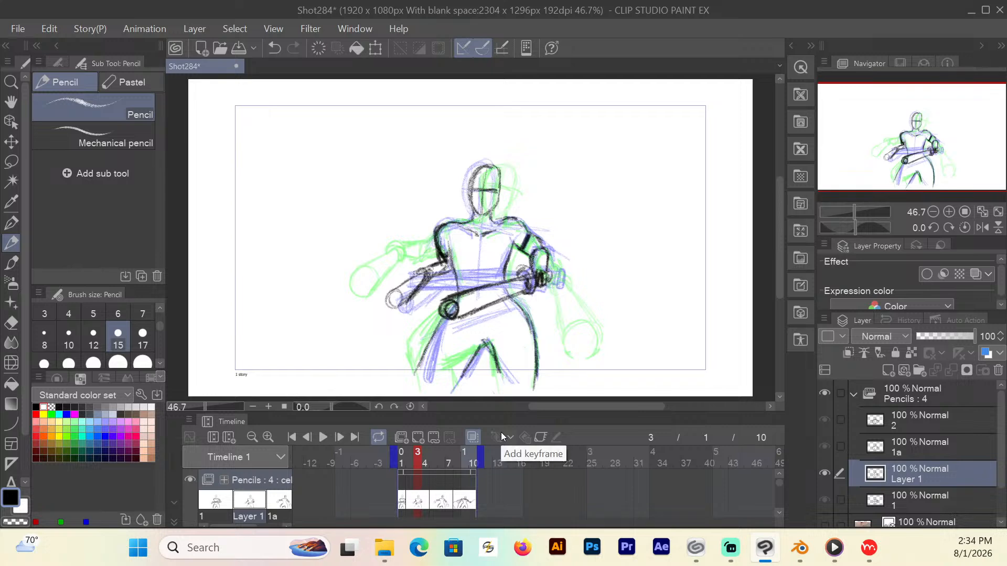
click(429, 439)
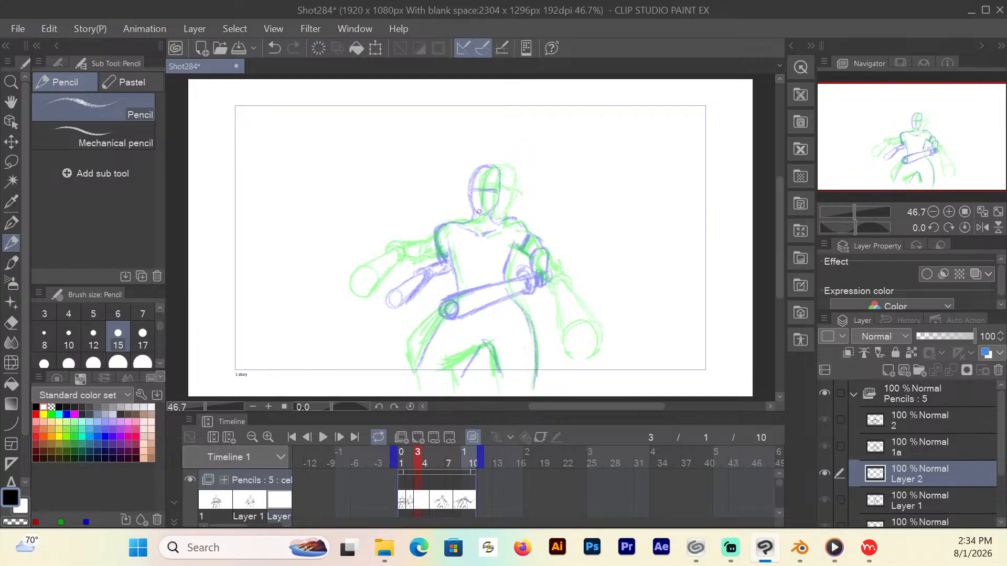
Draw the frame 3 in-between's head with face guides, the neck and collar lines, and the outstretched arm ending in a tubular forearm.
mouse_move(479, 211)
mouse_down()
mouse_move(475, 180)
mouse_move(489, 165)
mouse_move(502, 173)
mouse_move(501, 197)
mouse_move(481, 215)
mouse_move(475, 202)
mouse_move(496, 187)
mouse_move(487, 213)
mouse_move(468, 216)
mouse_move(494, 212)
mouse_move(501, 227)
mouse_move(483, 236)
mouse_move(451, 225)
mouse_move(464, 227)
mouse_up()
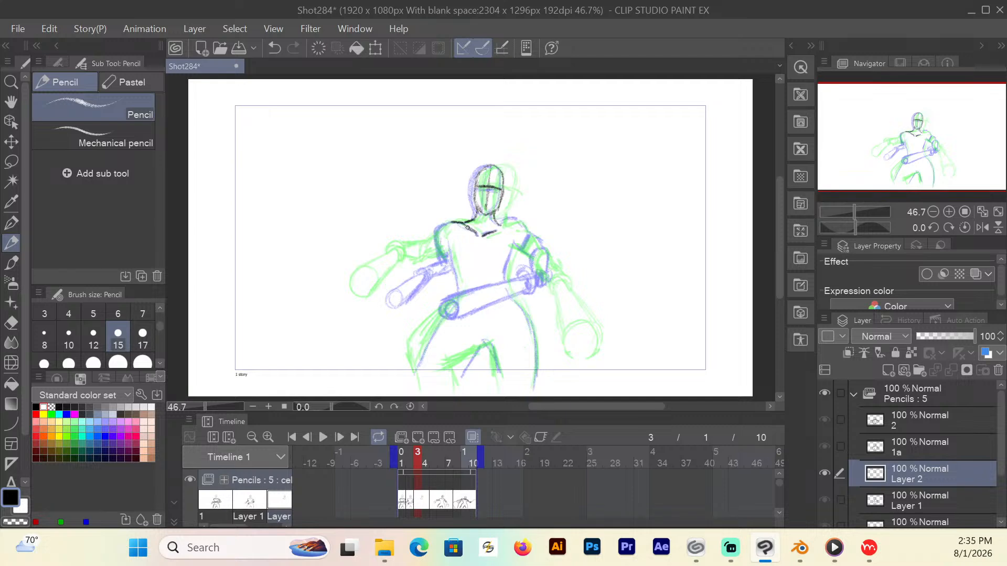
mouse_move(455, 220)
mouse_down()
mouse_move(442, 224)
mouse_move(431, 260)
mouse_move(447, 254)
mouse_move(374, 294)
mouse_up()
mouse_move(411, 262)
mouse_down()
mouse_move(392, 273)
mouse_move(389, 297)
mouse_move(389, 272)
mouse_move(374, 285)
mouse_move(400, 288)
mouse_move(386, 303)
mouse_move(375, 297)
mouse_move(385, 303)
mouse_move(402, 267)
mouse_move(417, 277)
mouse_move(408, 277)
mouse_up()
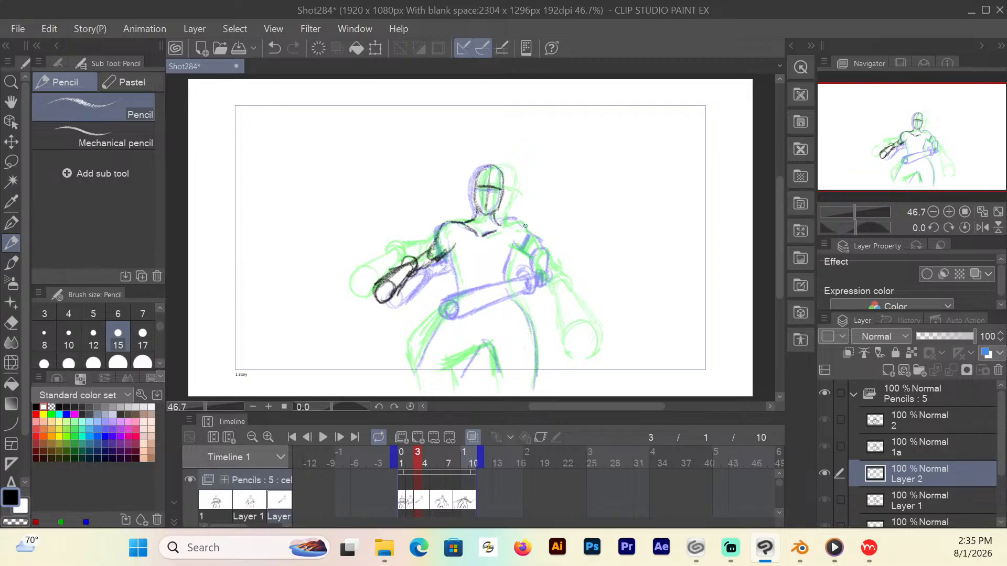
Draw both torso sides and the opposite bent arm, its tubular forearm angling down across the hips to a circle.
drag(451, 250, 459, 289)
drag(517, 243, 504, 283)
drag(518, 243, 504, 284)
mouse_move(502, 225)
mouse_down()
mouse_move(519, 221)
mouse_move(543, 245)
mouse_up()
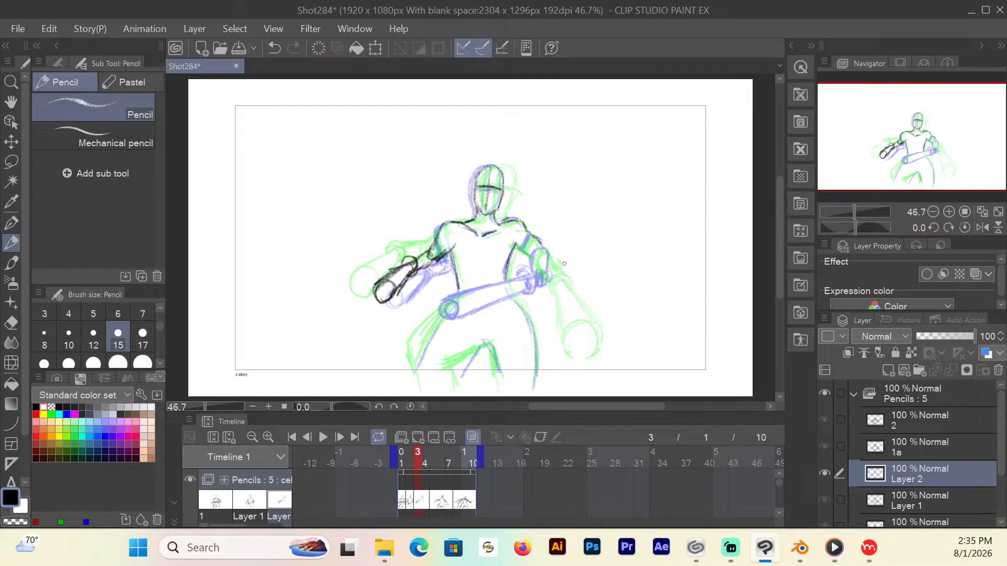
mouse_move(526, 283)
mouse_down()
mouse_move(455, 313)
mouse_move(528, 282)
mouse_move(483, 330)
mouse_move(464, 322)
mouse_move(469, 335)
mouse_move(490, 331)
mouse_up()
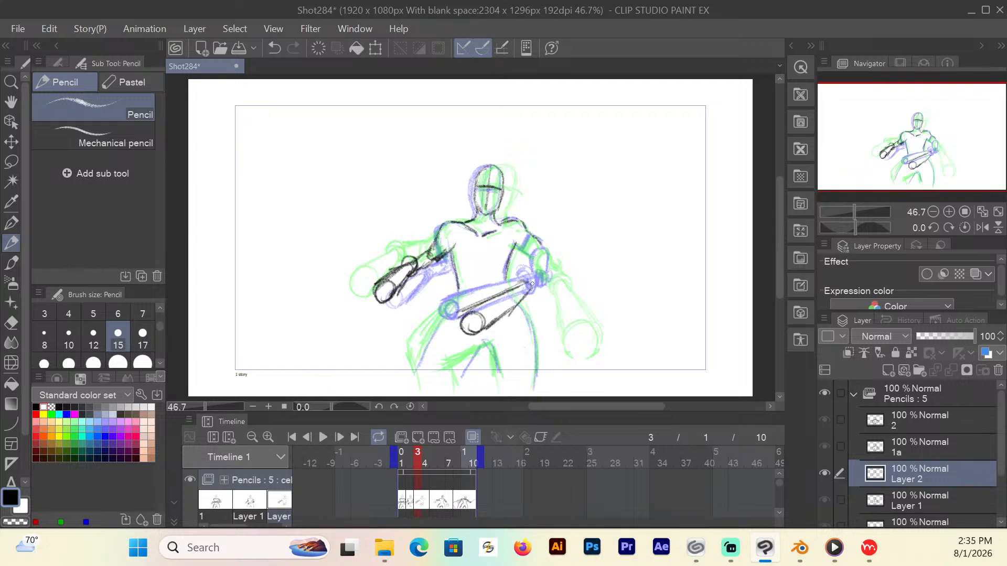
drag(530, 285, 483, 331)
mouse_move(523, 280)
mouse_down()
mouse_move(534, 289)
mouse_move(531, 257)
mouse_move(538, 265)
mouse_move(547, 247)
mouse_move(545, 269)
mouse_move(543, 259)
mouse_move(534, 265)
mouse_move(546, 279)
mouse_move(538, 288)
mouse_move(531, 276)
mouse_move(548, 284)
mouse_move(548, 274)
mouse_up()
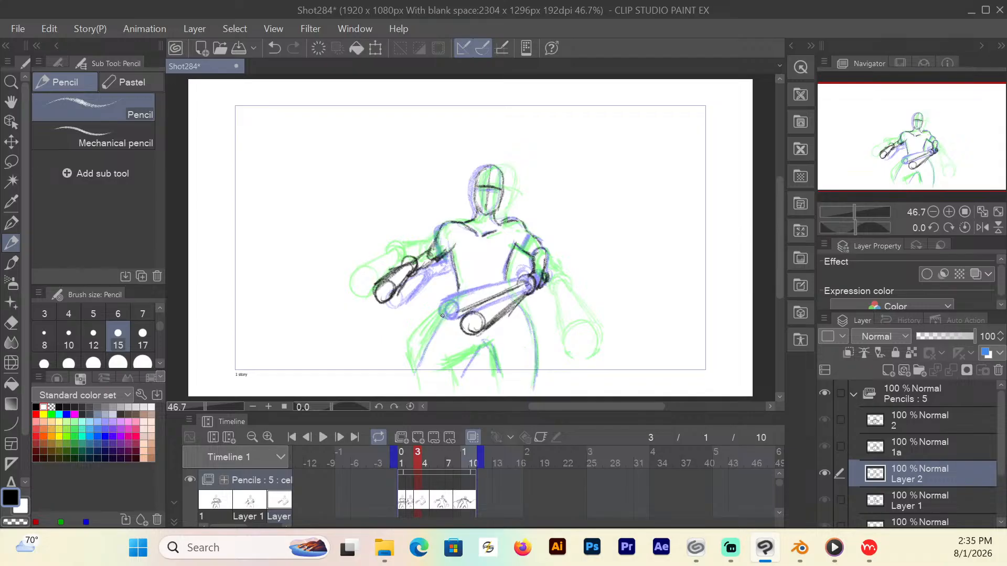
Draw the outer and inner contours of both legs from the hips down to the frame edge.
drag(442, 316, 411, 365)
mouse_move(481, 340)
mouse_down()
mouse_move(447, 373)
mouse_move(410, 376)
mouse_up()
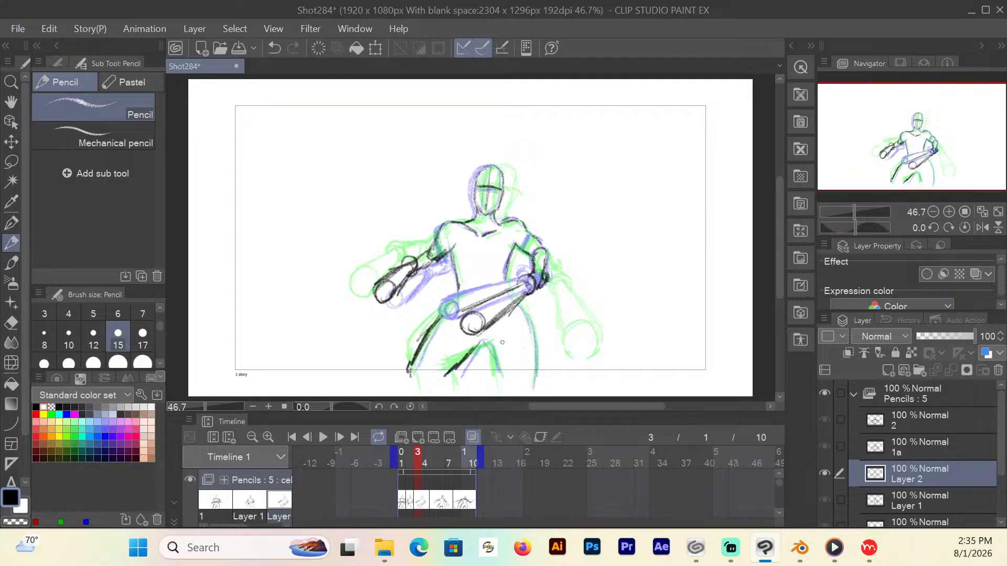
drag(489, 343, 497, 378)
drag(518, 304, 535, 373)
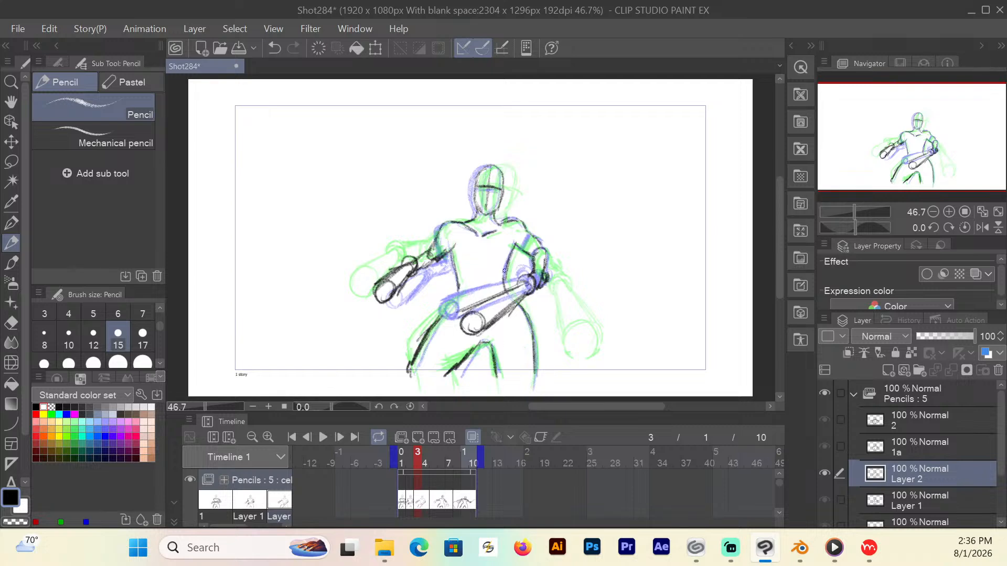
drag(520, 304, 534, 373)
Add bands to both upper arms and, with onion skin off, reinforce the shoulders, torso sides and hip line.
drag(528, 239, 522, 249)
drag(443, 240, 434, 254)
click(472, 436)
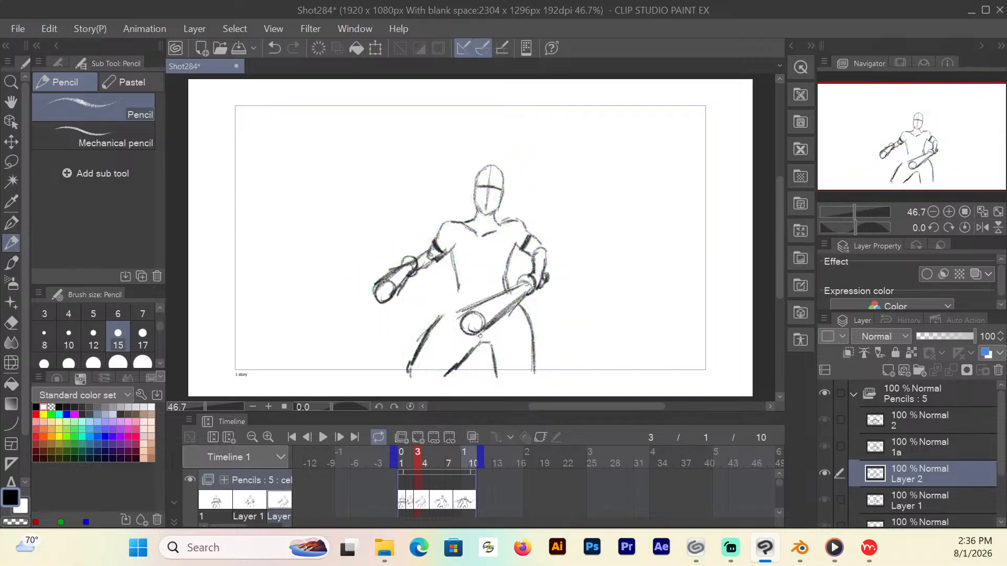
mouse_move(446, 318)
mouse_down()
mouse_move(450, 227)
mouse_move(437, 229)
mouse_move(450, 219)
mouse_move(439, 236)
mouse_up()
mouse_move(516, 221)
mouse_down()
mouse_move(527, 233)
mouse_move(442, 225)
mouse_up()
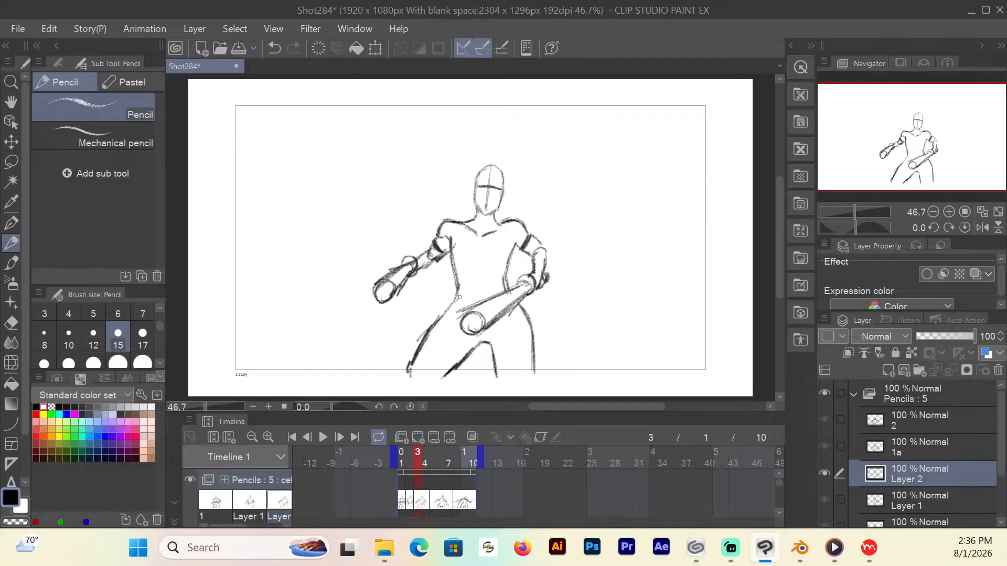
drag(457, 297, 435, 326)
mouse_move(433, 327)
mouse_down()
mouse_move(459, 294)
mouse_move(454, 247)
mouse_up()
drag(508, 265, 510, 280)
mouse_move(516, 242)
mouse_down()
mouse_move(505, 283)
mouse_move(499, 261)
mouse_move(503, 290)
mouse_up()
drag(460, 255, 456, 280)
Compare the in-between with frames 1 and 2, reinforcing both torso sides on frame 2.
click(402, 461)
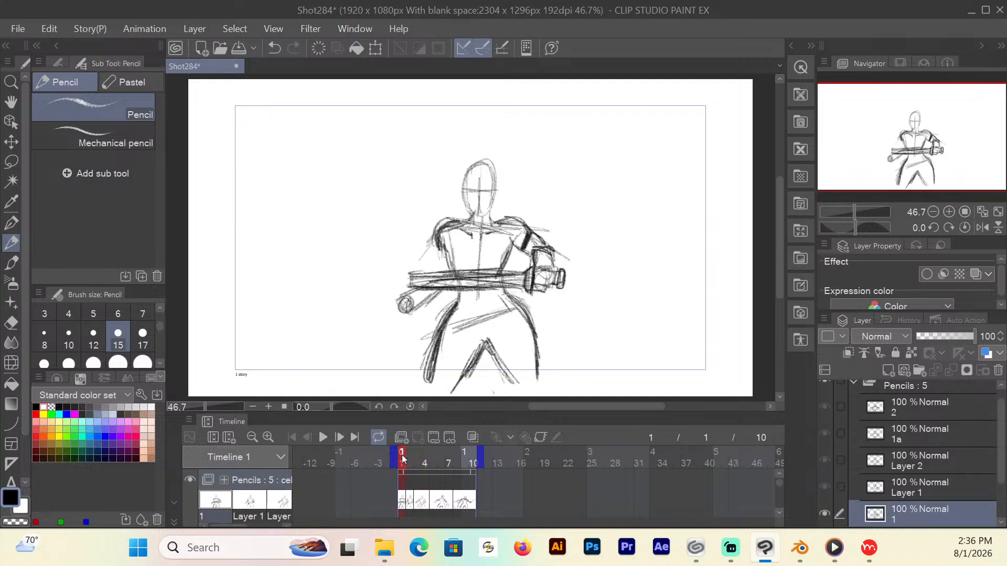
click(412, 462)
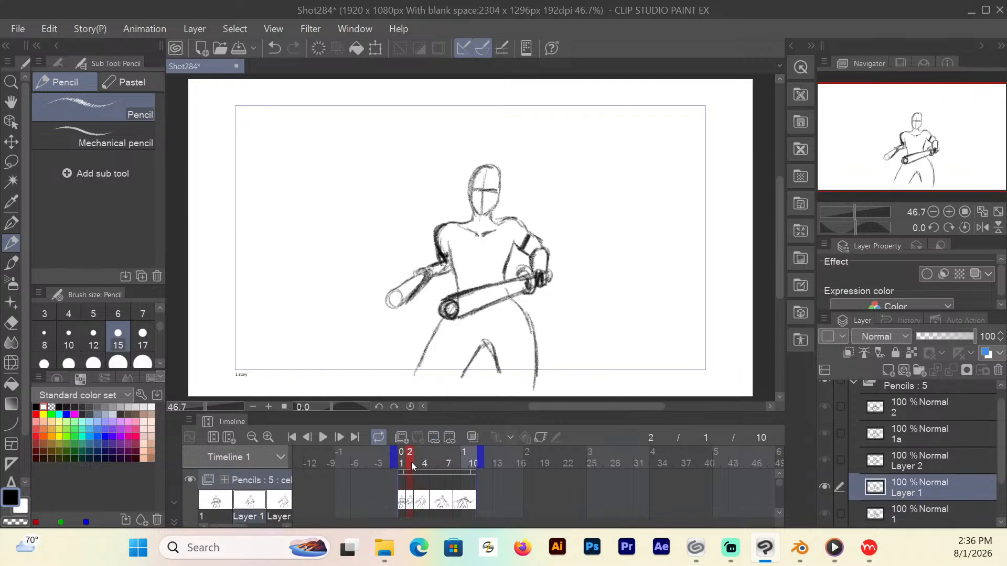
drag(455, 271, 461, 292)
drag(509, 261, 502, 286)
click(417, 461)
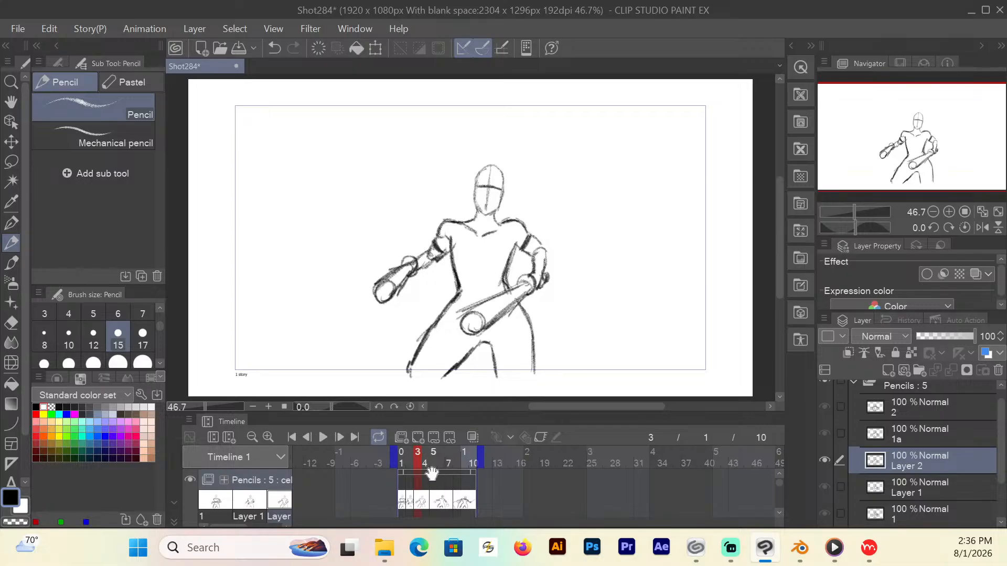
Add a cel at frame 4 with onion skin on and draw the head, collar lines and outstretched banded arm ending in a circle.
click(473, 438)
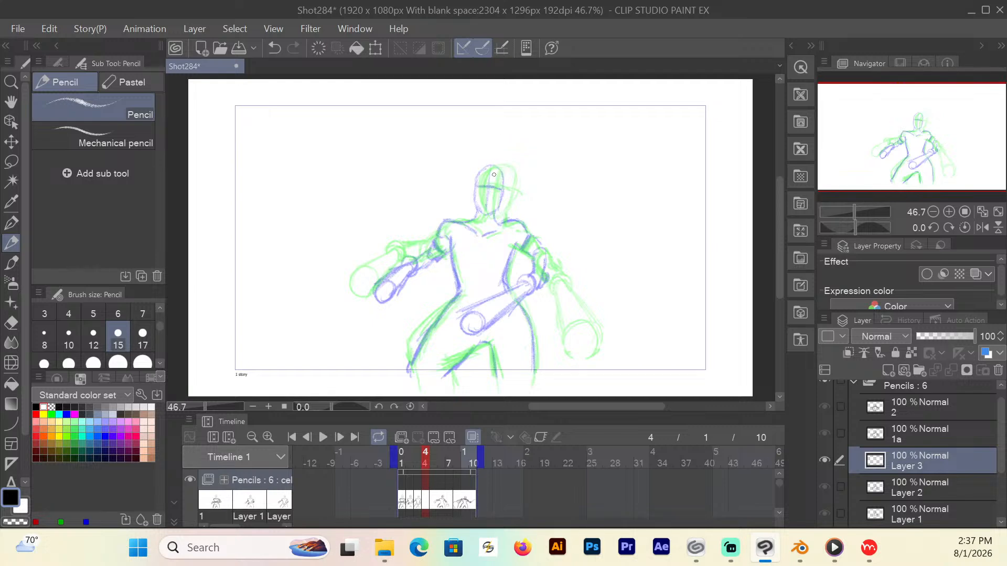
mouse_move(486, 169)
mouse_down()
mouse_move(501, 165)
mouse_move(510, 179)
mouse_move(504, 207)
mouse_move(488, 214)
mouse_move(479, 184)
mouse_move(486, 170)
mouse_move(506, 182)
mouse_move(491, 184)
mouse_move(510, 183)
mouse_move(492, 209)
mouse_move(498, 223)
mouse_move(442, 224)
mouse_up()
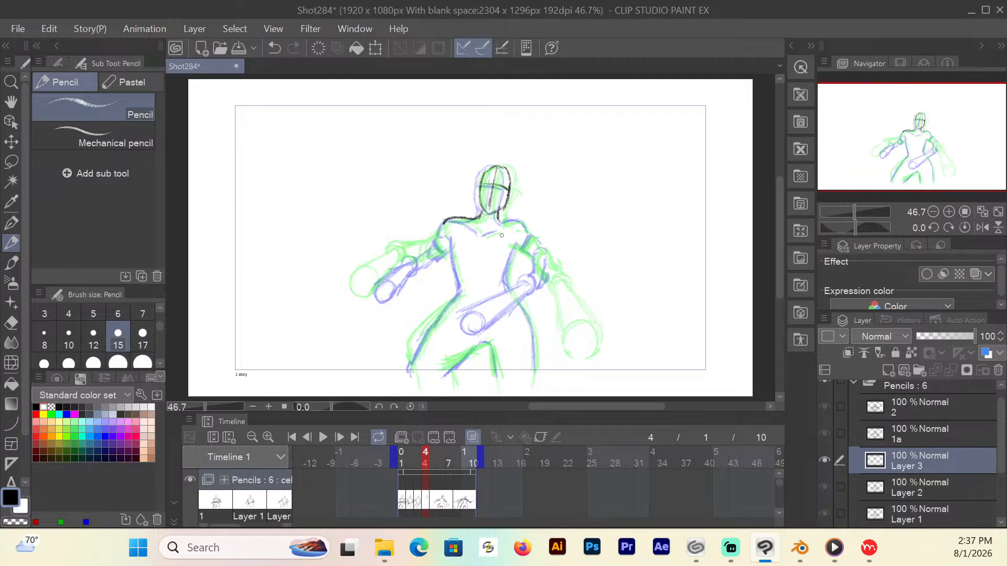
drag(501, 231, 479, 233)
mouse_move(440, 228)
mouse_down()
mouse_move(423, 244)
mouse_move(434, 250)
mouse_move(399, 247)
mouse_move(409, 263)
mouse_move(395, 249)
mouse_move(391, 256)
mouse_move(408, 262)
mouse_move(385, 292)
mouse_move(372, 271)
mouse_move(360, 276)
mouse_move(373, 302)
mouse_move(385, 277)
mouse_move(375, 269)
mouse_move(418, 245)
mouse_move(439, 250)
mouse_move(436, 233)
mouse_move(446, 245)
mouse_up()
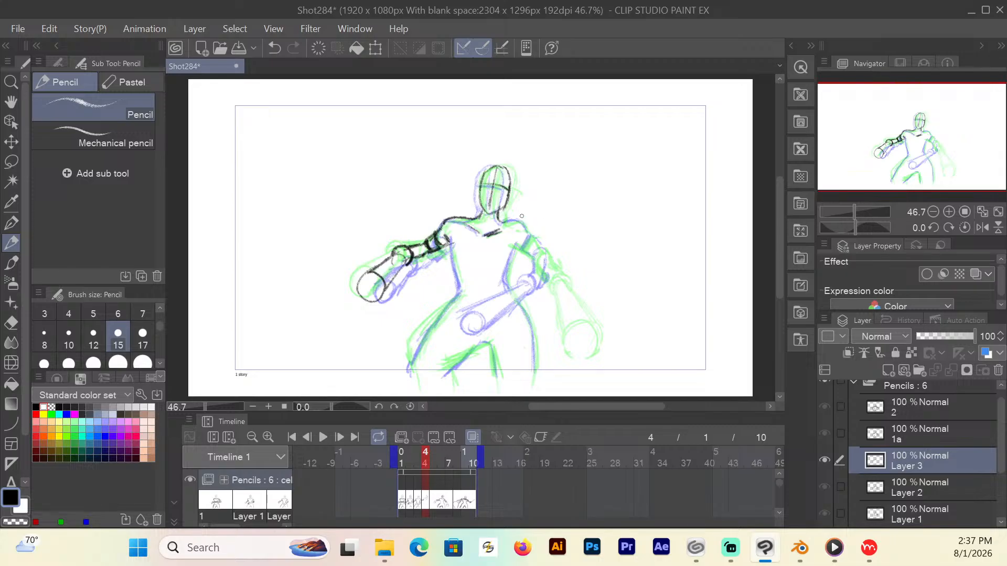
Draw the opposite arm from shoulder to elbow, with its forearm hanging down and widening to a large circle.
mouse_move(504, 220)
mouse_down()
mouse_move(527, 230)
mouse_move(536, 259)
mouse_move(548, 257)
mouse_move(562, 311)
mouse_up()
mouse_move(555, 280)
mouse_down()
mouse_move(572, 335)
mouse_move(540, 335)
mouse_up()
mouse_move(554, 279)
mouse_down()
mouse_move(574, 336)
mouse_move(568, 367)
mouse_move(542, 337)
mouse_move(575, 357)
mouse_move(542, 340)
mouse_up()
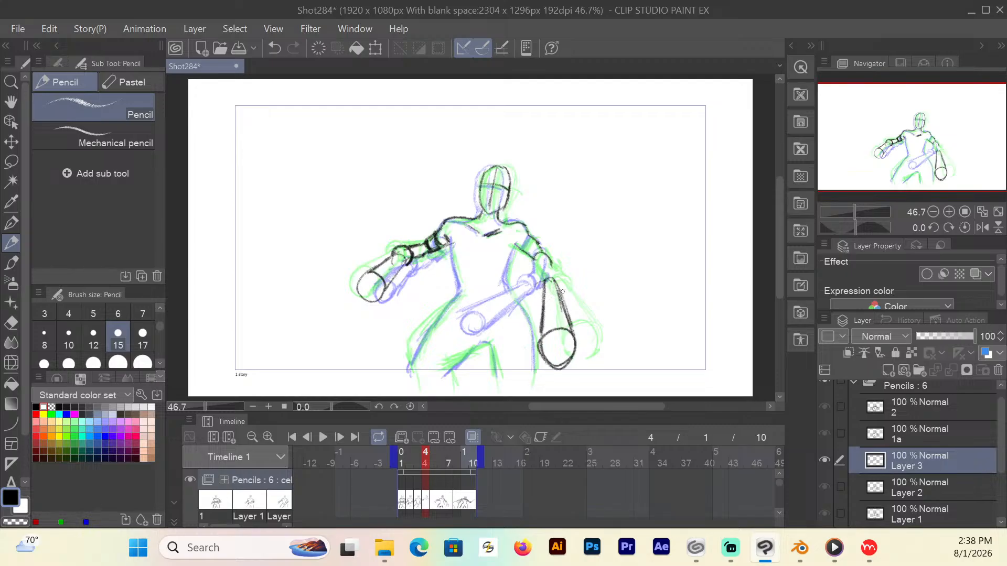
mouse_move(544, 286)
mouse_down()
mouse_move(558, 274)
mouse_move(560, 294)
mouse_move(545, 279)
mouse_up()
Draw both sides of the torso and the outer and inner leg contours on frame 4.
drag(449, 238, 462, 291)
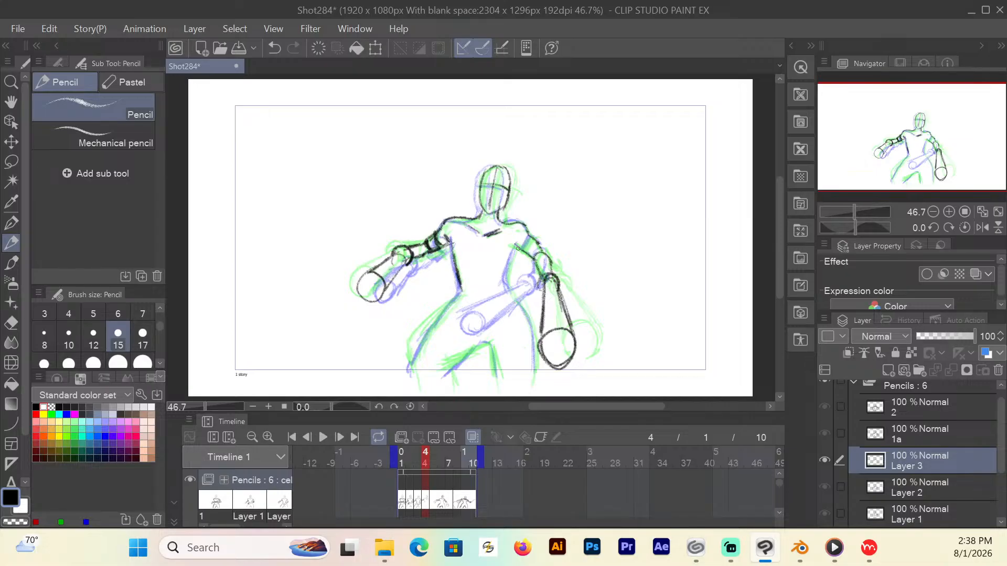
mouse_move(518, 244)
mouse_down()
mouse_move(509, 285)
mouse_move(535, 376)
mouse_move(496, 362)
mouse_move(491, 343)
mouse_move(451, 362)
mouse_move(467, 349)
mouse_move(446, 366)
mouse_move(450, 375)
mouse_move(454, 360)
mouse_up()
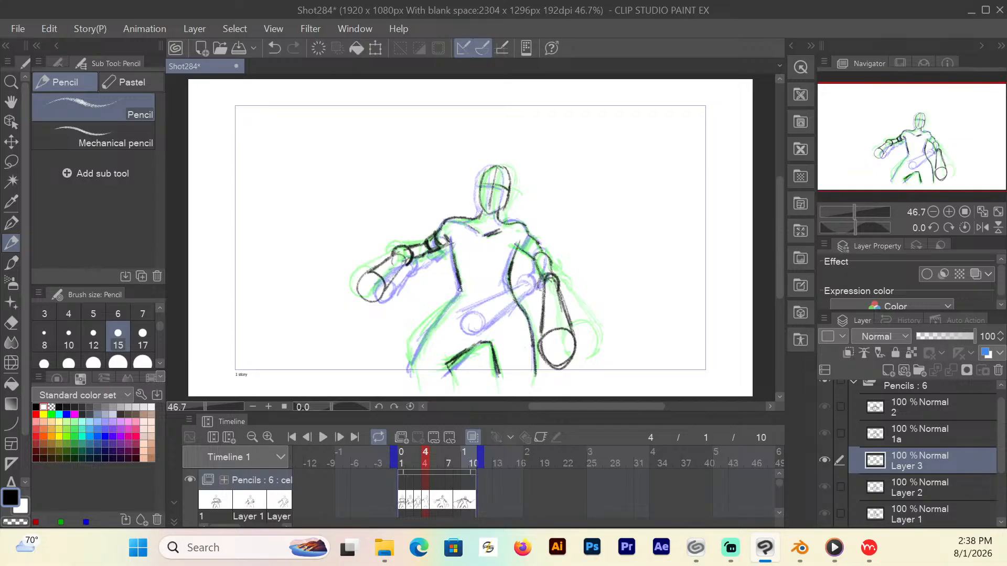
mouse_move(459, 289)
mouse_down()
mouse_move(405, 350)
mouse_move(412, 371)
mouse_move(409, 346)
mouse_move(463, 288)
mouse_up()
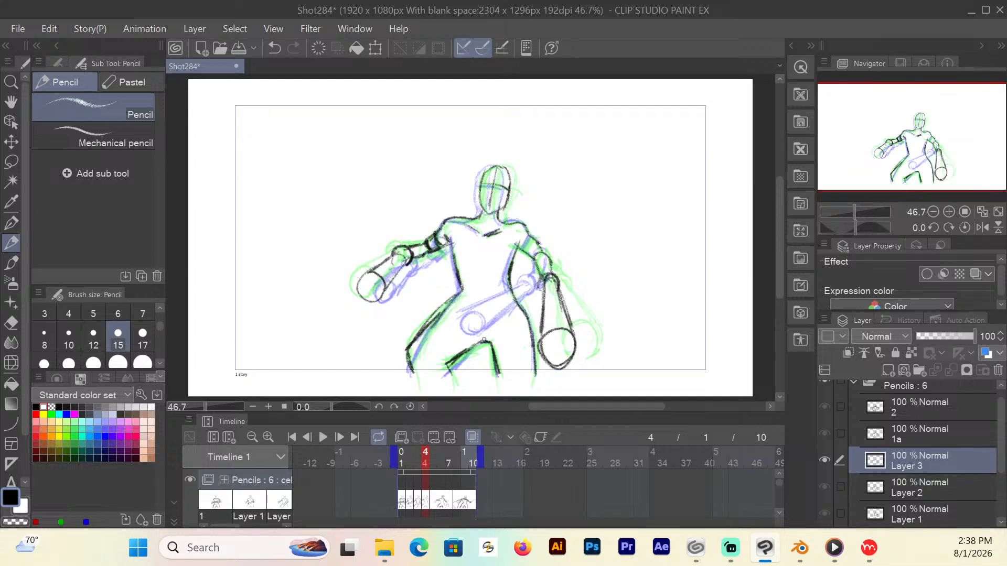
mouse_move(484, 340)
mouse_down()
mouse_move(494, 359)
mouse_move(478, 346)
mouse_move(488, 341)
mouse_move(494, 365)
mouse_up()
drag(533, 331, 532, 347)
Reinforce the collar line and the outstretched upper arm, and turn off onion skin.
mouse_move(478, 230)
mouse_down()
mouse_move(468, 225)
mouse_move(489, 232)
mouse_up()
drag(424, 242, 420, 247)
click(473, 438)
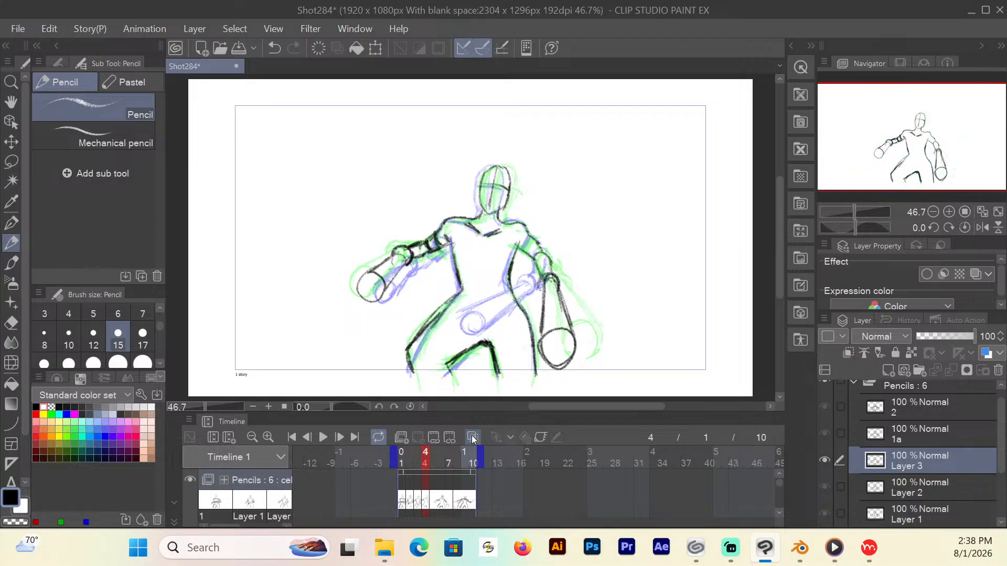
Save the file and play the animation from the first frame to check the in-betweens.
click(293, 438)
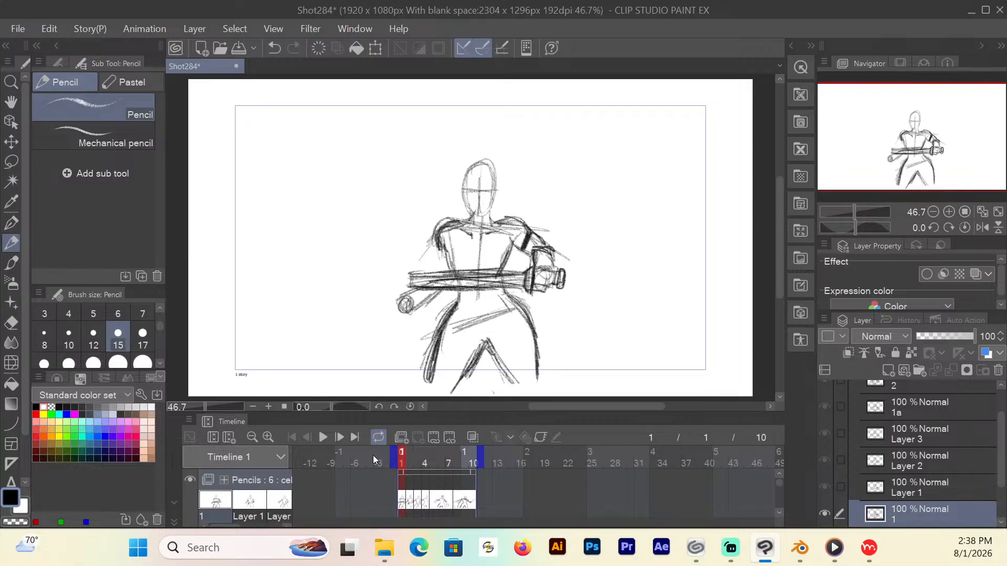
key(ctrl+s)
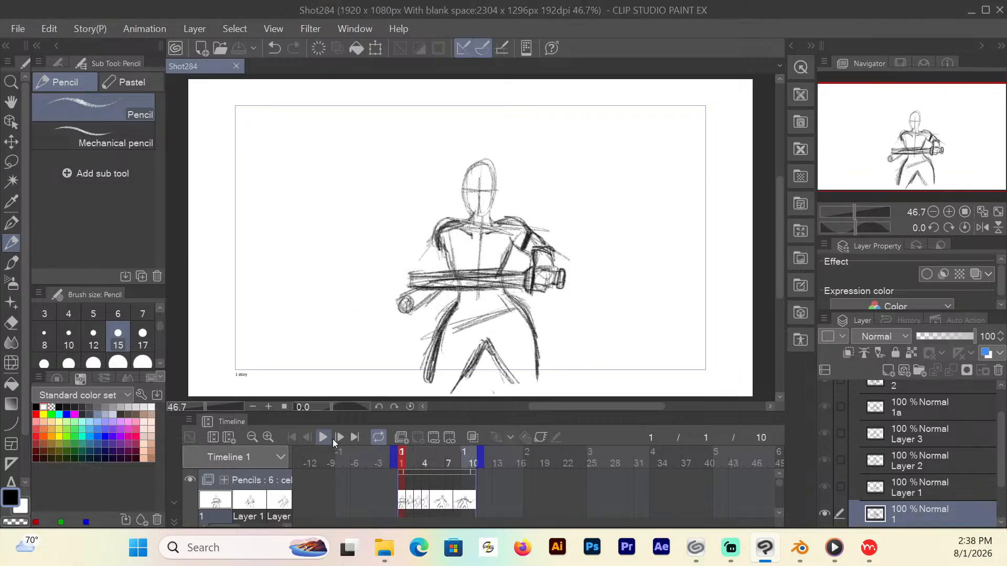
click(335, 427)
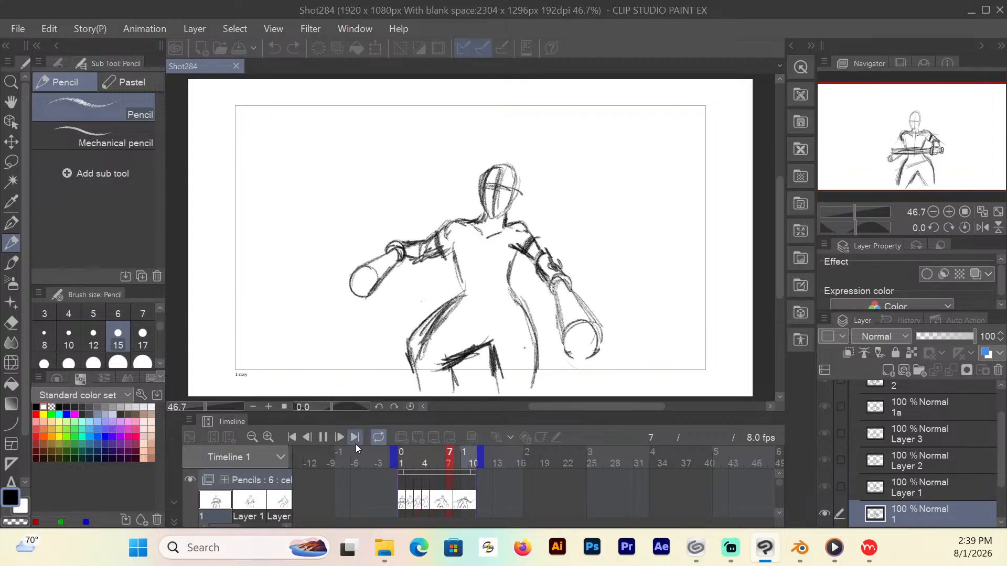
click(322, 438)
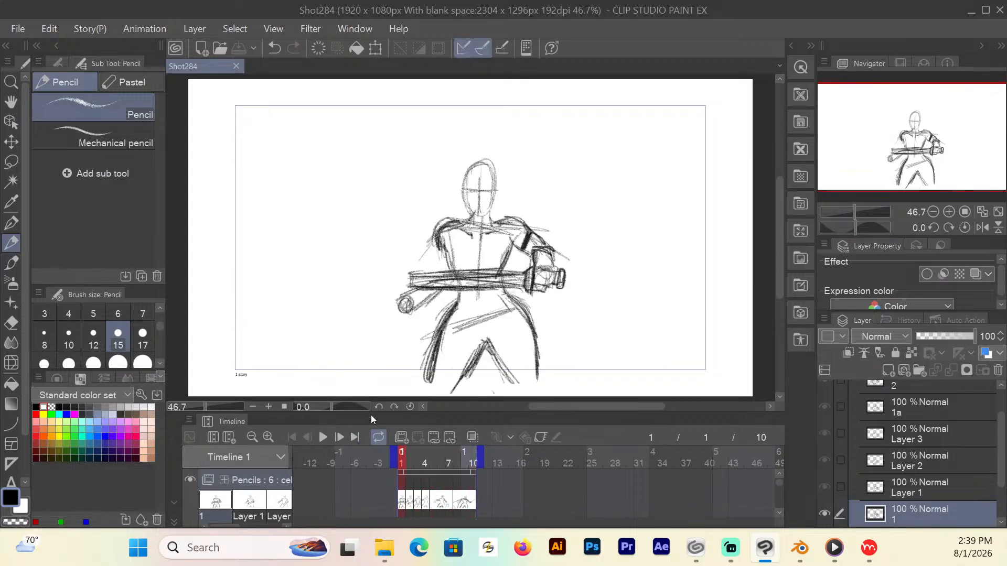
Add a new animation cel at frame 6 with onion skin turned on.
click(434, 462)
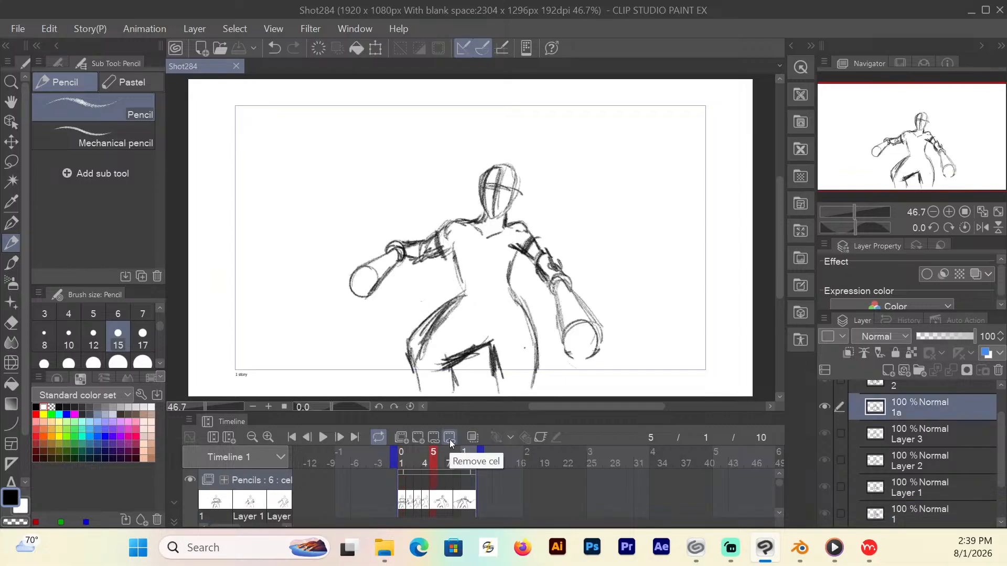
click(441, 463)
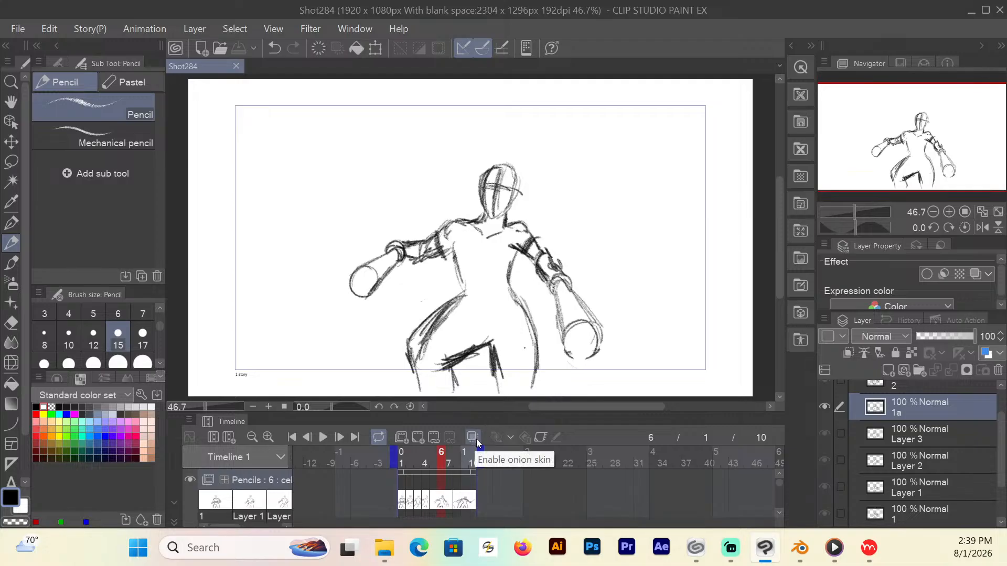
click(474, 437)
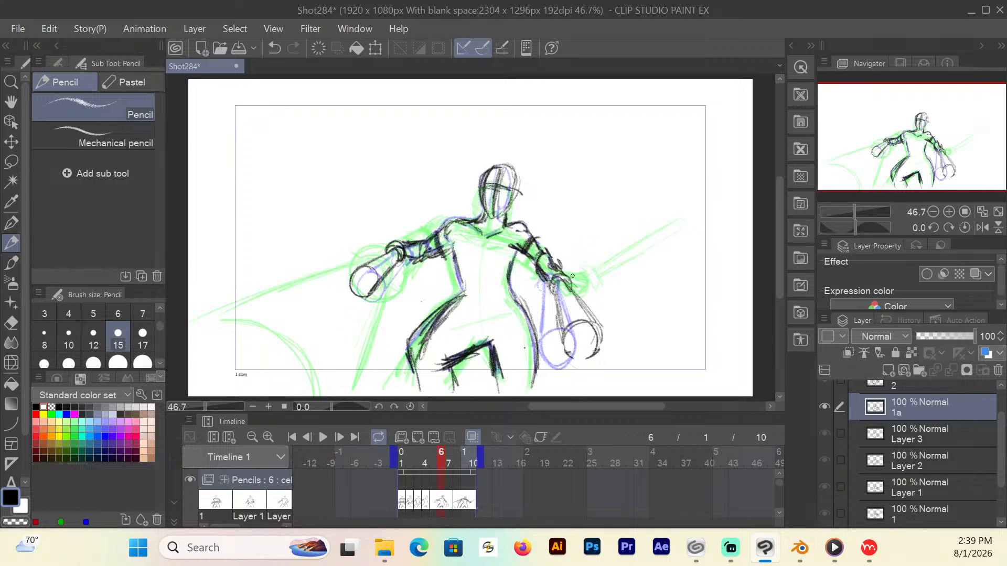
click(421, 442)
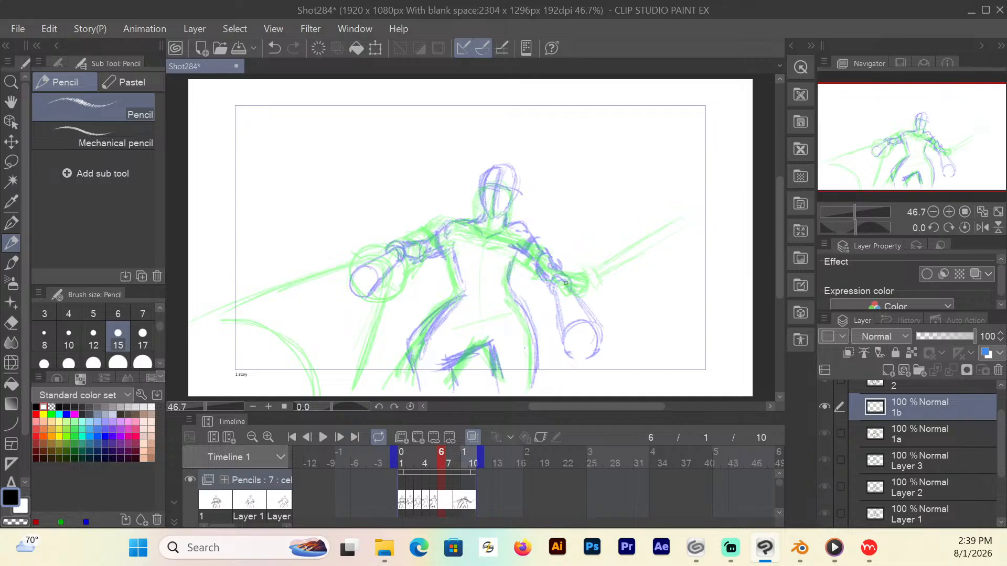
Draw both tubular forearms on frame 6, each ending in a circle, the lowered arm's larger than the raised arm's.
mouse_move(561, 283)
mouse_down()
mouse_move(576, 282)
mouse_move(608, 307)
mouse_move(567, 279)
mouse_move(556, 286)
mouse_move(593, 341)
mouse_up()
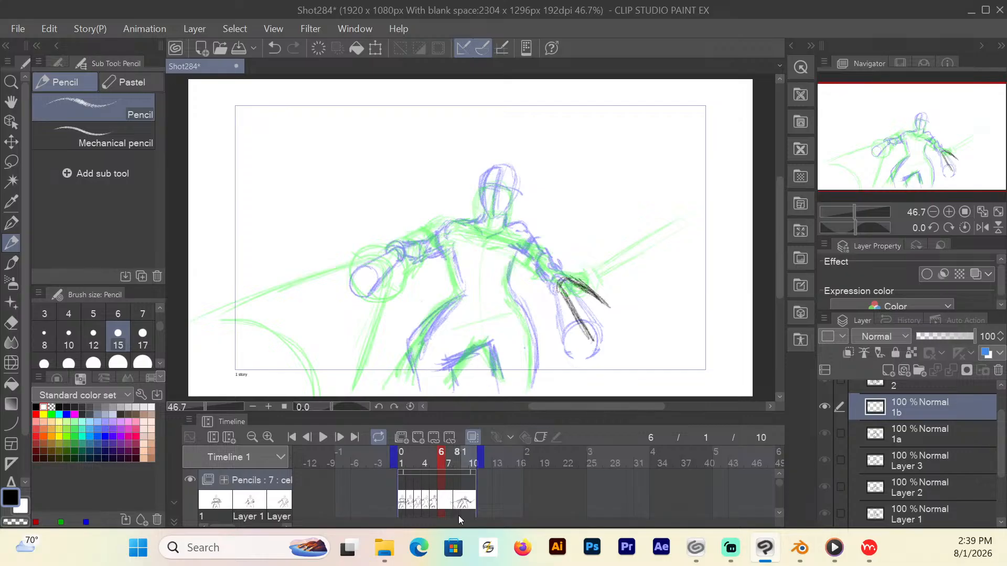
mouse_move(604, 305)
mouse_down()
mouse_move(606, 339)
mouse_move(612, 311)
mouse_move(615, 330)
mouse_move(591, 335)
mouse_up()
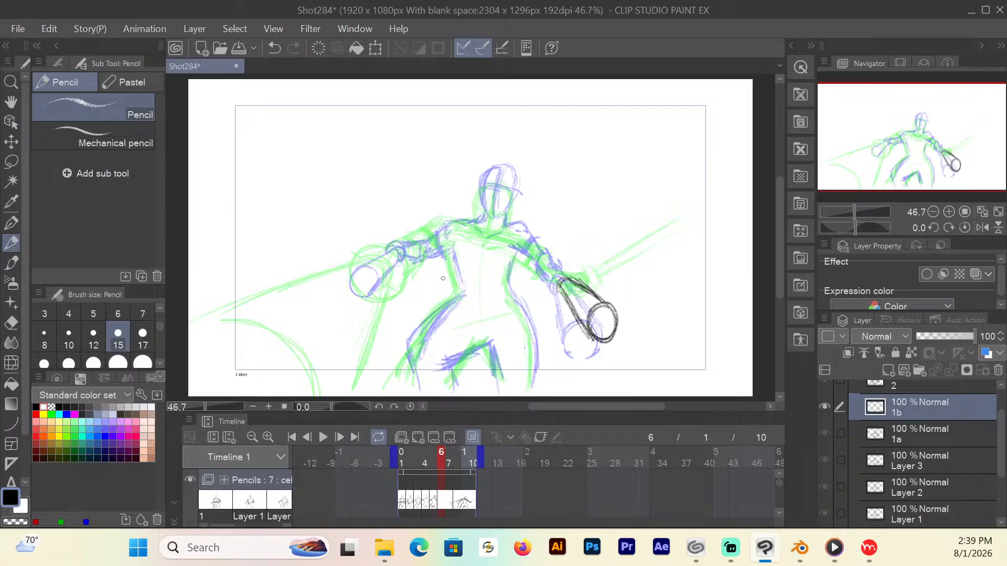
mouse_move(389, 249)
mouse_down()
mouse_move(374, 256)
mouse_move(403, 249)
mouse_move(372, 283)
mouse_move(365, 259)
mouse_move(373, 278)
mouse_move(368, 263)
mouse_move(399, 245)
mouse_up()
drag(404, 244, 392, 248)
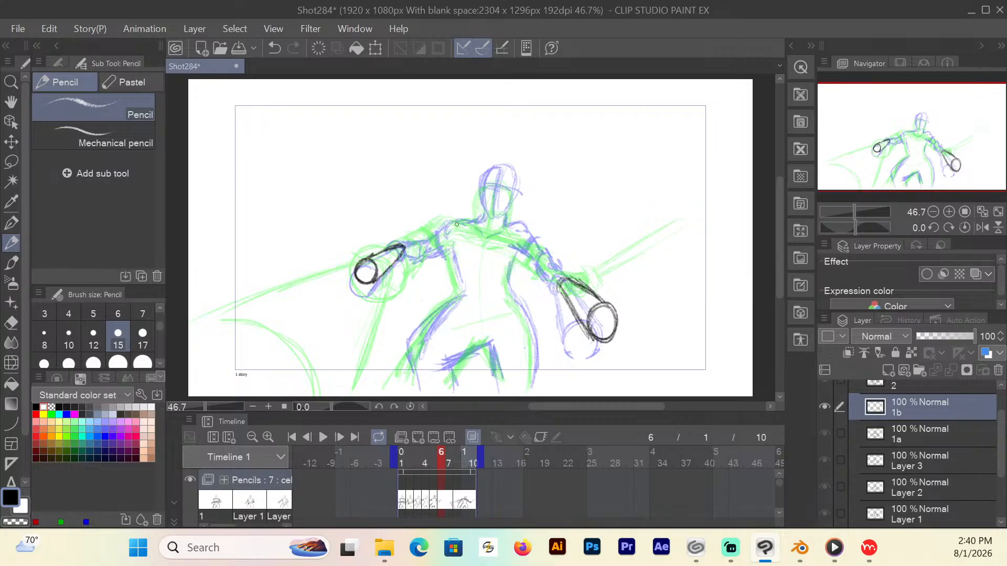
Draw the raised arm's shoulder and banded upper arm, and both torso sides, continuing the far side down the outer leg.
mouse_move(445, 224)
mouse_down()
mouse_move(454, 218)
mouse_move(423, 240)
mouse_move(434, 250)
mouse_move(419, 246)
mouse_move(424, 234)
mouse_move(395, 241)
mouse_move(405, 254)
mouse_move(391, 245)
mouse_move(400, 255)
mouse_move(391, 246)
mouse_move(405, 243)
mouse_up()
mouse_move(412, 235)
mouse_down()
mouse_move(444, 235)
mouse_move(436, 248)
mouse_move(437, 232)
mouse_move(461, 294)
mouse_up()
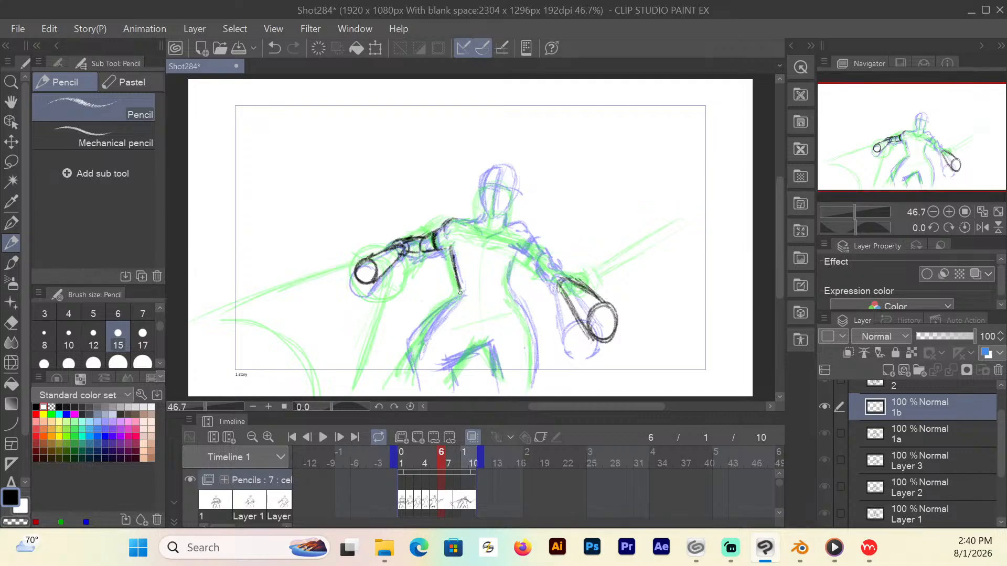
mouse_move(516, 247)
mouse_down()
mouse_move(508, 290)
mouse_move(531, 330)
mouse_move(530, 378)
mouse_up()
Draw the bent leg's outer contour from the waist and the inner contours of both legs.
drag(460, 292, 404, 336)
mouse_move(456, 295)
mouse_down()
mouse_move(397, 341)
mouse_move(407, 379)
mouse_up()
mouse_move(484, 342)
mouse_down()
mouse_move(430, 358)
mouse_move(444, 377)
mouse_up()
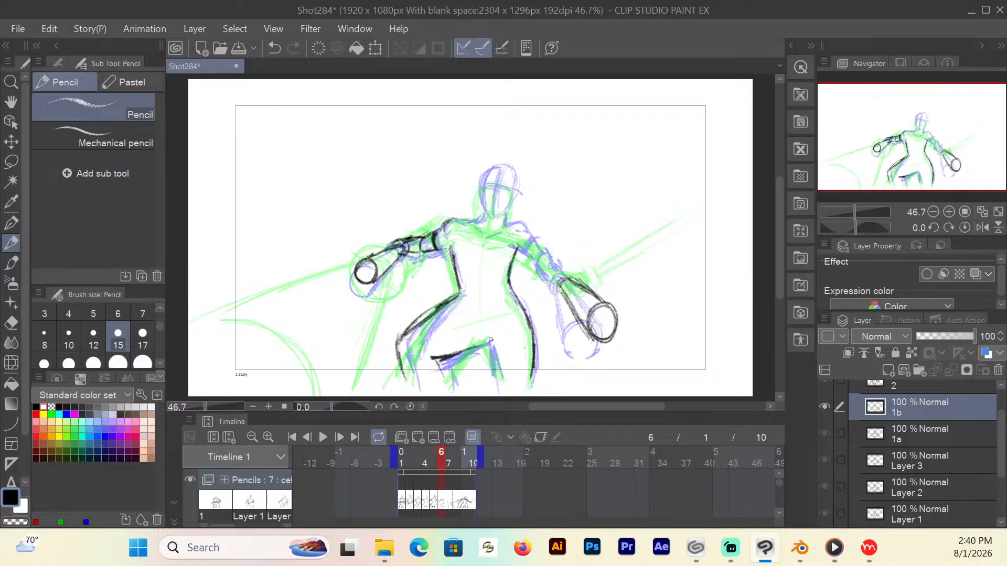
drag(484, 348, 494, 368)
drag(435, 358, 444, 376)
Draw the shoulder line to the neck and the lowered arm's shoulder and banded upper arm down to the elbow.
mouse_move(454, 223)
mouse_down()
mouse_move(483, 212)
mouse_move(502, 221)
mouse_up()
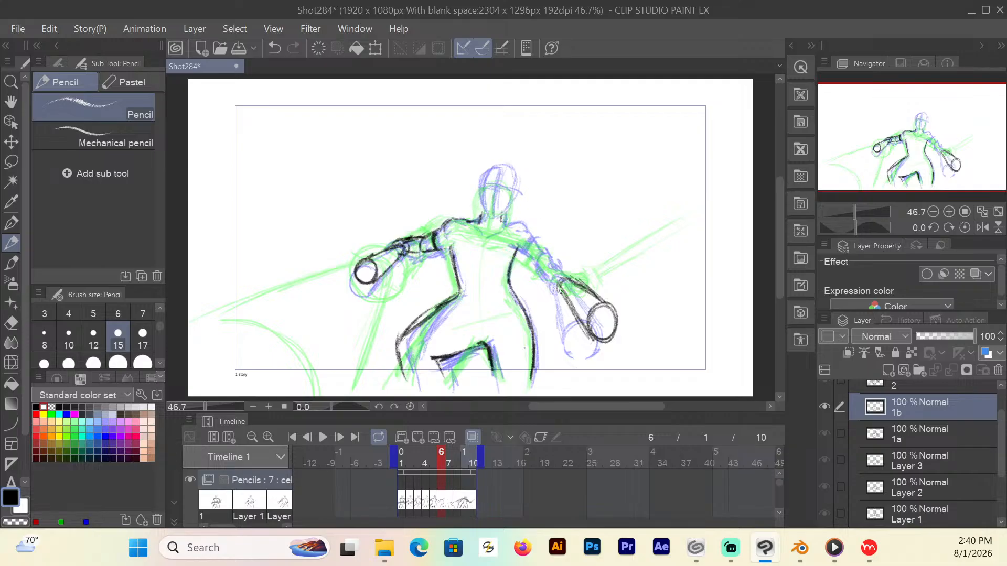
mouse_move(559, 293)
mouse_down()
mouse_move(570, 270)
mouse_move(552, 287)
mouse_move(557, 263)
mouse_move(547, 256)
mouse_move(547, 269)
mouse_move(538, 258)
mouse_move(548, 254)
mouse_up()
mouse_move(505, 218)
mouse_down()
mouse_move(568, 268)
mouse_move(522, 254)
mouse_up()
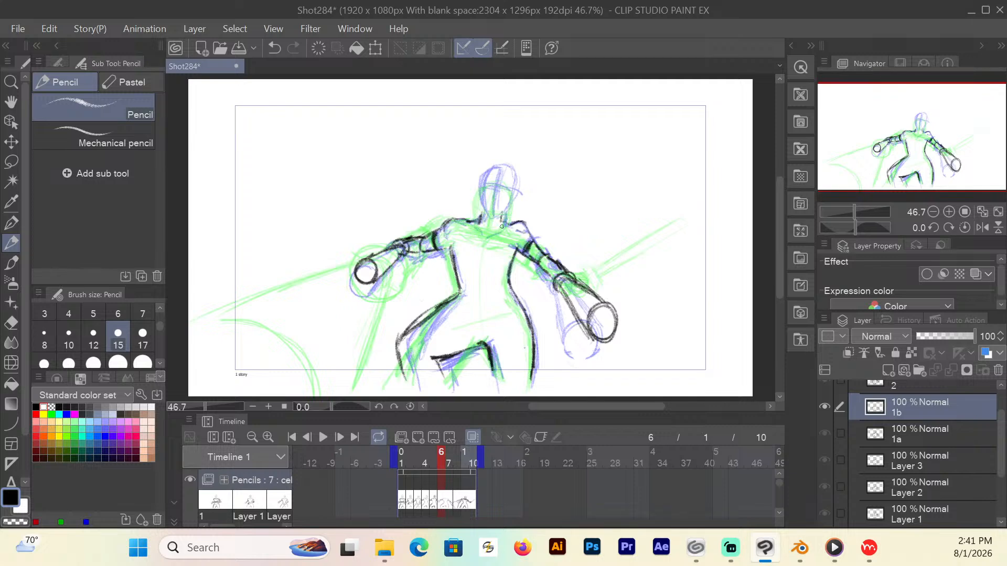
Draw the head on frame 6 with its neck and face guidelines, and touch up the torso and leg lines.
mouse_move(507, 228)
mouse_down()
mouse_move(470, 223)
mouse_move(481, 231)
mouse_move(498, 206)
mouse_move(500, 218)
mouse_move(507, 212)
mouse_move(483, 213)
mouse_move(478, 197)
mouse_move(492, 167)
mouse_move(508, 164)
mouse_move(512, 198)
mouse_move(506, 210)
mouse_move(485, 188)
mouse_move(493, 183)
mouse_move(512, 190)
mouse_move(504, 177)
mouse_move(491, 213)
mouse_up()
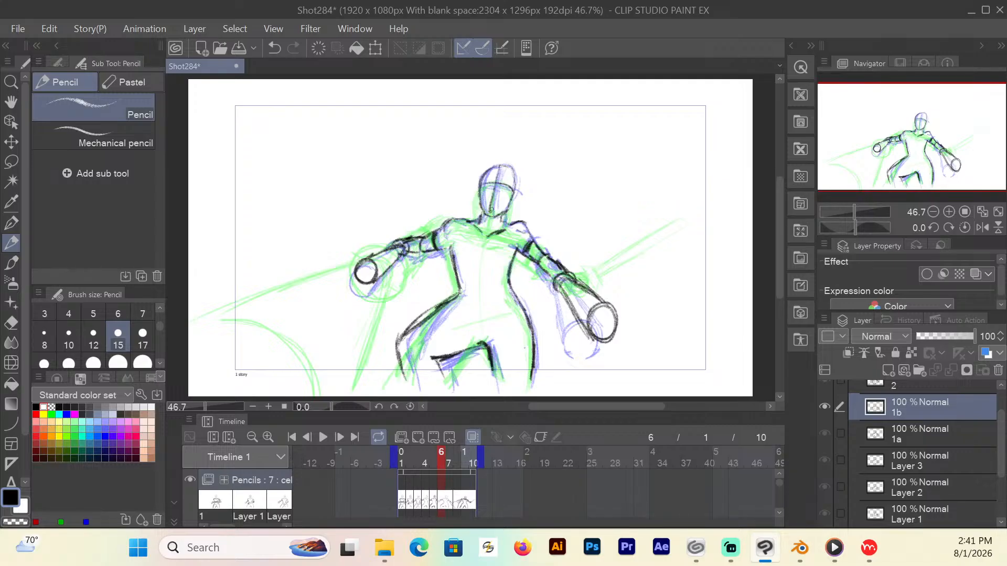
drag(497, 178, 491, 216)
drag(498, 185, 494, 198)
mouse_move(452, 248)
mouse_down()
mouse_move(441, 251)
mouse_move(451, 248)
mouse_move(460, 270)
mouse_move(507, 289)
mouse_move(525, 318)
mouse_move(531, 371)
mouse_up()
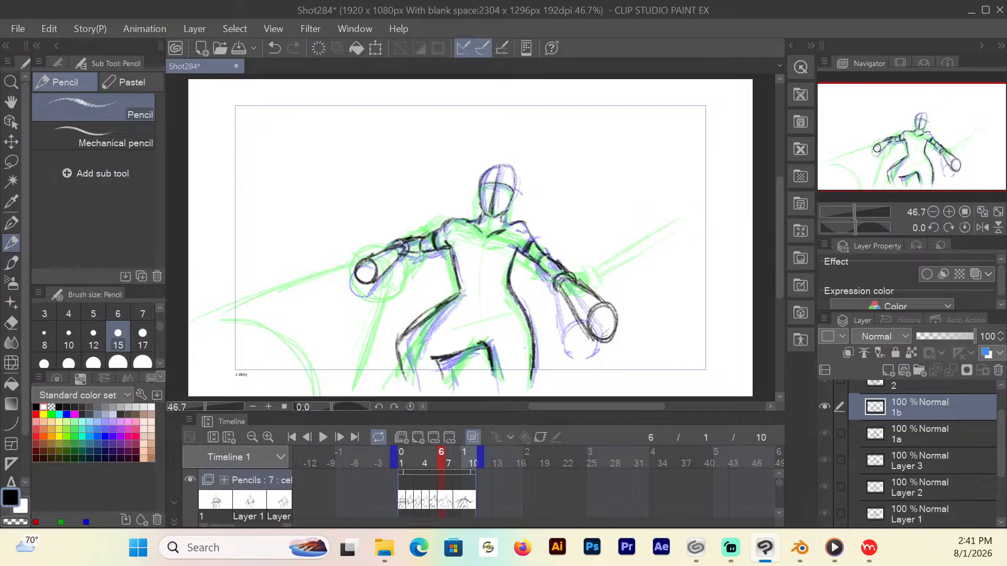
mouse_move(454, 264)
mouse_down()
mouse_move(459, 295)
mouse_move(411, 325)
mouse_move(403, 358)
mouse_move(406, 369)
mouse_move(442, 377)
mouse_up()
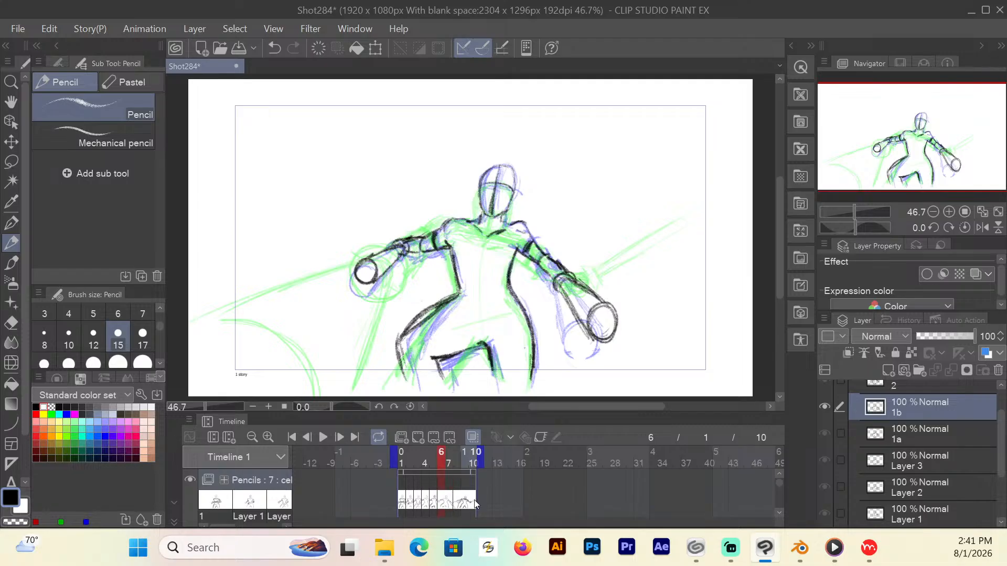
Check the key pose on frame 8 and add a new cel 1c at frame 7.
click(457, 461)
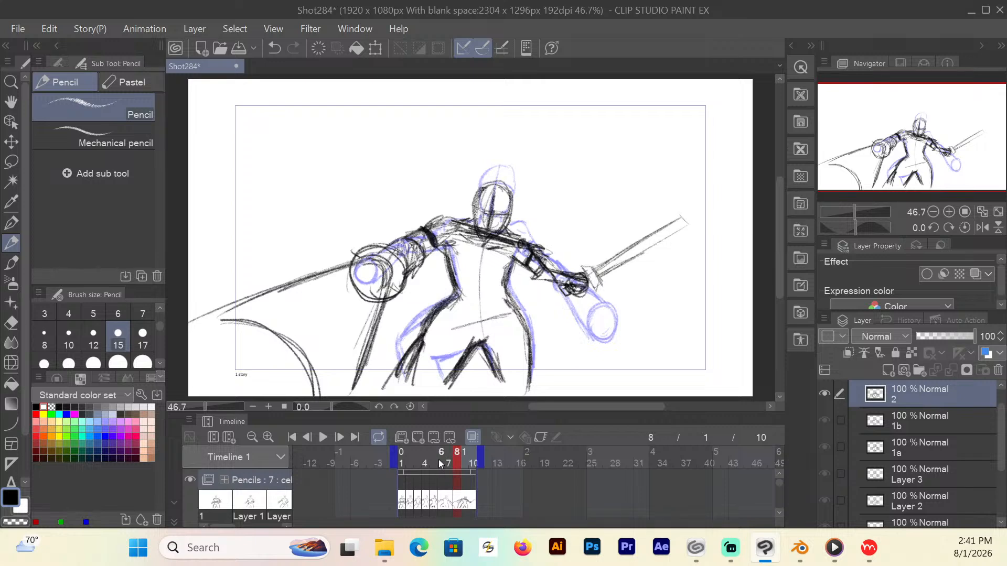
click(450, 464)
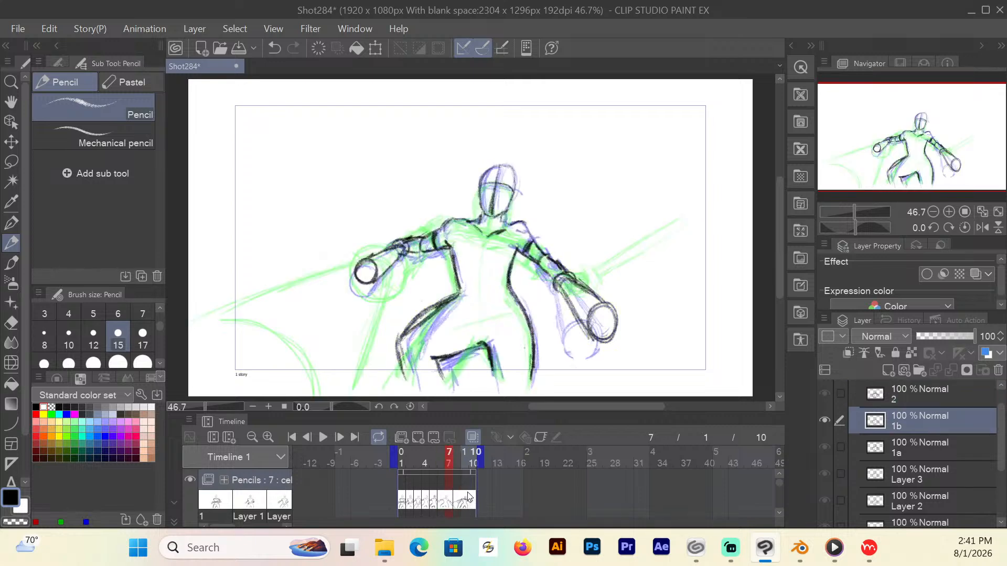
click(418, 437)
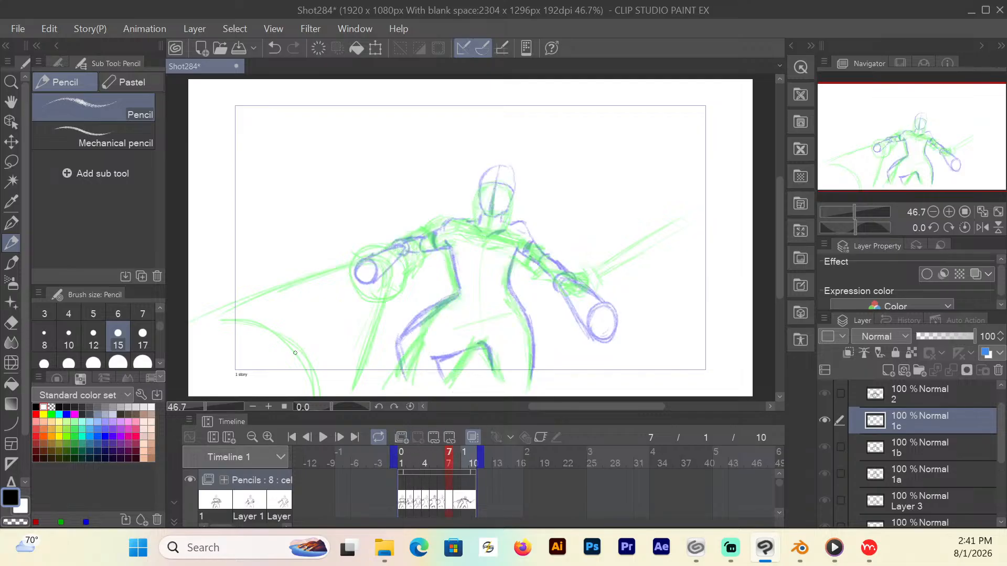
Draw a large circle in the lower foreground on frame 7 and join it to the raised arm's hand with two converging lines.
mouse_move(262, 360)
mouse_down()
mouse_move(305, 298)
mouse_move(333, 334)
mouse_move(310, 377)
mouse_move(265, 365)
mouse_move(254, 333)
mouse_move(275, 305)
mouse_move(307, 302)
mouse_move(330, 321)
mouse_move(335, 351)
mouse_move(303, 378)
mouse_up()
drag(292, 298, 367, 264)
mouse_move(339, 361)
mouse_down()
mouse_move(373, 292)
mouse_move(373, 270)
mouse_move(357, 261)
mouse_move(379, 284)
mouse_move(376, 265)
mouse_up()
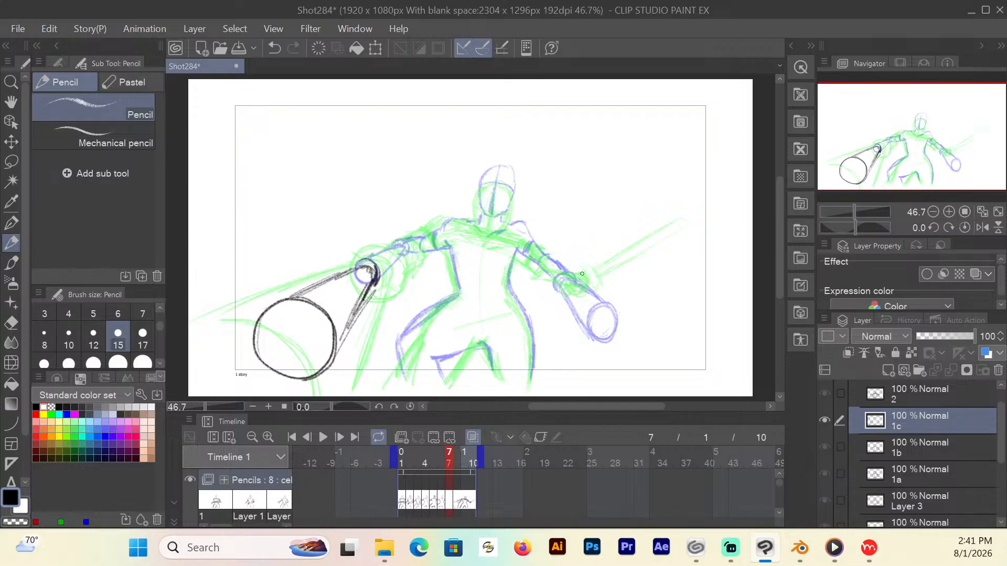
mouse_move(577, 276)
mouse_down()
mouse_move(670, 263)
mouse_move(586, 280)
mouse_move(670, 285)
mouse_move(645, 292)
mouse_move(598, 288)
mouse_move(583, 275)
mouse_move(676, 265)
mouse_move(641, 289)
mouse_move(660, 288)
mouse_up()
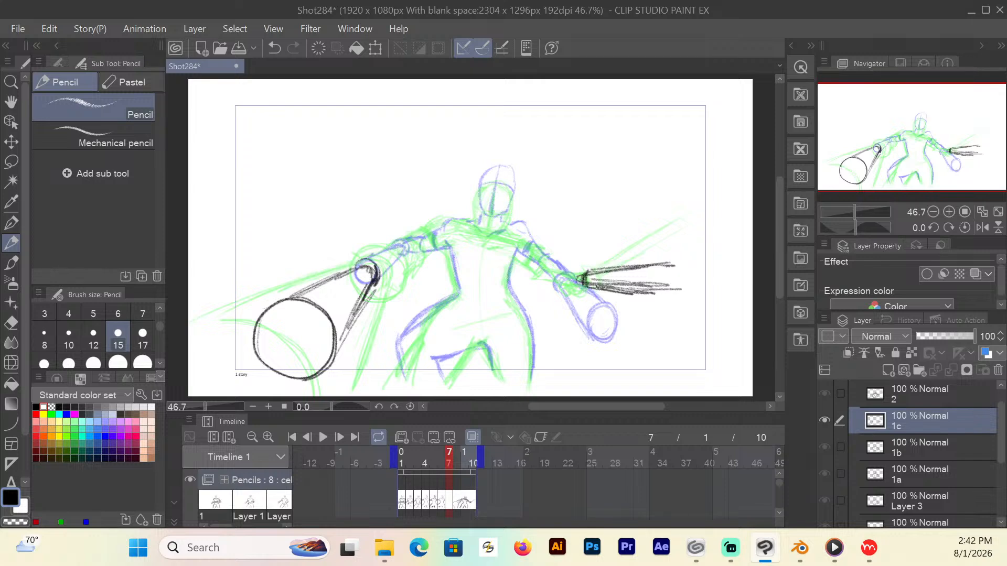
click(11, 323)
mouse_move(644, 266)
mouse_down()
mouse_move(671, 255)
mouse_move(627, 268)
mouse_move(605, 303)
mouse_move(692, 251)
mouse_move(692, 222)
mouse_up()
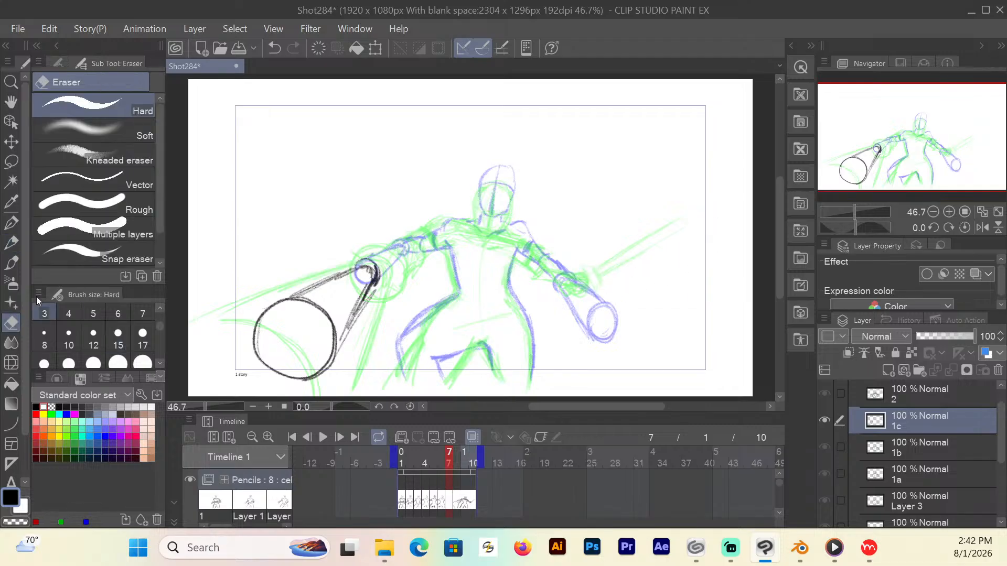
Pencil the far hand's outstretched sword with its guard, and the shoulder, banded upper arm and forearm leading to its grip.
click(11, 243)
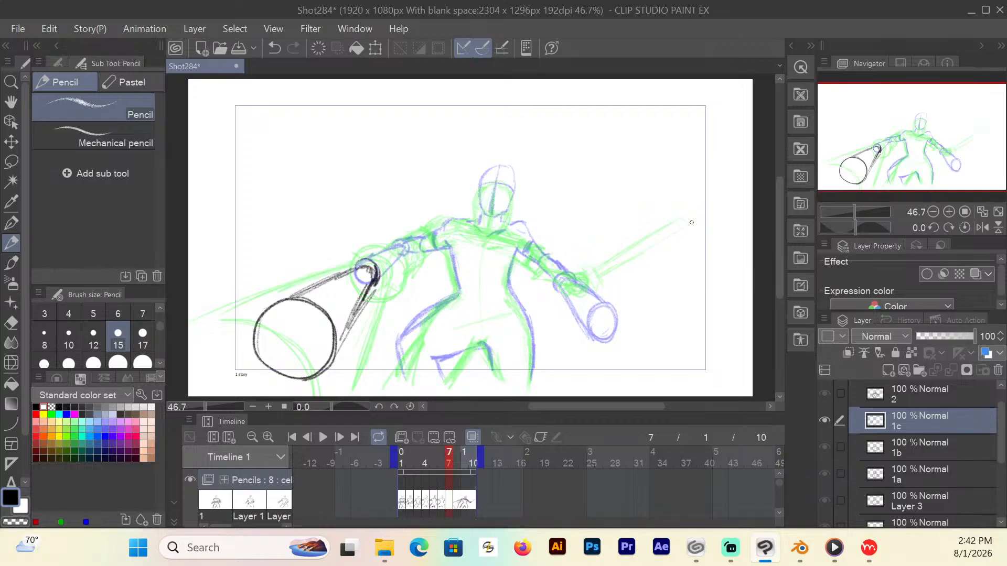
mouse_move(591, 278)
mouse_down()
mouse_move(687, 241)
mouse_move(695, 251)
mouse_move(690, 241)
mouse_move(693, 256)
mouse_move(614, 283)
mouse_move(596, 287)
mouse_move(594, 276)
mouse_move(601, 290)
mouse_move(583, 270)
mouse_move(603, 295)
mouse_move(581, 274)
mouse_up()
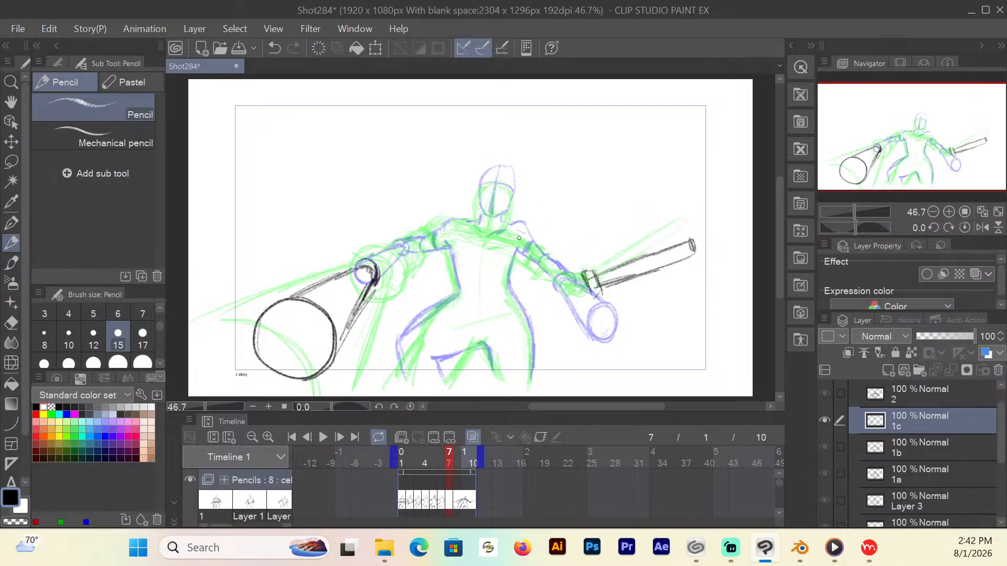
mouse_move(509, 231)
mouse_down()
mouse_move(545, 259)
mouse_move(536, 270)
mouse_move(552, 263)
mouse_up()
mouse_move(566, 272)
mouse_down()
mouse_move(581, 295)
mouse_move(569, 294)
mouse_move(566, 275)
mouse_move(570, 285)
mouse_move(589, 282)
mouse_move(570, 287)
mouse_move(593, 291)
mouse_move(567, 287)
mouse_move(571, 299)
mouse_move(574, 282)
mouse_move(569, 288)
mouse_move(529, 263)
mouse_up()
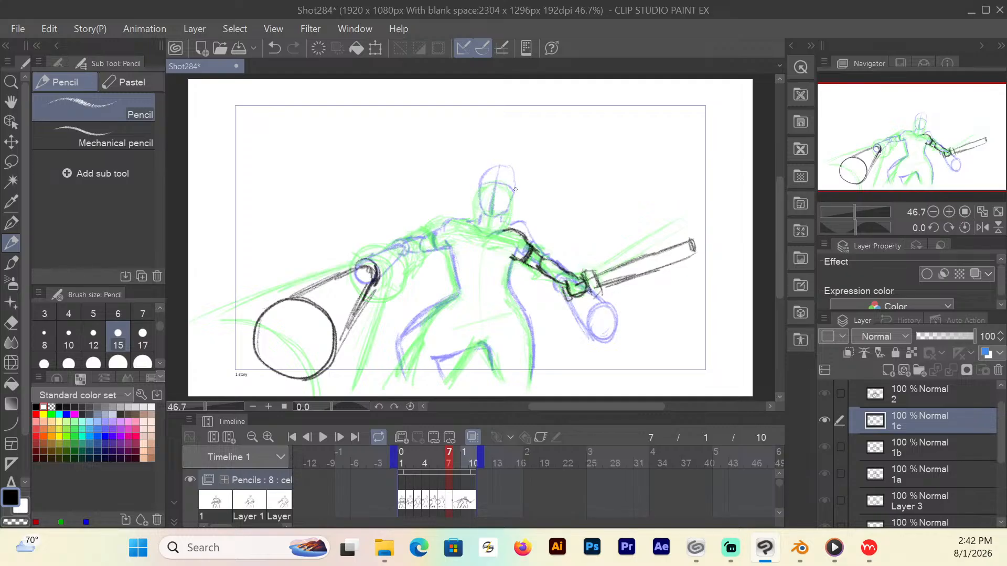
Draw the frame 7 head between the two onion-skin heads, with crossed face guidelines and the neck.
mouse_move(482, 190)
mouse_down()
mouse_move(509, 183)
mouse_move(513, 200)
mouse_move(483, 237)
mouse_move(471, 203)
mouse_move(497, 173)
mouse_move(506, 189)
mouse_move(497, 171)
mouse_move(484, 236)
mouse_move(505, 214)
mouse_move(489, 197)
mouse_move(475, 216)
mouse_move(506, 179)
mouse_move(511, 197)
mouse_move(492, 232)
mouse_move(494, 172)
mouse_move(469, 217)
mouse_move(484, 227)
mouse_move(510, 191)
mouse_move(507, 175)
mouse_move(499, 174)
mouse_move(500, 221)
mouse_move(485, 237)
mouse_move(505, 195)
mouse_up()
click(11, 323)
click(11, 223)
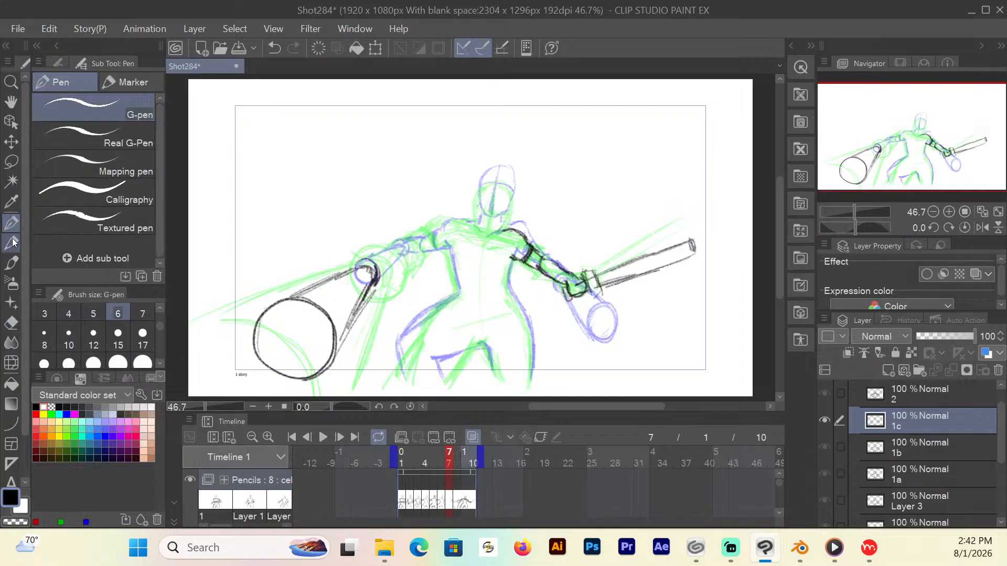
click(11, 242)
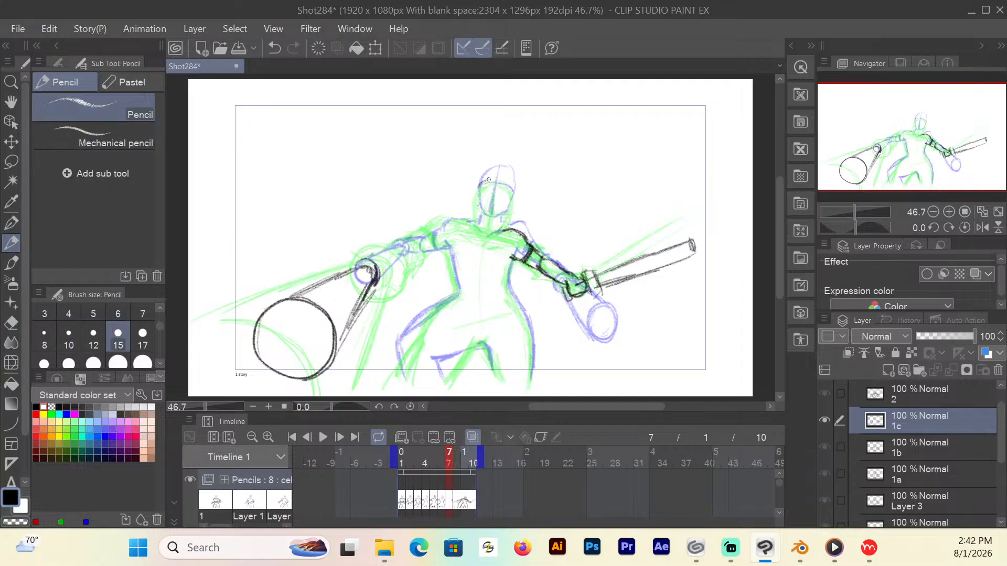
mouse_move(488, 180)
mouse_down()
mouse_move(509, 182)
mouse_move(510, 200)
mouse_move(505, 221)
mouse_move(483, 229)
mouse_move(482, 182)
mouse_move(487, 219)
mouse_move(477, 201)
mouse_move(508, 210)
mouse_move(497, 187)
mouse_move(493, 210)
mouse_move(500, 184)
mouse_move(500, 232)
mouse_up()
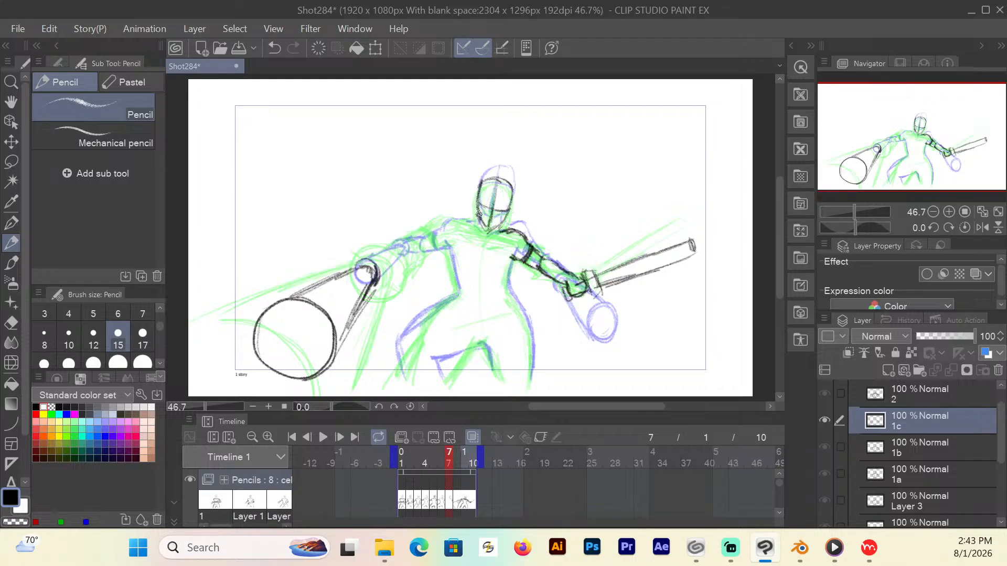
Draw the near arm's hand, its shoulder and banded upper arm, and the torso side on down the outer leg on frame 7.
drag(360, 260, 375, 283)
mouse_move(481, 223)
mouse_down()
mouse_move(418, 232)
mouse_move(450, 242)
mouse_move(421, 234)
mouse_move(421, 246)
mouse_move(413, 234)
mouse_move(388, 245)
mouse_move(411, 258)
mouse_move(404, 246)
mouse_move(374, 248)
mouse_up()
mouse_move(435, 226)
mouse_down()
mouse_move(466, 238)
mouse_move(453, 227)
mouse_move(462, 216)
mouse_move(475, 234)
mouse_move(501, 239)
mouse_move(484, 238)
mouse_move(491, 243)
mouse_move(453, 273)
mouse_move(458, 291)
mouse_move(408, 353)
mouse_up()
drag(426, 318, 400, 363)
drag(424, 320, 398, 369)
drag(457, 289, 422, 326)
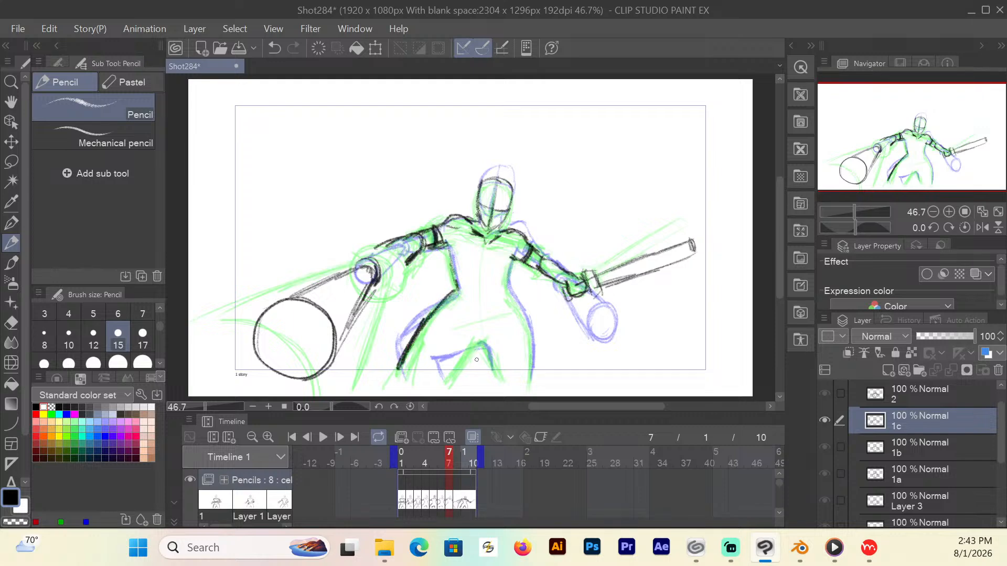
Draw the inner contours of both legs and the opposite torso side continuing down the other outer leg.
mouse_move(477, 343)
mouse_down()
mouse_move(441, 381)
mouse_move(392, 378)
mouse_up()
drag(478, 344, 495, 381)
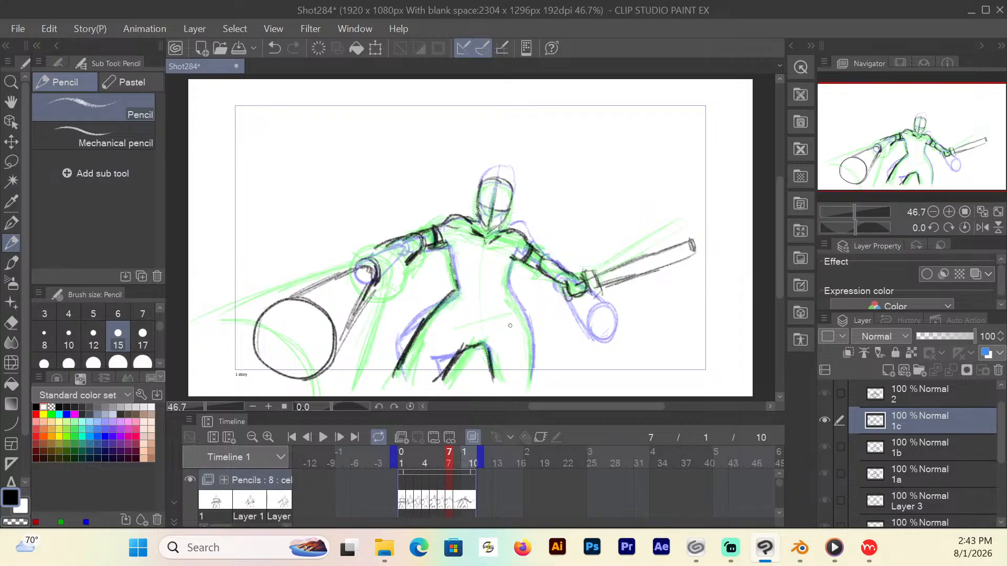
drag(514, 256, 526, 389)
Draw the near forearm and its elbow on frame 7, and erase the stray lines around the elbow.
mouse_move(380, 264)
mouse_down()
mouse_move(357, 267)
mouse_move(363, 256)
mouse_move(380, 265)
mouse_move(430, 223)
mouse_move(379, 261)
mouse_move(363, 255)
mouse_move(381, 274)
mouse_move(422, 234)
mouse_move(381, 251)
mouse_move(423, 242)
mouse_move(400, 262)
mouse_move(369, 256)
mouse_move(389, 261)
mouse_move(383, 268)
mouse_move(365, 255)
mouse_up()
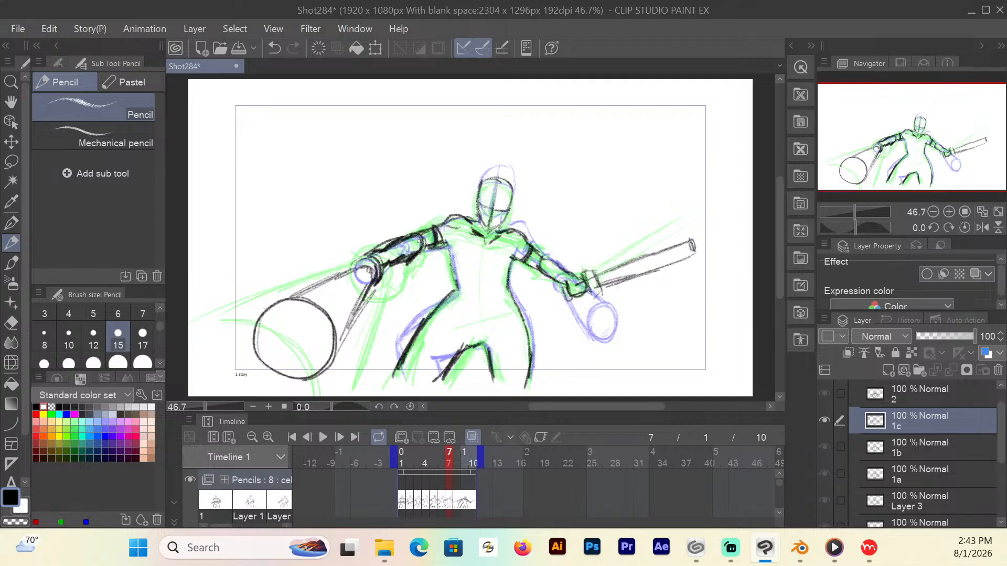
mouse_move(418, 236)
mouse_down()
mouse_move(411, 253)
mouse_move(414, 238)
mouse_up()
click(11, 324)
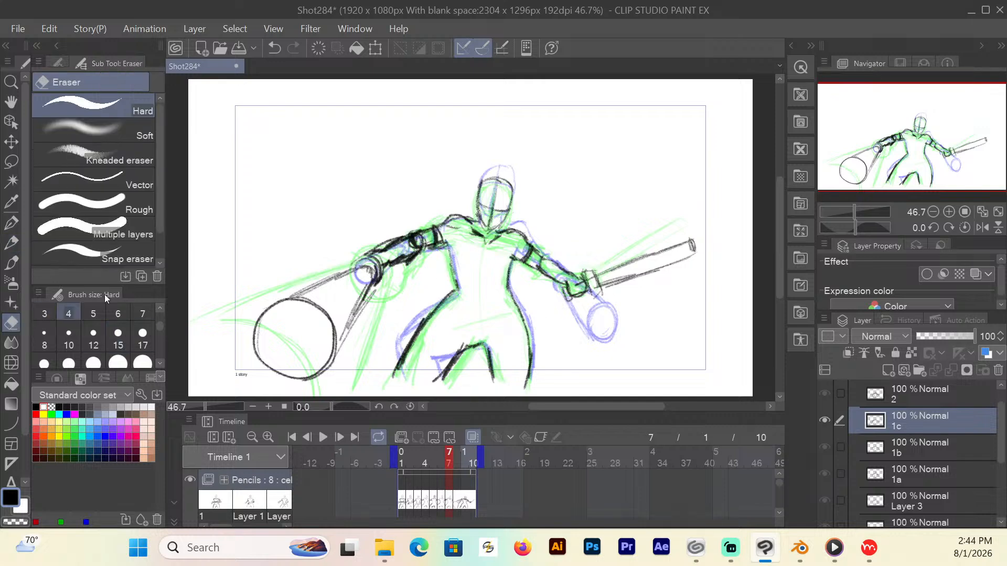
drag(426, 242, 423, 238)
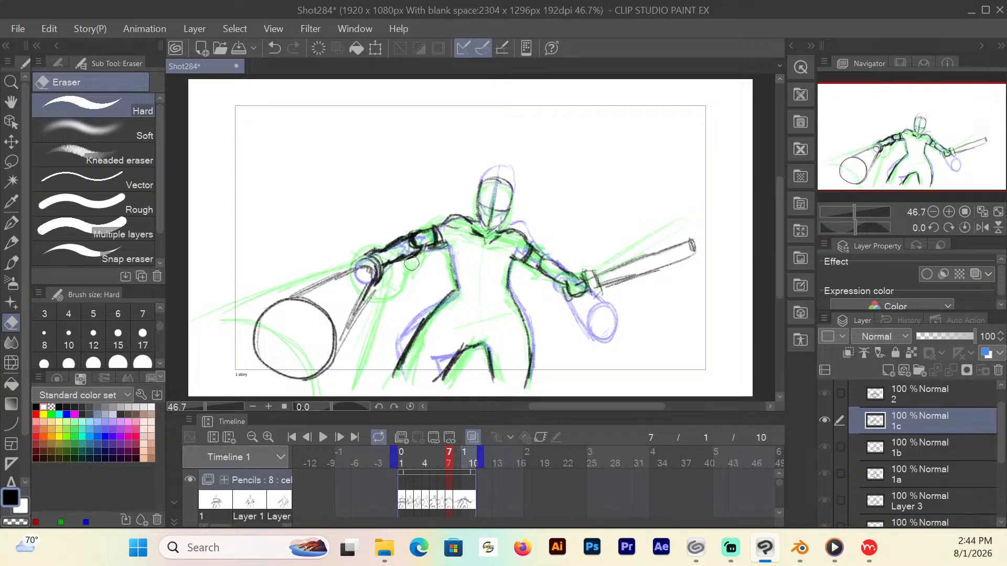
Turn off onion skin and play the animation from the first frame.
click(472, 437)
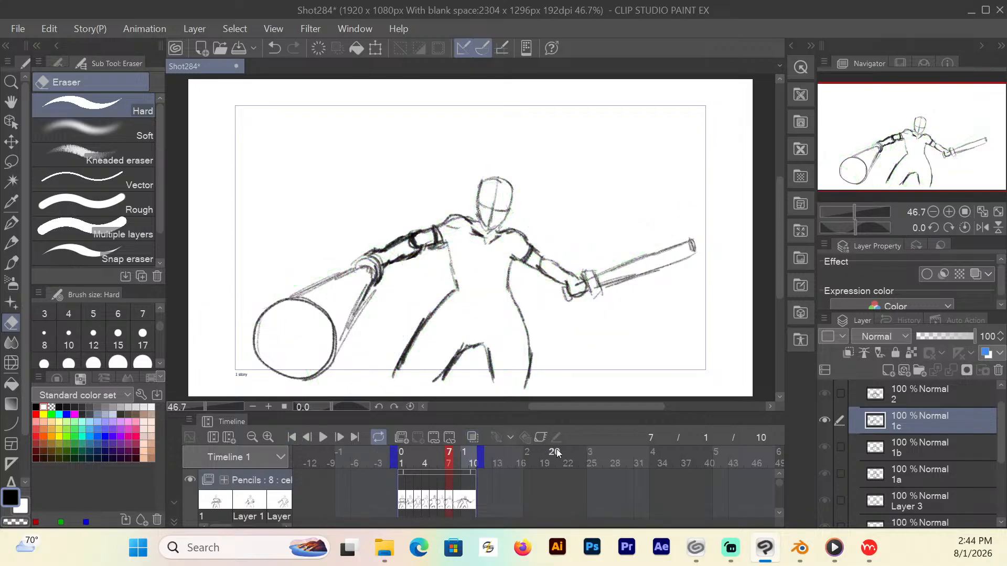
click(295, 439)
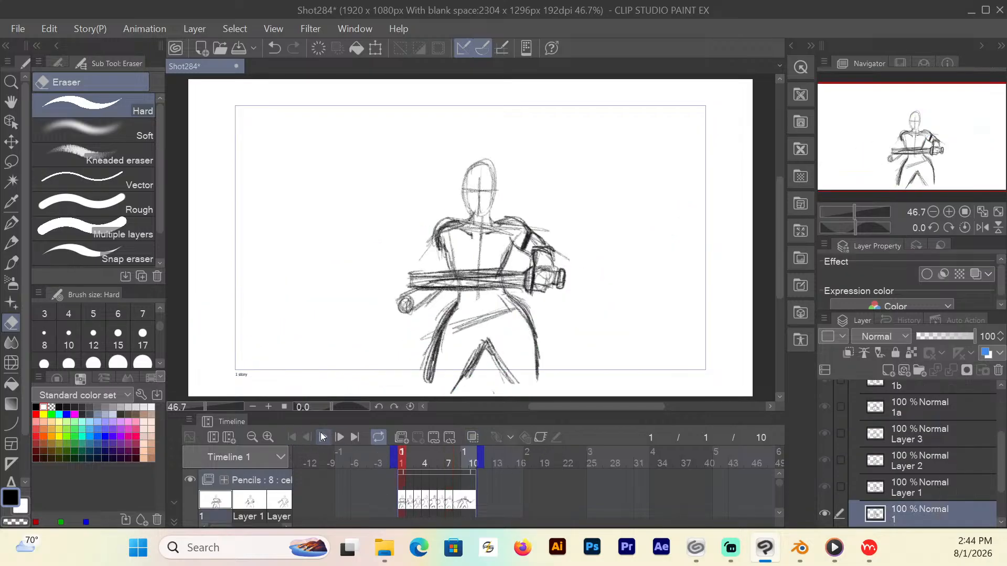
click(323, 437)
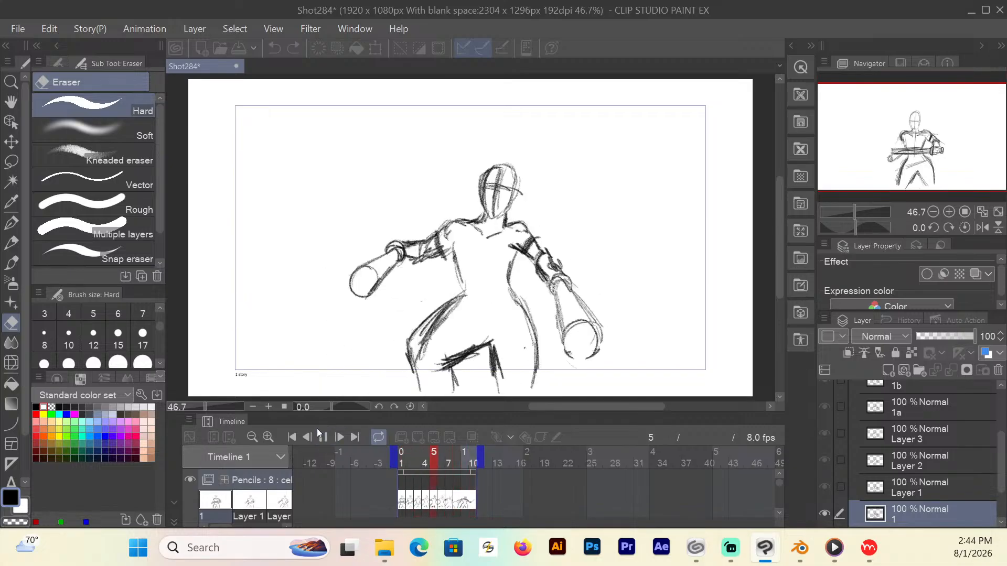
click(324, 437)
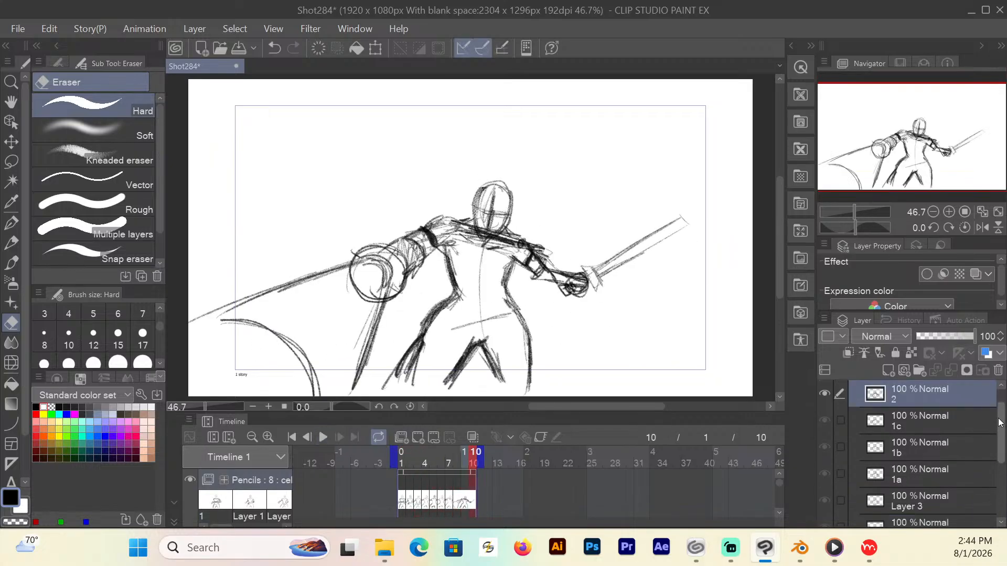
Collapse the Pencils folder, show the Shot284BG background layer and play the animation over it from frame 1.
scroll(1001, 437, up, 1)
click(854, 394)
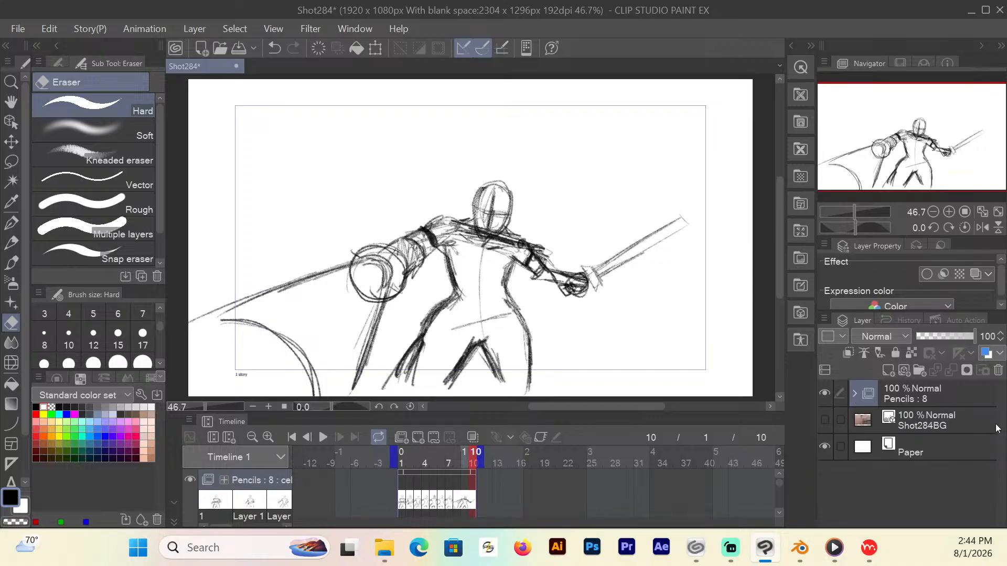
click(909, 422)
click(824, 422)
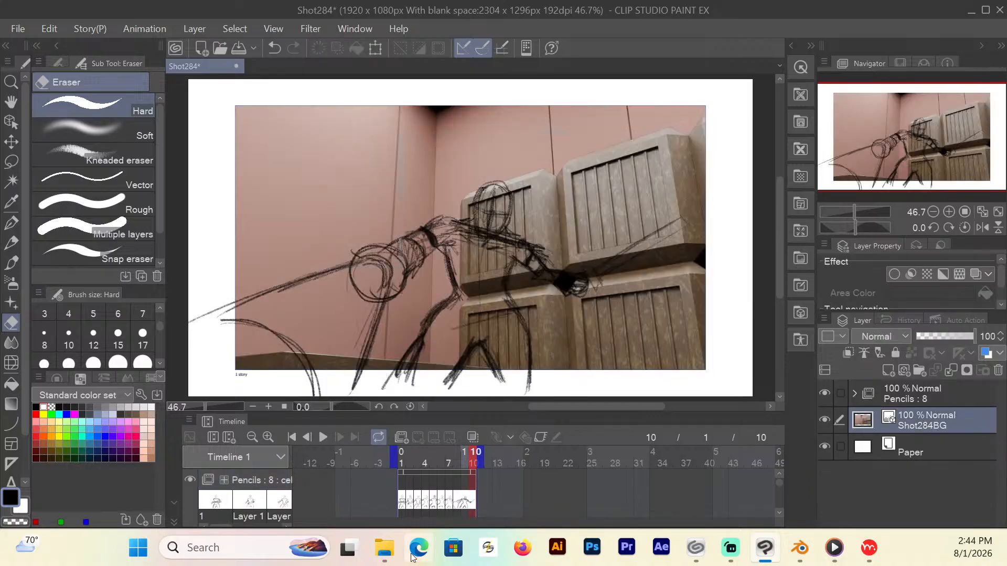
click(297, 438)
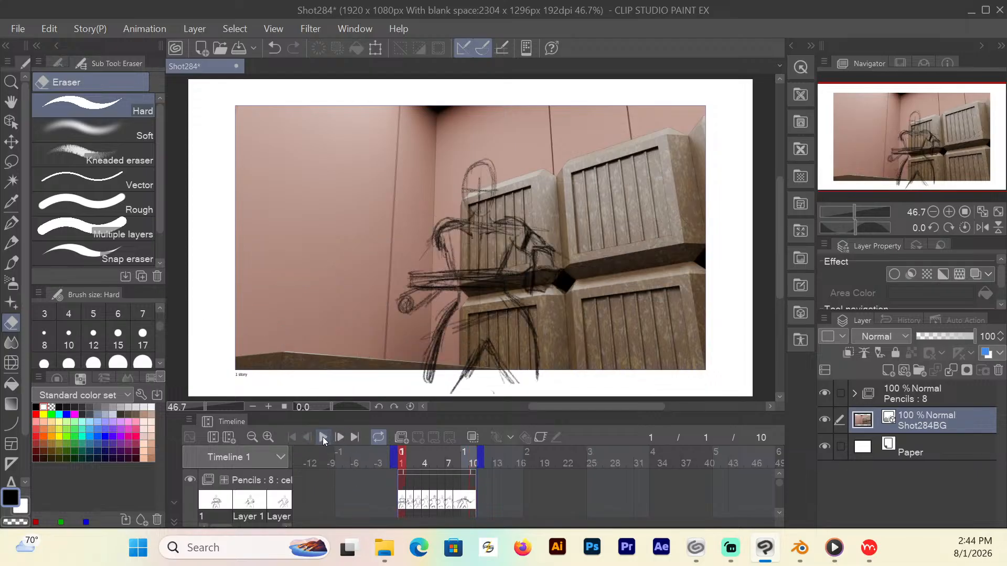
click(323, 436)
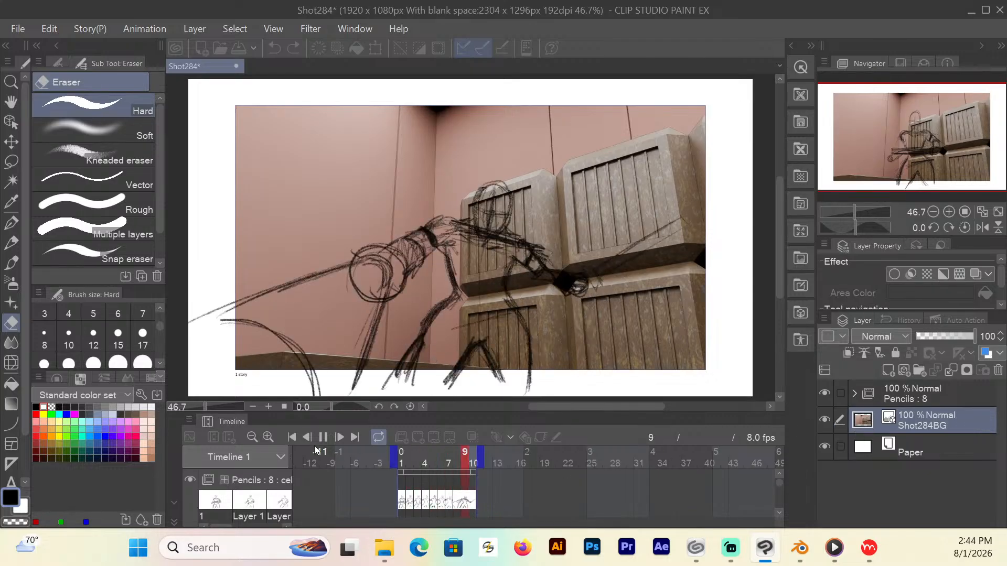
click(330, 435)
Hide the Shot284BG layer and return to frame 1 with the Pencils folder selected.
click(825, 420)
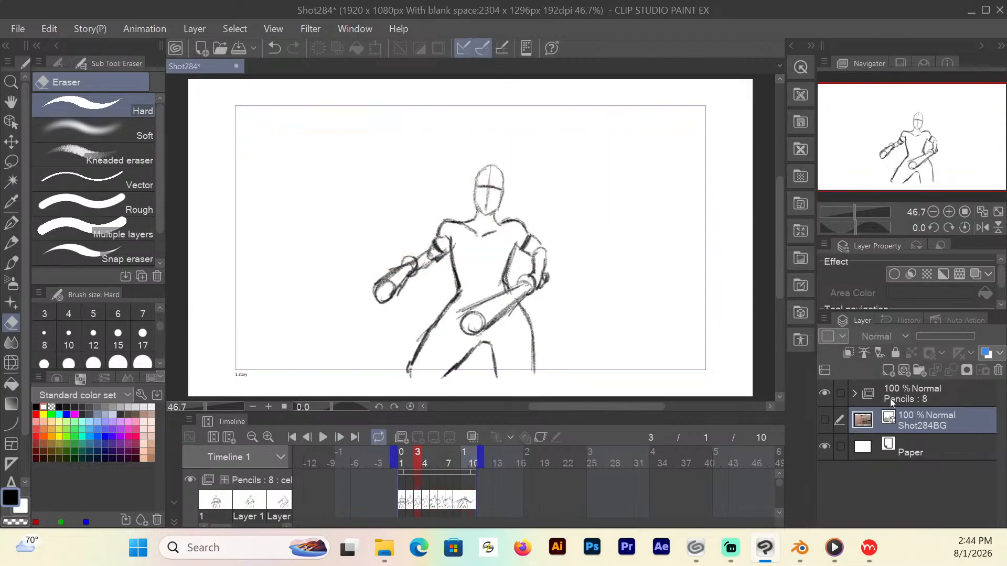
click(924, 400)
click(401, 459)
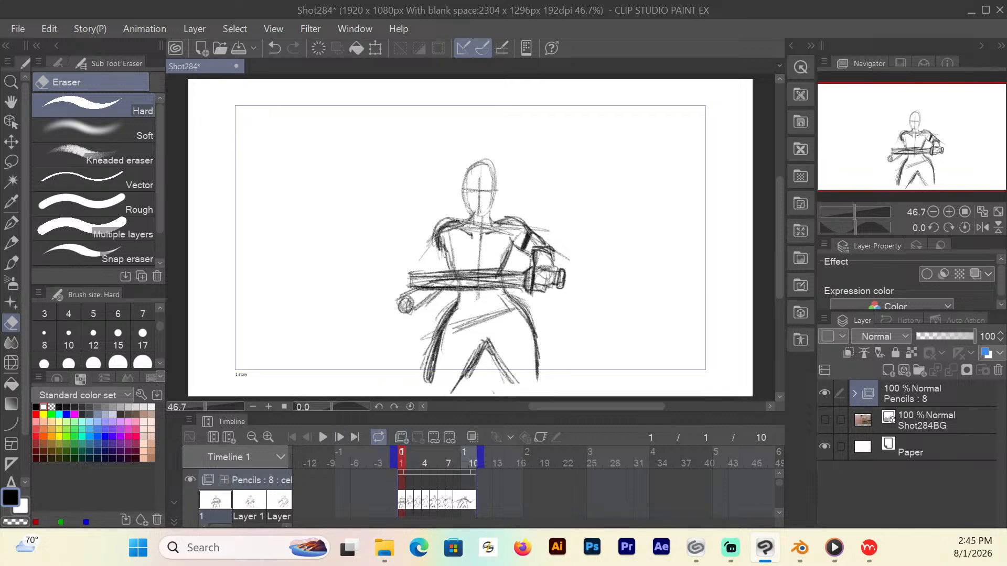
click(731, 548)
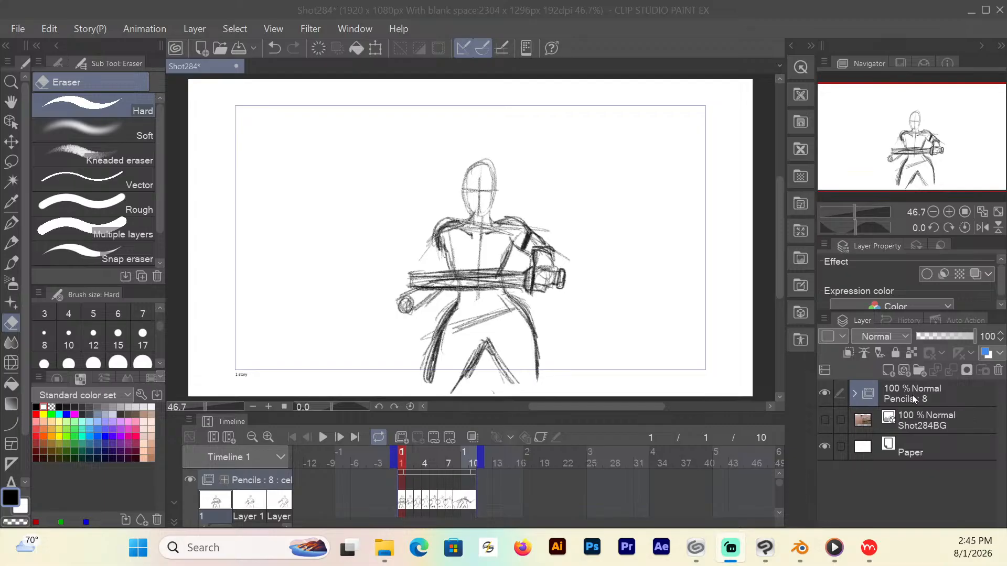
Expand the Pencils folder and select the Layer 1 cel on frame 2, shifting the canvas view.
click(853, 395)
scroll(914, 425, down, 5)
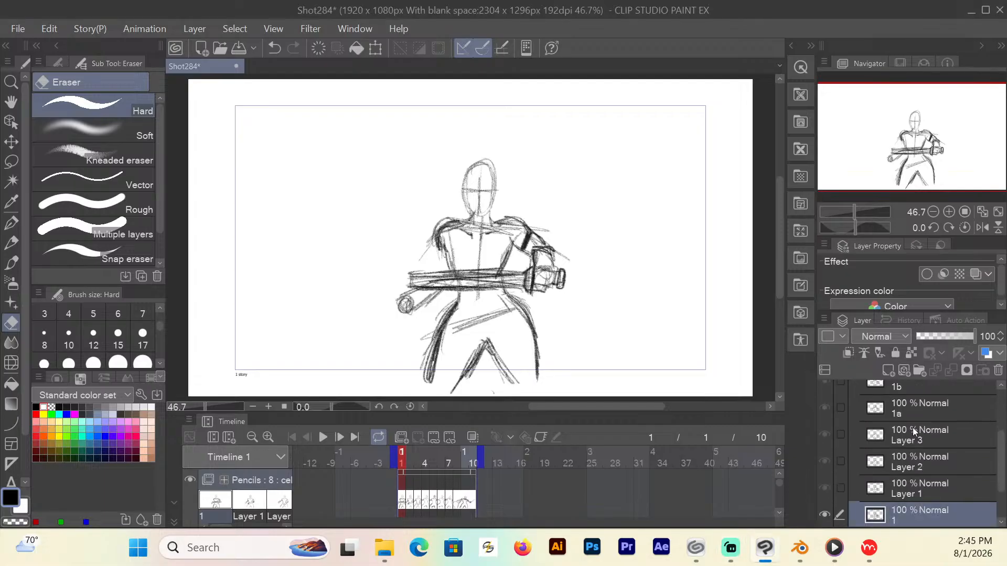
click(920, 444)
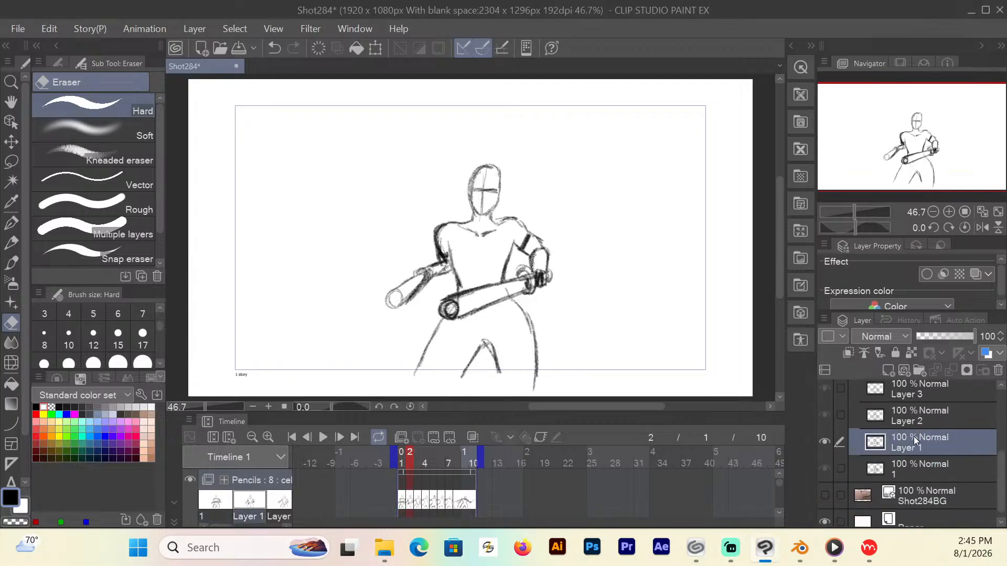
click(11, 82)
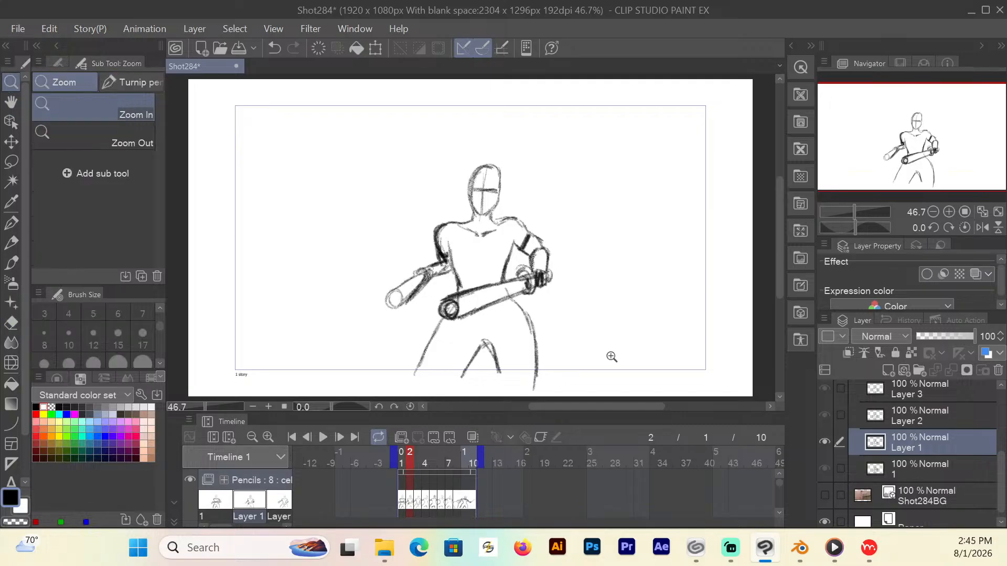
drag(778, 219, 778, 205)
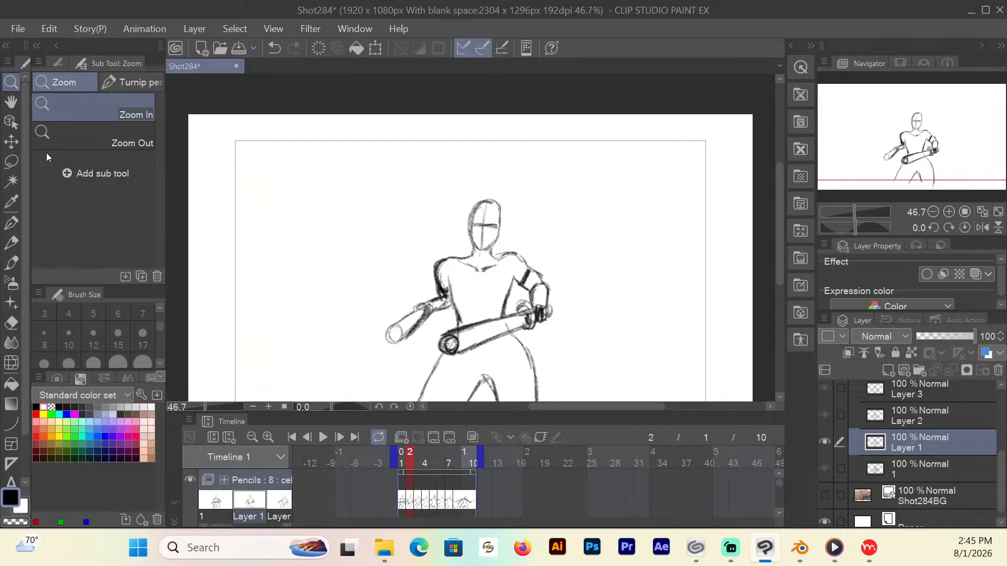
click(867, 553)
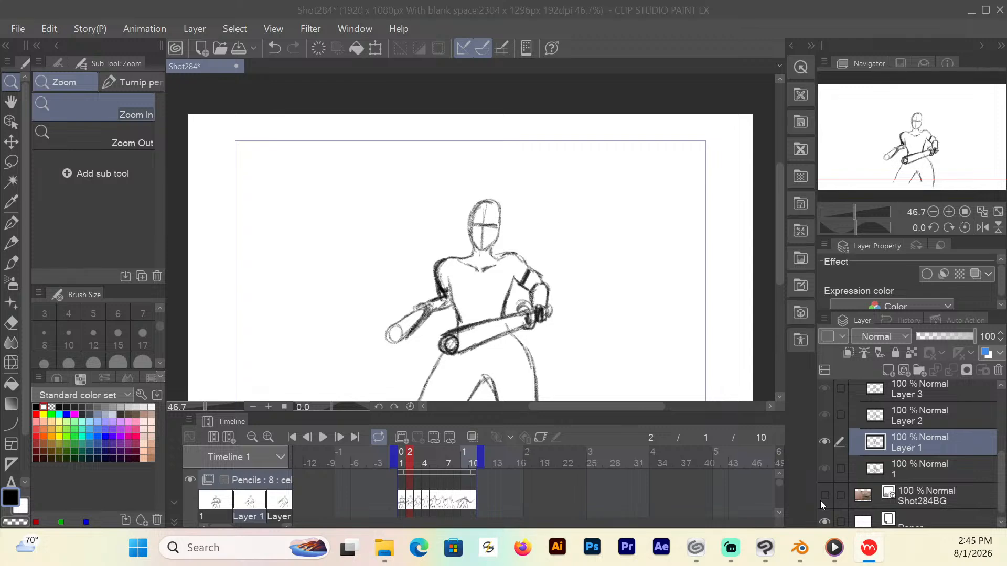
Pencil the chest contours and a neck line onto the figure on frame 2 (cel Layer 1).
click(11, 83)
drag(490, 273, 508, 260)
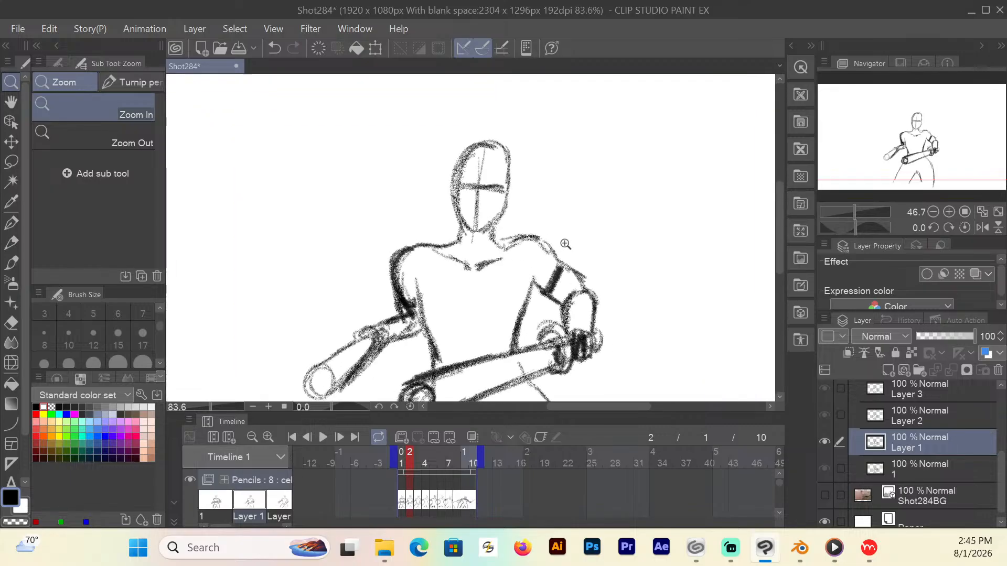
drag(776, 212, 777, 232)
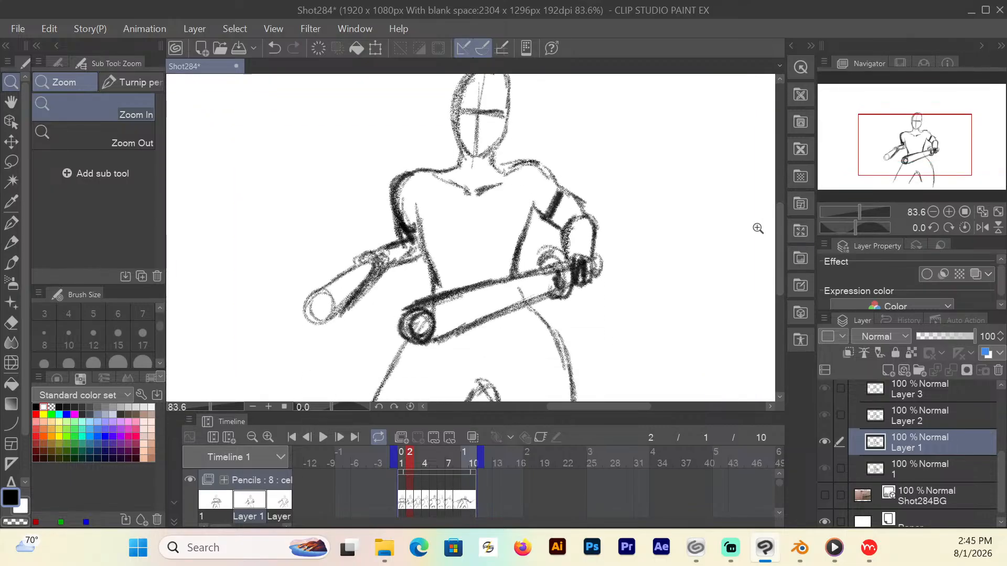
click(11, 242)
mouse_move(414, 199)
mouse_down()
mouse_move(429, 252)
mouse_move(451, 236)
mouse_move(442, 245)
mouse_move(452, 252)
mouse_move(467, 241)
mouse_move(435, 256)
mouse_move(407, 228)
mouse_move(420, 190)
mouse_up()
mouse_move(450, 246)
mouse_down()
mouse_move(466, 227)
mouse_move(468, 243)
mouse_move(495, 255)
mouse_move(516, 239)
mouse_move(527, 195)
mouse_move(516, 231)
mouse_move(490, 248)
mouse_move(464, 229)
mouse_move(471, 220)
mouse_up()
mouse_move(467, 244)
mouse_down()
mouse_move(503, 253)
mouse_move(485, 249)
mouse_up()
mouse_move(456, 158)
mouse_down()
mouse_move(497, 167)
mouse_move(454, 163)
mouse_up()
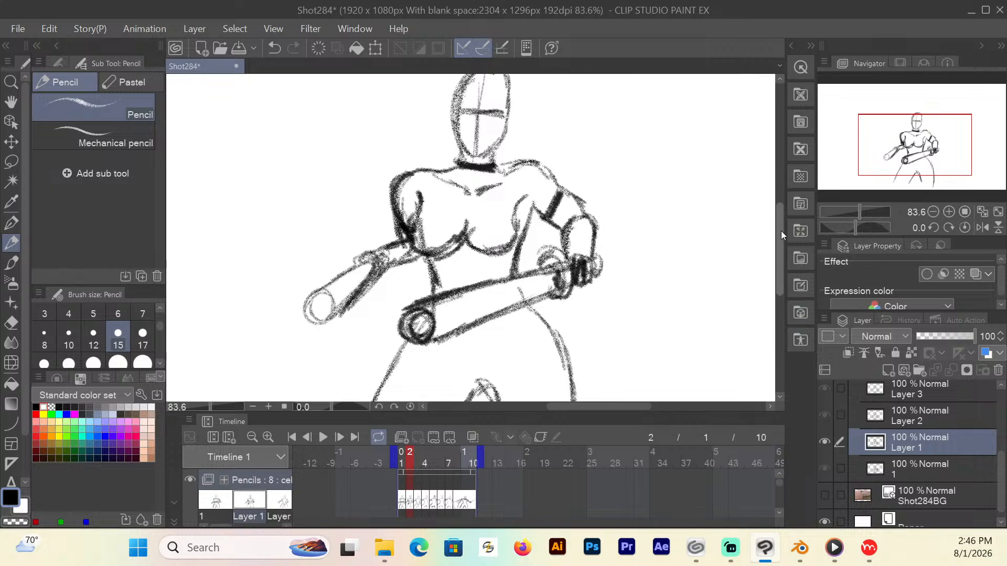
Sketch the V-shaped pelvis line below the sword on frame 2 and touch up the arm and chest lines.
scroll(780, 236, down, 4)
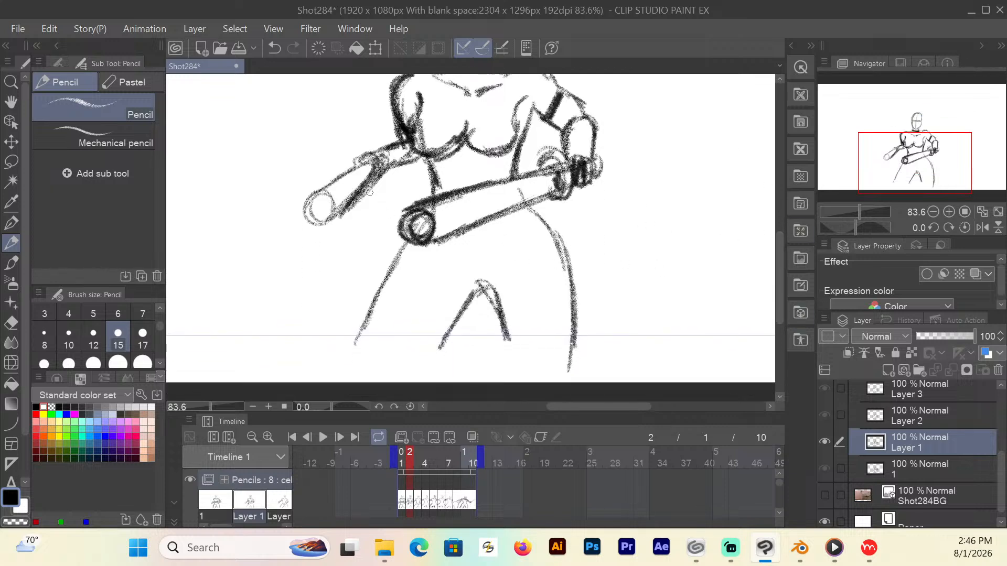
mouse_move(374, 158)
mouse_down()
mouse_move(363, 152)
mouse_move(386, 158)
mouse_move(381, 173)
mouse_move(366, 147)
mouse_up()
drag(536, 203, 505, 244)
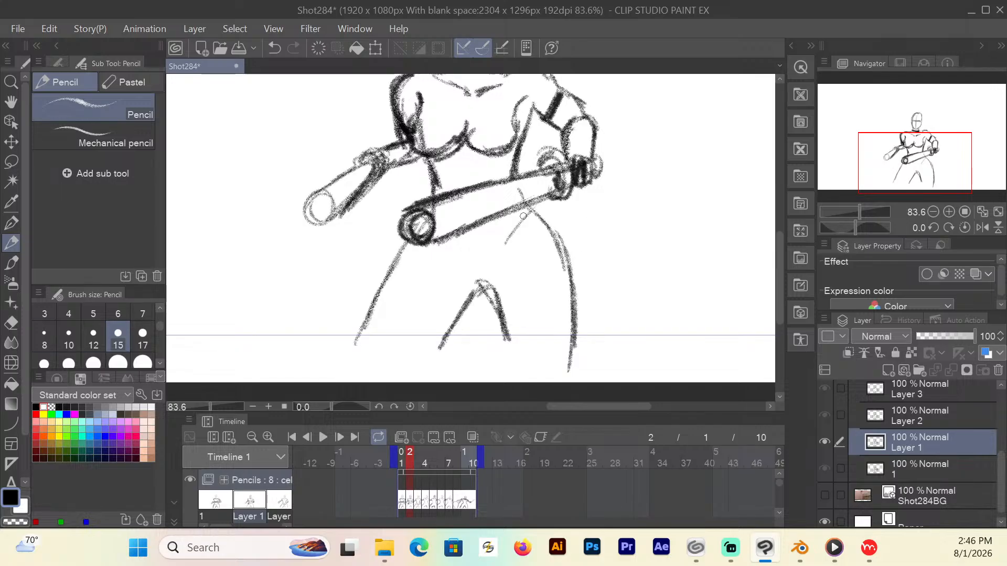
mouse_move(529, 209)
mouse_down()
mouse_move(474, 264)
mouse_move(445, 228)
mouse_up()
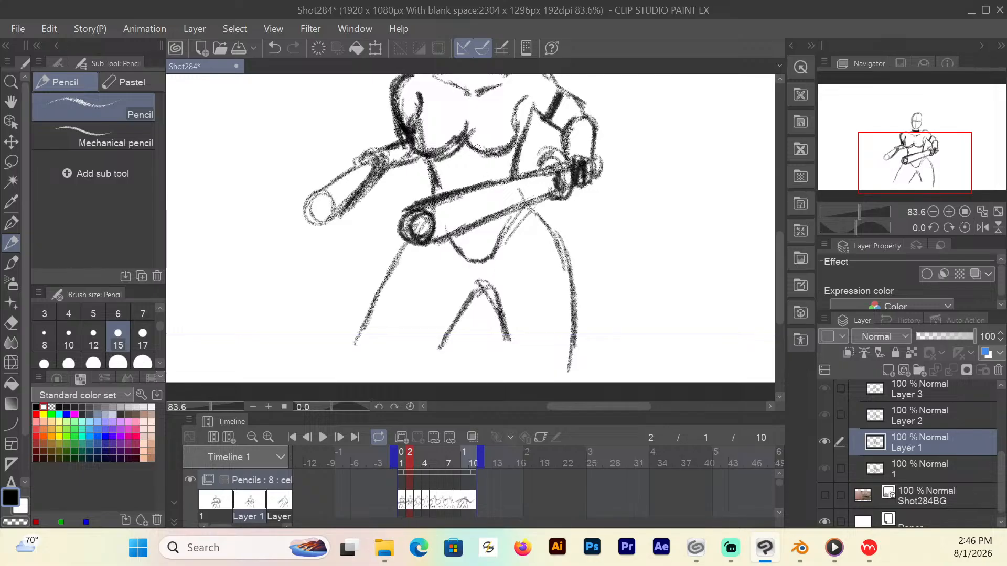
drag(473, 141, 462, 122)
Turn on onion skin at frame 1 and pencil matching chest contours onto its figure.
click(400, 463)
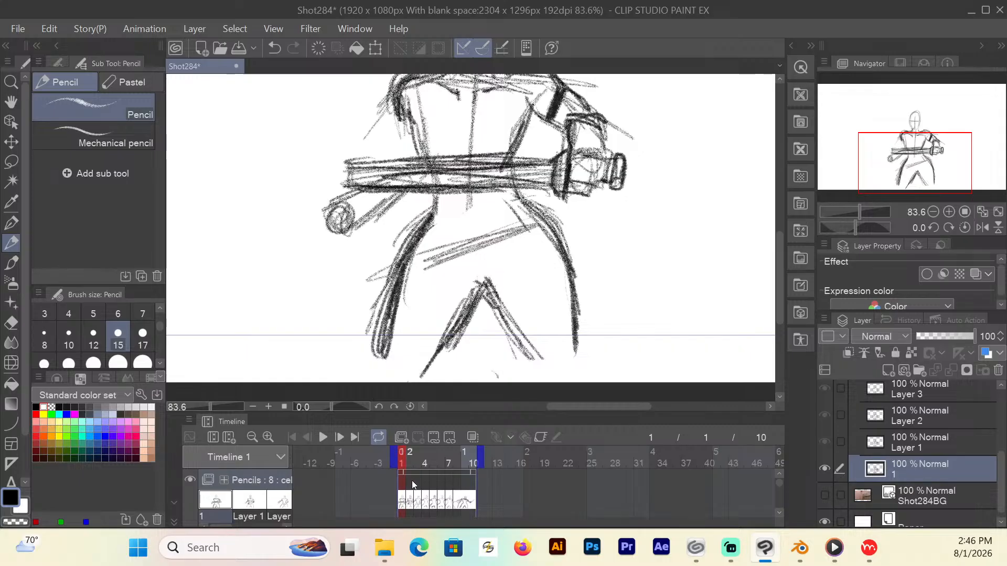
click(472, 437)
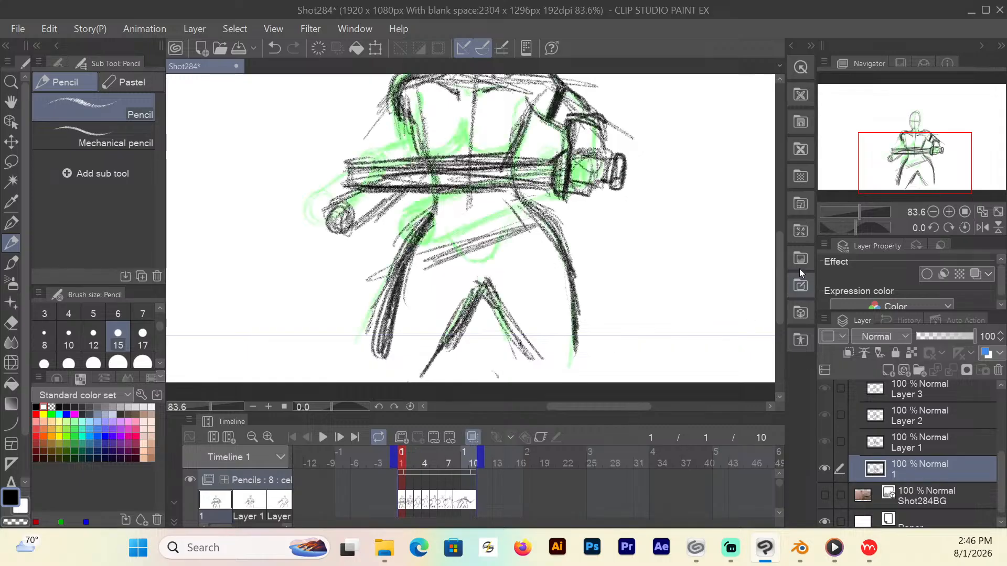
drag(777, 258, 778, 235)
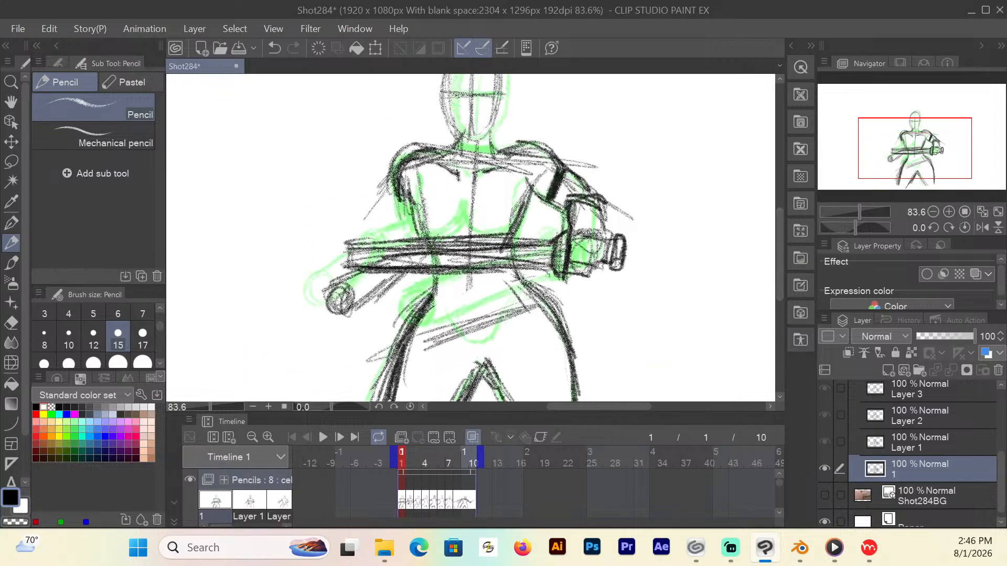
mouse_move(413, 182)
mouse_down()
mouse_move(409, 222)
mouse_move(431, 239)
mouse_move(468, 206)
mouse_up()
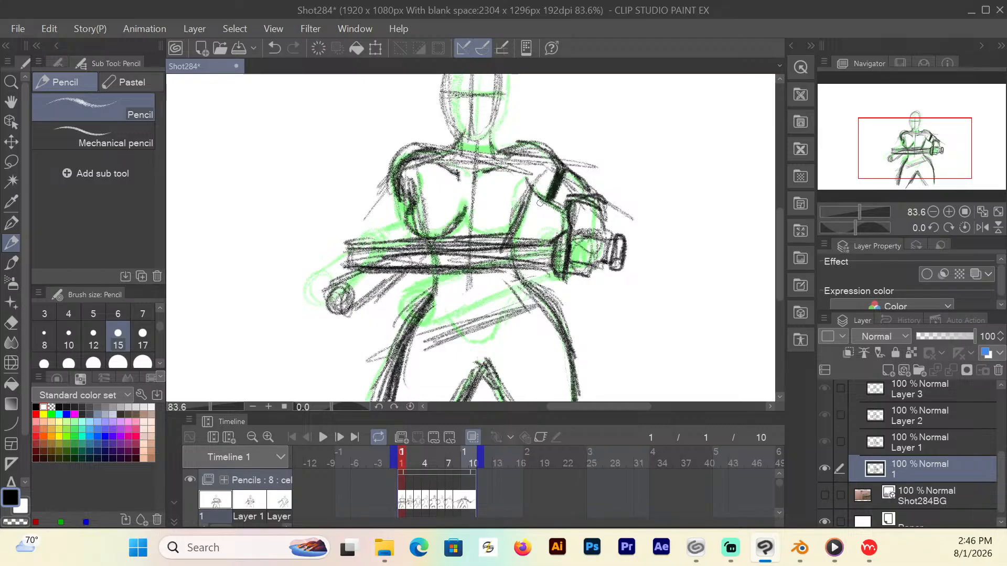
mouse_move(531, 174)
mouse_down()
mouse_move(513, 220)
mouse_move(474, 230)
mouse_move(464, 210)
mouse_move(504, 230)
mouse_move(527, 172)
mouse_up()
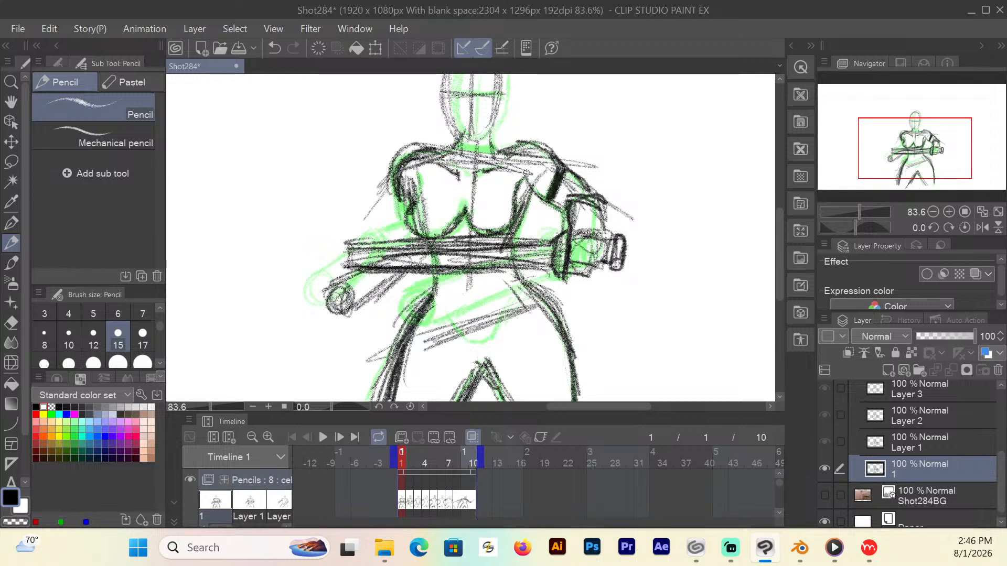
Add the neck line and the V-shaped pelvis line to the figure on frame 1.
mouse_move(458, 144)
mouse_down()
mouse_move(493, 151)
mouse_move(458, 151)
mouse_move(480, 148)
mouse_up()
drag(506, 282, 526, 313)
mouse_move(521, 278)
mouse_down()
mouse_move(491, 338)
mouse_move(509, 297)
mouse_move(472, 342)
mouse_move(432, 279)
mouse_up()
mouse_move(470, 340)
mouse_down()
mouse_move(493, 336)
mouse_move(492, 325)
mouse_move(469, 342)
mouse_up()
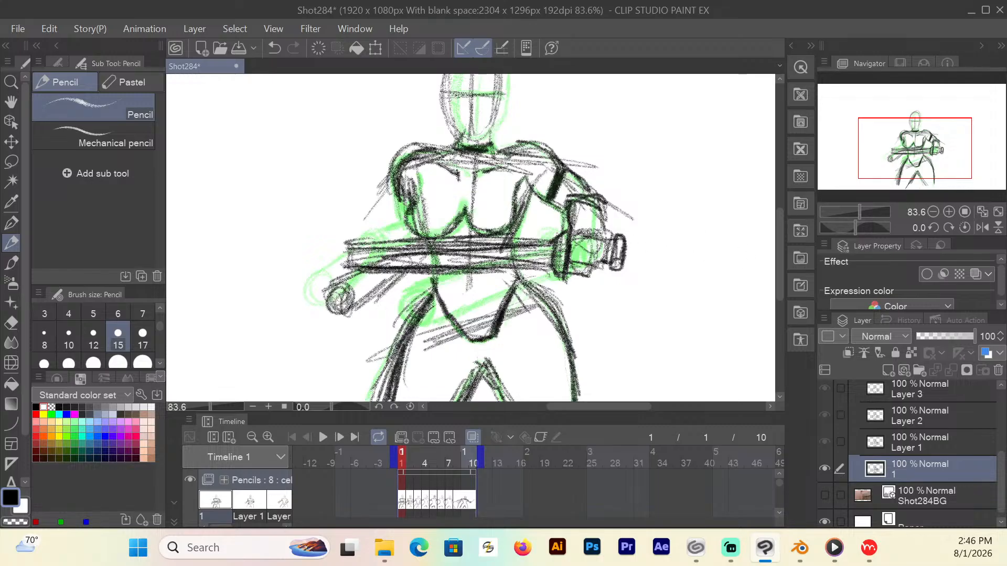
On frame 3 (cel Layer 2), pencil the chest contours and neck line, following the onion-skinned neighbours.
click(410, 461)
click(417, 464)
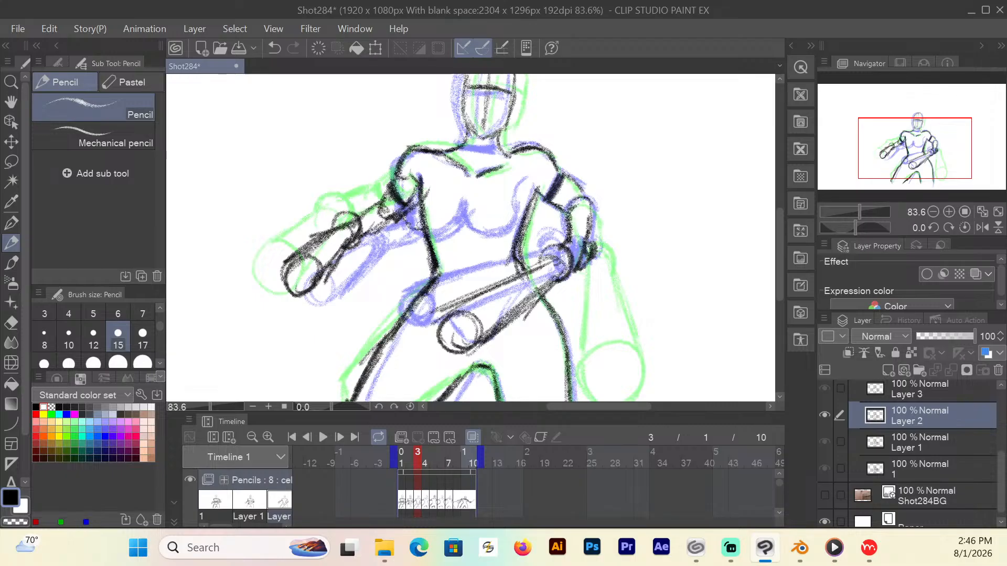
mouse_move(400, 219)
mouse_down()
mouse_move(421, 233)
mouse_move(455, 208)
mouse_move(455, 230)
mouse_move(487, 231)
mouse_move(455, 233)
mouse_move(483, 237)
mouse_move(501, 205)
mouse_move(452, 230)
mouse_up()
mouse_move(463, 191)
mouse_down()
mouse_move(449, 217)
mouse_move(486, 232)
mouse_move(512, 190)
mouse_move(519, 184)
mouse_move(498, 227)
mouse_move(523, 182)
mouse_up()
drag(465, 146, 500, 151)
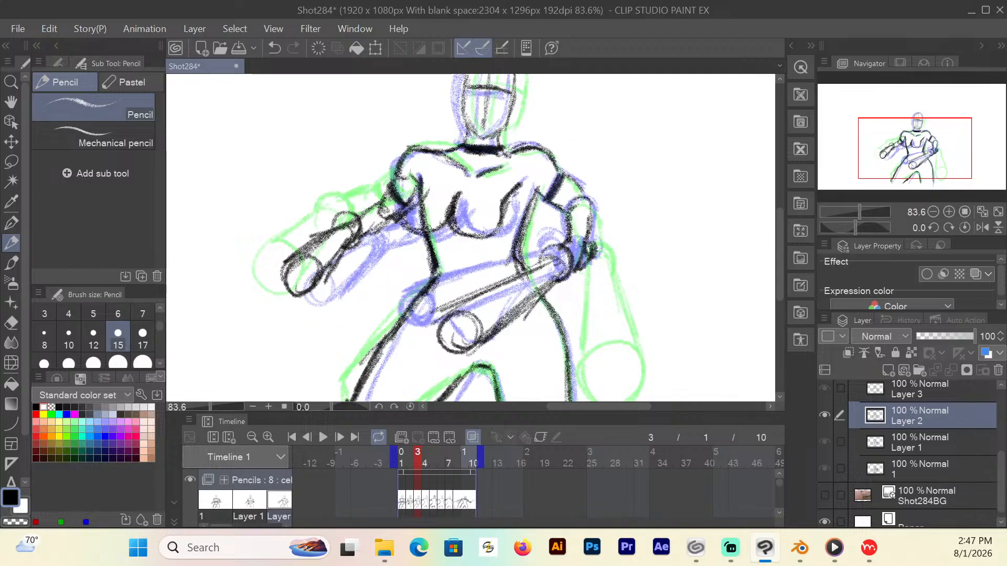
Erase the torso line crossing the chest on frame 3, then pencil the pelvis line and reinforce the sword-holding hand.
key(e)
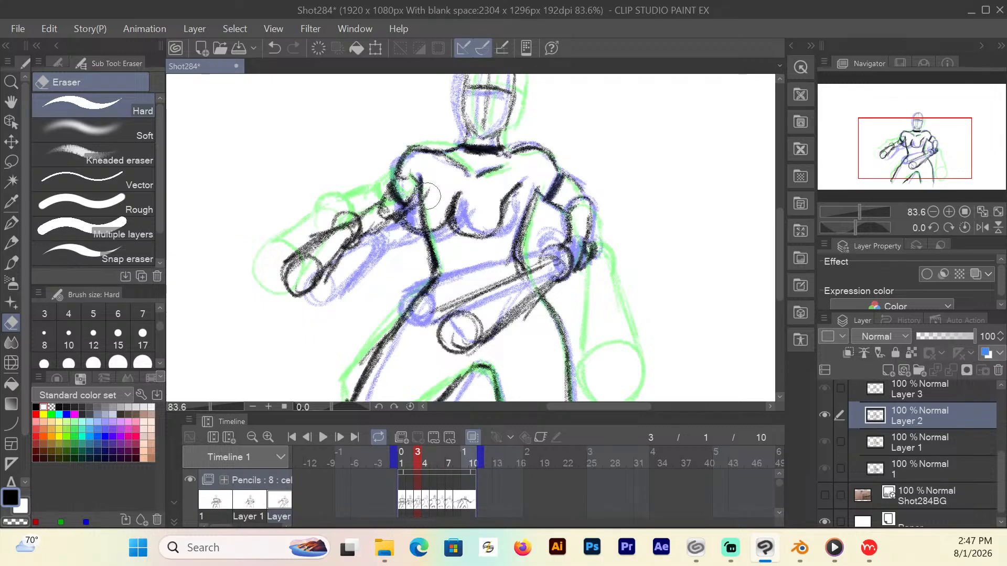
drag(429, 197, 433, 212)
click(12, 241)
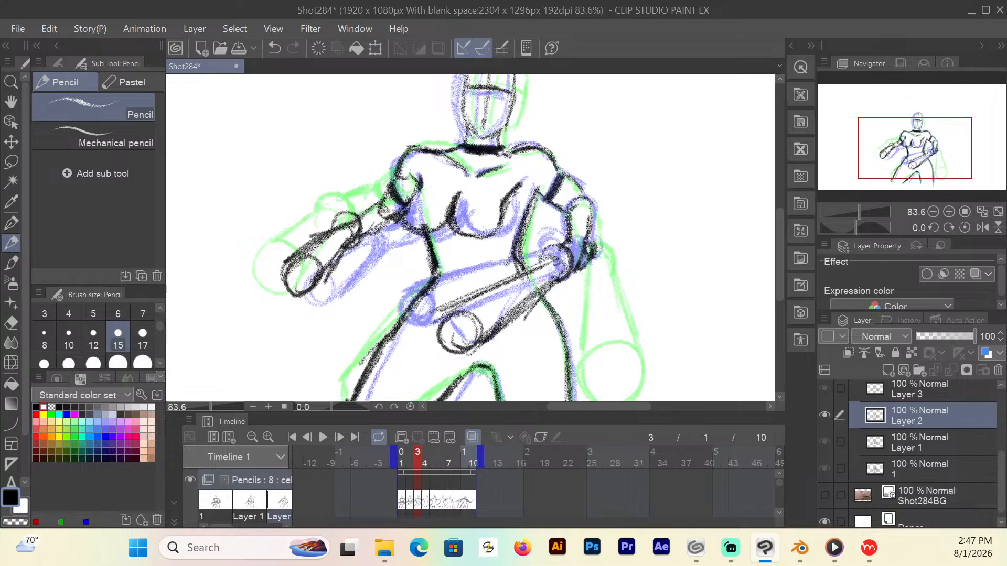
drag(443, 310, 427, 292)
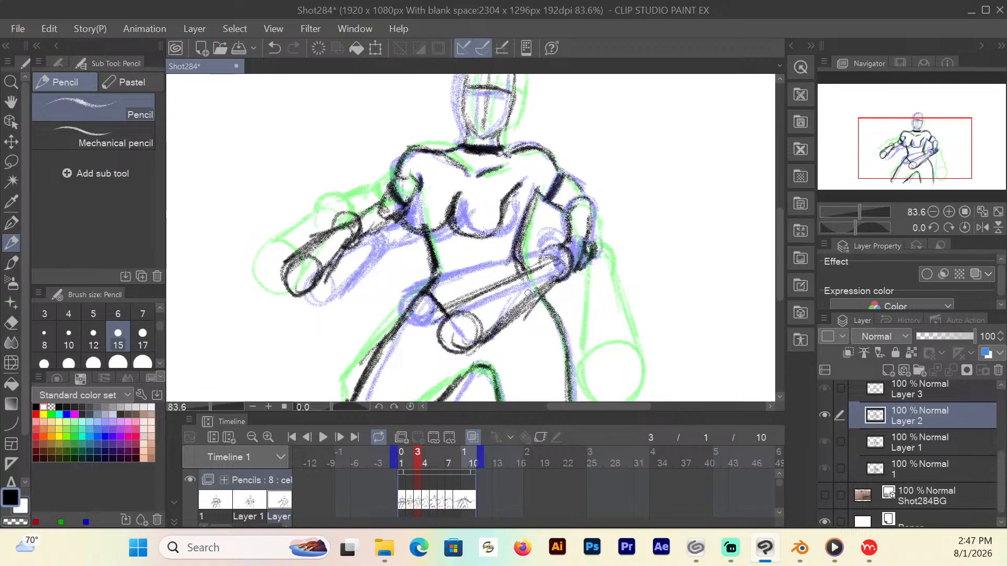
mouse_move(545, 247)
mouse_down()
mouse_move(574, 262)
mouse_move(561, 284)
mouse_move(558, 247)
mouse_up()
drag(559, 282, 559, 273)
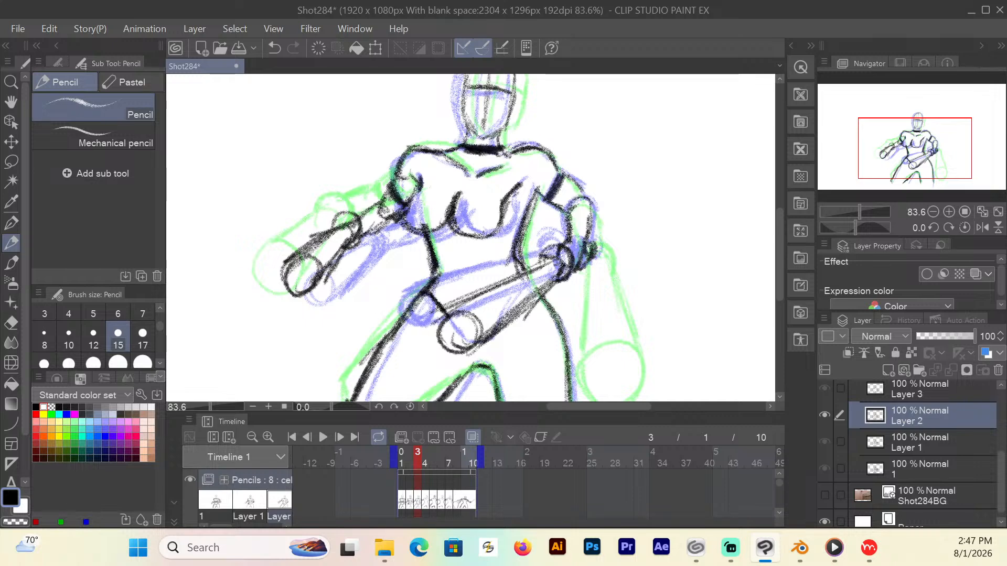
Reinforce the elbow of the arm without the sword on frame 2.
click(410, 464)
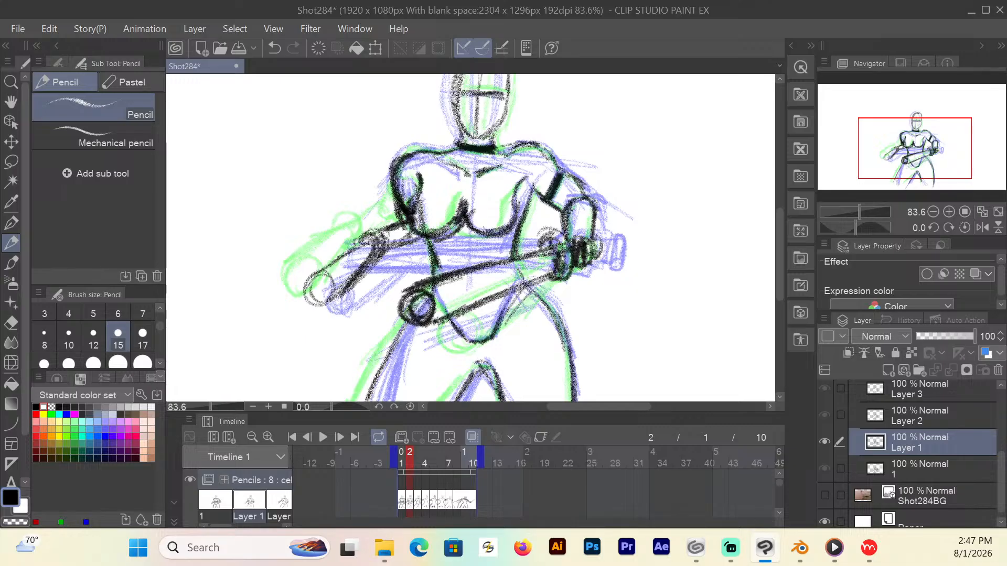
drag(375, 245, 355, 237)
On frame 4 (cel Layer 3), pencil the neck line and chest contours over the onion-skin guides.
click(419, 461)
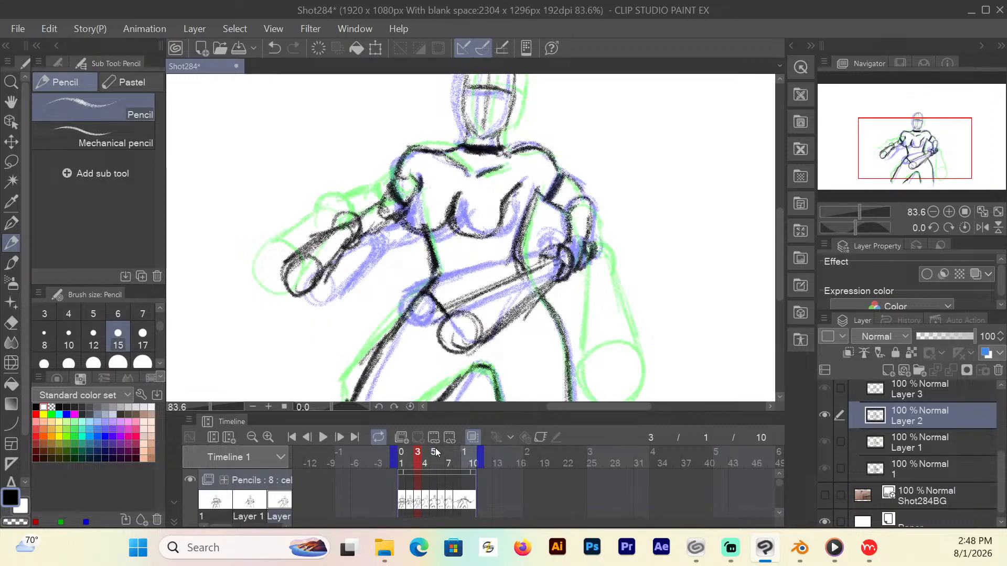
click(425, 465)
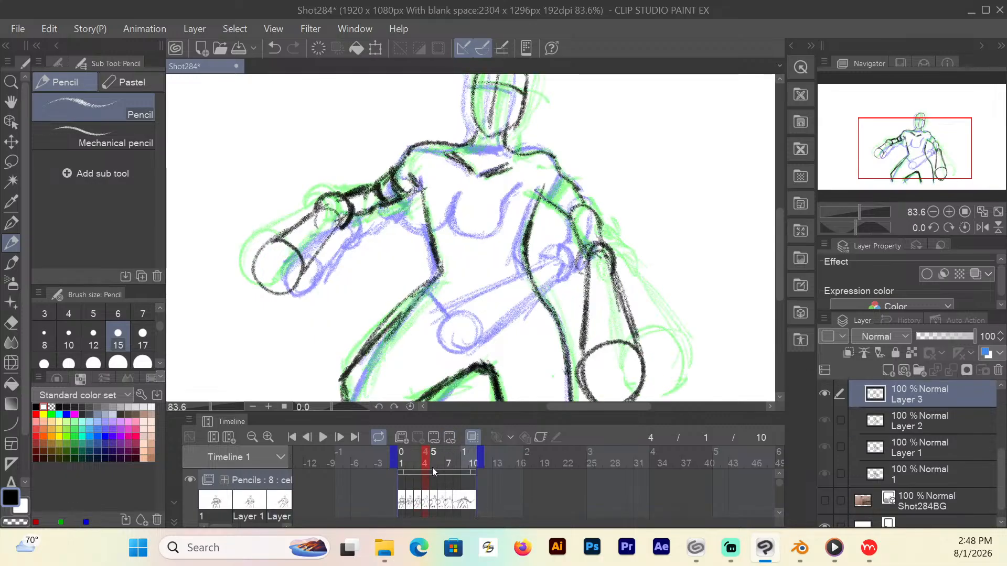
mouse_move(497, 149)
mouse_down()
mouse_move(474, 140)
mouse_move(505, 146)
mouse_move(480, 148)
mouse_up()
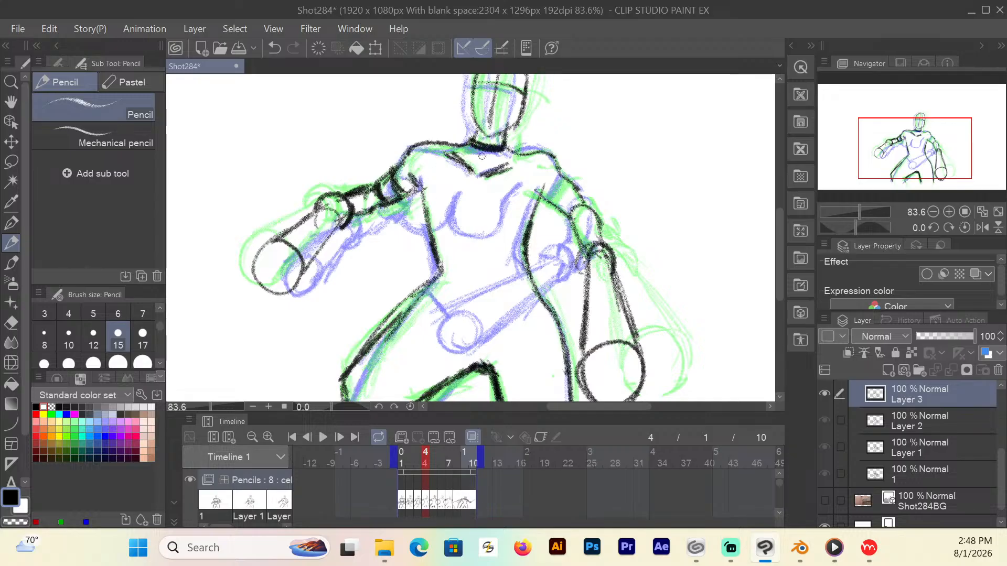
mouse_move(526, 185)
mouse_down()
mouse_move(506, 225)
mouse_move(466, 237)
mouse_move(459, 210)
mouse_move(460, 231)
mouse_up()
mouse_move(516, 213)
mouse_down()
mouse_move(501, 231)
mouse_move(465, 238)
mouse_move(451, 225)
mouse_move(410, 236)
mouse_move(403, 209)
mouse_move(418, 182)
mouse_up()
mouse_move(459, 212)
mouse_down()
mouse_move(433, 230)
mouse_move(407, 216)
mouse_move(435, 164)
mouse_up()
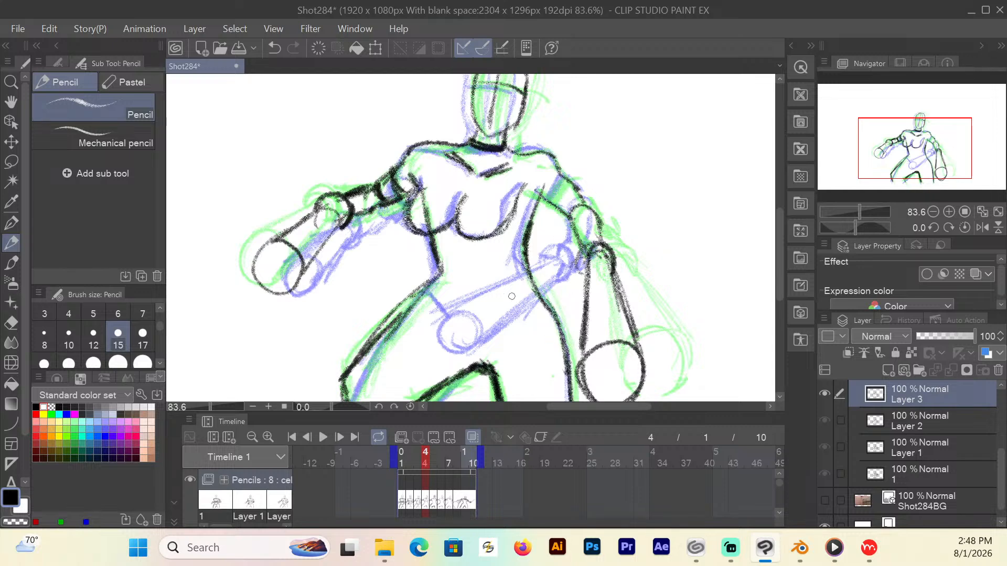
Draw the V-shaped pelvis line on frame 4 and clean up the waist, upper-arm and chest contours.
drag(424, 284, 457, 325)
mouse_move(532, 285)
mouse_down()
mouse_move(501, 329)
mouse_move(467, 334)
mouse_move(441, 300)
mouse_move(460, 324)
mouse_up()
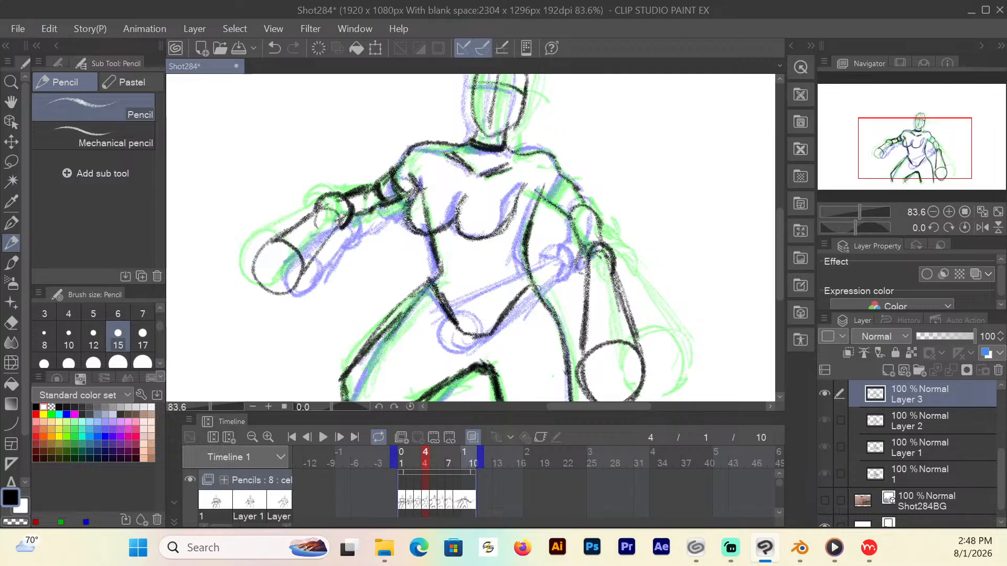
mouse_move(541, 292)
mouse_down()
mouse_move(518, 257)
mouse_move(539, 194)
mouse_move(526, 184)
mouse_move(555, 199)
mouse_move(567, 184)
mouse_move(555, 205)
mouse_move(565, 187)
mouse_move(508, 210)
mouse_move(490, 239)
mouse_move(457, 230)
mouse_move(455, 207)
mouse_up()
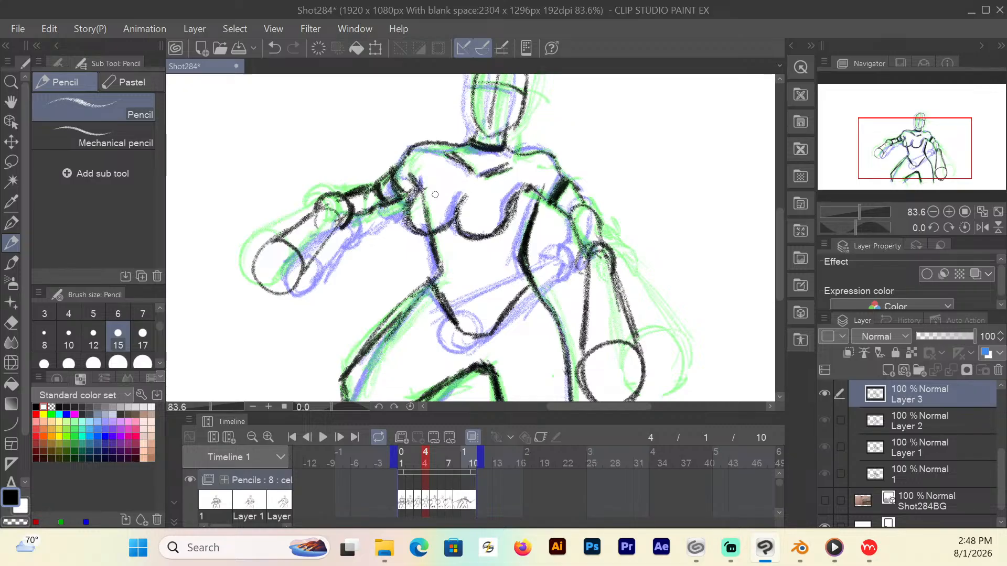
key(e)
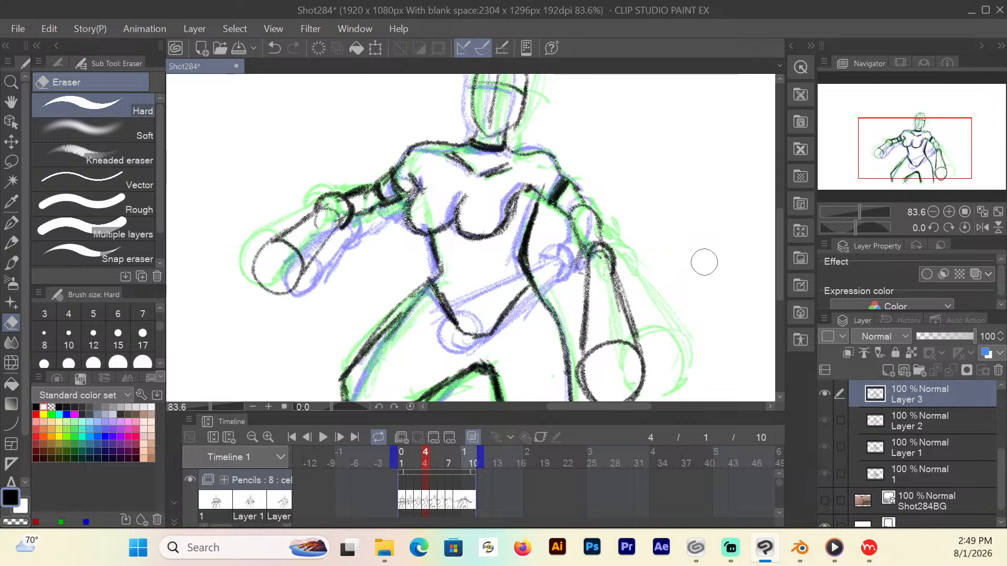
On frame 5 (cel 1a), pencil the neck line and the V-shaped pelvis line.
click(431, 469)
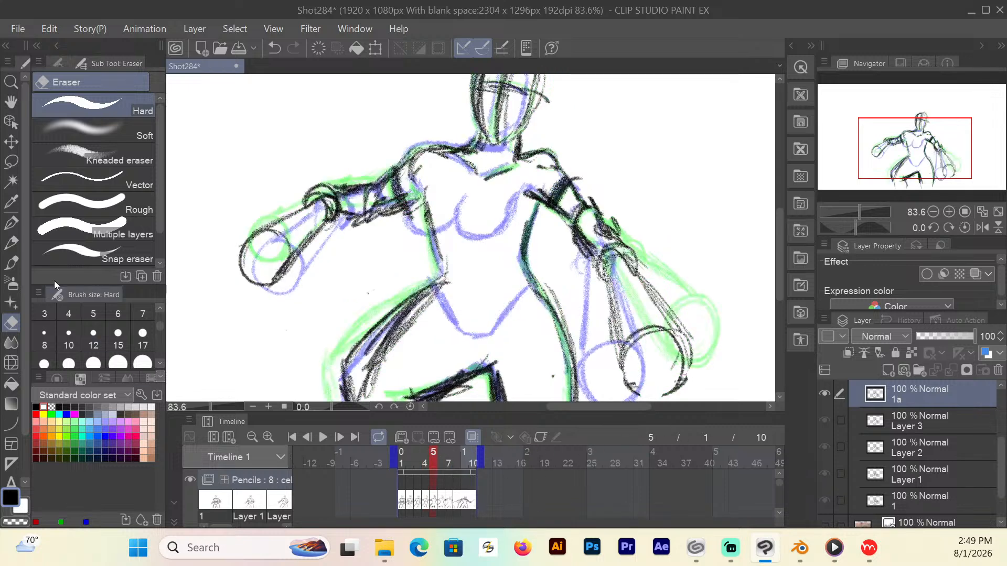
click(18, 243)
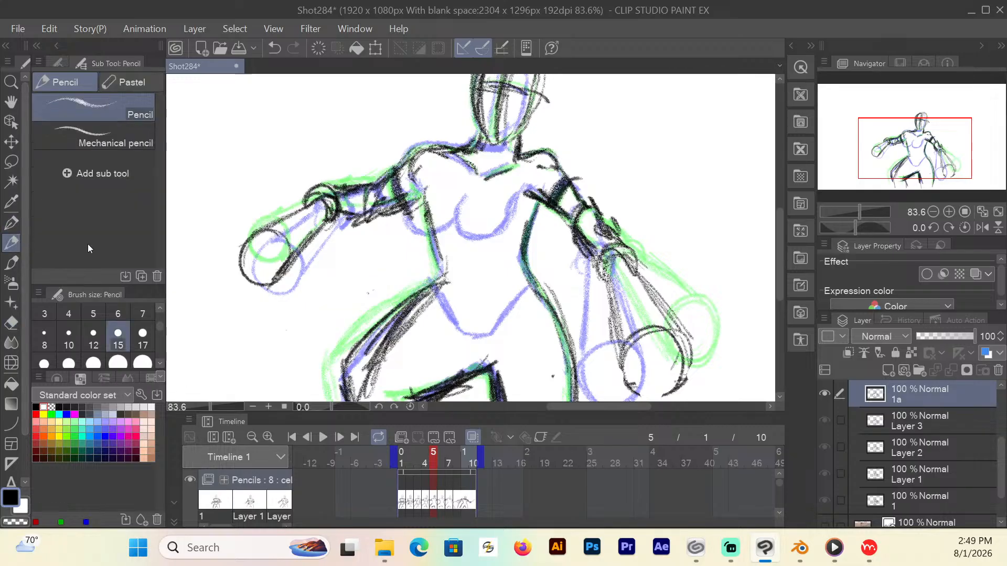
mouse_move(472, 140)
mouse_down()
mouse_move(516, 153)
mouse_move(487, 157)
mouse_move(508, 154)
mouse_up()
drag(477, 178, 468, 166)
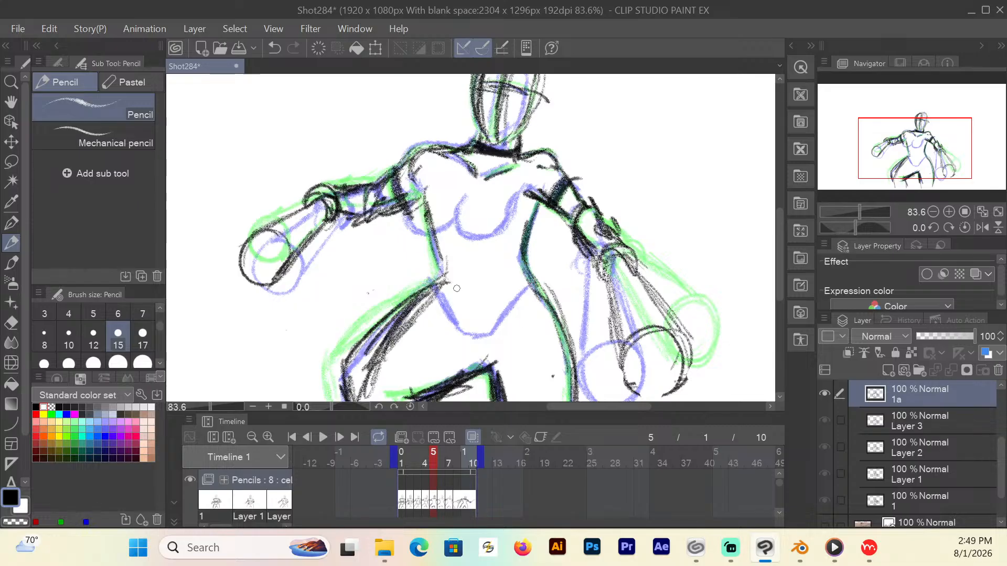
mouse_move(435, 283)
mouse_down()
mouse_move(469, 332)
mouse_move(498, 339)
mouse_up()
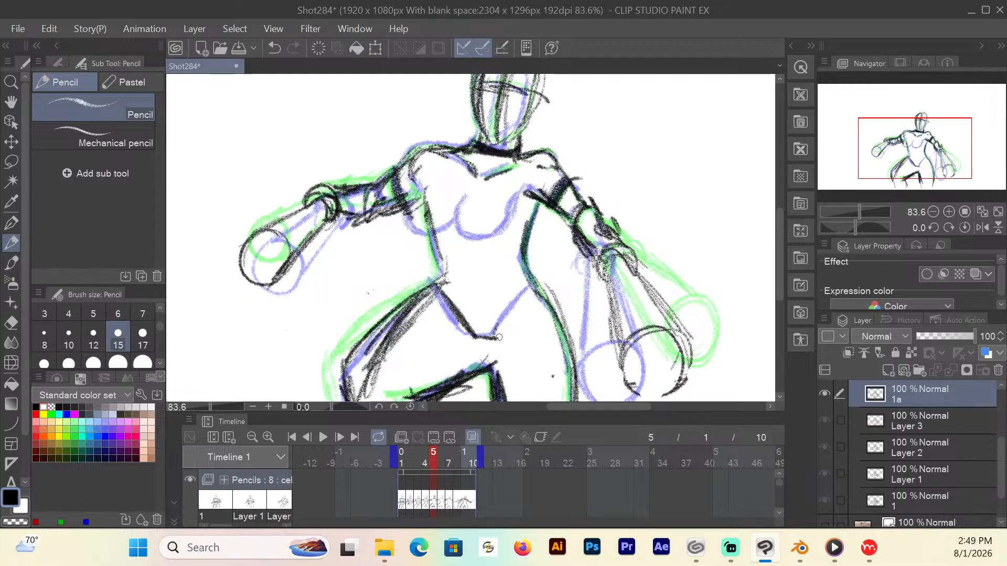
mouse_move(494, 340)
mouse_down()
mouse_move(535, 287)
mouse_move(501, 330)
mouse_move(522, 293)
mouse_up()
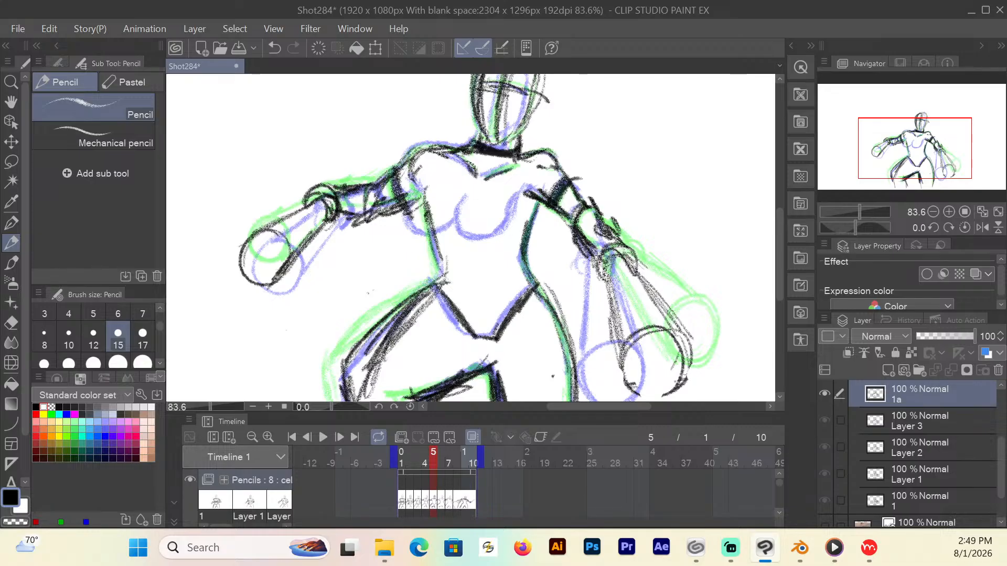
Pencil the chest contours on frame 5 and darken both sides of the waist.
mouse_move(418, 187)
mouse_down()
mouse_move(414, 222)
mouse_move(436, 231)
mouse_move(450, 221)
mouse_up()
mouse_move(524, 193)
mouse_down()
mouse_move(493, 232)
mouse_move(469, 231)
mouse_move(460, 201)
mouse_move(464, 232)
mouse_move(506, 220)
mouse_move(524, 185)
mouse_up()
mouse_move(453, 219)
mouse_down()
mouse_move(441, 230)
mouse_move(412, 211)
mouse_move(420, 183)
mouse_up()
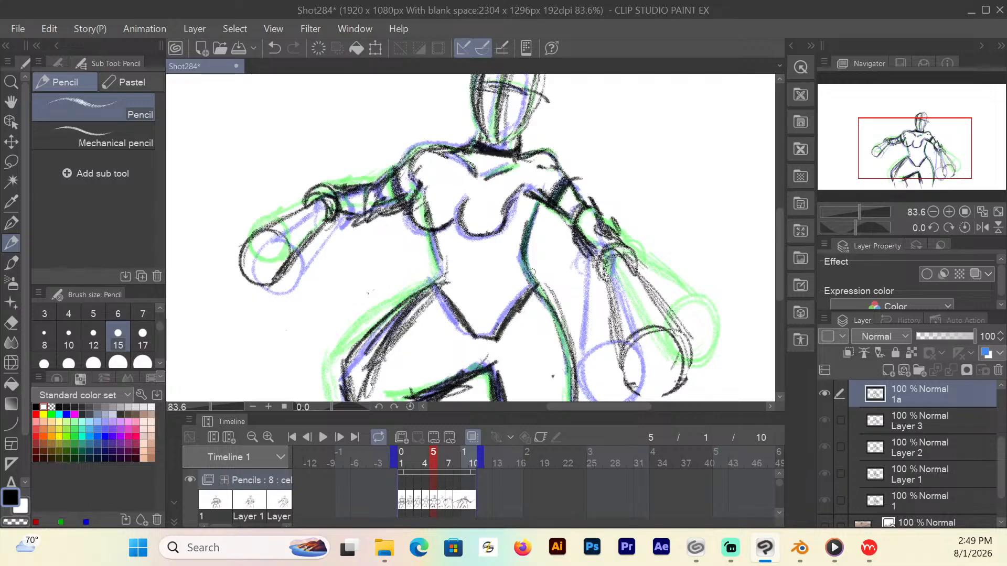
drag(430, 232, 447, 282)
drag(536, 217, 538, 200)
Darken the outstretched upper arm on frame 5 and erase the stray lines beneath it and across the chest.
mouse_move(406, 205)
mouse_down()
mouse_move(366, 193)
mouse_move(338, 204)
mouse_up()
drag(376, 209, 344, 216)
drag(357, 209, 348, 215)
key(e)
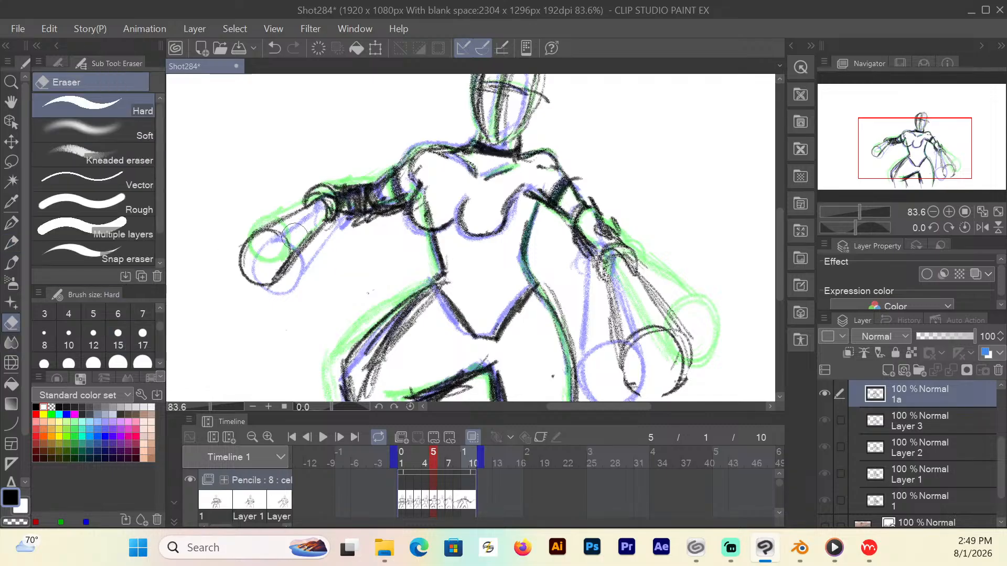
mouse_move(360, 223)
mouse_down()
mouse_move(389, 216)
mouse_move(356, 221)
mouse_up()
drag(427, 205, 426, 212)
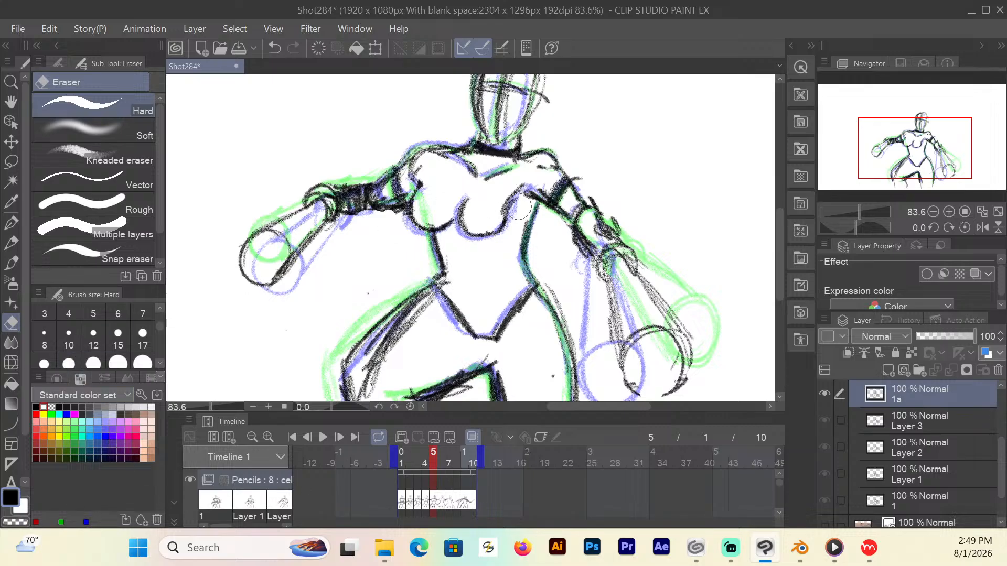
Switch back to the Pencil and touch up the chest contours on frame 5.
click(12, 223)
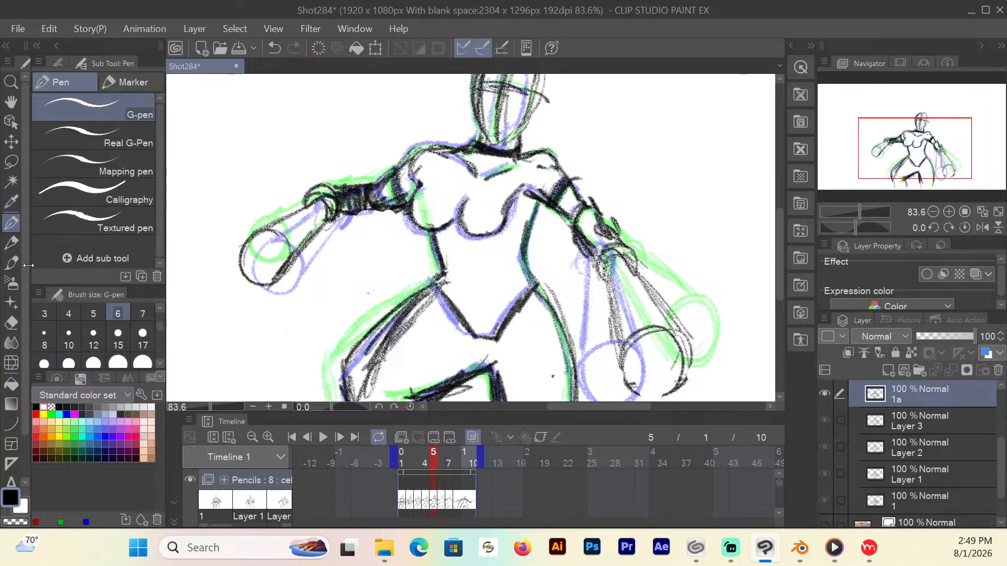
key(p)
mouse_move(507, 221)
mouse_down()
mouse_move(407, 208)
mouse_move(421, 164)
mouse_up()
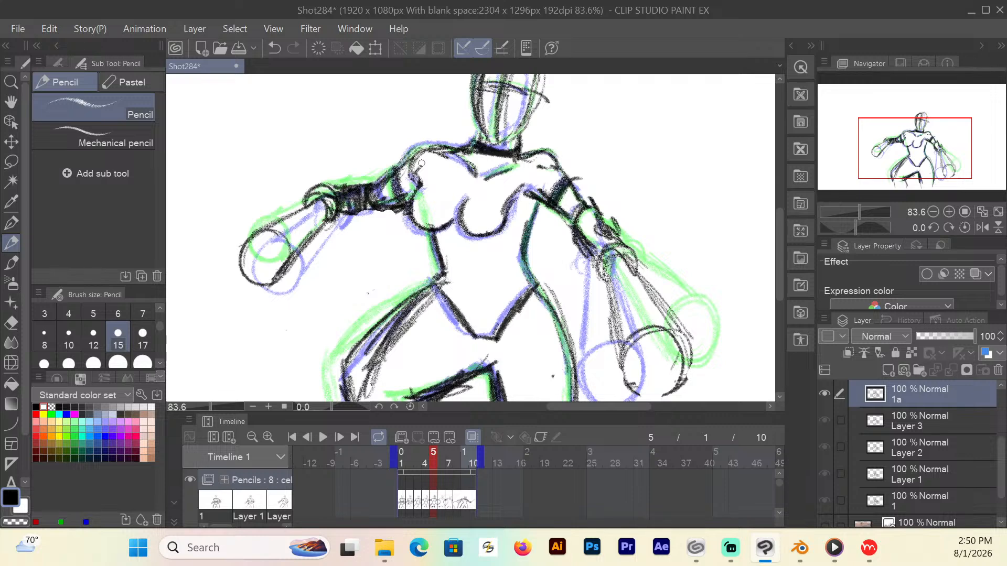
drag(507, 215, 490, 237)
On frame 6 (cel 1b), pencil a dark neck line and the chest contours over the onion-skin guide.
click(442, 466)
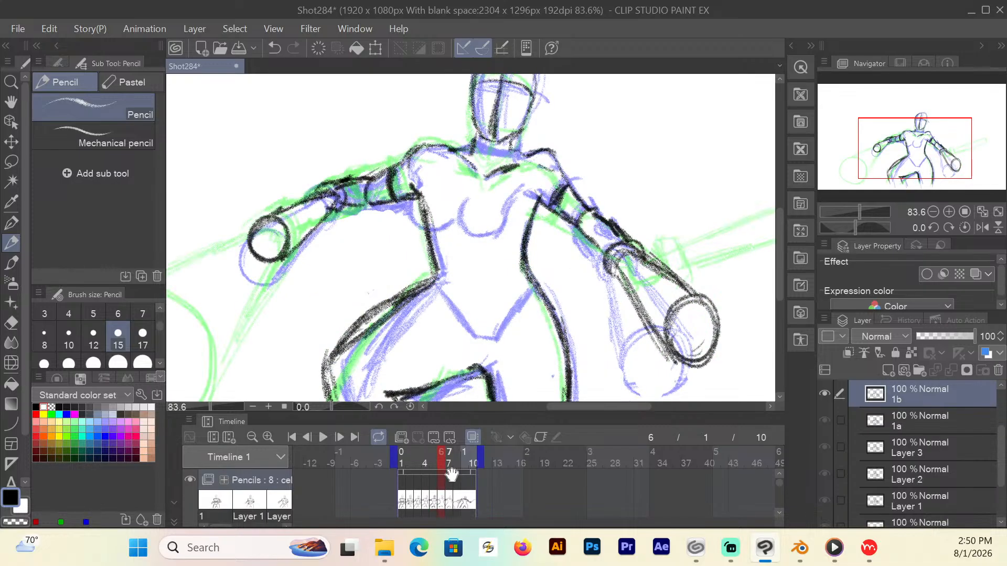
mouse_move(474, 146)
mouse_down()
mouse_move(509, 152)
mouse_move(476, 149)
mouse_move(505, 156)
mouse_move(494, 146)
mouse_up()
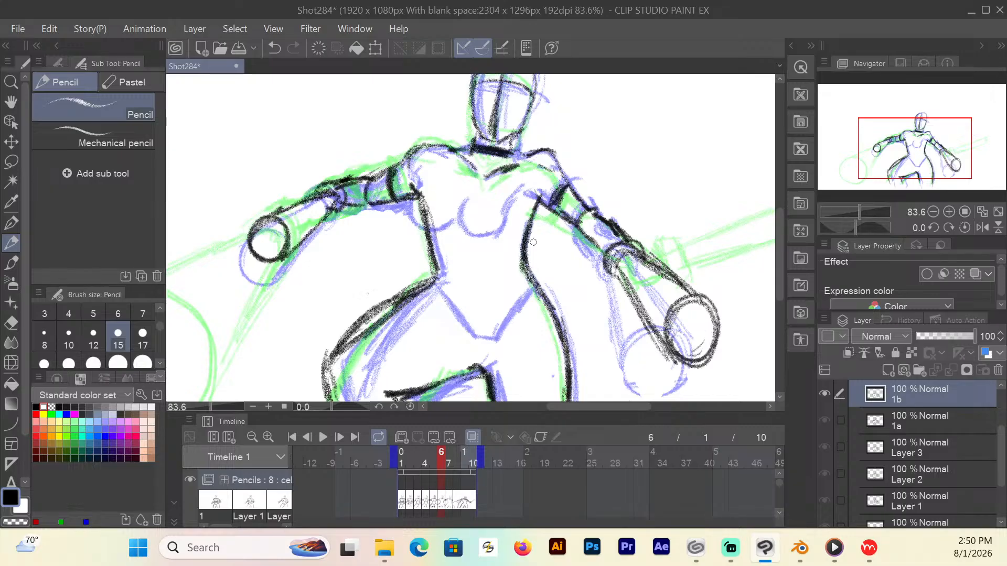
mouse_move(542, 188)
mouse_down()
mouse_move(504, 237)
mouse_move(500, 228)
mouse_move(472, 237)
mouse_move(470, 214)
mouse_move(513, 225)
mouse_move(527, 199)
mouse_move(511, 230)
mouse_move(446, 237)
mouse_move(414, 215)
mouse_move(415, 178)
mouse_move(418, 221)
mouse_move(452, 232)
mouse_move(439, 234)
mouse_move(427, 218)
mouse_move(444, 216)
mouse_up()
Pencil the V-shaped pelvis line between the hips on frame 6.
click(11, 324)
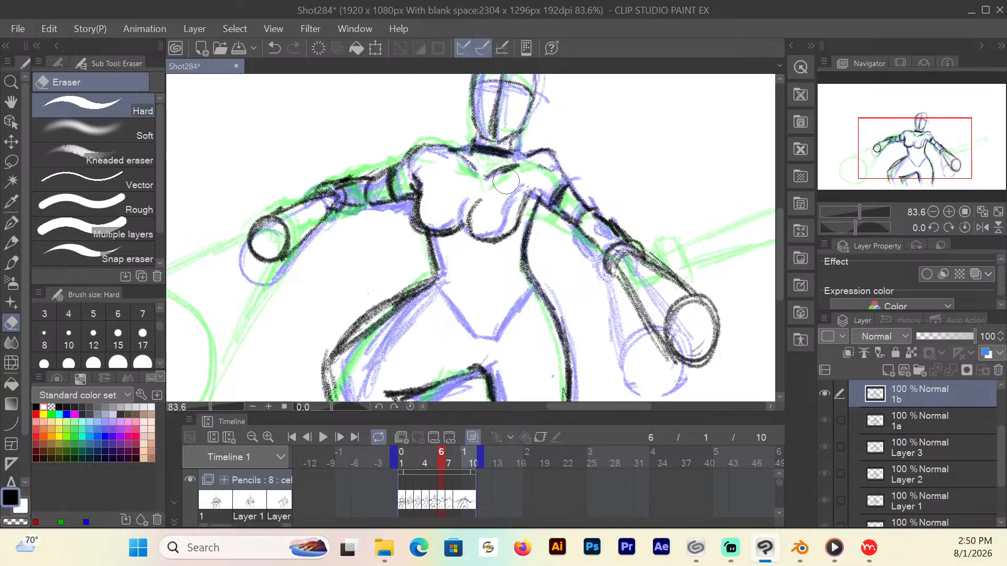
click(13, 241)
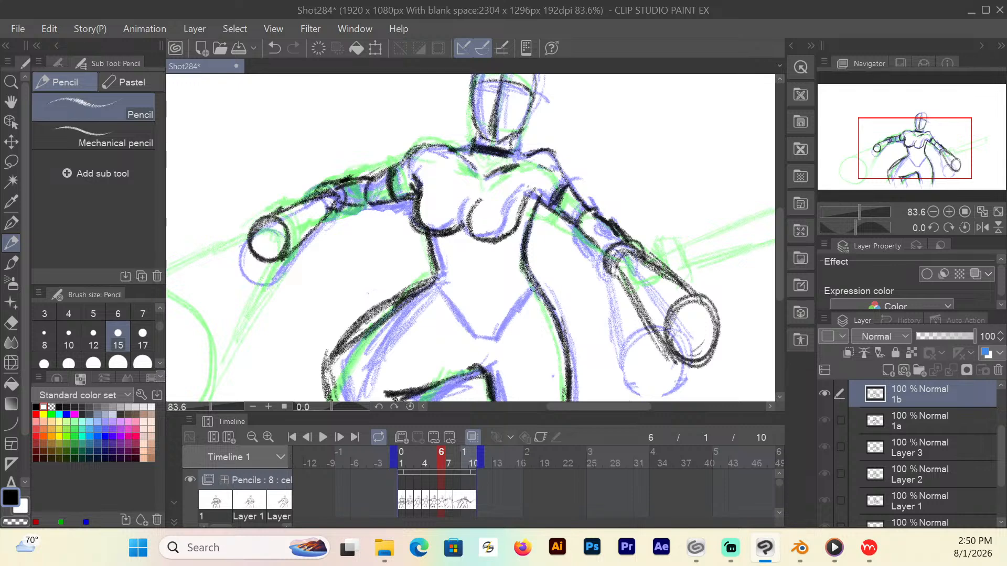
mouse_move(435, 280)
mouse_down()
mouse_move(481, 336)
mouse_move(497, 336)
mouse_move(536, 285)
mouse_move(483, 336)
mouse_up()
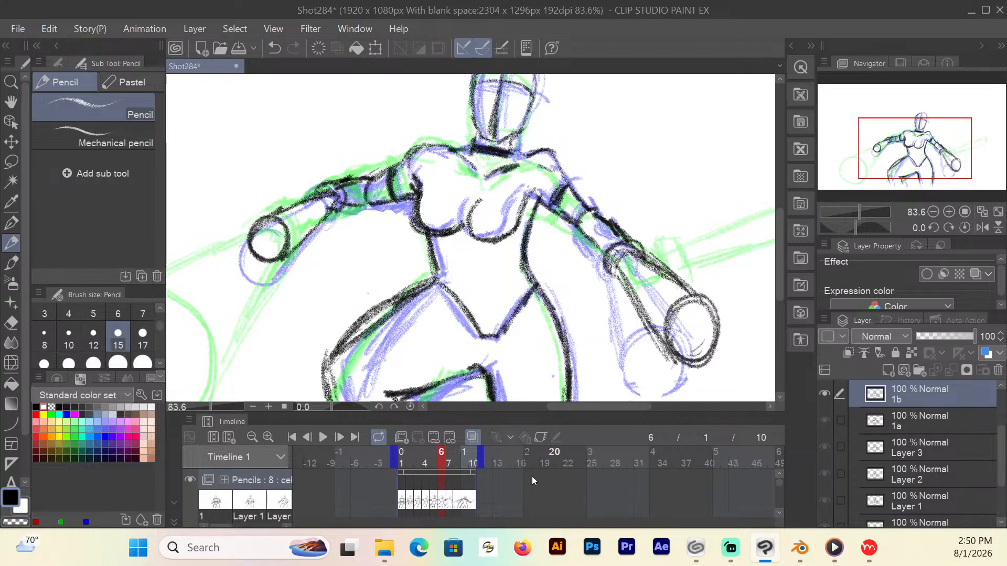
On frame 7 (cel 1c), pencil the chest contours and reinforce the lines at the base of the neck.
click(448, 465)
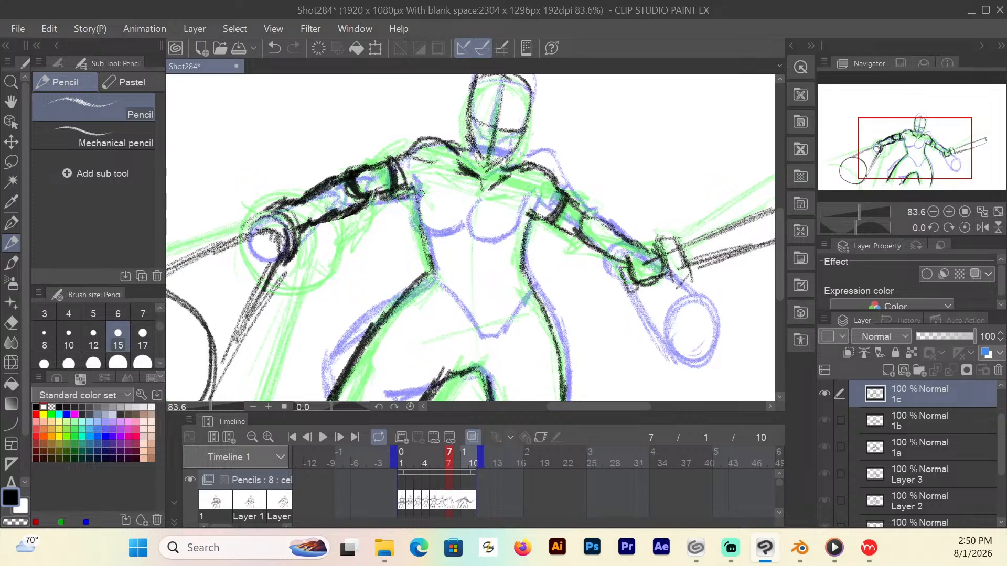
mouse_move(415, 188)
mouse_down()
mouse_move(418, 223)
mouse_move(442, 239)
mouse_move(469, 216)
mouse_move(437, 239)
mouse_move(410, 217)
mouse_move(419, 234)
mouse_move(418, 192)
mouse_move(425, 235)
mouse_move(478, 210)
mouse_move(478, 231)
mouse_move(497, 248)
mouse_move(526, 202)
mouse_move(524, 244)
mouse_move(477, 221)
mouse_move(524, 231)
mouse_move(528, 206)
mouse_up()
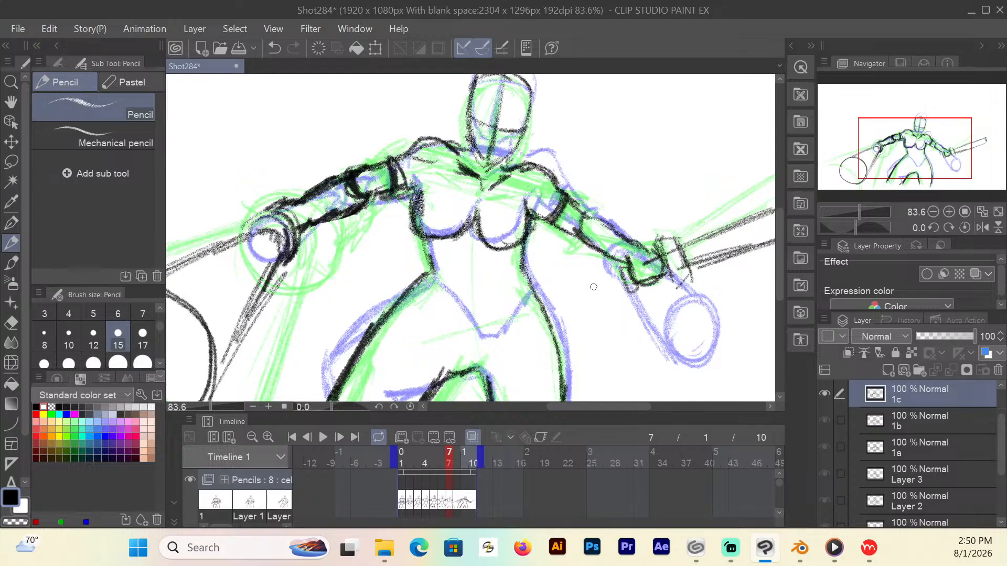
drag(466, 144, 480, 160)
drag(507, 161, 494, 166)
click(11, 323)
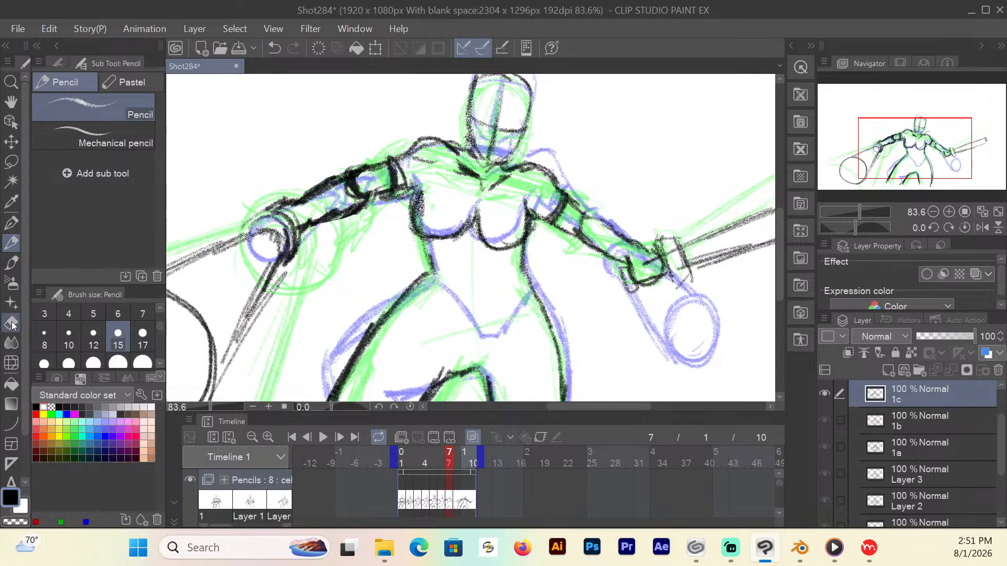
Erase the chest contours on frame 7 and redraw both rounded chest shapes with the Pencil.
mouse_move(416, 206)
mouse_down()
mouse_move(429, 229)
mouse_move(489, 214)
mouse_move(470, 219)
mouse_move(525, 230)
mouse_move(478, 231)
mouse_up()
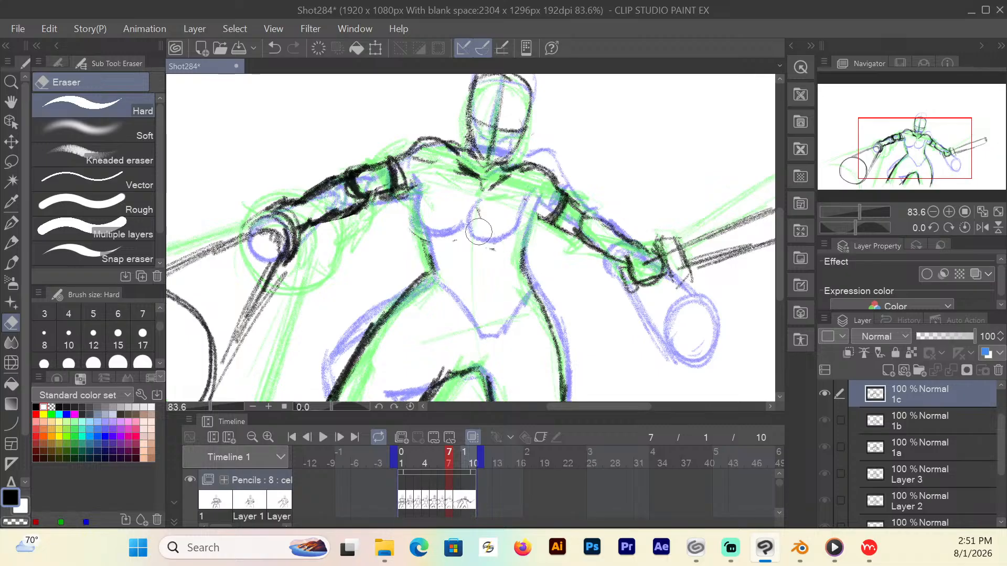
click(12, 242)
mouse_move(534, 204)
mouse_down()
mouse_move(540, 226)
mouse_move(512, 242)
mouse_move(495, 234)
mouse_move(512, 242)
mouse_up()
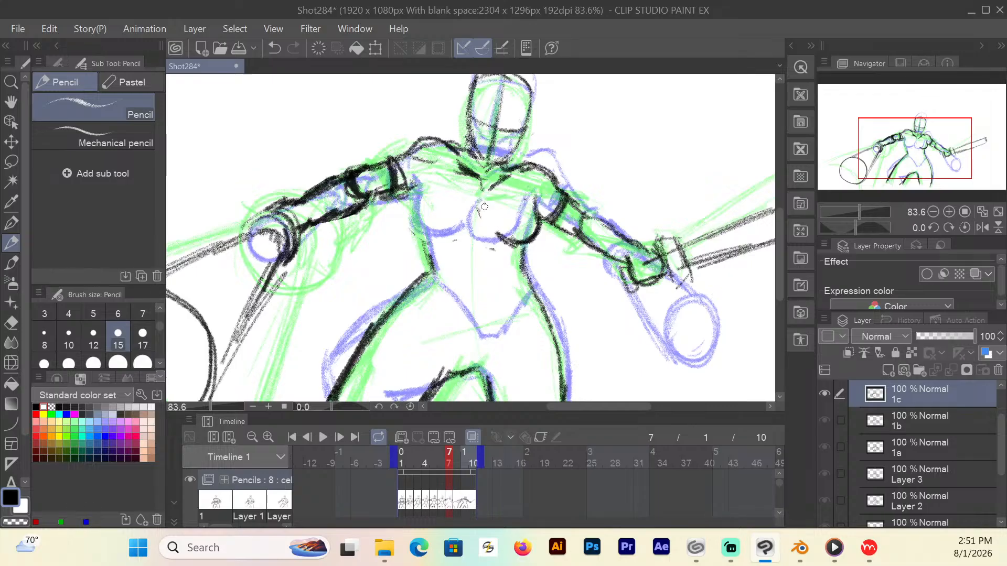
mouse_move(483, 204)
mouse_down()
mouse_move(484, 230)
mouse_move(446, 234)
mouse_move(437, 207)
mouse_move(450, 241)
mouse_move(422, 182)
mouse_move(430, 218)
mouse_move(467, 241)
mouse_move(536, 227)
mouse_move(503, 237)
mouse_up()
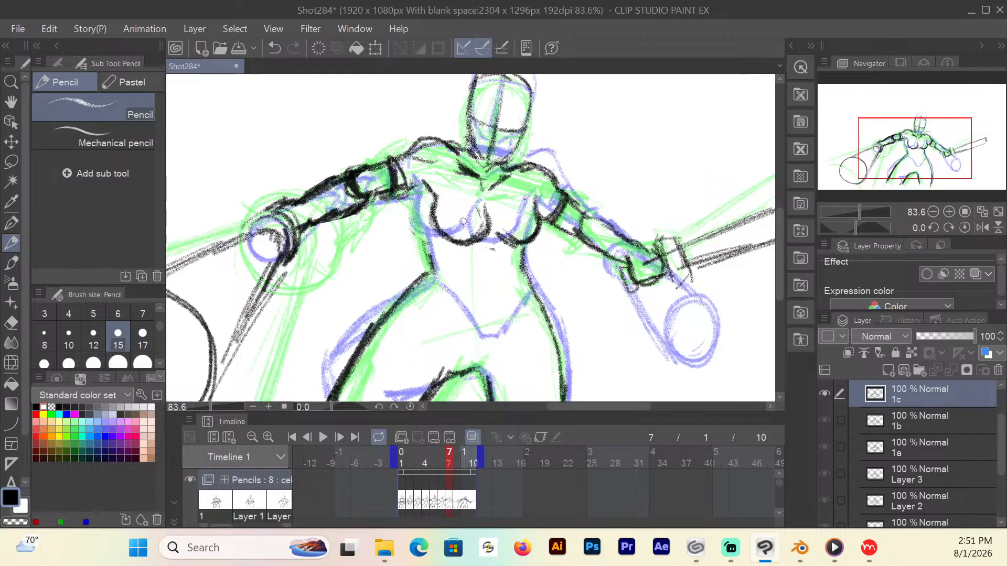
Pencil in the torso side, waist and hip contours and the V-shaped pelvis line of the figure on frame 7.
mouse_move(417, 182)
mouse_down()
mouse_move(425, 280)
mouse_move(472, 334)
mouse_move(486, 336)
mouse_move(531, 297)
mouse_move(484, 337)
mouse_move(446, 313)
mouse_up()
mouse_move(535, 294)
mouse_down()
mouse_move(519, 267)
mouse_move(523, 245)
mouse_move(519, 266)
mouse_up()
mouse_move(423, 218)
mouse_down()
mouse_move(433, 263)
mouse_move(372, 328)
mouse_up()
mouse_move(426, 273)
mouse_down()
mouse_move(367, 336)
mouse_move(413, 279)
mouse_move(375, 325)
mouse_up()
drag(541, 324, 539, 307)
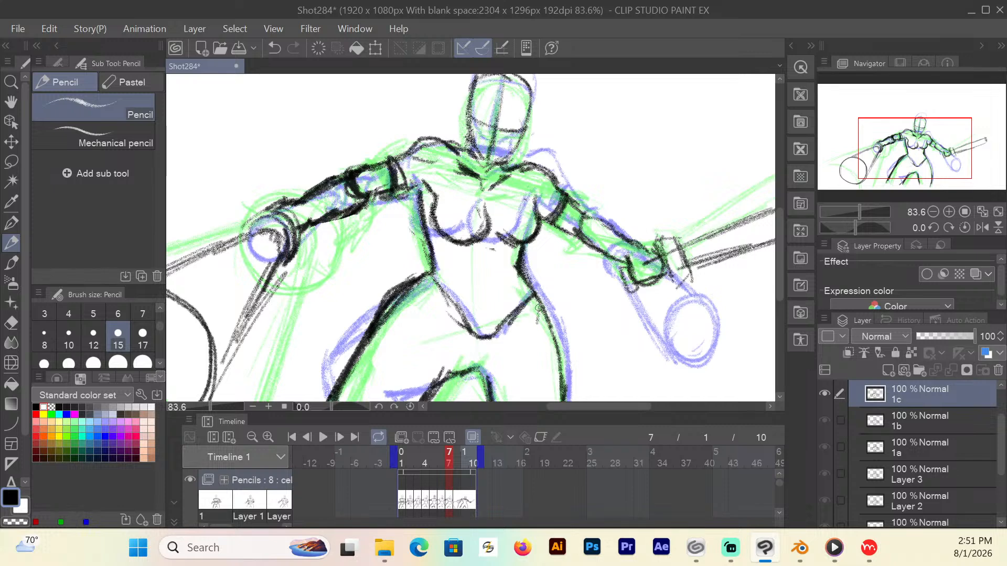
drag(476, 329, 447, 279)
Darken the forearm, gripping hand and sword guard on the right side of the frame 7 figure.
mouse_move(660, 255)
mouse_down()
mouse_move(648, 275)
mouse_move(640, 257)
mouse_move(628, 270)
mouse_move(652, 242)
mouse_move(623, 236)
mouse_move(596, 211)
mouse_up()
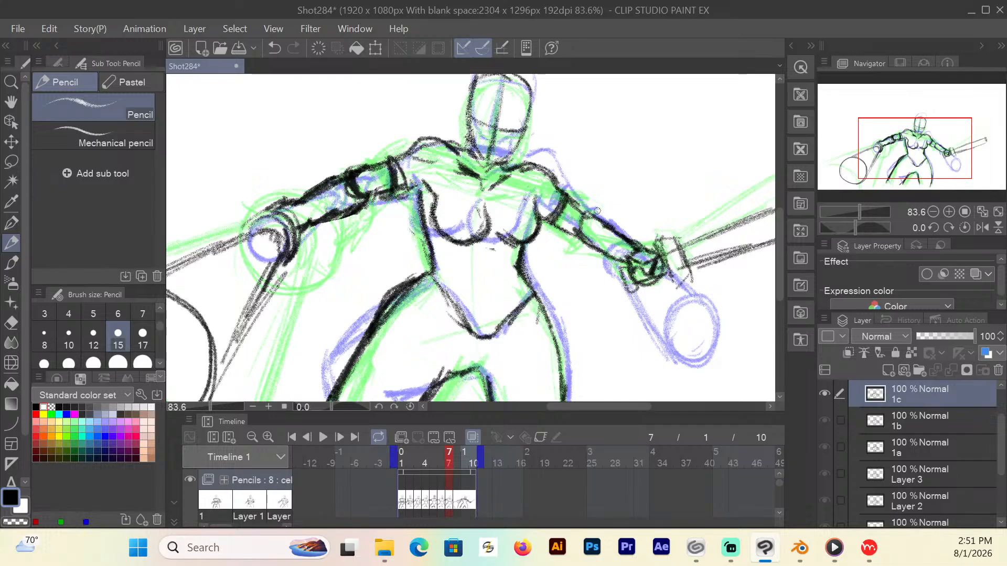
drag(258, 226, 228, 231)
mouse_move(688, 267)
mouse_down()
mouse_move(677, 287)
mouse_move(670, 237)
mouse_move(687, 274)
mouse_up()
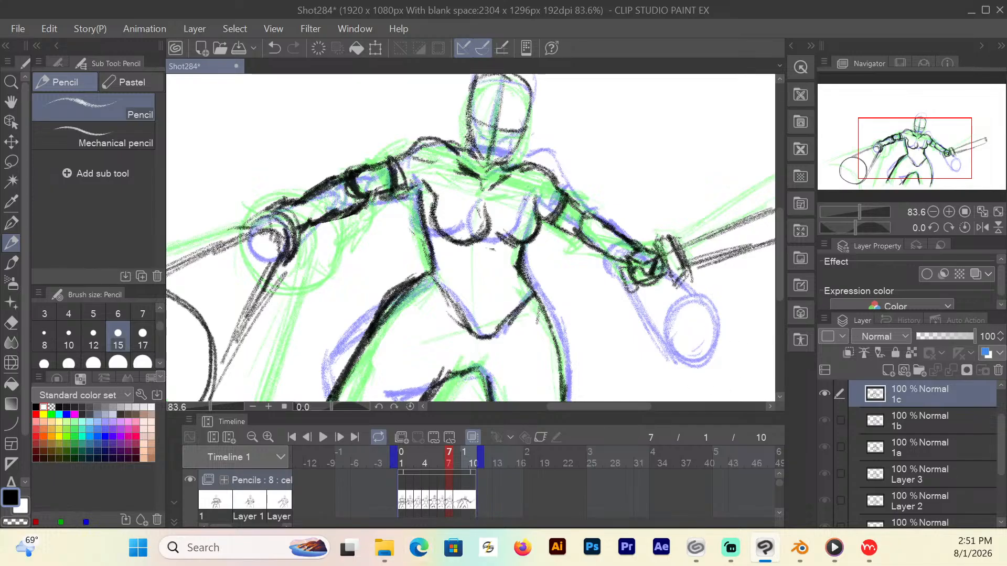
mouse_move(656, 242)
mouse_down()
mouse_move(671, 285)
mouse_move(686, 273)
mouse_move(667, 286)
mouse_move(671, 238)
mouse_up()
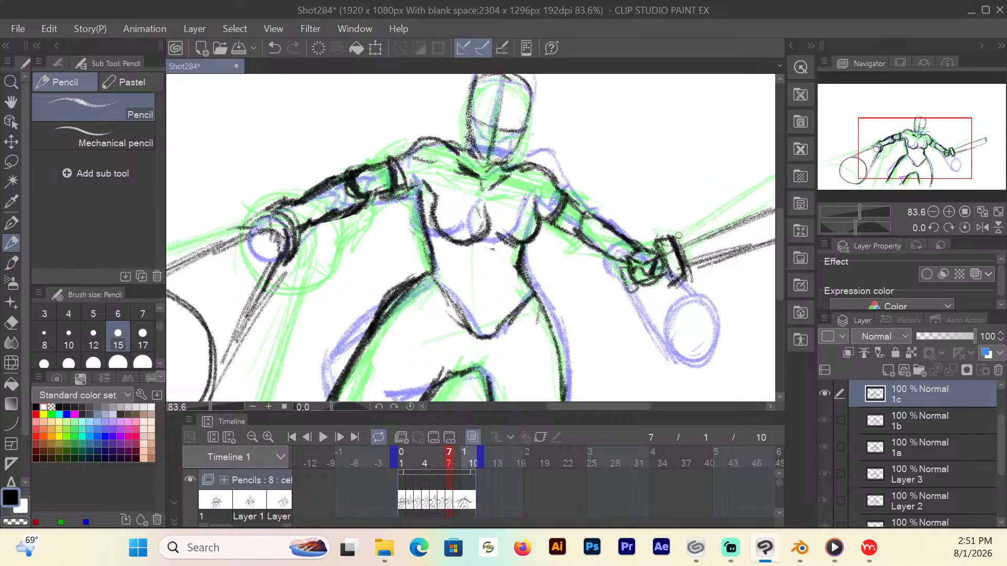
On frame 8, reinforce the figure's chest contours and draw the V-shaped pelvis line in pencil.
click(458, 461)
mouse_move(423, 184)
mouse_down()
mouse_move(441, 242)
mouse_move(455, 251)
mouse_move(476, 218)
mouse_move(475, 231)
mouse_up()
mouse_move(534, 199)
mouse_down()
mouse_move(532, 230)
mouse_move(519, 248)
mouse_move(490, 243)
mouse_move(506, 244)
mouse_move(527, 207)
mouse_move(500, 235)
mouse_move(478, 226)
mouse_move(478, 211)
mouse_move(424, 225)
mouse_move(417, 188)
mouse_up()
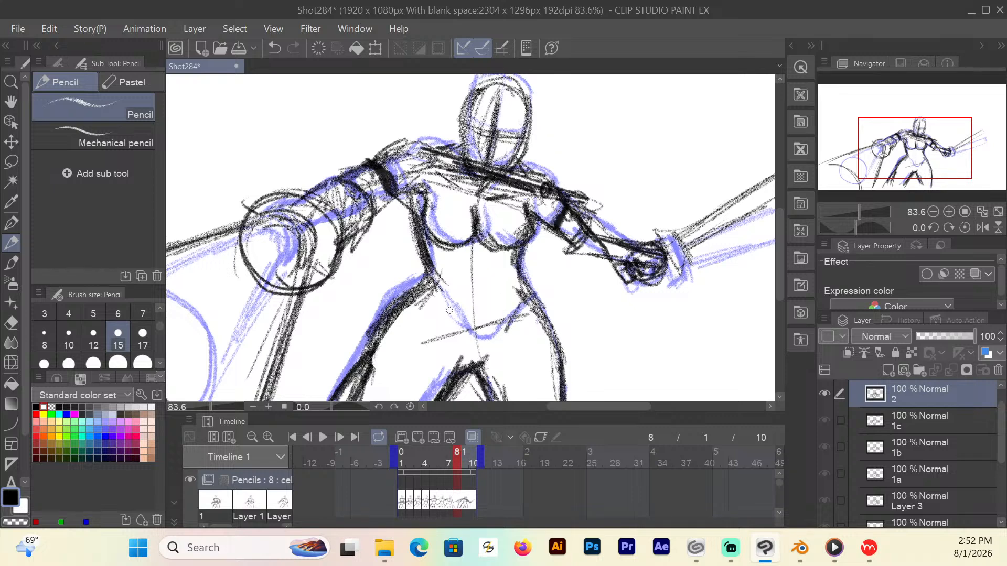
mouse_move(426, 282)
mouse_down()
mouse_move(464, 340)
mouse_move(490, 342)
mouse_move(518, 306)
mouse_move(493, 340)
mouse_move(460, 340)
mouse_move(436, 296)
mouse_up()
drag(444, 302, 423, 282)
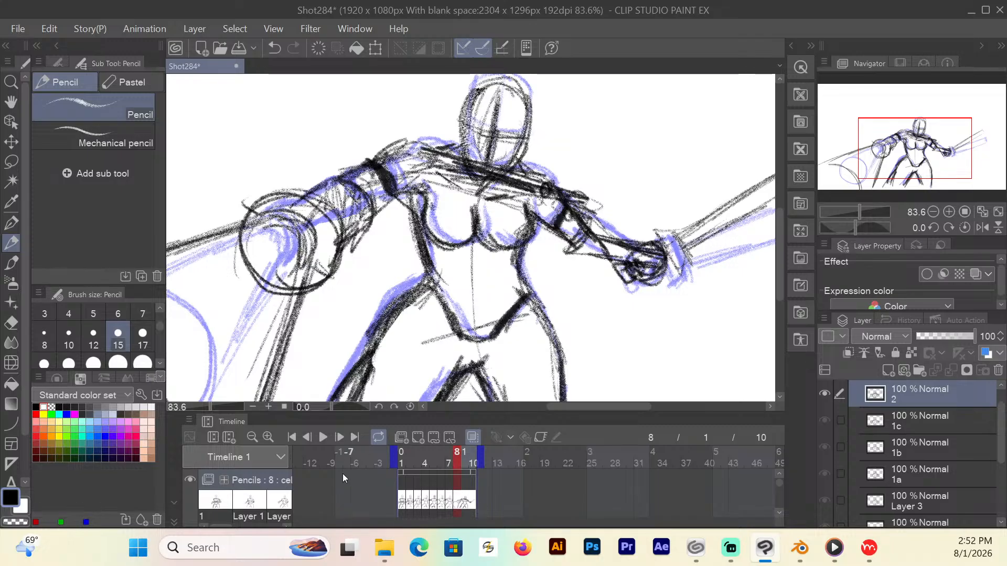
Save the animation file and play the whole sequence from the first frame.
key(ctrl+0)
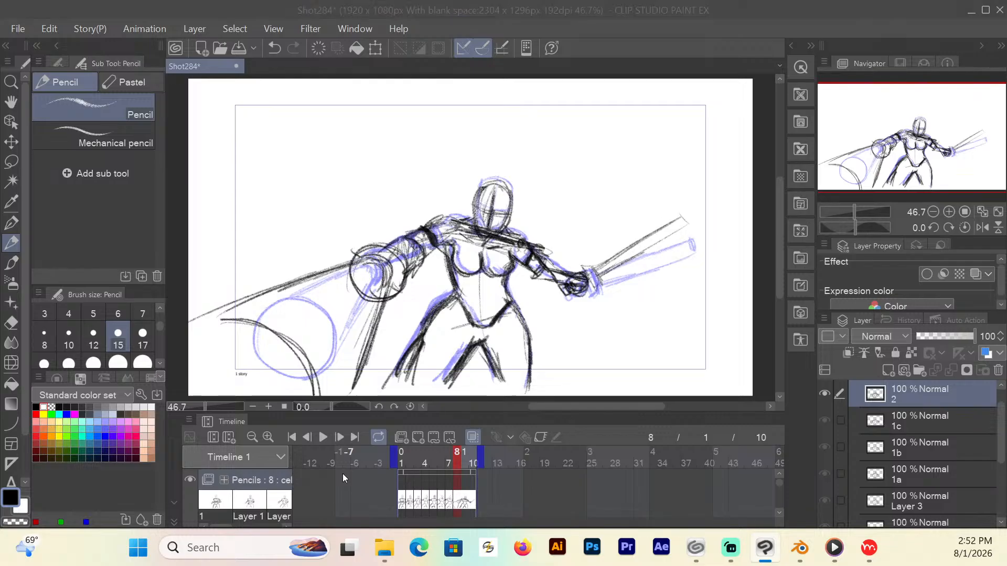
key(ctrl+s)
click(292, 438)
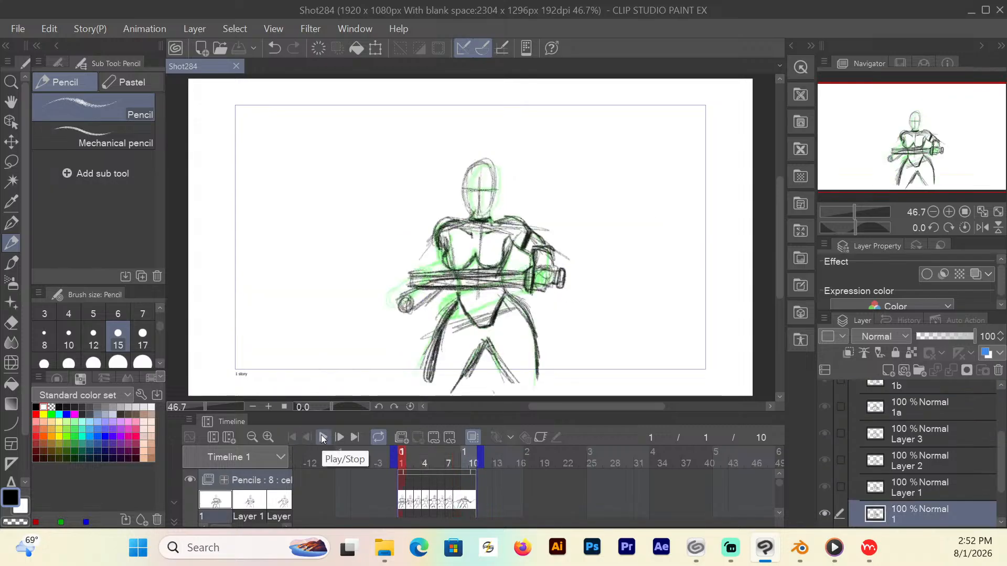
click(323, 437)
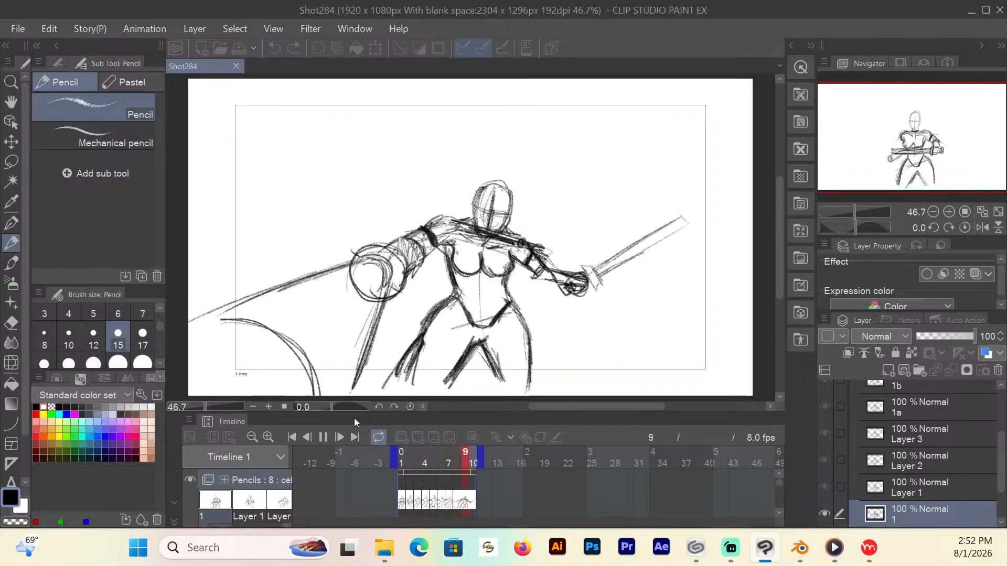
click(323, 437)
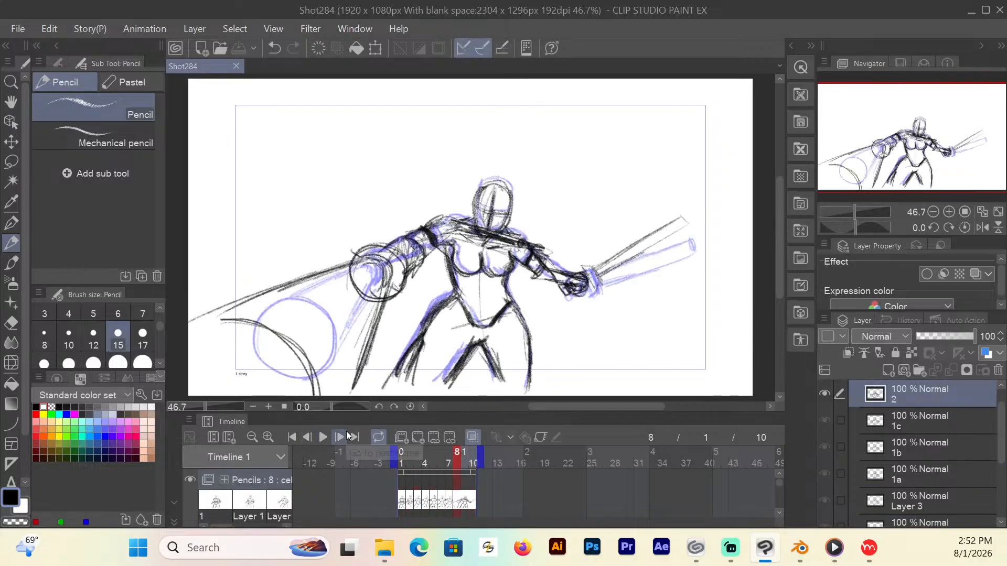
On frame 1, pencil a center line and side muscle lines on the figure's abdomen below the sword.
click(400, 467)
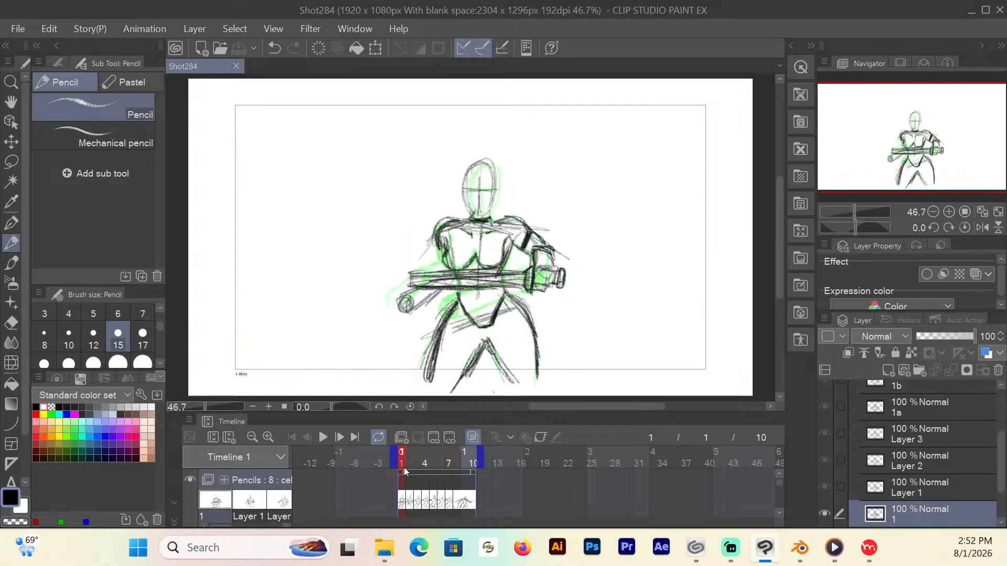
click(11, 81)
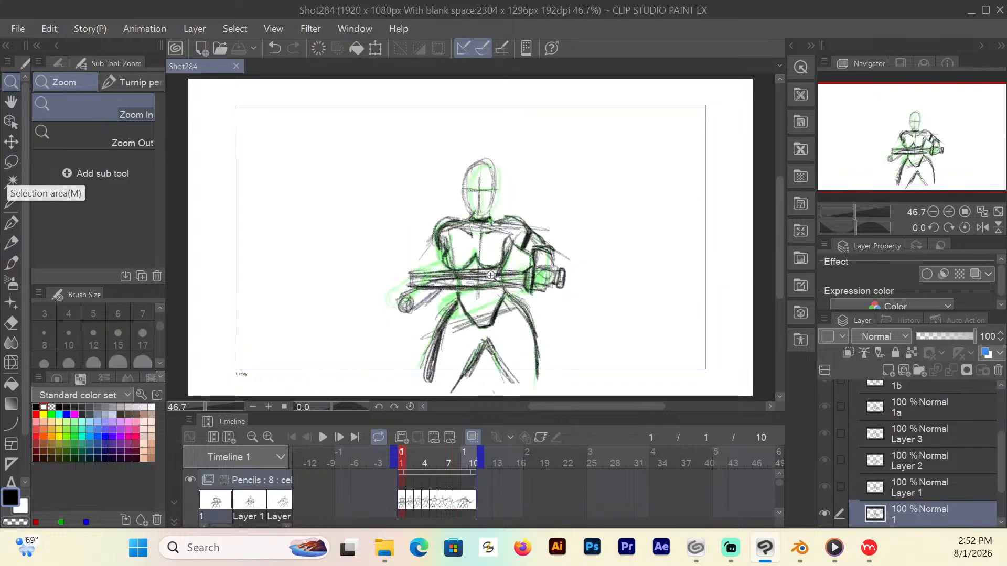
drag(491, 262, 517, 244)
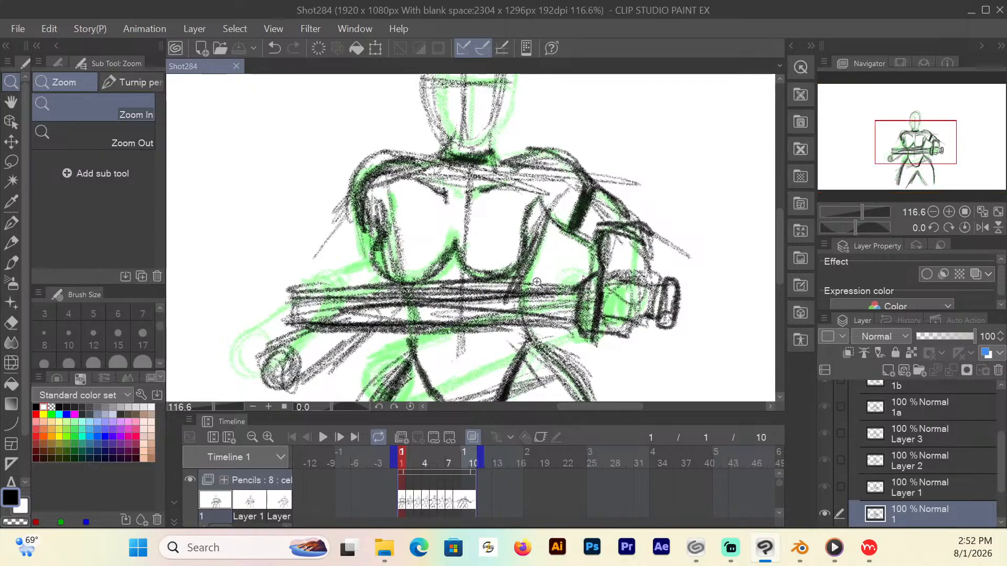
drag(780, 227, 780, 236)
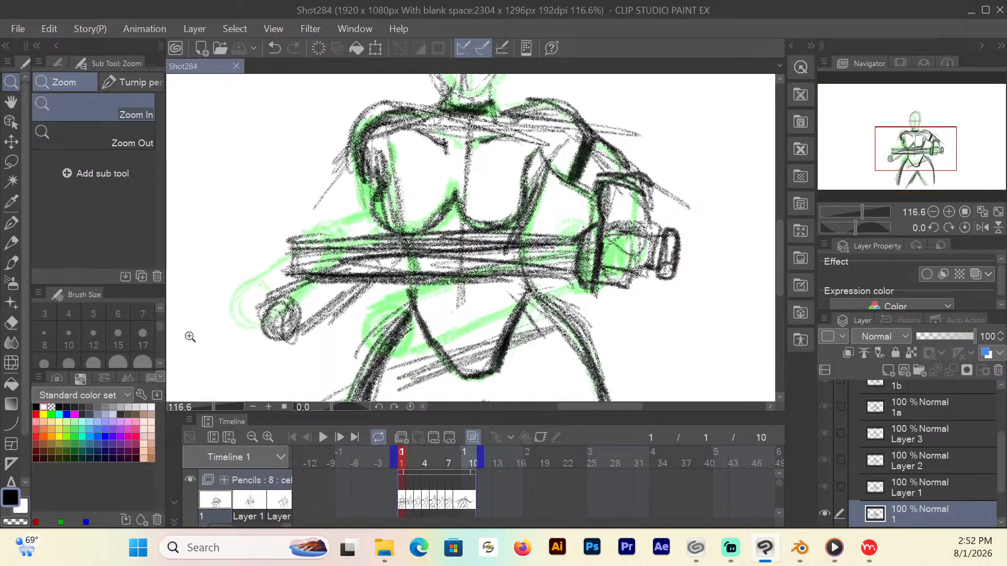
click(12, 243)
drag(461, 273, 474, 341)
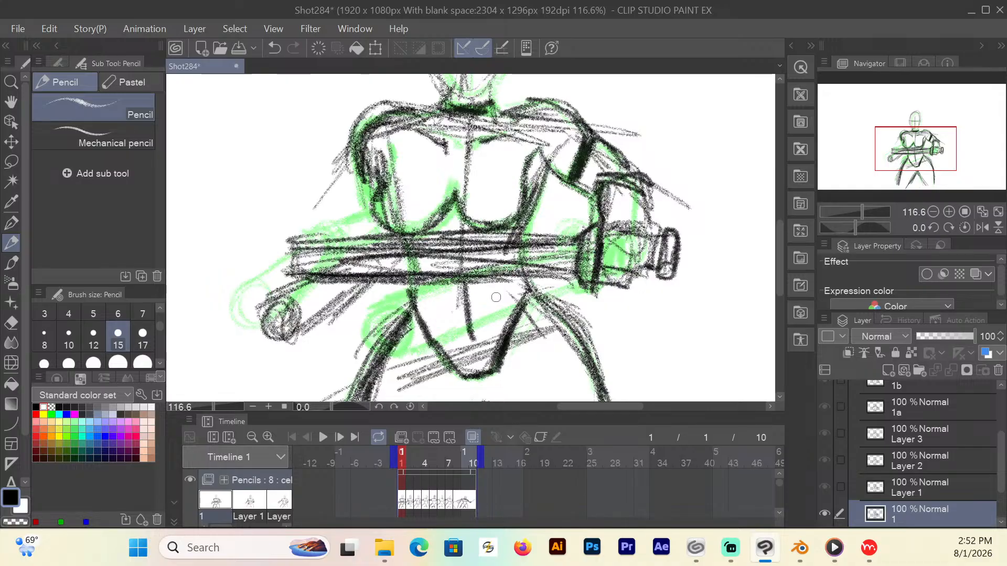
drag(498, 282, 501, 336)
drag(427, 286, 434, 330)
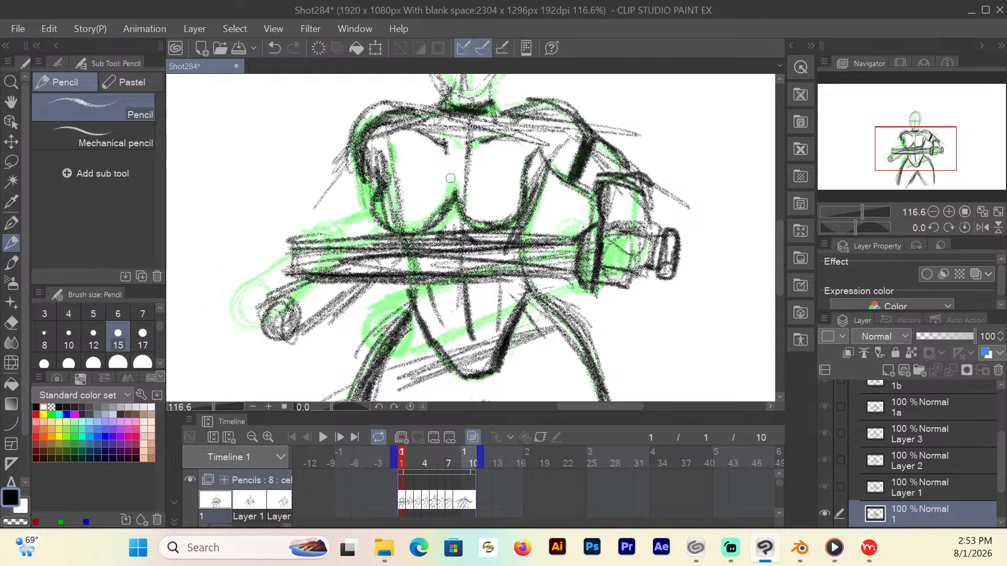
Draw the V-neckline, shoulder strap lines and crossing chest panel lines on the frame 1 figure.
drag(503, 107, 475, 164)
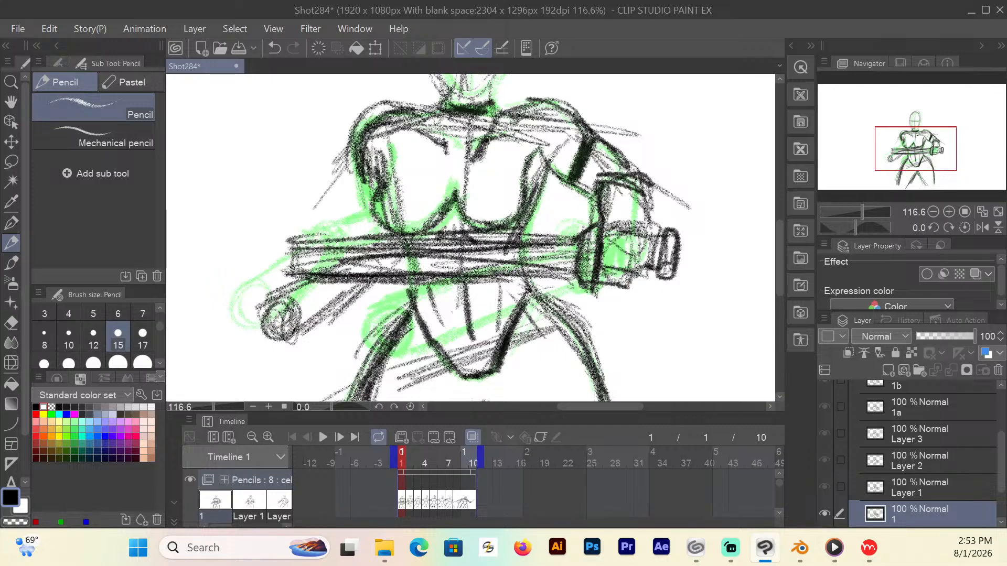
mouse_move(511, 120)
mouse_down()
mouse_move(450, 176)
mouse_move(422, 108)
mouse_move(375, 205)
mouse_up()
drag(516, 108, 522, 195)
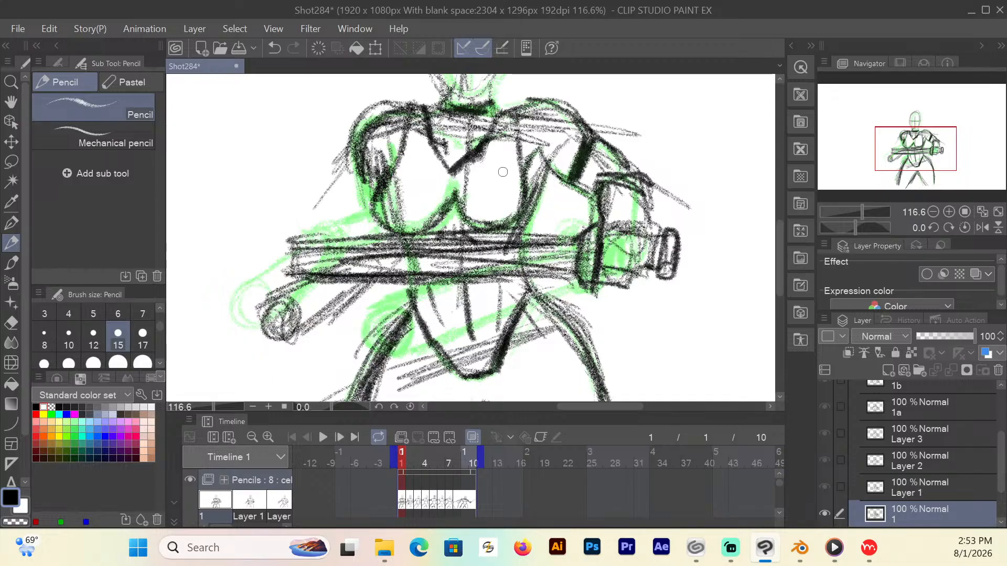
mouse_move(455, 178)
mouse_down()
mouse_move(507, 193)
mouse_move(394, 198)
mouse_move(453, 163)
mouse_move(434, 108)
mouse_move(403, 134)
mouse_up()
drag(476, 110, 449, 106)
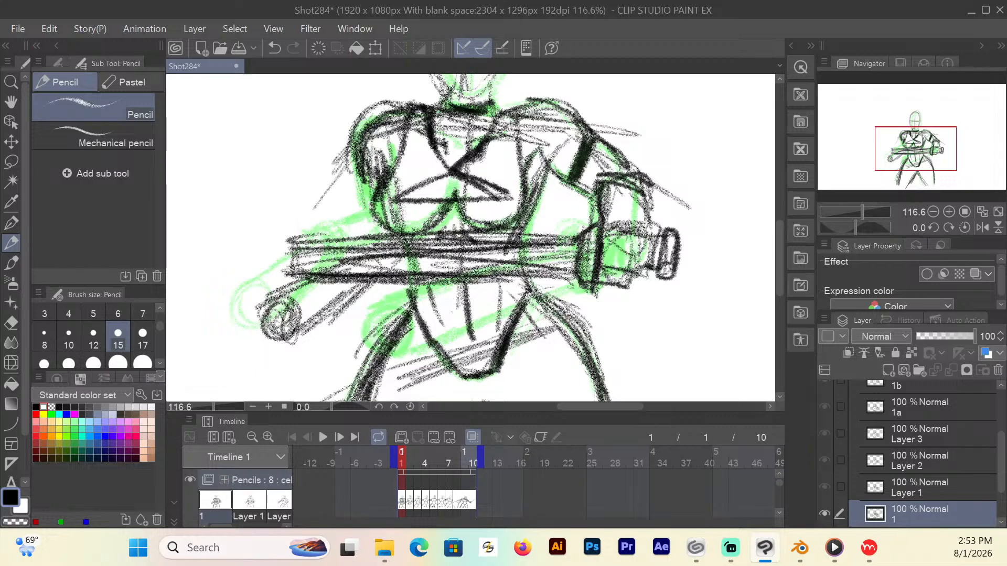
drag(522, 133, 516, 104)
On frame 2, draw the matching neckline, straps, chest panel and abdomen lines over the onion-skinned figure.
click(411, 492)
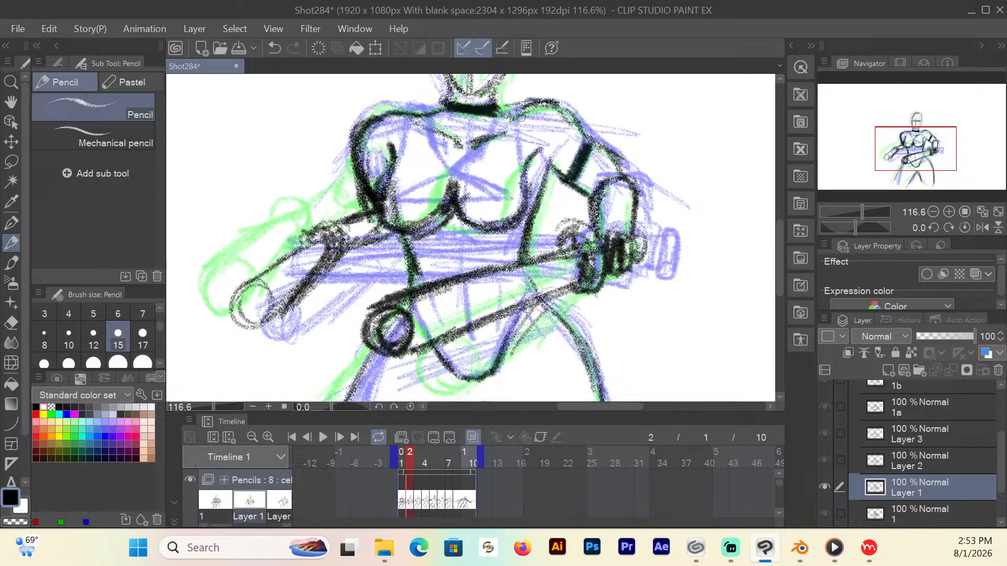
mouse_move(504, 116)
mouse_down()
mouse_move(457, 170)
mouse_move(420, 112)
mouse_move(394, 157)
mouse_up()
mouse_move(504, 109)
mouse_down()
mouse_move(520, 124)
mouse_move(525, 181)
mouse_up()
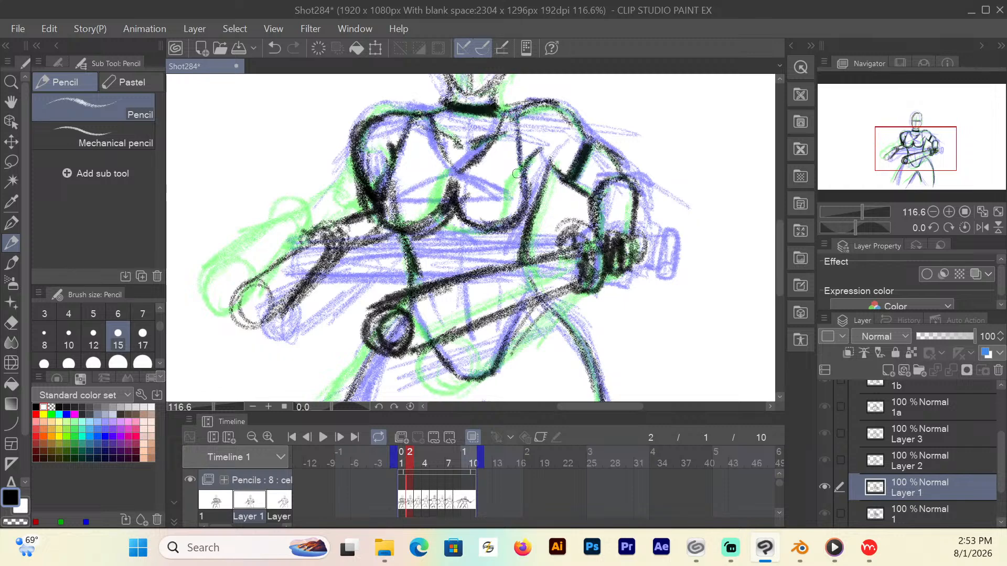
mouse_move(459, 169)
mouse_down()
mouse_move(513, 195)
mouse_move(484, 194)
mouse_move(478, 173)
mouse_move(491, 179)
mouse_move(475, 198)
mouse_move(391, 200)
mouse_up()
mouse_move(461, 229)
mouse_down()
mouse_move(486, 250)
mouse_move(434, 256)
mouse_move(457, 252)
mouse_move(459, 270)
mouse_up()
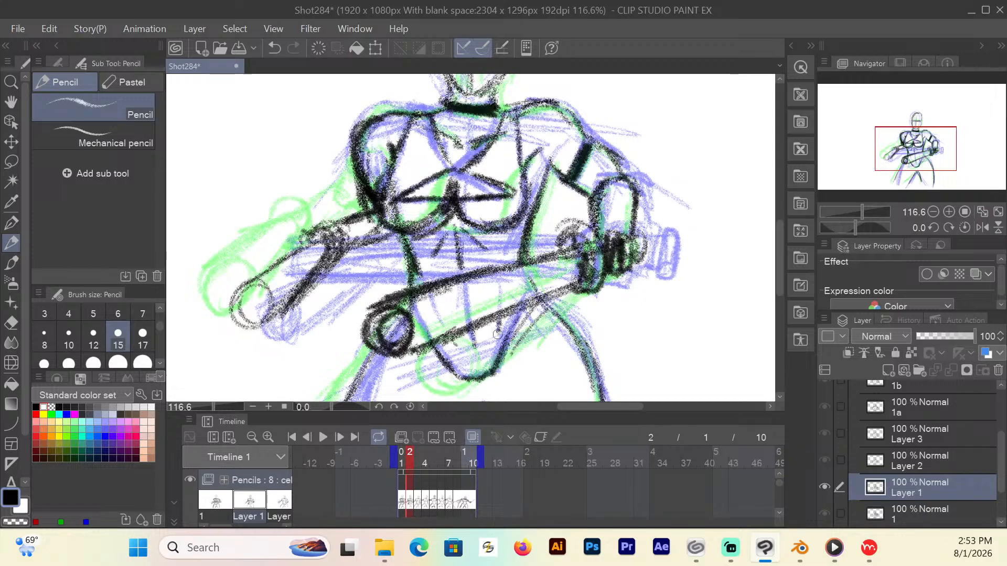
drag(458, 251, 461, 270)
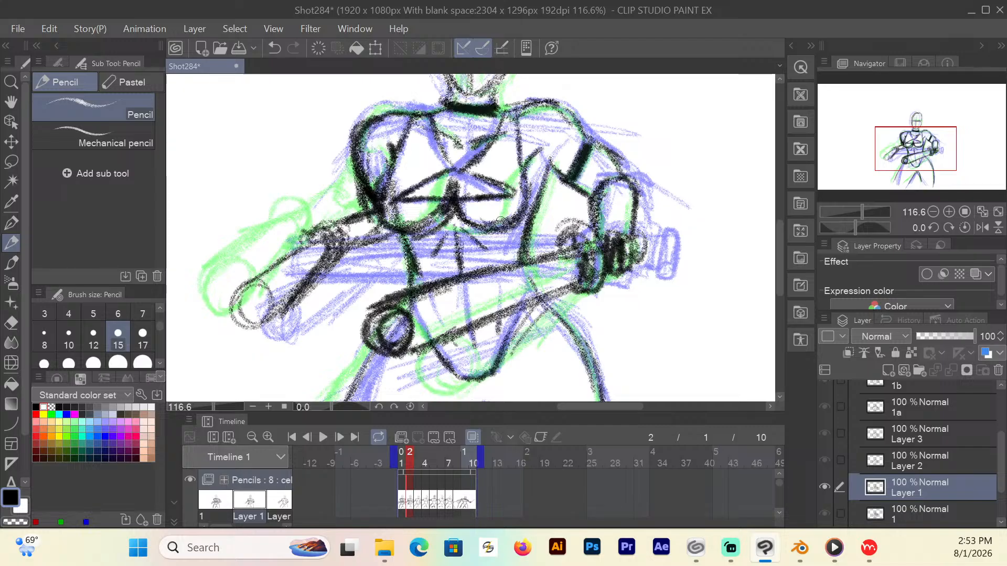
mouse_move(482, 187)
mouse_down()
mouse_move(462, 173)
mouse_move(485, 169)
mouse_up()
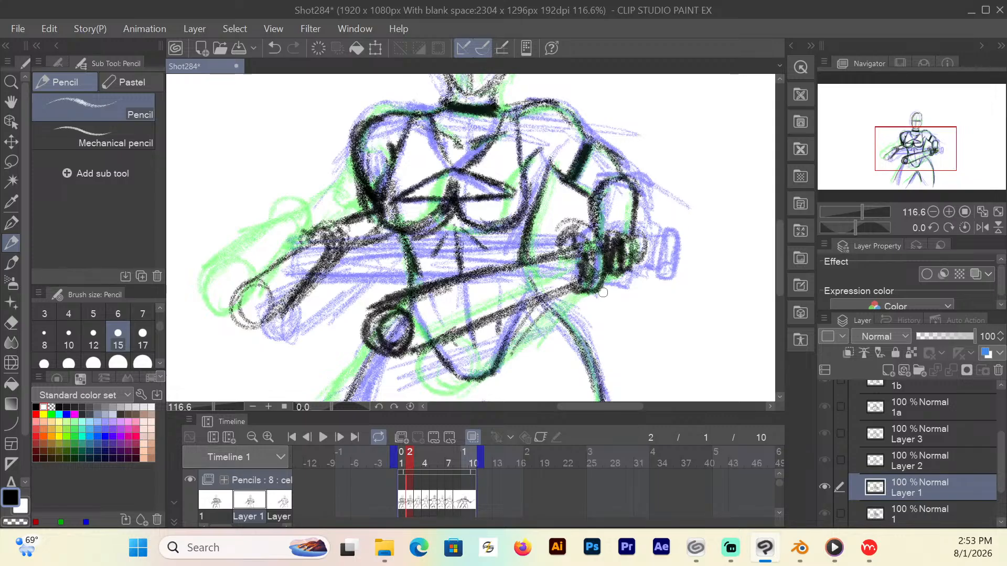
On frame 3, pencil the rib, center and side muscle lines on the figure's abdomen.
click(416, 462)
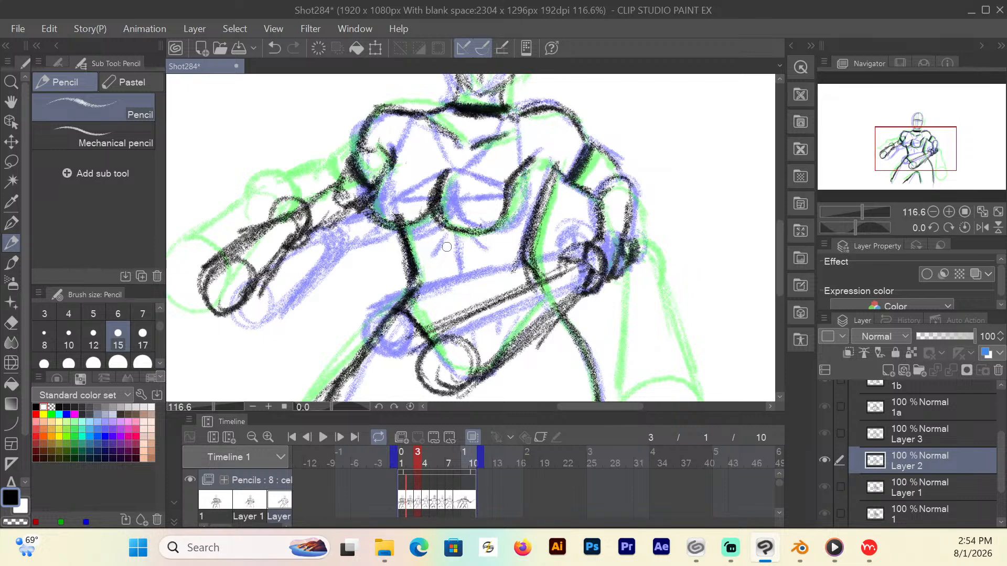
drag(467, 236, 494, 257)
drag(432, 243, 421, 262)
drag(440, 227, 461, 295)
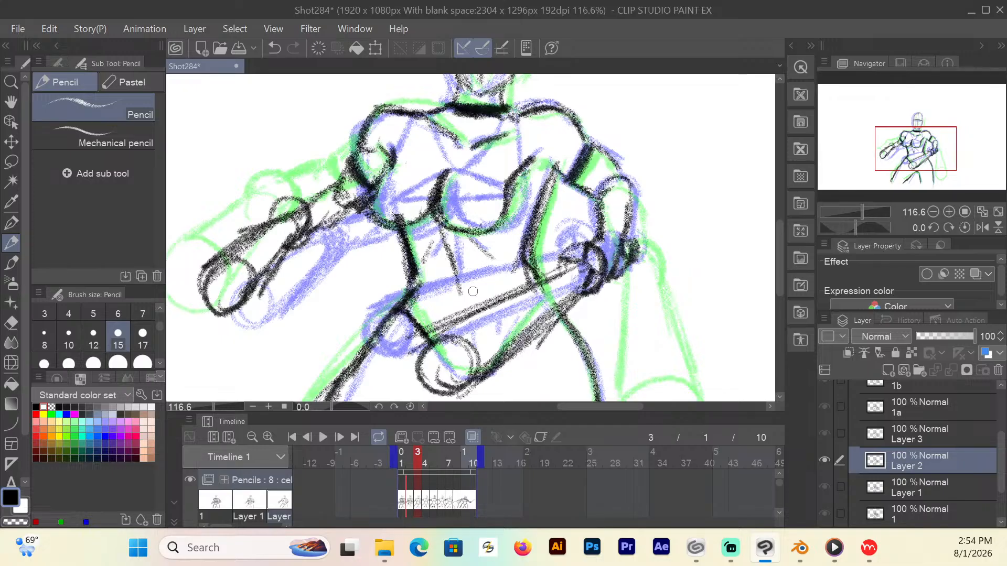
drag(443, 239, 464, 314)
drag(472, 239, 493, 266)
drag(502, 294, 500, 278)
drag(436, 319, 433, 270)
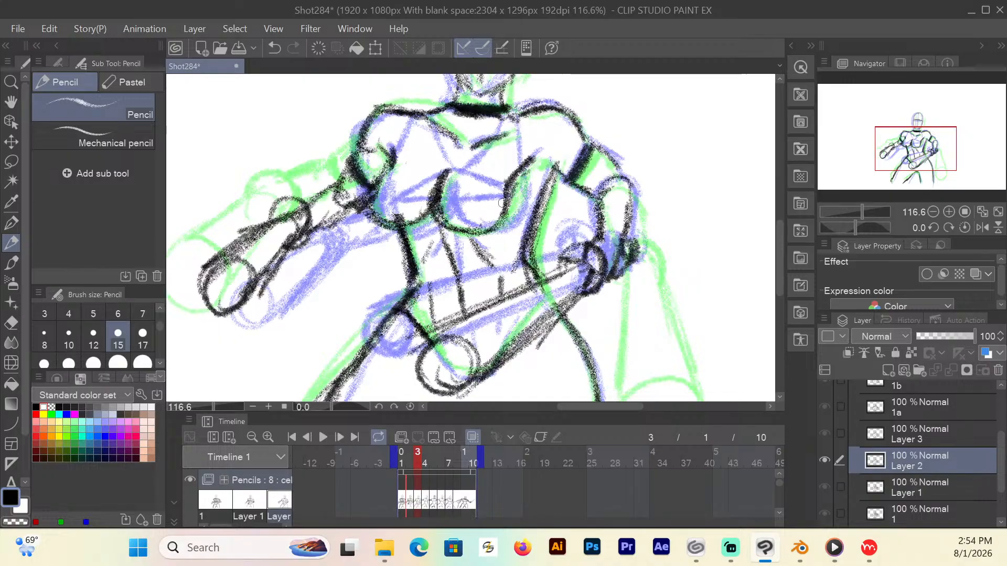
Draw the V-neckline, straps and crossing chest panel lines on the frame 3 figure, adding a short shoulder mark.
mouse_move(512, 117)
mouse_down()
mouse_move(450, 164)
mouse_move(434, 107)
mouse_move(380, 176)
mouse_up()
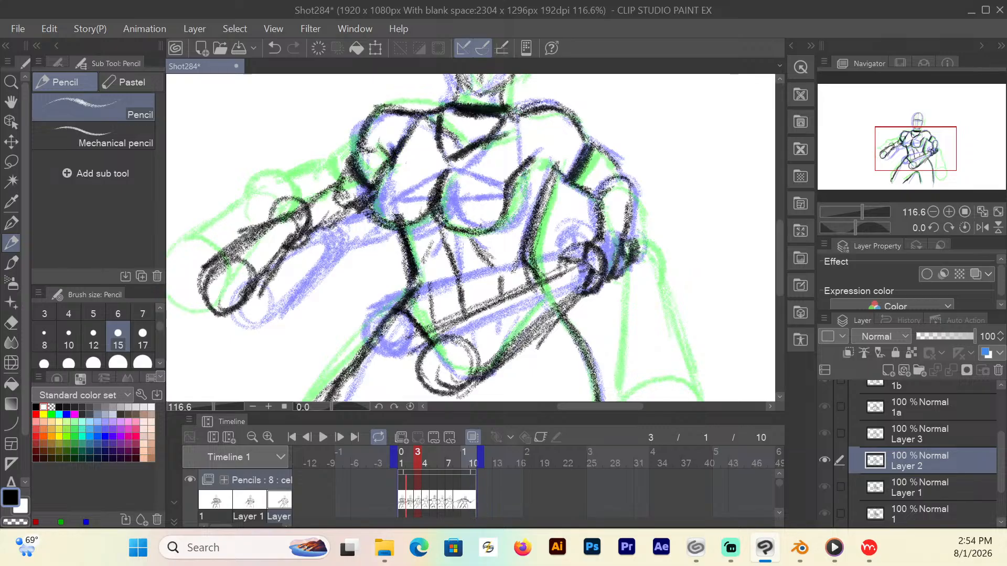
mouse_move(522, 105)
mouse_down()
mouse_move(511, 173)
mouse_move(519, 194)
mouse_move(540, 202)
mouse_move(508, 225)
mouse_up()
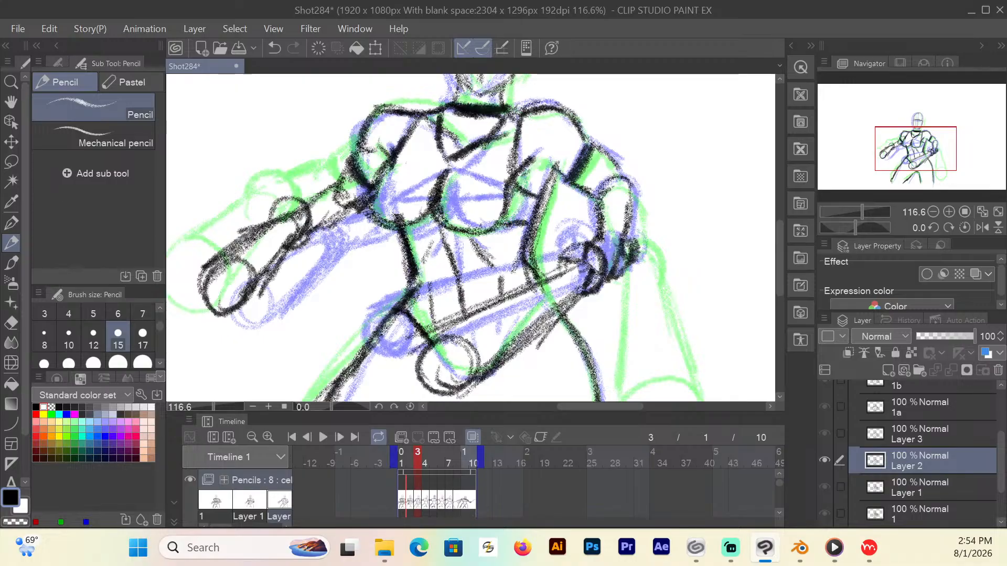
mouse_move(445, 162)
mouse_down()
mouse_move(484, 190)
mouse_move(470, 198)
mouse_move(387, 194)
mouse_up()
mouse_move(449, 161)
mouse_down()
mouse_move(388, 194)
mouse_move(494, 198)
mouse_up()
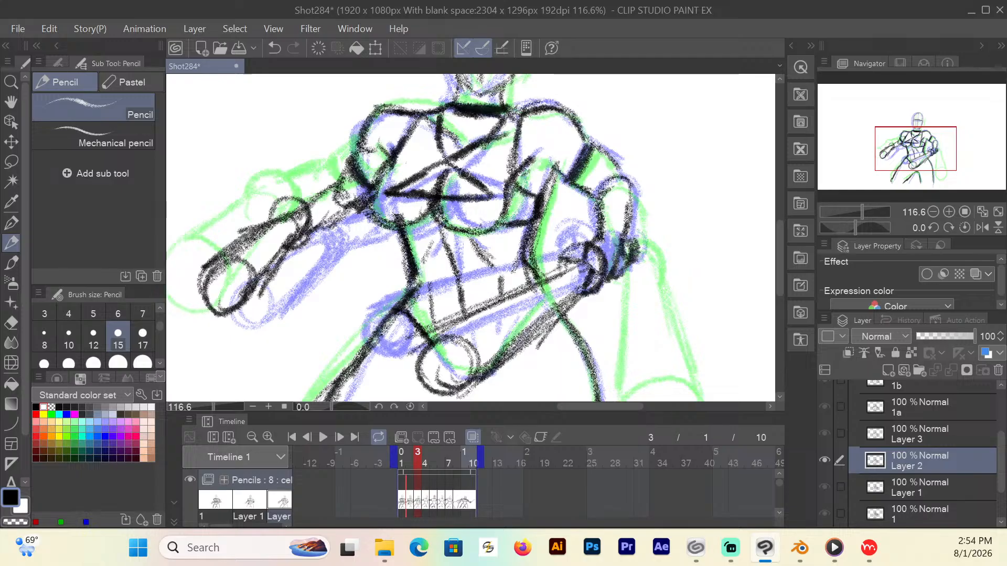
mouse_move(489, 136)
mouse_down()
mouse_move(512, 110)
mouse_move(527, 110)
mouse_up()
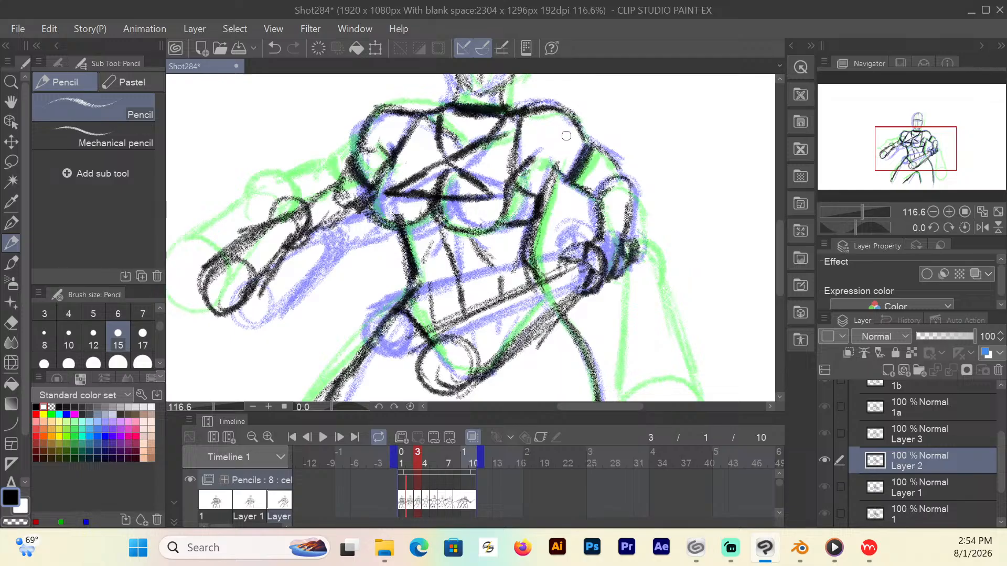
drag(566, 139, 545, 133)
drag(401, 120, 381, 109)
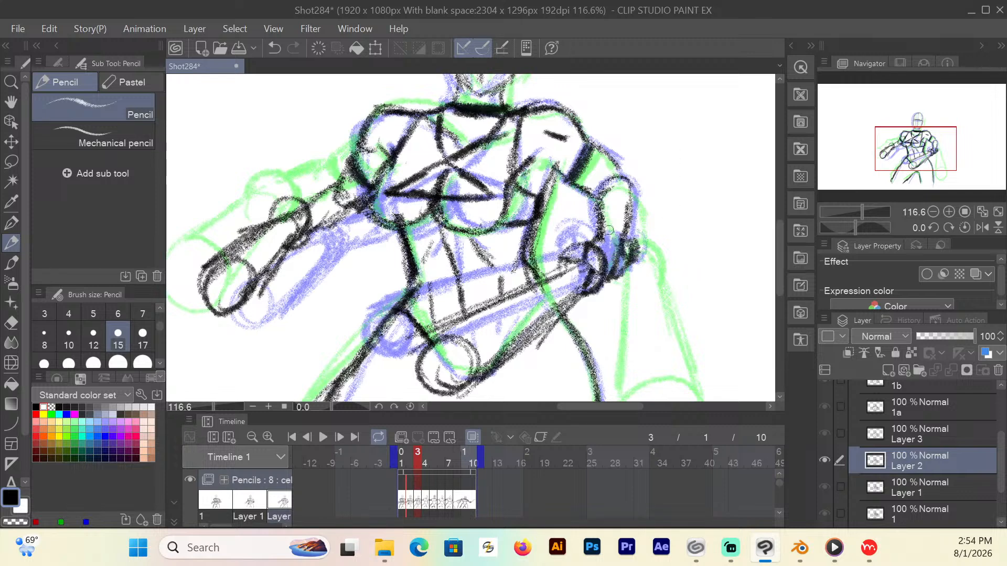
On frame 4, draw the V-neckline, shoulder straps and crossing chest panel lines following the onion-skinned figure.
mouse_move(777, 243)
mouse_down()
mouse_move(775, 259)
mouse_move(774, 249)
mouse_up()
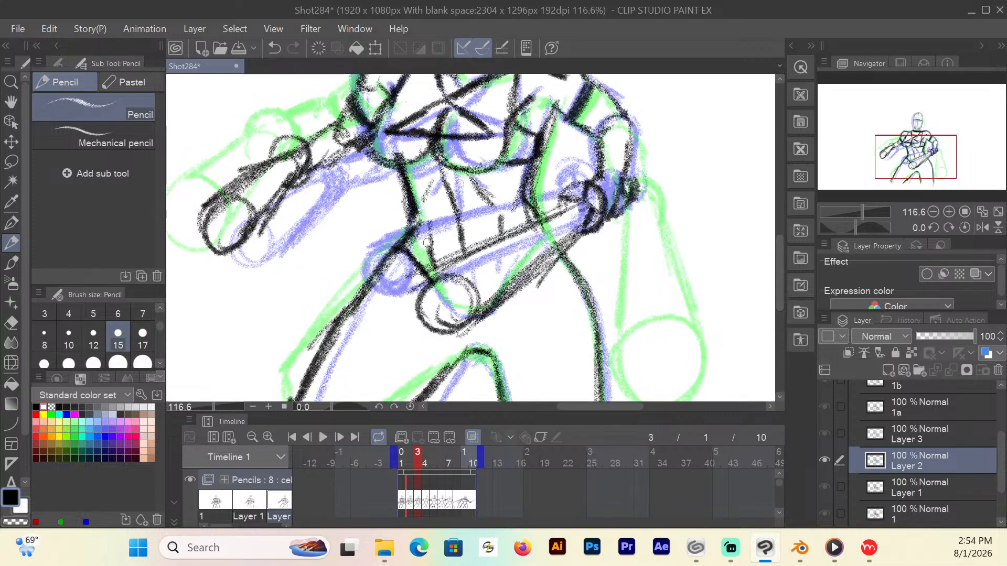
click(423, 467)
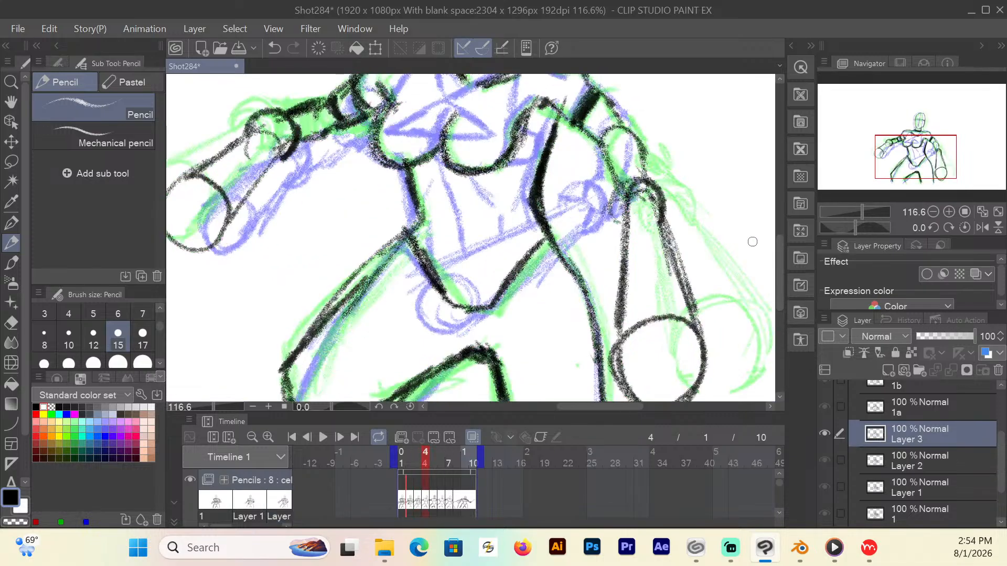
drag(779, 269, 775, 235)
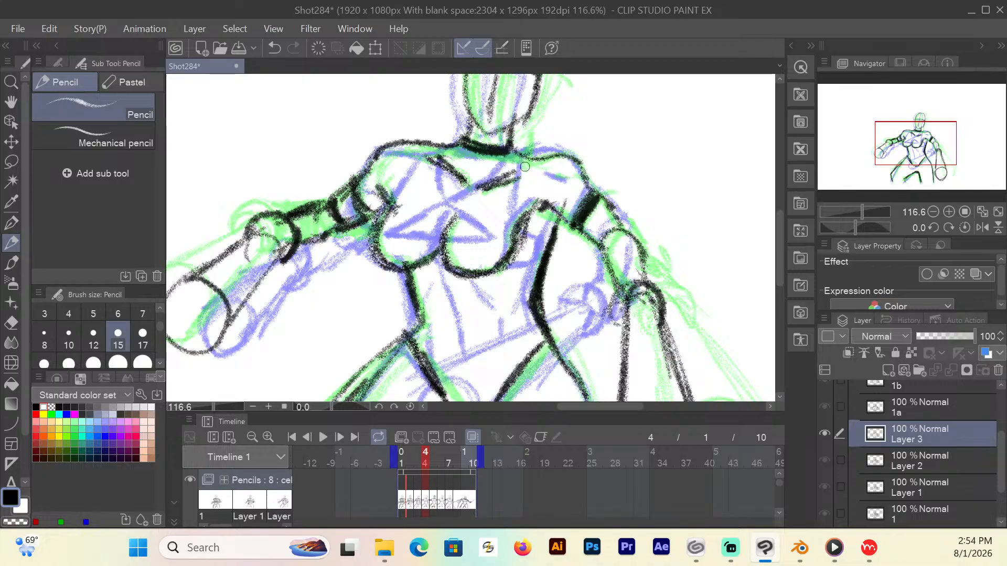
mouse_move(517, 156)
mouse_down()
mouse_move(449, 205)
mouse_move(446, 158)
mouse_move(453, 198)
mouse_up()
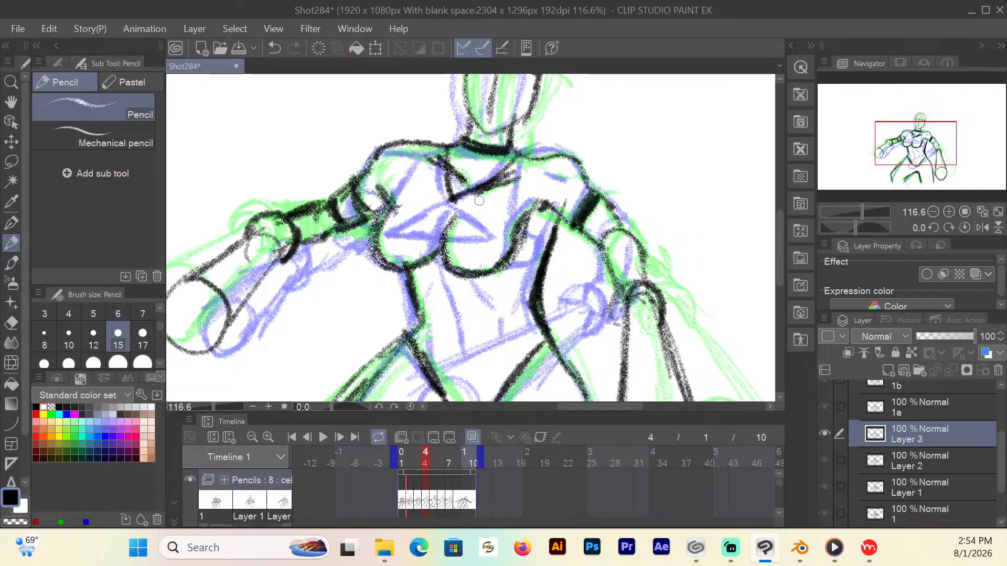
drag(447, 150, 383, 211)
mouse_move(523, 155)
mouse_down()
mouse_move(517, 231)
mouse_move(535, 241)
mouse_move(527, 262)
mouse_move(512, 258)
mouse_up()
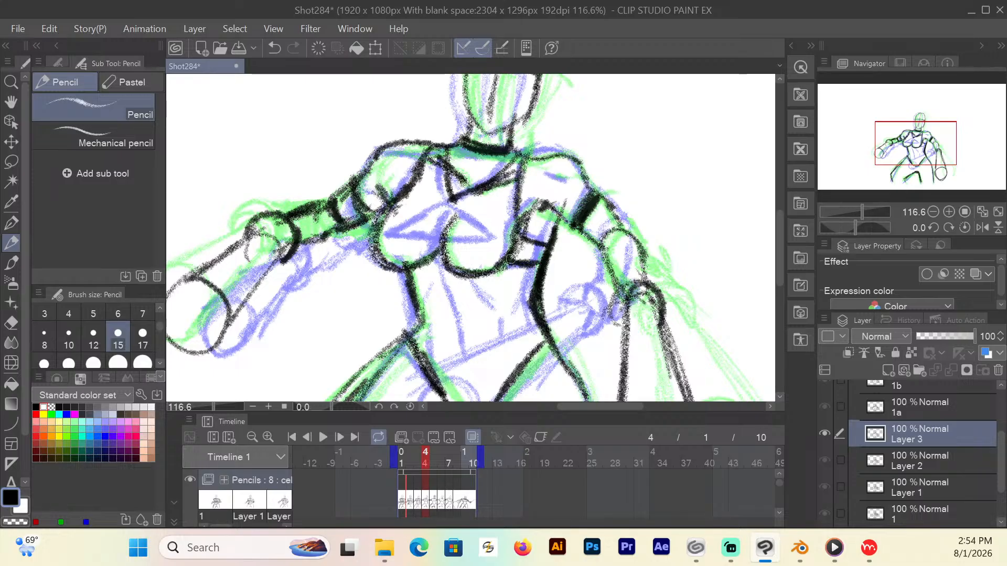
mouse_move(454, 206)
mouse_down()
mouse_move(491, 241)
mouse_move(390, 233)
mouse_move(446, 202)
mouse_move(466, 219)
mouse_move(451, 234)
mouse_move(452, 202)
mouse_move(496, 236)
mouse_move(473, 238)
mouse_up()
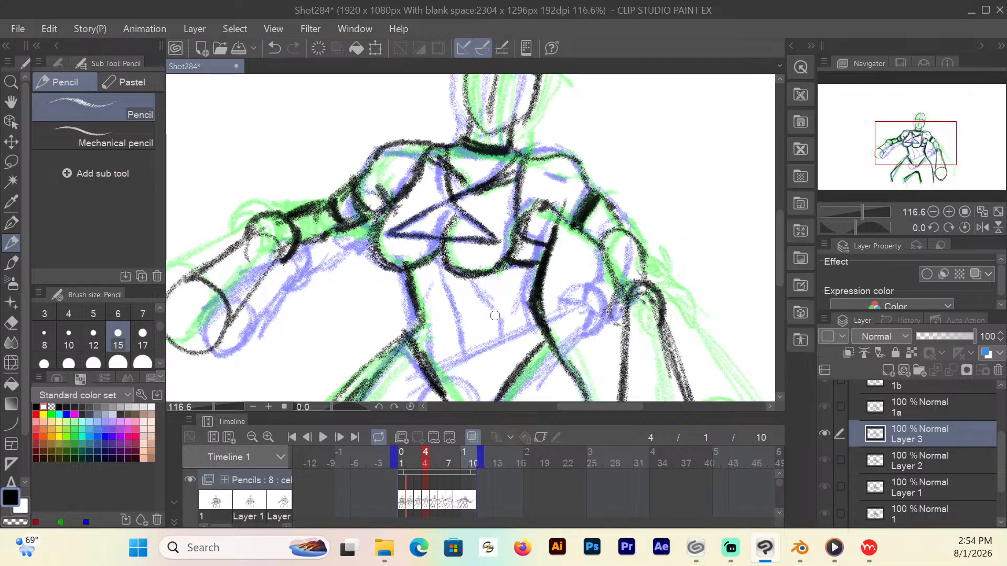
Pencil the rib, center and side muscle lines on the frame 4 figure's abdomen.
drag(464, 272, 493, 302)
mouse_move(432, 273)
mouse_down()
mouse_move(426, 298)
mouse_move(454, 310)
mouse_move(464, 370)
mouse_up()
drag(500, 319, 495, 387)
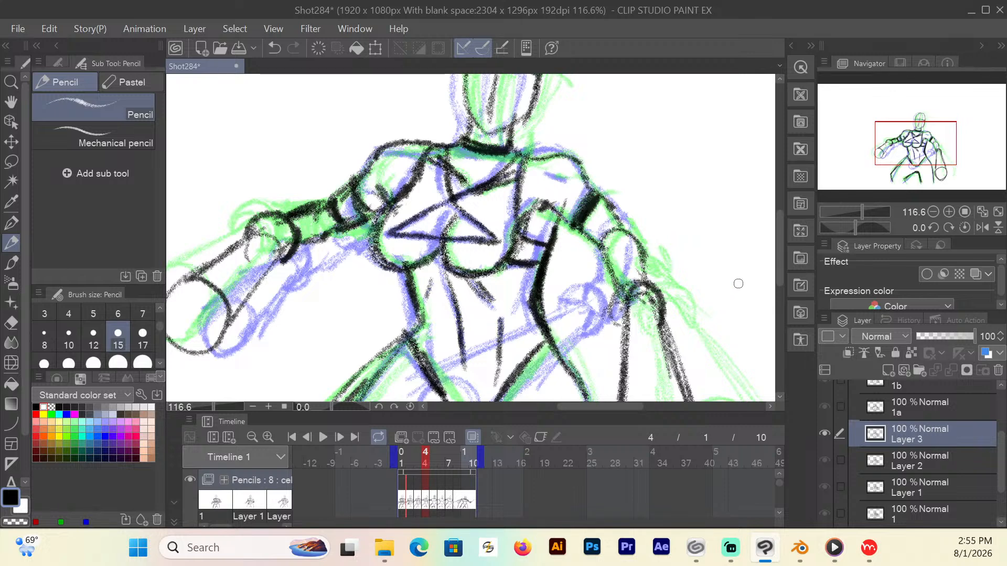
scroll(775, 268, down, 3)
drag(428, 202, 441, 258)
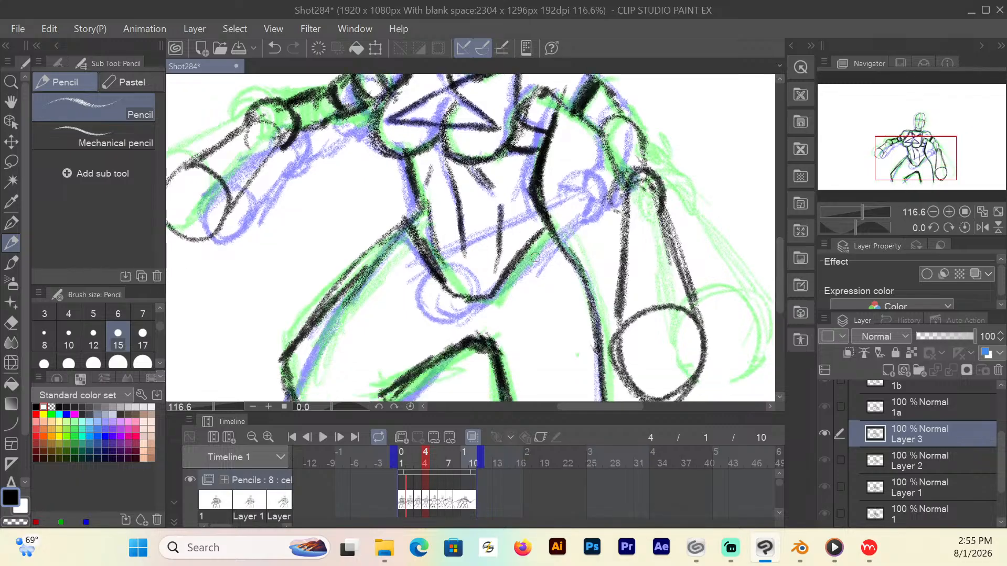
On frame 5, draw the matching neckline, shoulder straps and crossing triangular chest panel lines.
click(434, 466)
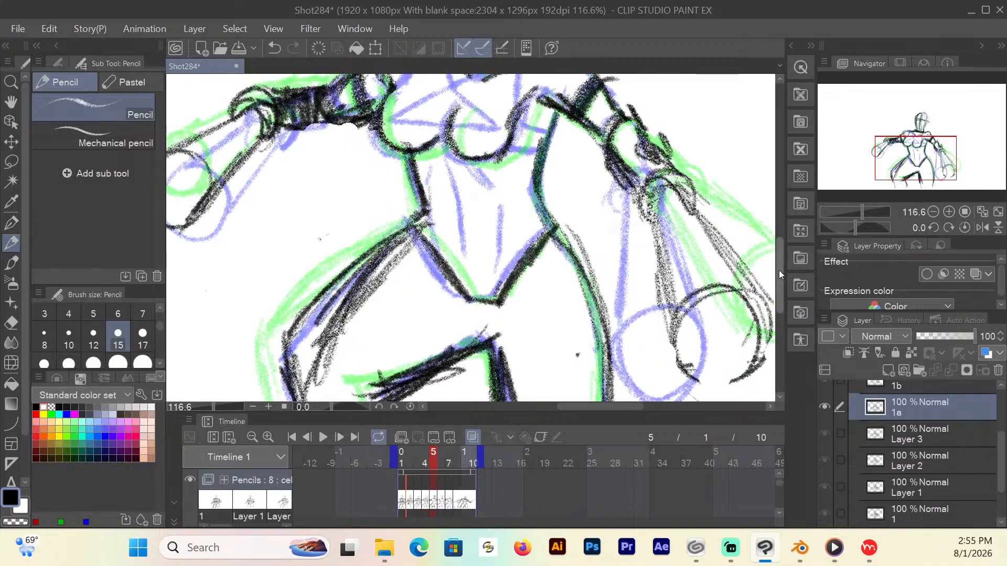
scroll(779, 269, up, 3)
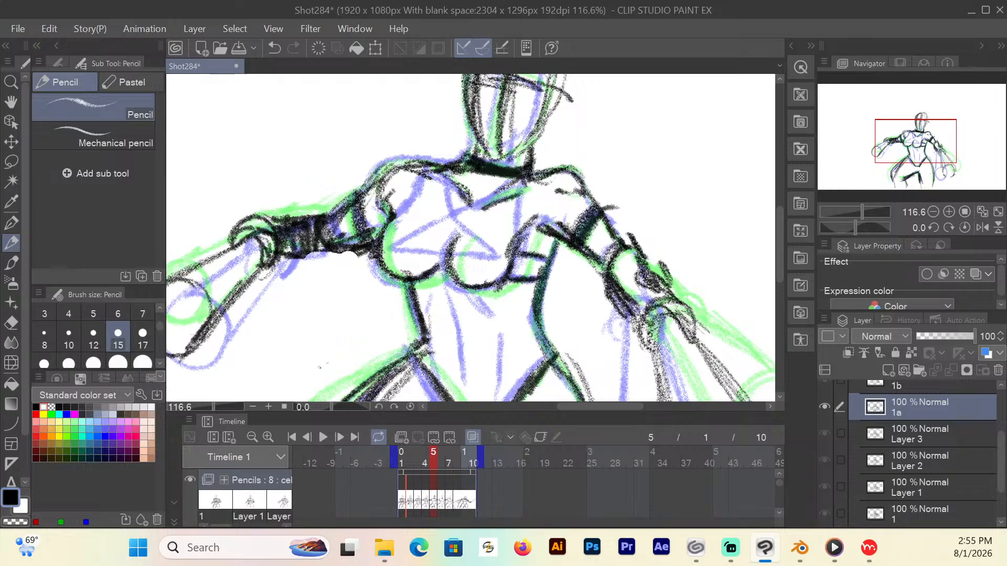
mouse_move(527, 176)
mouse_down()
mouse_move(460, 216)
mouse_move(455, 161)
mouse_up()
mouse_move(461, 210)
mouse_down()
mouse_move(503, 253)
mouse_move(460, 220)
mouse_move(501, 254)
mouse_move(391, 252)
mouse_up()
mouse_move(446, 169)
mouse_down()
mouse_move(397, 218)
mouse_move(450, 168)
mouse_move(447, 156)
mouse_up()
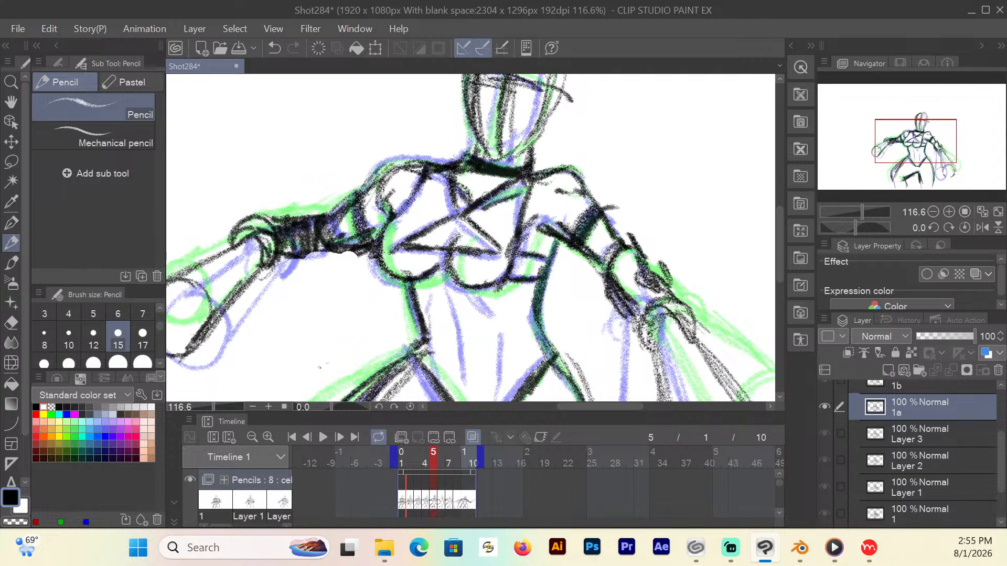
drag(486, 197, 524, 177)
Sketch the rib, center and side muscle lines on the frame 5 figure's abdomen.
scroll(778, 230, down, 5)
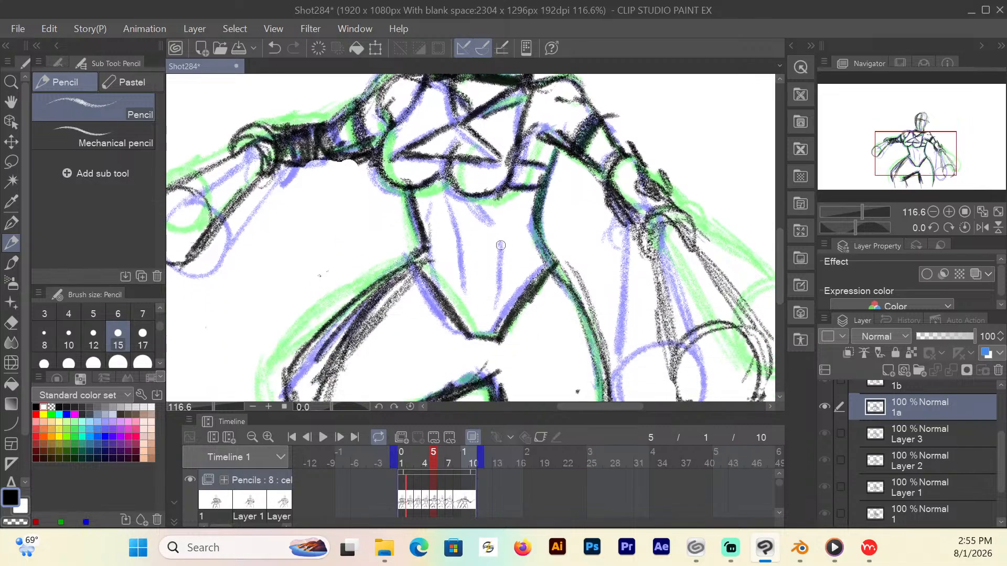
drag(474, 203, 497, 227)
drag(445, 192, 468, 291)
drag(509, 232, 493, 317)
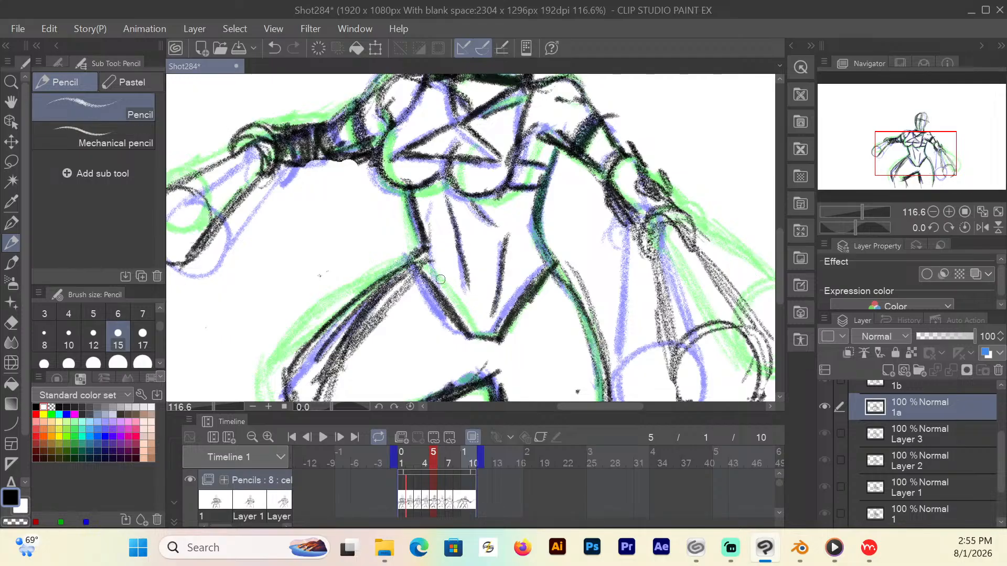
mouse_move(432, 202)
mouse_down()
mouse_move(426, 225)
mouse_move(449, 293)
mouse_up()
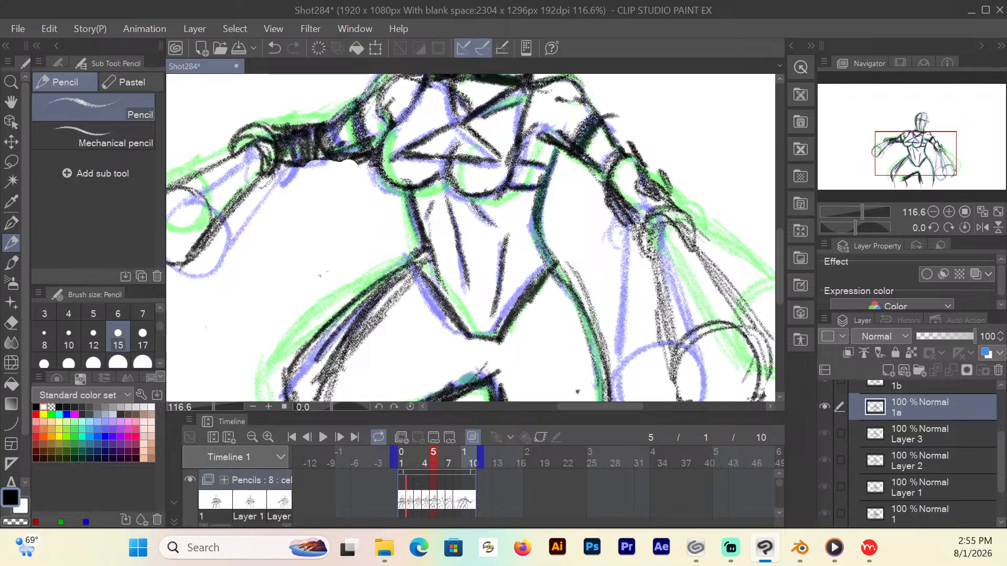
Erase the long abdomen muscle lines on frame 5 with the Hard eraser and redraw them with the Pencil.
click(11, 323)
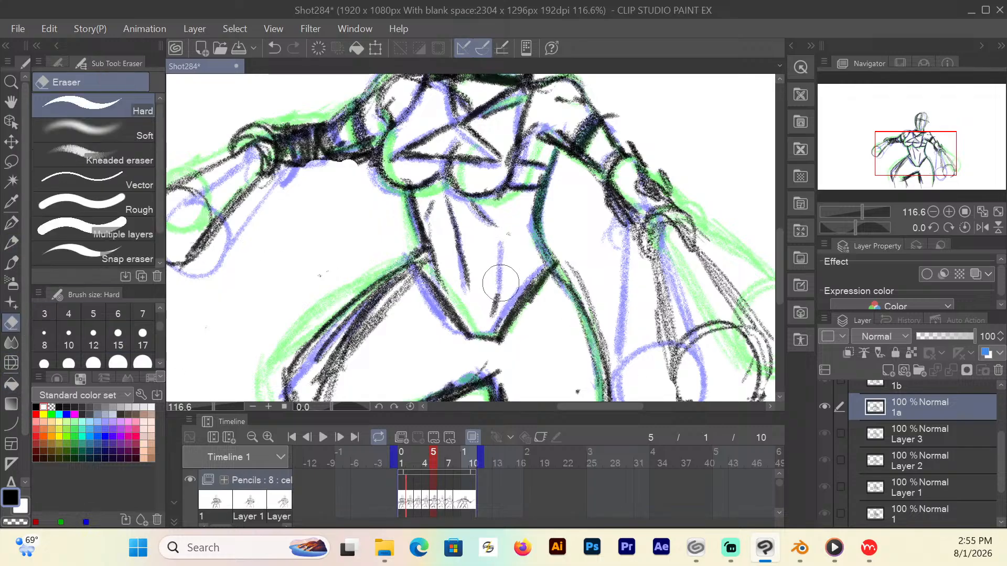
mouse_move(501, 283)
mouse_down()
mouse_move(474, 294)
mouse_move(461, 245)
mouse_up()
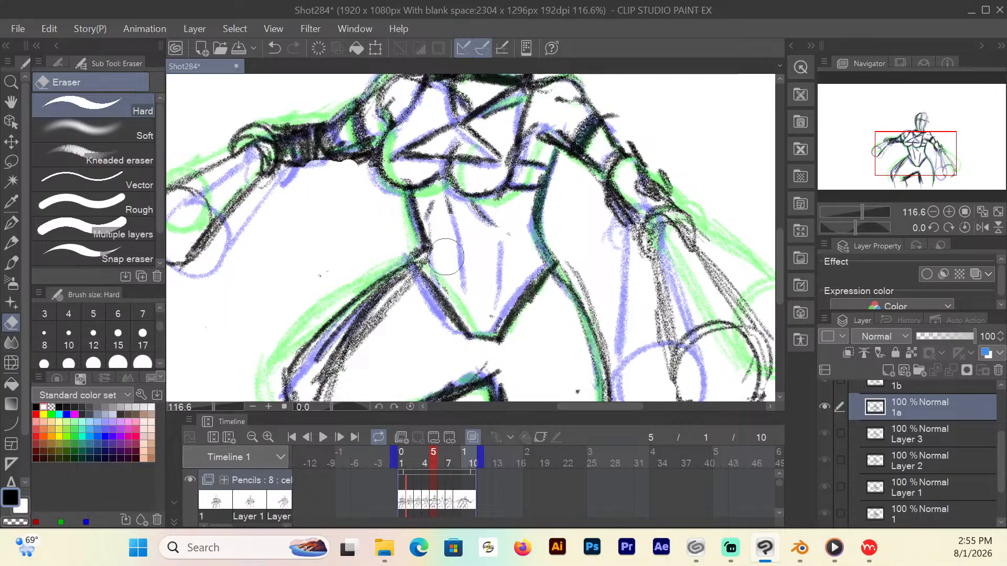
click(11, 223)
click(13, 243)
drag(517, 232, 506, 308)
drag(450, 202, 477, 306)
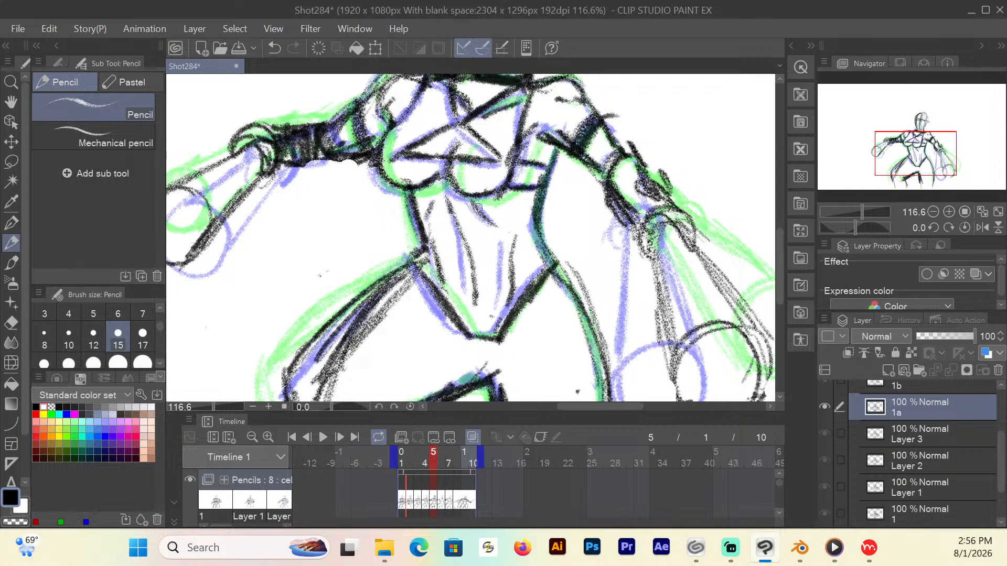
On frame 6, draw the neckline, both shoulder straps and the crossing chest panel lines over the figure's torso.
click(442, 464)
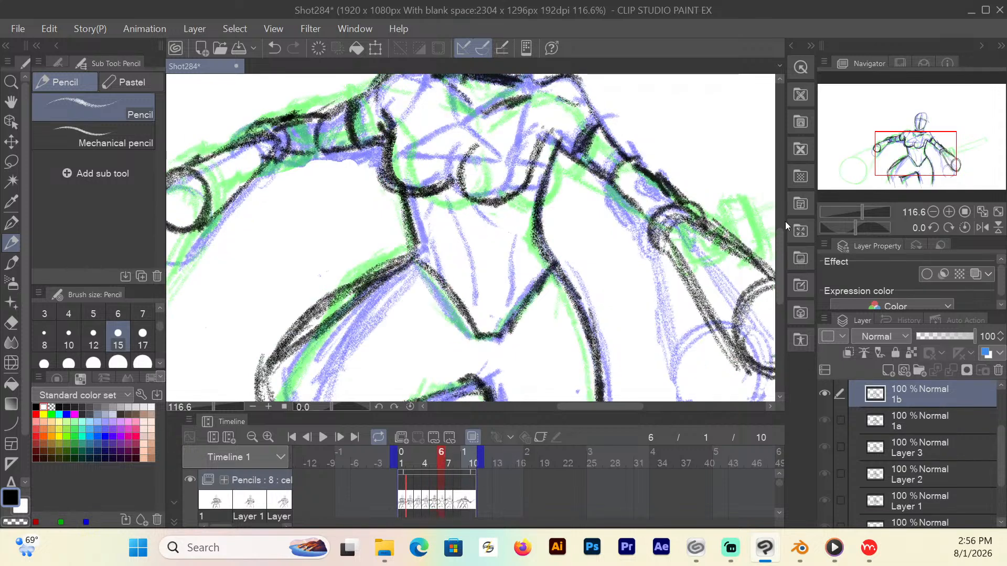
scroll(778, 233, up, 3)
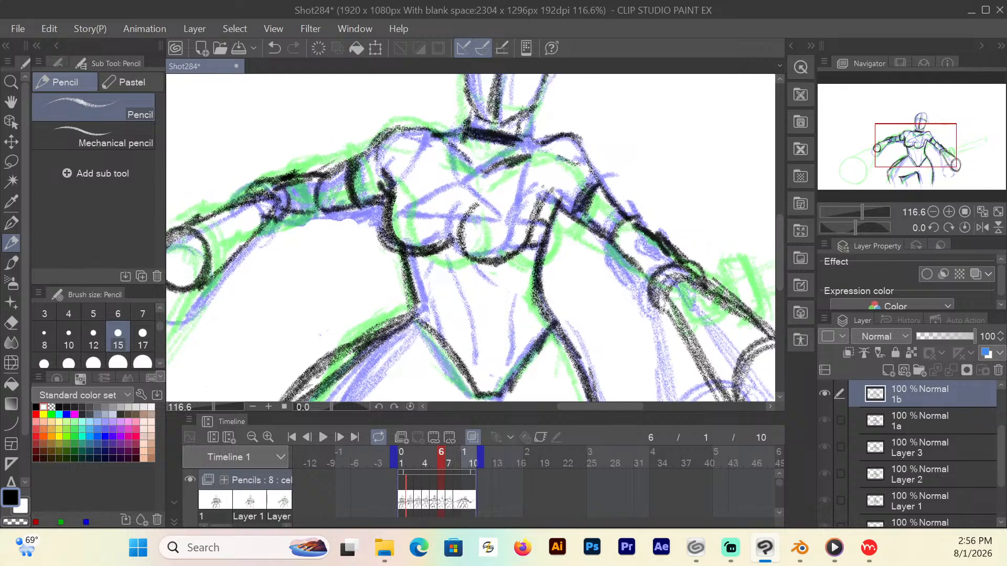
drag(532, 143, 531, 220)
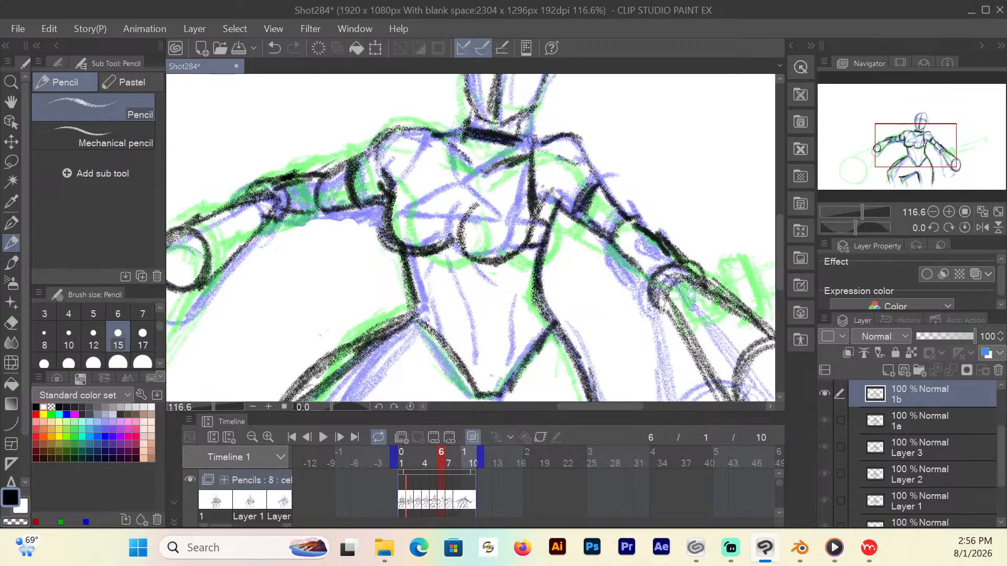
mouse_move(528, 136)
mouse_down()
mouse_move(467, 186)
mouse_move(460, 127)
mouse_up()
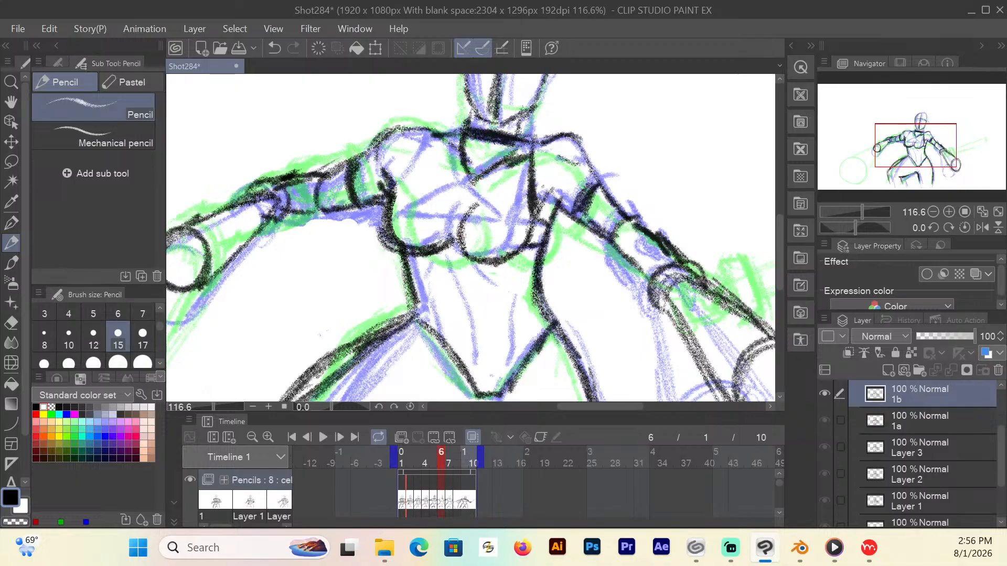
mouse_move(468, 177)
mouse_down()
mouse_move(516, 217)
mouse_move(402, 214)
mouse_move(434, 199)
mouse_move(401, 212)
mouse_up()
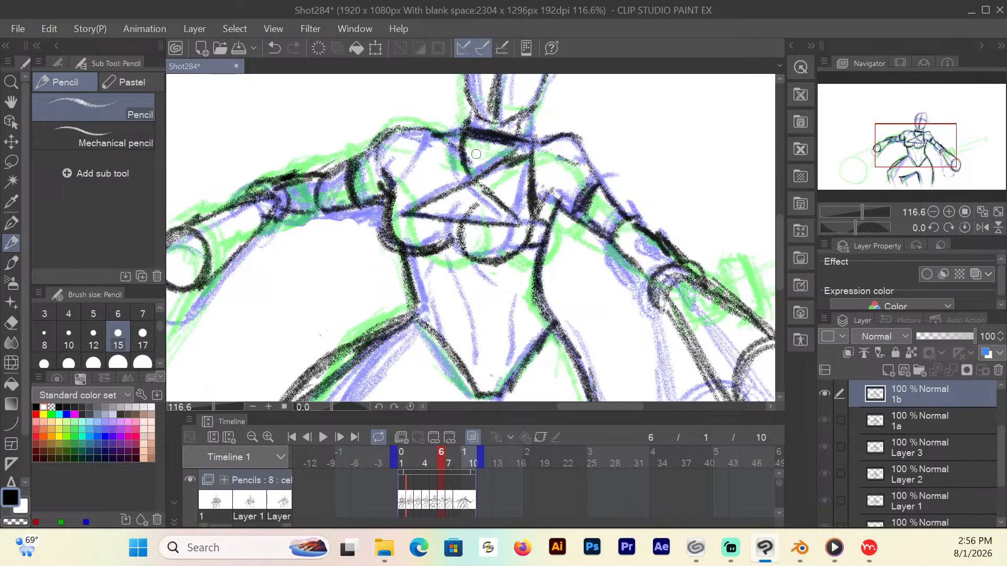
mouse_move(464, 135)
mouse_down()
mouse_move(441, 132)
mouse_move(420, 170)
mouse_move(394, 188)
mouse_up()
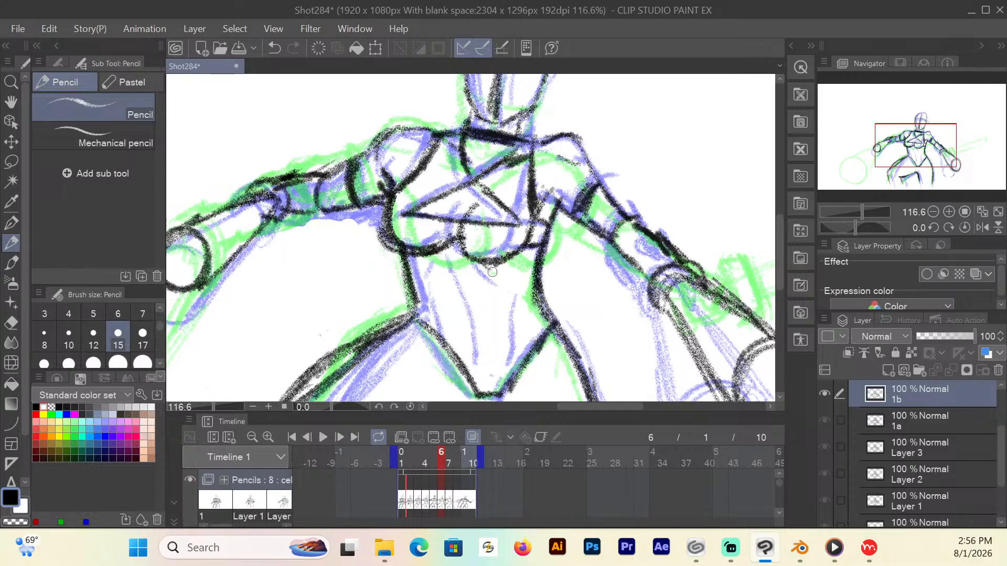
Add the rib, center and side abdomen lines to the frame 6 figure, plus short contour strokes on both shoulders.
mouse_move(463, 266)
mouse_down()
mouse_move(487, 364)
mouse_move(518, 324)
mouse_move(523, 290)
mouse_up()
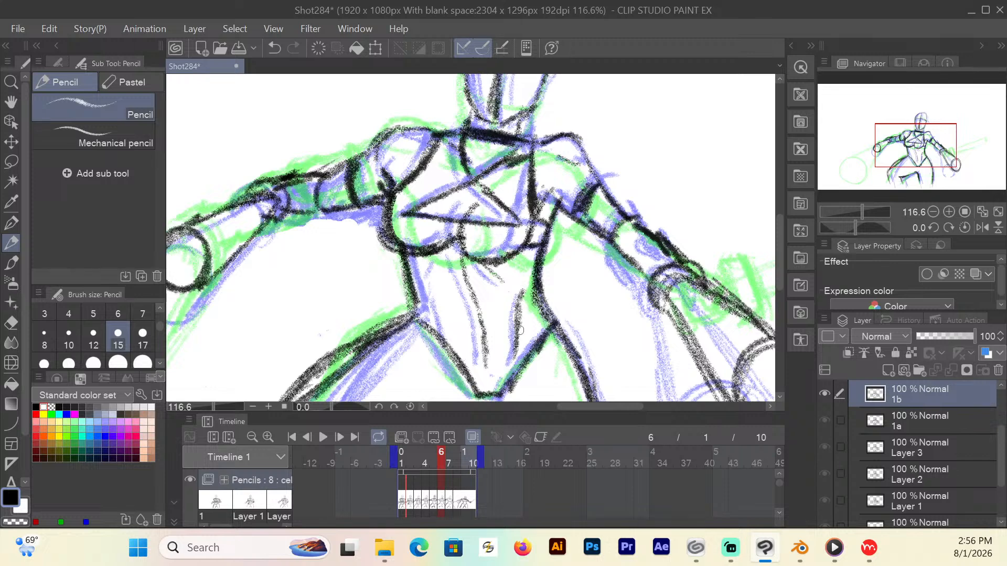
mouse_move(454, 350)
mouse_down()
mouse_move(439, 300)
mouse_move(451, 314)
mouse_up()
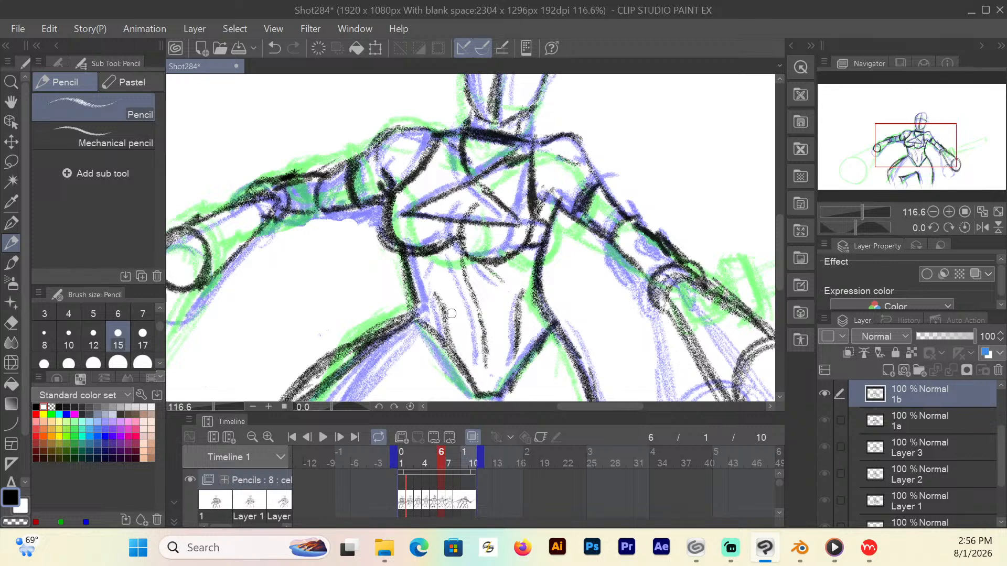
drag(442, 259, 433, 271)
mouse_move(576, 146)
mouse_down()
mouse_move(548, 137)
mouse_move(574, 128)
mouse_move(588, 170)
mouse_up()
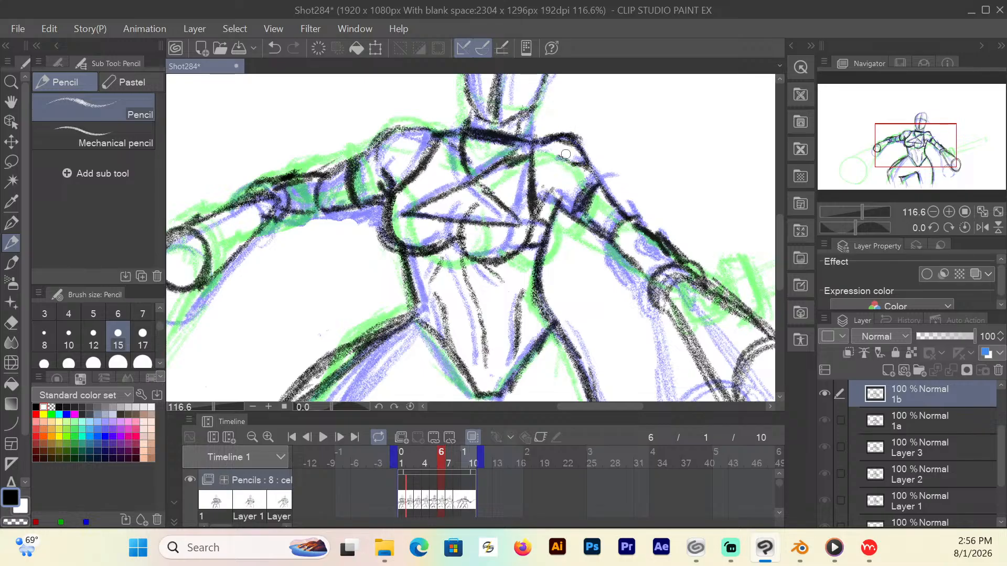
drag(415, 135, 366, 151)
On frame 7, draw the shoulder straps, V-neckline and crossing chest panel lines, joining the curves under the bust.
click(447, 464)
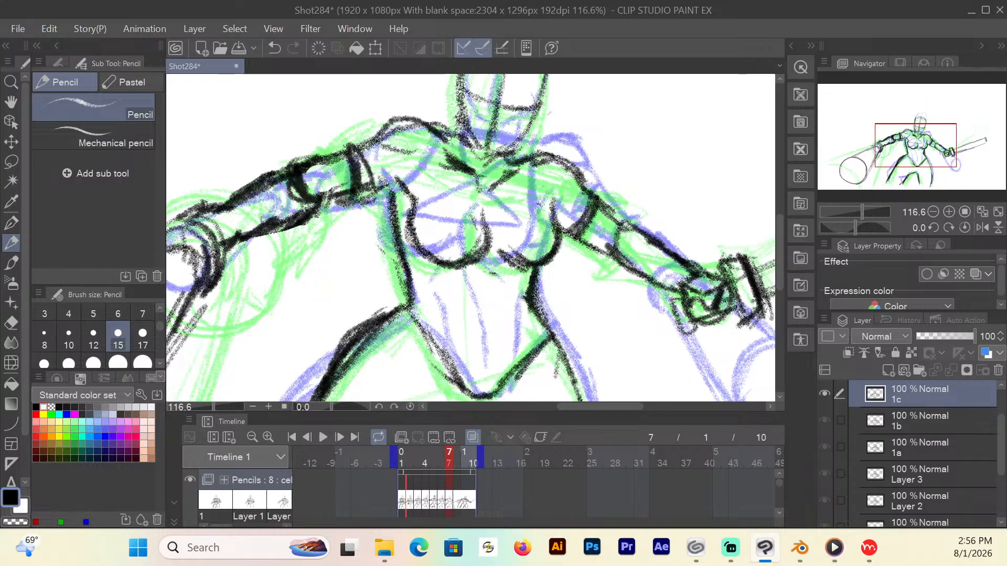
mouse_move(447, 135)
mouse_down()
mouse_move(462, 166)
mouse_move(443, 133)
mouse_move(447, 149)
mouse_move(428, 191)
mouse_move(411, 214)
mouse_move(392, 216)
mouse_move(404, 239)
mouse_up()
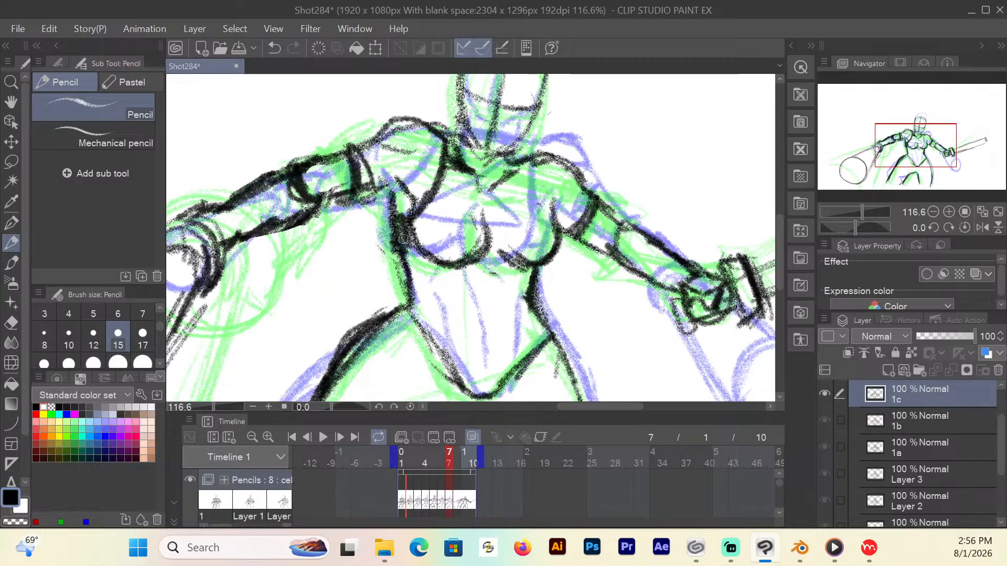
drag(529, 169, 548, 224)
drag(538, 262, 479, 251)
mouse_move(494, 183)
mouse_down()
mouse_move(516, 160)
mouse_move(490, 188)
mouse_up()
drag(450, 139, 488, 195)
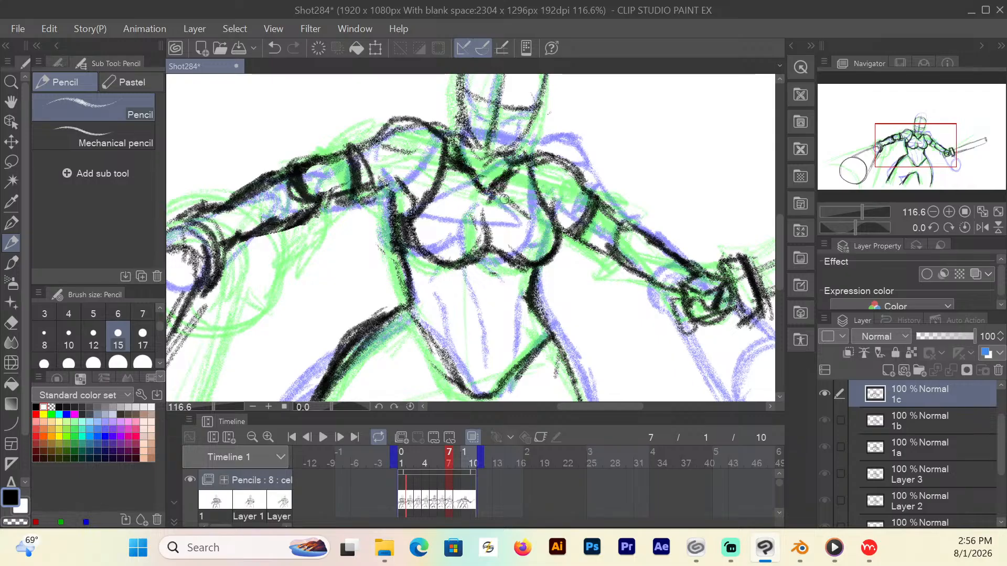
drag(544, 224, 426, 224)
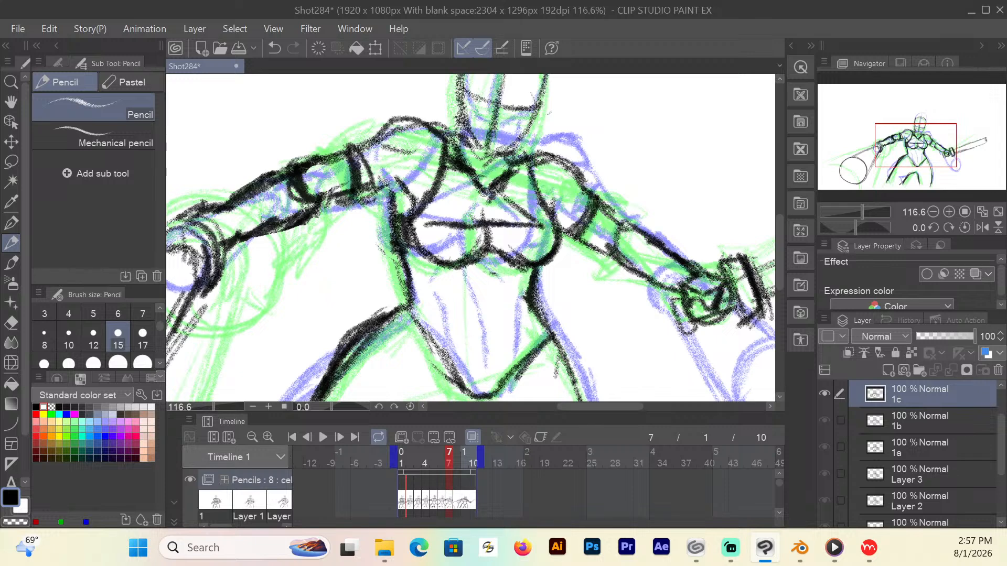
mouse_move(486, 194)
mouse_down()
mouse_move(430, 218)
mouse_move(510, 215)
mouse_move(456, 223)
mouse_move(536, 228)
mouse_move(505, 197)
mouse_move(538, 227)
mouse_up()
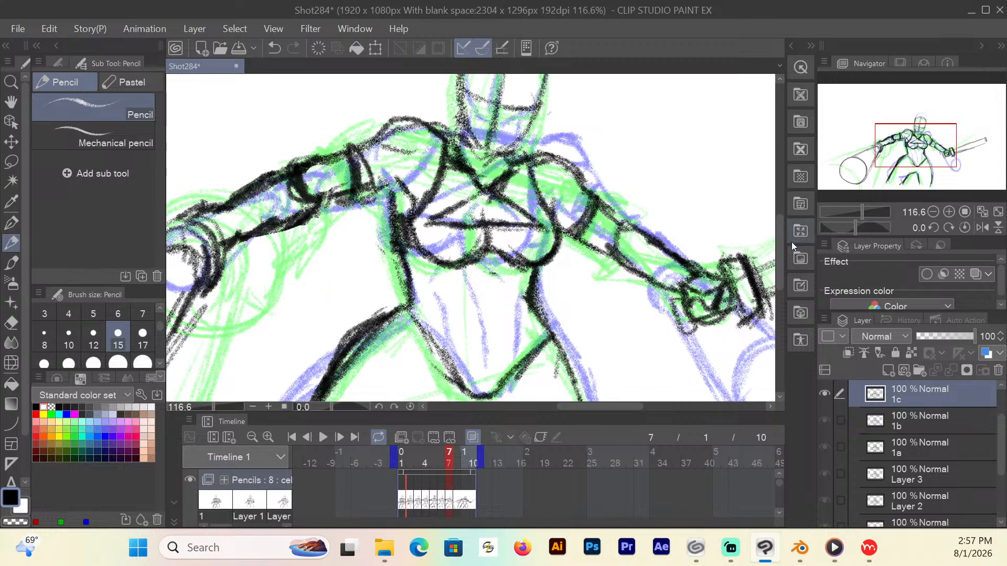
Pencil the center, rib and side muscle lines on the frame 7 figure's abdomen.
scroll(780, 237, down, 3)
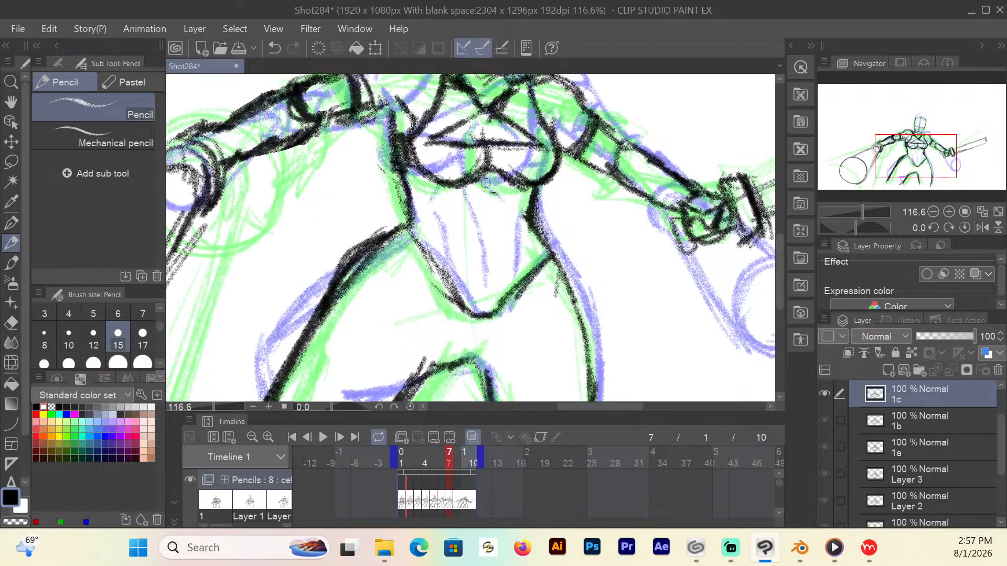
mouse_move(488, 178)
mouse_down()
mouse_move(489, 263)
mouse_move(478, 279)
mouse_up()
mouse_move(491, 212)
mouse_down()
mouse_move(484, 304)
mouse_move(494, 245)
mouse_move(484, 268)
mouse_move(453, 256)
mouse_move(450, 215)
mouse_up()
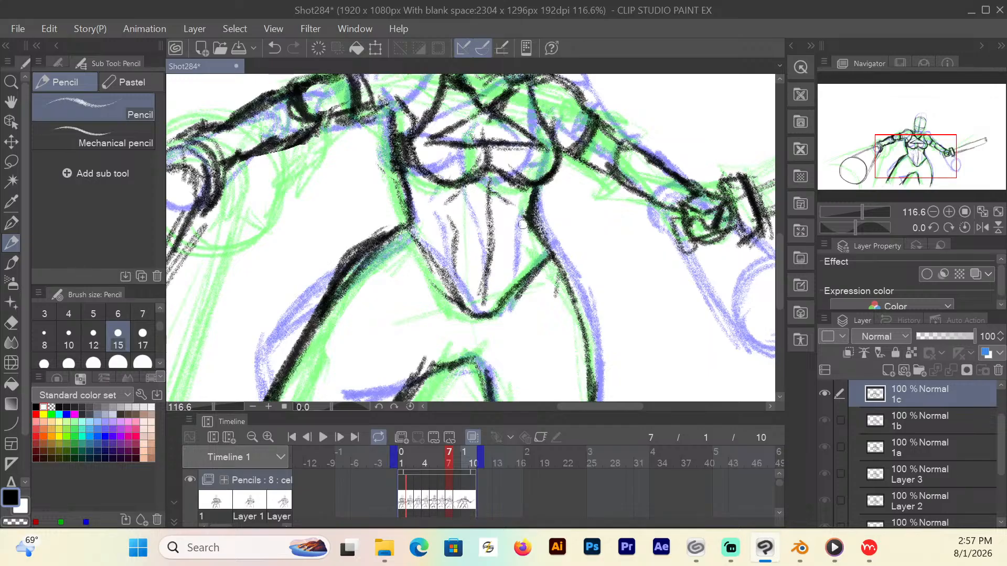
drag(530, 205, 506, 278)
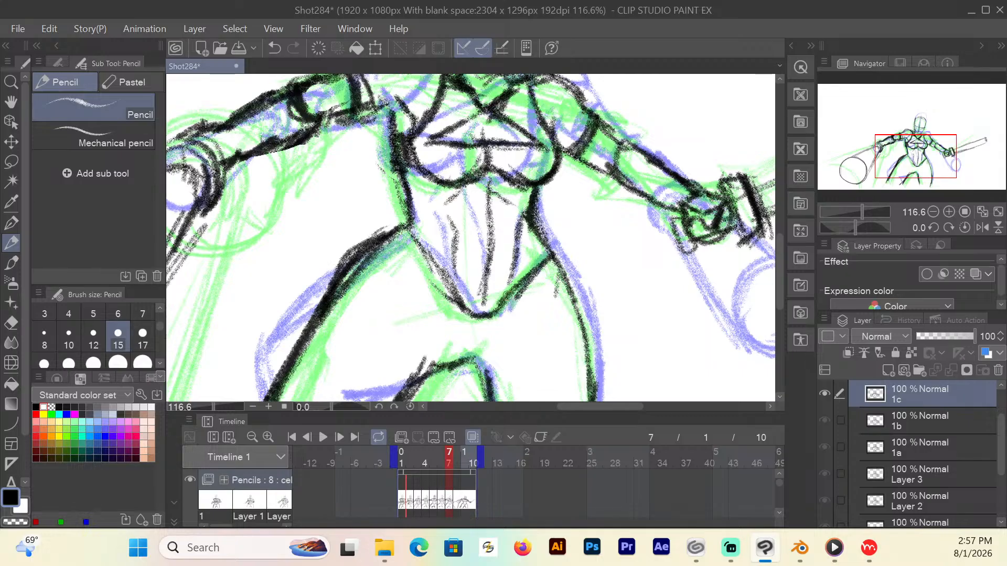
On frame 8, draw the shoulder straps, V-neckline and crossing chest panel lines, plus the rib, center and side abdomen lines.
click(458, 462)
scroll(778, 238, up, 5)
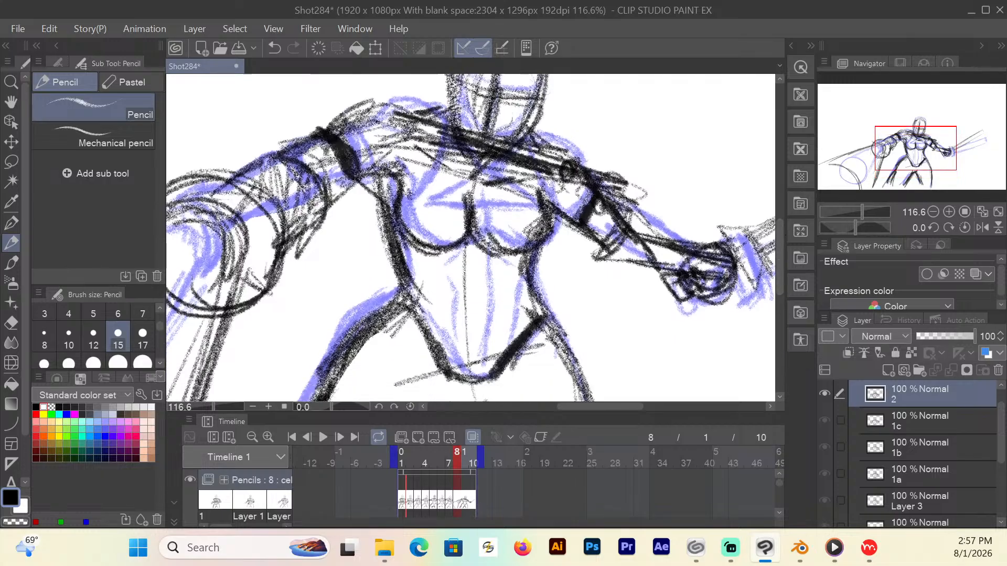
mouse_move(441, 108)
mouse_down()
mouse_move(415, 176)
mouse_move(384, 211)
mouse_move(399, 241)
mouse_move(539, 246)
mouse_move(537, 140)
mouse_move(518, 135)
mouse_up()
drag(478, 181, 416, 204)
mouse_move(461, 177)
mouse_down()
mouse_move(532, 217)
mouse_move(423, 204)
mouse_up()
drag(492, 211, 437, 210)
mouse_move(450, 132)
mouse_down()
mouse_move(473, 178)
mouse_move(497, 162)
mouse_up()
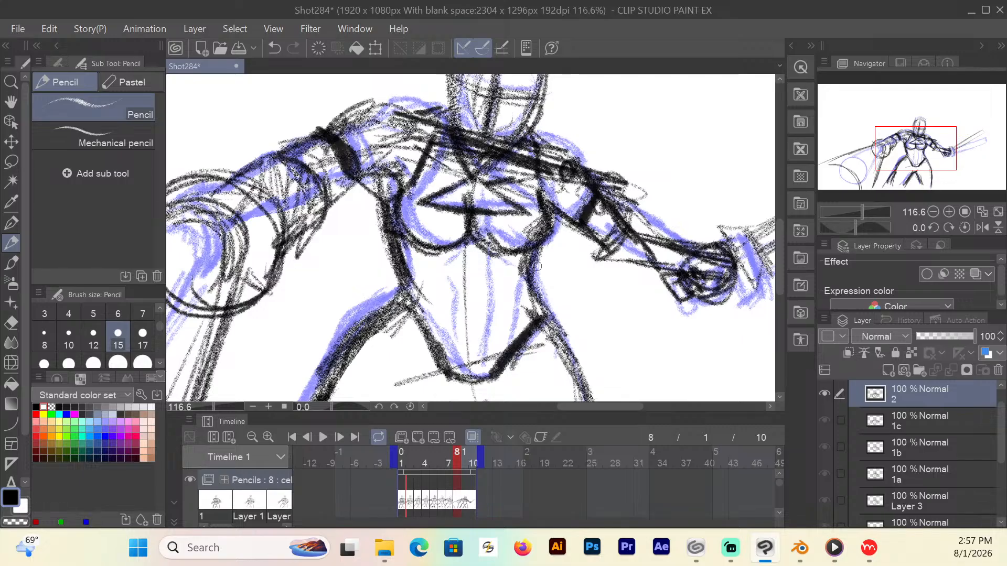
mouse_move(460, 253)
mouse_down()
mouse_move(435, 278)
mouse_move(482, 315)
mouse_move(477, 350)
mouse_move(447, 313)
mouse_move(444, 288)
mouse_up()
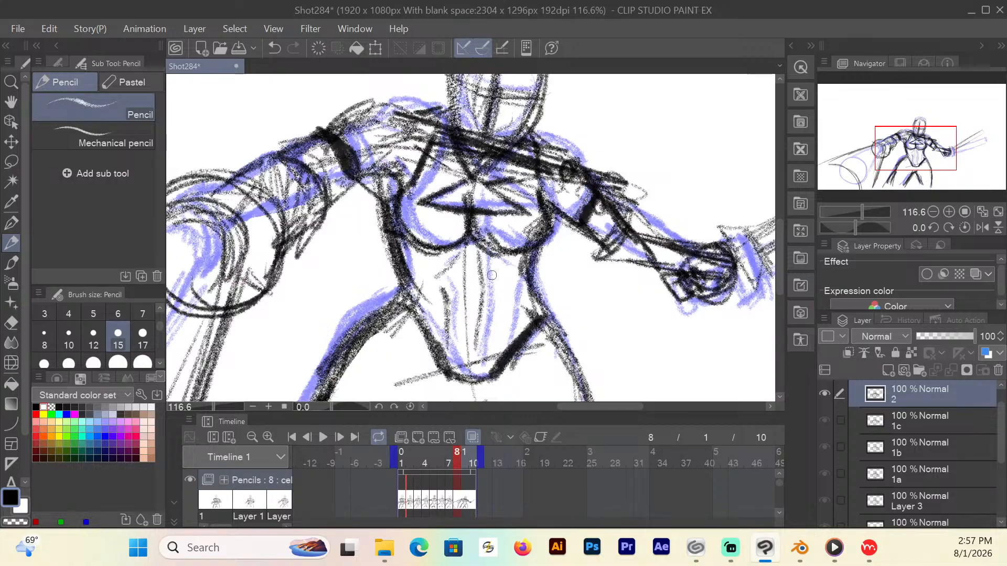
mouse_move(511, 294)
mouse_down()
mouse_move(507, 344)
mouse_move(514, 278)
mouse_up()
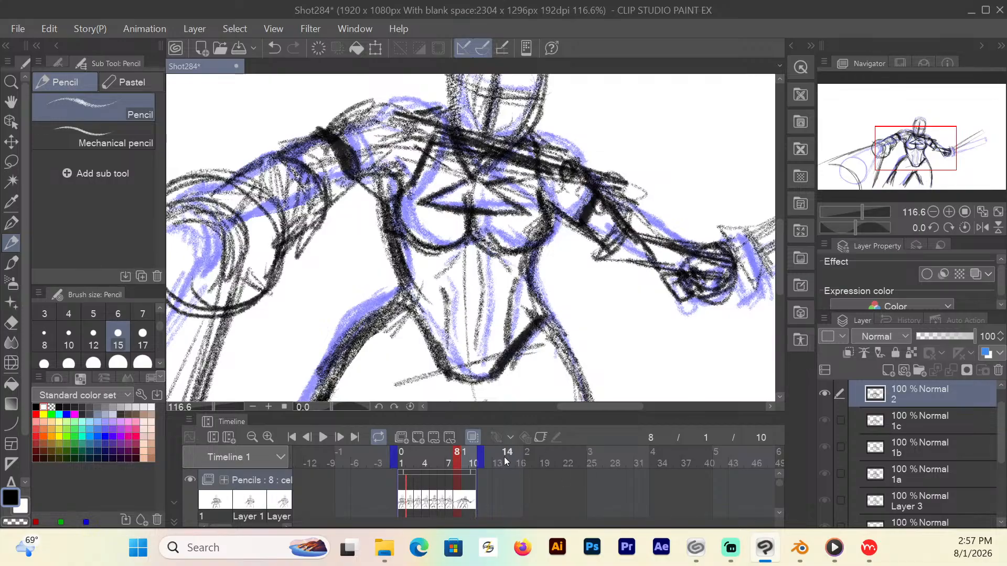
Turn off onion skin, save the file and play the whole animation from the first frame.
click(472, 438)
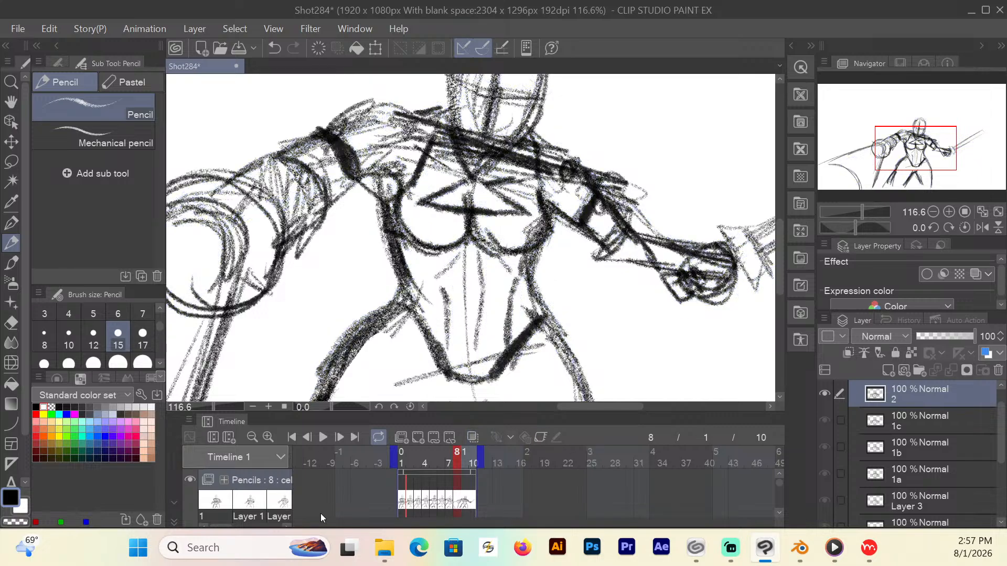
key(ctrl+0)
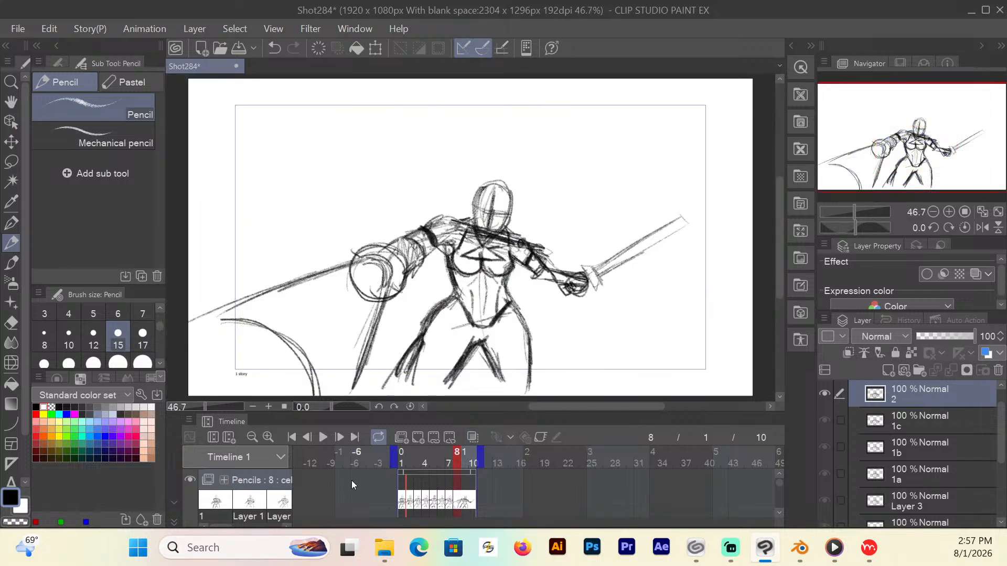
click(291, 438)
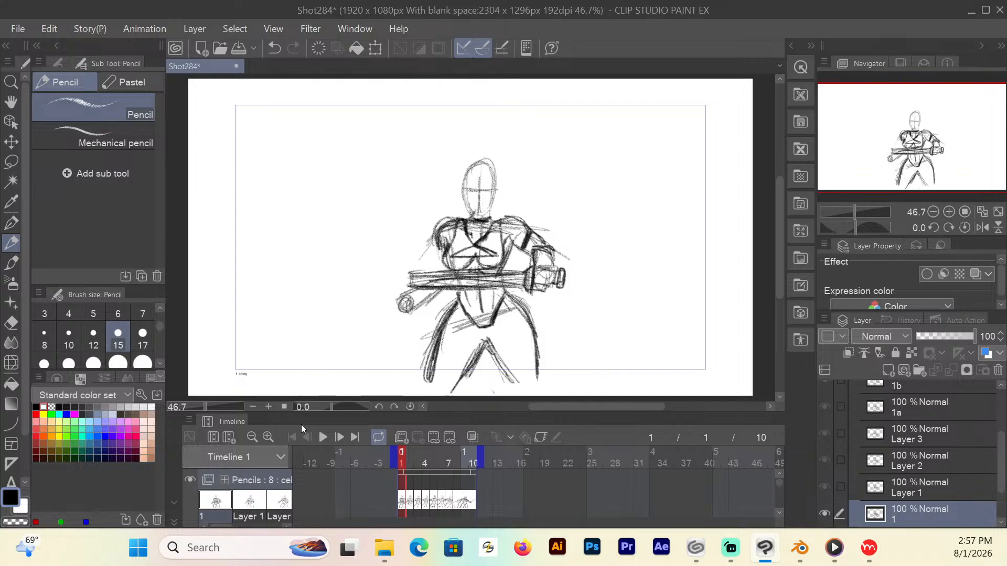
key(ctrl+s)
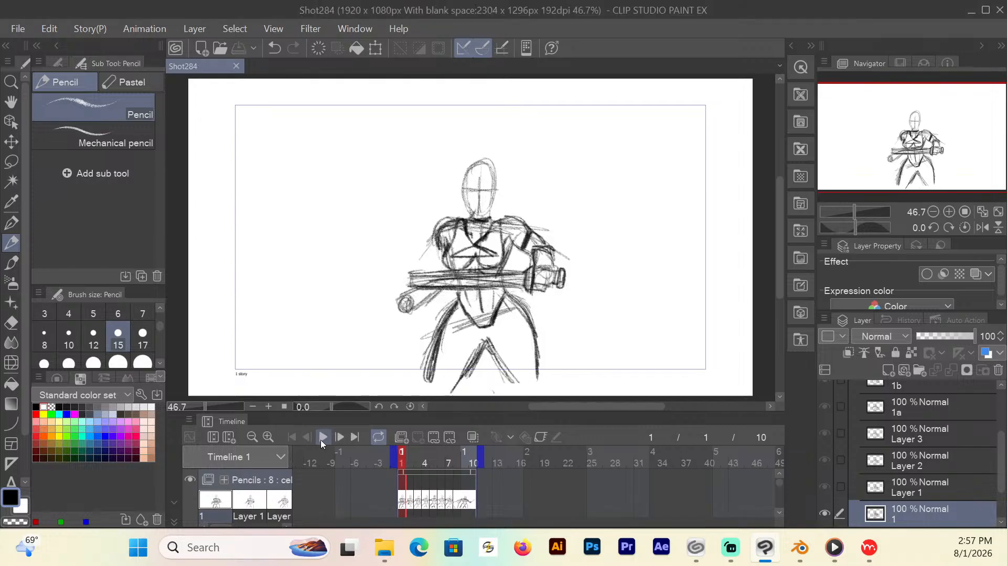
click(322, 438)
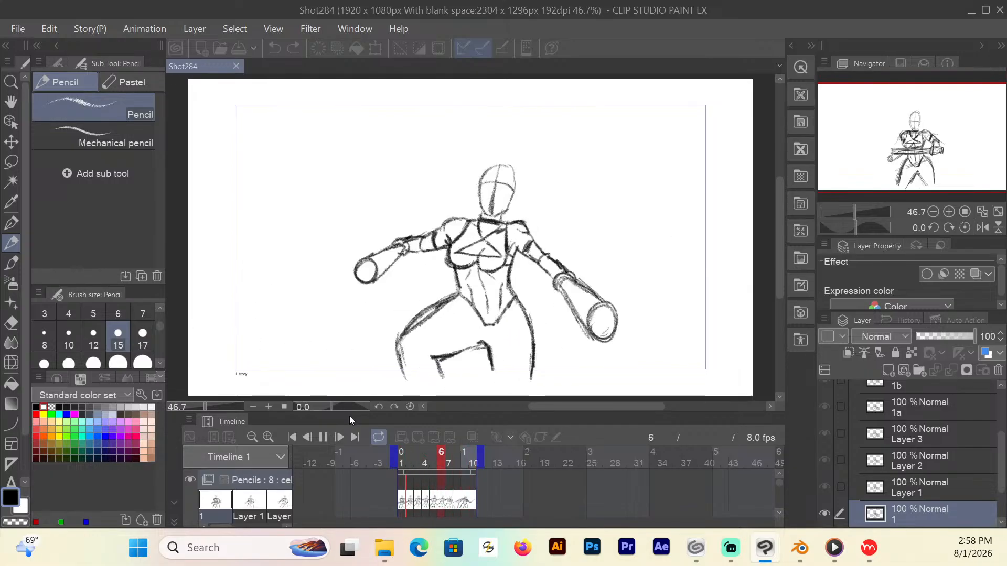
click(447, 469)
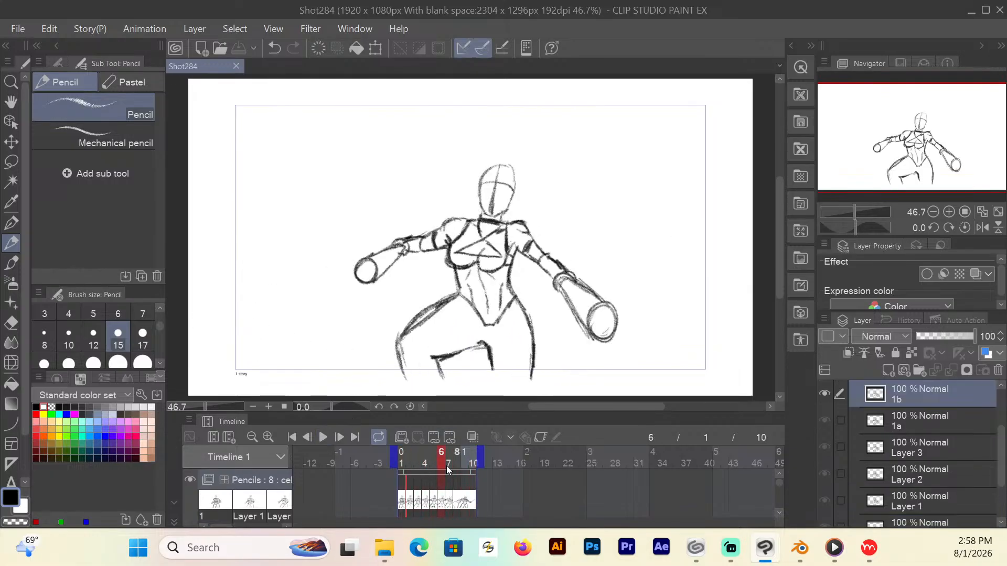
Pencil over the contour of the figure's left shoulder on frames 2 and 3.
click(410, 465)
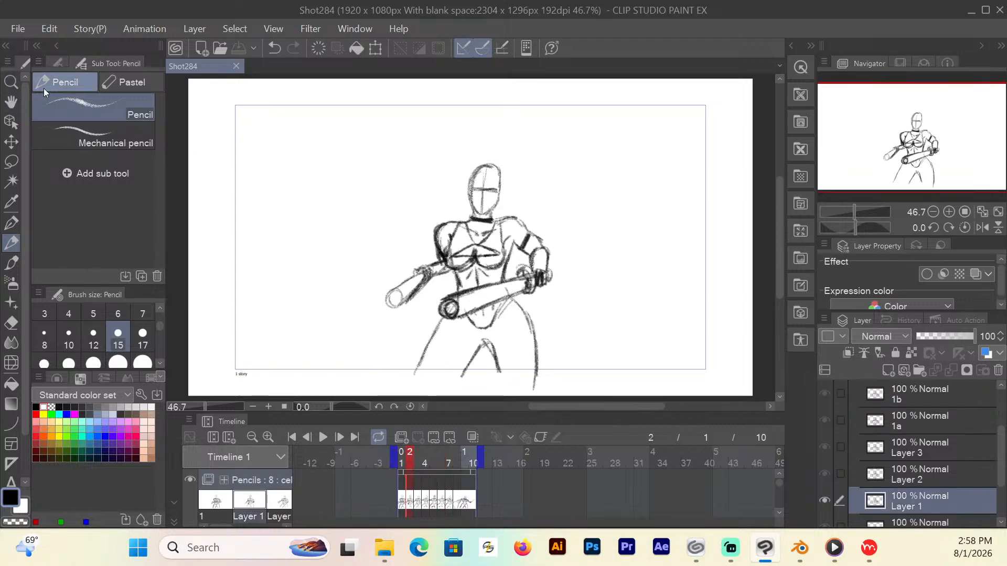
click(11, 82)
click(548, 218)
click(548, 218)
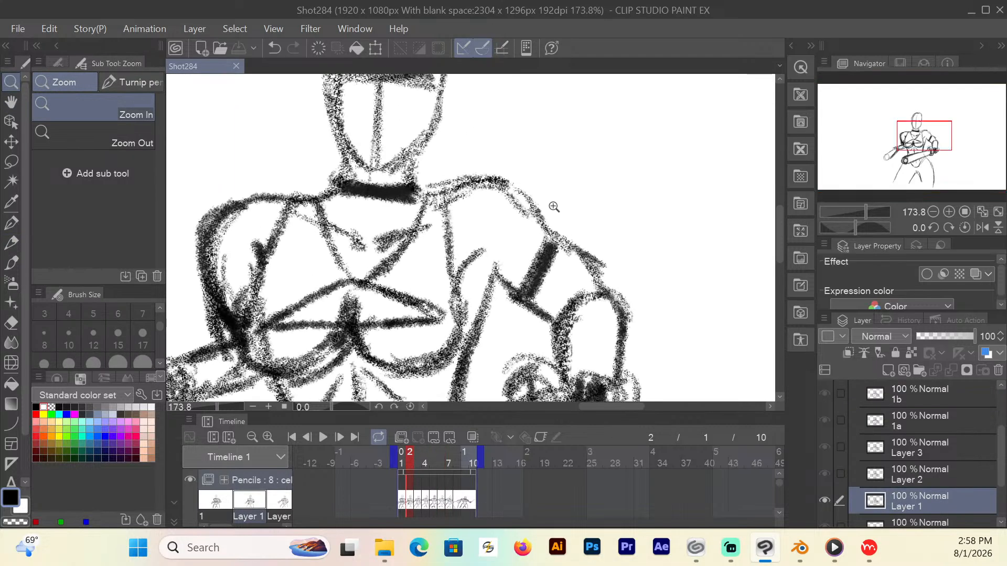
click(11, 242)
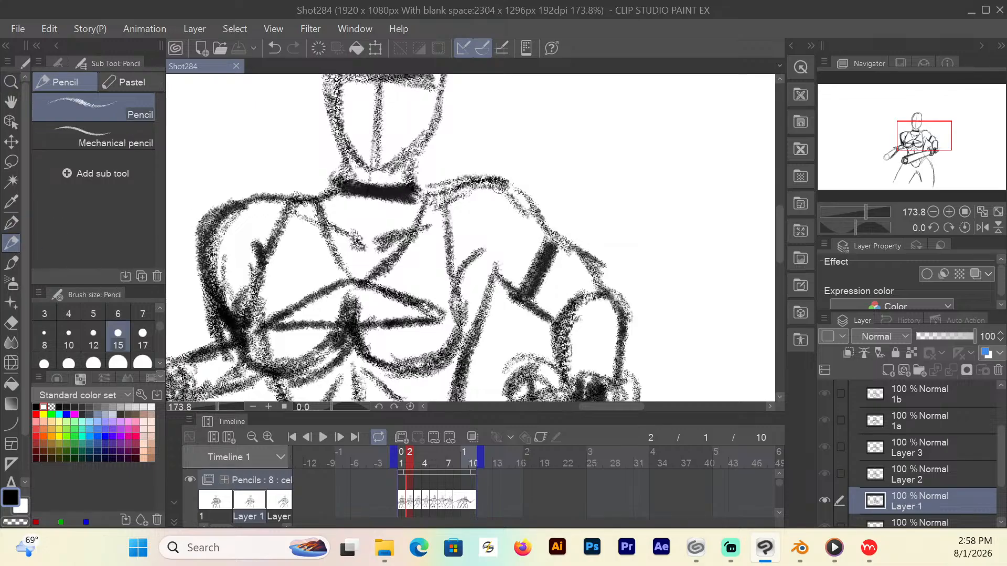
mouse_move(498, 187)
mouse_down()
mouse_move(540, 220)
mouse_move(483, 227)
mouse_move(524, 227)
mouse_move(513, 187)
mouse_move(500, 182)
mouse_up()
click(418, 467)
mouse_move(546, 225)
mouse_down()
mouse_move(517, 234)
mouse_move(550, 224)
mouse_move(522, 233)
mouse_move(554, 259)
mouse_move(533, 241)
mouse_move(544, 242)
mouse_move(533, 206)
mouse_move(467, 205)
mouse_up()
Strengthen the figure's left shoulder contour on frames 5 and 6, working from the neck to the upper arm.
click(426, 467)
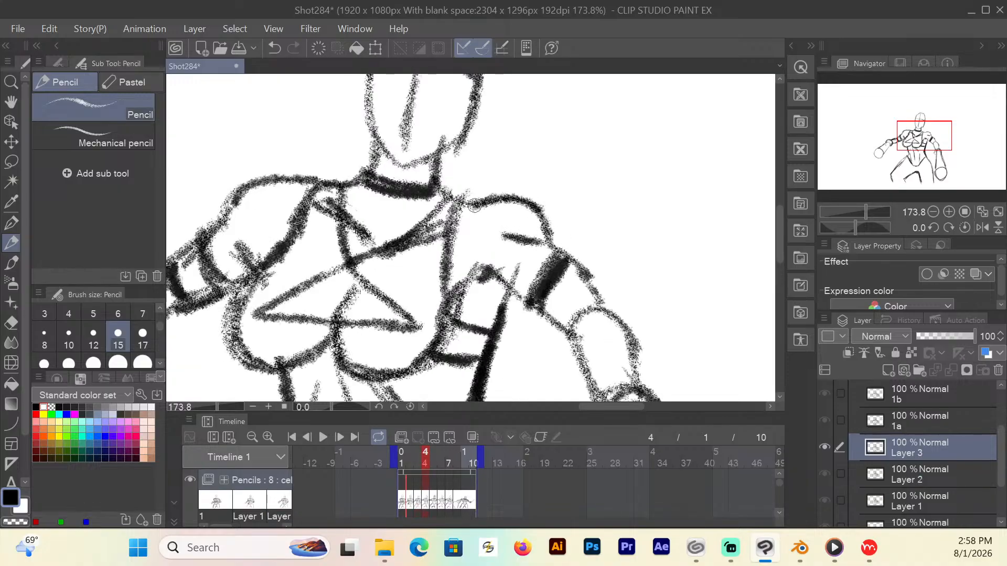
click(433, 466)
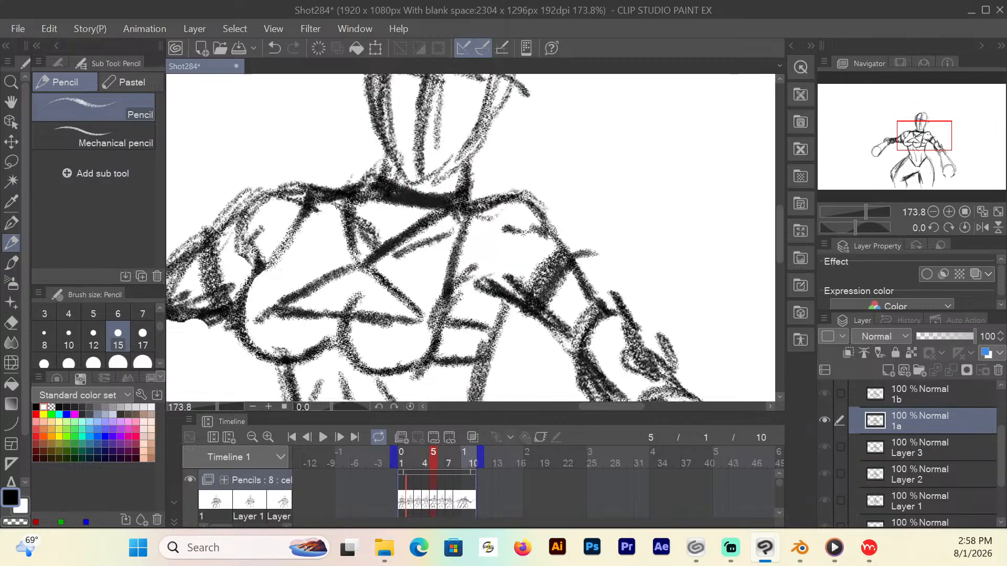
mouse_move(550, 230)
mouse_down()
mouse_move(505, 232)
mouse_move(549, 230)
mouse_move(467, 200)
mouse_up()
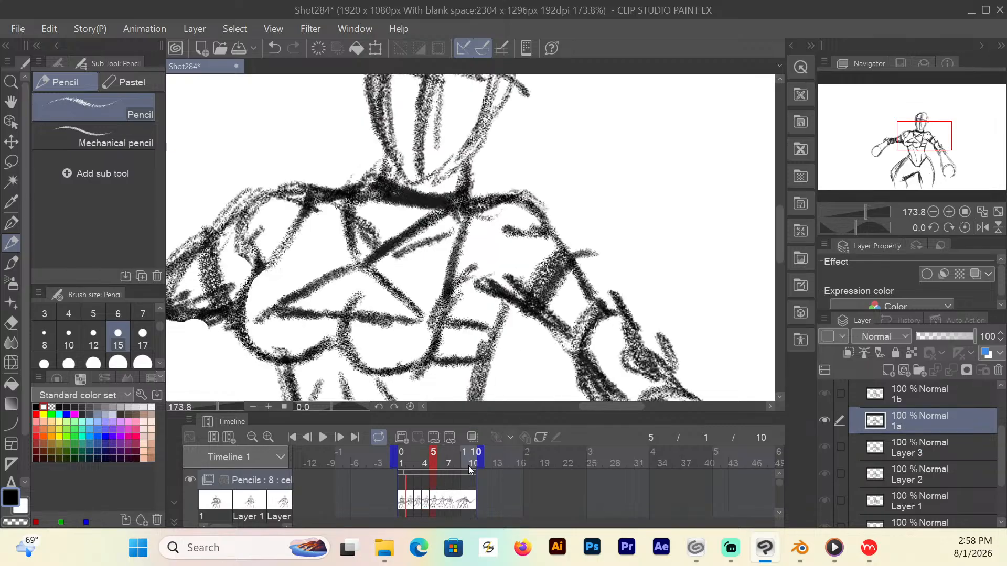
click(441, 461)
drag(554, 234, 510, 221)
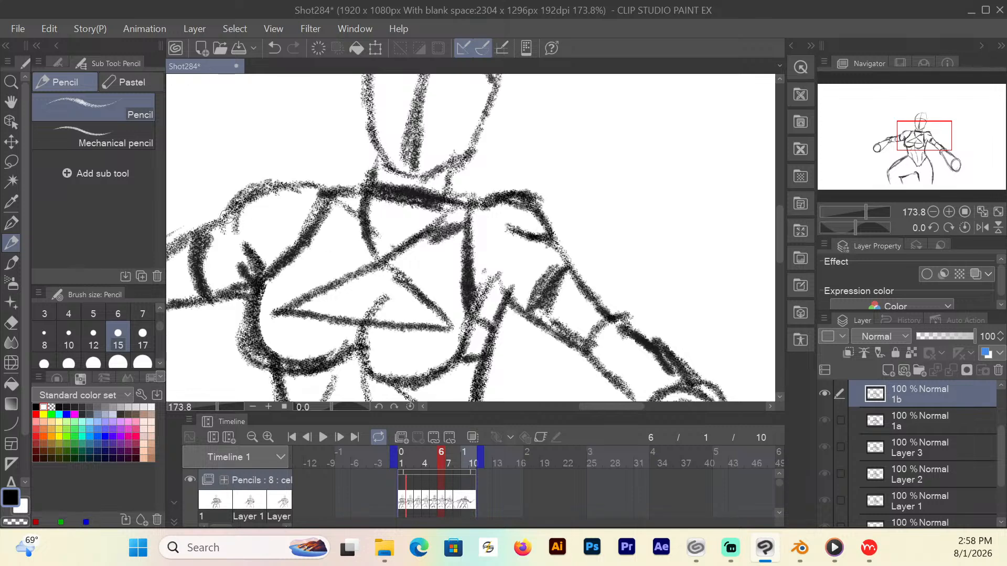
Darken the rounded contour of the figure's right shoulder on frame 6 and on frame 5.
drag(226, 217, 258, 234)
drag(318, 183, 262, 191)
click(433, 466)
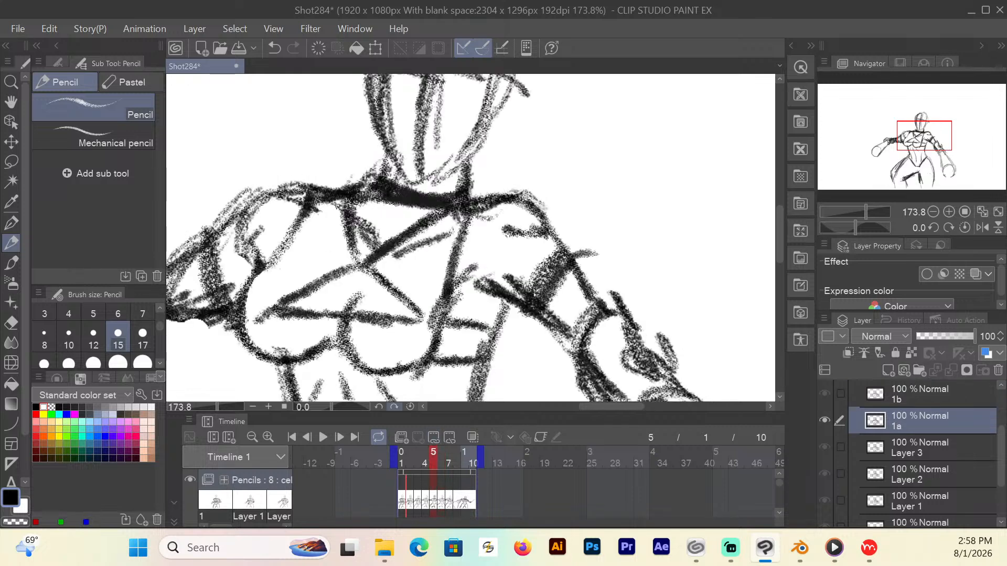
drag(271, 193, 214, 259)
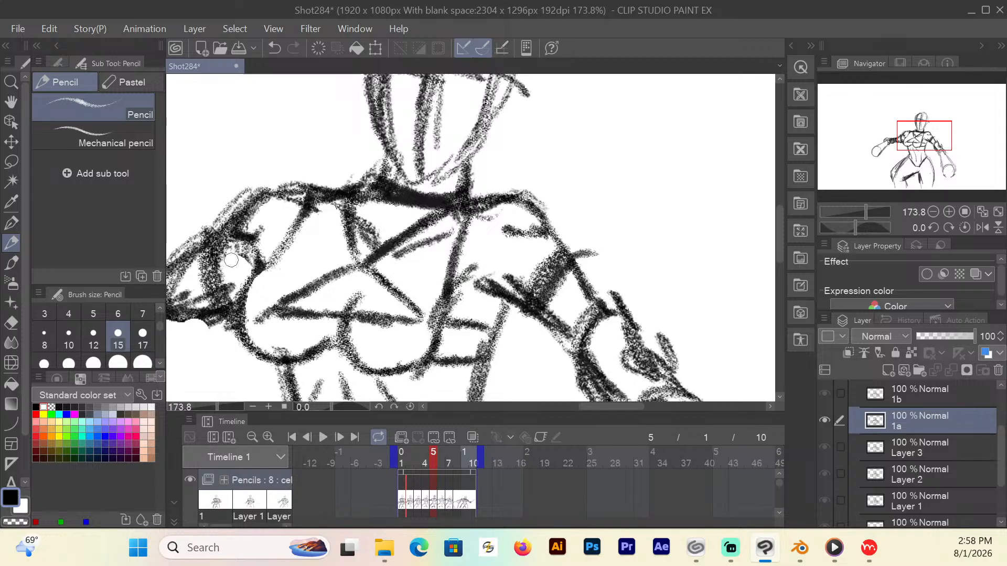
On frame 8, erase the messy construction lines around the figure's left shoulder with the Hard eraser.
click(441, 466)
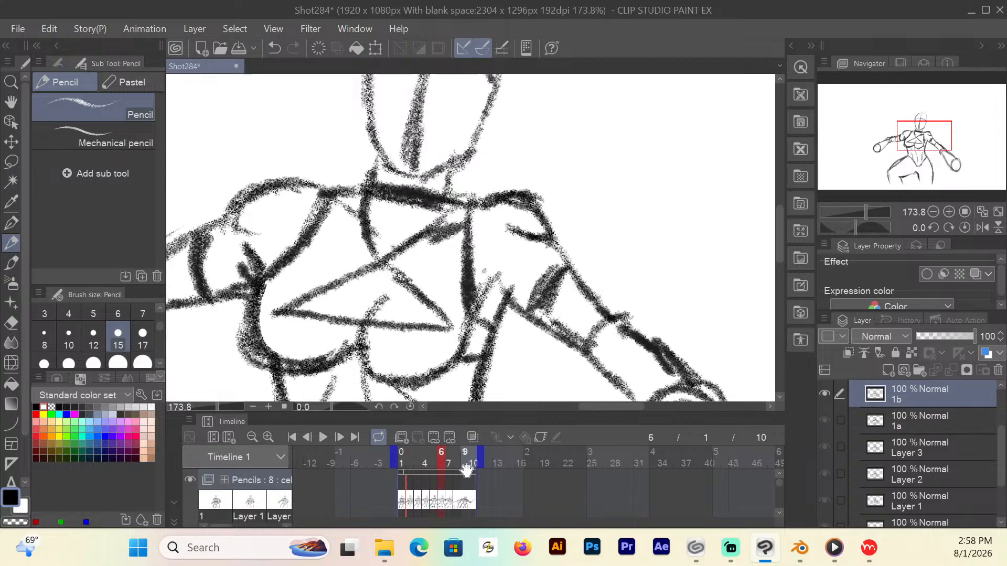
click(447, 461)
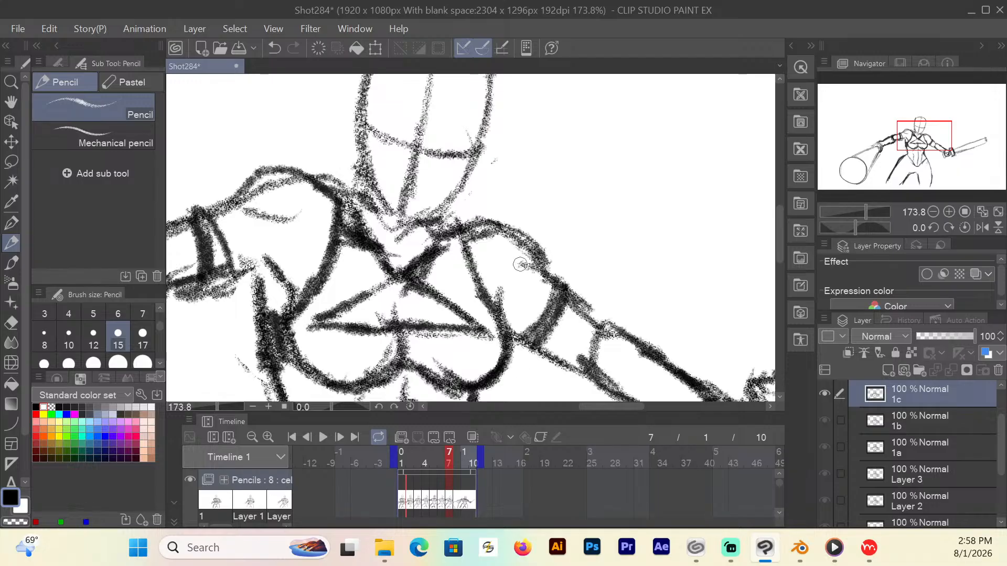
click(457, 464)
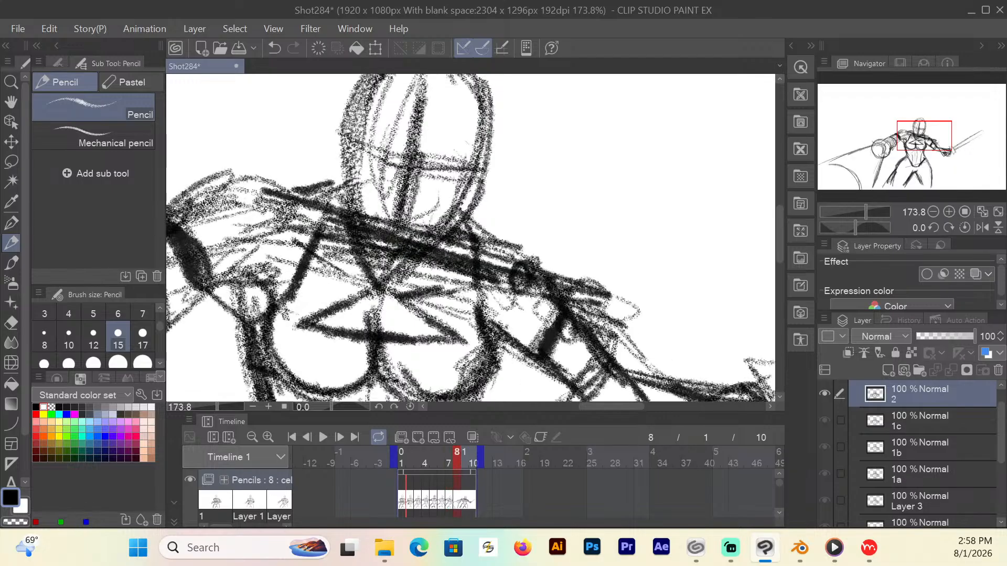
scroll(778, 243, down, 3)
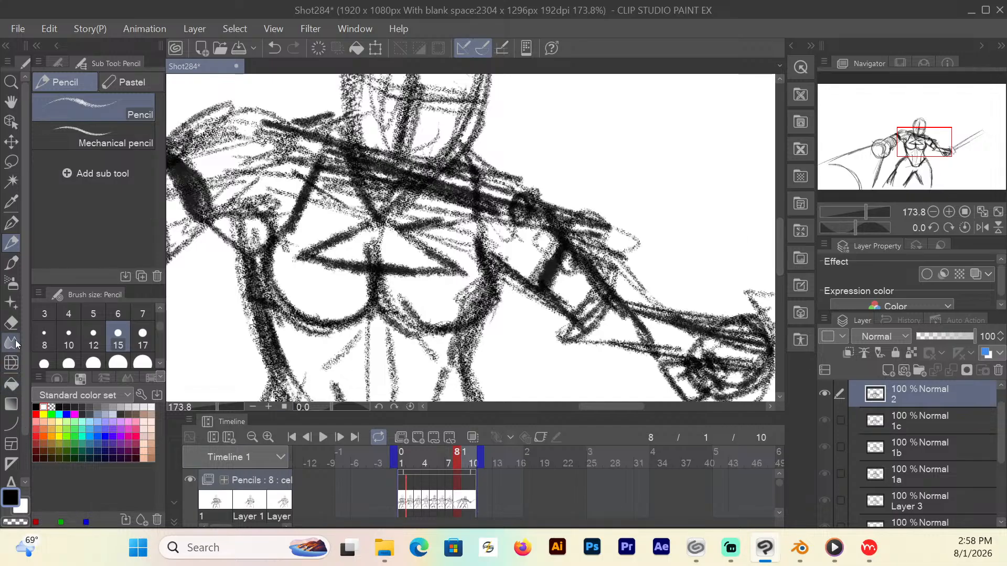
click(11, 323)
mouse_move(509, 231)
mouse_down()
mouse_move(508, 200)
mouse_move(508, 218)
mouse_move(502, 209)
mouse_move(572, 214)
mouse_move(629, 266)
mouse_move(589, 222)
mouse_move(531, 239)
mouse_move(514, 214)
mouse_move(541, 187)
mouse_move(507, 161)
mouse_up()
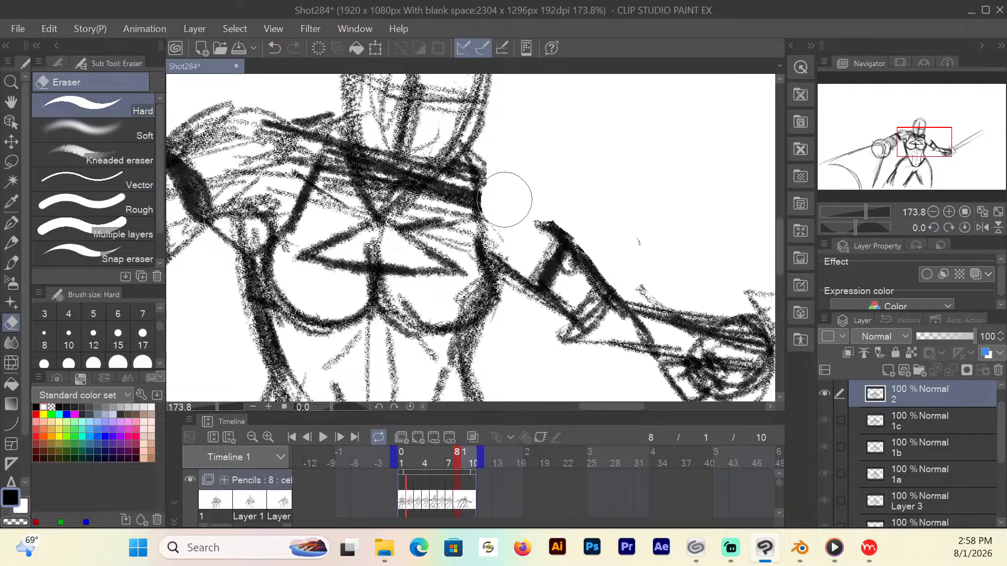
Redraw the figure's left shoulder and arm contours on frame 8 with the Pencil, and darken the curves under the bust.
click(11, 242)
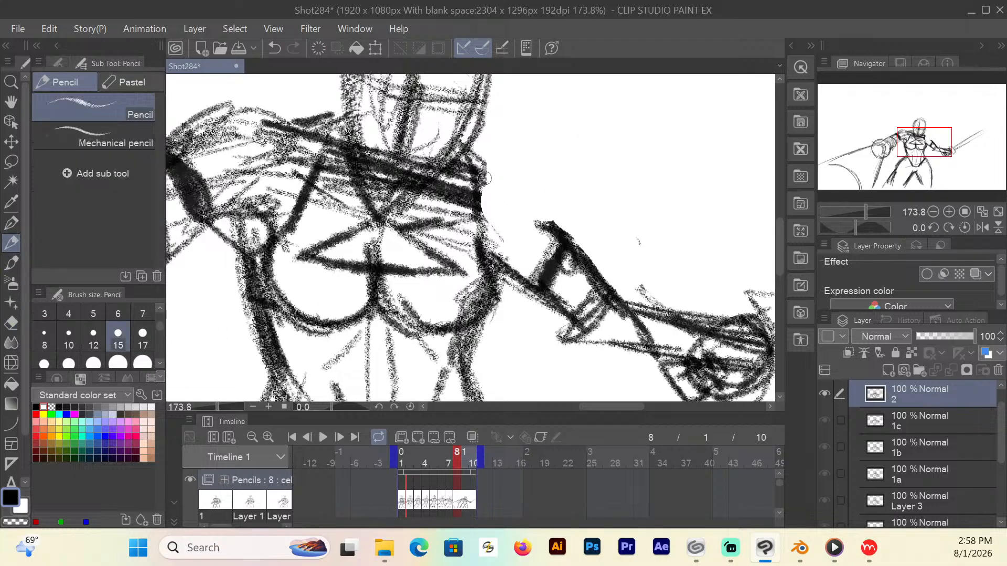
mouse_move(485, 178)
mouse_down()
mouse_move(509, 181)
mouse_move(545, 223)
mouse_move(506, 180)
mouse_up()
mouse_move(531, 212)
mouse_down()
mouse_move(511, 218)
mouse_move(541, 236)
mouse_move(516, 212)
mouse_move(488, 231)
mouse_move(473, 164)
mouse_move(498, 178)
mouse_move(480, 166)
mouse_move(519, 174)
mouse_move(542, 226)
mouse_up()
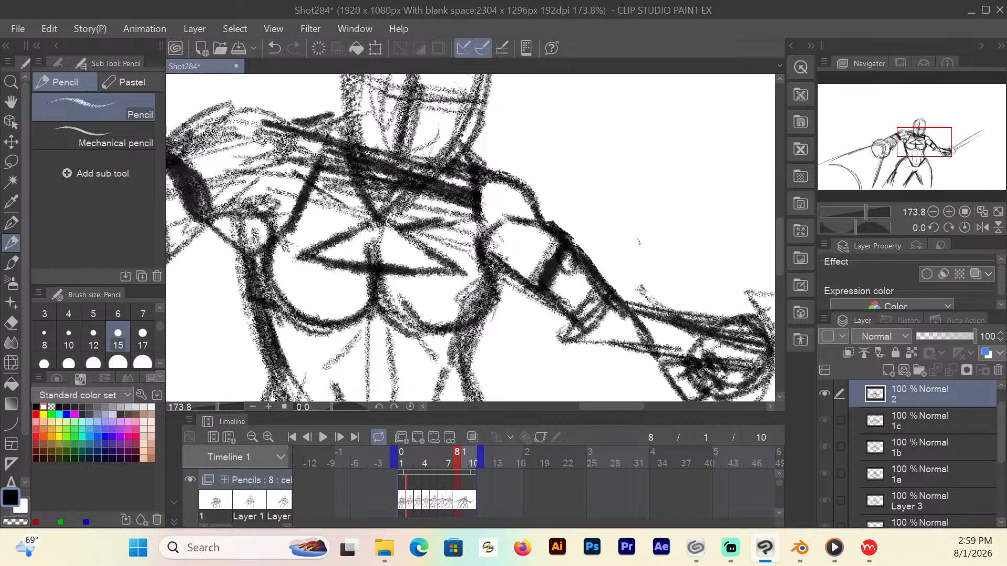
mouse_move(563, 305)
mouse_down()
mouse_move(607, 343)
mouse_move(677, 338)
mouse_move(631, 347)
mouse_move(696, 328)
mouse_move(612, 299)
mouse_move(632, 293)
mouse_up()
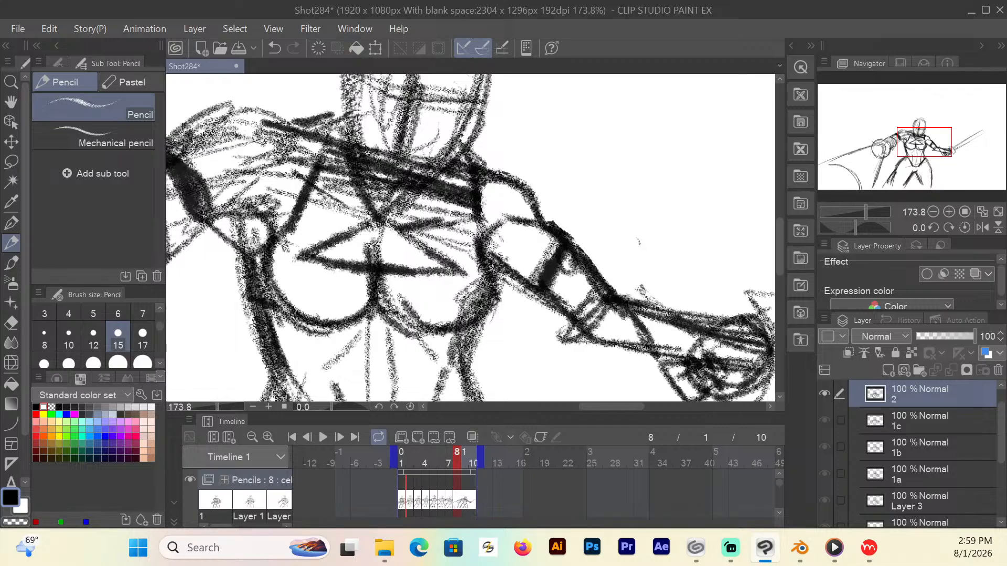
drag(431, 324, 380, 295)
mouse_move(377, 274)
mouse_down()
mouse_move(380, 309)
mouse_move(358, 321)
mouse_move(466, 324)
mouse_up()
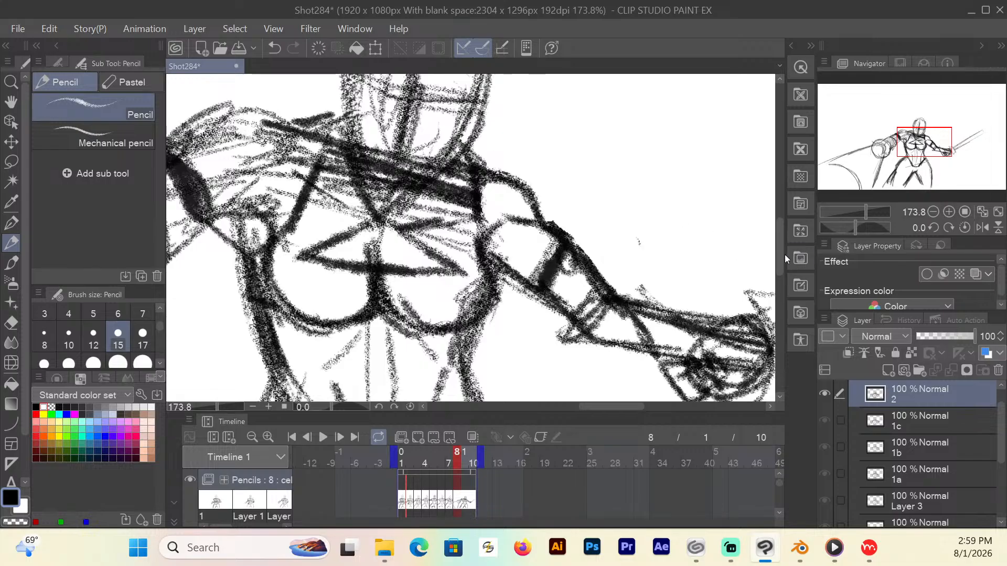
Darken the figure's right shoulder, upper arm and armpit contours on frame 8, including a short stroke inside the shoulder.
scroll(778, 253, up, 1)
drag(618, 407, 602, 407)
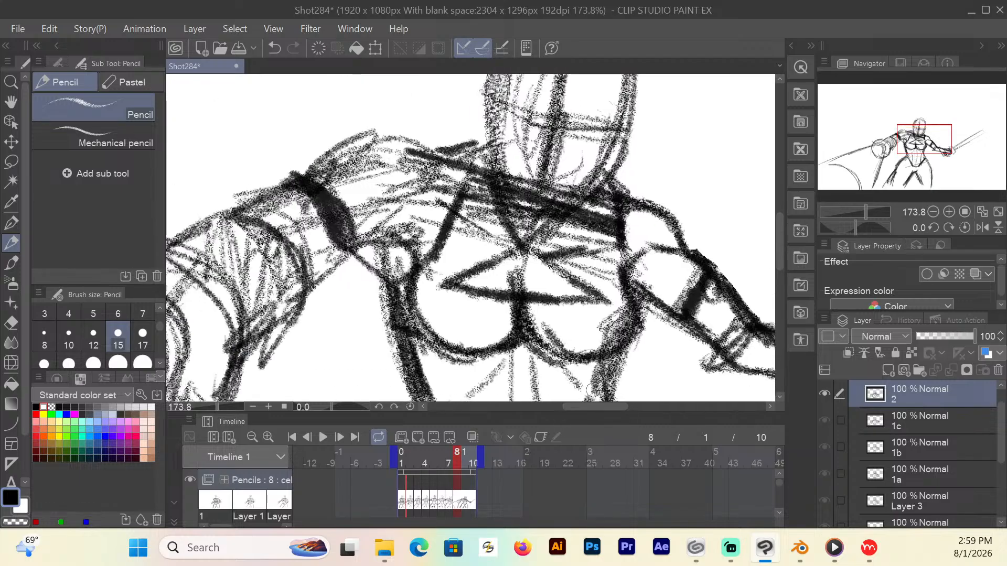
drag(328, 169, 392, 174)
drag(392, 174, 343, 167)
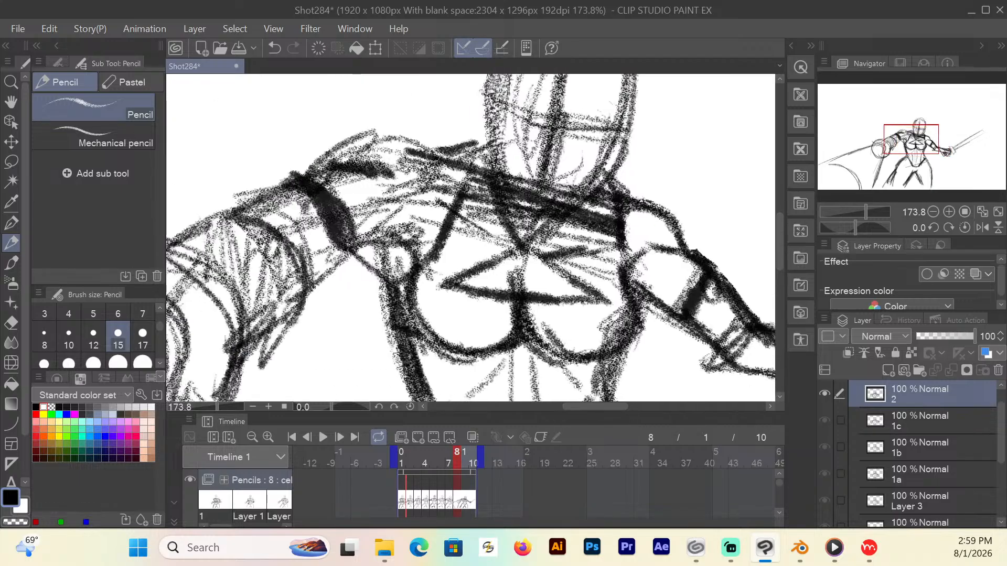
mouse_move(435, 153)
mouse_down()
mouse_move(323, 163)
mouse_move(341, 157)
mouse_move(244, 206)
mouse_up()
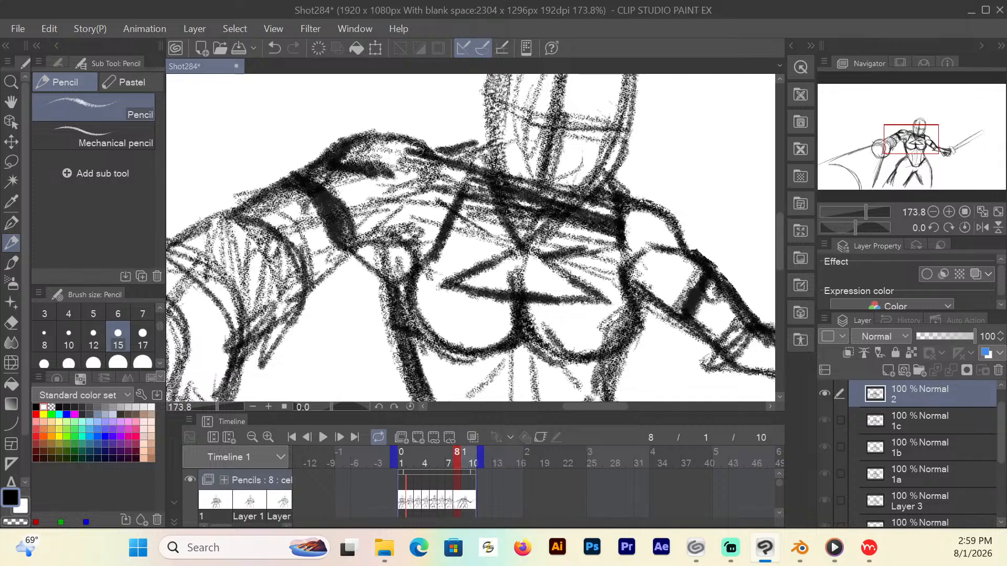
mouse_move(405, 221)
mouse_down()
mouse_move(364, 237)
mouse_move(408, 235)
mouse_move(383, 299)
mouse_up()
mouse_move(346, 246)
mouse_down()
mouse_move(294, 308)
mouse_move(302, 290)
mouse_up()
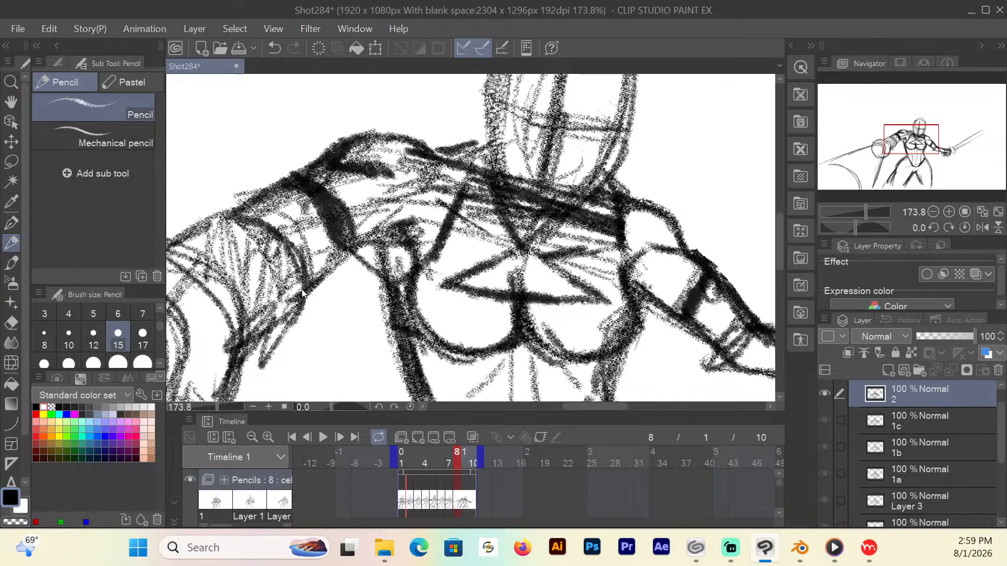
Fit the whole canvas in view and play back the animation to check the revised shoulders.
key(ctrl+0)
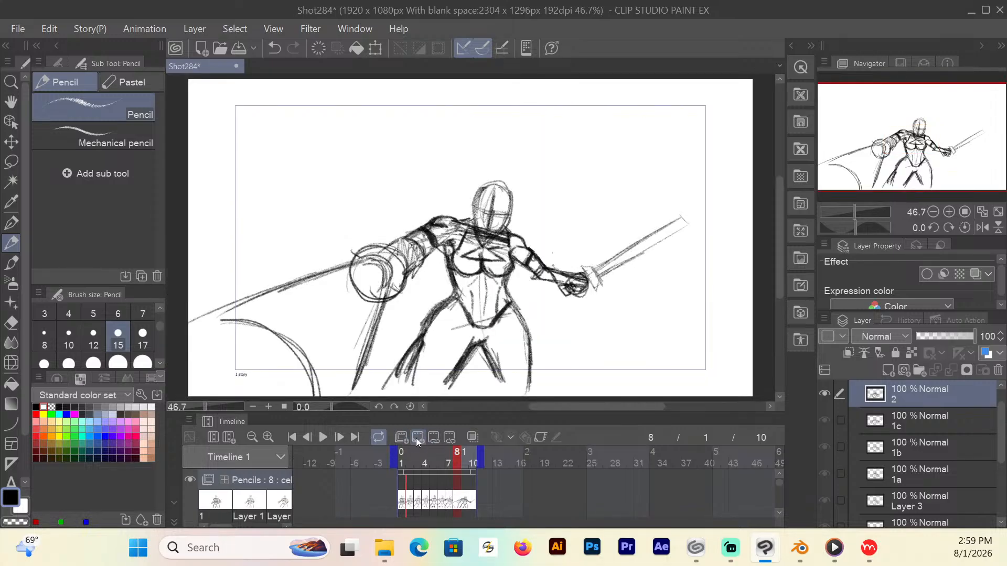
click(323, 437)
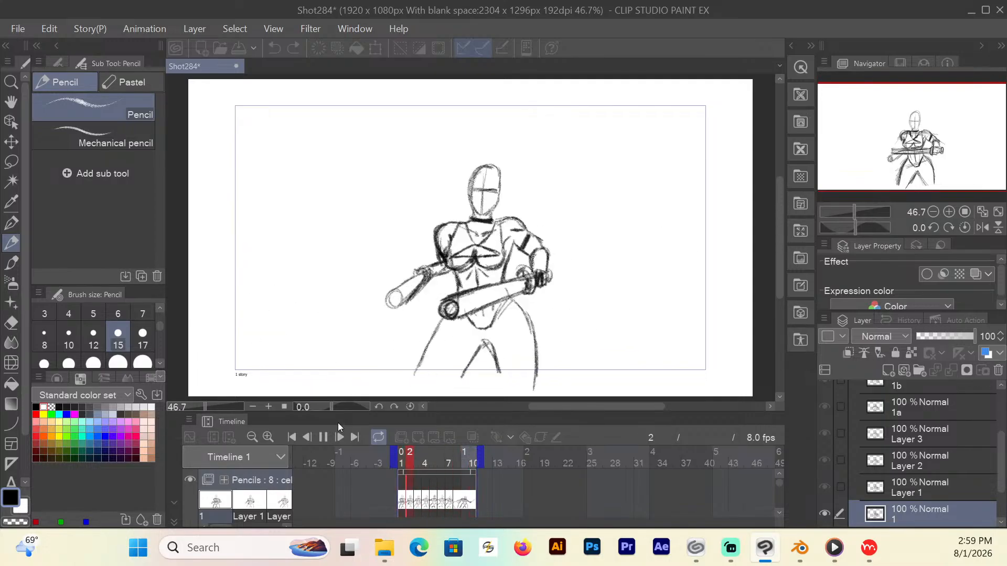
click(339, 438)
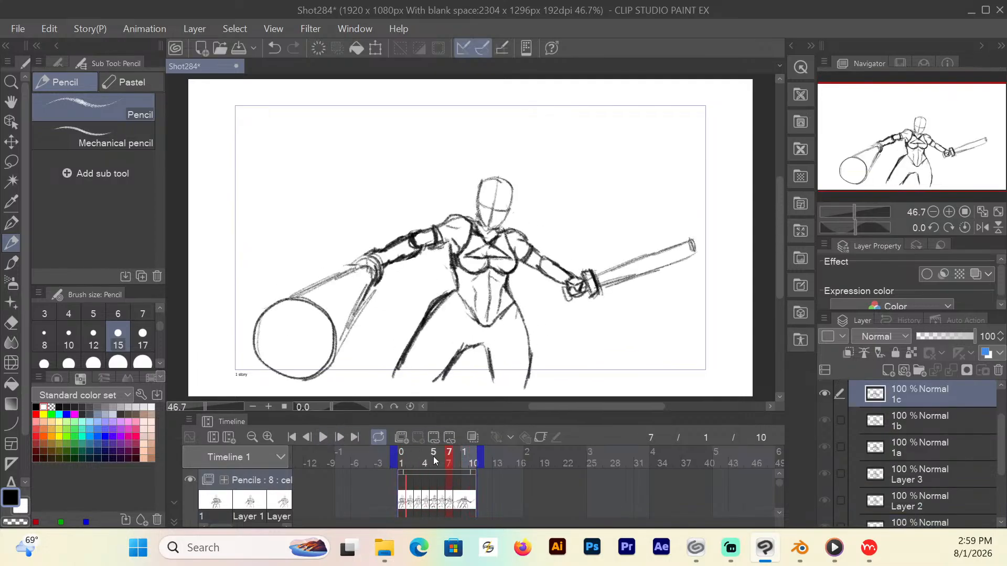
On frame 1, sketch the figure's neck and inner neckline strokes with the Pencil.
click(403, 462)
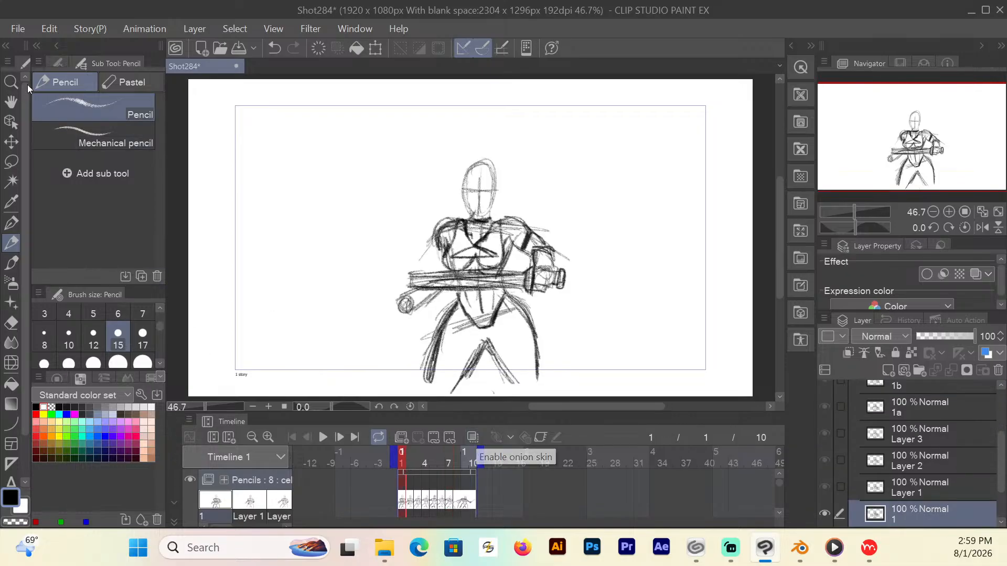
key(slash)
drag(497, 198, 519, 187)
drag(780, 211, 779, 209)
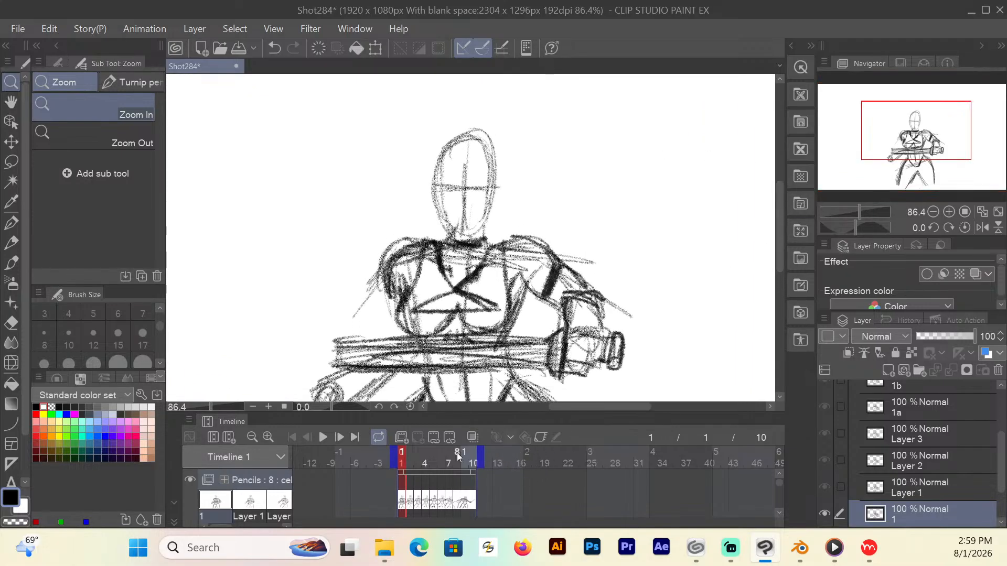
click(13, 244)
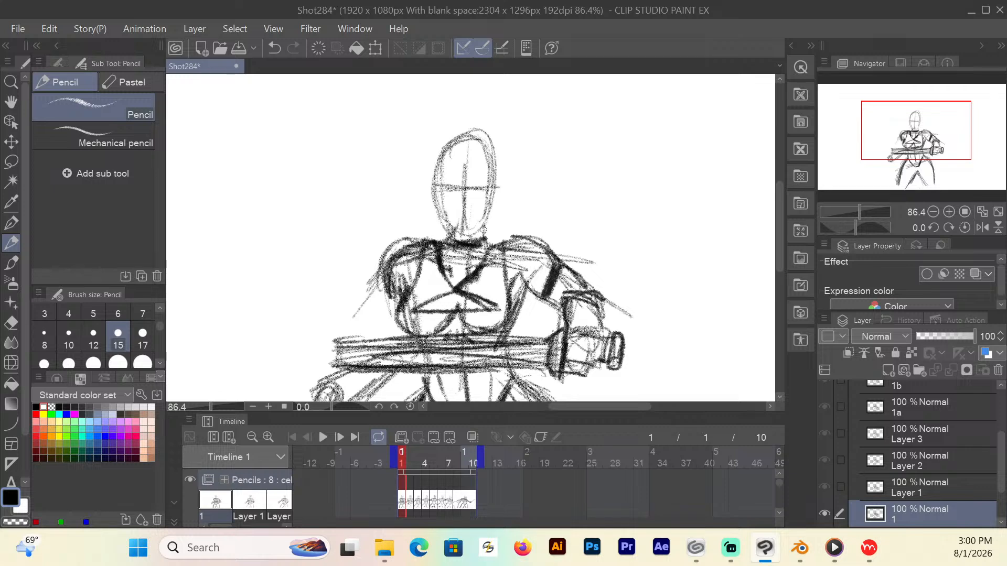
mouse_move(483, 229)
mouse_down()
mouse_move(461, 242)
mouse_move(479, 246)
mouse_move(452, 244)
mouse_move(465, 263)
mouse_move(444, 262)
mouse_move(443, 262)
mouse_up()
Compare frames 1 and 2, and erase the stray marks inside the frame 1 neckline with the Hard eraser.
click(410, 469)
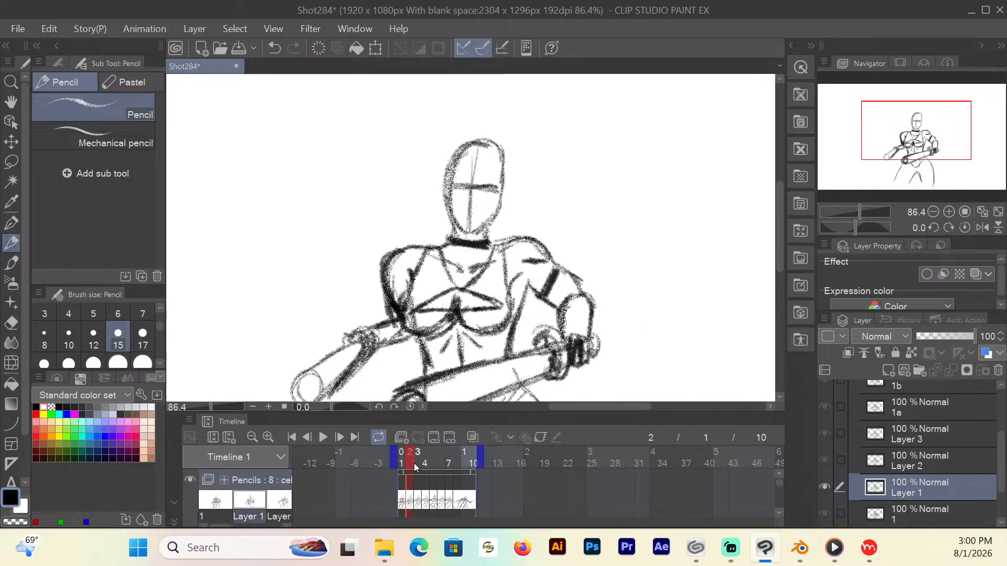
click(402, 465)
click(410, 466)
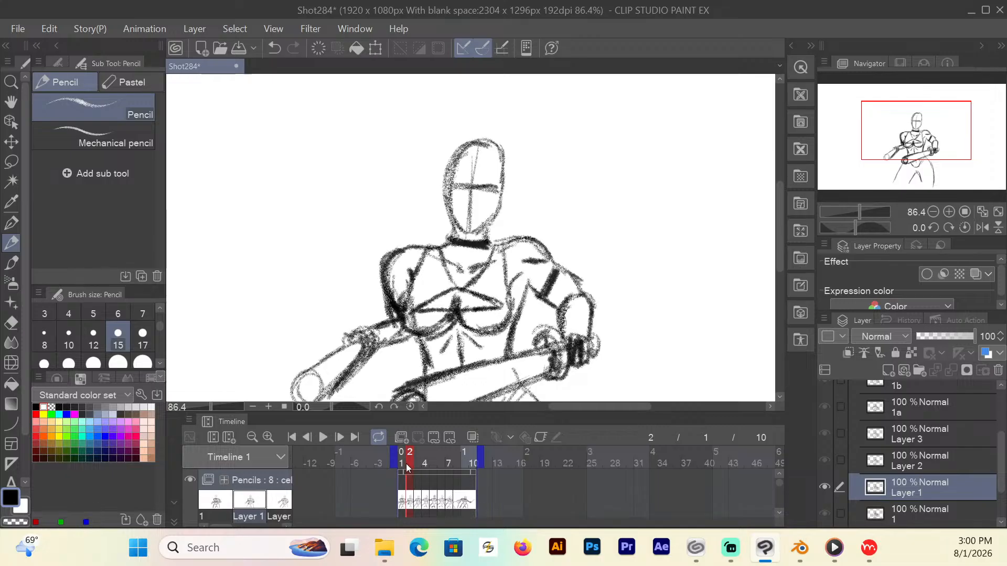
click(401, 460)
click(11, 324)
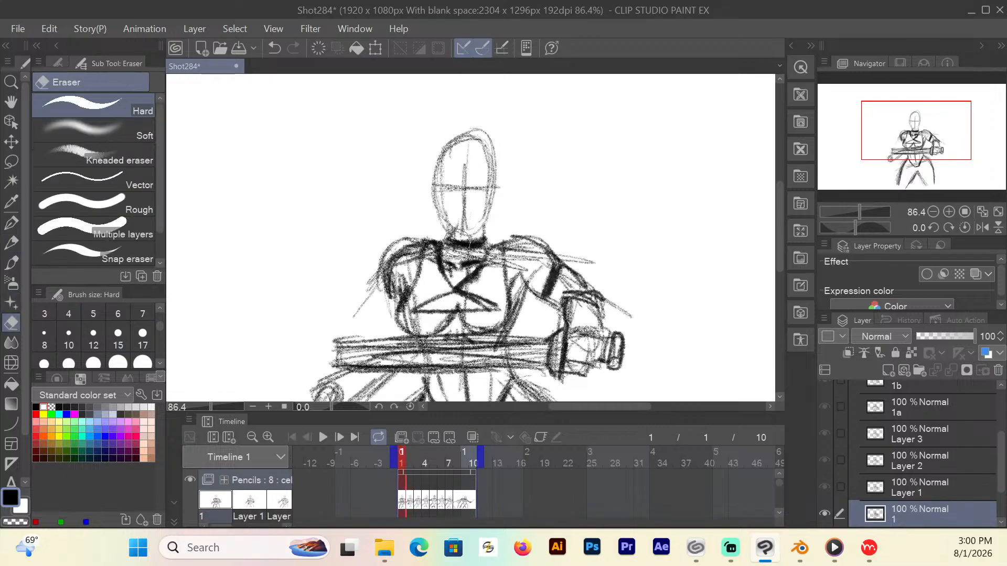
drag(470, 255, 451, 261)
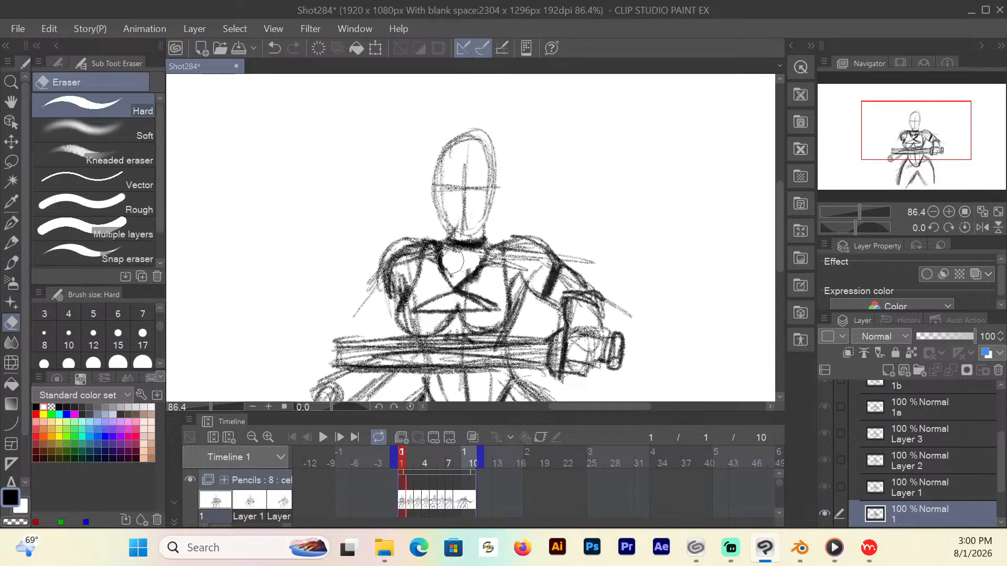
Redraw the small collarbone strokes inside the frame 1 neckline with the Pencil, checking them against the onion skin of the neighbouring frame.
click(11, 242)
drag(479, 267, 456, 273)
click(472, 437)
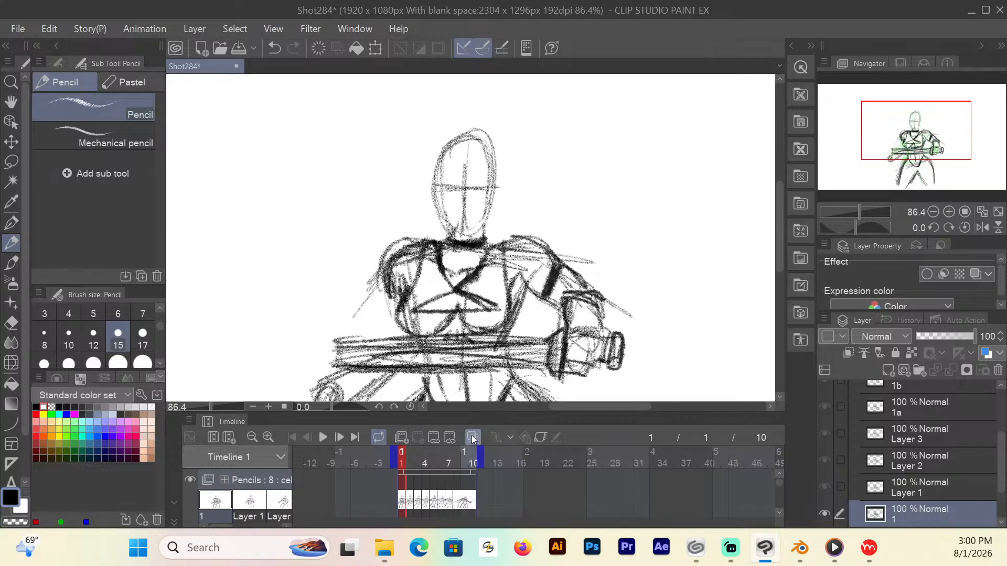
click(472, 437)
click(473, 438)
click(473, 438)
drag(442, 262, 457, 273)
click(472, 438)
click(472, 437)
On frames 1 and 2, draw contour lines from both sides of the head down to the shoulders.
drag(497, 187, 490, 250)
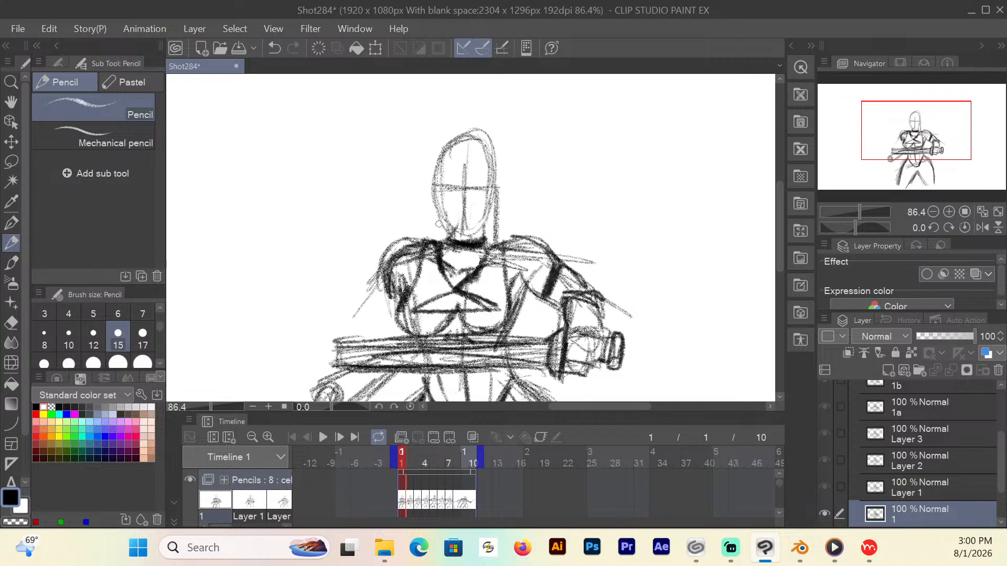
drag(435, 202, 436, 249)
click(413, 464)
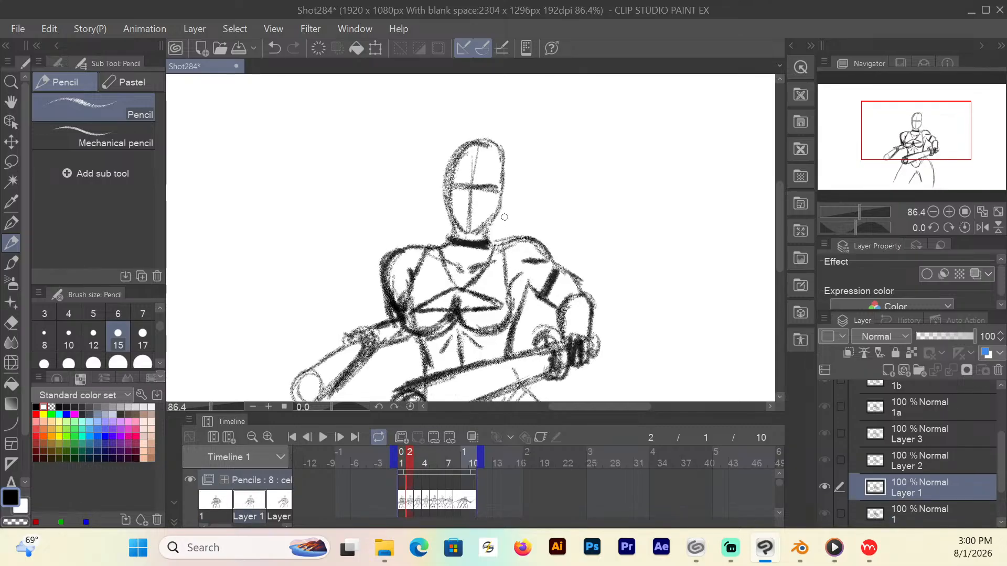
drag(502, 203, 489, 233)
drag(447, 195, 423, 247)
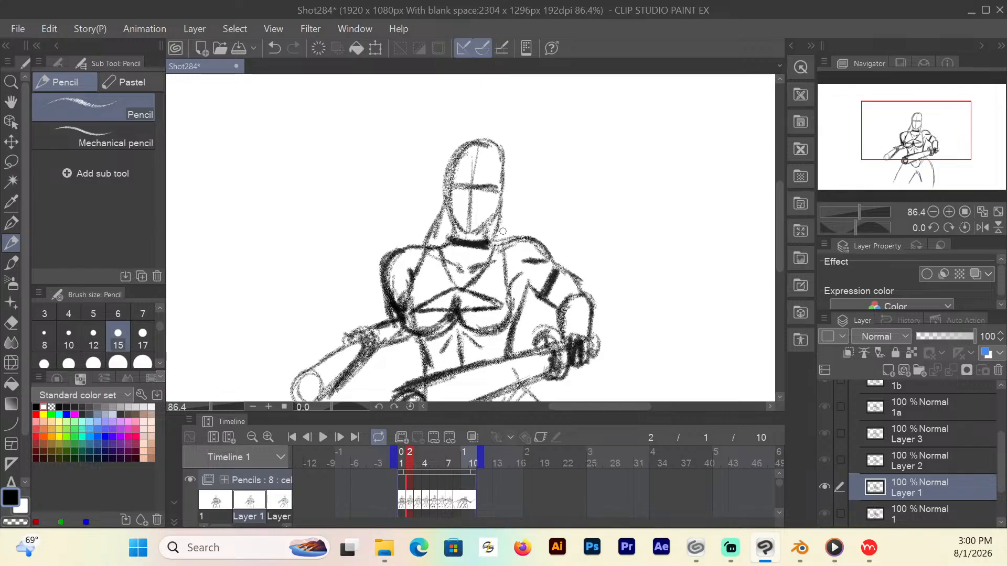
On frame 3, draw the contours from both sides of the head to the shoulders, thickening the line on the sword-arm side.
click(417, 463)
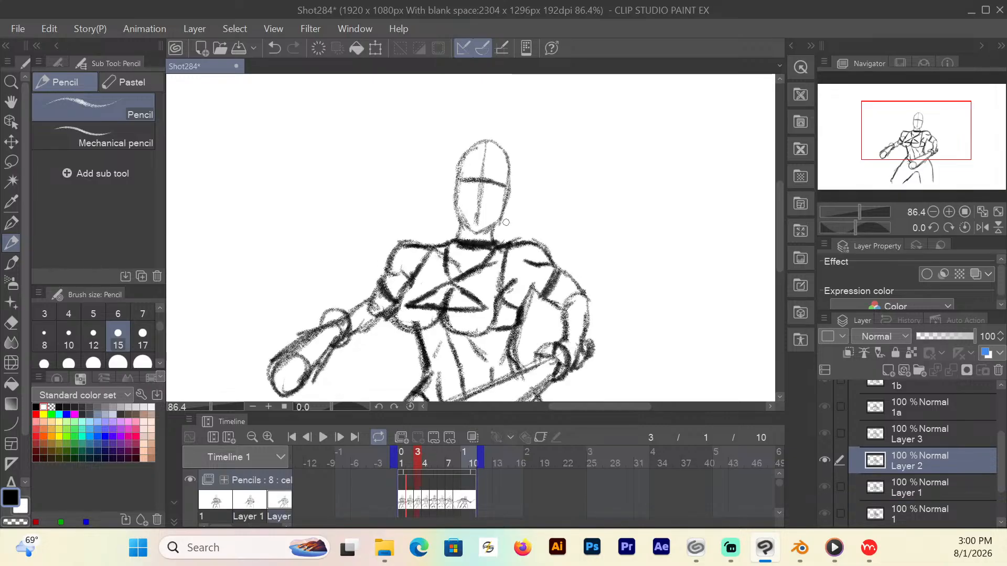
drag(508, 201, 499, 240)
drag(453, 199, 436, 239)
mouse_move(451, 194)
mouse_down()
mouse_move(427, 242)
mouse_move(446, 228)
mouse_up()
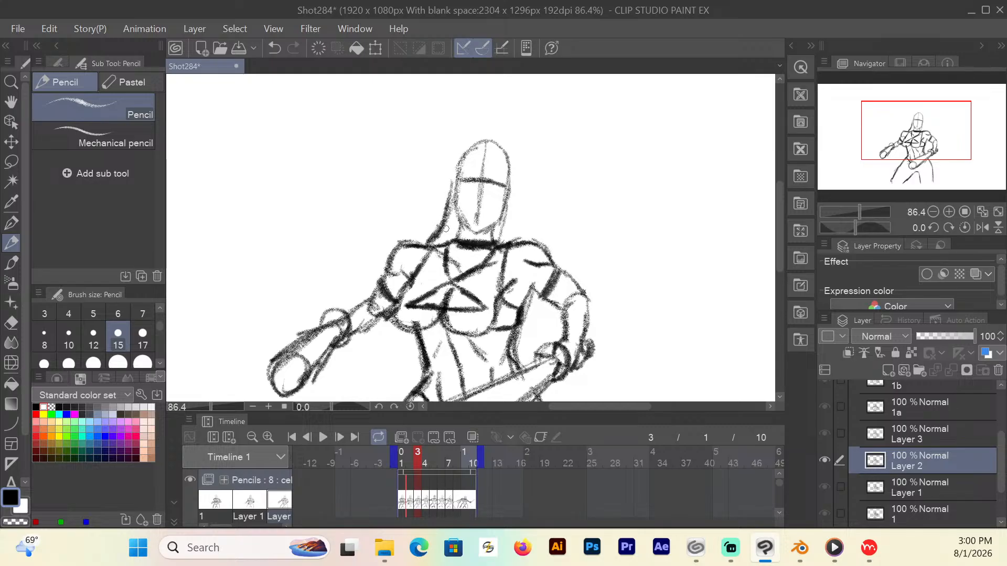
drag(505, 218, 499, 238)
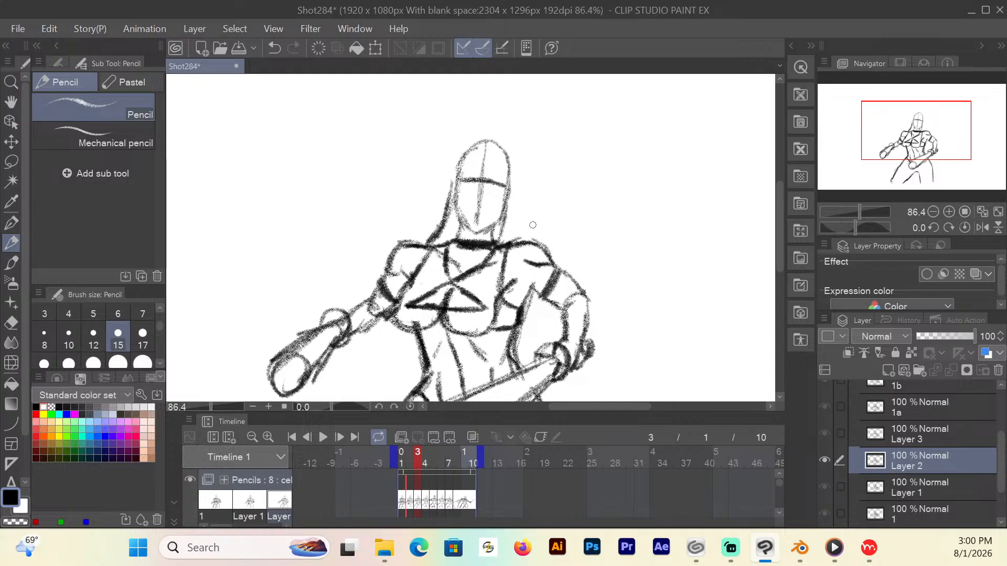
On frame 4, add the head-to-shoulder contours on both sides of the neck, using the onion skin as a guide.
click(424, 464)
drag(465, 185, 441, 239)
click(472, 437)
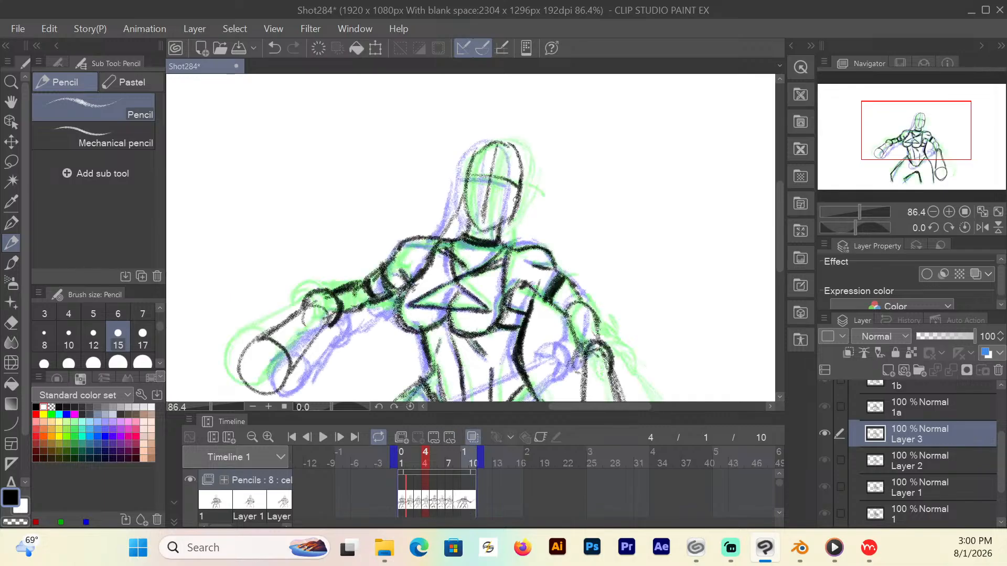
drag(517, 201, 500, 248)
drag(443, 235, 462, 198)
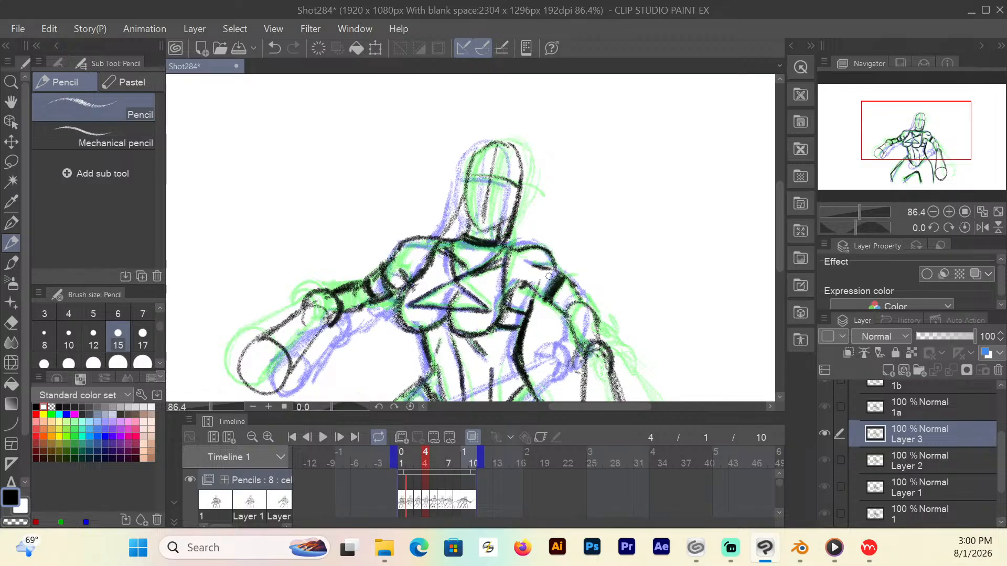
With onion skin on, draw the head-to-shoulder contours on both sides of the neck on frames 5 and 6.
click(431, 462)
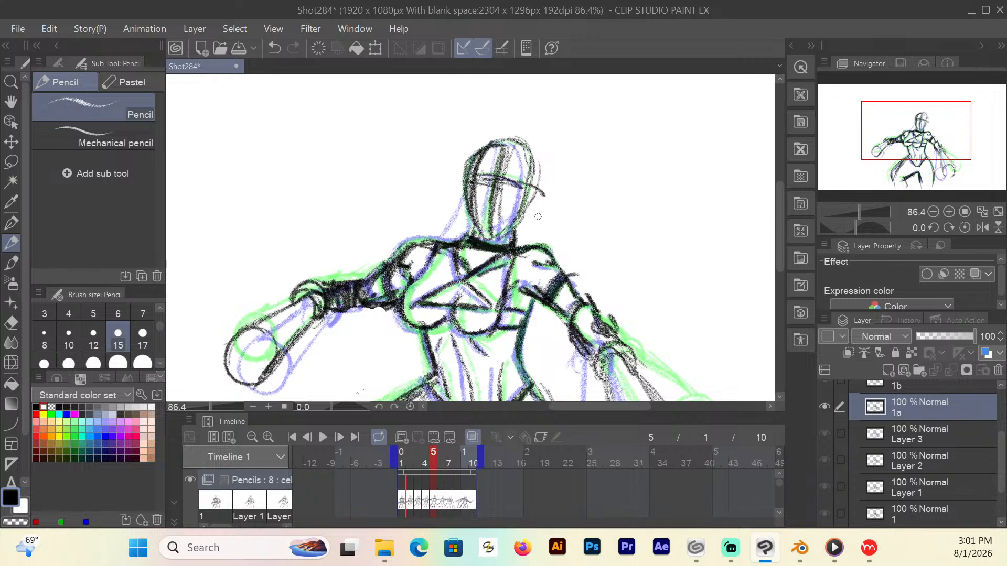
drag(537, 200, 519, 246)
drag(461, 218, 441, 244)
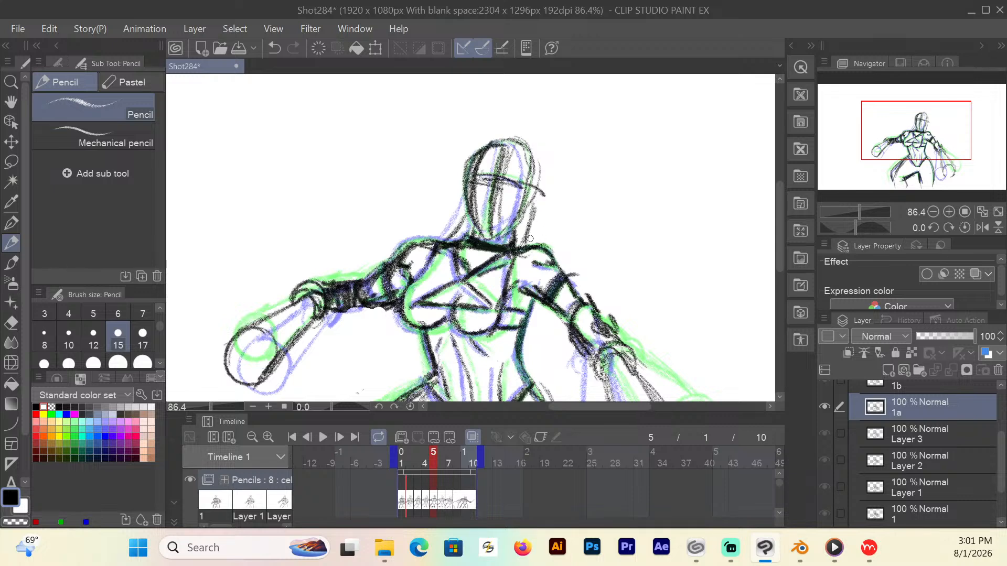
click(442, 466)
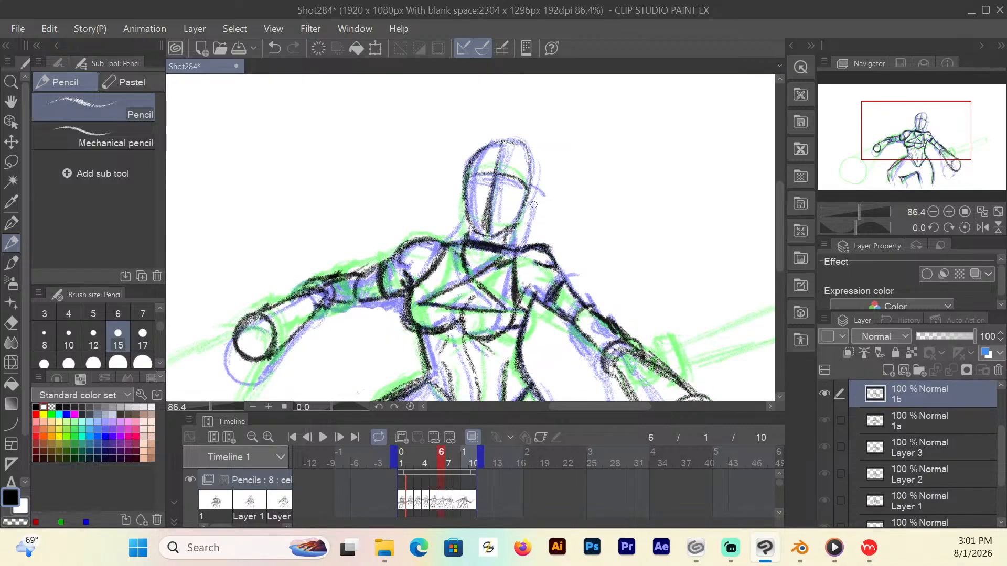
drag(534, 205, 518, 253)
drag(466, 214, 450, 243)
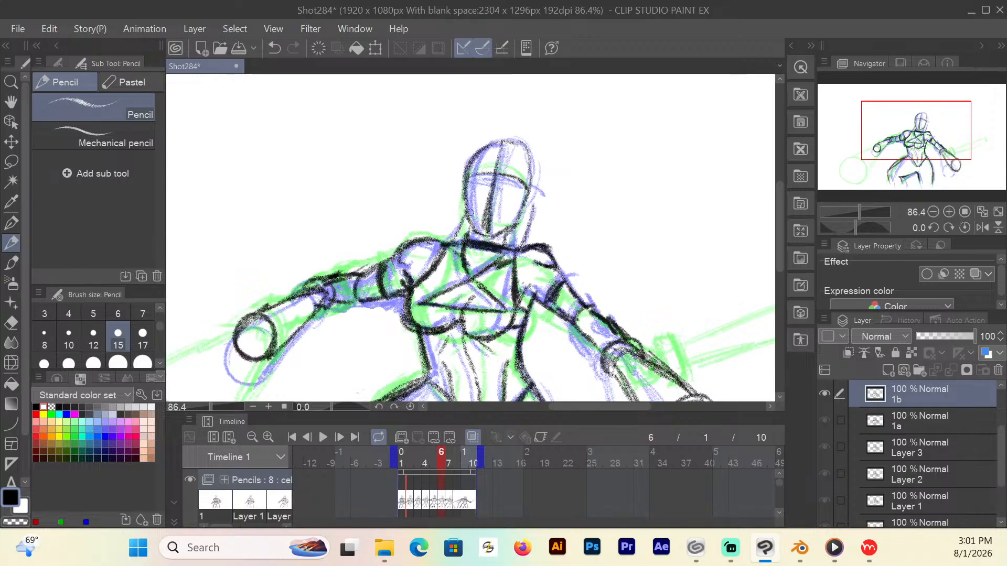
Carry the head-to-shoulder contours beside the neck through frames 7 and 8, following the onion skin.
click(448, 466)
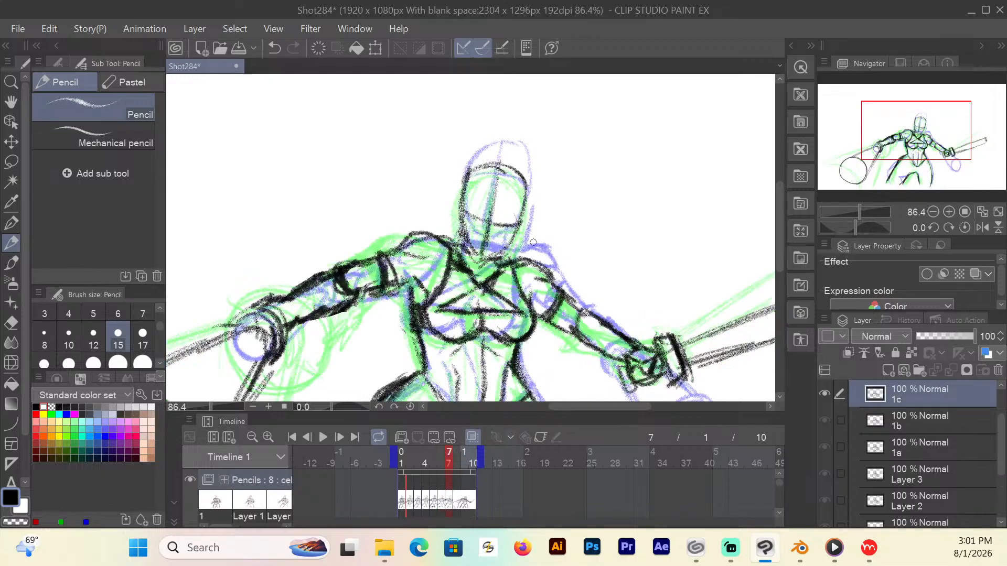
drag(528, 223, 524, 257)
drag(457, 210, 445, 237)
click(457, 466)
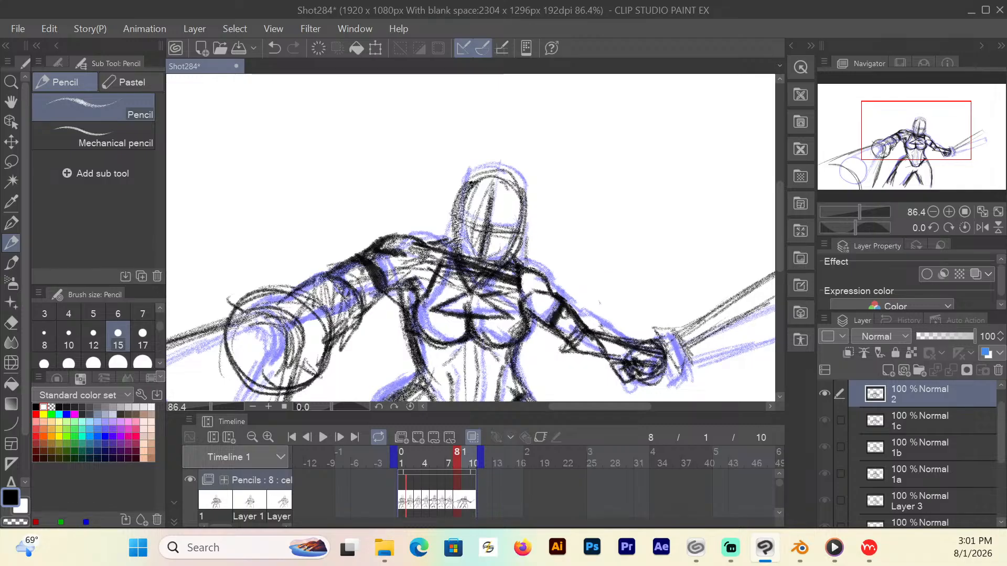
drag(450, 218, 442, 244)
mouse_move(526, 256)
mouse_down()
mouse_move(524, 236)
mouse_move(531, 269)
mouse_up()
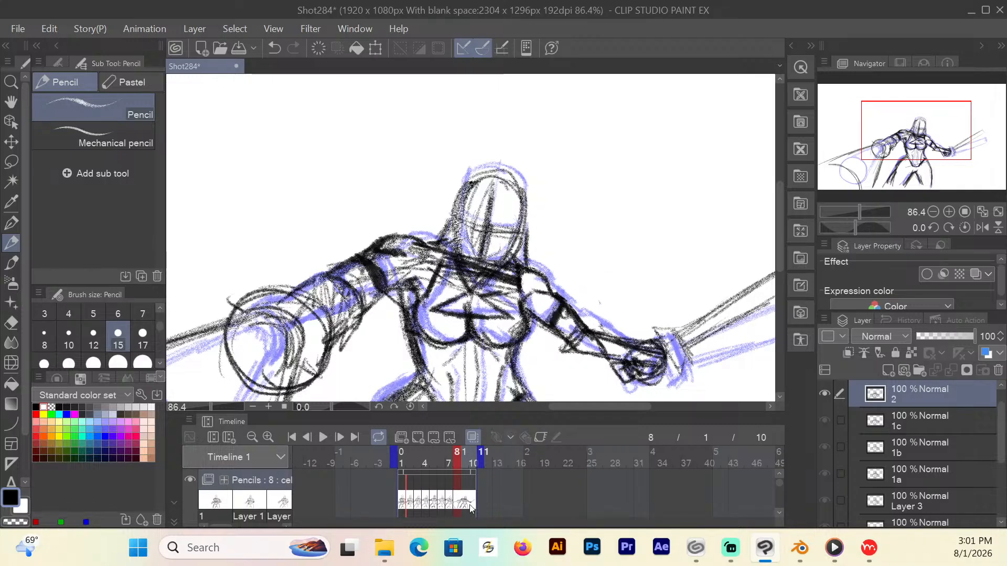
Turn off the onion skin and play the animation from the first frame to check the new neck-side contours.
click(474, 438)
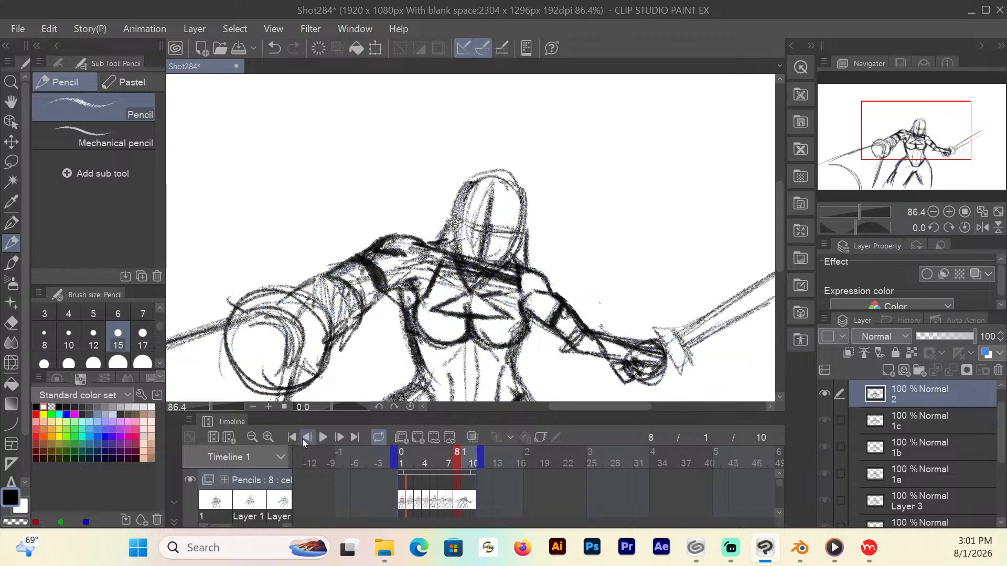
click(293, 438)
click(320, 437)
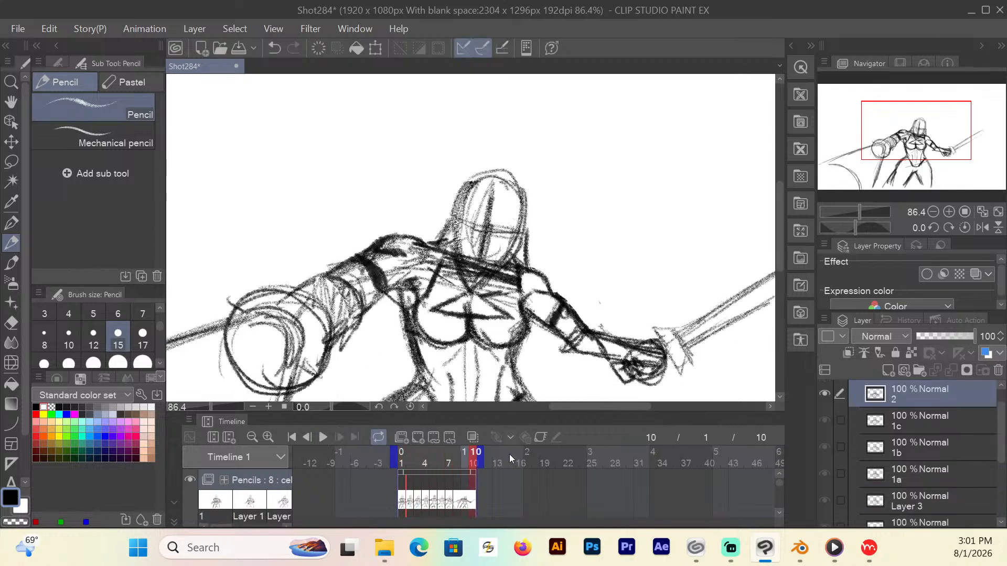
On frame 6, erase the neck-side contours and redraw them against the onion skin, adding short strokes beside the ribcage below the armpit.
drag(448, 462, 443, 464)
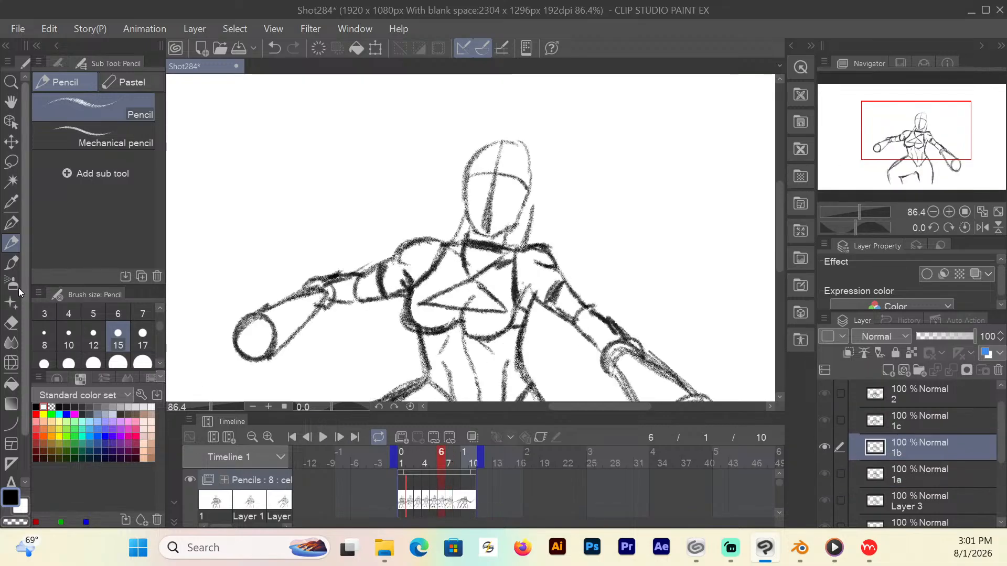
click(12, 324)
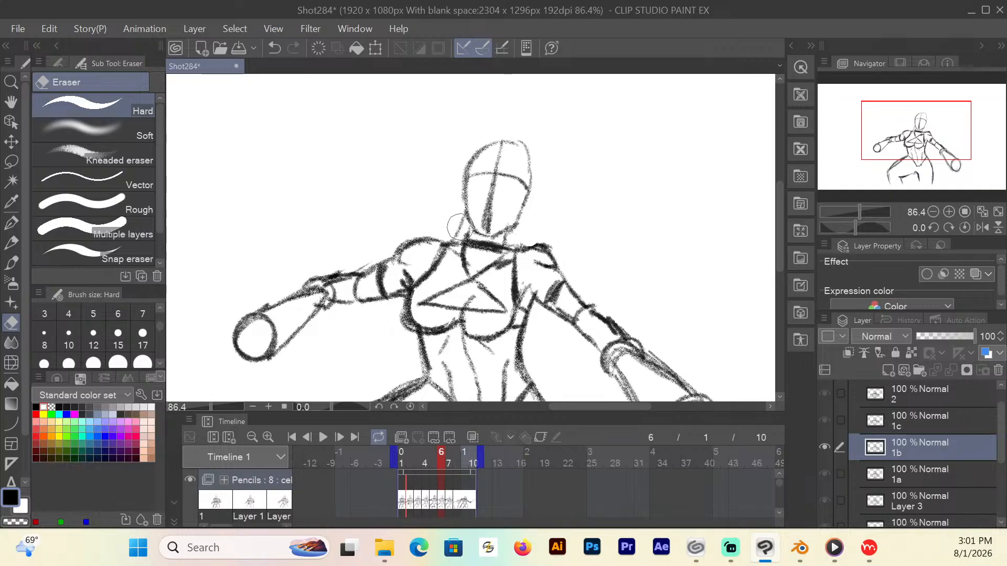
click(472, 437)
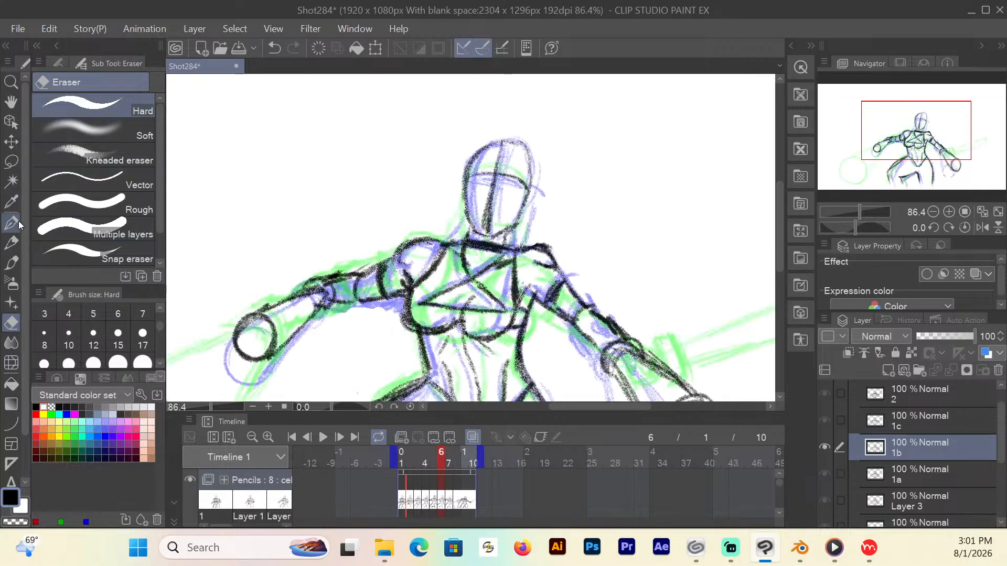
click(12, 242)
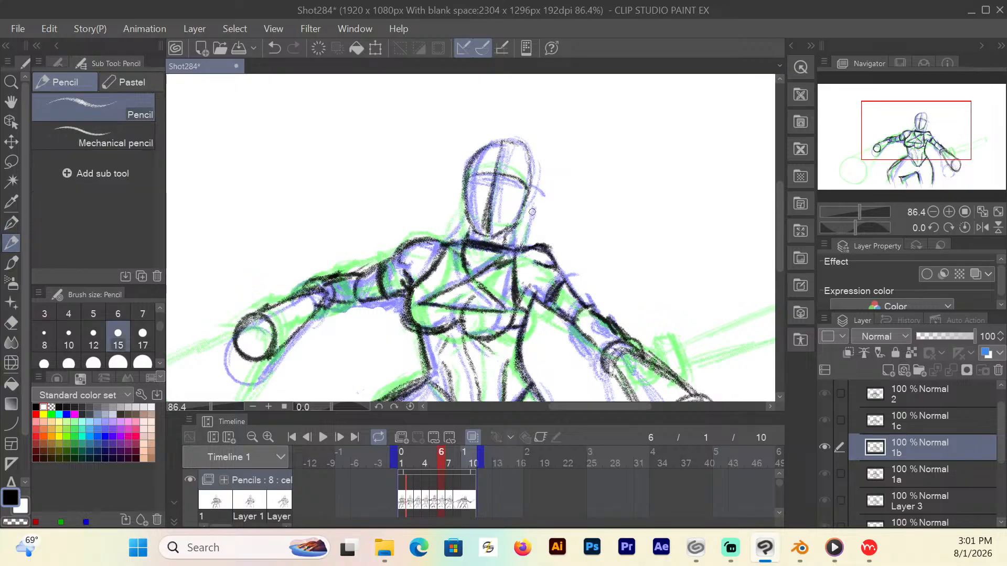
mouse_move(531, 200)
mouse_down()
mouse_move(540, 250)
mouse_move(531, 208)
mouse_up()
drag(464, 202, 460, 239)
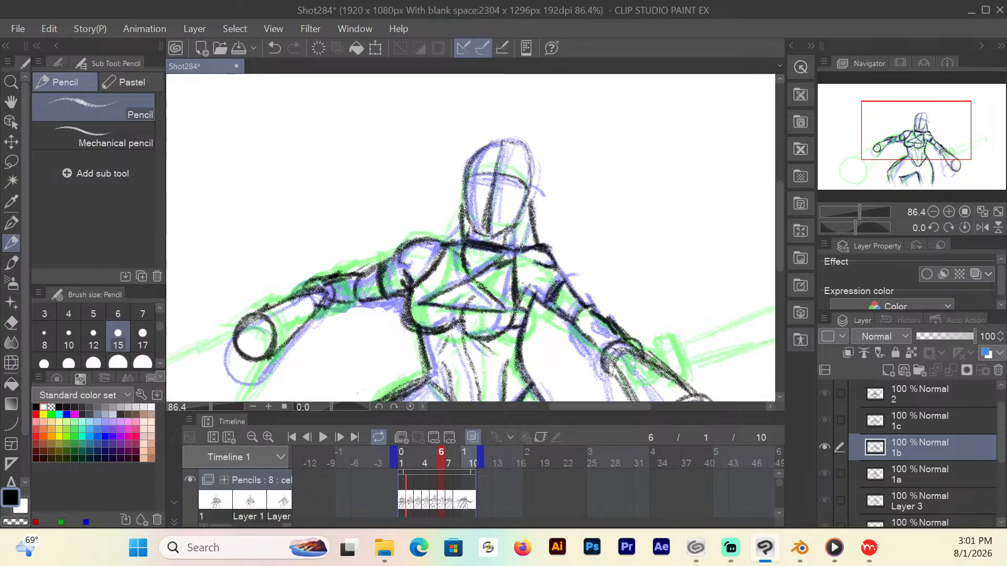
drag(465, 200, 460, 219)
mouse_move(544, 311)
mouse_down()
mouse_move(548, 336)
mouse_move(541, 323)
mouse_move(529, 345)
mouse_up()
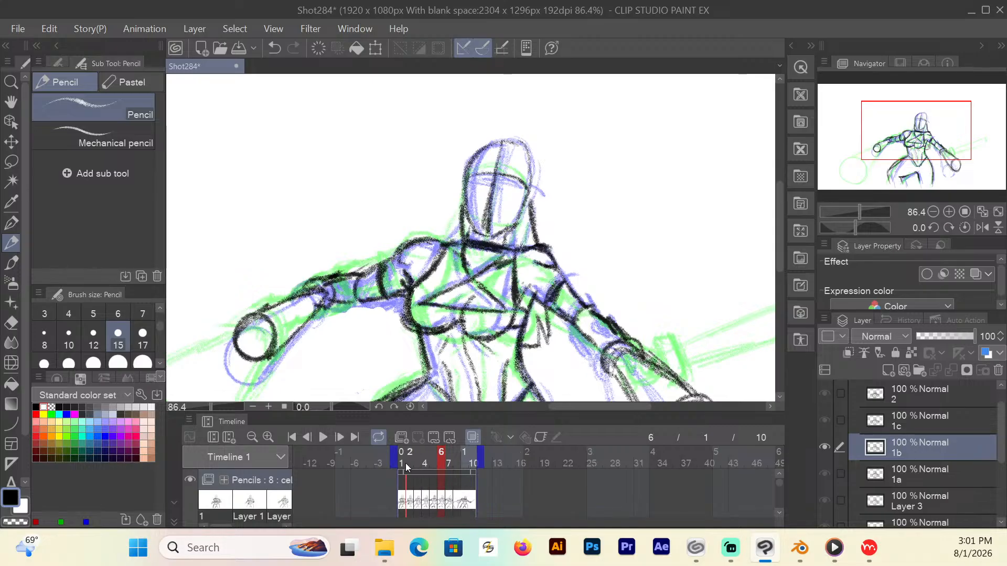
Step through frames 1 to 8 with the onion skin on to compare the torso, neck and arm contours.
click(402, 464)
drag(404, 465, 431, 466)
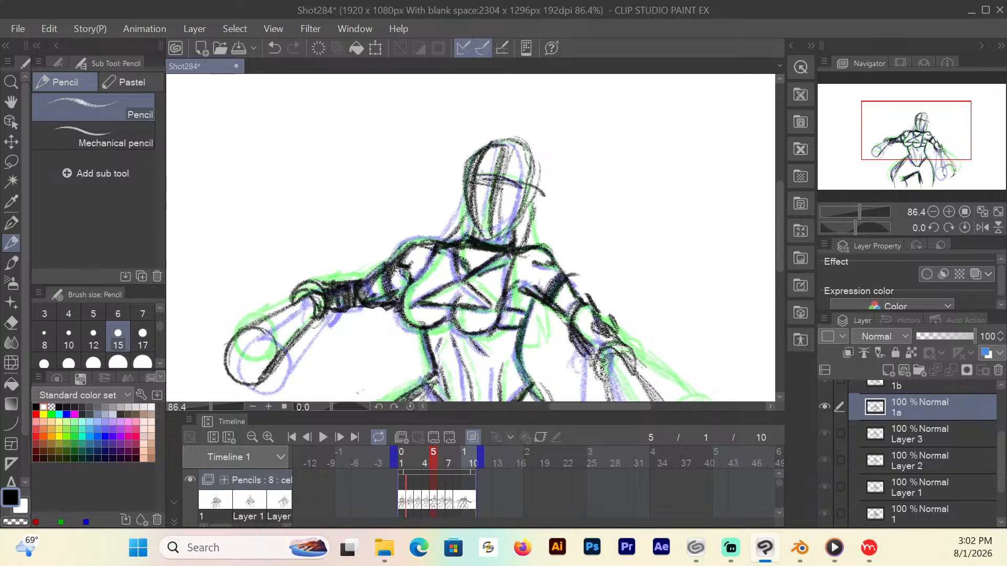
drag(441, 465, 452, 458)
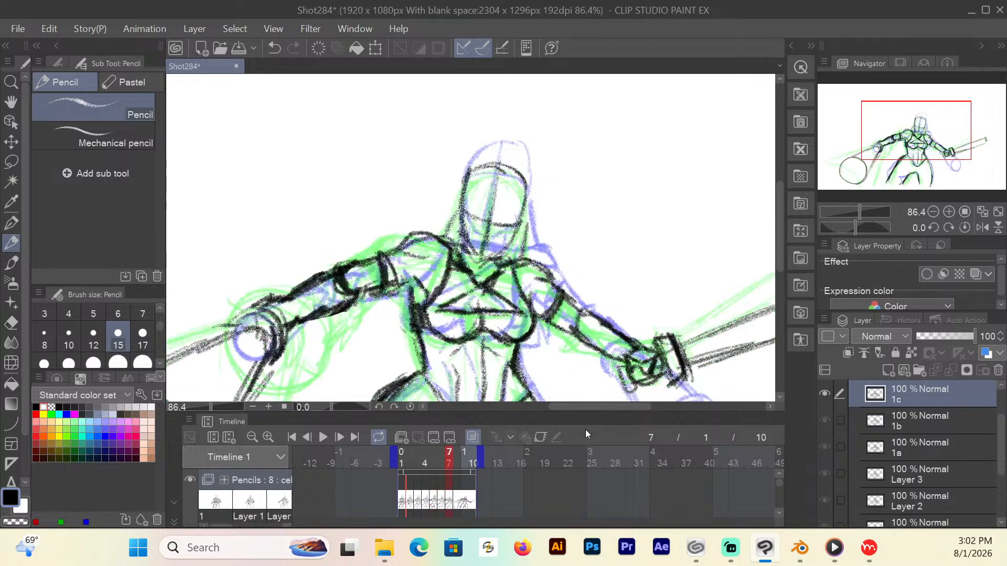
click(411, 464)
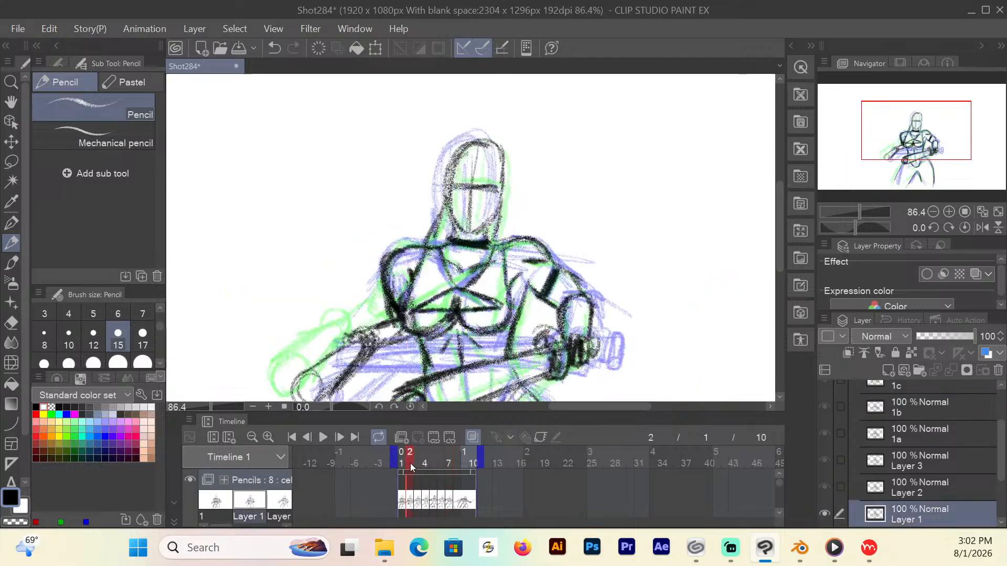
click(415, 467)
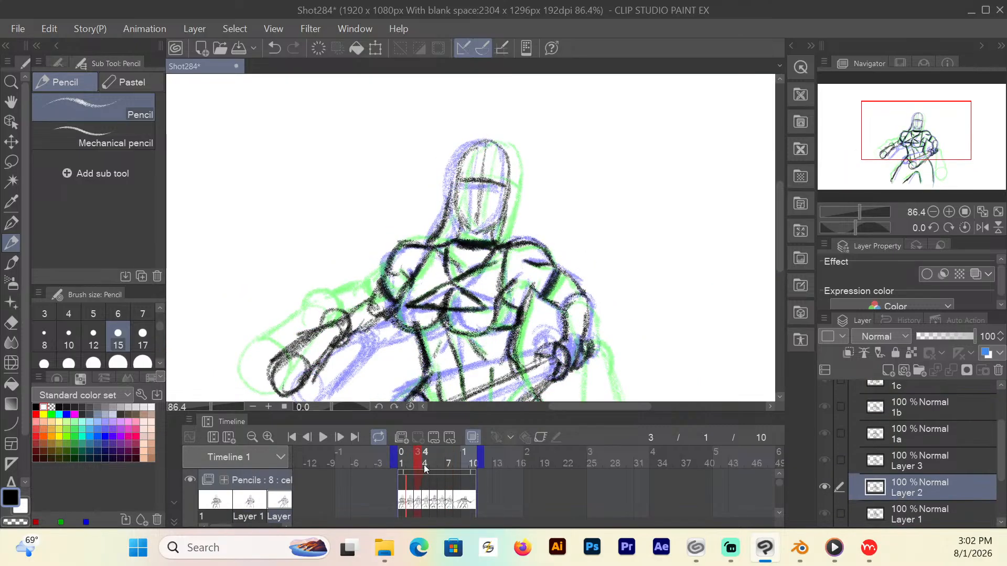
click(424, 465)
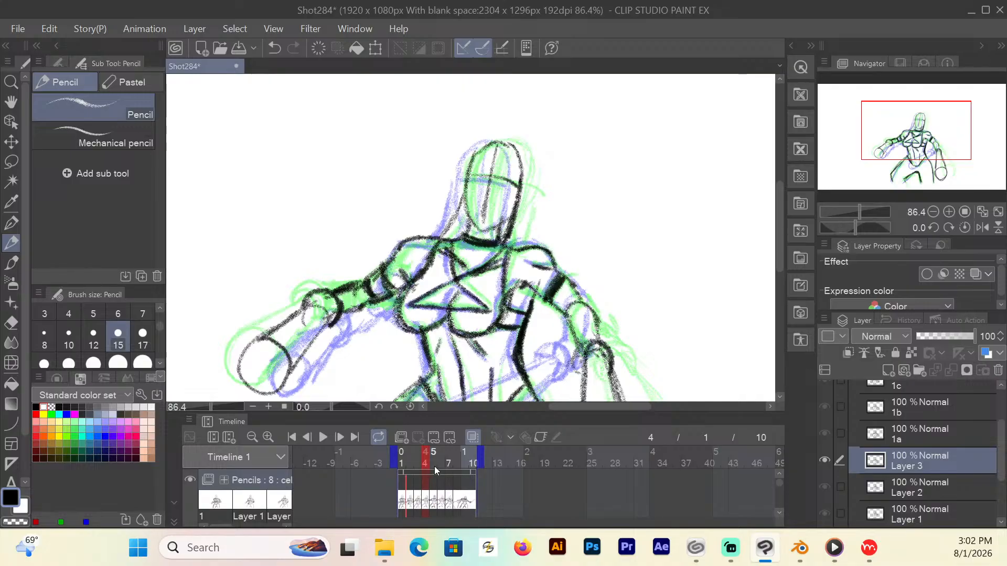
click(442, 465)
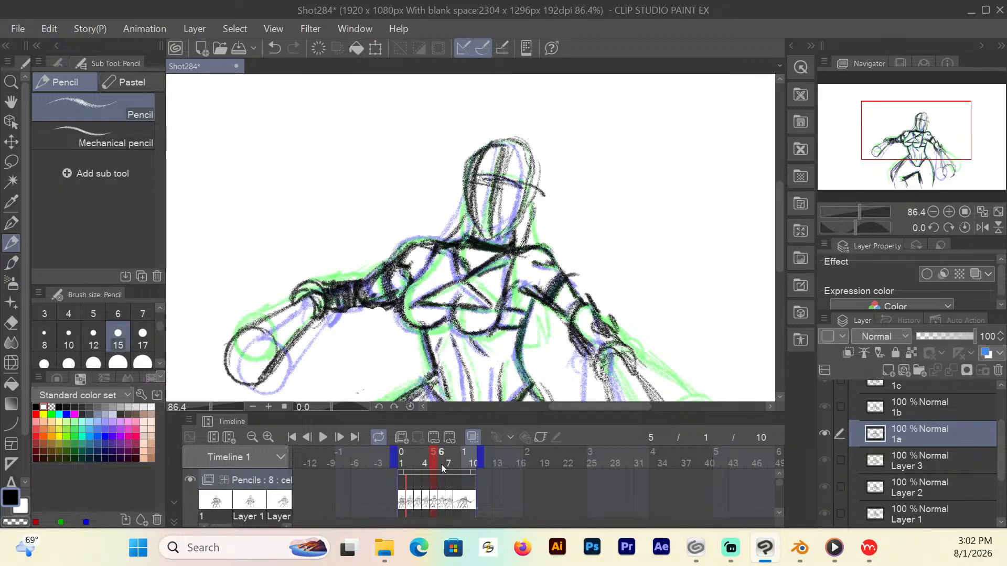
click(447, 466)
click(453, 464)
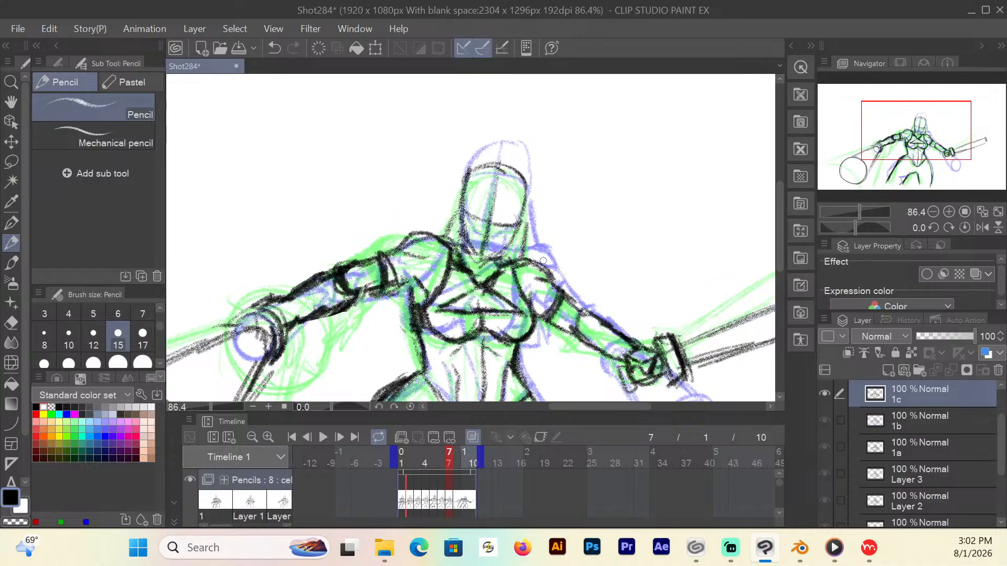
click(457, 464)
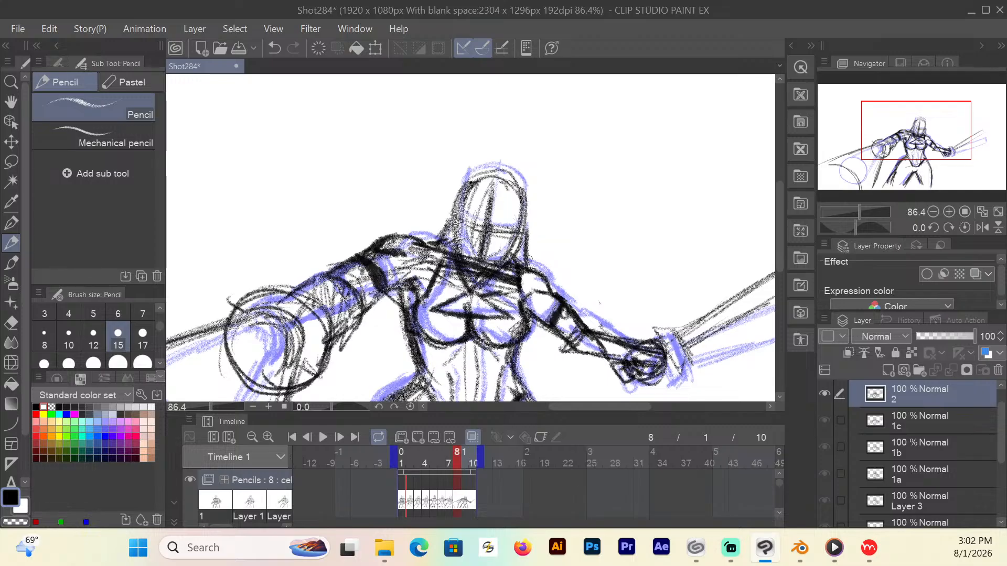
mouse_move(545, 321)
mouse_down()
mouse_move(542, 344)
mouse_move(517, 358)
mouse_up()
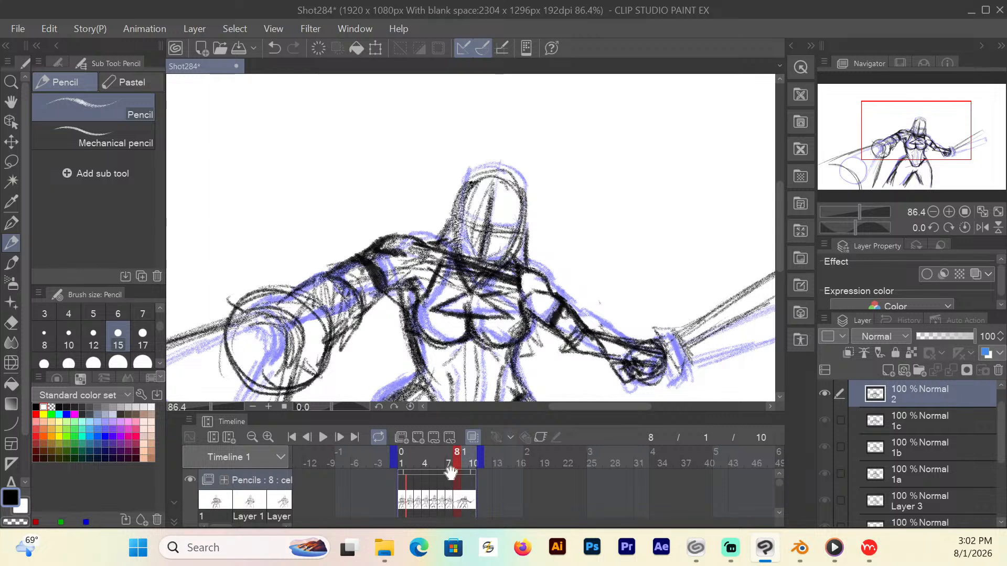
click(12, 324)
drag(529, 348, 538, 330)
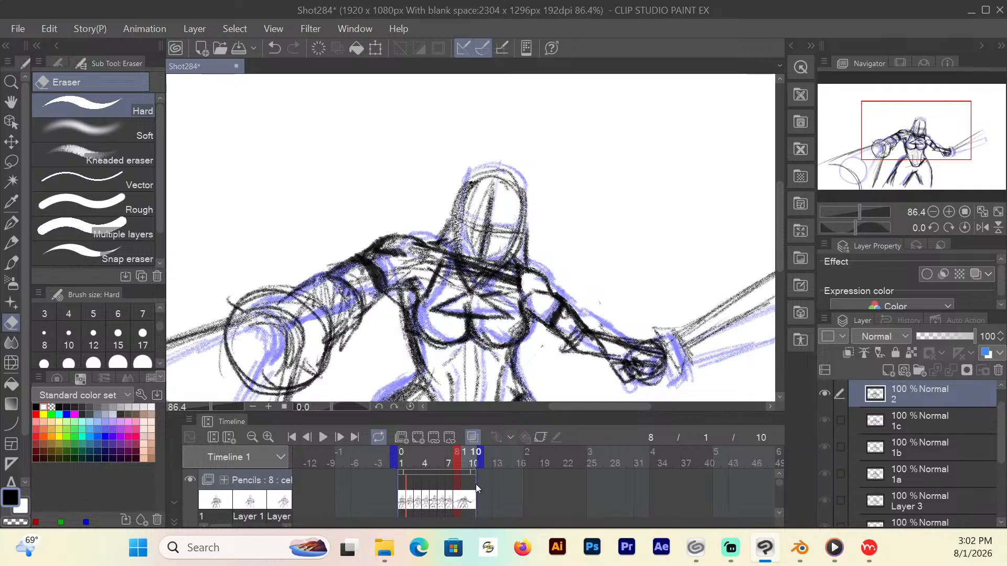
Turn off the onion skin, save the file, and play the animation from frame 1 to check it.
click(401, 464)
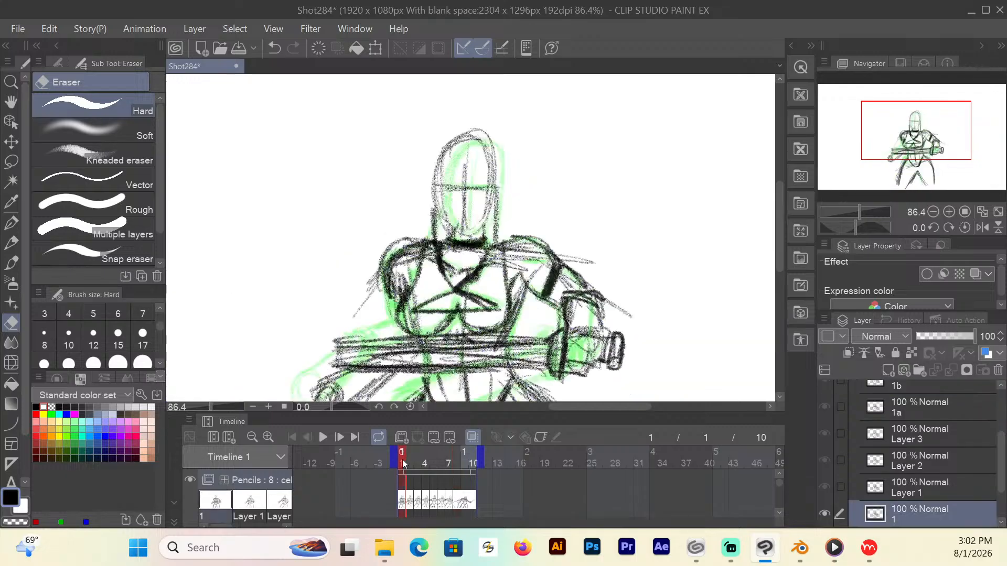
click(472, 436)
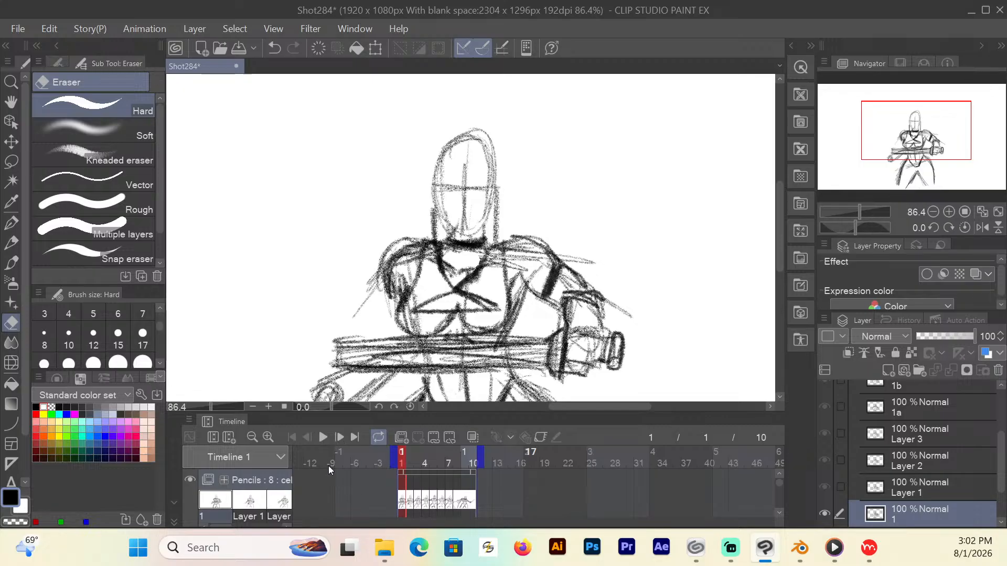
key(ctrl+s)
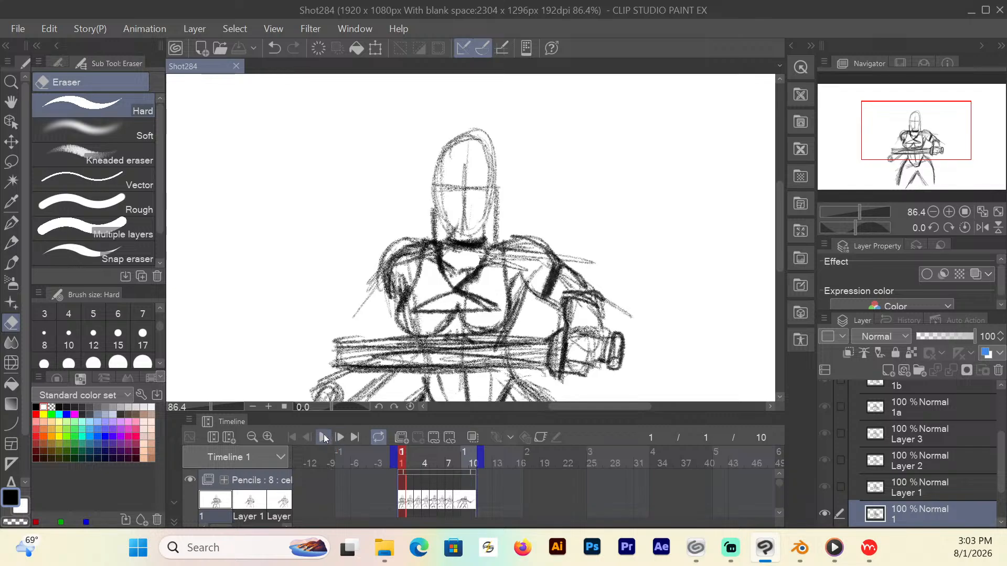
click(323, 437)
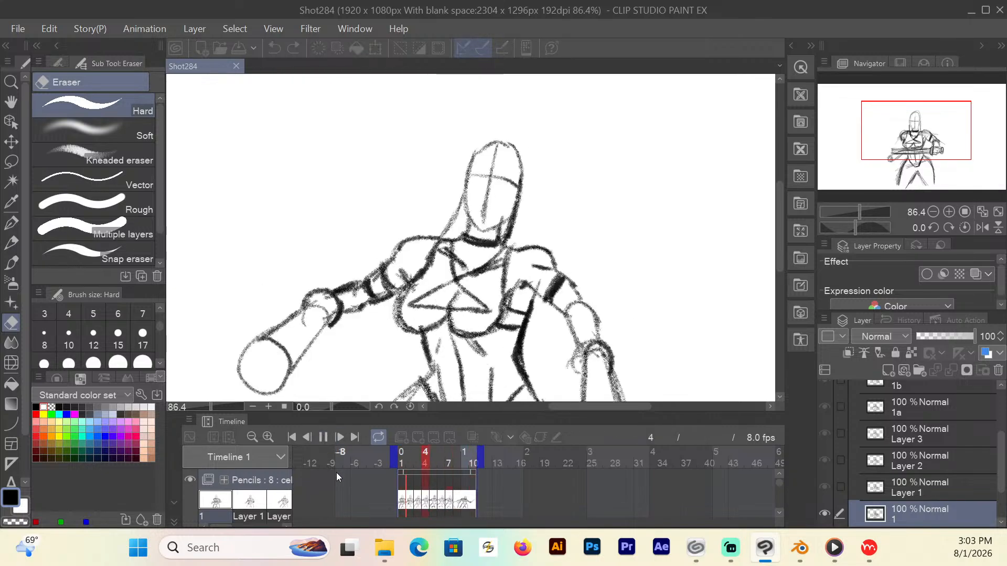
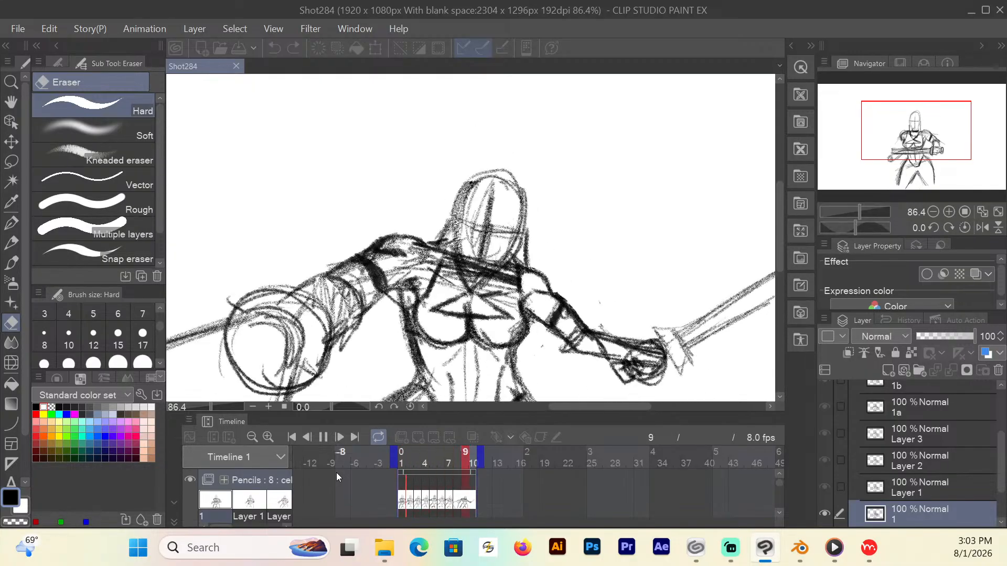
click(339, 437)
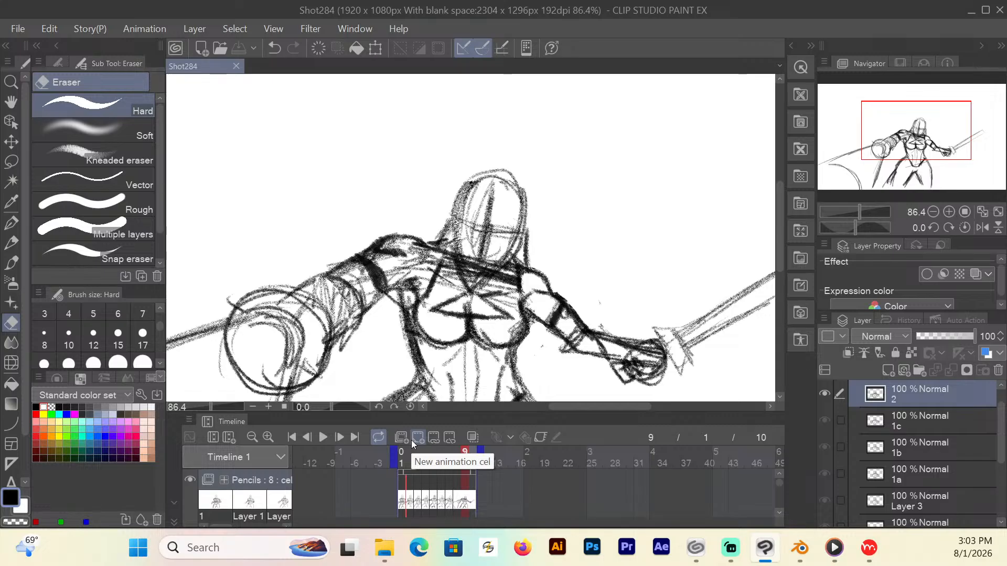
On frame 1, darken the shoulder line above the armband and the line from the armpit to the armband with the Pencil.
click(401, 462)
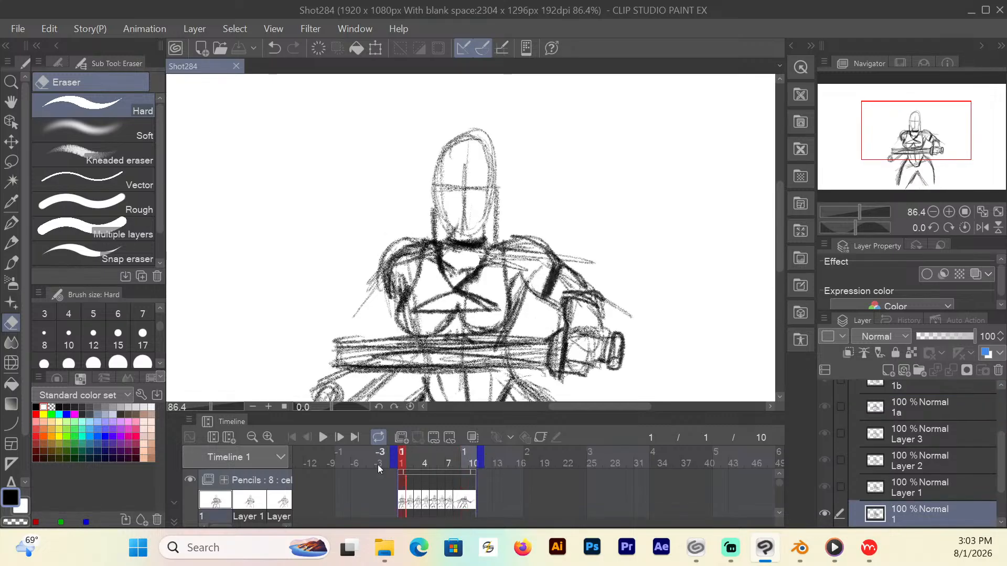
click(11, 82)
drag(486, 192, 504, 188)
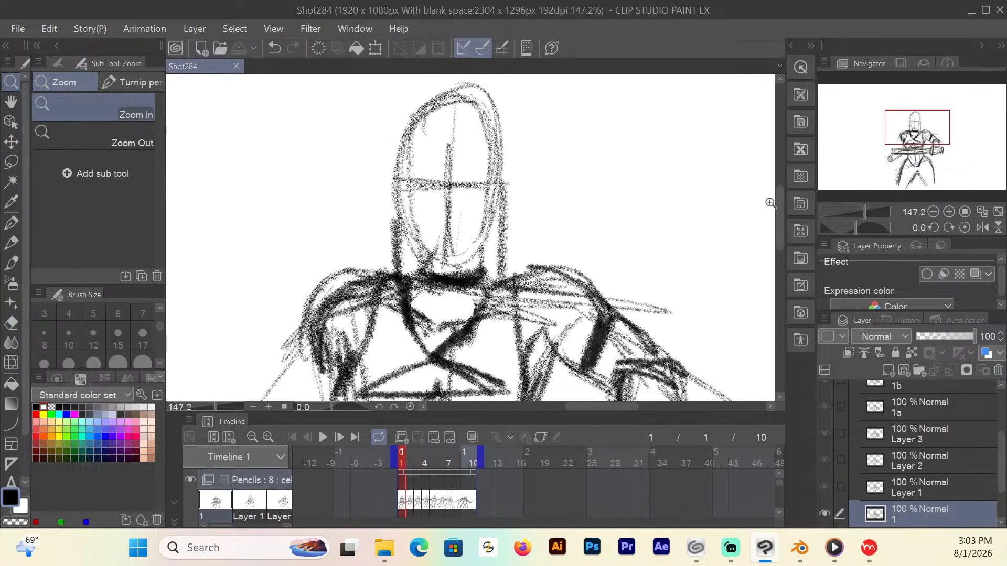
click(11, 223)
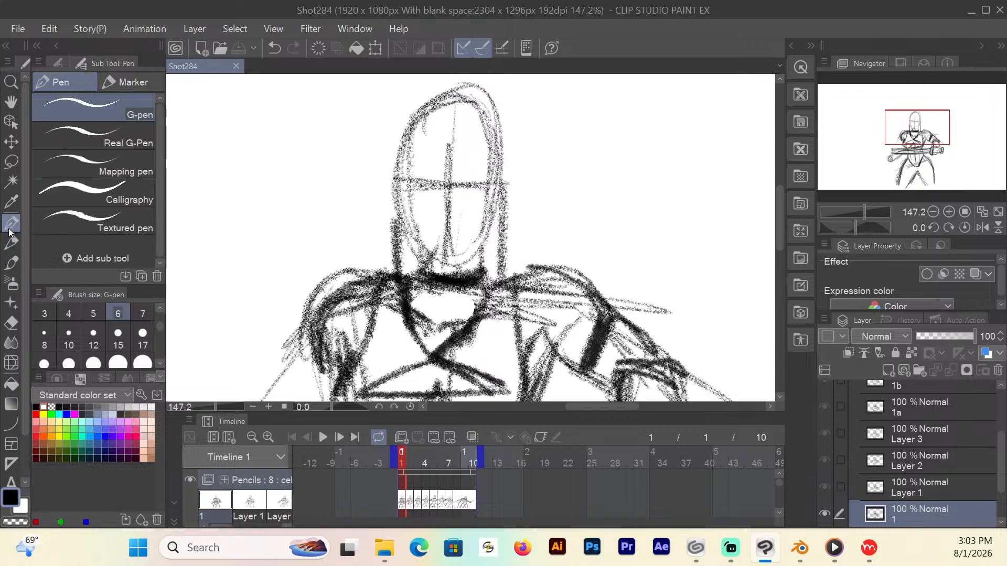
click(11, 242)
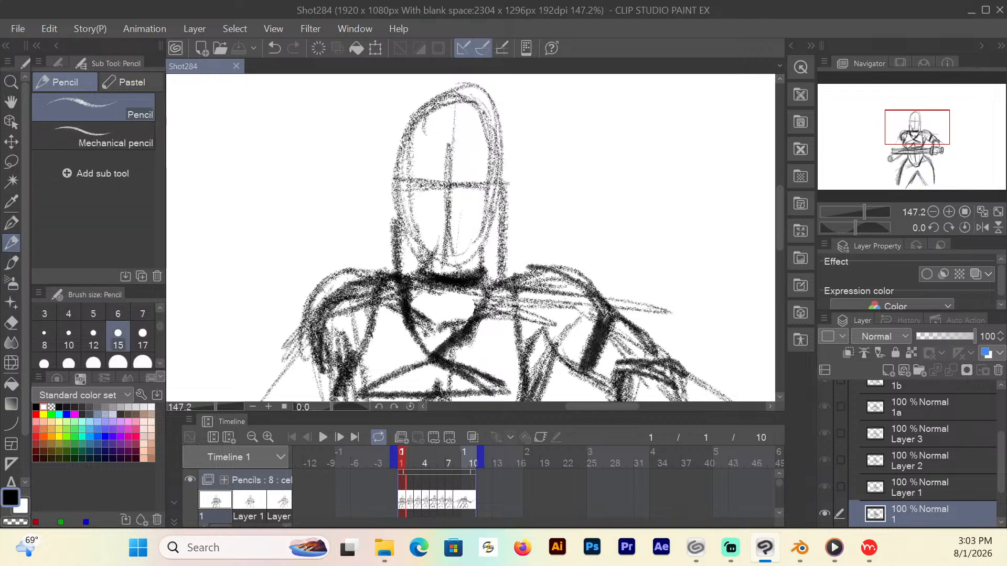
mouse_move(578, 289)
mouse_down()
mouse_move(561, 307)
mouse_move(603, 309)
mouse_up()
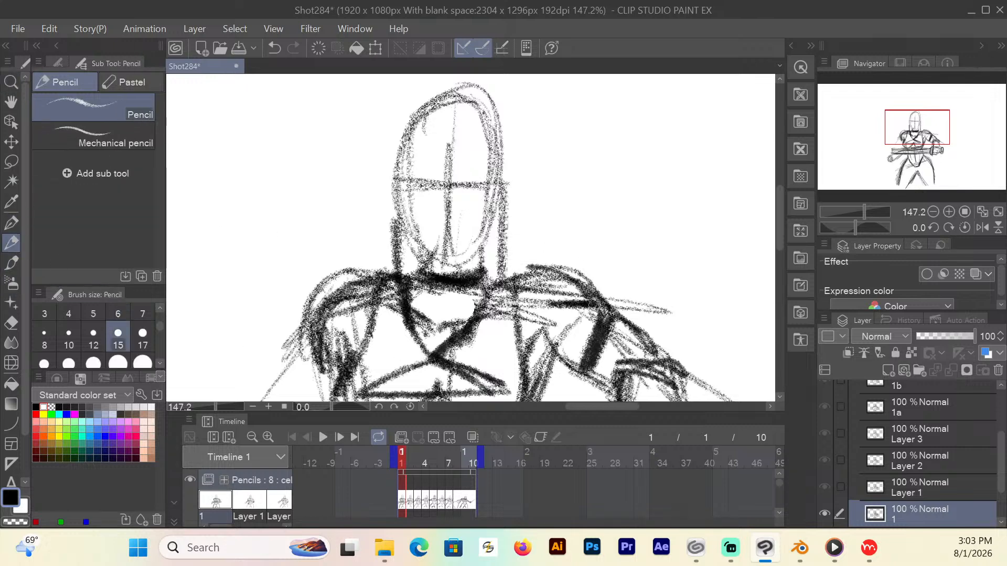
mouse_move(567, 365)
mouse_down()
mouse_move(541, 339)
mouse_move(531, 345)
mouse_move(572, 327)
mouse_move(561, 358)
mouse_move(590, 368)
mouse_up()
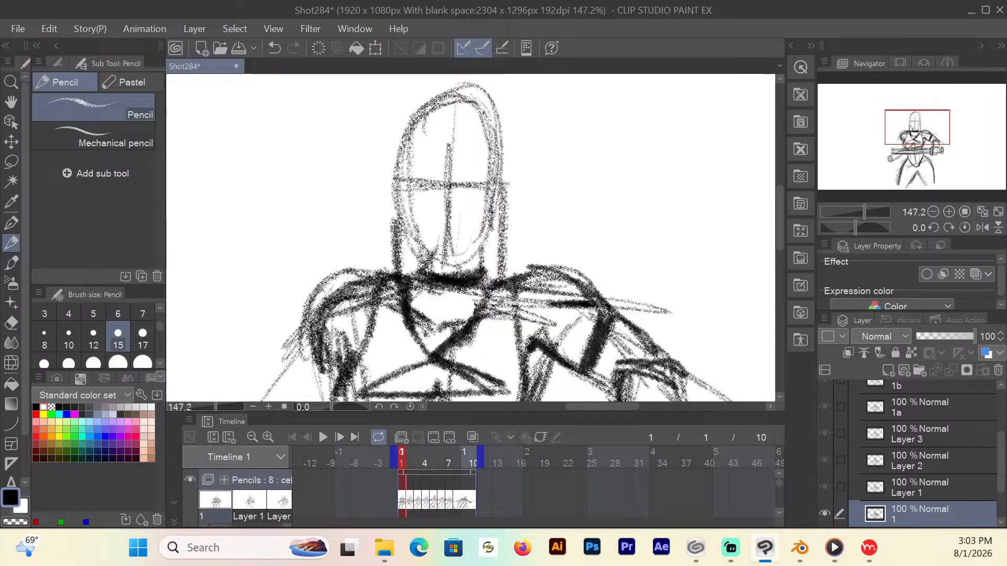
With the Mechanical pencil at size 10, draw the jawline on frame 1's head and outline the ear on the sword-hilt side.
click(10, 81)
drag(477, 197, 774, 190)
scroll(775, 195, up, 2)
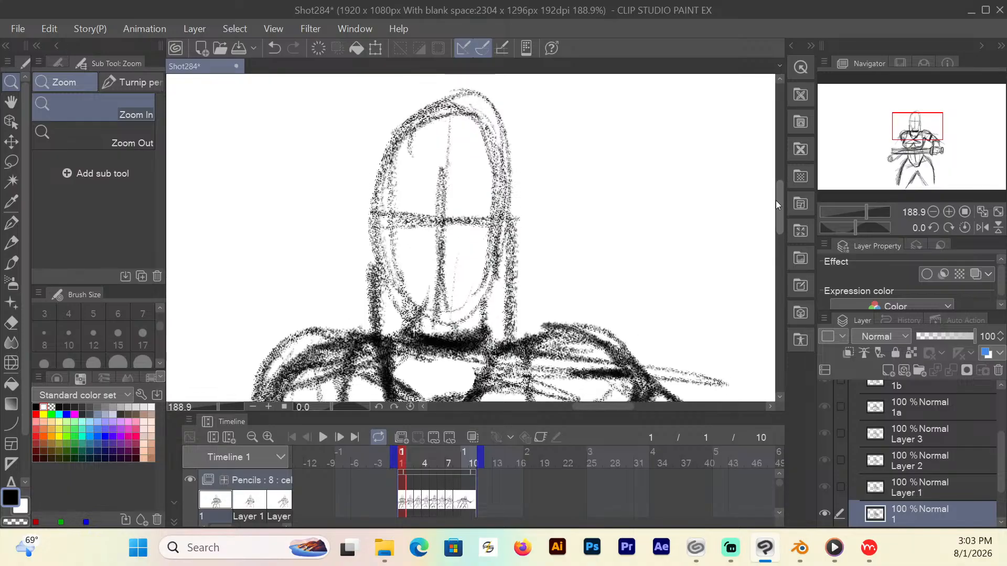
click(11, 242)
click(121, 139)
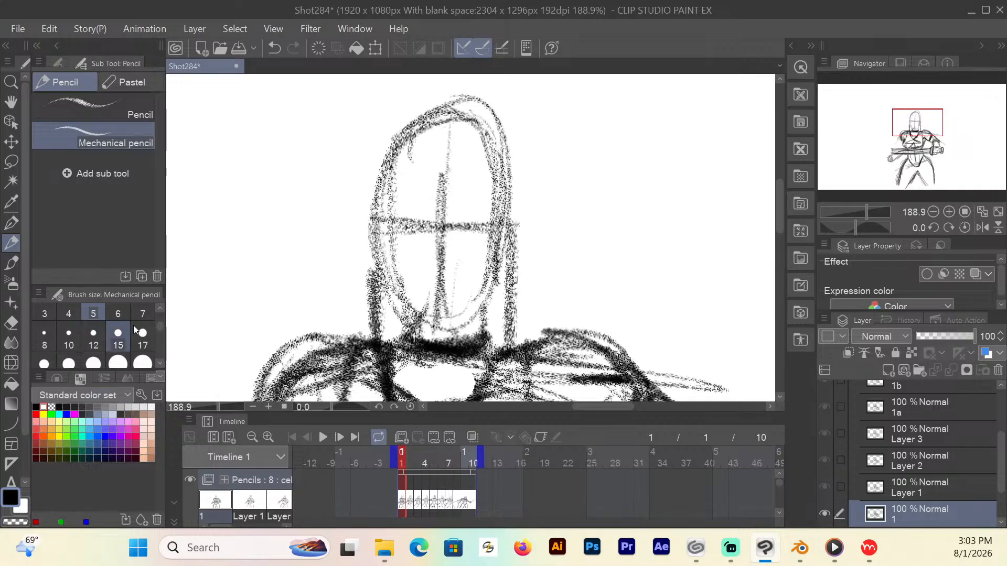
click(69, 341)
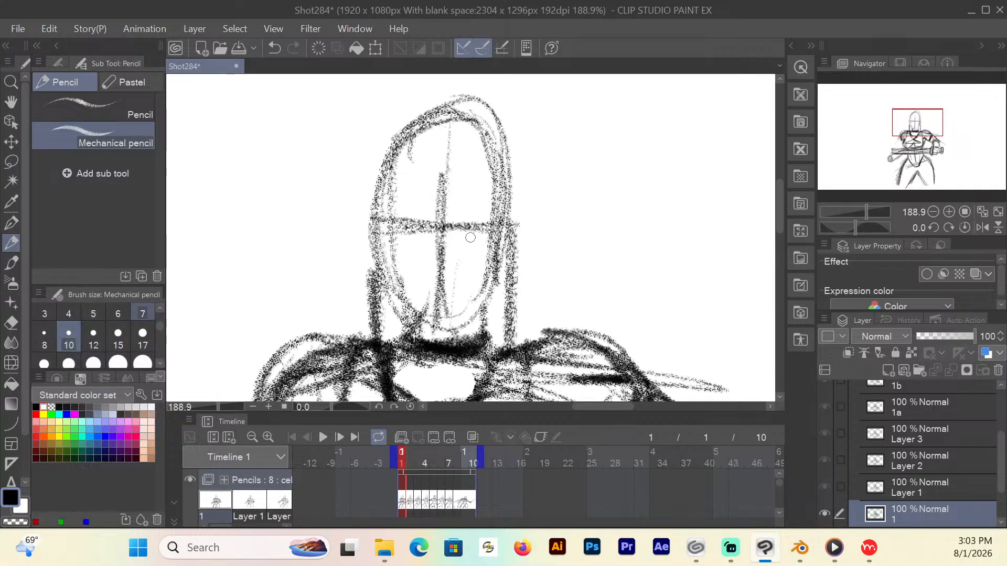
drag(505, 205, 495, 282)
mouse_move(504, 227)
mouse_down()
mouse_move(493, 289)
mouse_move(439, 326)
mouse_move(389, 291)
mouse_move(372, 210)
mouse_up()
mouse_move(388, 283)
mouse_down()
mouse_move(437, 328)
mouse_move(466, 313)
mouse_move(495, 275)
mouse_move(489, 287)
mouse_move(512, 198)
mouse_move(513, 246)
mouse_up()
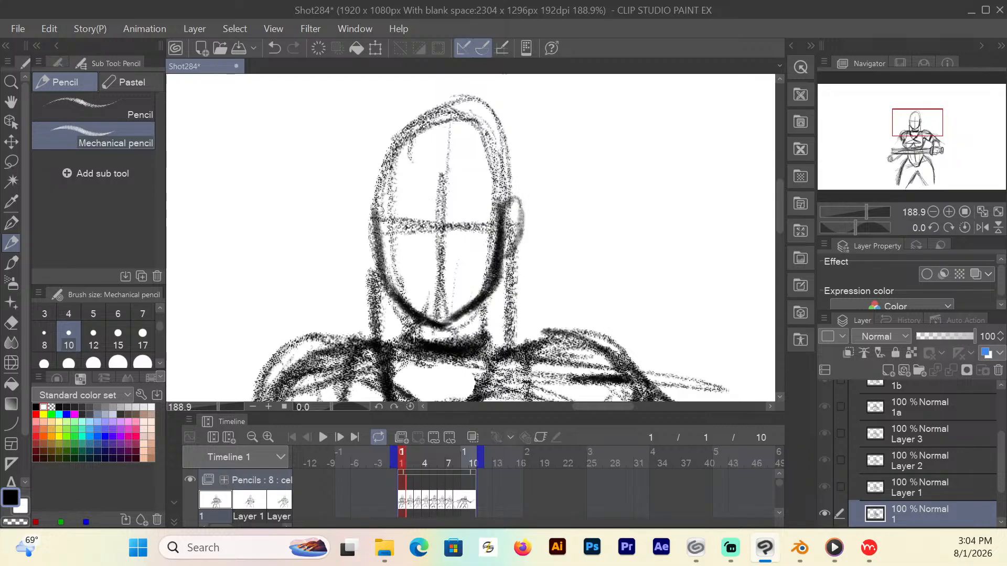
At brush size 5, outline the second ear and add inner folds and a round stud earring to both ears.
click(93, 313)
mouse_move(356, 201)
mouse_down()
mouse_move(376, 203)
mouse_move(356, 233)
mouse_move(377, 254)
mouse_up()
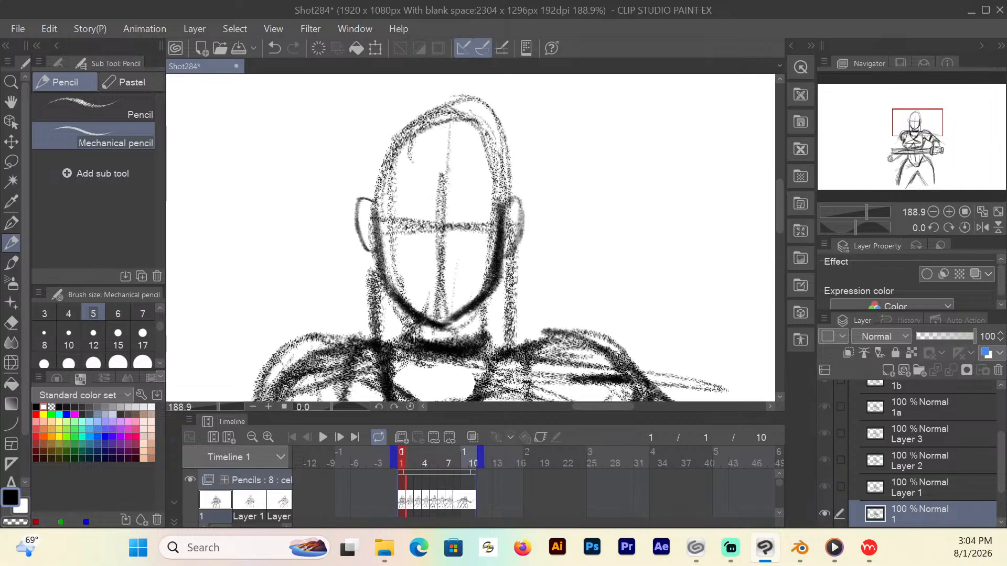
mouse_move(507, 201)
mouse_down()
mouse_move(519, 249)
mouse_move(505, 256)
mouse_up()
mouse_move(508, 217)
mouse_down()
mouse_move(517, 235)
mouse_move(504, 257)
mouse_up()
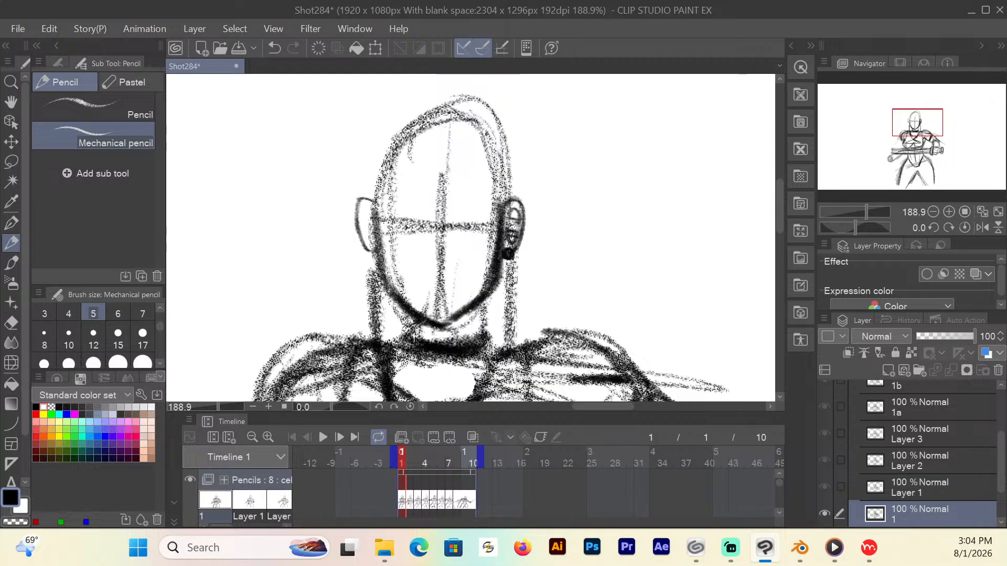
drag(380, 251, 373, 255)
drag(368, 207, 368, 239)
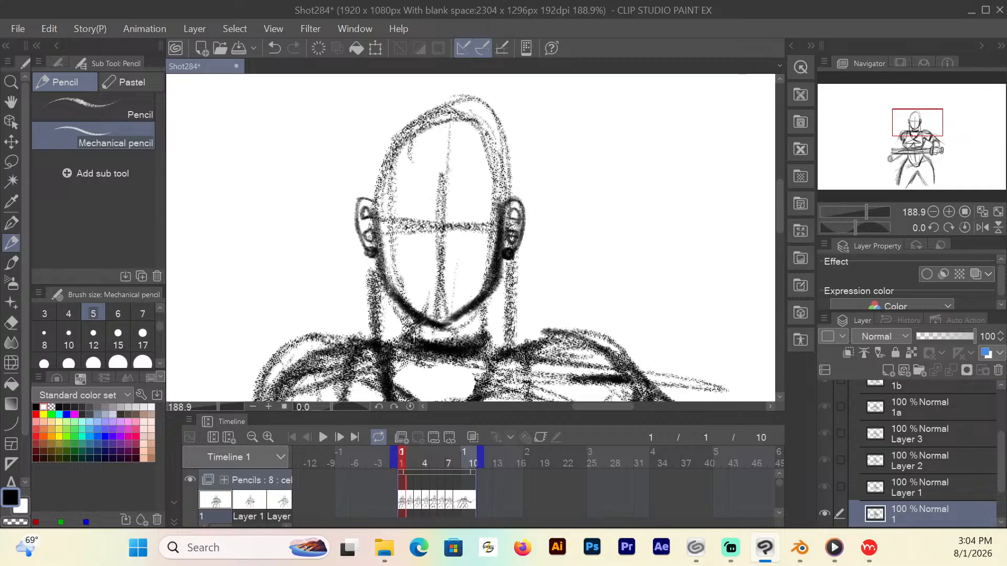
Darken the head-to-shoulder contours running down from both earrings on frame 1.
mouse_move(381, 245)
mouse_down()
mouse_move(383, 300)
mouse_move(371, 256)
mouse_move(369, 333)
mouse_up()
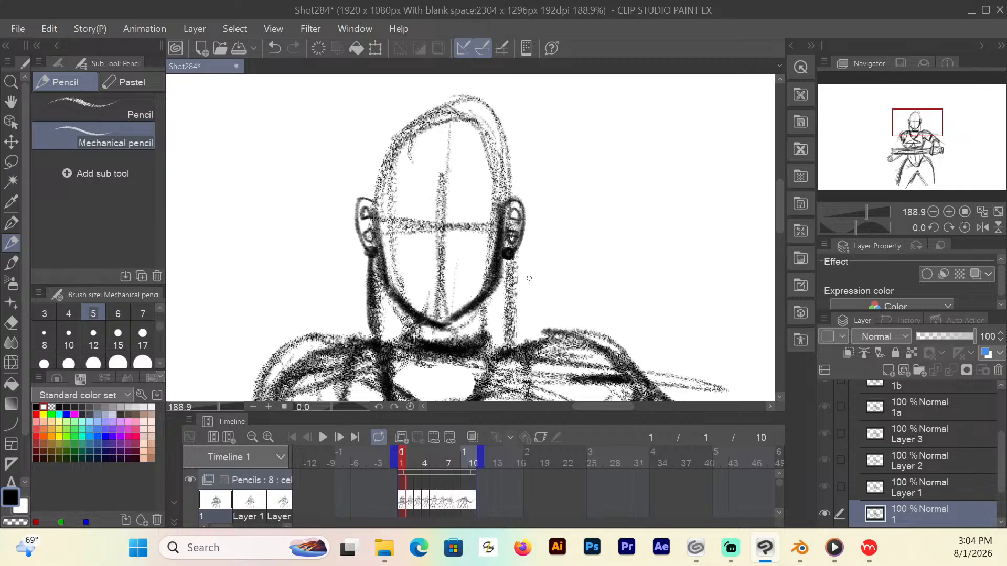
drag(513, 258, 513, 344)
drag(512, 343, 512, 259)
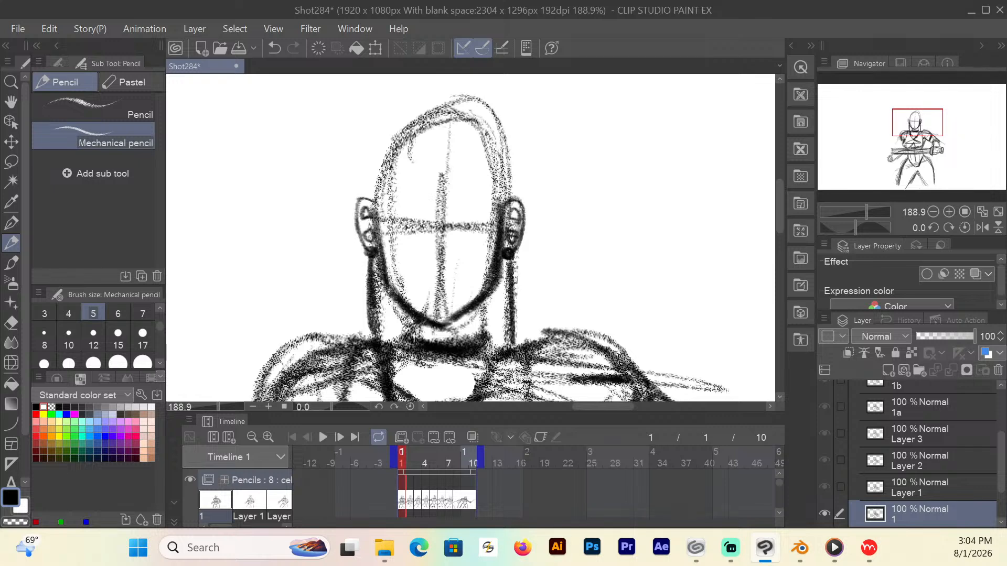
Draw the nose along the face's center guideline and the lips below it.
mouse_move(430, 213)
mouse_down()
mouse_move(435, 261)
mouse_move(457, 262)
mouse_move(440, 261)
mouse_up()
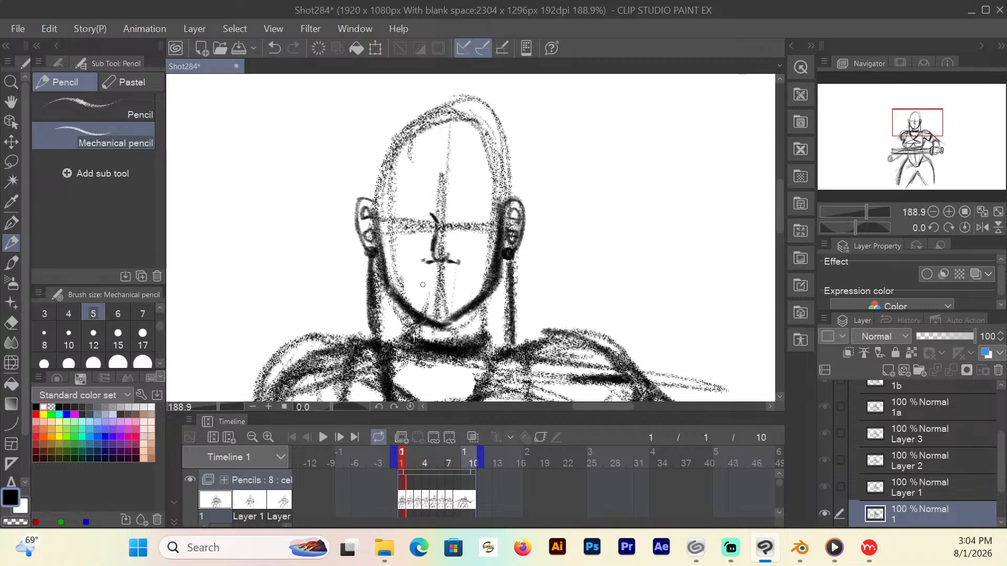
mouse_move(421, 283)
mouse_down()
mouse_move(462, 281)
mouse_move(432, 272)
mouse_move(455, 283)
mouse_move(425, 278)
mouse_move(453, 285)
mouse_move(427, 288)
mouse_up()
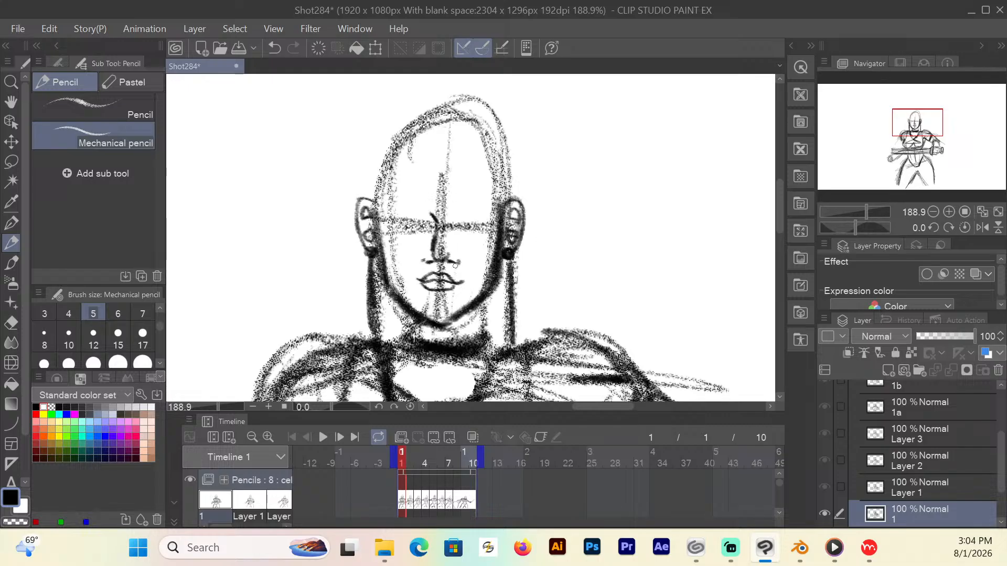
Define both sides of the neck below the jaw and draw a curved collar line across its base.
drag(481, 301, 482, 338)
drag(409, 315, 405, 339)
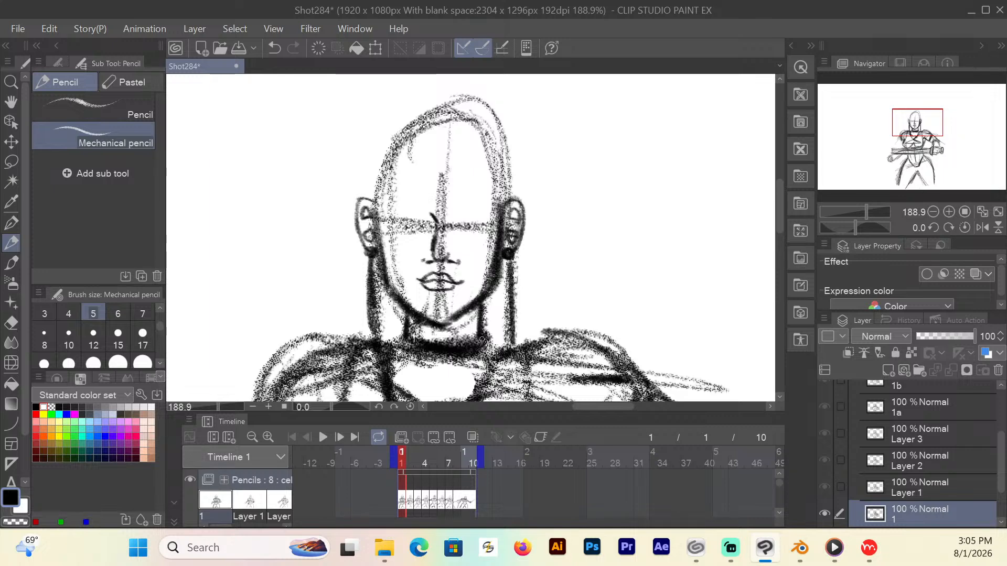
mouse_move(482, 337)
mouse_down()
mouse_move(461, 366)
mouse_move(398, 348)
mouse_up()
Draw the two angled brow lines along the eye guideline and add short dark marks at both temples.
mouse_move(446, 212)
mouse_down()
mouse_move(480, 204)
mouse_move(484, 216)
mouse_move(419, 218)
mouse_move(421, 209)
mouse_move(402, 205)
mouse_move(386, 215)
mouse_move(391, 190)
mouse_up()
drag(492, 179, 489, 189)
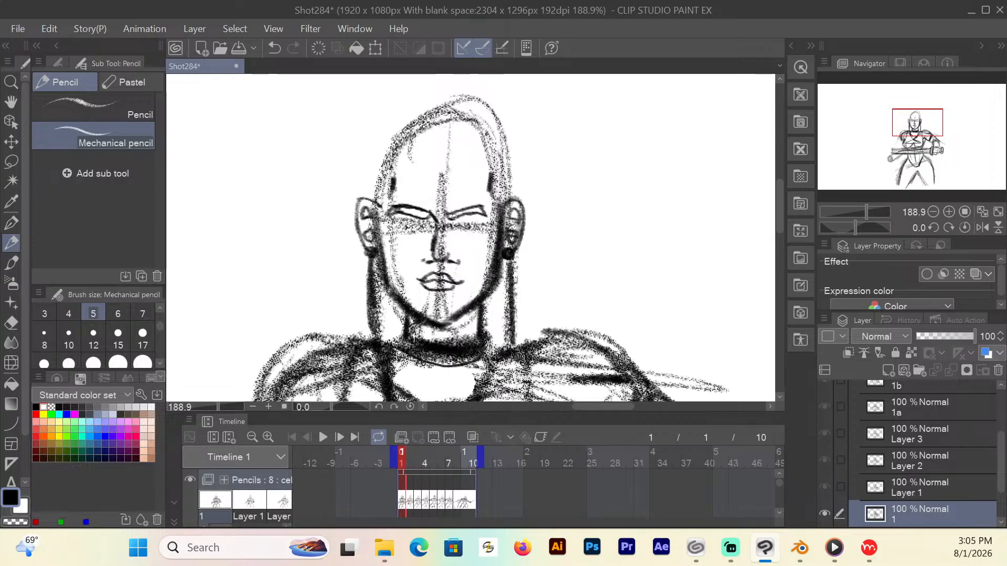
Draw both eyes beneath the brows on frame 1 and darken their pupils and lash lines.
drag(451, 230, 486, 225)
mouse_move(423, 220)
mouse_down()
mouse_move(399, 227)
mouse_move(420, 234)
mouse_move(400, 219)
mouse_up()
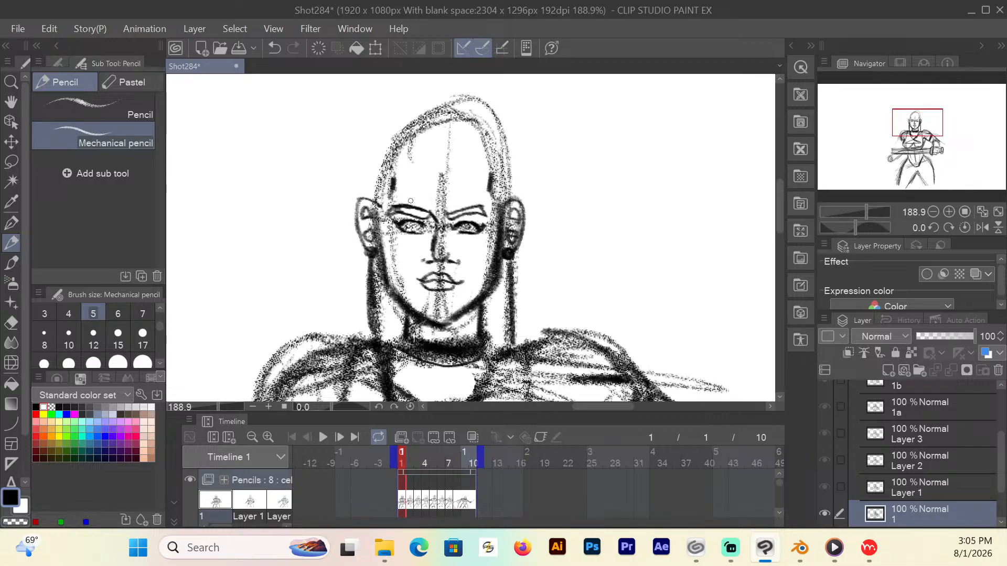
drag(459, 227, 466, 225)
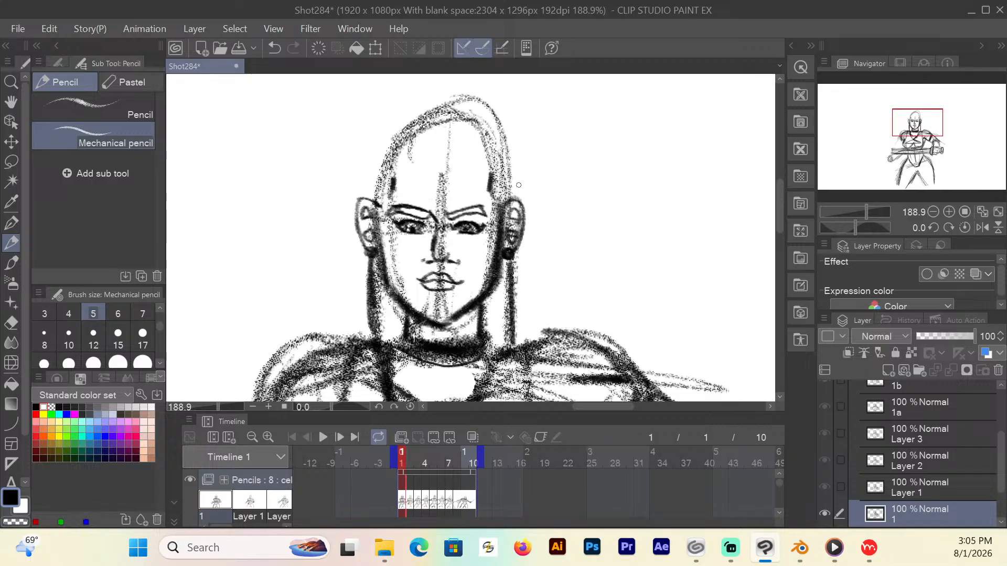
Outline the sides of the upper head and draw the hairline dipping at the center of the forehead on frame 1.
mouse_move(415, 131)
mouse_down()
mouse_move(435, 159)
mouse_move(459, 157)
mouse_move(478, 130)
mouse_move(495, 141)
mouse_up()
mouse_move(505, 177)
mouse_down()
mouse_move(502, 208)
mouse_move(500, 157)
mouse_move(480, 130)
mouse_up()
mouse_move(384, 200)
mouse_down()
mouse_move(423, 153)
mouse_move(453, 160)
mouse_move(470, 148)
mouse_move(444, 157)
mouse_up()
drag(458, 119, 454, 151)
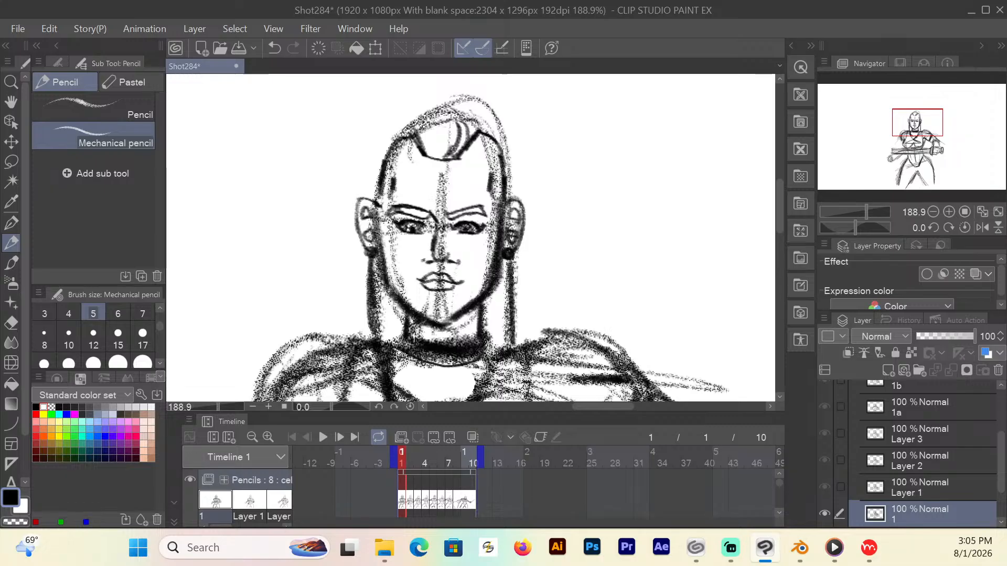
Draw spiky hair locks sweeping outward over both sides of the head and add strands above the forehead hairline.
mouse_move(456, 106)
mouse_down()
mouse_move(493, 102)
mouse_move(514, 117)
mouse_move(526, 143)
mouse_move(510, 138)
mouse_move(507, 207)
mouse_up()
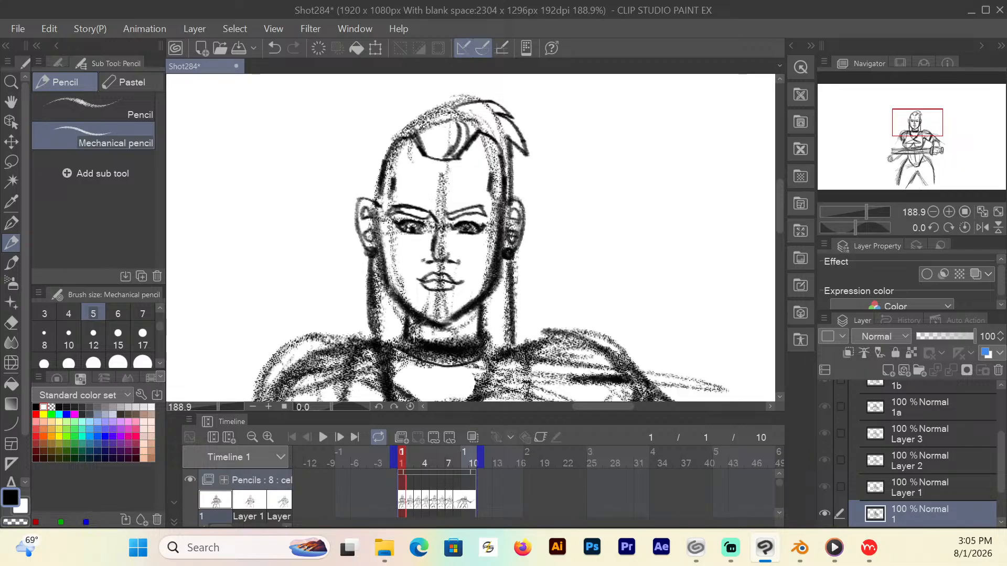
mouse_move(454, 105)
mouse_down()
mouse_move(385, 115)
mouse_move(361, 147)
mouse_move(383, 133)
mouse_move(375, 207)
mouse_up()
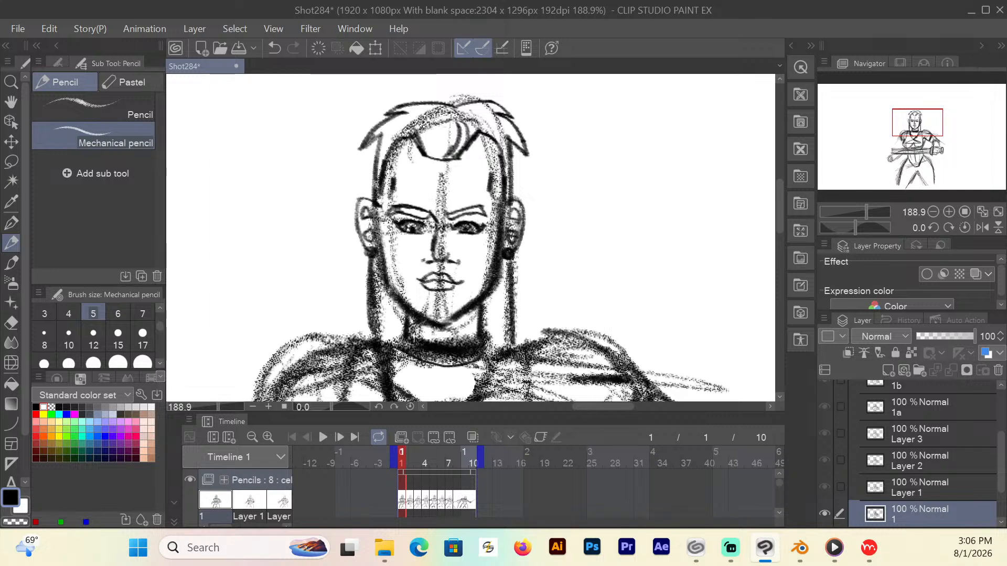
drag(377, 155, 376, 187)
mouse_move(422, 156)
mouse_down()
mouse_move(405, 125)
mouse_move(437, 118)
mouse_up()
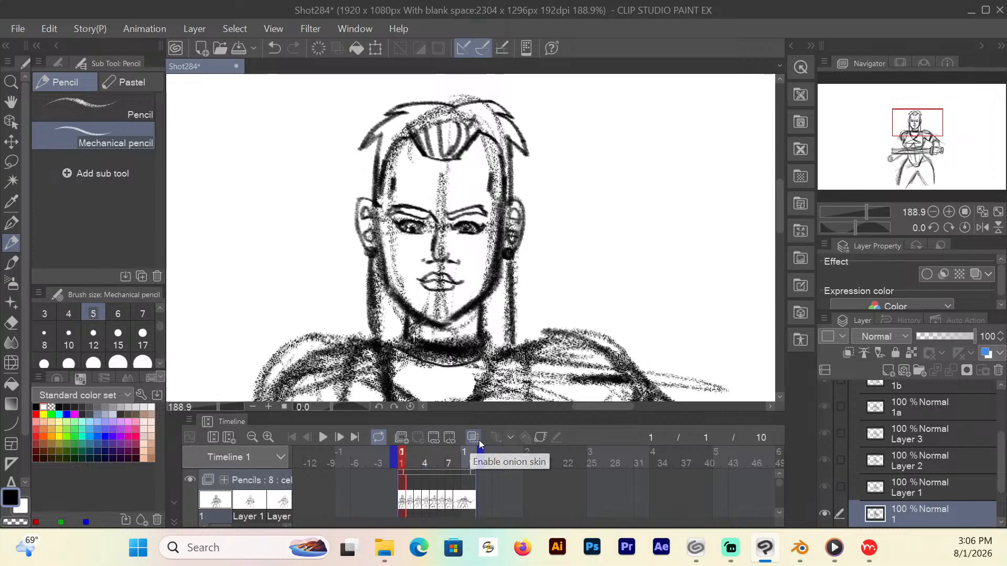
On frame 2, enable onion skin, outline the jaw and draw both ears.
click(459, 467)
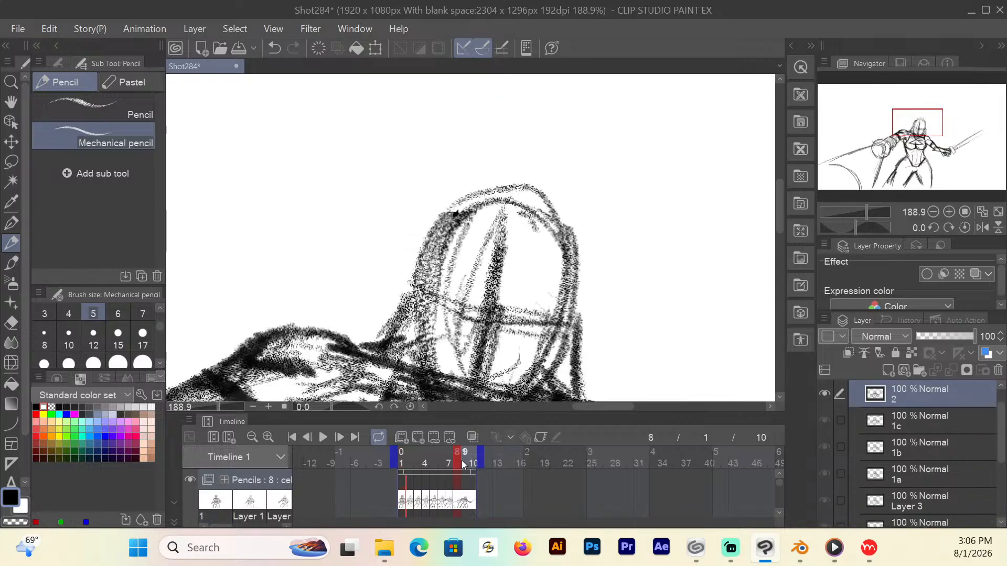
click(409, 464)
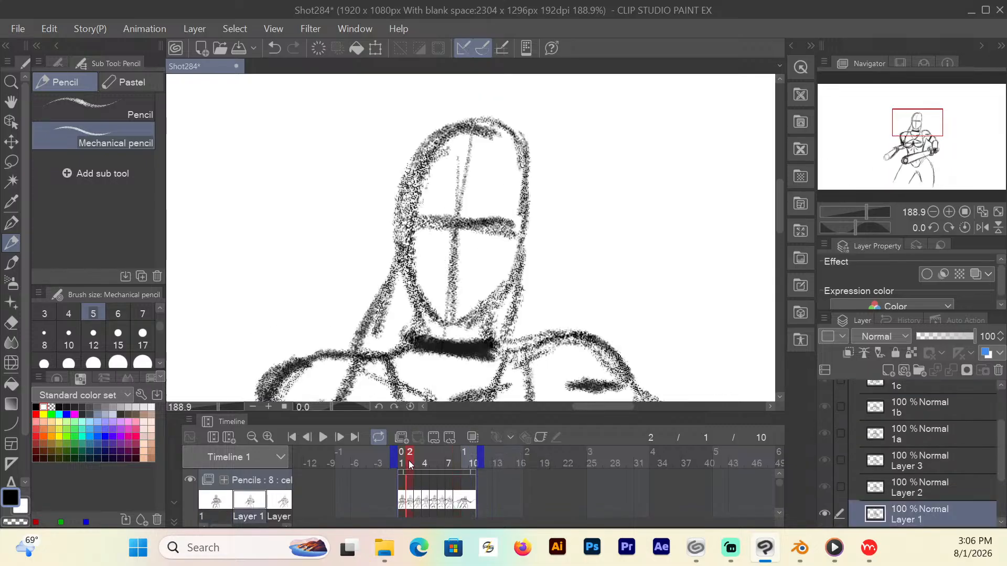
click(473, 435)
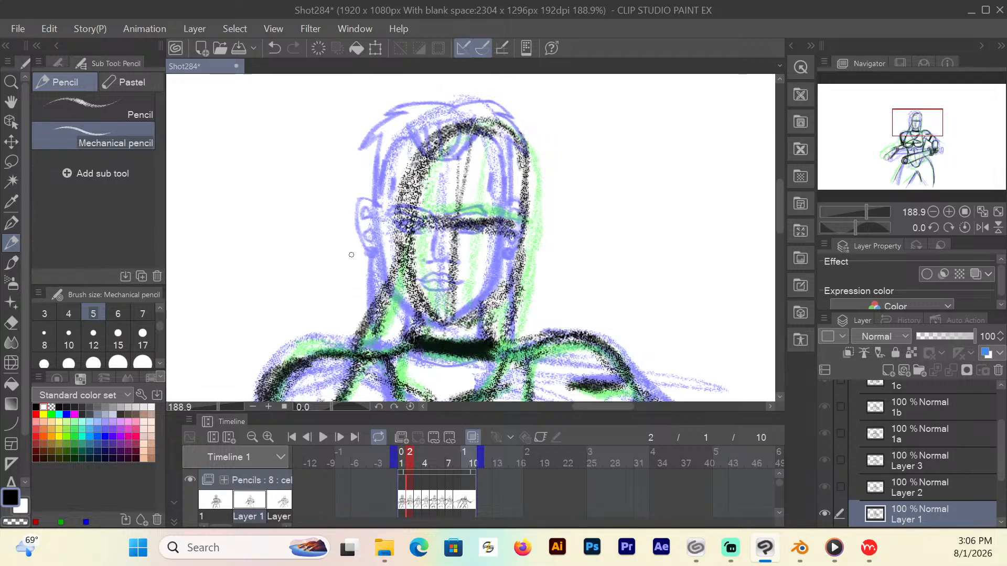
mouse_move(527, 215)
mouse_down()
mouse_move(545, 211)
mouse_move(508, 297)
mouse_move(487, 314)
mouse_move(450, 328)
mouse_move(414, 300)
mouse_move(405, 216)
mouse_move(403, 265)
mouse_move(445, 322)
mouse_move(508, 285)
mouse_move(525, 226)
mouse_move(544, 211)
mouse_move(527, 262)
mouse_move(532, 215)
mouse_move(535, 248)
mouse_up()
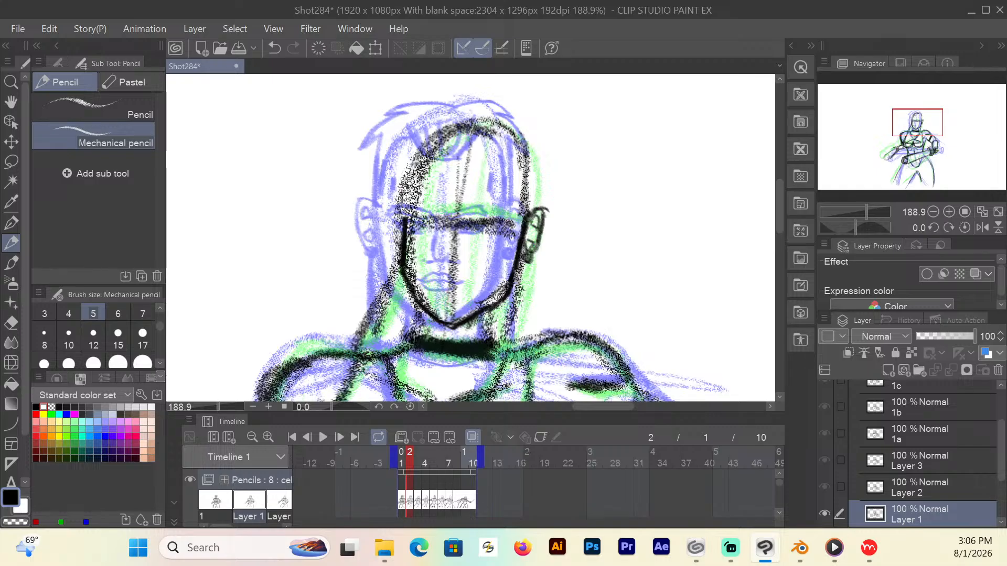
mouse_move(403, 205)
mouse_down()
mouse_move(390, 204)
mouse_move(394, 252)
mouse_move(386, 232)
mouse_up()
mouse_move(390, 203)
mouse_down()
mouse_move(399, 204)
mouse_move(390, 224)
mouse_up()
mouse_move(402, 241)
mouse_down()
mouse_move(394, 259)
mouse_move(394, 245)
mouse_up()
Darken both sides of the head above the ears and draw the nose and lips on frame 2.
mouse_move(400, 209)
mouse_down()
mouse_move(391, 224)
mouse_move(418, 152)
mouse_up()
mouse_move(527, 215)
mouse_down()
mouse_move(525, 168)
mouse_move(514, 153)
mouse_up()
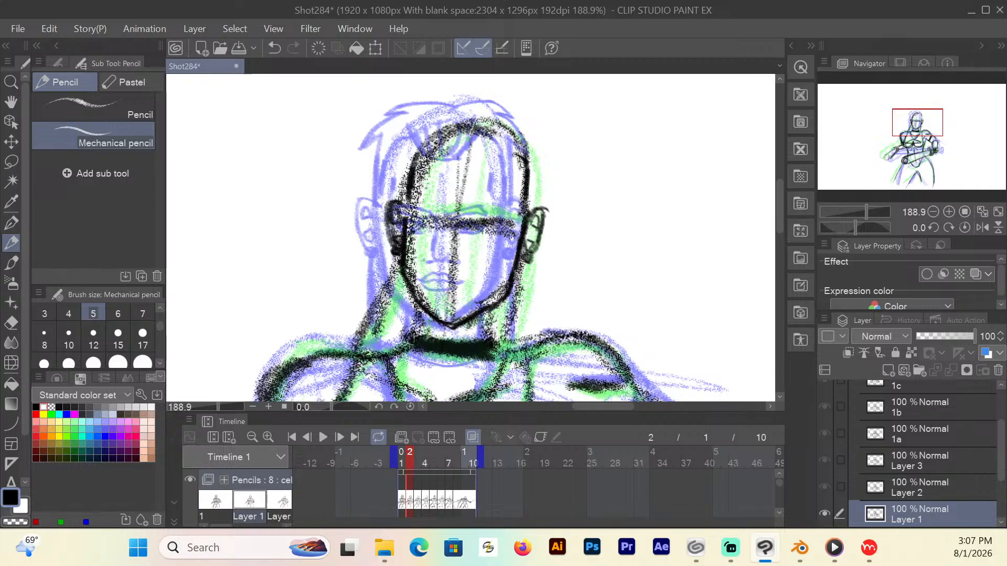
drag(412, 170, 419, 154)
drag(522, 169, 528, 144)
mouse_move(462, 206)
mouse_down()
mouse_move(452, 255)
mouse_move(453, 265)
mouse_move(466, 255)
mouse_move(464, 264)
mouse_move(441, 263)
mouse_move(478, 265)
mouse_move(440, 263)
mouse_move(469, 279)
mouse_up()
mouse_move(475, 281)
mouse_down()
mouse_move(438, 274)
mouse_move(453, 288)
mouse_move(466, 283)
mouse_move(454, 271)
mouse_move(471, 279)
mouse_move(465, 273)
mouse_up()
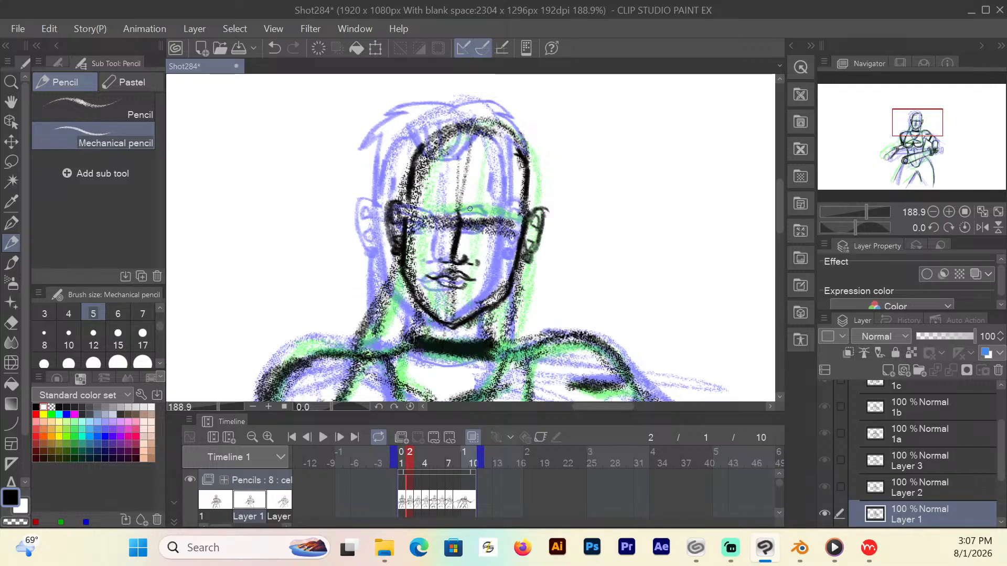
Draw the two angled brows along the eye guideline and add short dark marks at both temples on frame 2.
drag(472, 215, 490, 218)
drag(470, 213, 517, 219)
mouse_move(516, 220)
mouse_down()
mouse_move(486, 216)
mouse_move(513, 201)
mouse_up()
drag(423, 175, 422, 189)
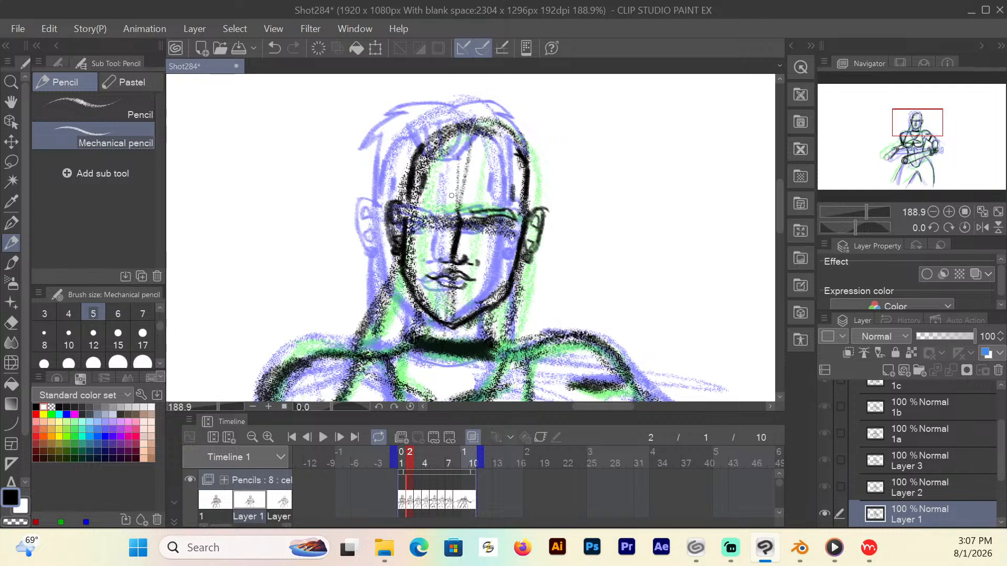
mouse_move(457, 215)
mouse_down()
mouse_move(418, 206)
mouse_move(448, 207)
mouse_up()
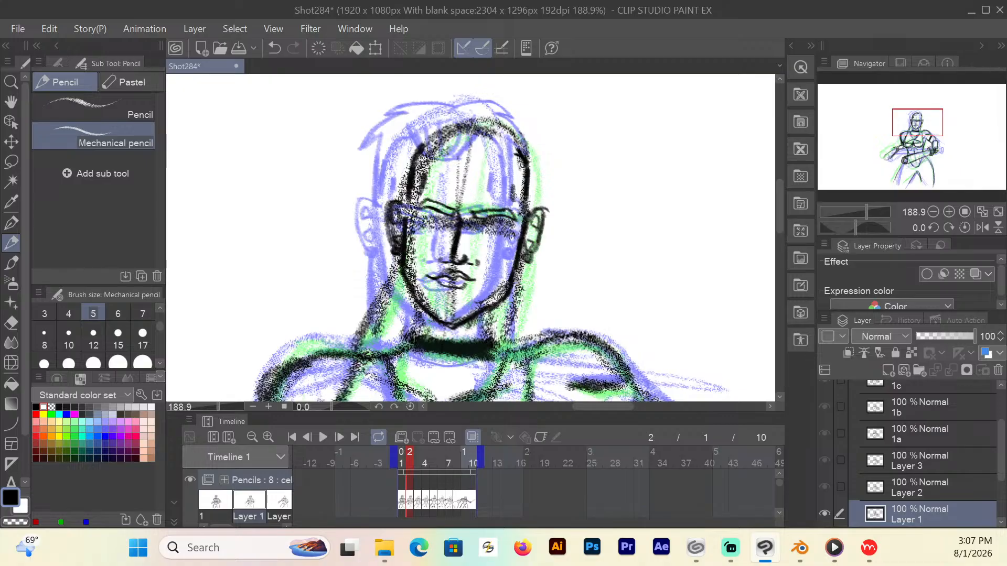
Erase the guidelines and lips inside the frame 2 face with a size 15 hard eraser, and redraw the lips in pencil.
click(11, 323)
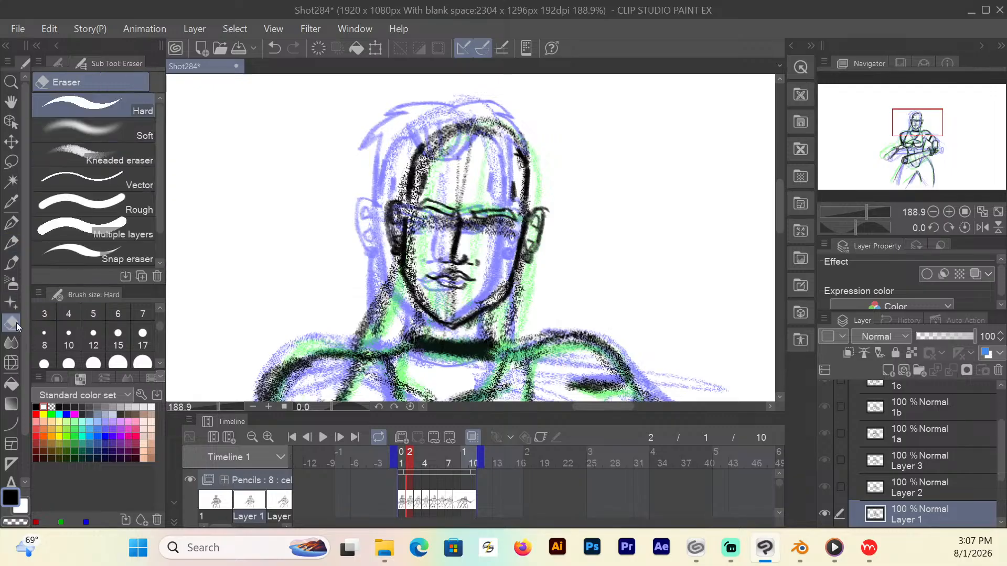
click(118, 338)
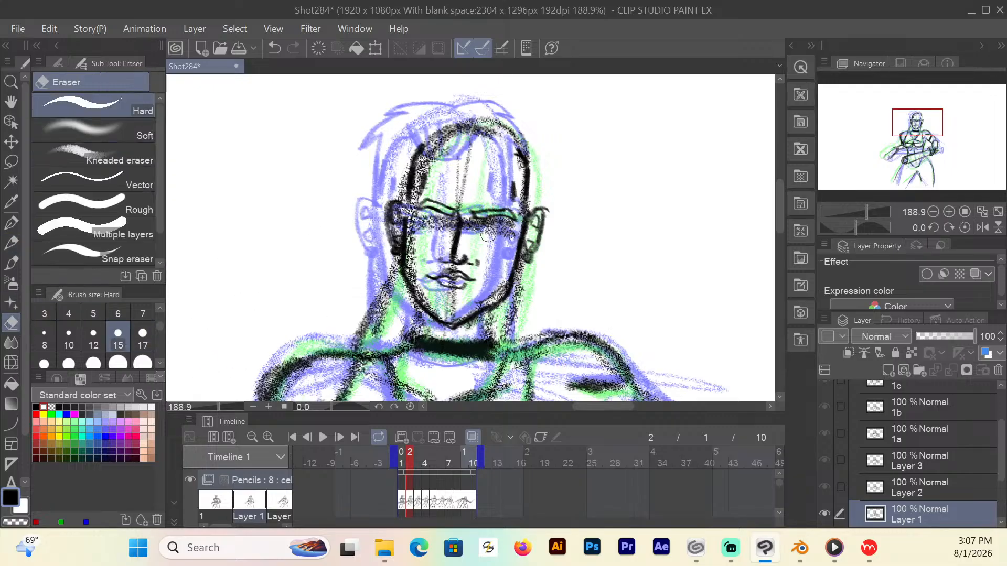
mouse_move(490, 233)
mouse_down()
mouse_move(467, 228)
mouse_move(499, 225)
mouse_move(493, 238)
mouse_move(432, 224)
mouse_move(419, 249)
mouse_move(417, 236)
mouse_move(440, 232)
mouse_move(435, 245)
mouse_up()
mouse_move(459, 306)
mouse_down()
mouse_move(440, 277)
mouse_move(461, 274)
mouse_move(424, 275)
mouse_move(453, 298)
mouse_up()
key(p)
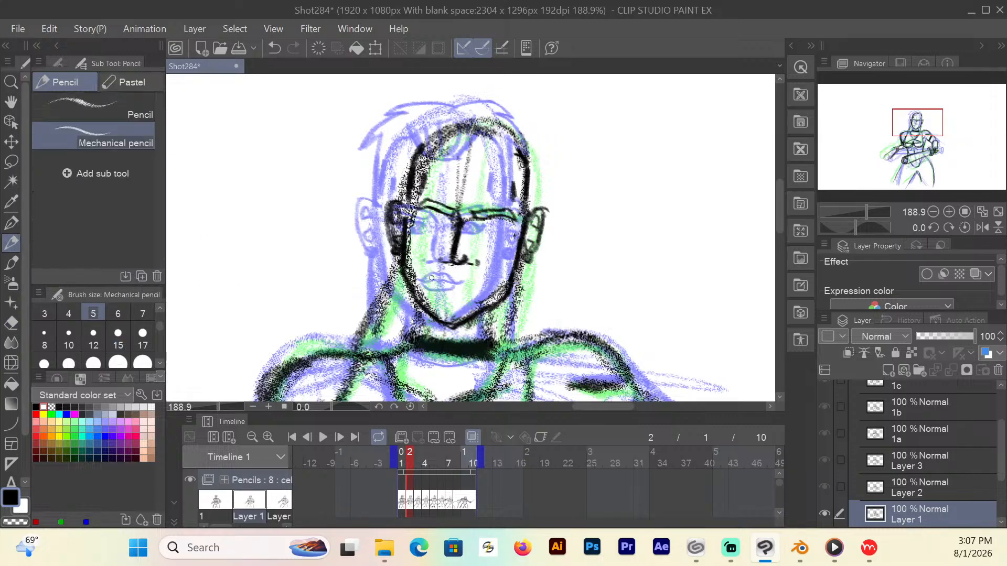
mouse_move(431, 278)
mouse_down()
mouse_move(475, 285)
mouse_move(440, 286)
mouse_move(456, 272)
mouse_move(475, 285)
mouse_move(464, 289)
mouse_up()
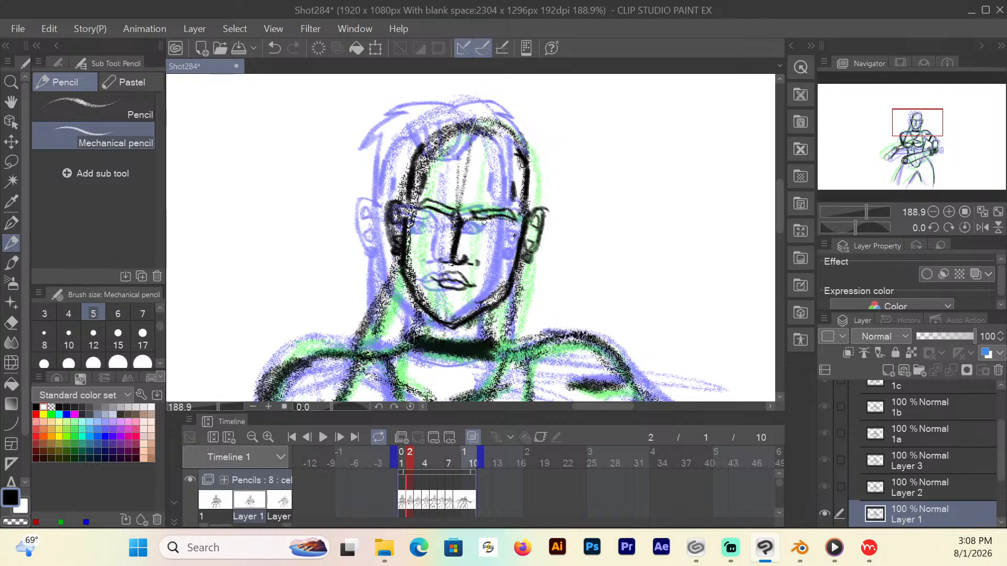
Draw both eyes with pupils beneath the frame 2 brows and thicken the cheek and jaw contour.
mouse_move(475, 227)
mouse_down()
mouse_move(501, 231)
mouse_move(477, 226)
mouse_move(499, 231)
mouse_move(475, 236)
mouse_move(501, 236)
mouse_move(509, 226)
mouse_up()
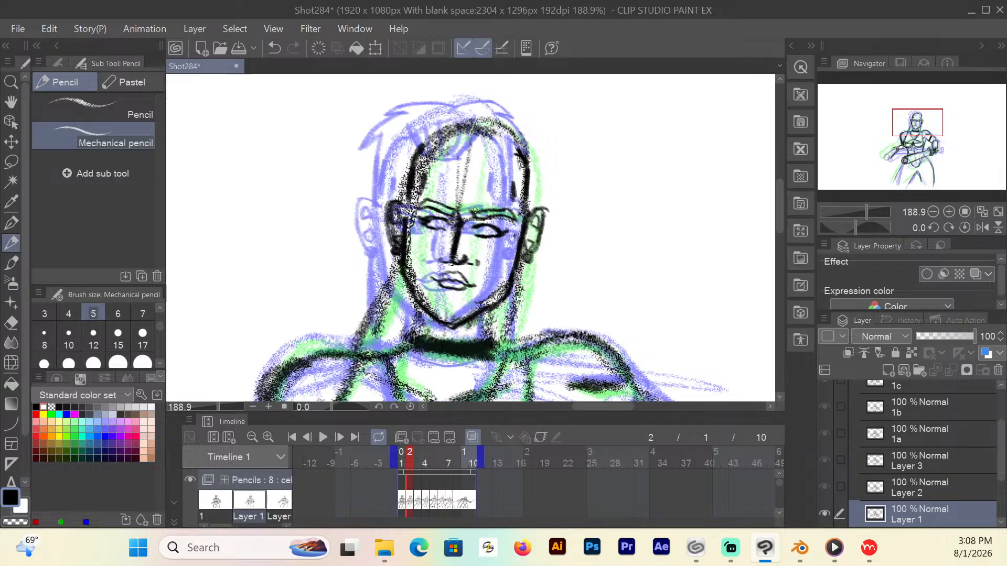
drag(484, 228, 437, 226)
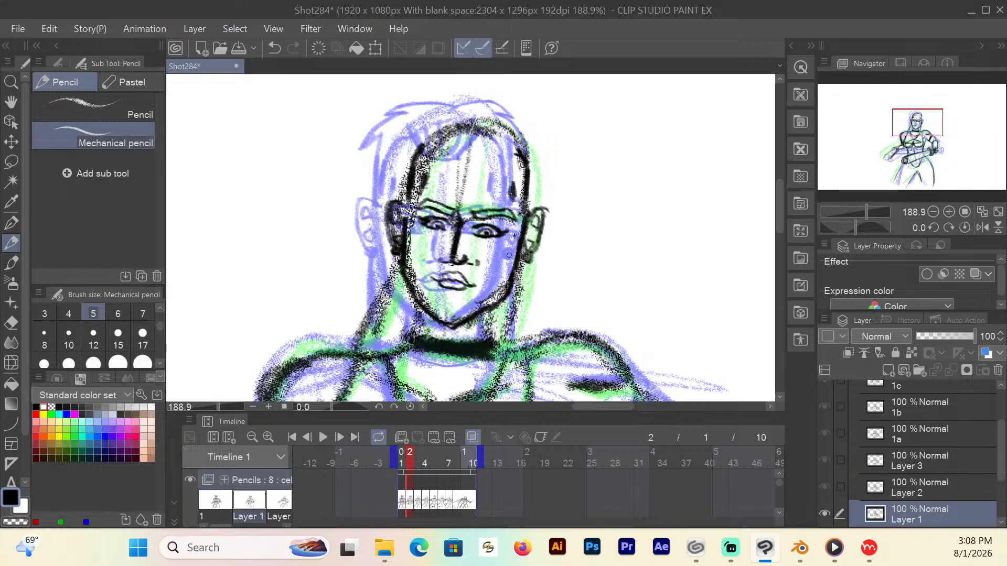
mouse_move(511, 254)
mouse_down()
mouse_move(506, 291)
mouse_move(464, 318)
mouse_up()
mouse_move(503, 292)
mouse_down()
mouse_move(512, 253)
mouse_move(508, 291)
mouse_up()
Darken the contours running from both ears down to the shoulders and reinforce the jaw edge on frame 2.
key(e)
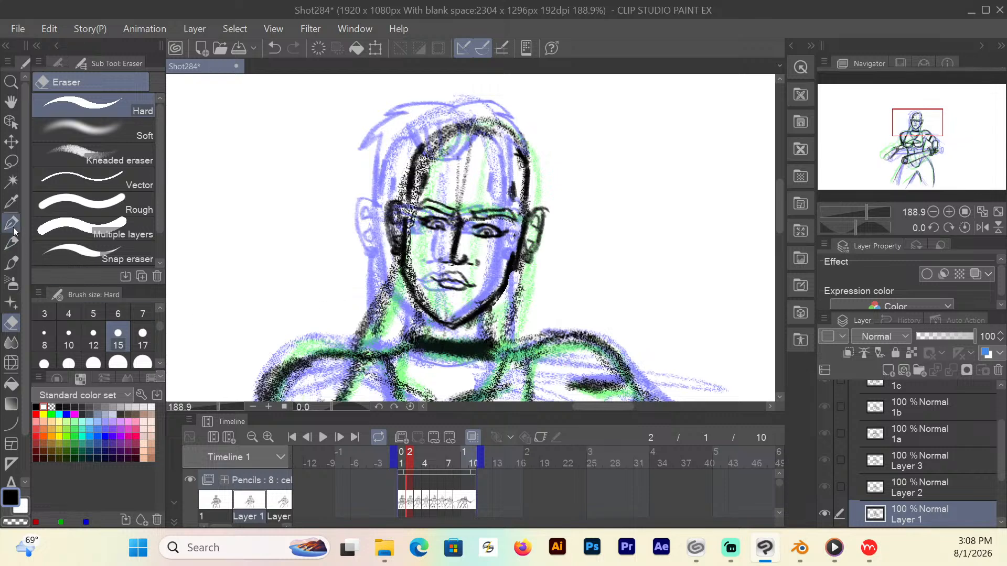
click(12, 223)
click(14, 245)
drag(521, 261, 504, 346)
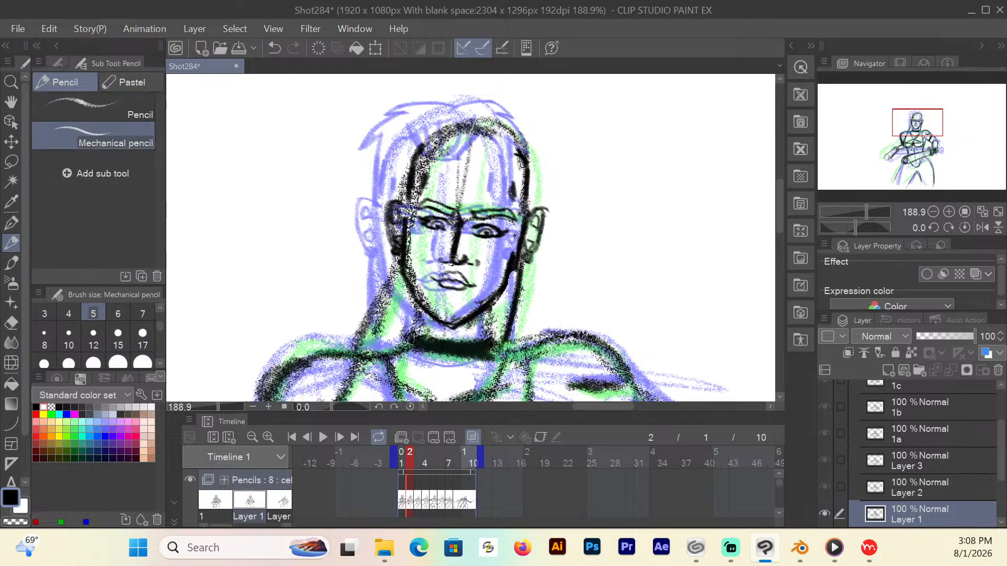
mouse_move(395, 256)
mouse_down()
mouse_move(349, 350)
mouse_move(385, 280)
mouse_up()
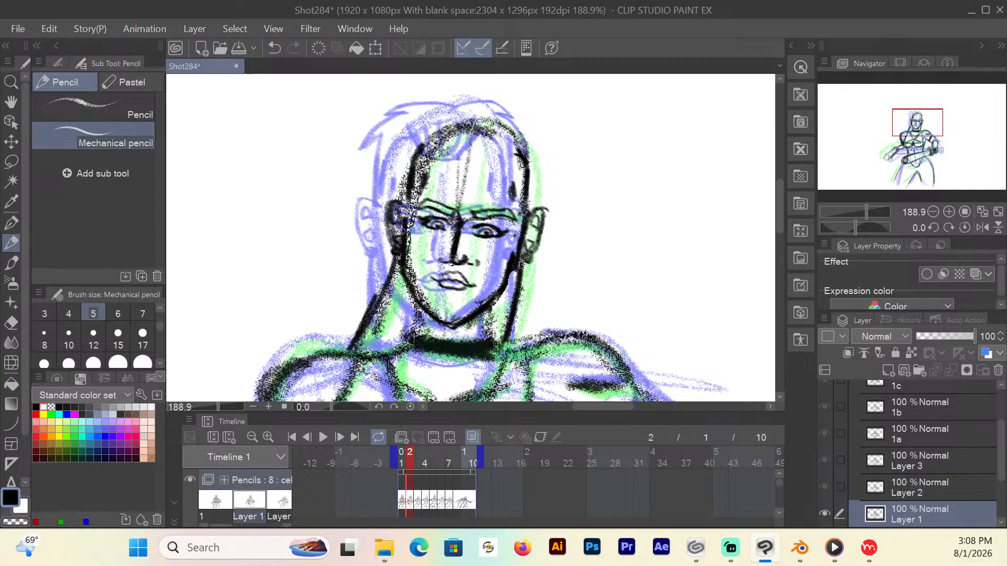
mouse_move(485, 304)
mouse_down()
mouse_move(427, 308)
mouse_move(405, 257)
mouse_up()
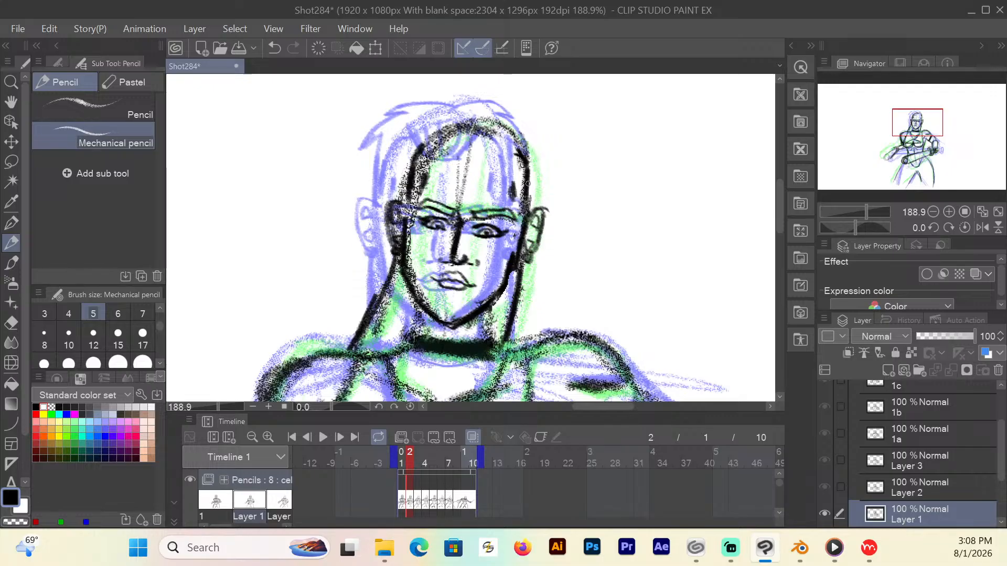
Draw the hairline with forehead strands and the spiky locks sweeping over both sides of the head on frame 2.
mouse_move(451, 148)
mouse_down()
mouse_move(485, 167)
mouse_move(510, 143)
mouse_move(526, 167)
mouse_up()
mouse_move(435, 139)
mouse_down()
mouse_move(421, 150)
mouse_move(475, 159)
mouse_move(478, 134)
mouse_move(493, 149)
mouse_move(482, 159)
mouse_up()
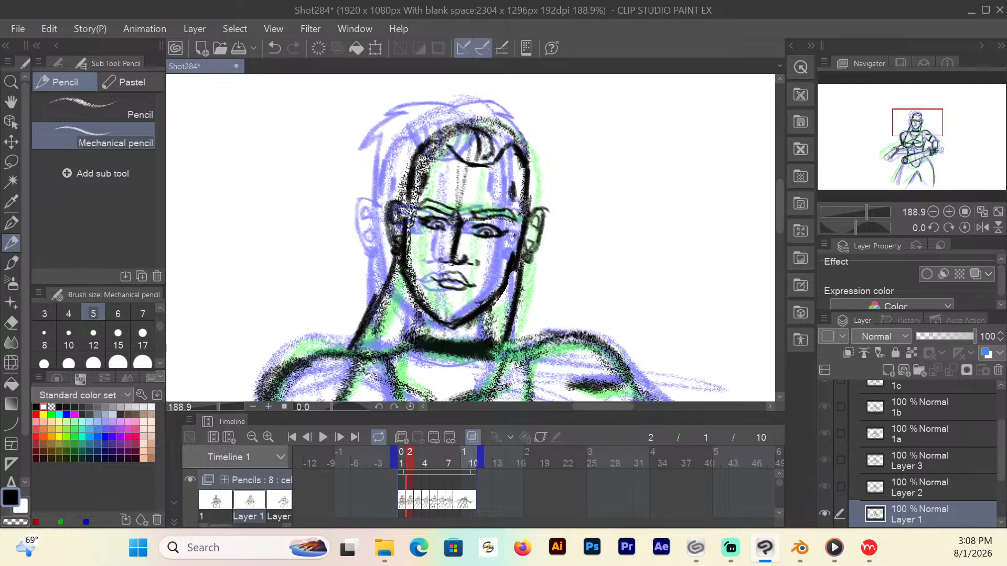
mouse_move(480, 118)
mouse_down()
mouse_move(435, 103)
mouse_move(451, 120)
mouse_up()
mouse_move(471, 113)
mouse_down()
mouse_move(444, 100)
mouse_move(421, 106)
mouse_up()
mouse_move(422, 106)
mouse_down()
mouse_move(454, 118)
mouse_move(415, 118)
mouse_move(391, 135)
mouse_move(420, 132)
mouse_move(397, 204)
mouse_up()
mouse_move(478, 116)
mouse_down()
mouse_move(510, 114)
mouse_move(523, 126)
mouse_move(544, 172)
mouse_move(531, 203)
mouse_up()
mouse_move(491, 153)
mouse_down()
mouse_move(473, 163)
mouse_move(458, 137)
mouse_move(449, 152)
mouse_move(444, 142)
mouse_move(495, 140)
mouse_move(478, 163)
mouse_up()
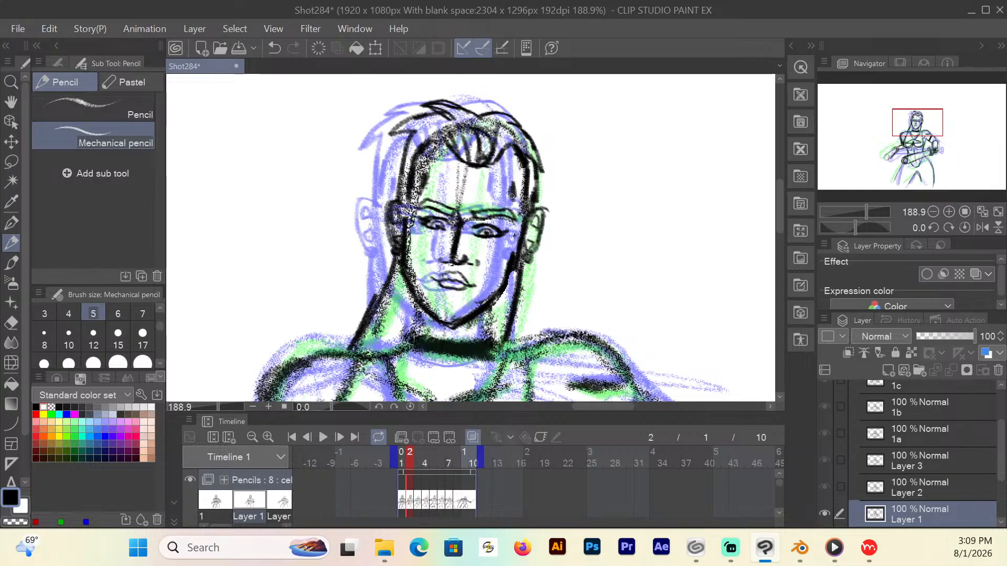
drag(422, 184, 429, 167)
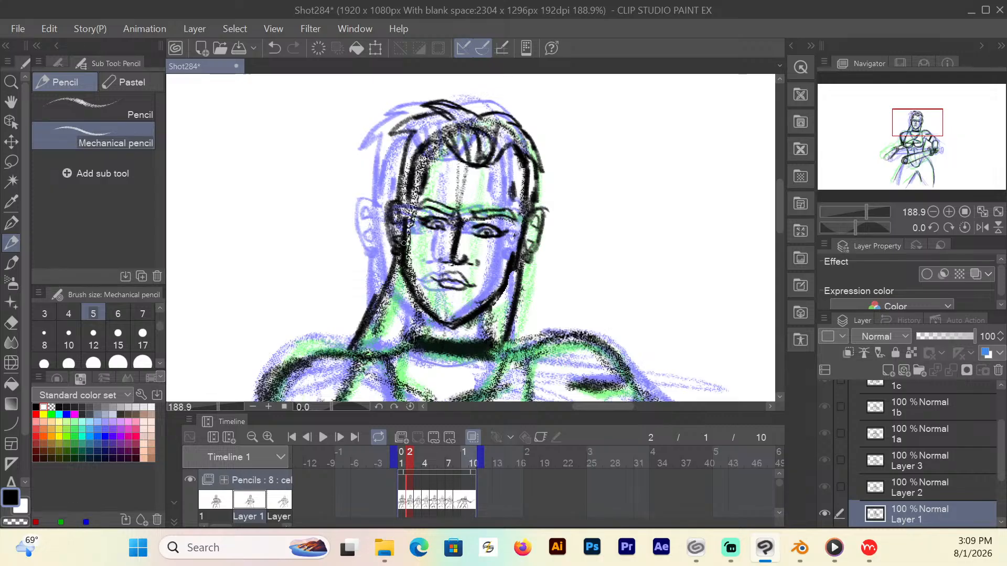
Erase the heavy eye and center guidelines inside the face on frame 3.
click(419, 464)
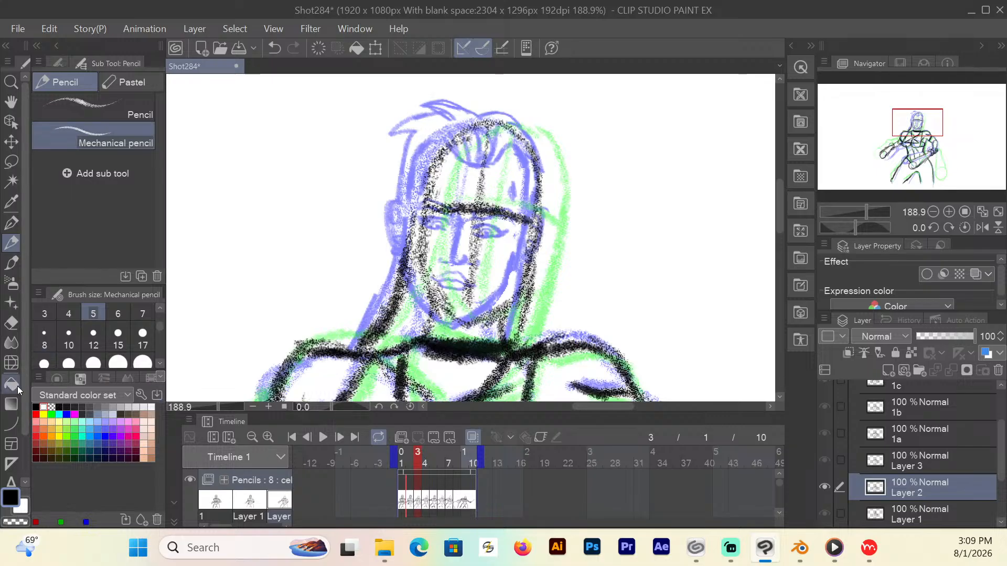
click(11, 323)
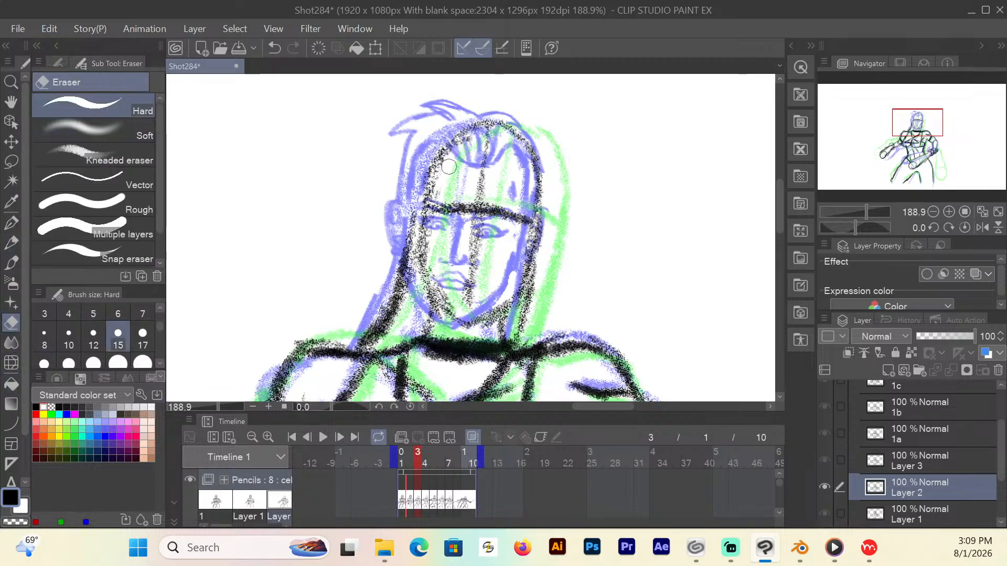
mouse_move(438, 192)
mouse_down()
mouse_move(452, 255)
mouse_move(479, 250)
mouse_move(503, 194)
mouse_move(512, 236)
mouse_move(478, 263)
mouse_move(488, 167)
mouse_move(469, 284)
mouse_move(450, 291)
mouse_move(433, 243)
mouse_move(453, 306)
mouse_up()
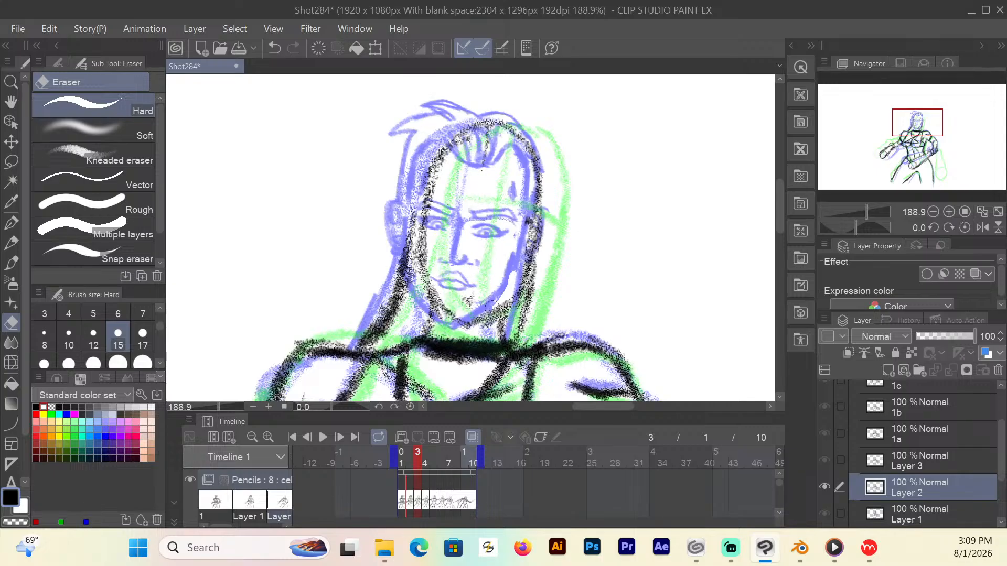
Redraw a thin curved eye guideline and a tilted center guideline down the face on frame 3.
click(14, 244)
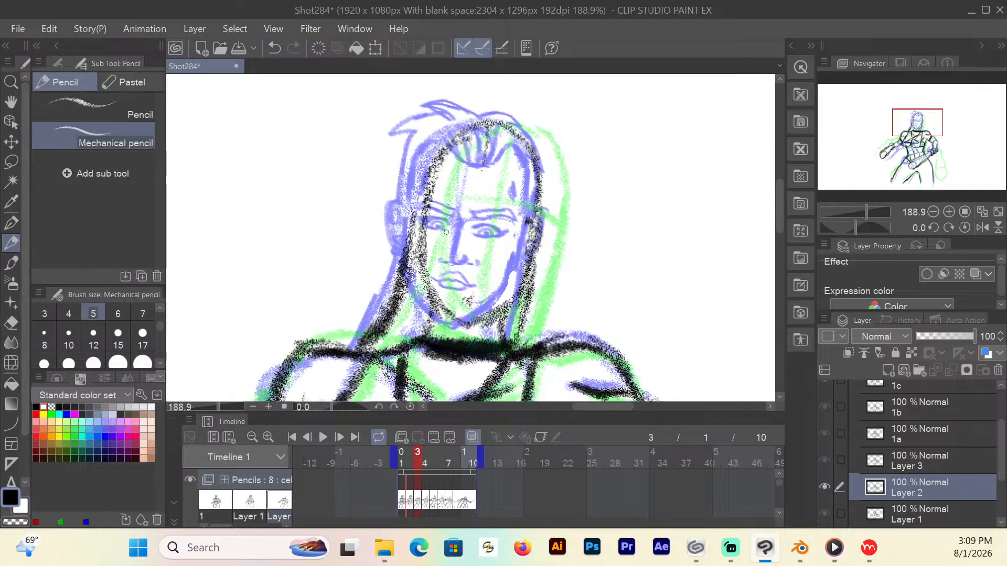
drag(436, 209, 535, 228)
drag(481, 168, 454, 319)
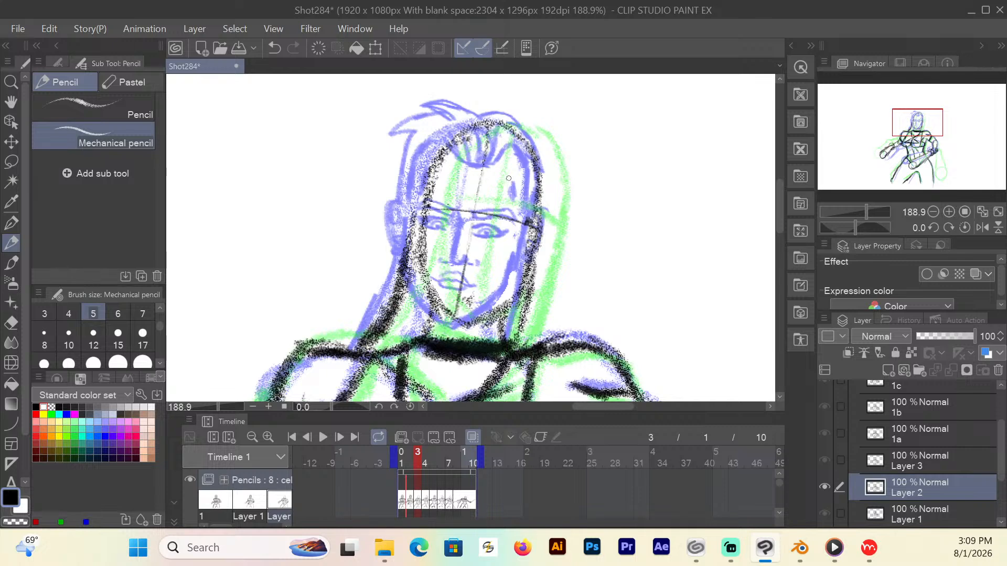
drag(498, 137, 464, 294)
drag(490, 163, 463, 309)
drag(483, 226, 475, 252)
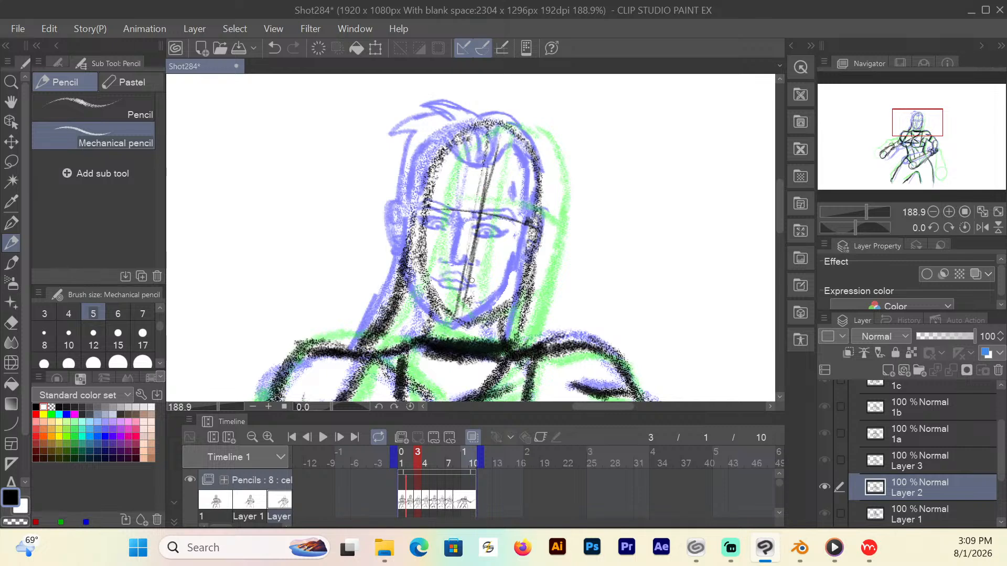
drag(498, 128, 467, 315)
Outline the jaw from cheek to cheek and draw the nose and lips along the center guideline on frame 3.
mouse_move(530, 238)
mouse_down()
mouse_move(475, 328)
mouse_move(510, 296)
mouse_move(488, 319)
mouse_move(452, 328)
mouse_move(416, 245)
mouse_up()
mouse_move(415, 245)
mouse_down()
mouse_move(446, 316)
mouse_move(417, 274)
mouse_move(419, 238)
mouse_move(440, 307)
mouse_move(462, 321)
mouse_up()
mouse_move(528, 249)
mouse_down()
mouse_move(526, 259)
mouse_move(531, 244)
mouse_up()
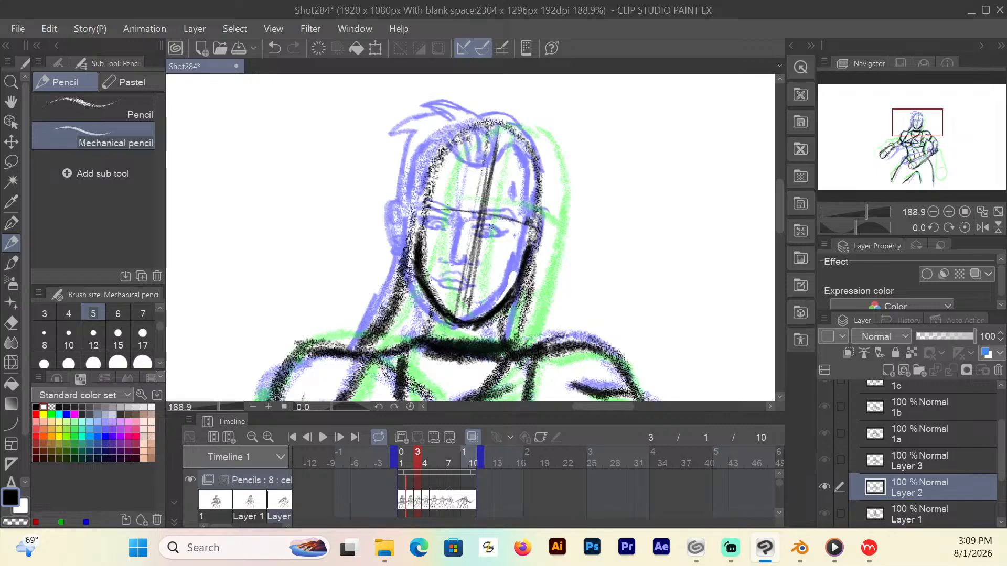
mouse_move(473, 205)
mouse_down()
mouse_move(470, 252)
mouse_move(482, 257)
mouse_move(467, 259)
mouse_up()
mouse_move(487, 262)
mouse_down()
mouse_move(460, 279)
mouse_move(488, 287)
mouse_move(464, 270)
mouse_move(477, 274)
mouse_move(460, 274)
mouse_move(460, 285)
mouse_move(461, 272)
mouse_move(479, 290)
mouse_up()
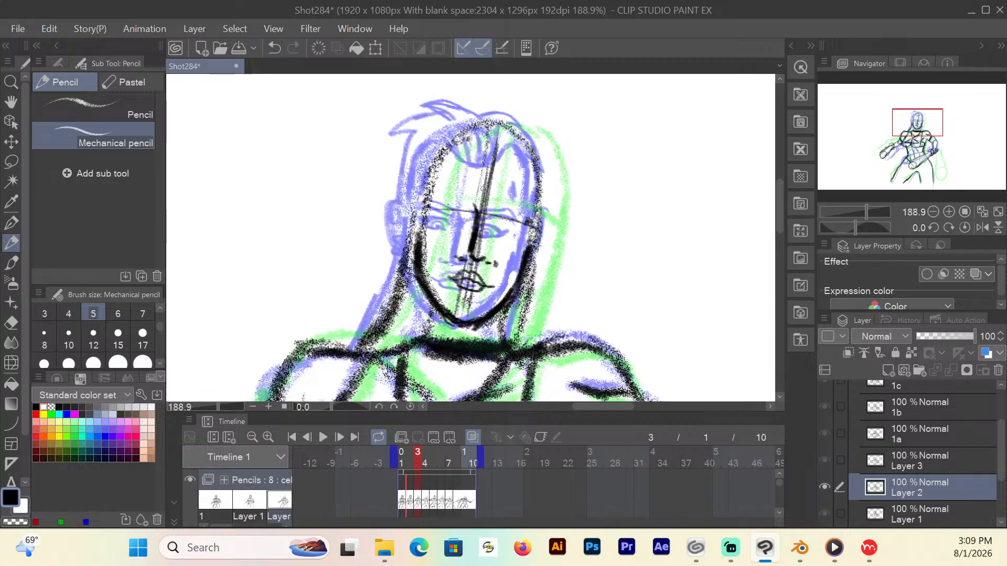
Draw the angled eyebrows, the temple marks and a curved hairline with swept-back forehead strands on frame 3.
mouse_move(495, 217)
mouse_down()
mouse_move(526, 223)
mouse_move(464, 212)
mouse_move(448, 197)
mouse_move(433, 205)
mouse_move(529, 192)
mouse_up()
drag(444, 176, 437, 190)
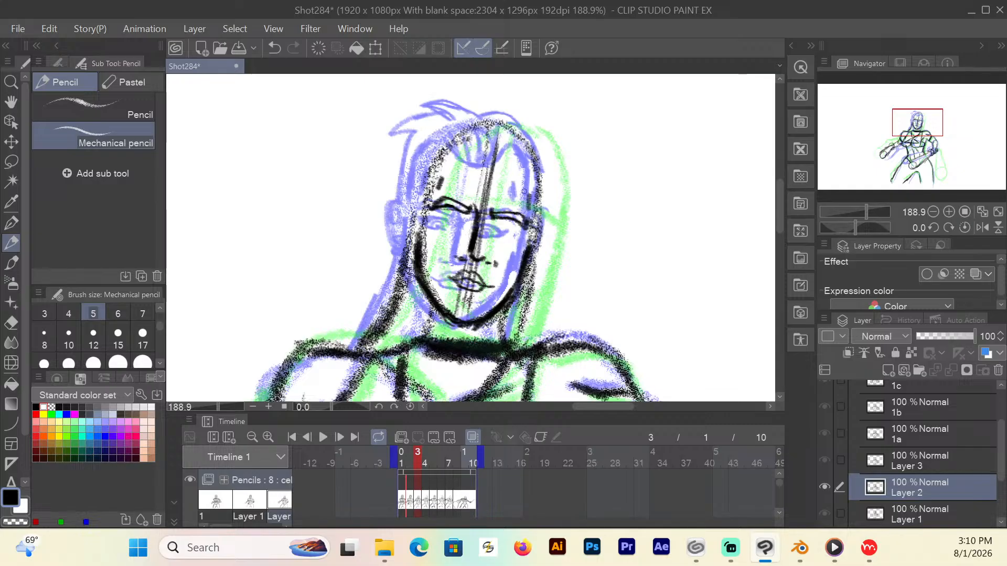
drag(530, 206, 532, 181)
mouse_move(526, 146)
mouse_down()
mouse_move(507, 172)
mouse_move(469, 164)
mouse_move(447, 137)
mouse_up()
drag(508, 166, 529, 144)
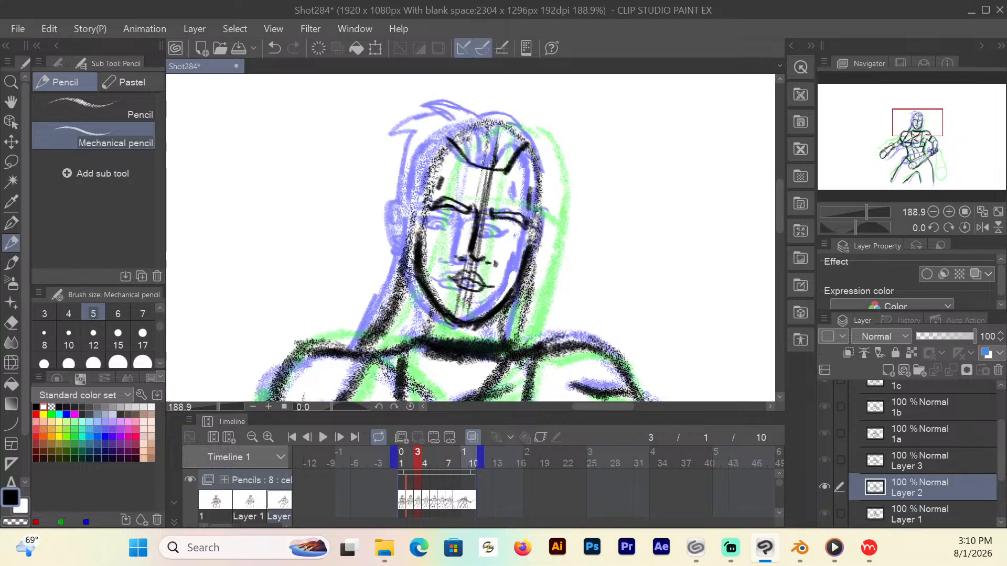
mouse_move(494, 158)
mouse_down()
mouse_move(483, 134)
mouse_move(493, 137)
mouse_move(501, 165)
mouse_move(483, 161)
mouse_move(472, 135)
mouse_move(517, 134)
mouse_up()
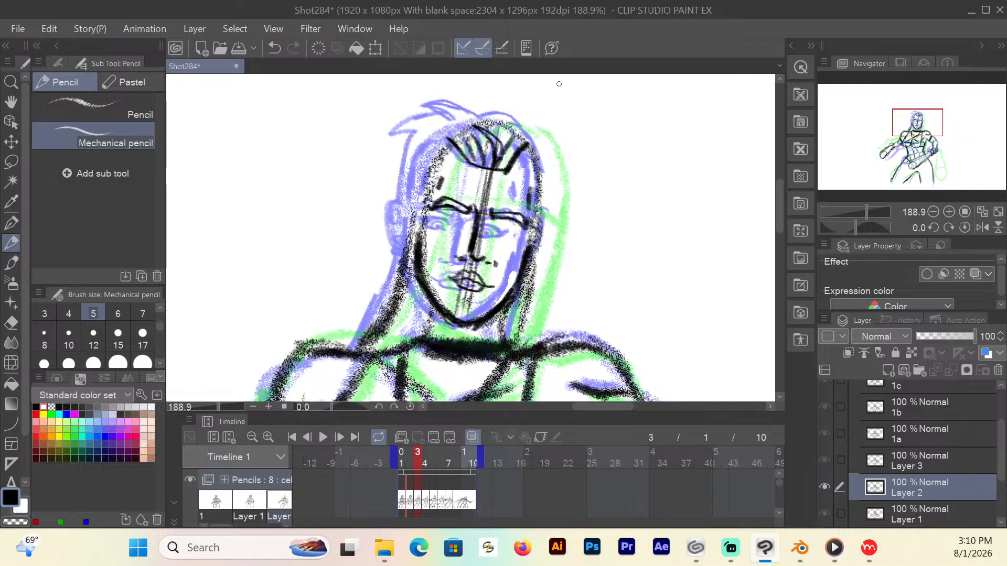
Draw the ears on both sides of the head with inner-ear detail and darken the adjoining side hairline on frame 3.
mouse_move(537, 215)
mouse_down()
mouse_move(553, 219)
mouse_move(531, 270)
mouse_move(539, 219)
mouse_move(551, 234)
mouse_move(532, 255)
mouse_up()
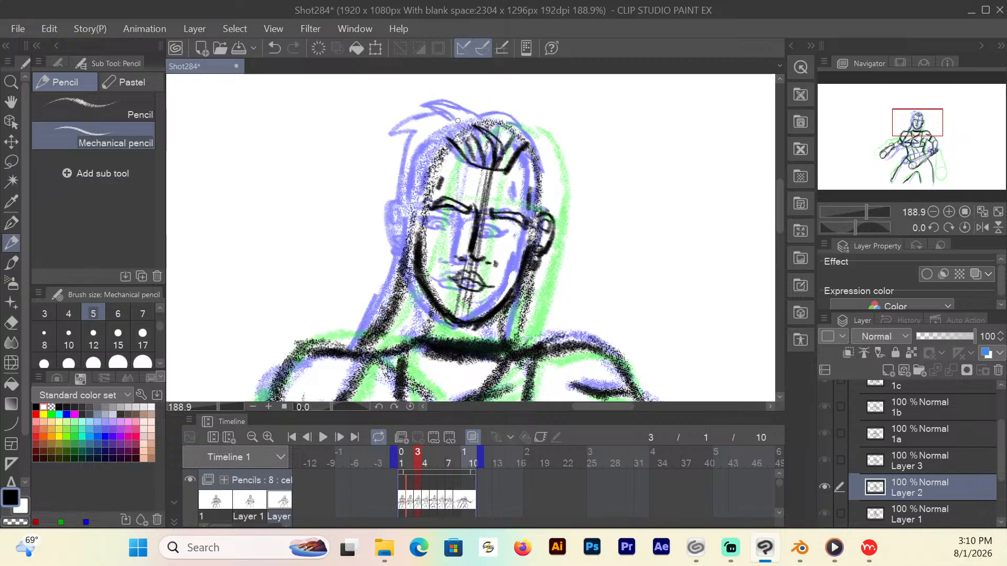
mouse_move(450, 142)
mouse_down()
mouse_move(420, 200)
mouse_move(411, 188)
mouse_move(406, 196)
mouse_move(403, 231)
mouse_move(419, 239)
mouse_up()
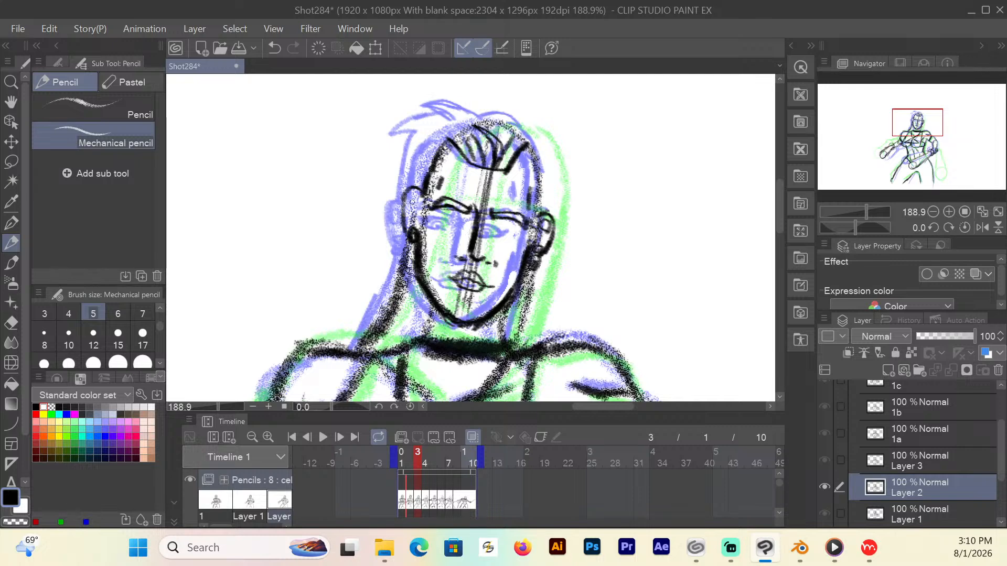
mouse_move(412, 202)
mouse_down()
mouse_move(417, 230)
mouse_move(410, 221)
mouse_up()
drag(444, 142, 424, 176)
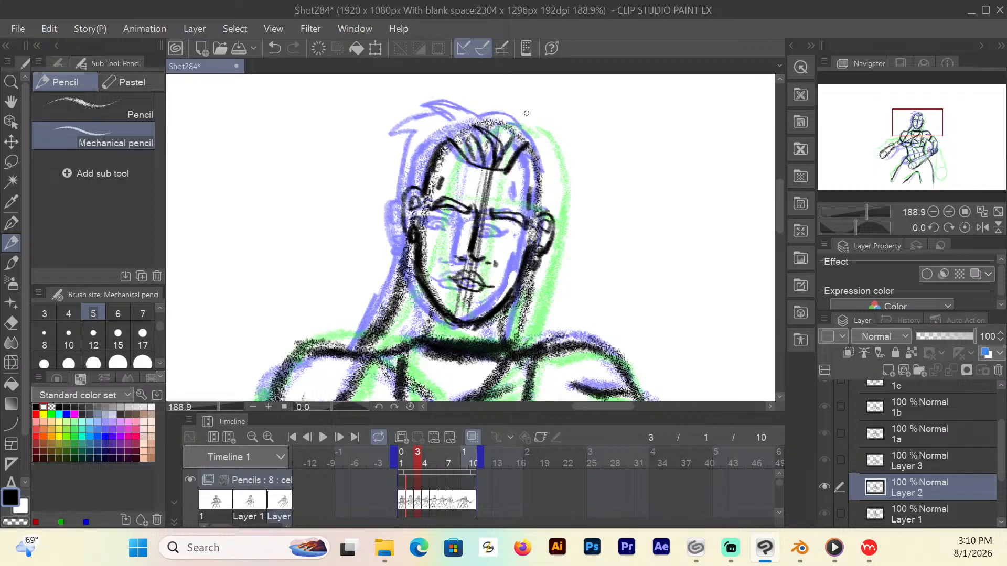
Draw the spiky outer locks over both sides of the head and firm up the neck lines on frame 3.
mouse_move(478, 116)
mouse_down()
mouse_move(430, 108)
mouse_move(451, 125)
mouse_move(410, 131)
mouse_move(426, 135)
mouse_move(408, 191)
mouse_up()
mouse_move(477, 113)
mouse_down()
mouse_move(519, 119)
mouse_move(531, 133)
mouse_move(547, 211)
mouse_up()
drag(534, 265, 512, 347)
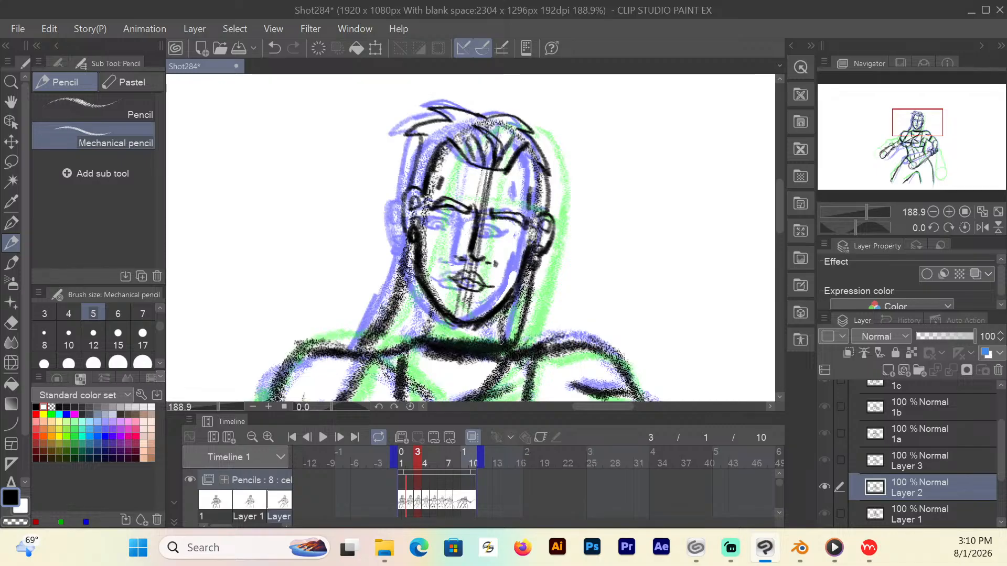
drag(499, 311, 501, 344)
mouse_move(407, 230)
mouse_down()
mouse_move(397, 277)
mouse_move(353, 351)
mouse_up()
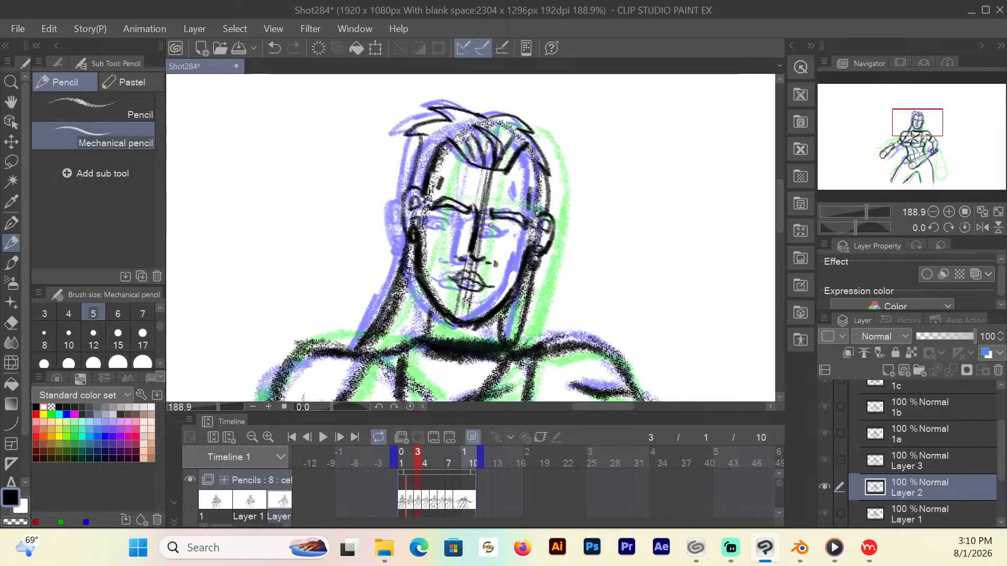
Draw both eyes under the brows and reinforce the side hairline, temple marks and inner neck line on frame 3.
mouse_move(492, 226)
mouse_down()
mouse_move(516, 234)
mouse_move(500, 225)
mouse_move(496, 236)
mouse_move(521, 232)
mouse_move(502, 233)
mouse_up()
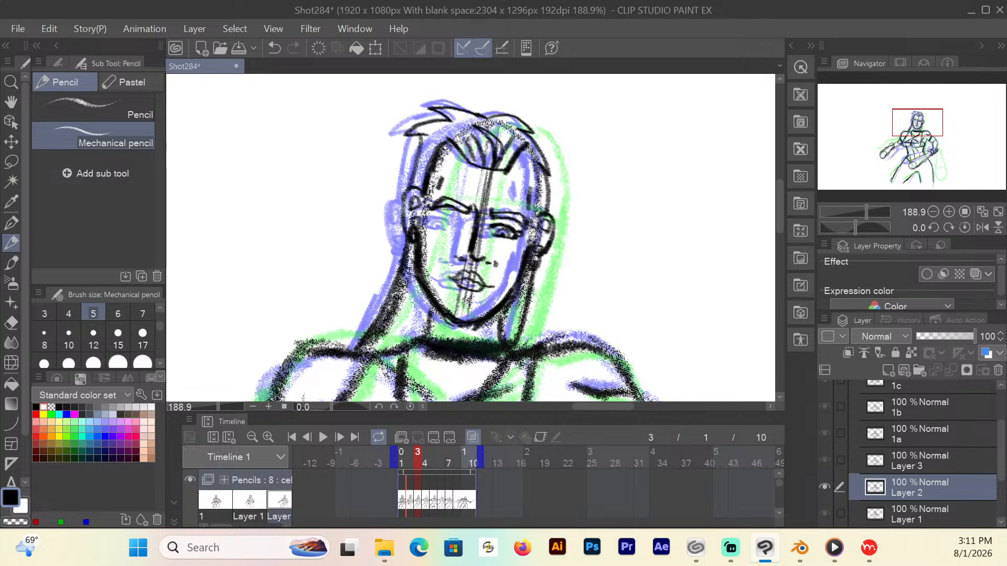
mouse_move(440, 224)
mouse_down()
mouse_move(458, 216)
mouse_move(435, 215)
mouse_move(491, 235)
mouse_move(472, 215)
mouse_up()
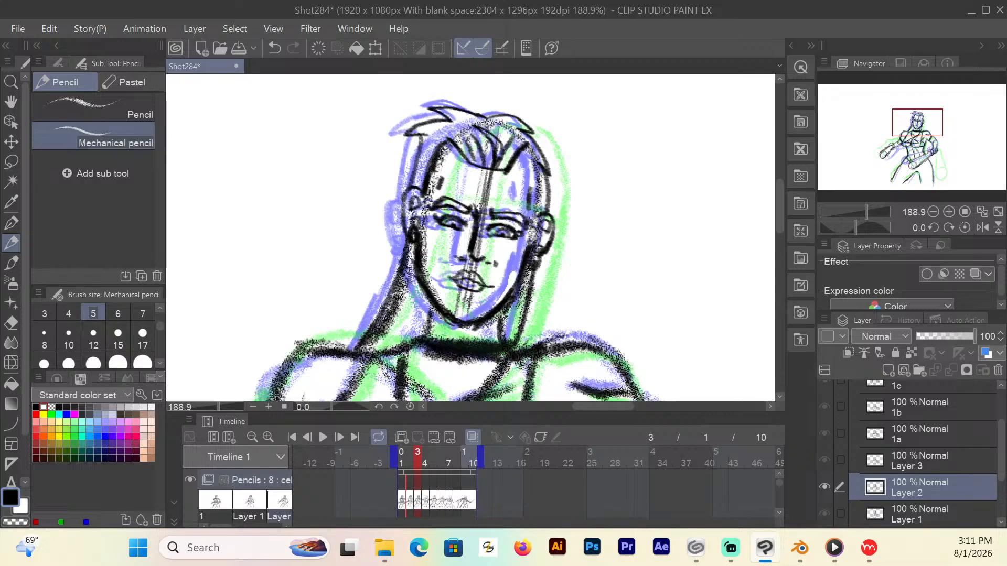
mouse_move(537, 208)
mouse_down()
mouse_move(536, 163)
mouse_move(535, 219)
mouse_up()
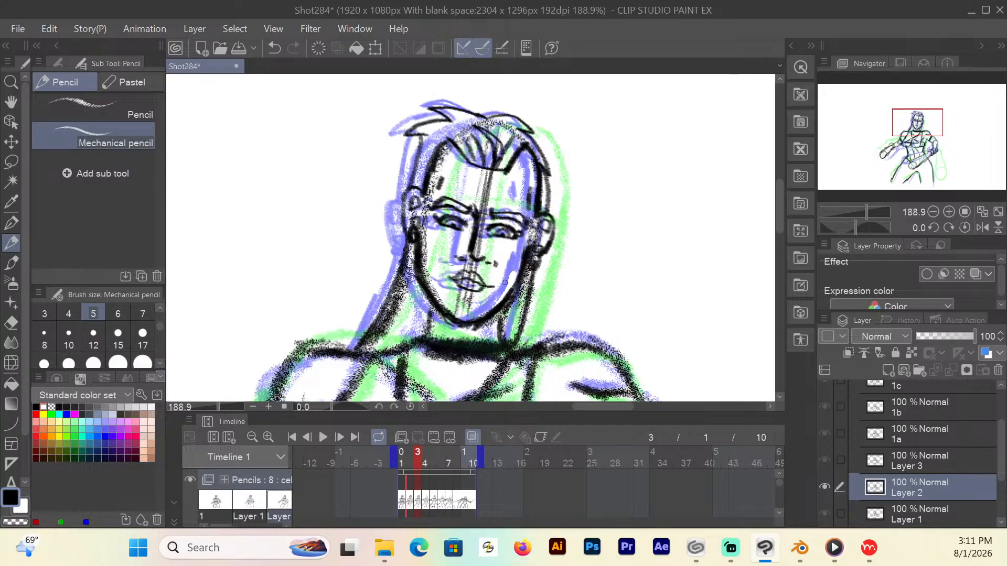
drag(438, 184, 435, 192)
drag(529, 205, 529, 193)
drag(428, 314, 431, 339)
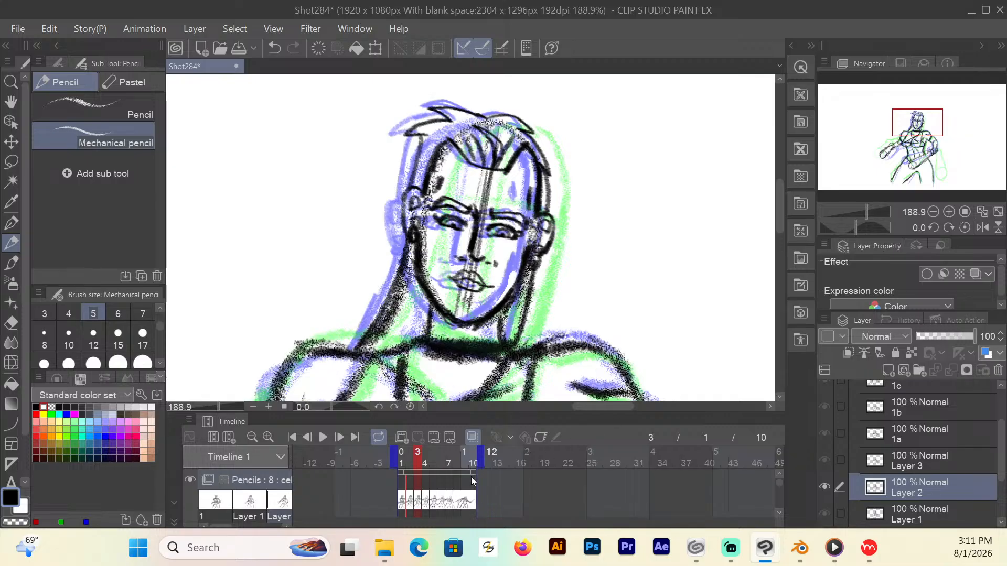
Draw the near ear and the narrow far ear with the Mechanical pencil on frame 4.
click(426, 469)
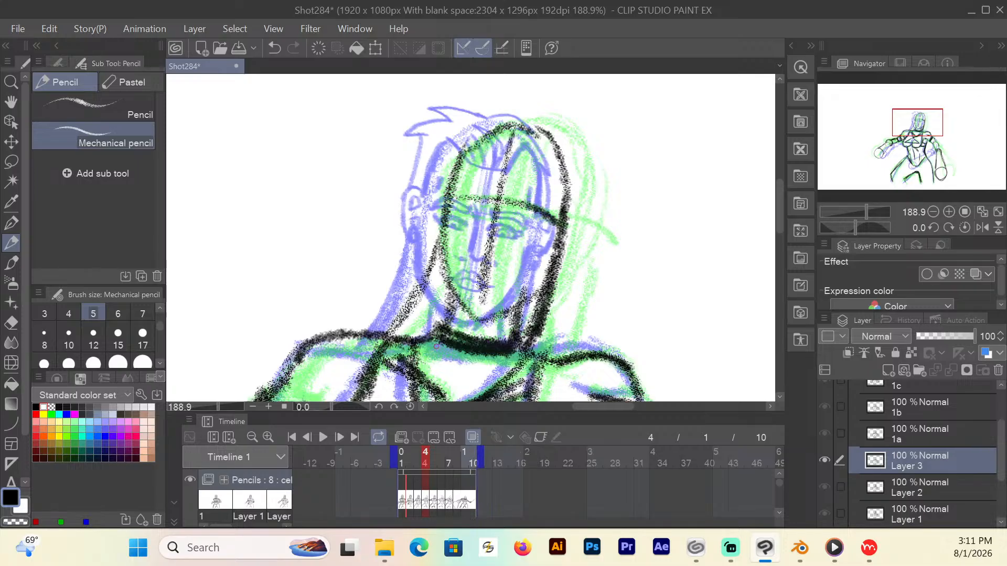
click(17, 225)
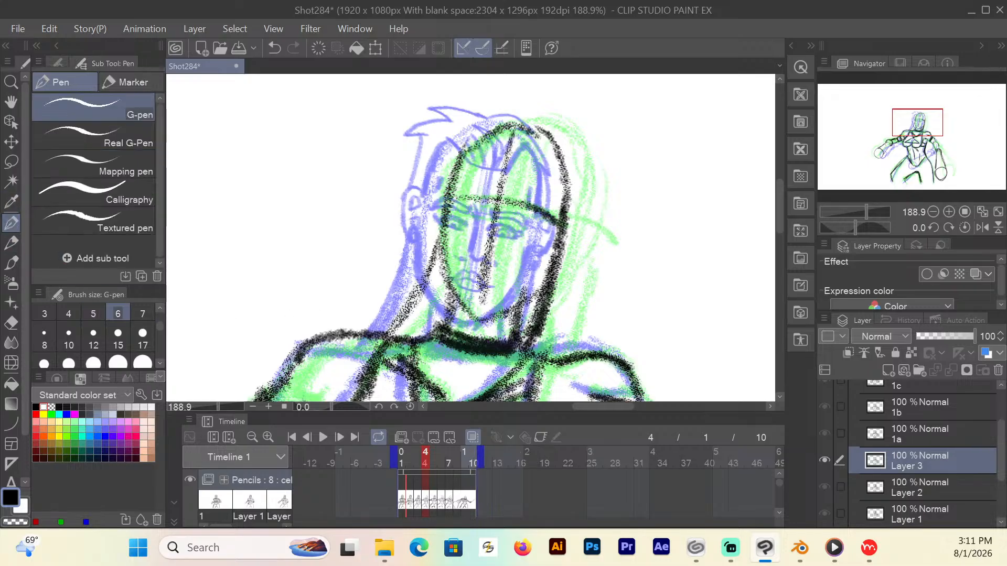
drag(565, 227, 583, 225)
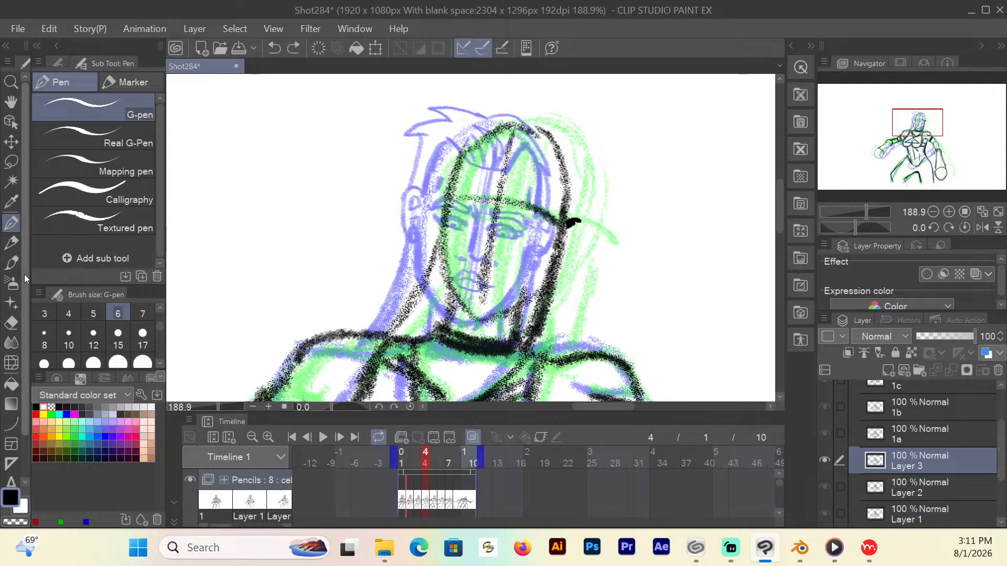
click(12, 243)
mouse_move(576, 221)
mouse_down()
mouse_move(580, 253)
mouse_move(561, 269)
mouse_move(576, 238)
mouse_move(566, 249)
mouse_move(567, 239)
mouse_up()
drag(442, 202, 440, 254)
Draw the nose and lips along the center guideline and outline the jaw from ear to ear on frame 4.
mouse_move(487, 190)
mouse_down()
mouse_move(478, 238)
mouse_move(489, 238)
mouse_up()
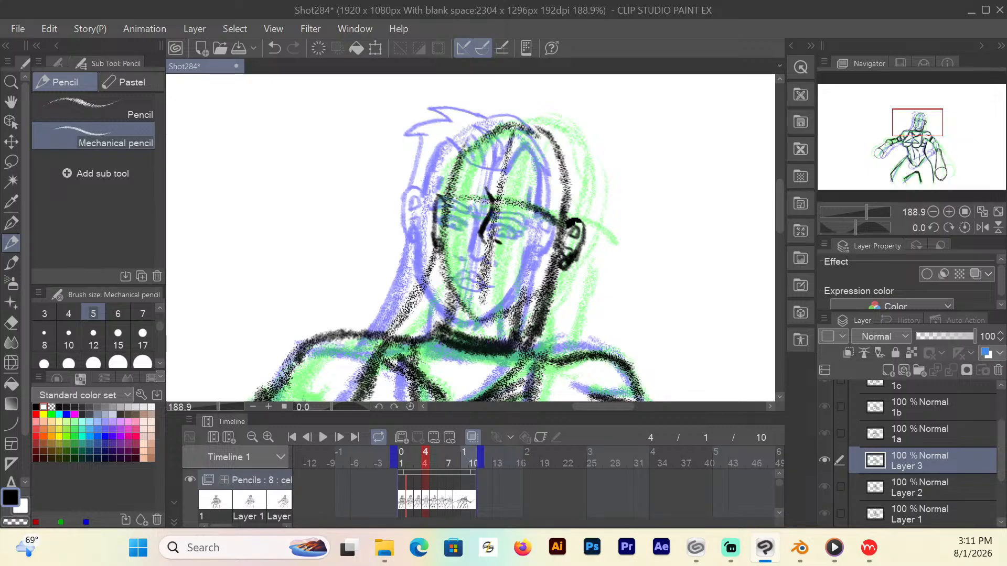
drag(489, 197, 492, 211)
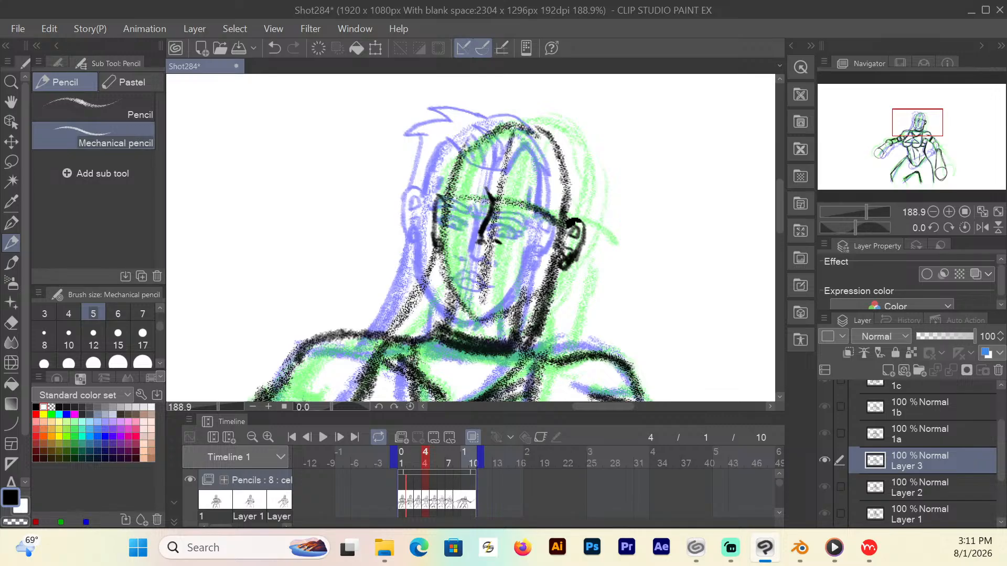
drag(466, 269, 474, 272)
mouse_move(485, 270)
mouse_down()
mouse_move(507, 275)
mouse_move(480, 282)
mouse_move(499, 279)
mouse_move(485, 264)
mouse_move(499, 271)
mouse_up()
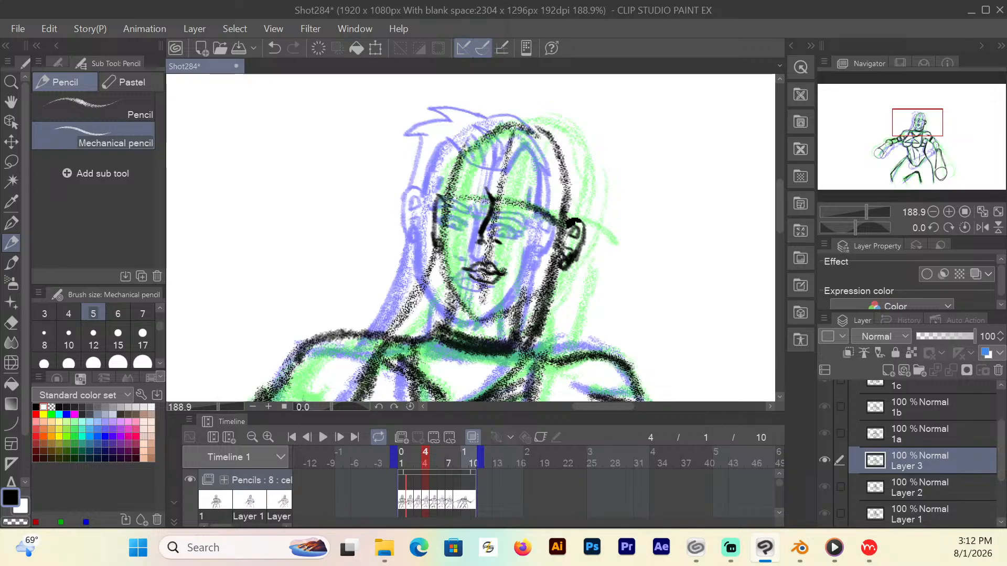
mouse_move(495, 240)
mouse_down()
mouse_move(543, 289)
mouse_move(507, 315)
mouse_move(513, 306)
mouse_up()
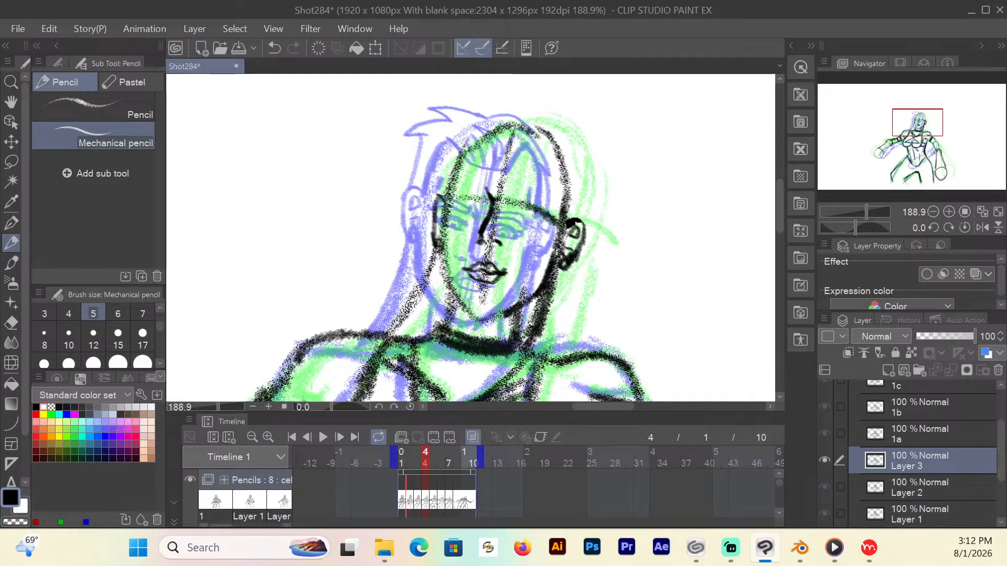
mouse_move(523, 300)
mouse_down()
mouse_move(485, 320)
mouse_move(468, 314)
mouse_move(443, 267)
mouse_move(443, 241)
mouse_up()
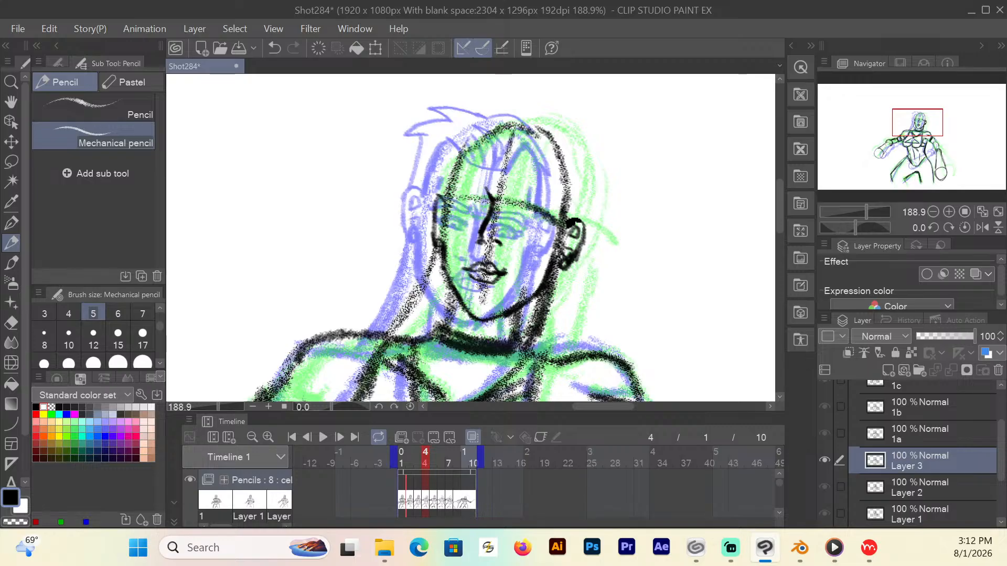
Draw the eyebrows, temple marks and both eyes, and darken the chin and upper neck lines on frame 4.
mouse_move(502, 187)
mouse_down()
mouse_move(512, 201)
mouse_move(540, 195)
mouse_up()
mouse_move(505, 195)
mouse_down()
mouse_move(533, 187)
mouse_move(548, 204)
mouse_move(553, 169)
mouse_up()
mouse_move(462, 183)
mouse_down()
mouse_move(467, 164)
mouse_move(455, 198)
mouse_move(457, 190)
mouse_move(446, 195)
mouse_up()
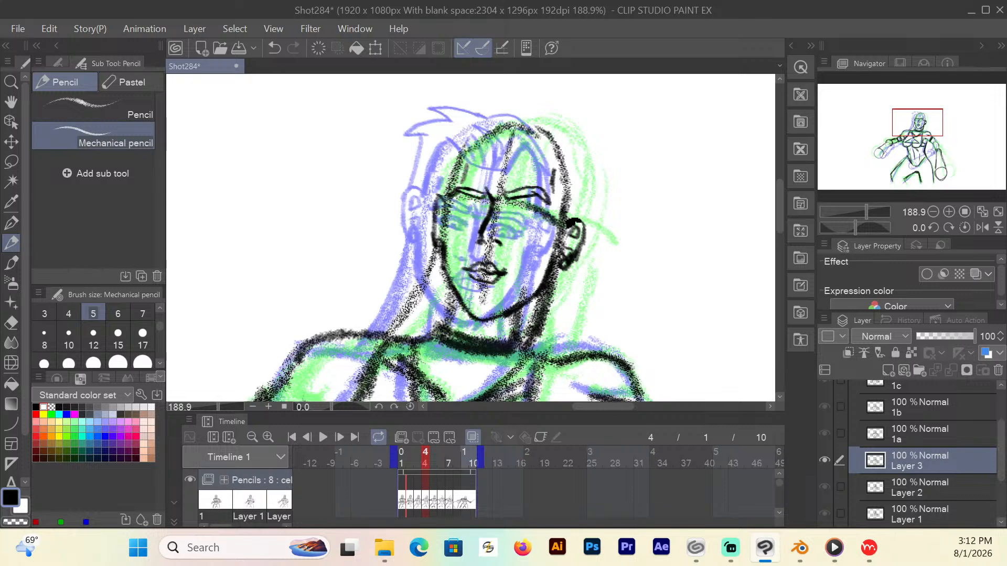
mouse_move(511, 213)
mouse_down()
mouse_move(533, 220)
mouse_move(529, 204)
mouse_up()
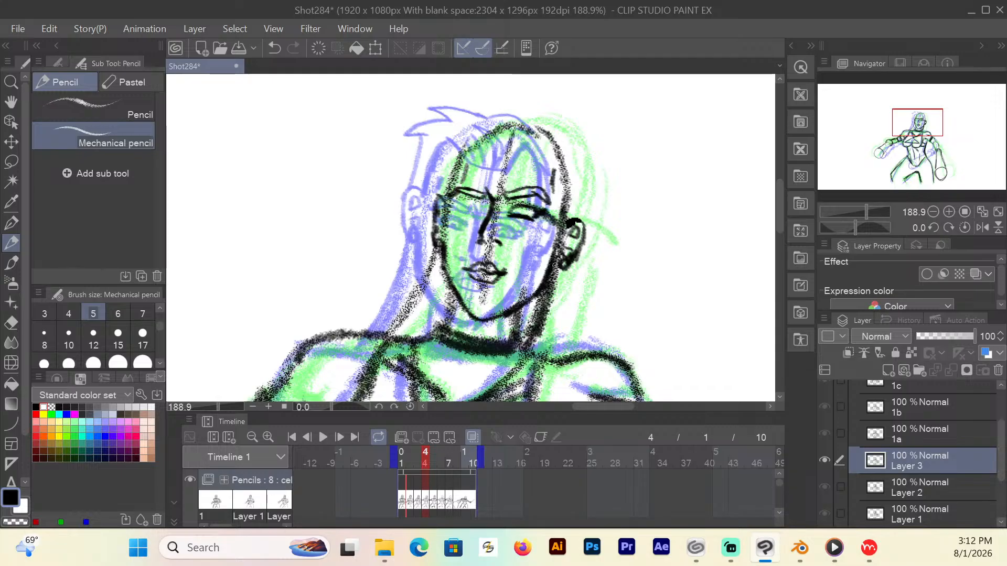
mouse_move(540, 290)
mouse_down()
mouse_move(487, 314)
mouse_move(538, 295)
mouse_move(487, 311)
mouse_move(459, 308)
mouse_move(448, 285)
mouse_move(490, 311)
mouse_move(450, 298)
mouse_up()
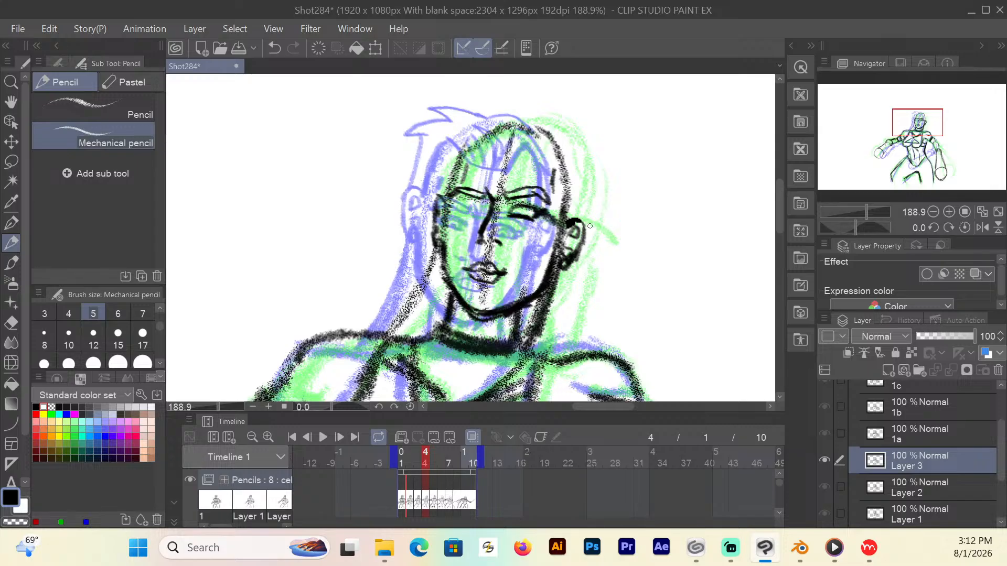
mouse_move(479, 214)
mouse_down()
mouse_move(455, 204)
mouse_move(522, 212)
mouse_up()
Draw the hairline with forehead strands, the spiky locks over both sides of the head and the far neck line on frame 4.
mouse_move(468, 151)
mouse_down()
mouse_move(454, 185)
mouse_move(498, 126)
mouse_move(550, 140)
mouse_move(568, 171)
mouse_move(570, 220)
mouse_up()
mouse_move(548, 137)
mouse_down()
mouse_move(512, 158)
mouse_move(490, 152)
mouse_move(482, 134)
mouse_move(523, 156)
mouse_move(549, 140)
mouse_move(510, 152)
mouse_move(499, 127)
mouse_move(513, 160)
mouse_up()
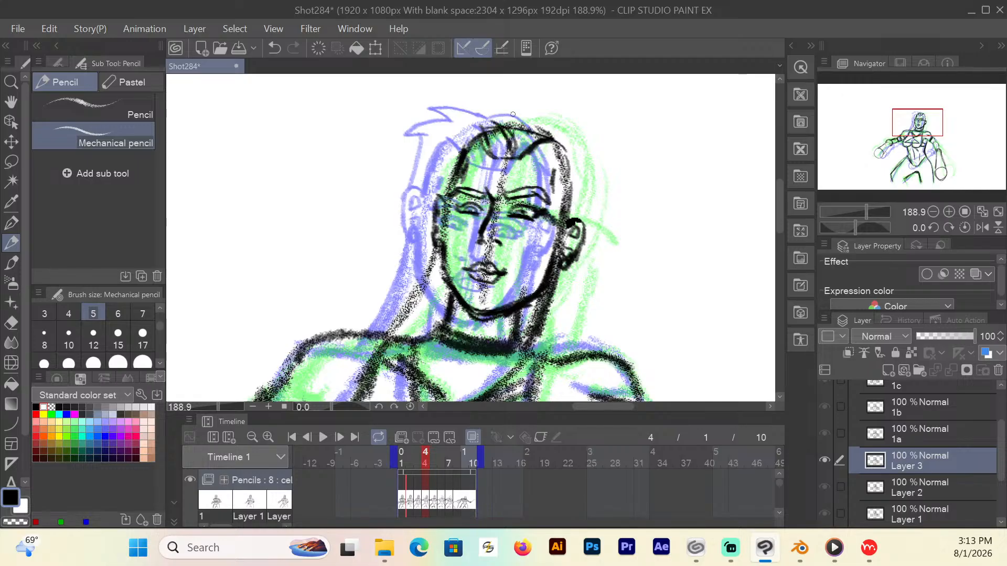
mouse_move(513, 117)
mouse_down()
mouse_move(451, 115)
mouse_move(479, 122)
mouse_move(456, 120)
mouse_move(459, 137)
mouse_up()
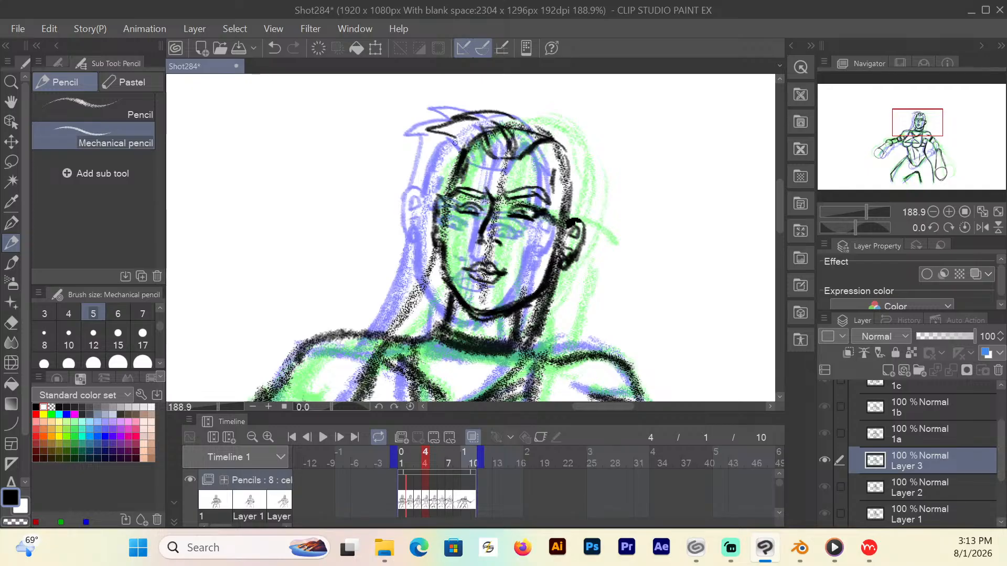
drag(453, 131, 445, 188)
mouse_move(435, 244)
mouse_down()
mouse_move(423, 280)
mouse_move(369, 349)
mouse_up()
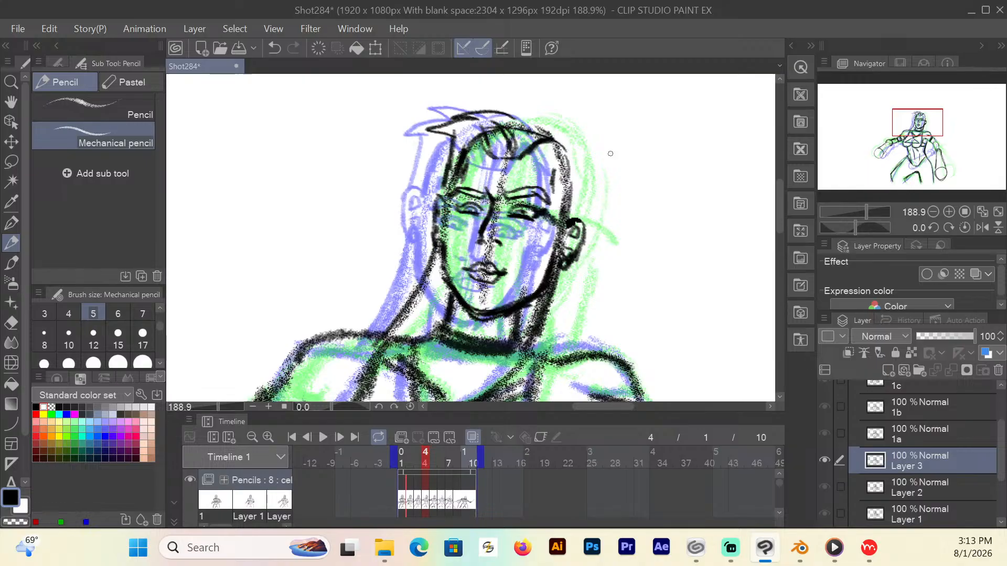
mouse_move(517, 117)
mouse_down()
mouse_move(556, 118)
mouse_move(579, 139)
mouse_up()
mouse_move(524, 119)
mouse_down()
mouse_move(564, 120)
mouse_move(592, 141)
mouse_move(580, 140)
mouse_move(600, 188)
mouse_move(584, 173)
mouse_move(586, 228)
mouse_up()
Redraw the neck line below the near ear and erase the heavy rough strokes beside it on frame 4.
drag(565, 265, 531, 348)
drag(566, 266, 529, 350)
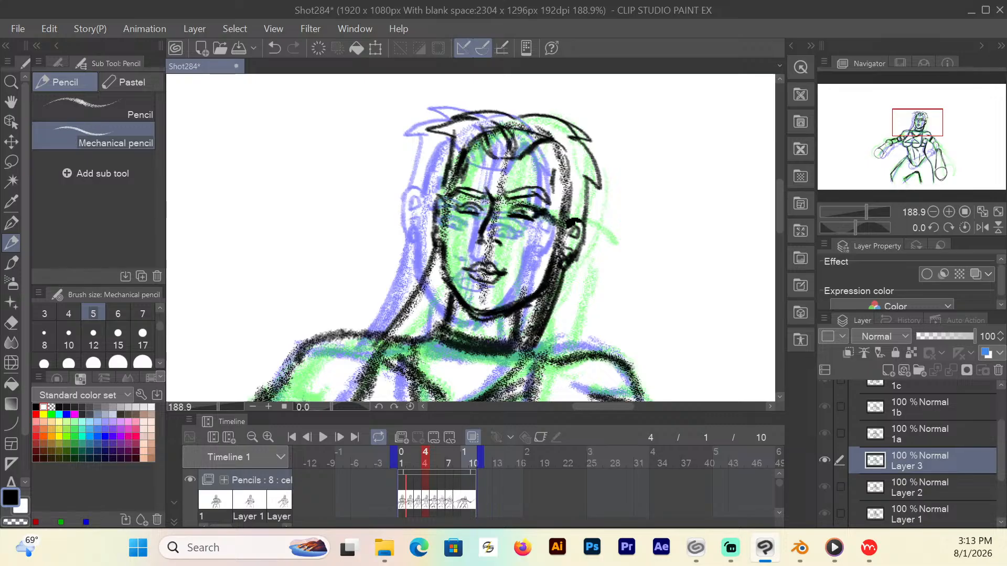
click(12, 323)
drag(556, 273, 528, 338)
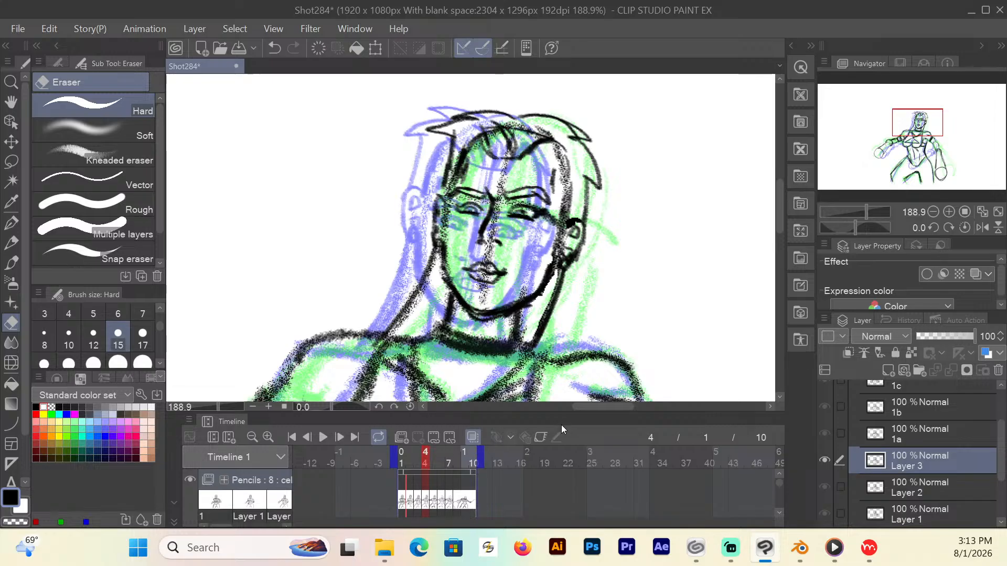
Hide the onion skin and play the animation from the first frame to review the redrawn heads.
click(473, 437)
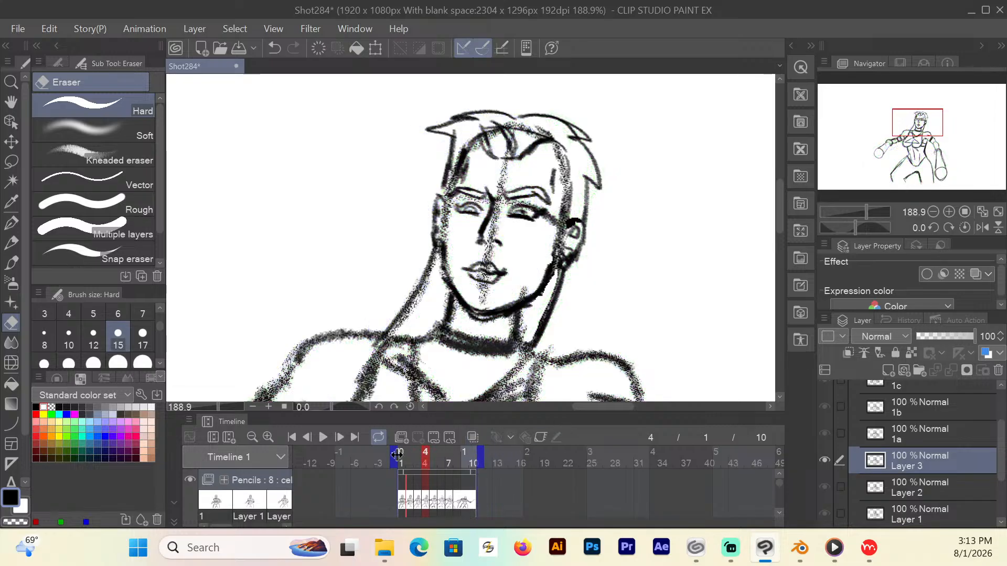
click(292, 438)
click(324, 437)
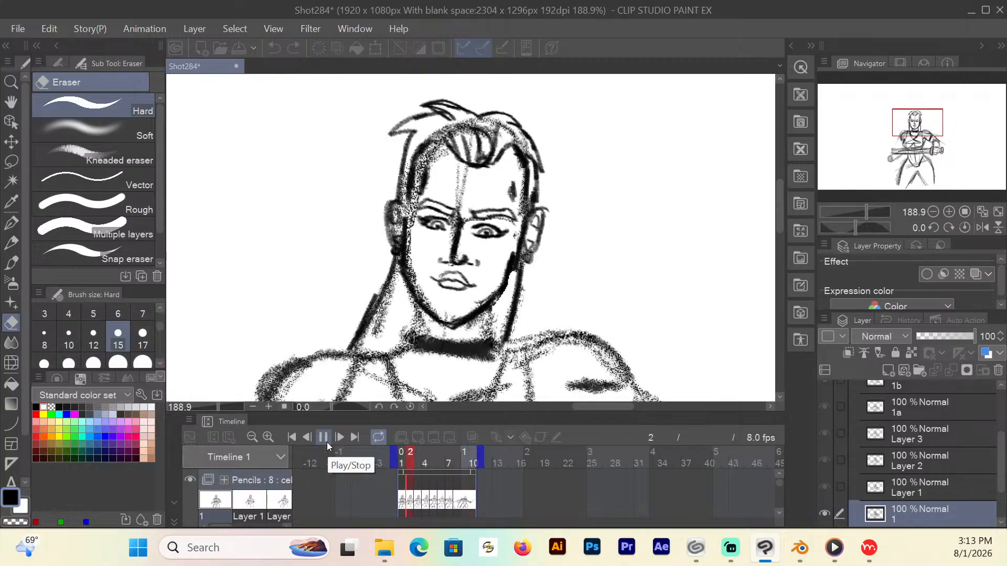
click(327, 438)
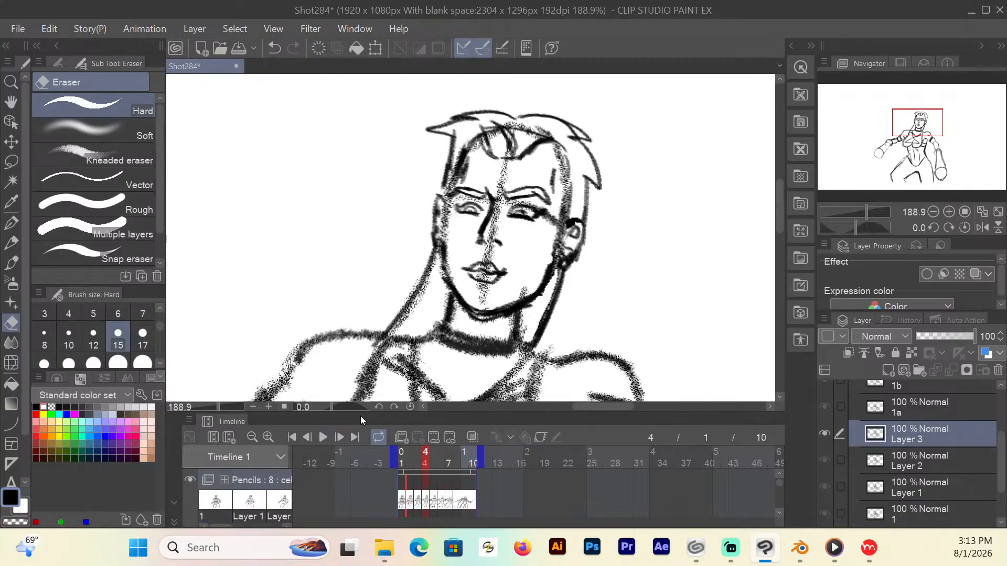
Show the onion skin on frame 5 and erase the rough construction lines inside the face and beside the head.
click(433, 465)
click(469, 442)
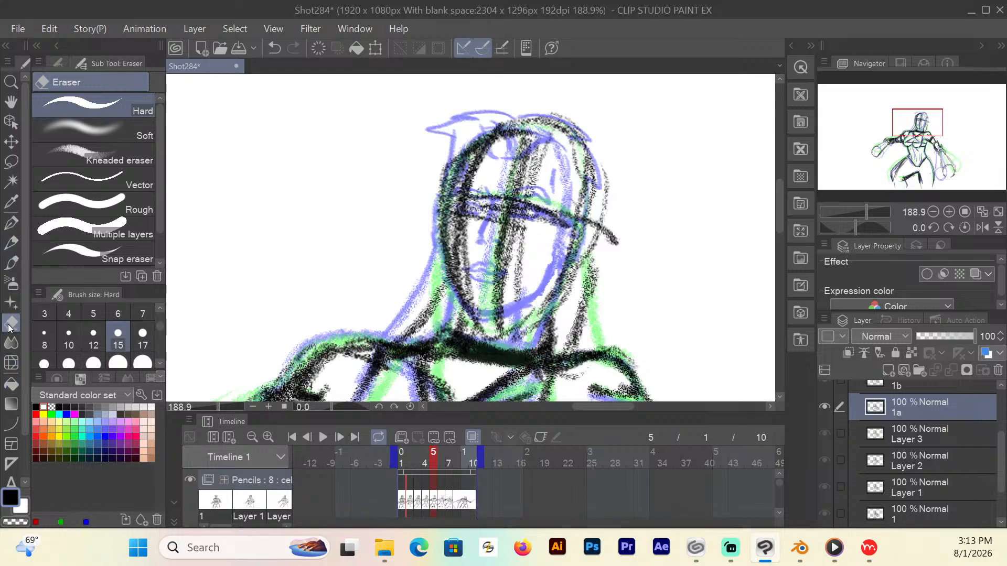
mouse_move(534, 143)
mouse_down()
mouse_move(478, 221)
mouse_move(472, 254)
mouse_move(502, 275)
mouse_move(537, 186)
mouse_move(559, 220)
mouse_move(565, 192)
mouse_move(539, 155)
mouse_move(483, 245)
mouse_up()
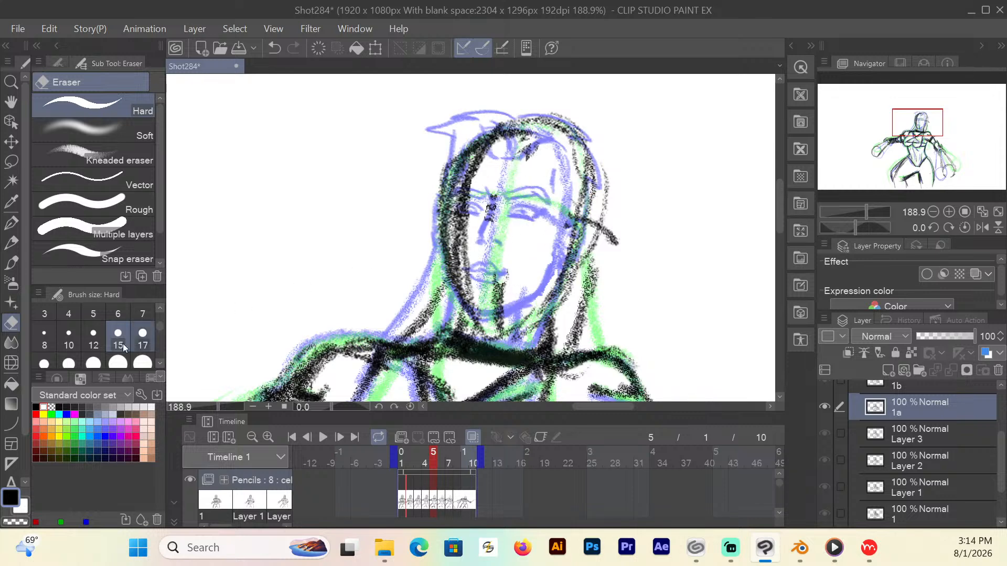
mouse_move(486, 150)
mouse_down()
mouse_move(460, 252)
mouse_move(474, 171)
mouse_up()
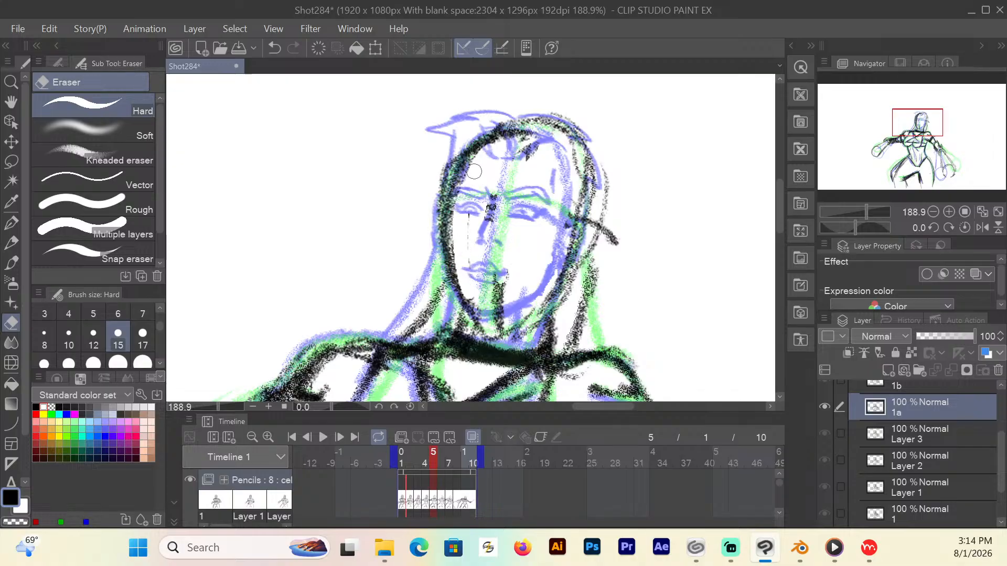
mouse_move(615, 217)
mouse_down()
mouse_move(603, 237)
mouse_move(603, 210)
mouse_up()
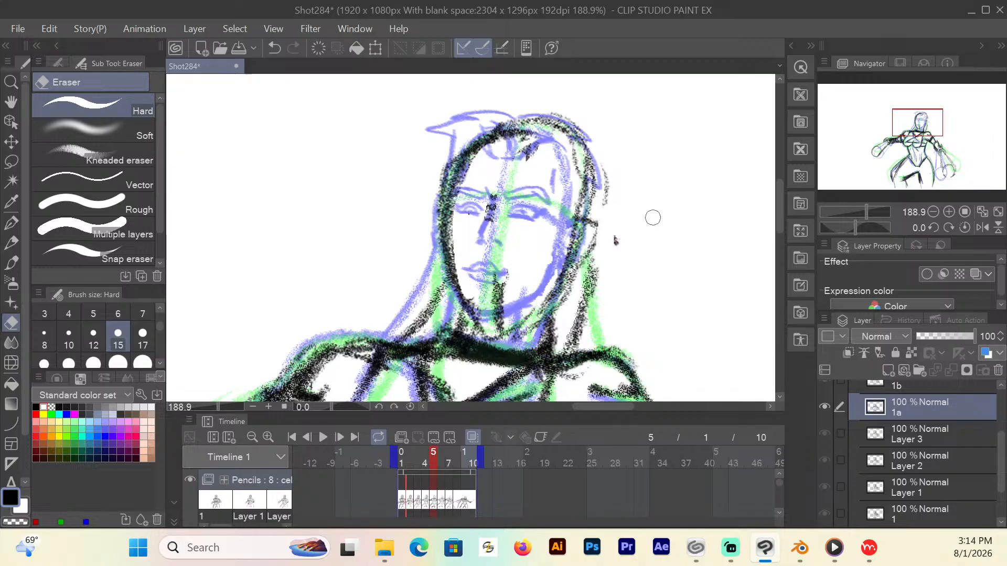
Pencil thin centre and eye guidelines on frame 5's face, then draw the nose, lips and darkened jawline.
click(12, 243)
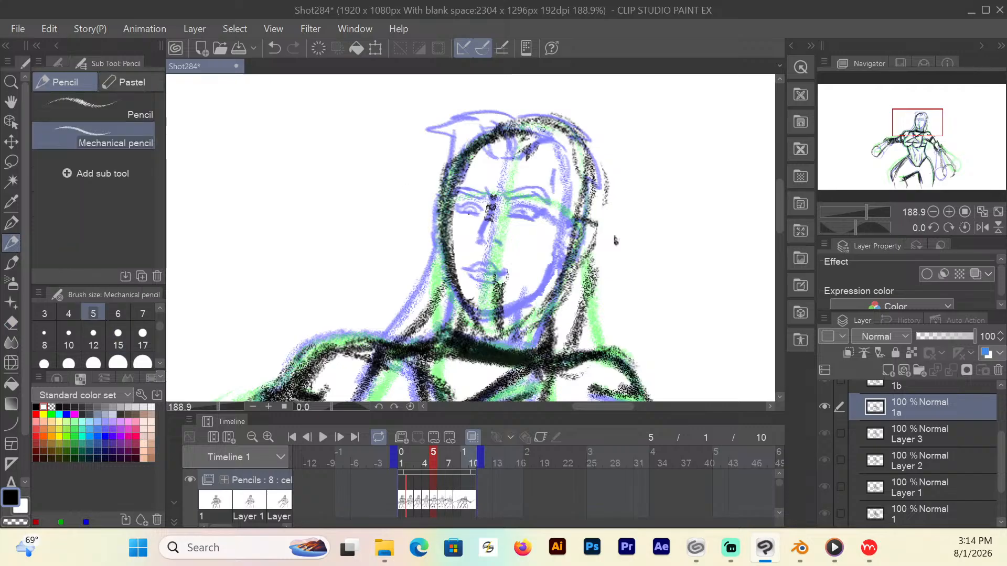
mouse_move(531, 131)
mouse_down()
mouse_move(498, 204)
mouse_move(489, 310)
mouse_move(512, 179)
mouse_up()
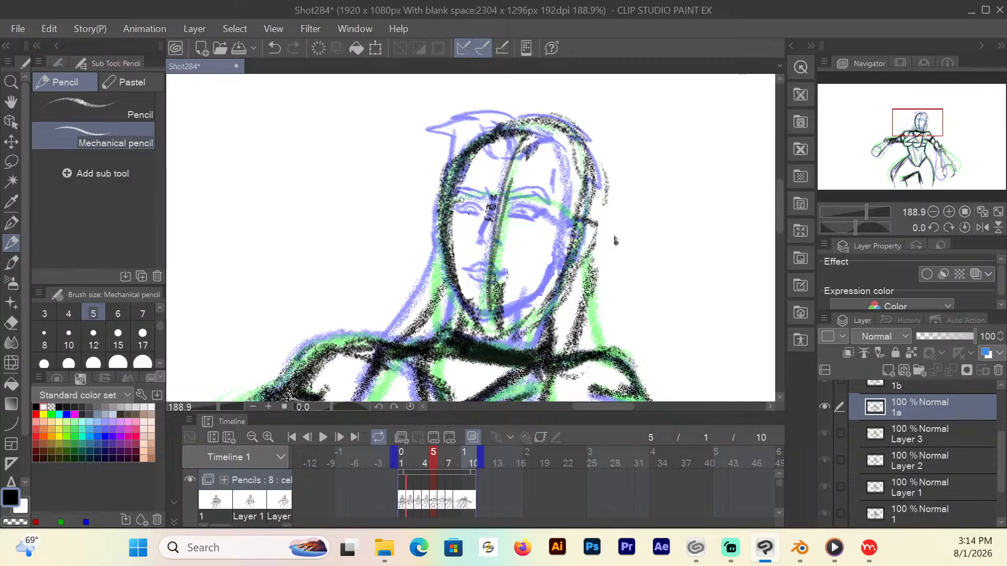
mouse_move(461, 200)
mouse_down()
mouse_move(540, 207)
mouse_move(579, 223)
mouse_up()
mouse_move(503, 200)
mouse_down()
mouse_move(485, 239)
mouse_move(500, 240)
mouse_move(482, 241)
mouse_move(484, 273)
mouse_move(507, 271)
mouse_move(474, 268)
mouse_move(482, 263)
mouse_move(506, 271)
mouse_move(476, 272)
mouse_up()
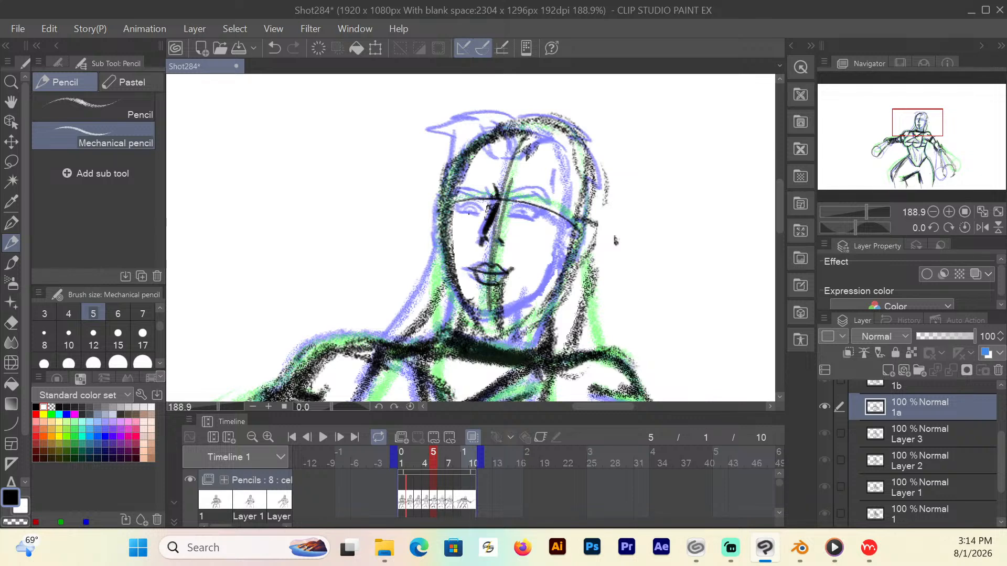
mouse_move(569, 250)
mouse_down()
mouse_move(543, 305)
mouse_move(481, 327)
mouse_move(468, 309)
mouse_move(553, 290)
mouse_move(558, 264)
mouse_move(527, 311)
mouse_move(513, 315)
mouse_move(554, 288)
mouse_move(478, 323)
mouse_move(473, 307)
mouse_up()
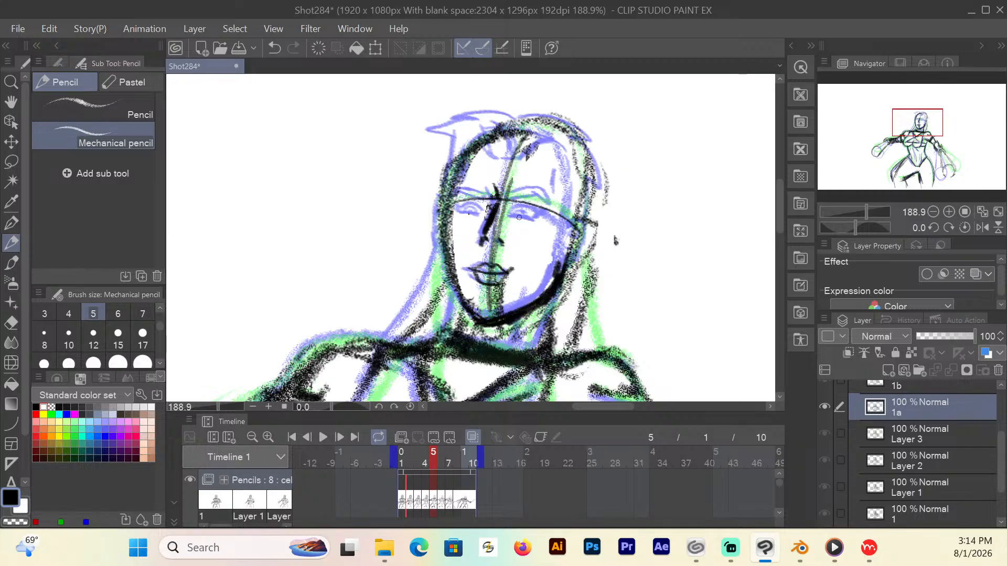
Draw both eyes, the eyebrows and the temple mark, and darken the far edge of the face on frame 5.
mouse_move(515, 198)
mouse_down()
mouse_move(543, 187)
mouse_move(556, 200)
mouse_move(535, 198)
mouse_move(543, 212)
mouse_move(517, 206)
mouse_move(544, 222)
mouse_move(517, 215)
mouse_move(548, 211)
mouse_up()
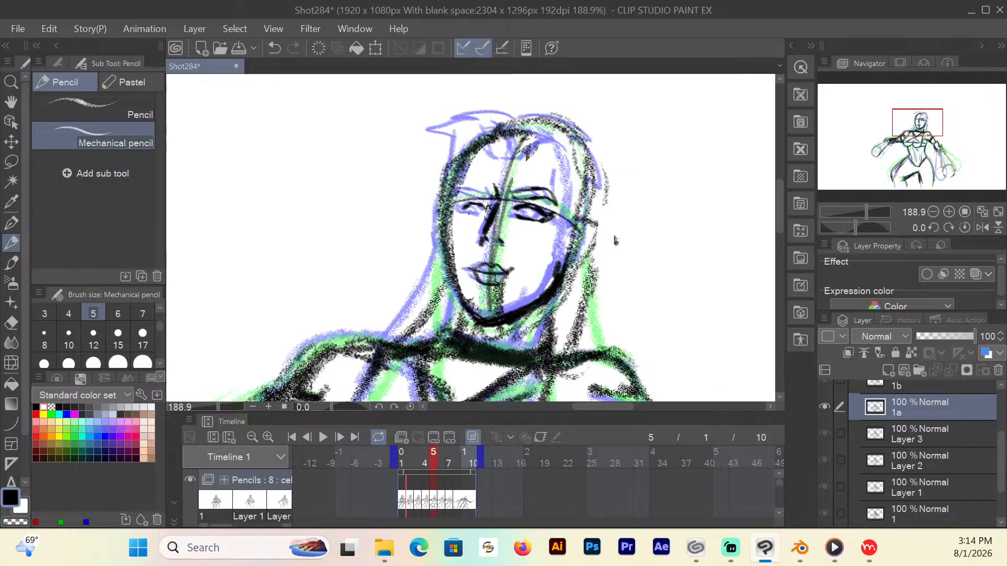
mouse_move(454, 188)
mouse_down()
mouse_move(472, 213)
mouse_move(459, 209)
mouse_move(466, 190)
mouse_move(494, 199)
mouse_move(464, 192)
mouse_move(493, 188)
mouse_move(451, 186)
mouse_up()
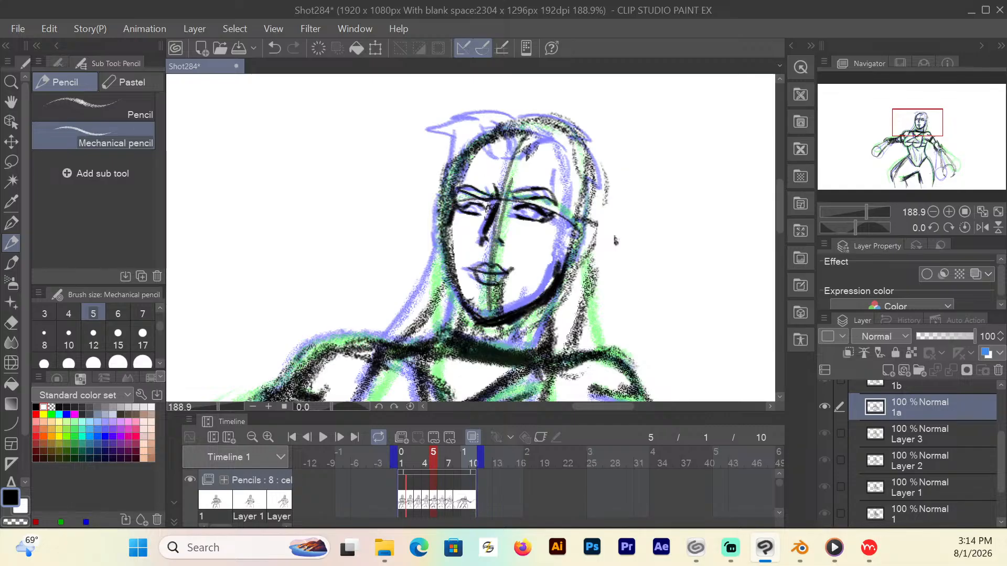
mouse_move(564, 183)
mouse_down()
mouse_move(564, 191)
mouse_move(560, 172)
mouse_up()
mouse_move(462, 160)
mouse_down()
mouse_move(445, 230)
mouse_move(459, 298)
mouse_move(467, 330)
mouse_up()
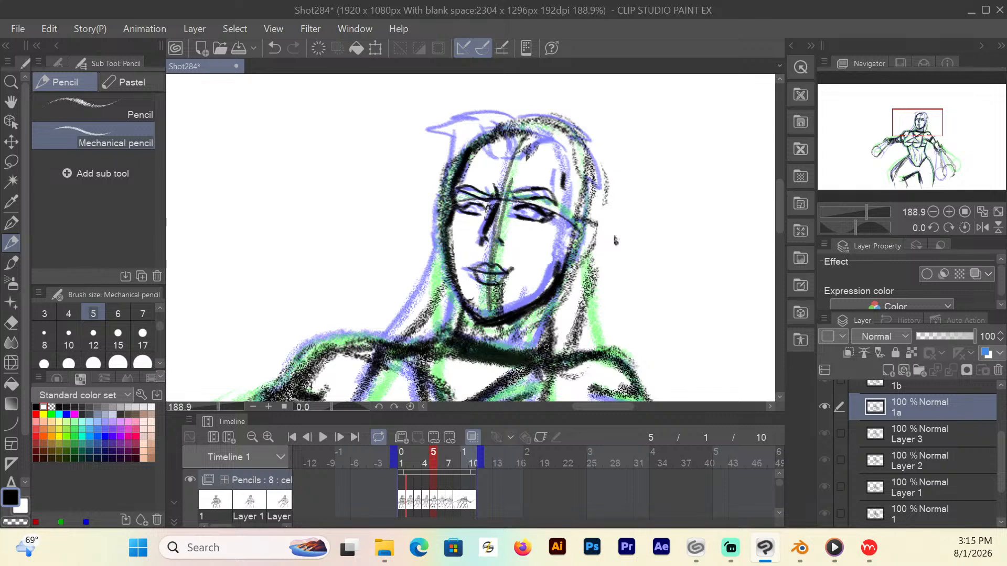
Draw the near-side neck lines and the near ear with its inner detail and earring on frame 5.
drag(554, 298, 540, 345)
drag(594, 261, 572, 346)
mouse_move(593, 229)
mouse_down()
mouse_move(597, 215)
mouse_move(582, 220)
mouse_move(598, 206)
mouse_move(580, 264)
mouse_move(568, 255)
mouse_move(590, 231)
mouse_move(574, 252)
mouse_up()
mouse_move(596, 206)
mouse_down()
mouse_move(581, 219)
mouse_move(566, 197)
mouse_up()
Draw the hairline with forehead strands, the spiky locks on both sides and the remaining neck lines on frame 5.
mouse_move(529, 158)
mouse_down()
mouse_move(576, 132)
mouse_move(535, 161)
mouse_move(499, 158)
mouse_move(497, 137)
mouse_move(520, 157)
mouse_move(531, 116)
mouse_move(527, 158)
mouse_move(514, 159)
mouse_up()
mouse_move(543, 112)
mouse_down()
mouse_move(485, 111)
mouse_move(454, 135)
mouse_move(472, 134)
mouse_move(462, 158)
mouse_up()
drag(474, 124, 455, 138)
mouse_move(455, 140)
mouse_down()
mouse_move(474, 133)
mouse_move(463, 155)
mouse_up()
drag(448, 265, 403, 344)
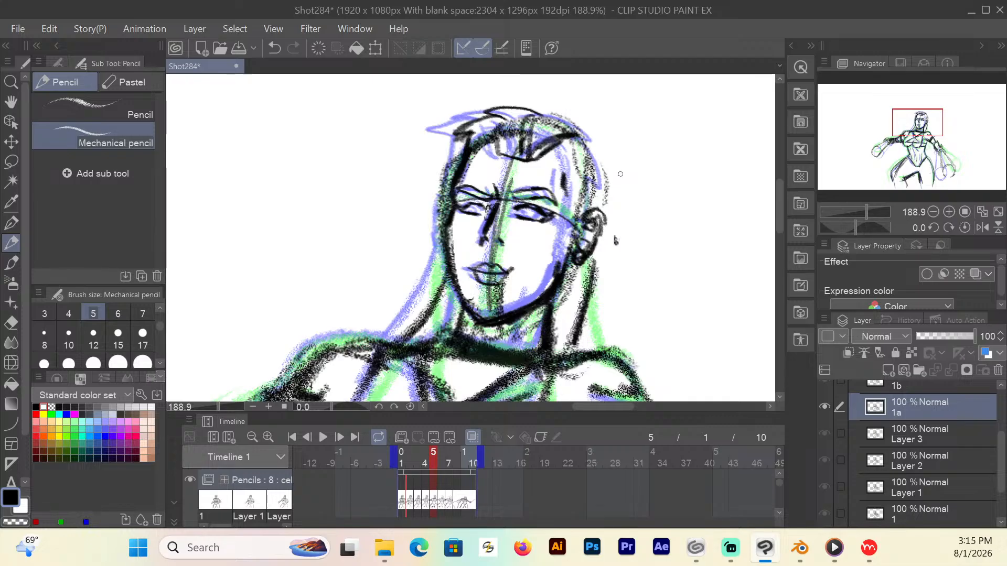
mouse_move(546, 114)
mouse_down()
mouse_move(584, 124)
mouse_move(606, 143)
mouse_up()
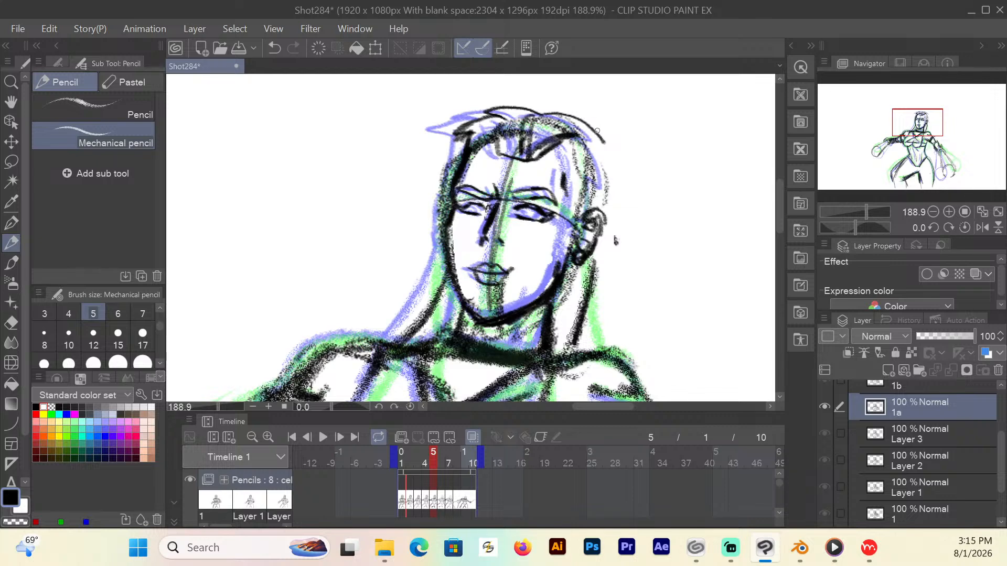
mouse_move(553, 114)
mouse_down()
mouse_move(587, 121)
mouse_move(608, 144)
mouse_move(620, 187)
mouse_move(603, 180)
mouse_move(589, 302)
mouse_move(559, 365)
mouse_up()
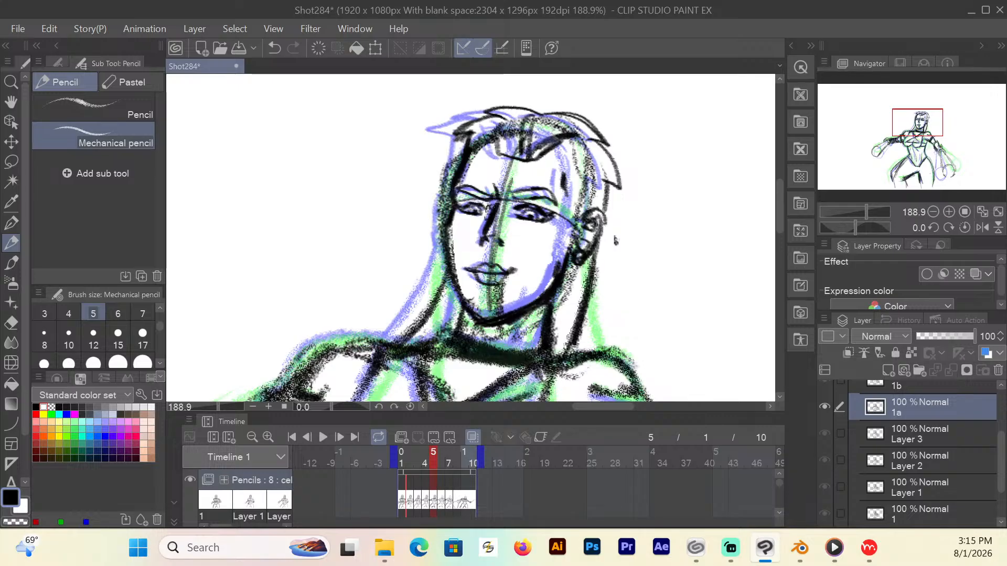
On frame 6, draw the eyes, jawline, upper neck lines and the near ear with its earring.
click(442, 465)
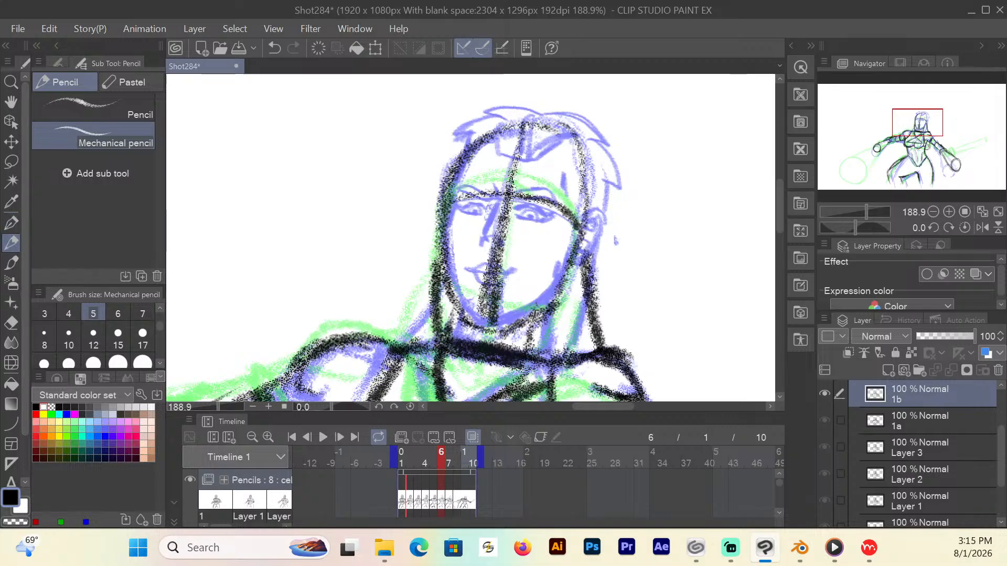
mouse_move(527, 206)
mouse_down()
mouse_move(559, 217)
mouse_move(545, 201)
mouse_move(557, 209)
mouse_up()
mouse_move(465, 210)
mouse_down()
mouse_move(491, 201)
mouse_move(462, 200)
mouse_up()
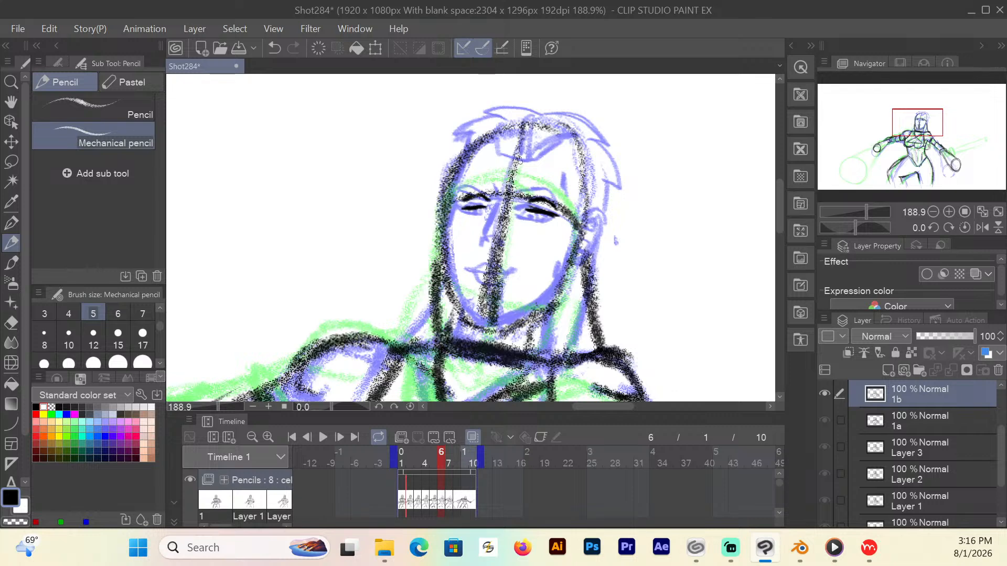
mouse_move(580, 236)
mouse_down()
mouse_move(565, 290)
mouse_move(530, 315)
mouse_move(556, 293)
mouse_move(481, 316)
mouse_move(440, 263)
mouse_move(448, 273)
mouse_up()
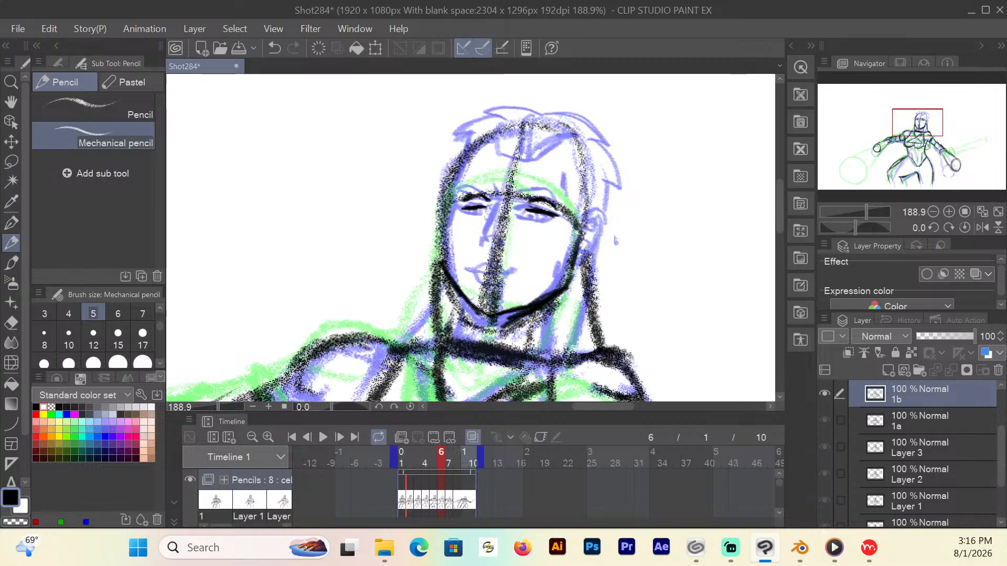
mouse_move(526, 306)
mouse_down()
mouse_move(564, 278)
mouse_move(503, 314)
mouse_move(458, 302)
mouse_move(451, 336)
mouse_move(533, 348)
mouse_move(534, 315)
mouse_move(566, 267)
mouse_up()
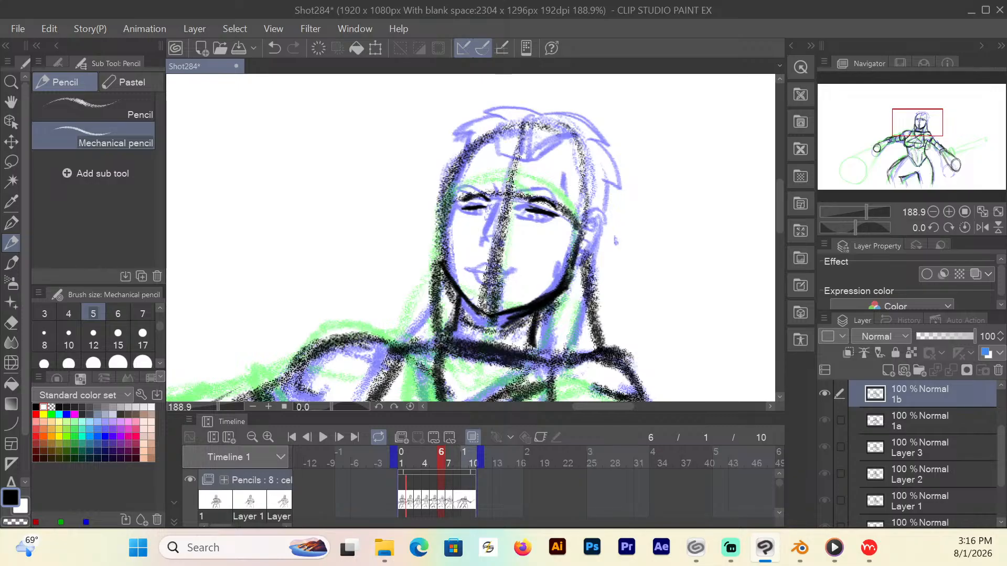
mouse_move(588, 221)
mouse_down()
mouse_move(602, 215)
mouse_move(598, 247)
mouse_move(575, 272)
mouse_move(598, 222)
mouse_move(581, 256)
mouse_move(583, 241)
mouse_up()
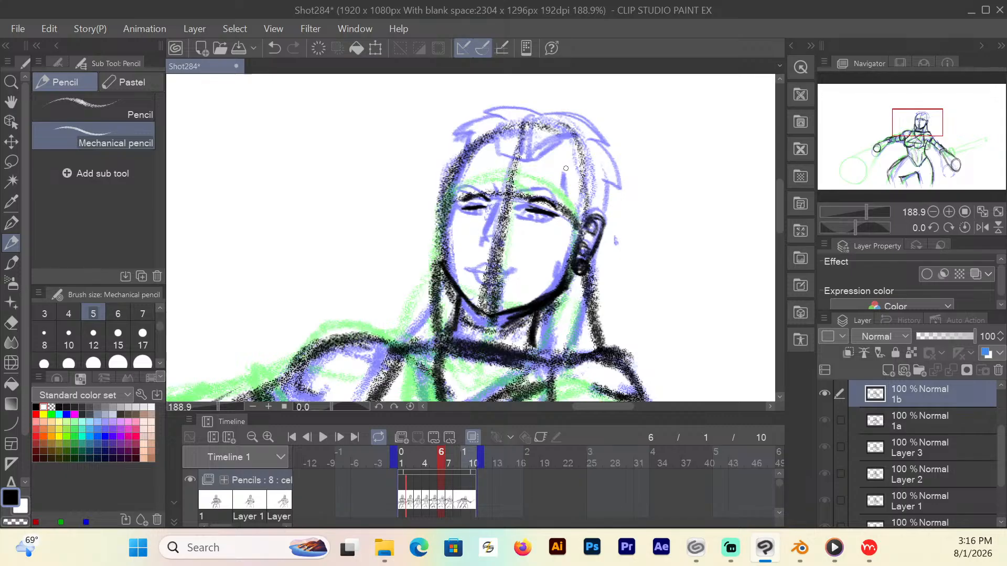
Draw the temple mark, nose, lips and eyebrows on frame 6 and add detail to both eyes.
drag(567, 167, 565, 183)
mouse_move(498, 179)
mouse_down()
mouse_move(491, 233)
mouse_move(510, 238)
mouse_move(481, 264)
mouse_move(518, 266)
mouse_move(492, 255)
mouse_move(516, 266)
mouse_move(508, 279)
mouse_move(477, 264)
mouse_up()
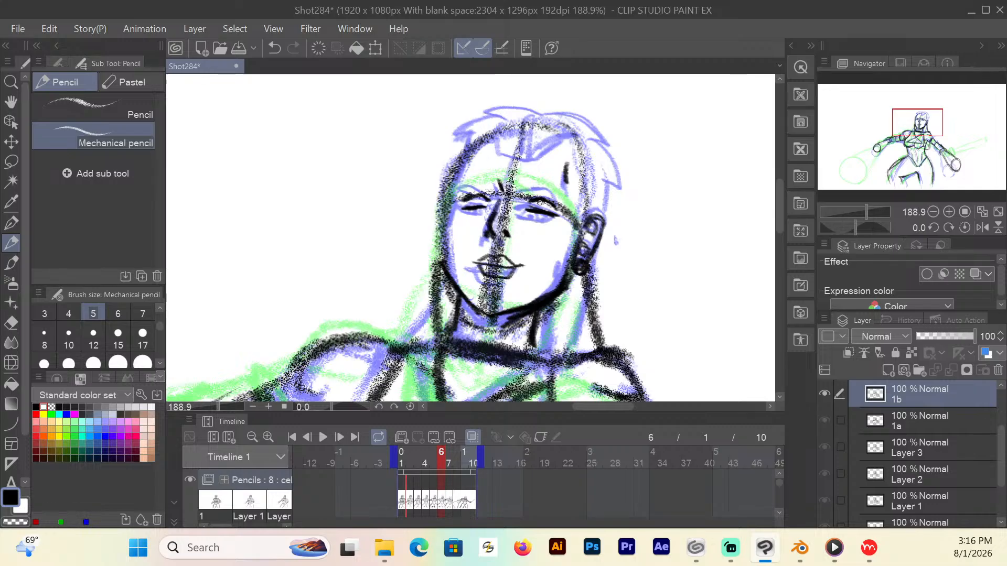
mouse_move(514, 188)
mouse_down()
mouse_move(551, 181)
mouse_move(560, 192)
mouse_move(459, 182)
mouse_move(445, 189)
mouse_move(443, 221)
mouse_up()
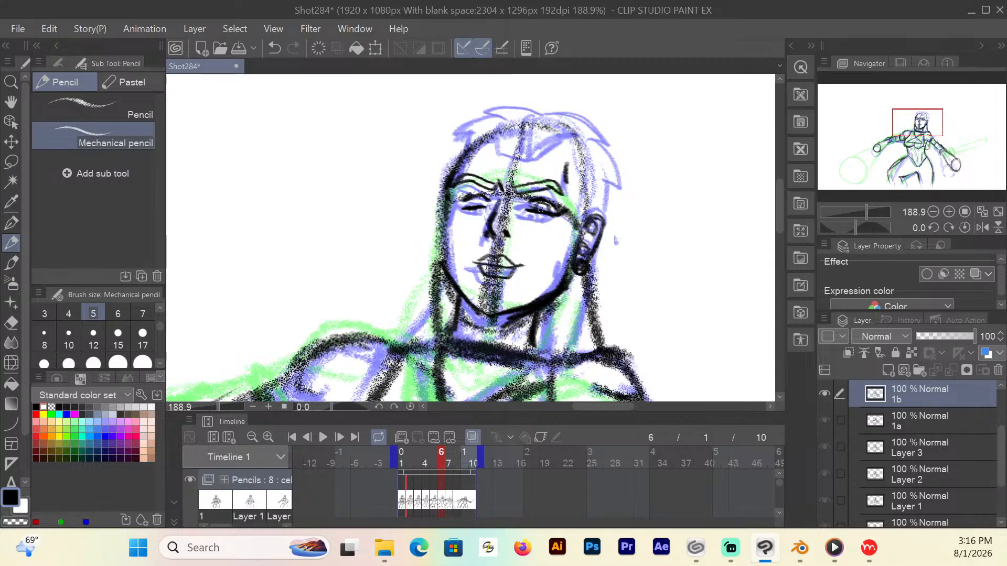
mouse_move(470, 199)
mouse_down()
mouse_move(476, 205)
mouse_move(451, 199)
mouse_up()
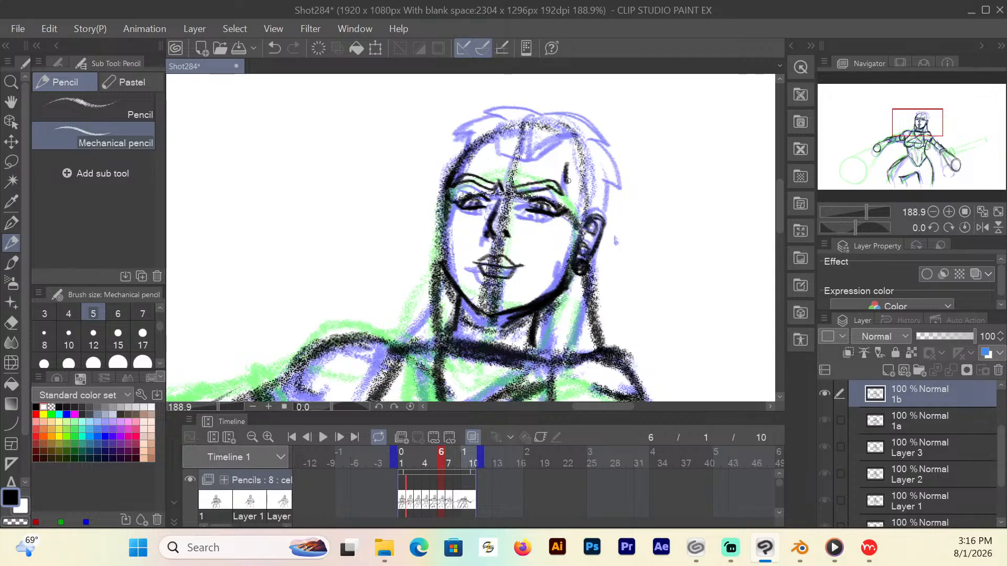
Draw frame 6's hairline with forehead strands and the spiky locks over both sides of the head.
mouse_move(569, 127)
mouse_down()
mouse_move(531, 157)
mouse_move(498, 129)
mouse_move(460, 168)
mouse_move(488, 133)
mouse_move(520, 115)
mouse_move(531, 147)
mouse_up()
mouse_move(514, 113)
mouse_down()
mouse_move(493, 115)
mouse_move(459, 156)
mouse_up()
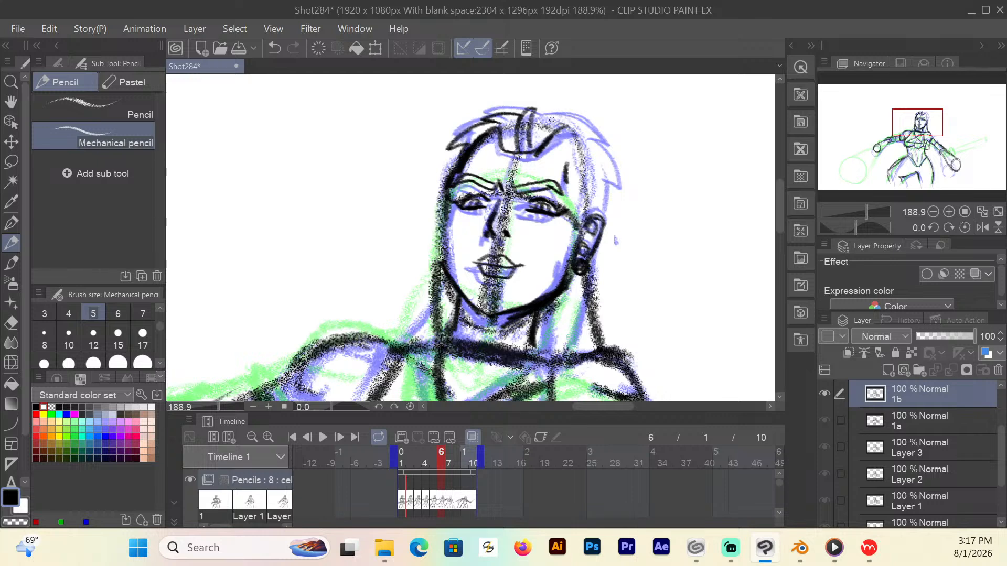
drag(534, 115, 551, 117)
mouse_move(537, 148)
mouse_down()
mouse_move(577, 131)
mouse_move(589, 158)
mouse_move(584, 218)
mouse_up()
mouse_move(588, 203)
mouse_down()
mouse_move(578, 138)
mouse_move(521, 151)
mouse_move(498, 138)
mouse_move(502, 117)
mouse_move(510, 131)
mouse_move(547, 125)
mouse_up()
mouse_move(540, 132)
mouse_down()
mouse_move(547, 116)
mouse_move(603, 130)
mouse_move(625, 153)
mouse_move(622, 194)
mouse_move(605, 188)
mouse_move(604, 212)
mouse_up()
Darken the neck lines below the near ear and under the jaw on frame 6.
drag(593, 254, 597, 317)
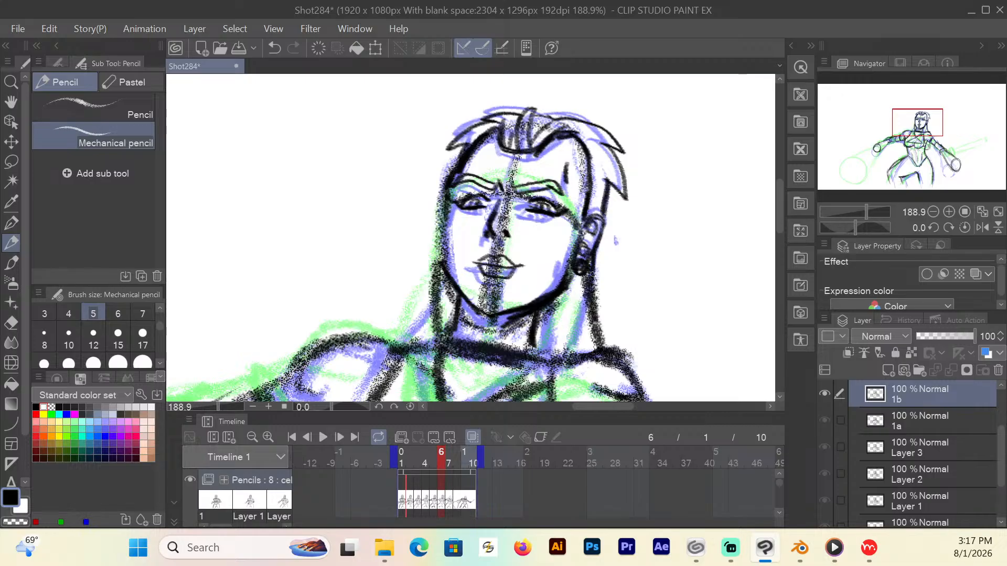
mouse_move(591, 273)
mouse_down()
mouse_move(604, 343)
mouse_move(603, 323)
mouse_move(607, 350)
mouse_up()
drag(529, 341, 532, 353)
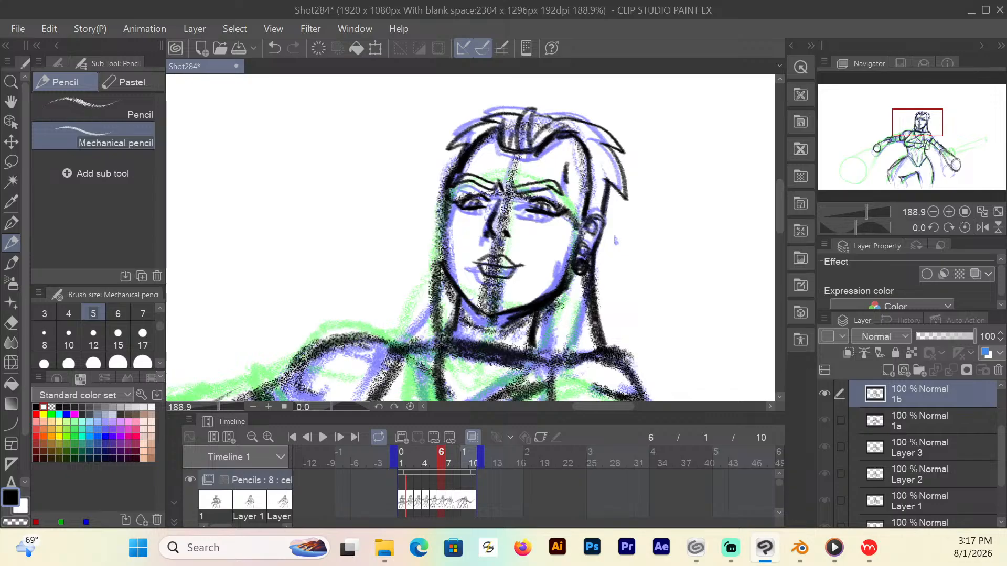
On frame 7, draw the lowered face with angry eyebrows, eyes, nose, lips and a pointed jawline.
click(447, 464)
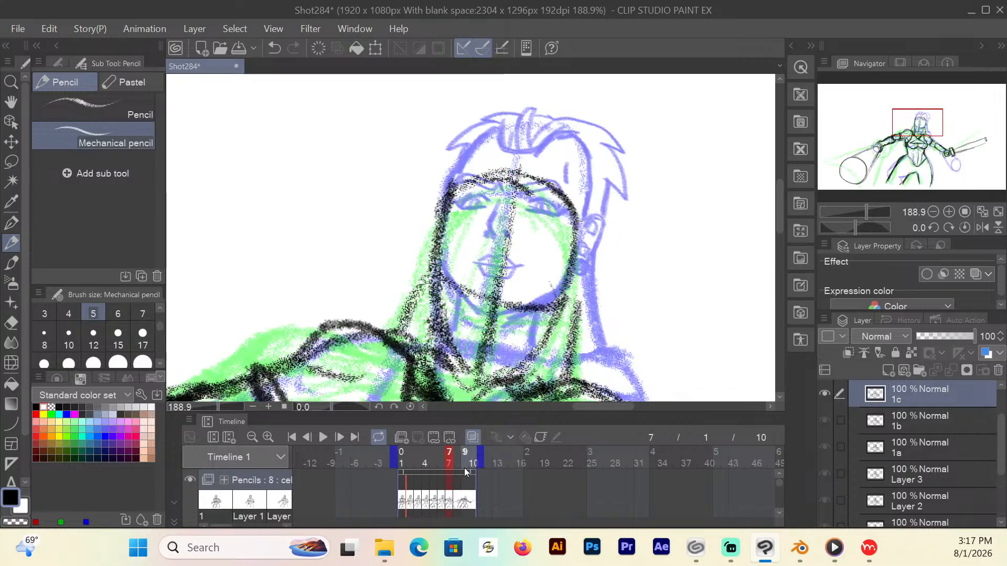
scroll(779, 215, down, 5)
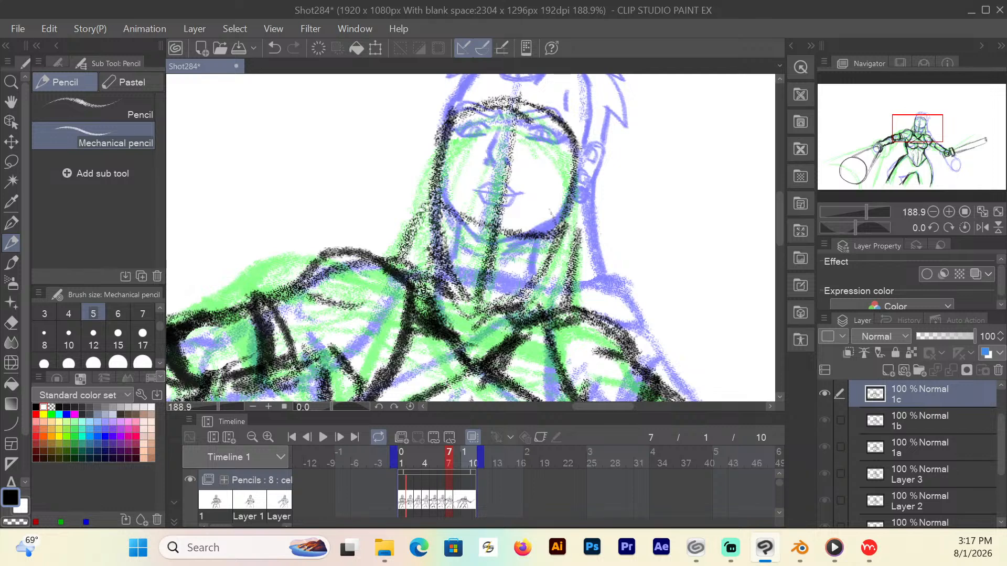
mouse_move(511, 231)
mouse_down()
mouse_move(537, 233)
mouse_move(508, 231)
mouse_move(550, 212)
mouse_move(468, 218)
mouse_move(456, 206)
mouse_move(465, 203)
mouse_move(446, 204)
mouse_move(476, 233)
mouse_move(529, 245)
mouse_move(517, 243)
mouse_move(539, 235)
mouse_move(476, 231)
mouse_move(480, 260)
mouse_move(501, 265)
mouse_up()
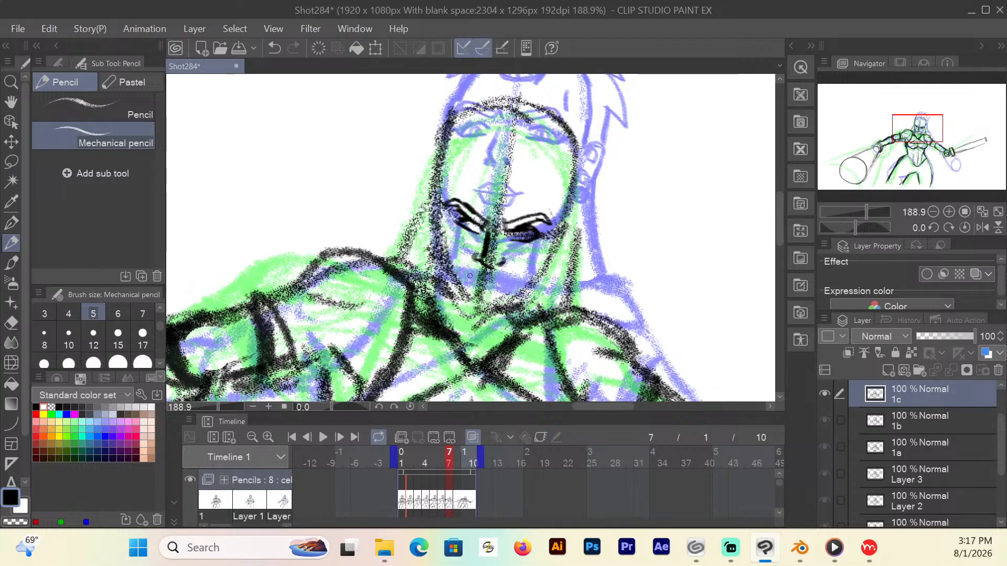
mouse_move(471, 275)
mouse_down()
mouse_move(503, 282)
mouse_move(468, 283)
mouse_up()
mouse_move(559, 231)
mouse_down()
mouse_move(516, 299)
mouse_move(483, 316)
mouse_move(465, 310)
mouse_move(435, 227)
mouse_move(472, 307)
mouse_up()
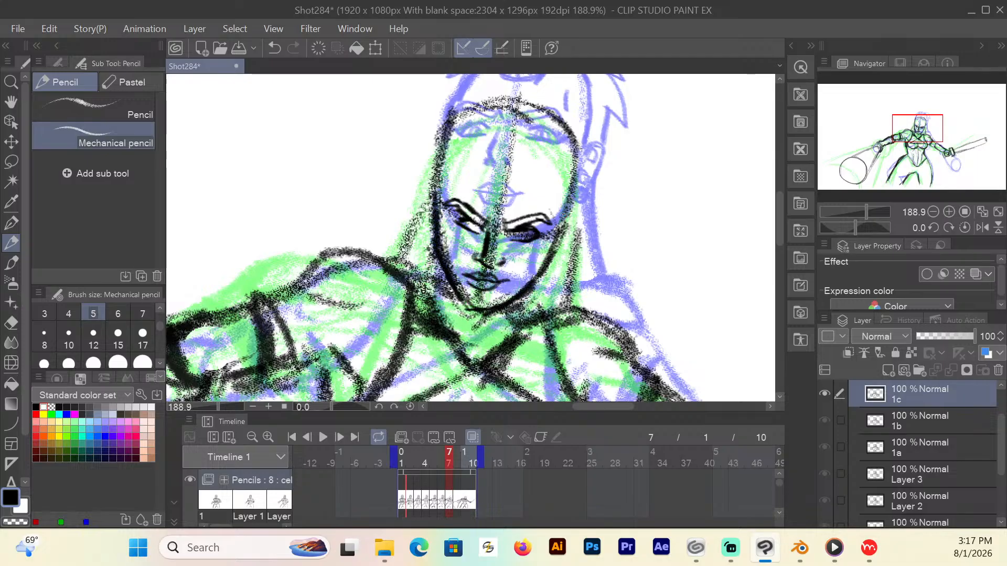
Darken the near cheek edge and add a temple mark on each side of the forehead on frame 7.
drag(569, 203, 559, 231)
drag(549, 181, 552, 207)
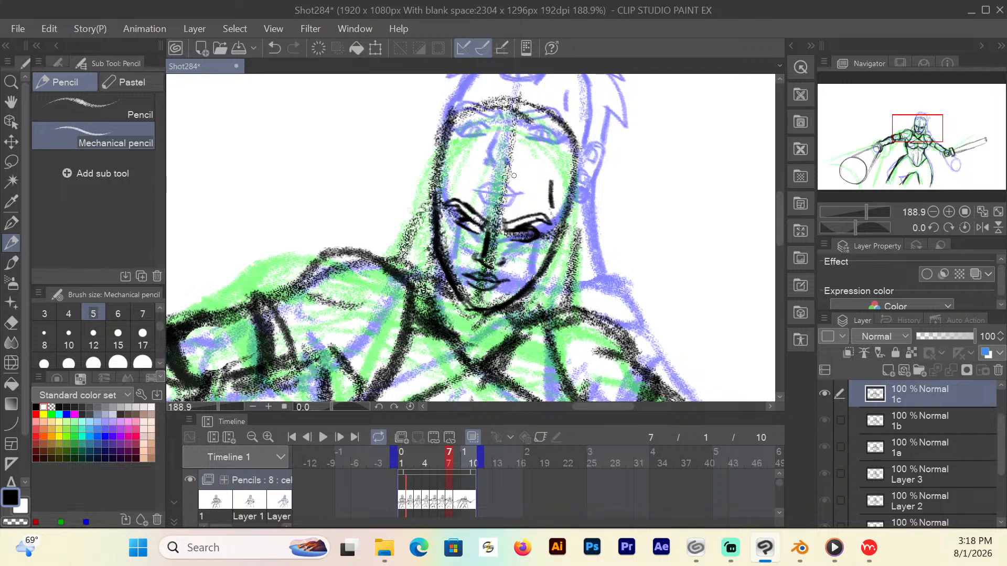
drag(462, 169, 457, 191)
Draw the front hairline as a tapered lock with inner strands over the forehead on frame 7.
mouse_move(526, 118)
mouse_down()
mouse_move(508, 157)
mouse_move(520, 159)
mouse_up()
mouse_move(546, 106)
mouse_down()
mouse_move(520, 168)
mouse_move(479, 164)
mouse_up()
drag(473, 126, 478, 166)
mouse_move(468, 104)
mouse_down()
mouse_move(478, 157)
mouse_move(485, 115)
mouse_up()
drag(501, 167, 495, 115)
Draw the near ear with its earring and the far ear on frame 7, darkening the adjoining head outline.
mouse_move(524, 156)
mouse_down()
mouse_move(553, 105)
mouse_move(575, 147)
mouse_move(569, 197)
mouse_move(585, 185)
mouse_move(560, 246)
mouse_move(575, 237)
mouse_move(568, 247)
mouse_up()
mouse_move(577, 205)
mouse_down()
mouse_move(572, 194)
mouse_move(581, 207)
mouse_move(568, 231)
mouse_up()
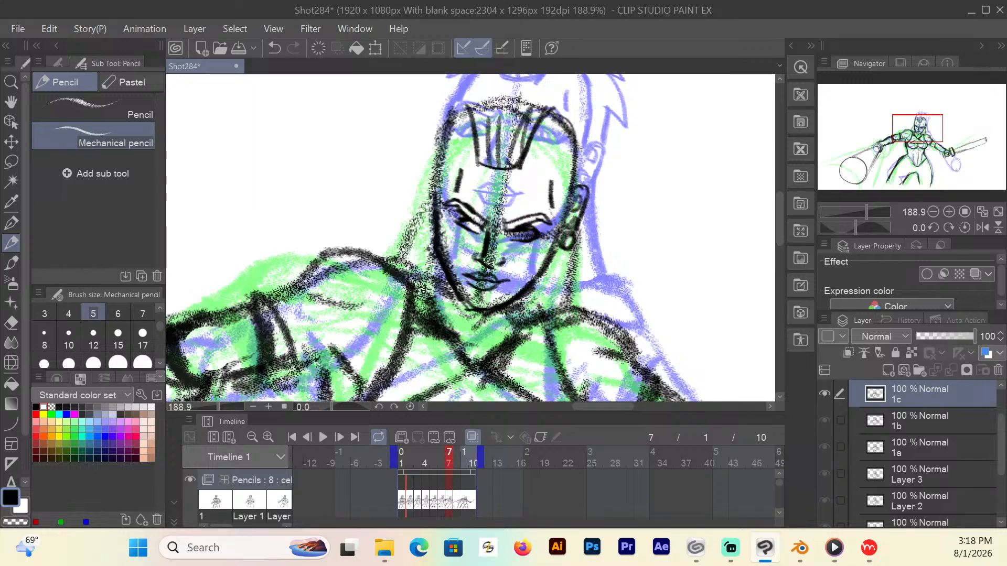
mouse_move(436, 173)
mouse_down()
mouse_move(422, 167)
mouse_move(425, 223)
mouse_up()
drag(425, 169, 425, 210)
drag(421, 180, 423, 208)
mouse_move(428, 163)
mouse_down()
mouse_move(421, 181)
mouse_move(459, 180)
mouse_up()
drag(448, 132, 465, 108)
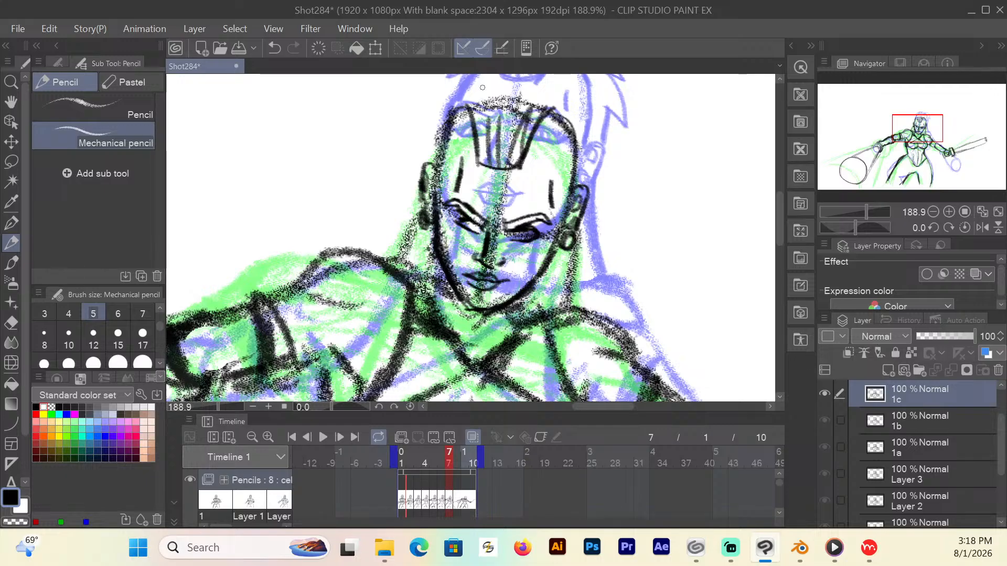
Draw the far-side spiky locks, the hair edge down to the far ear and the far neck line on frame 7.
scroll(776, 219, up, 3)
drag(545, 189, 569, 161)
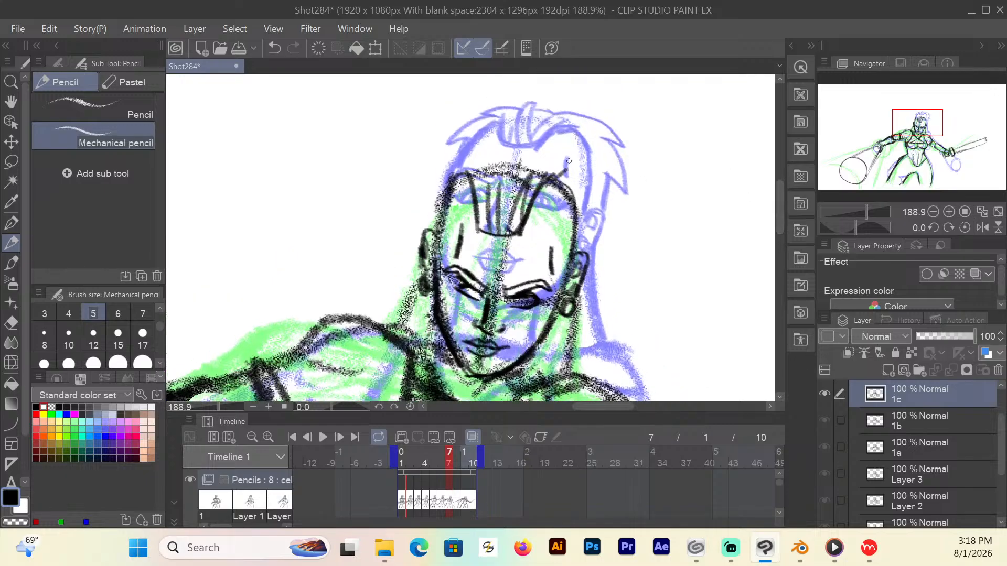
mouse_move(502, 146)
mouse_down()
mouse_move(475, 131)
mouse_move(477, 144)
mouse_move(426, 144)
mouse_move(450, 153)
mouse_move(427, 243)
mouse_up()
drag(421, 280, 396, 326)
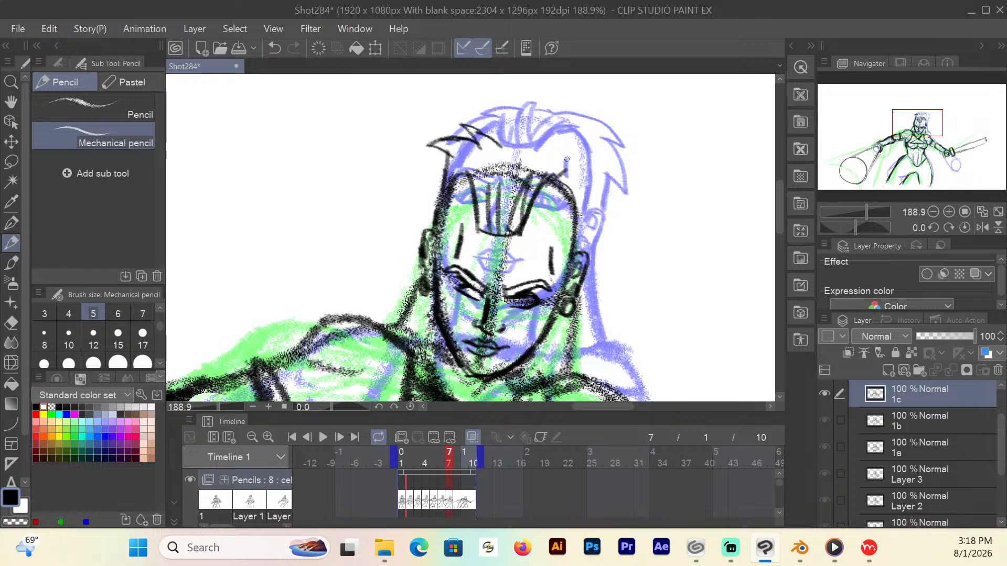
Rework frame 7's hair with a curved top contour, upright spikes on both sides and a near edge down to the ear.
mouse_move(494, 138)
mouse_down()
mouse_move(573, 144)
mouse_move(565, 150)
mouse_move(579, 138)
mouse_move(557, 155)
mouse_up()
mouse_move(498, 141)
mouse_down()
mouse_move(463, 118)
mouse_move(470, 138)
mouse_move(432, 144)
mouse_move(445, 150)
mouse_move(447, 123)
mouse_move(451, 156)
mouse_up()
key(e)
click(12, 242)
mouse_move(561, 145)
mouse_down()
mouse_move(577, 149)
mouse_move(598, 130)
mouse_move(599, 154)
mouse_move(580, 145)
mouse_move(597, 129)
mouse_move(595, 164)
mouse_move(579, 171)
mouse_move(591, 211)
mouse_move(585, 252)
mouse_up()
drag(588, 196, 585, 252)
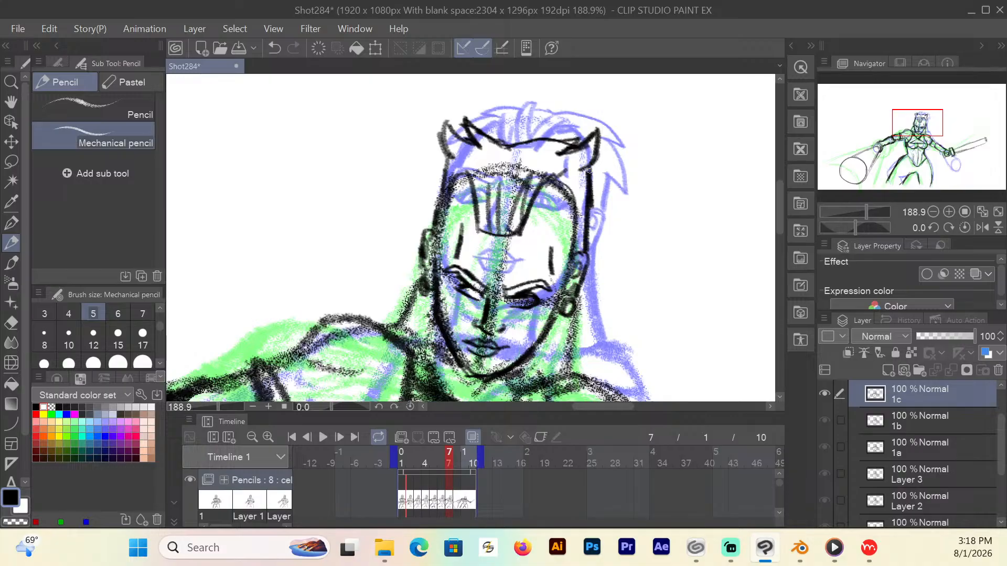
Darken frame 7's far hair edge and far neck line, and reinforce the lines around the neck and collar.
drag(590, 170, 589, 200)
drag(577, 288, 563, 384)
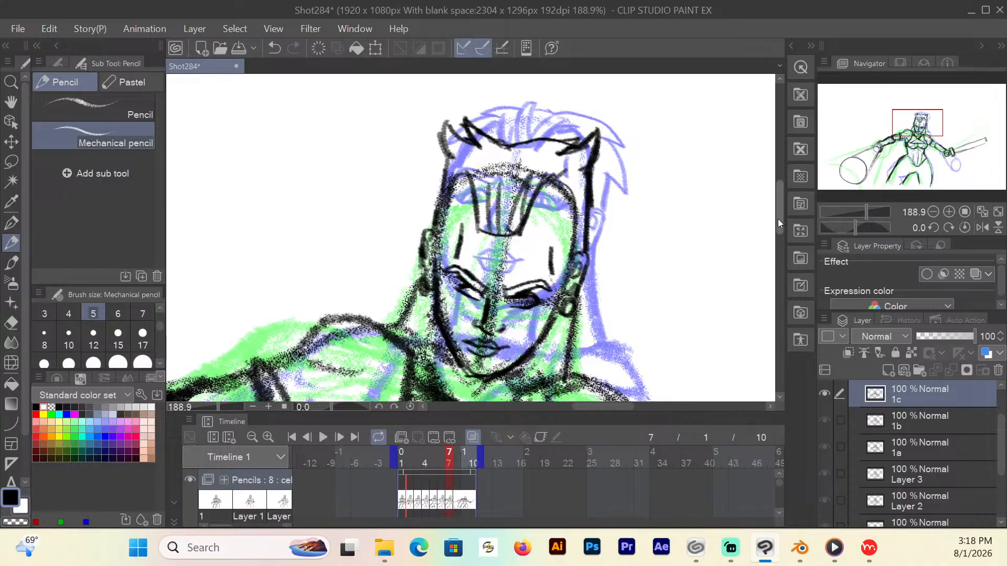
drag(778, 219, 779, 250)
drag(522, 209, 517, 181)
mouse_move(436, 134)
mouse_down()
mouse_move(425, 174)
mouse_move(522, 193)
mouse_up()
drag(431, 164, 445, 174)
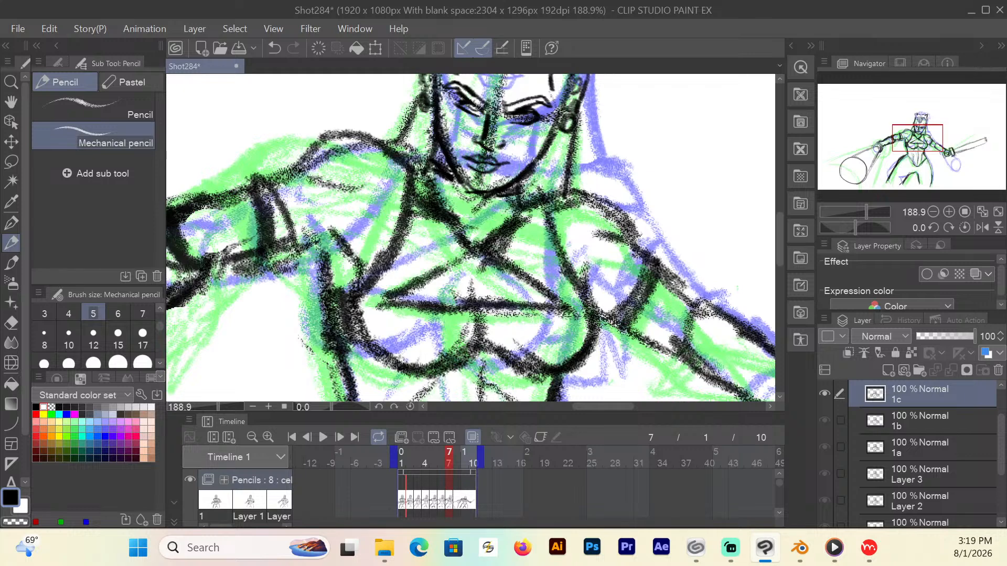
Touch up frame 7's chin and upper chest lines and thicken the band around the upper arm.
drag(517, 114, 524, 118)
drag(475, 166, 470, 158)
mouse_move(269, 186)
mouse_down()
mouse_move(276, 243)
mouse_move(260, 182)
mouse_up()
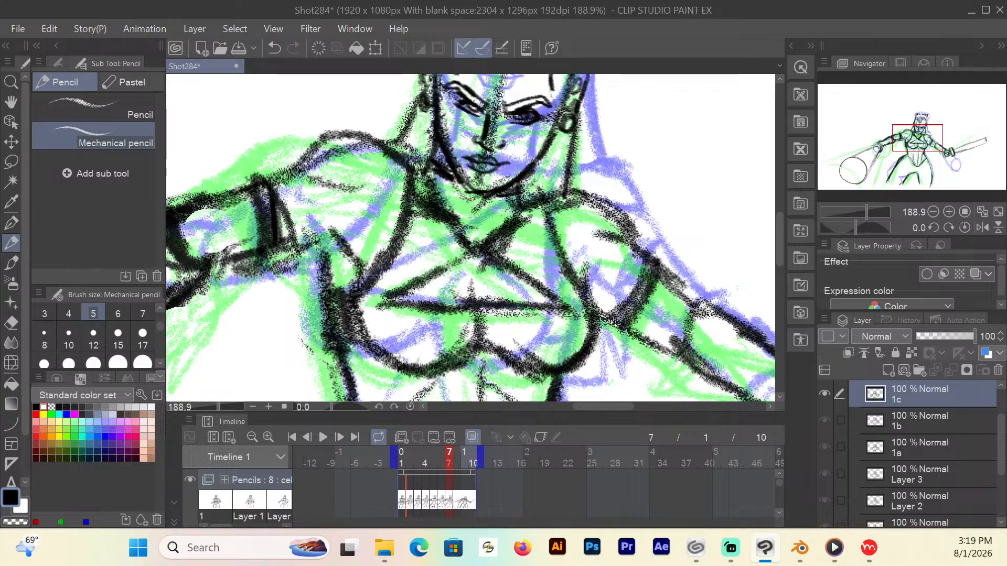
drag(452, 219, 475, 228)
On frame 8, erase the rough strokes overlapping the lower face and chin with the Hard eraser.
key(ctrl+0)
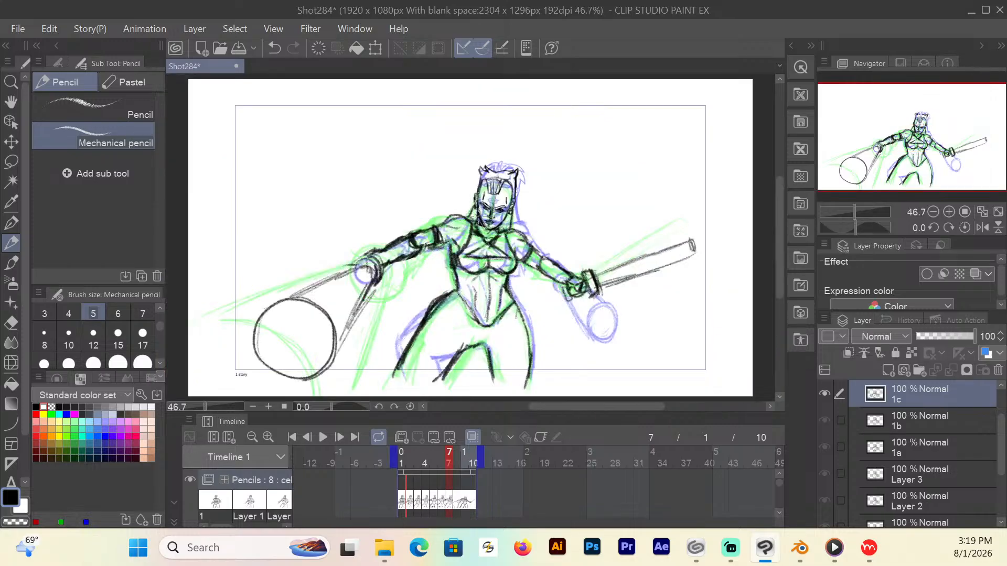
click(457, 463)
click(11, 83)
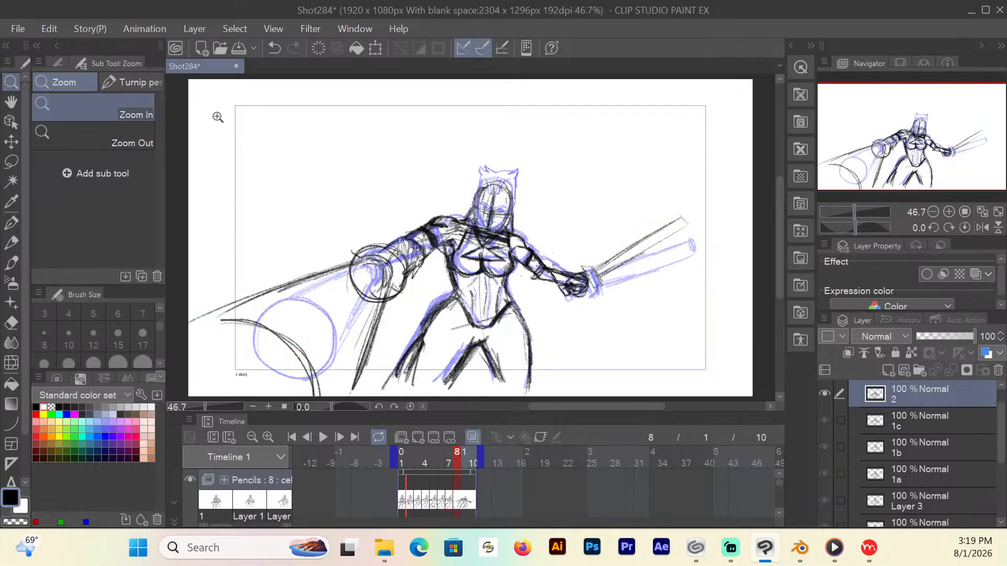
drag(509, 210, 546, 189)
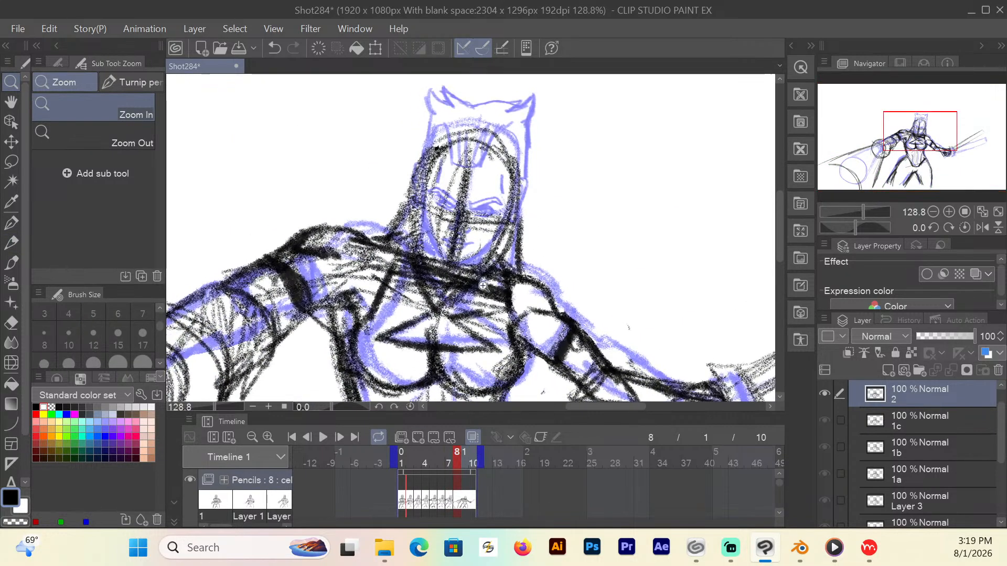
click(11, 323)
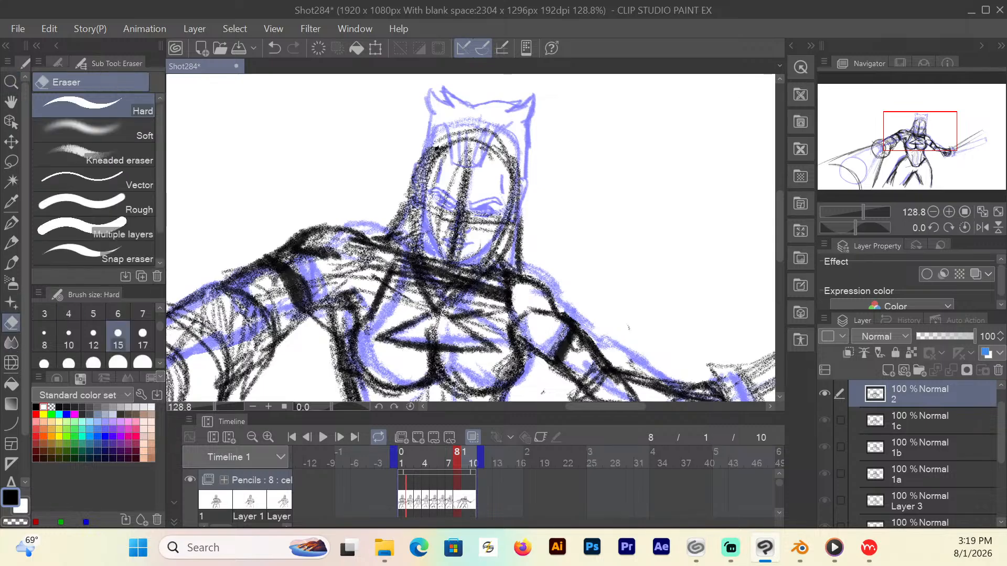
mouse_move(481, 253)
mouse_down()
mouse_move(462, 265)
mouse_move(425, 252)
mouse_move(436, 223)
mouse_move(471, 231)
mouse_move(495, 279)
mouse_move(432, 288)
mouse_move(451, 292)
mouse_move(475, 283)
mouse_move(413, 269)
mouse_up()
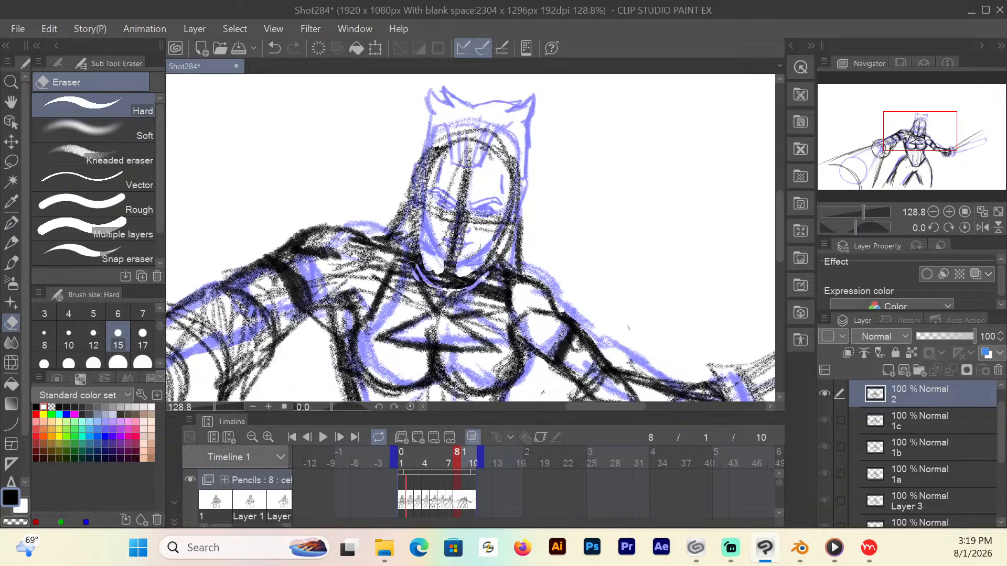
click(11, 82)
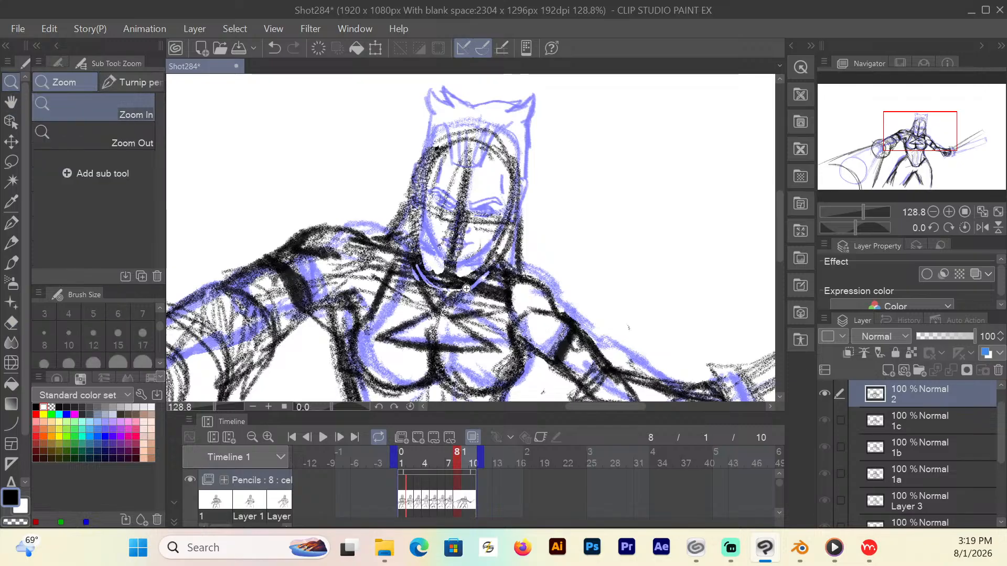
drag(466, 288, 508, 289)
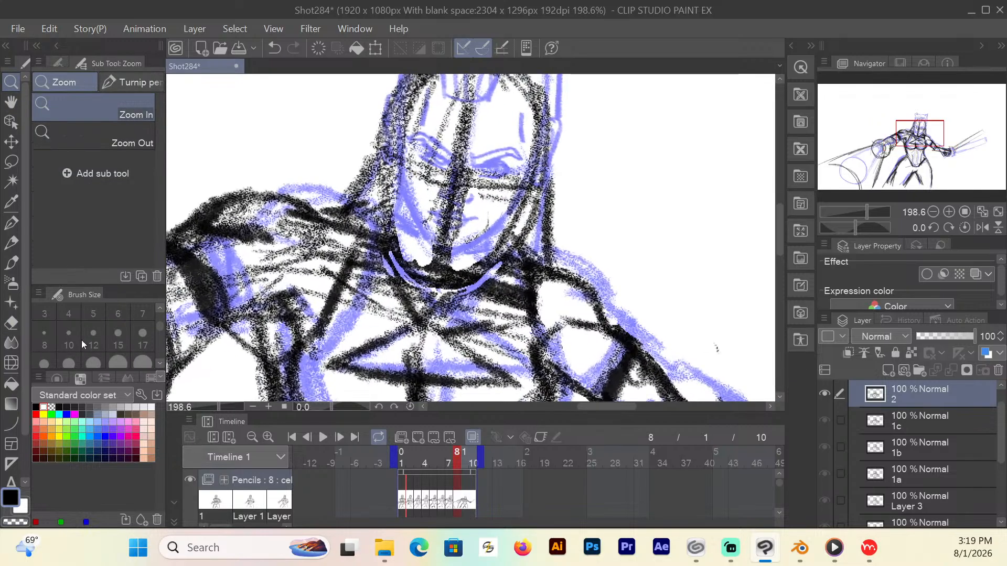
Erase the rough black construction strokes around the face's centre line and below the chin on layer 2, using the Hard eraser at size 15.
click(11, 324)
mouse_move(464, 192)
mouse_down()
mouse_move(457, 246)
mouse_move(454, 210)
mouse_move(433, 249)
mouse_move(446, 191)
mouse_move(457, 220)
mouse_move(501, 169)
mouse_move(492, 176)
mouse_move(464, 94)
mouse_move(441, 168)
mouse_move(423, 177)
mouse_move(414, 99)
mouse_move(410, 131)
mouse_move(417, 84)
mouse_move(435, 185)
mouse_up()
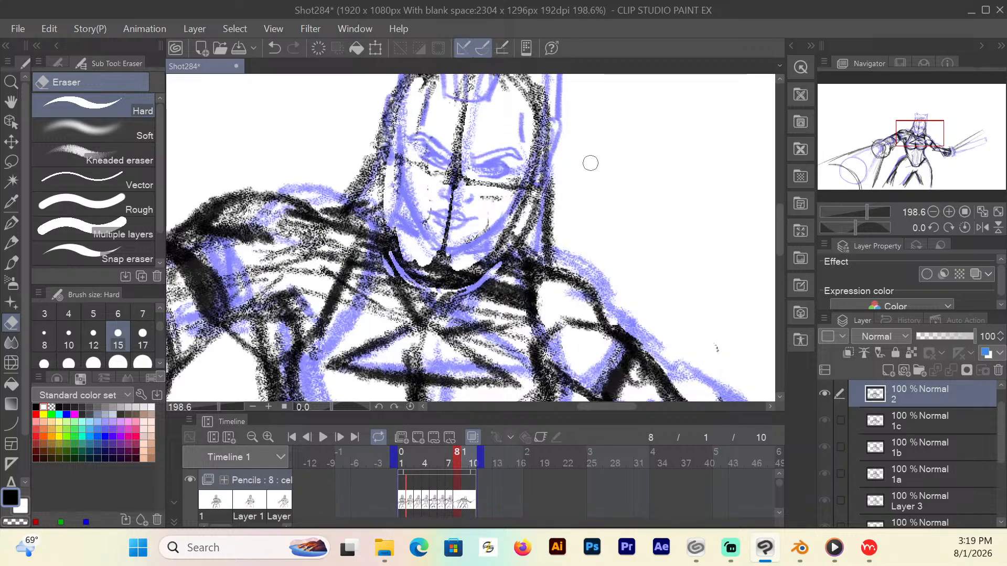
drag(777, 225, 778, 216)
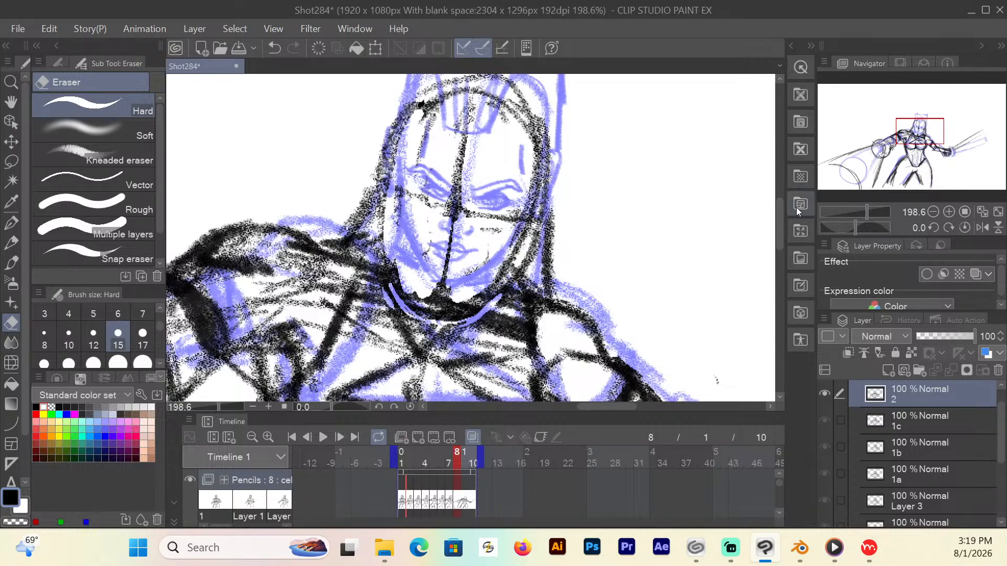
key(p)
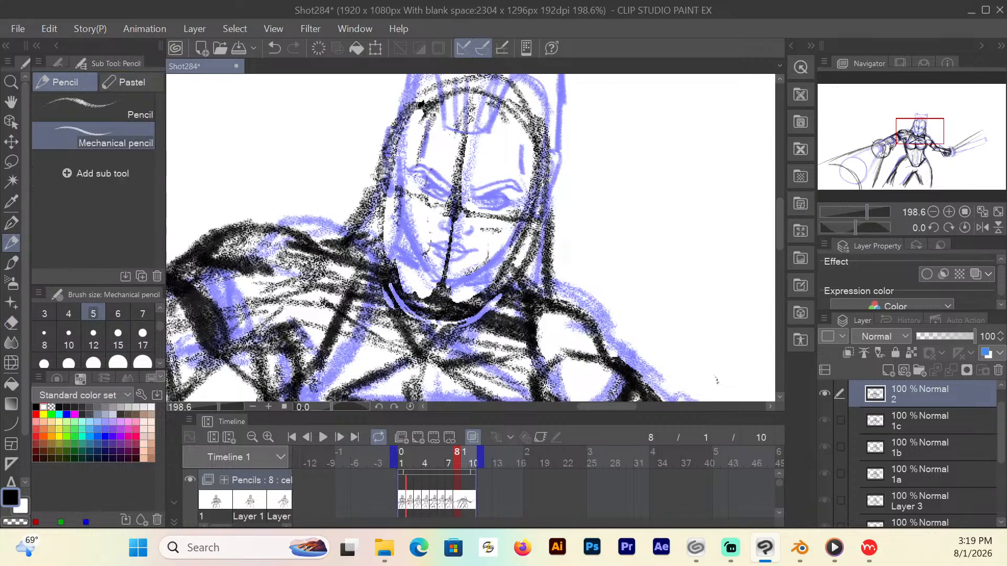
click(11, 323)
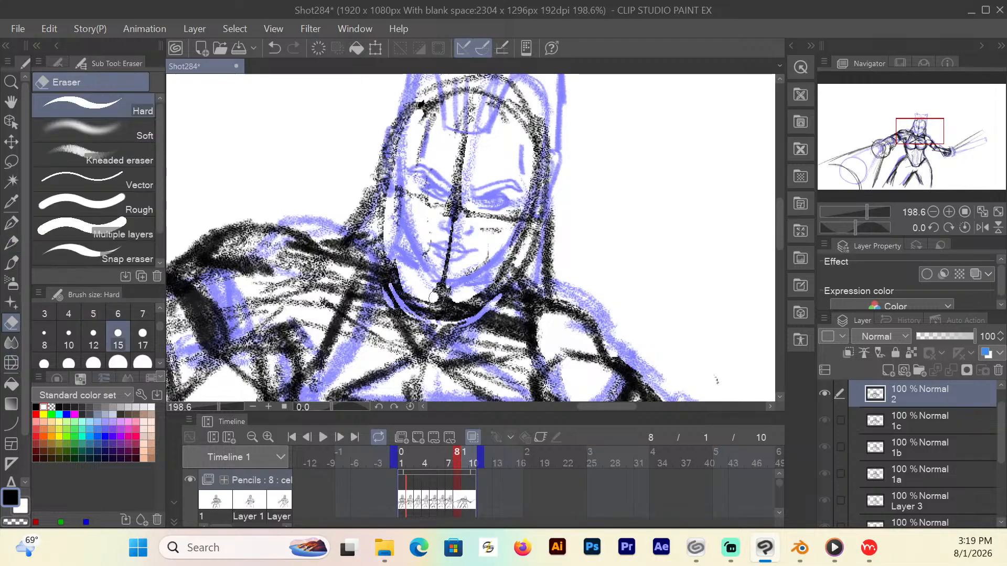
mouse_move(434, 298)
mouse_down()
mouse_move(465, 296)
mouse_move(428, 303)
mouse_up()
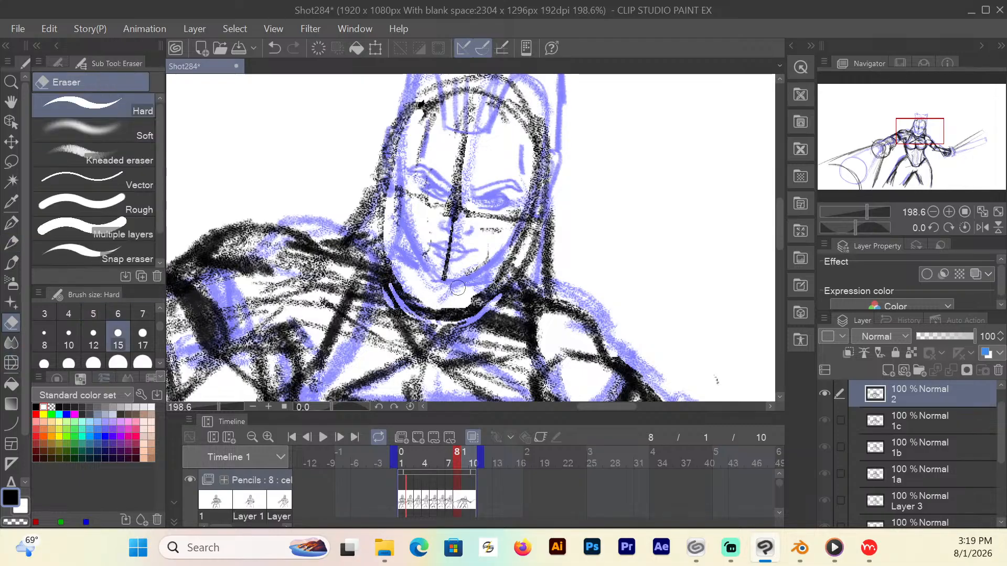
Draw a dark, clean jawline from both cheeks down to the chin with the Mechanical pencil at size 5.
click(12, 243)
mouse_move(529, 217)
mouse_down()
mouse_move(506, 272)
mouse_move(449, 303)
mouse_move(430, 304)
mouse_move(382, 242)
mouse_move(425, 299)
mouse_move(445, 300)
mouse_move(390, 275)
mouse_move(421, 310)
mouse_move(461, 305)
mouse_move(496, 285)
mouse_up()
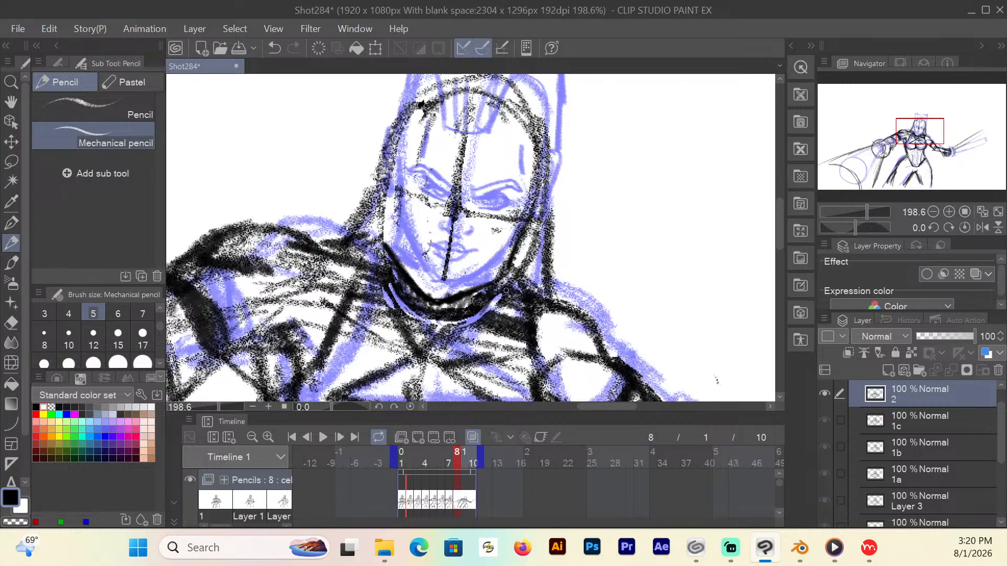
drag(394, 254, 387, 181)
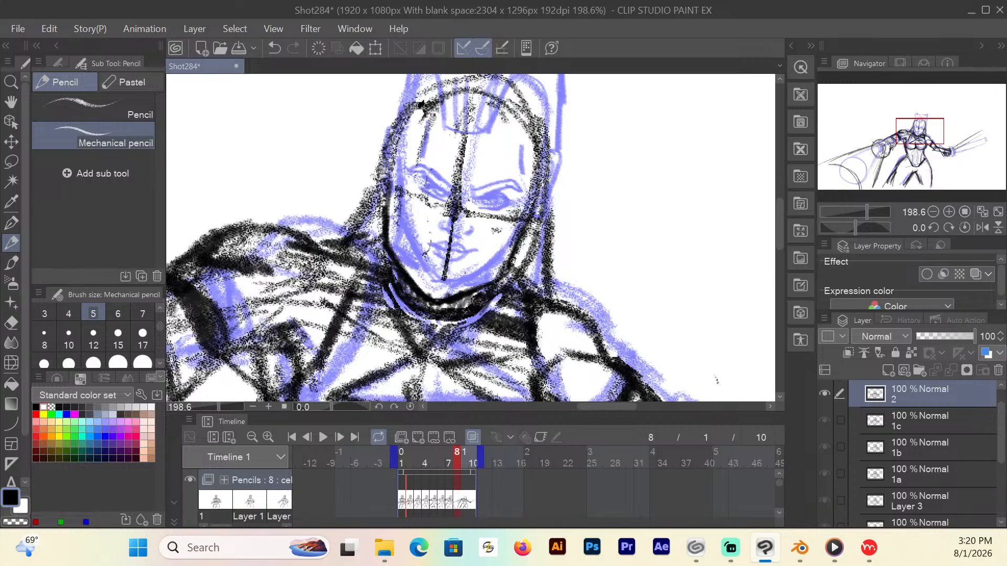
mouse_move(512, 261)
mouse_down()
mouse_move(470, 289)
mouse_move(507, 270)
mouse_move(526, 230)
mouse_up()
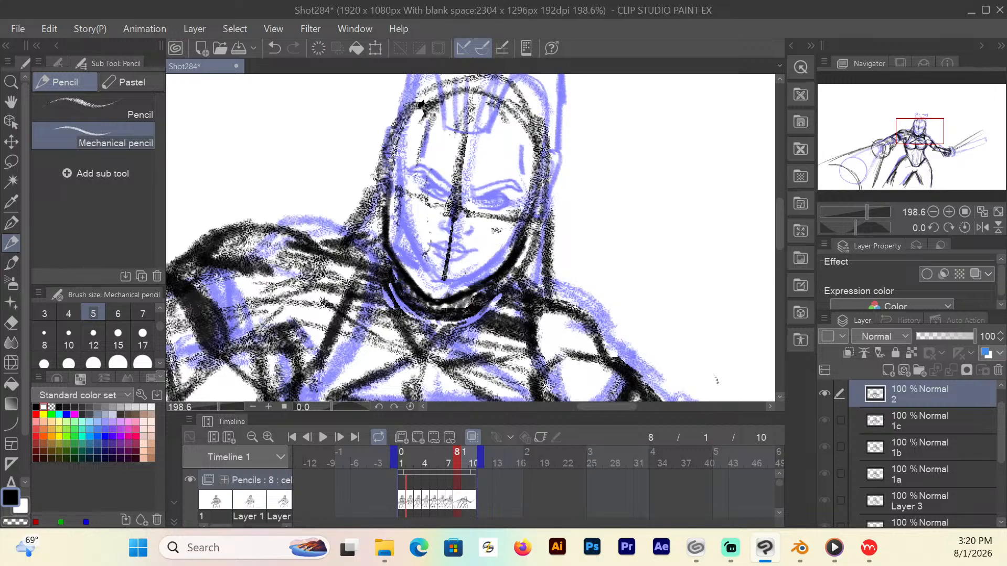
Draw both ears at the sides of the head and darken the outlines next to them.
mouse_move(548, 177)
mouse_down()
mouse_move(548, 221)
mouse_move(529, 251)
mouse_up()
mouse_move(388, 148)
mouse_down()
mouse_move(373, 186)
mouse_move(376, 218)
mouse_move(374, 207)
mouse_move(387, 211)
mouse_up()
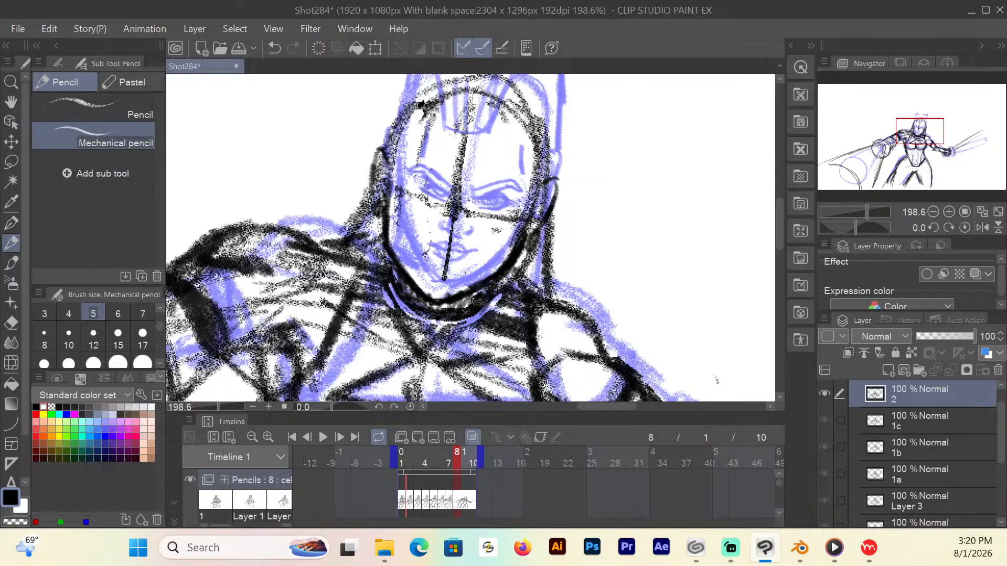
drag(538, 149, 539, 181)
scroll(777, 233, up, 2)
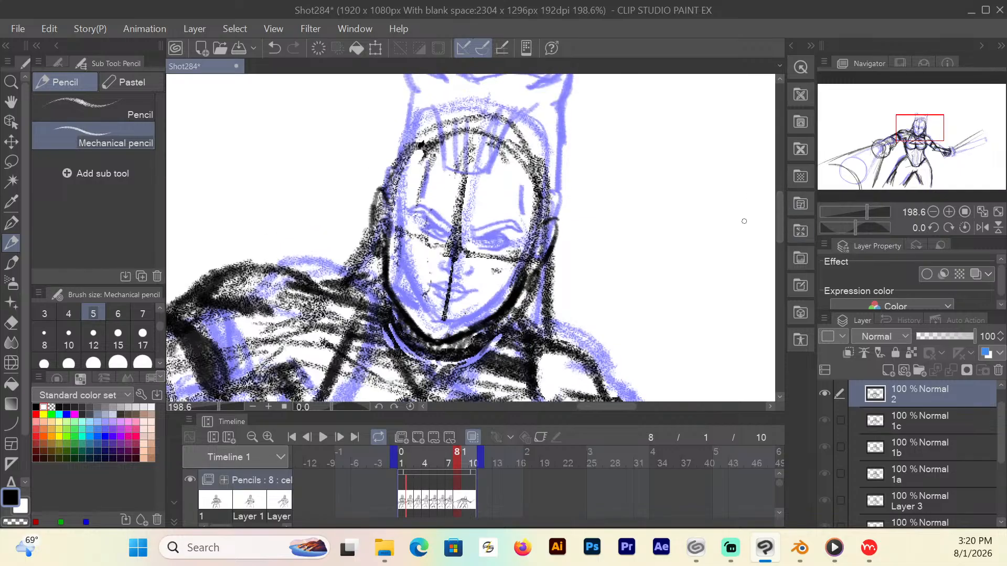
drag(552, 232, 537, 260)
drag(379, 198, 378, 215)
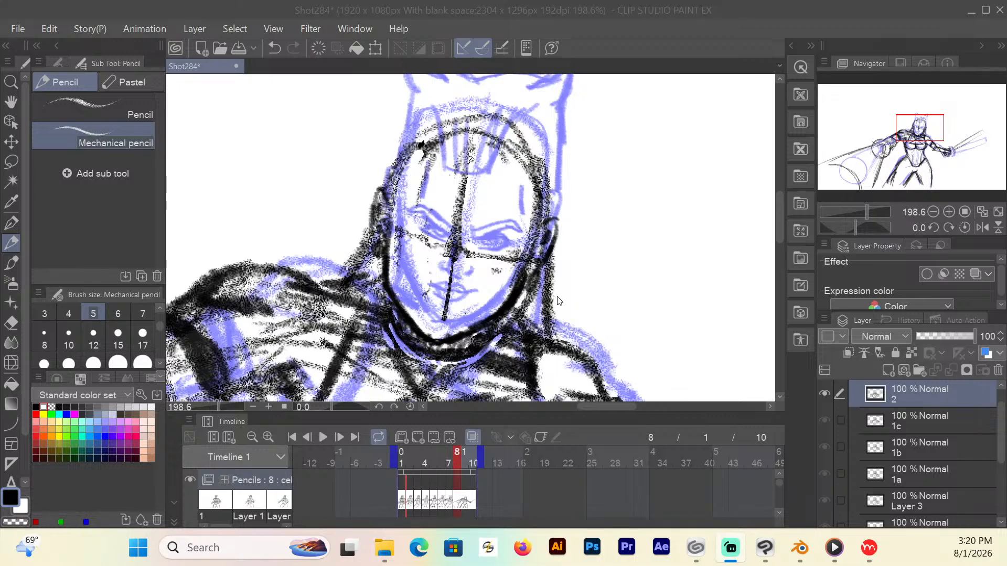
Pencil in the facial features: angry eyebrows, eyes with pupils, nose and mouth.
click(11, 243)
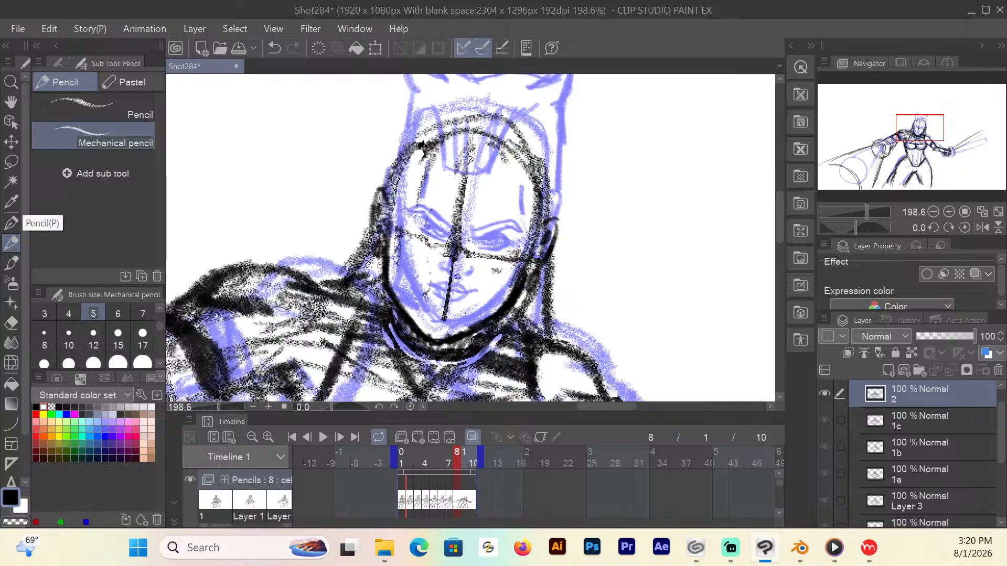
mouse_move(448, 236)
mouse_down()
mouse_move(441, 287)
mouse_move(459, 291)
mouse_move(437, 281)
mouse_move(467, 289)
mouse_move(466, 279)
mouse_move(436, 280)
mouse_move(444, 282)
mouse_move(432, 301)
mouse_move(476, 304)
mouse_move(441, 293)
mouse_move(467, 309)
mouse_move(447, 318)
mouse_move(427, 301)
mouse_up()
mouse_move(473, 247)
mouse_down()
mouse_move(495, 249)
mouse_move(480, 263)
mouse_move(420, 232)
mouse_move(419, 247)
mouse_move(446, 245)
mouse_move(397, 221)
mouse_move(493, 249)
mouse_move(513, 235)
mouse_move(519, 249)
mouse_move(484, 252)
mouse_up()
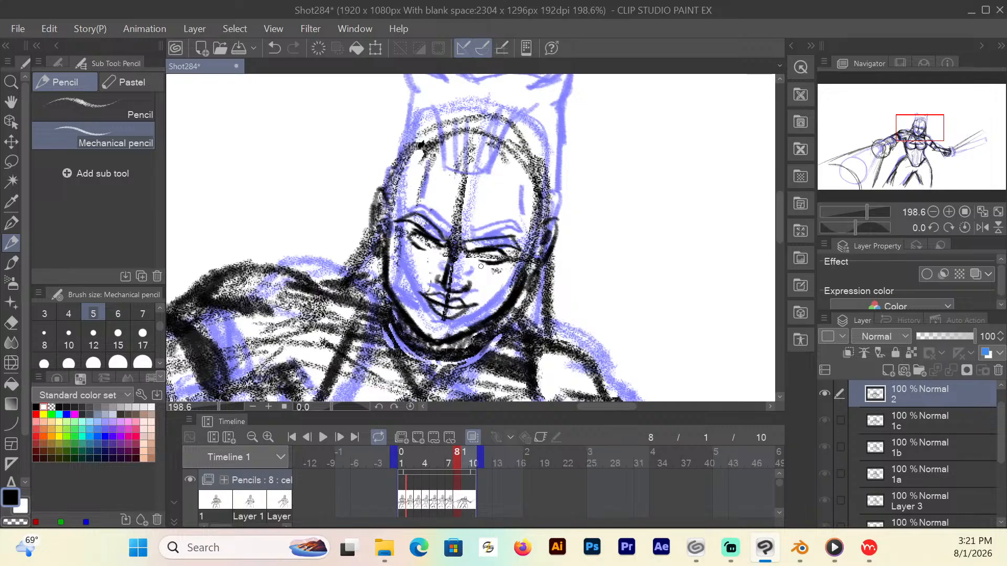
drag(485, 261, 493, 261)
drag(417, 245, 480, 260)
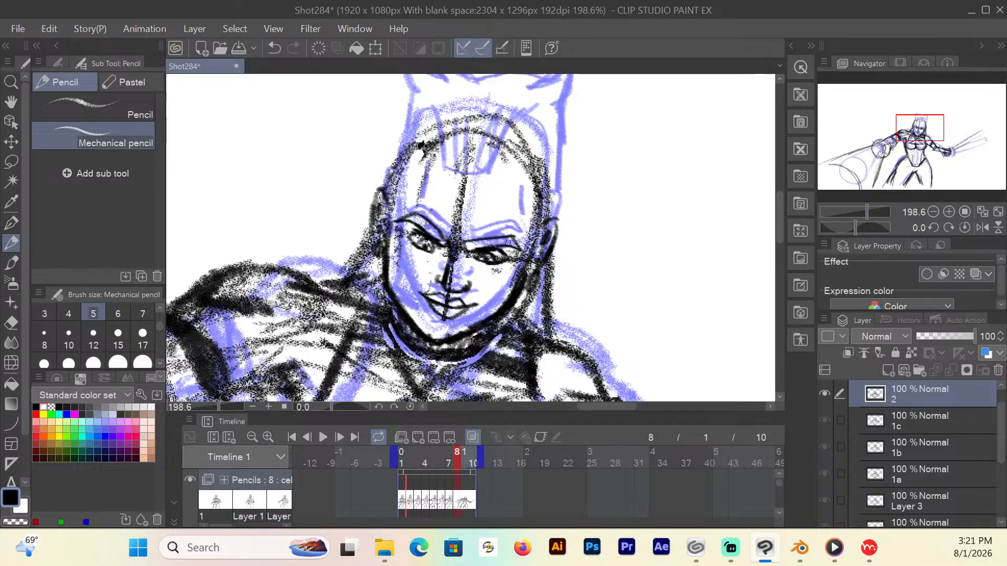
Draw the temple lines and the rounded hairline on the forehead, with hair strands fanning upward from it.
drag(519, 205, 516, 221)
mouse_move(403, 210)
mouse_down()
mouse_move(406, 166)
mouse_move(436, 135)
mouse_up()
mouse_move(445, 172)
mouse_down()
mouse_move(465, 181)
mouse_move(490, 173)
mouse_move(527, 135)
mouse_move(427, 131)
mouse_move(446, 173)
mouse_move(480, 147)
mouse_move(489, 118)
mouse_up()
mouse_move(489, 119)
mouse_down()
mouse_move(475, 179)
mouse_move(505, 133)
mouse_up()
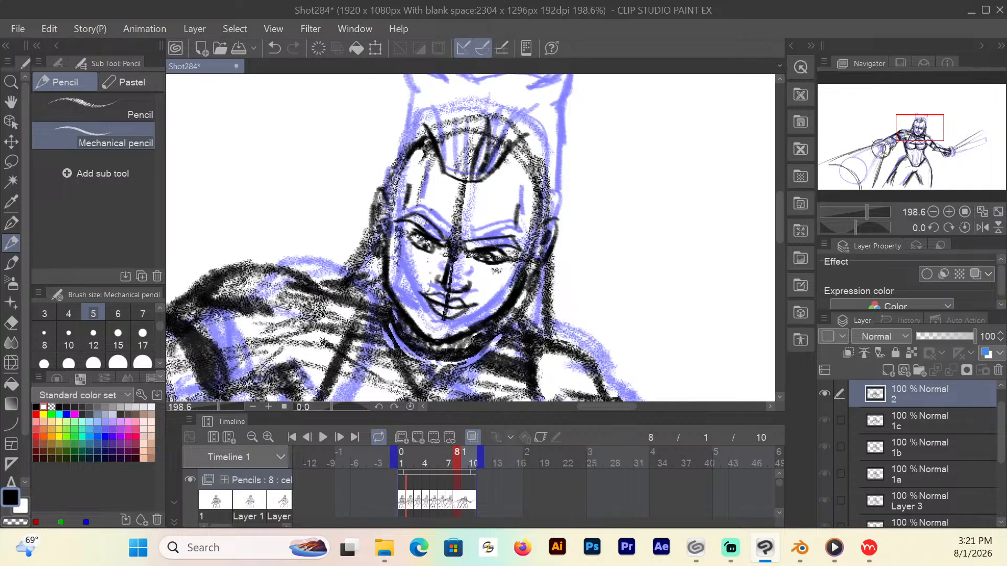
mouse_move(464, 177)
mouse_down()
mouse_move(459, 127)
mouse_move(445, 139)
mouse_up()
drag(518, 145, 539, 125)
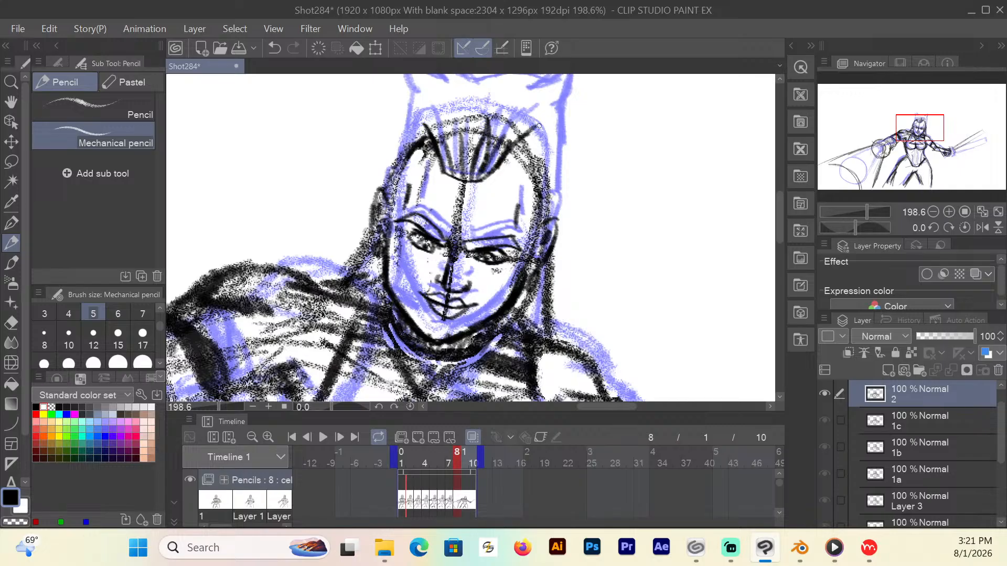
Outline the top of the hair with pointed tufts and run its sides down to the ears.
drag(780, 237, 778, 215)
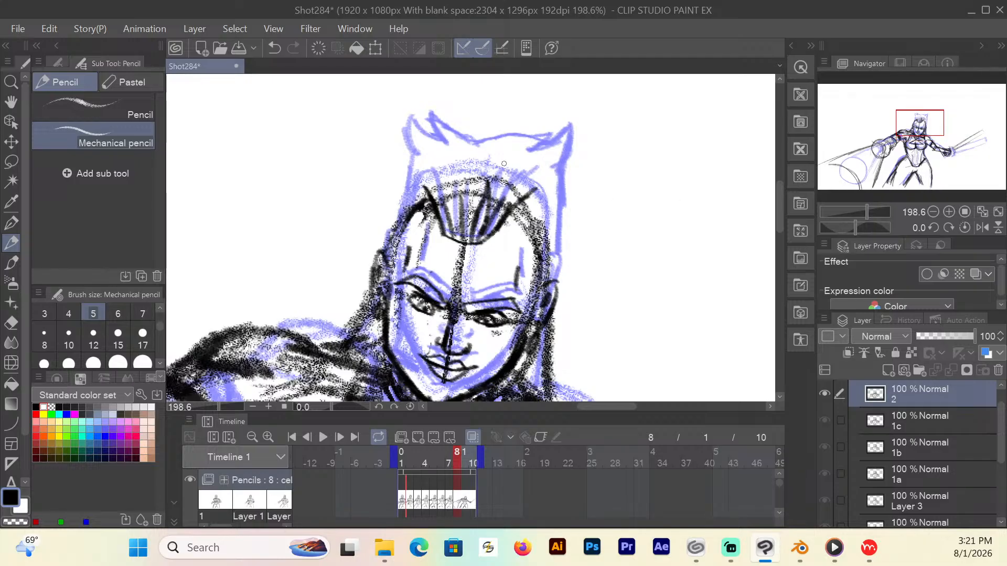
mouse_move(488, 161)
mouse_down()
mouse_move(543, 156)
mouse_move(523, 162)
mouse_move(552, 173)
mouse_move(574, 206)
mouse_move(557, 216)
mouse_move(549, 282)
mouse_up()
mouse_move(480, 149)
mouse_down()
mouse_move(442, 137)
mouse_move(420, 153)
mouse_move(399, 144)
mouse_move(413, 169)
mouse_move(400, 242)
mouse_up()
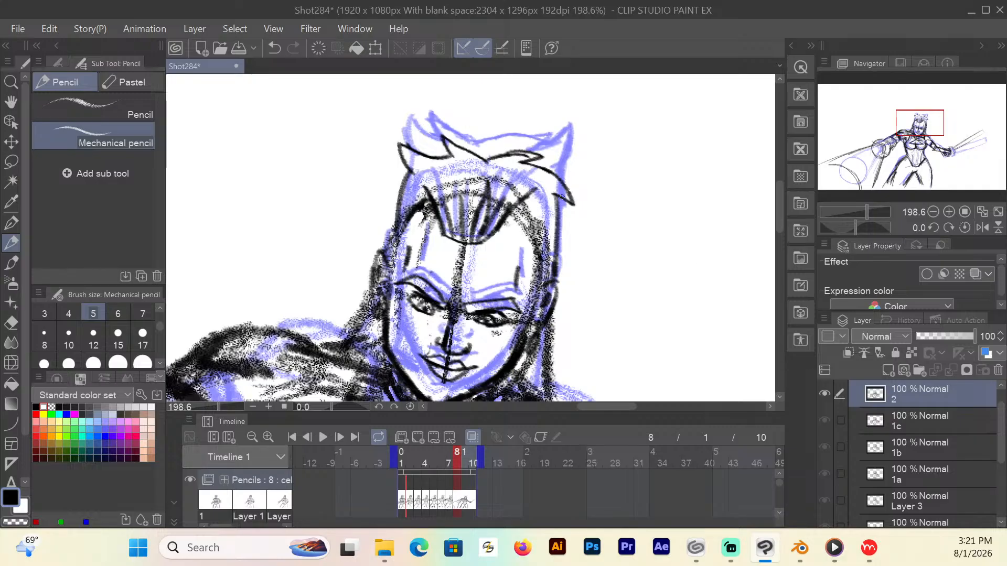
Erase the outer tips of the hair tufts, redraw them and reinforce the hair's side outline.
click(11, 323)
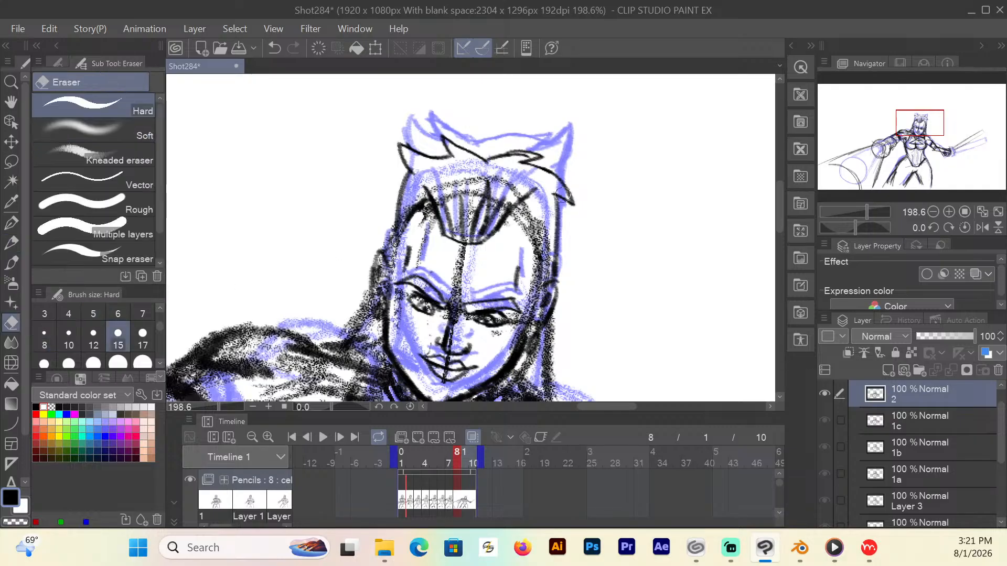
drag(562, 195, 575, 178)
mouse_move(433, 157)
mouse_down()
mouse_move(398, 152)
mouse_move(404, 164)
mouse_move(414, 144)
mouse_move(437, 157)
mouse_move(402, 151)
mouse_up()
click(15, 241)
mouse_move(549, 173)
mouse_down()
mouse_move(574, 177)
mouse_move(556, 217)
mouse_up()
drag(535, 161, 548, 155)
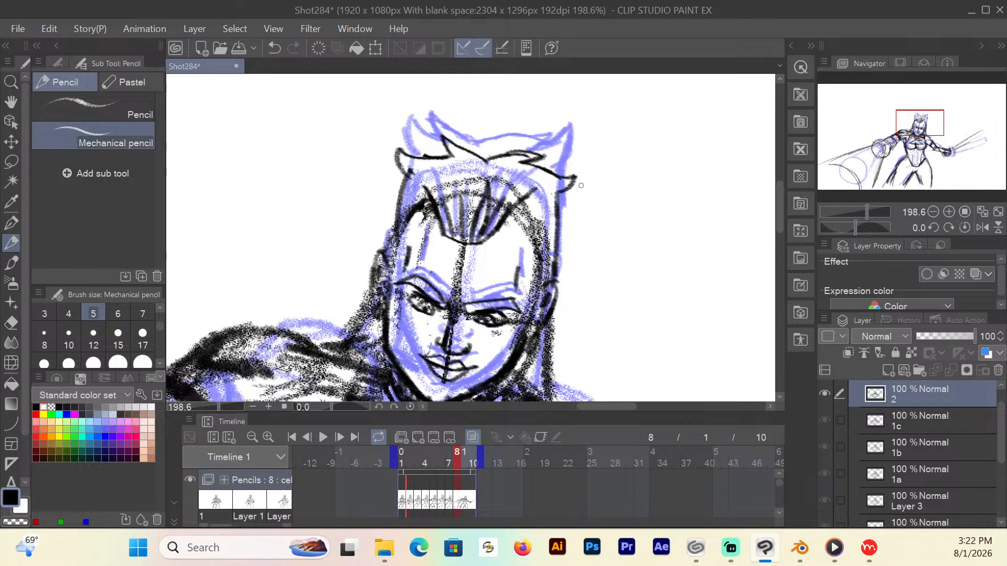
drag(557, 189, 549, 288)
Touch up the lower edge of the forehead hairline and the side of the jaw with dark pencil strokes.
scroll(779, 207, down, 1)
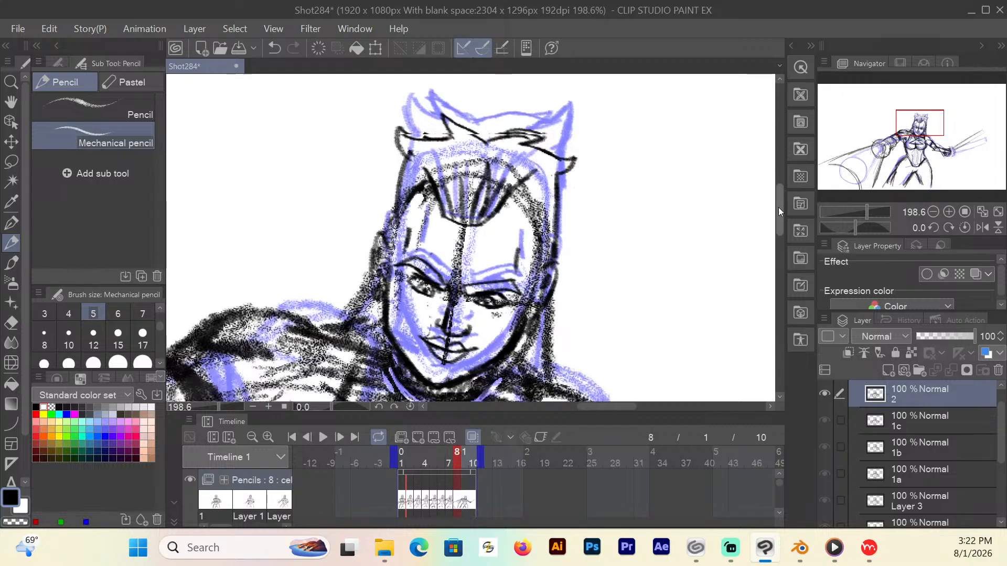
drag(777, 205, 777, 217)
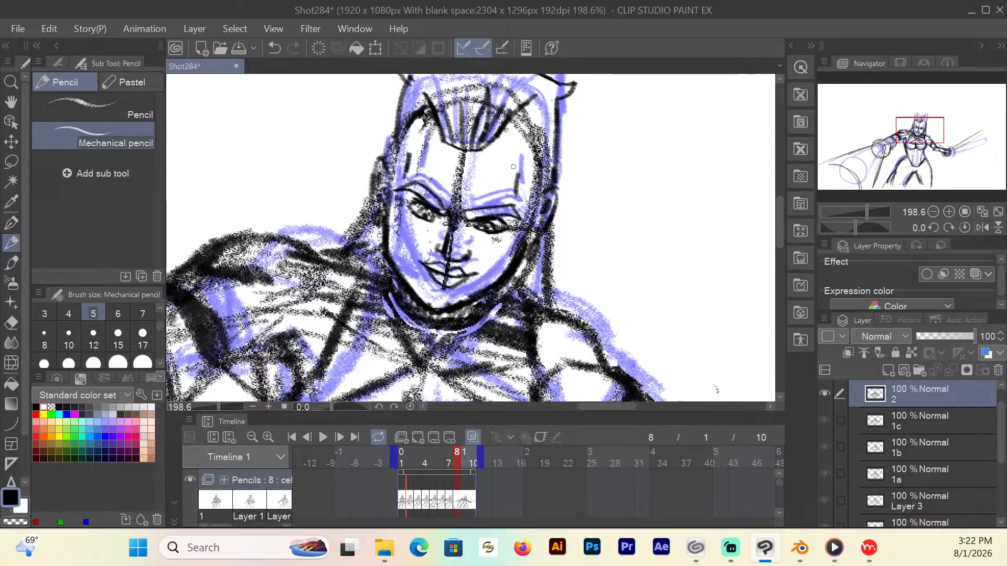
drag(494, 145, 465, 151)
drag(506, 278, 512, 259)
Darken the costume lines on the chest, tracing the neckline V, the triangular emblem and the strap beside the shoulder.
drag(778, 199, 773, 237)
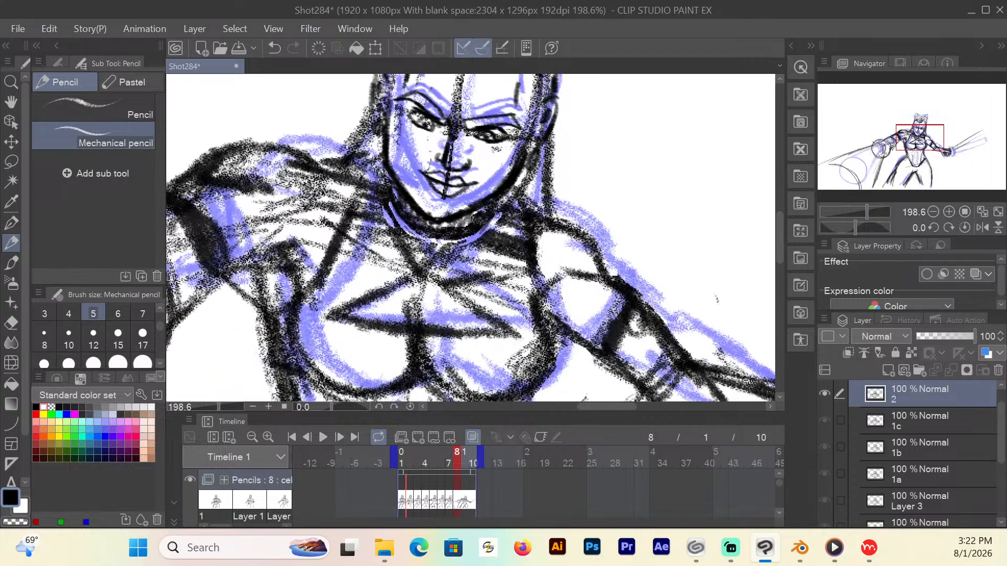
mouse_move(510, 207)
mouse_down()
mouse_move(435, 270)
mouse_move(511, 336)
mouse_up()
drag(510, 332, 329, 316)
mouse_move(416, 329)
mouse_down()
mouse_move(406, 301)
mouse_move(416, 324)
mouse_up()
drag(418, 275, 396, 283)
drag(356, 181, 300, 290)
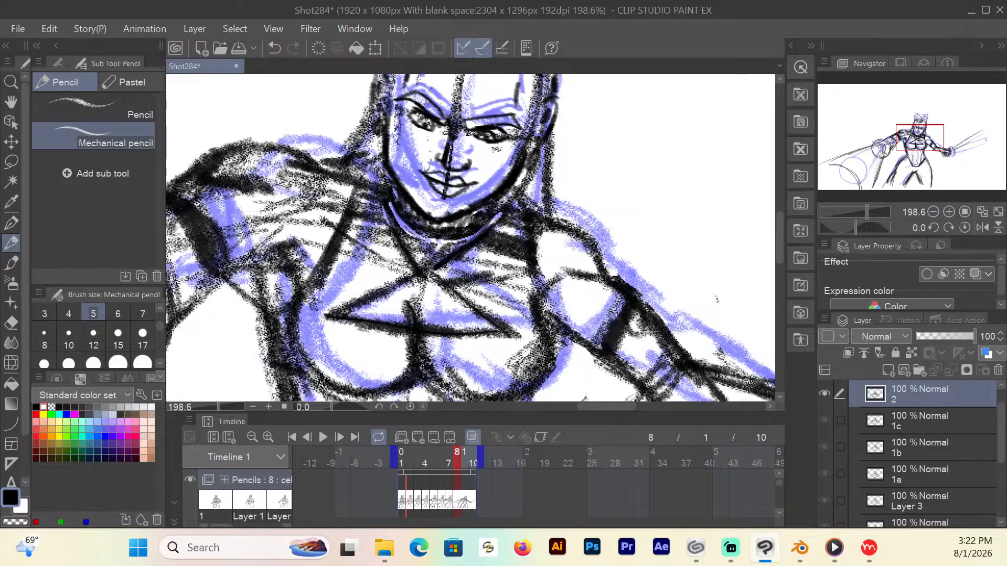
Turn off onion skin and save the animation file with frame 1 showing.
key(ctrl+0)
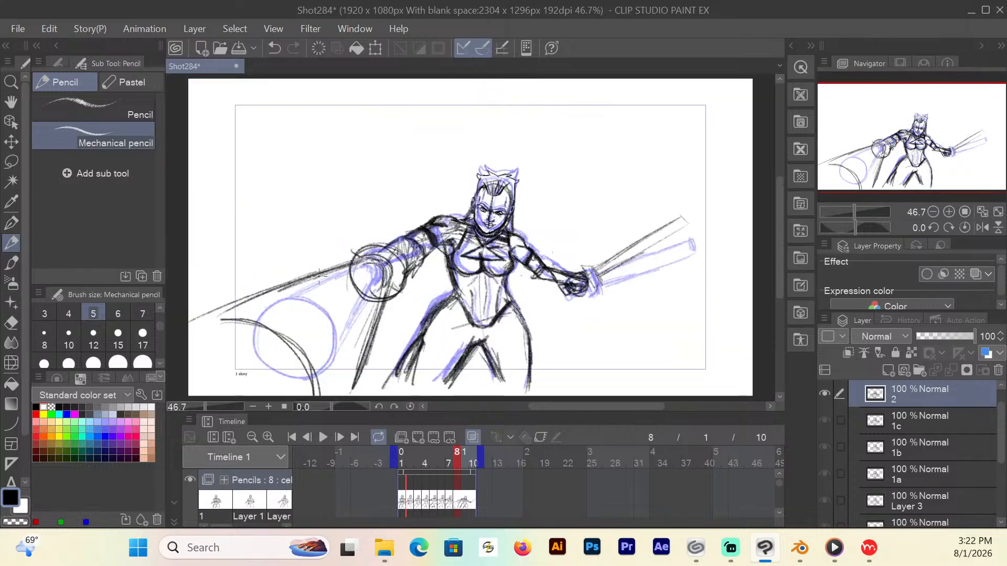
click(472, 438)
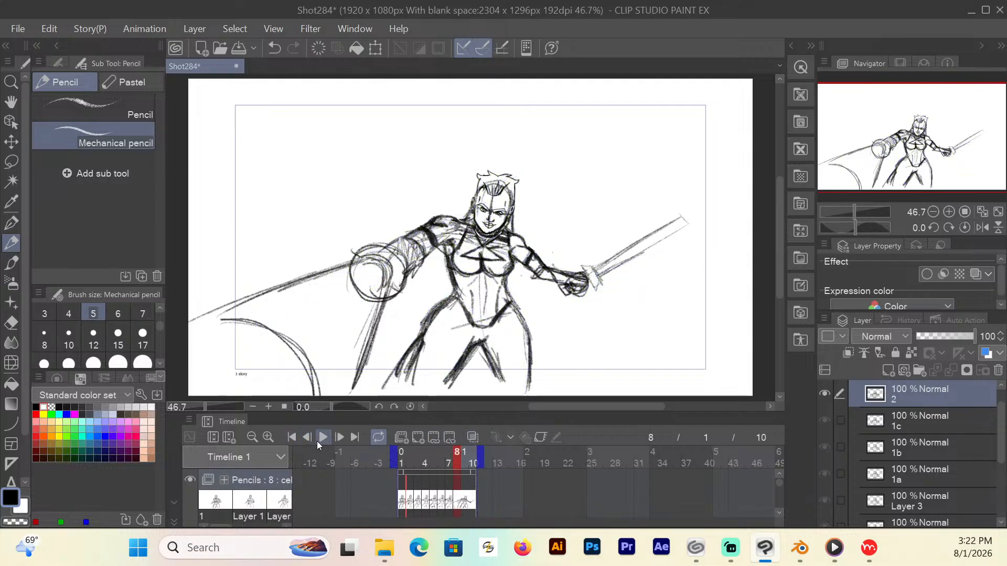
click(292, 438)
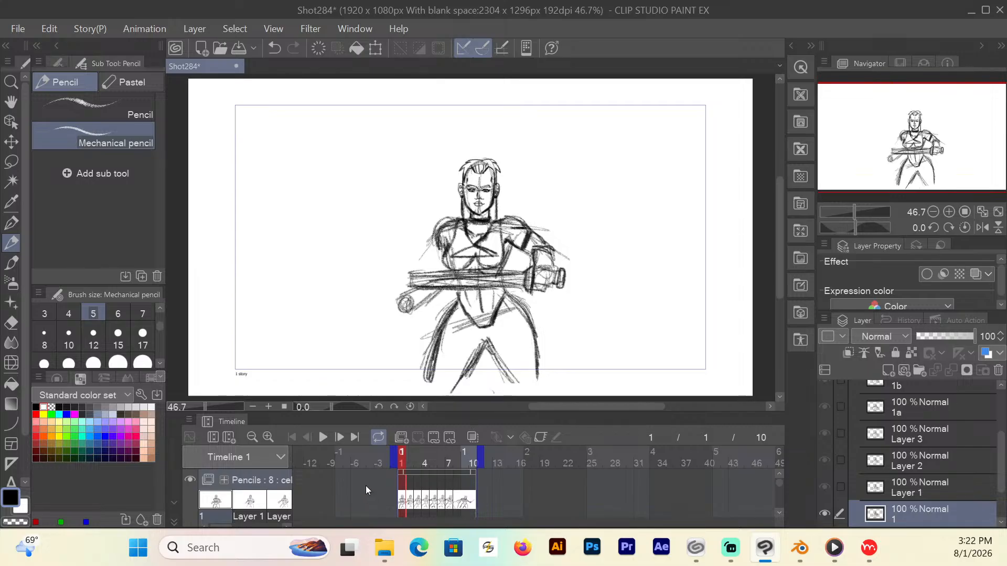
key(ctrl+s)
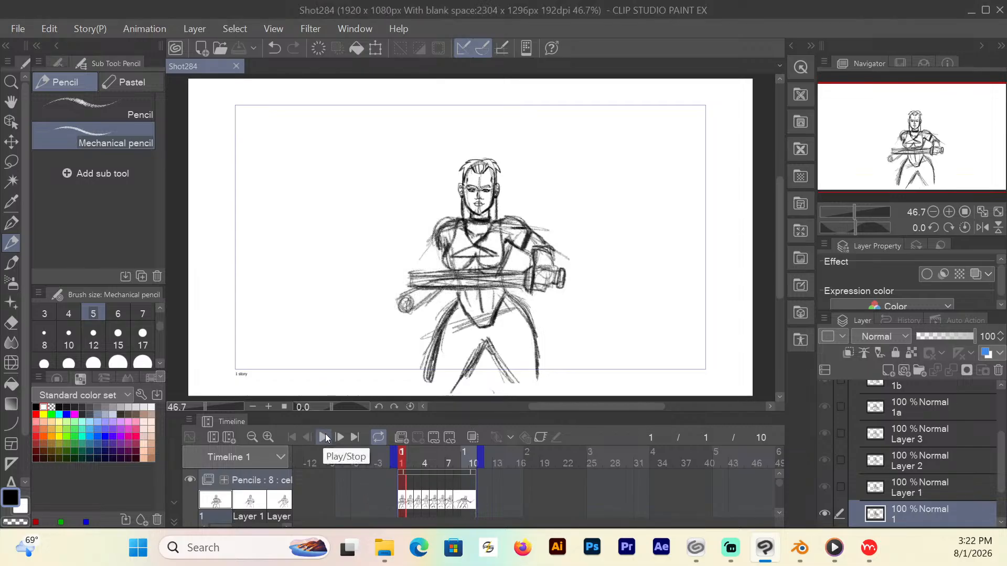
Play back the pencil animation to check the motion, stop it and return to frame 1.
click(324, 438)
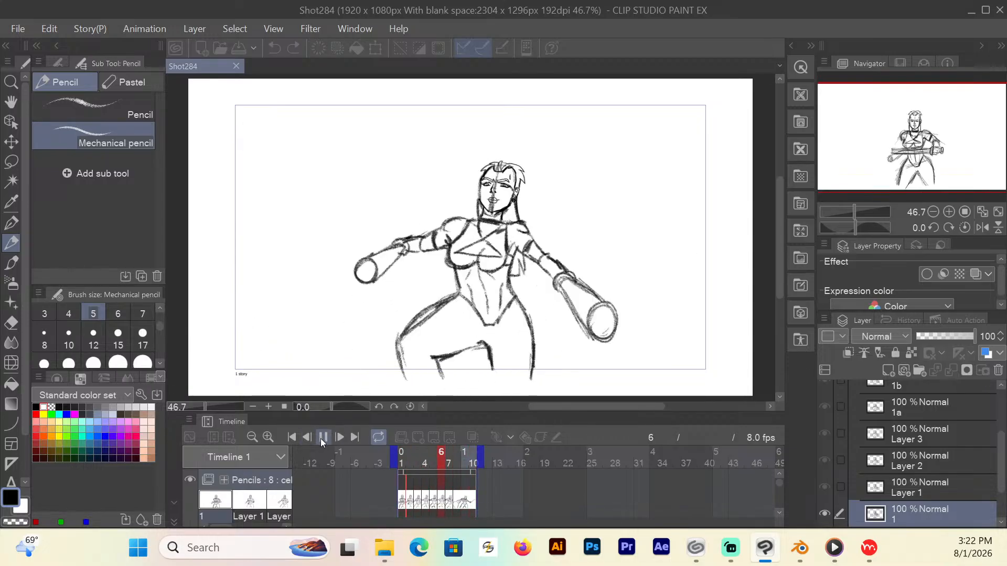
click(321, 438)
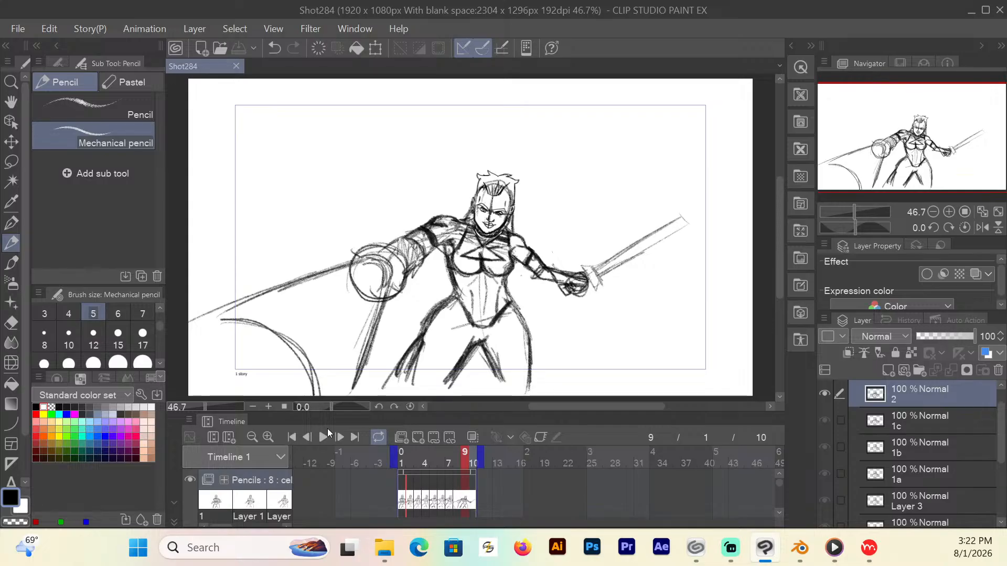
click(403, 461)
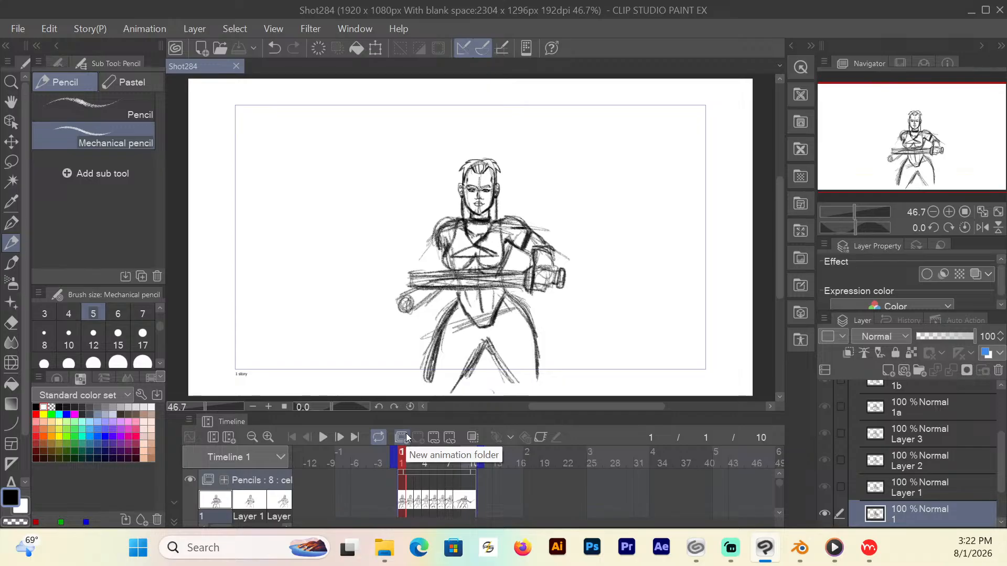
click(865, 546)
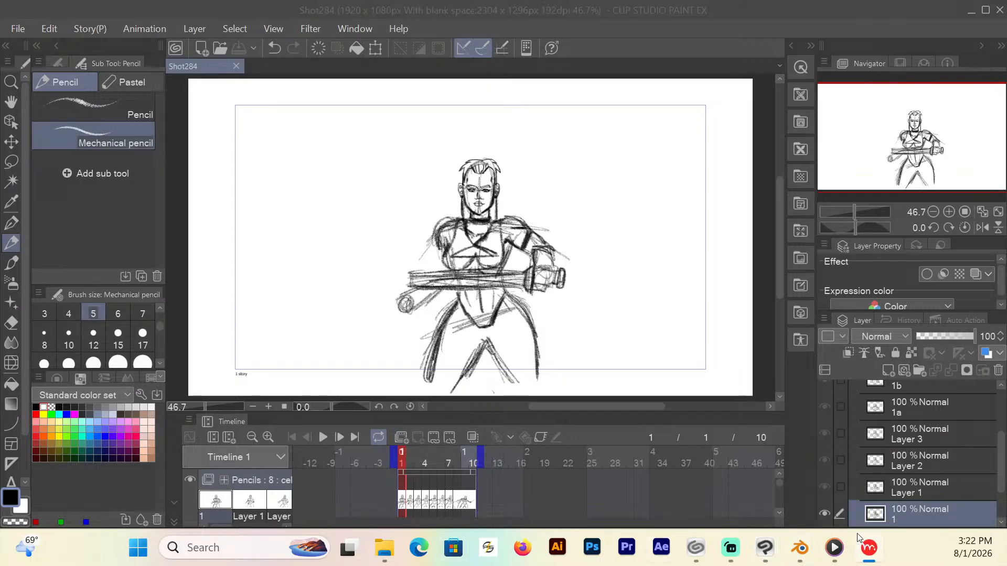
Outline the horizontal sword's blade and its flared guard on frame 1 with straight lines at brush size 7.
click(11, 83)
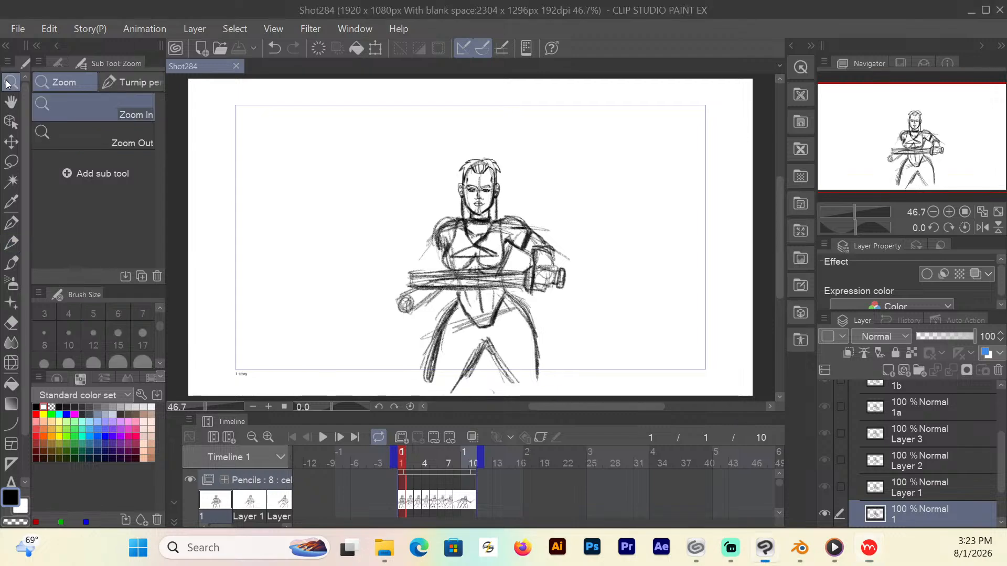
drag(513, 290, 540, 276)
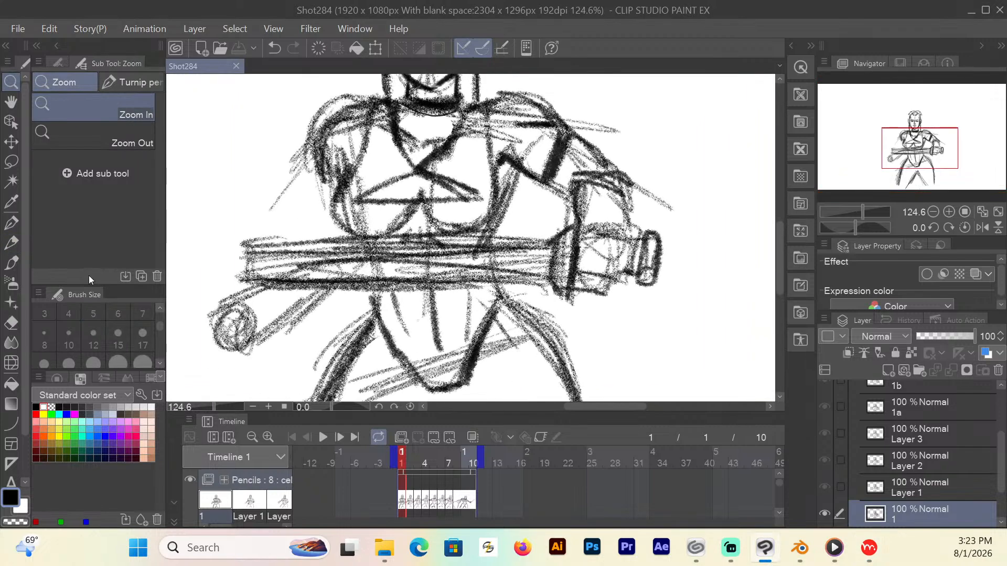
click(11, 424)
click(142, 315)
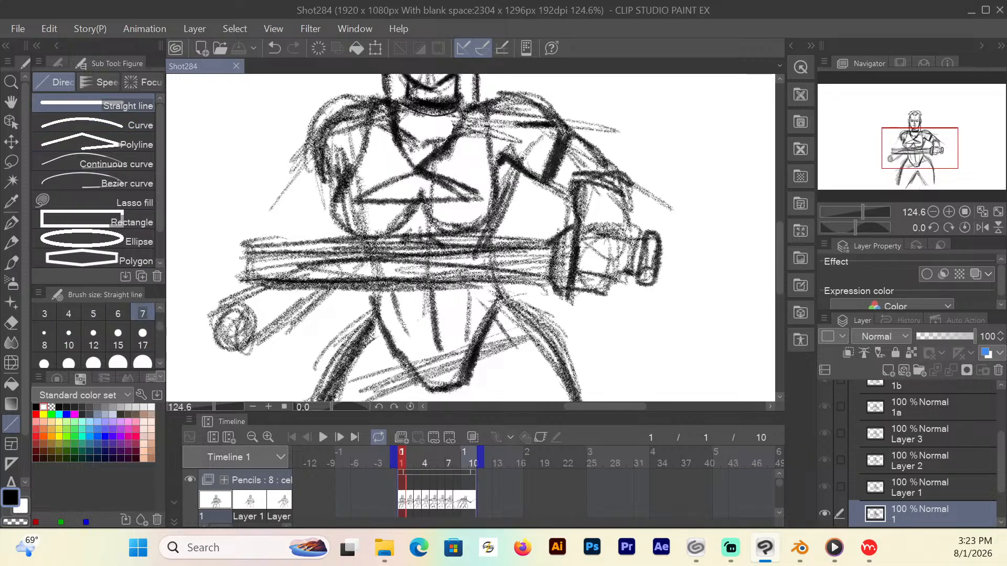
drag(553, 243, 248, 239)
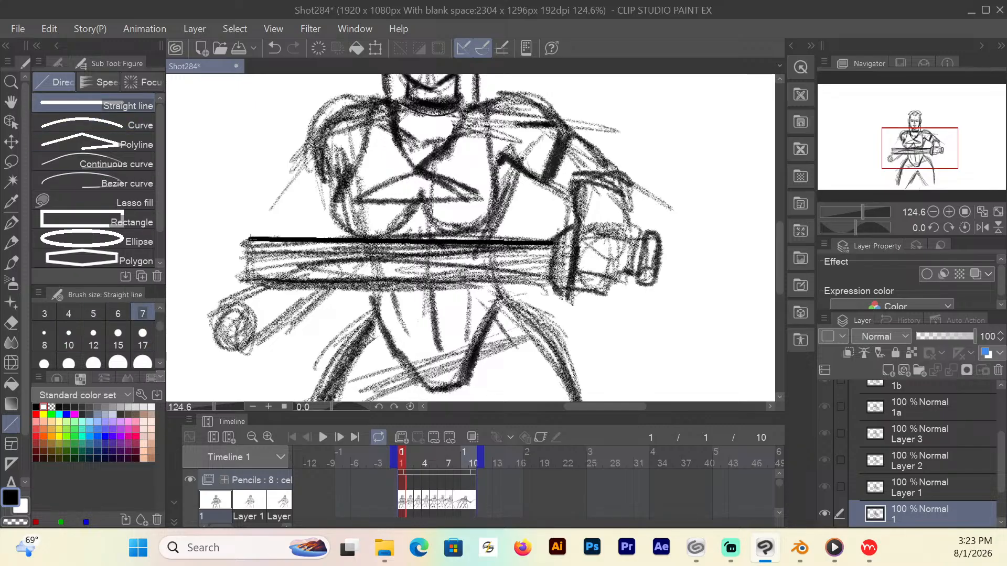
drag(551, 275, 247, 273)
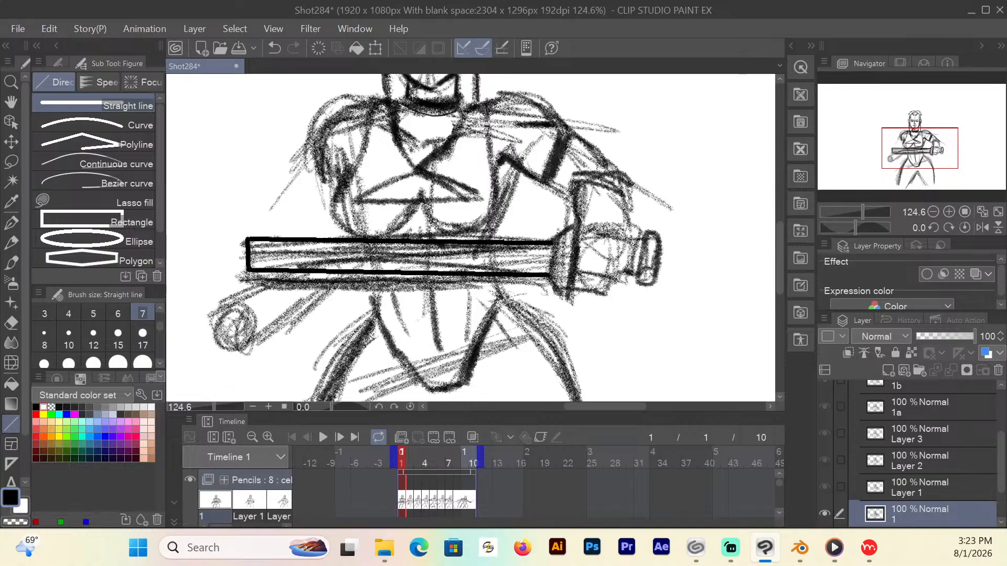
drag(550, 275, 552, 242)
drag(551, 229, 550, 287)
mouse_move(550, 229)
mouse_down()
mouse_move(577, 224)
mouse_move(572, 295)
mouse_move(549, 284)
mouse_up()
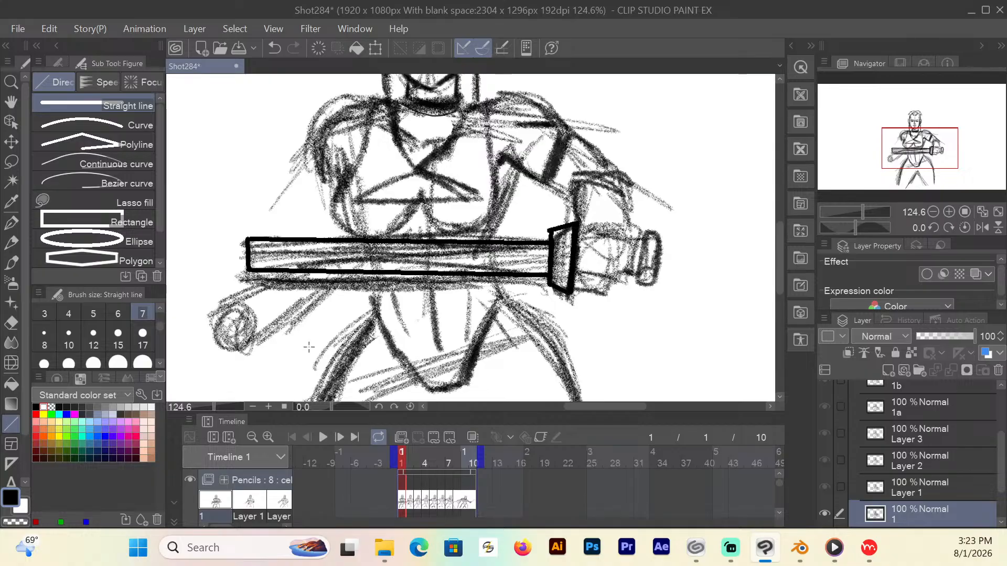
Erase the rough sketch lines inside the horizontal sword's blade and guard with the Hard eraser.
click(12, 326)
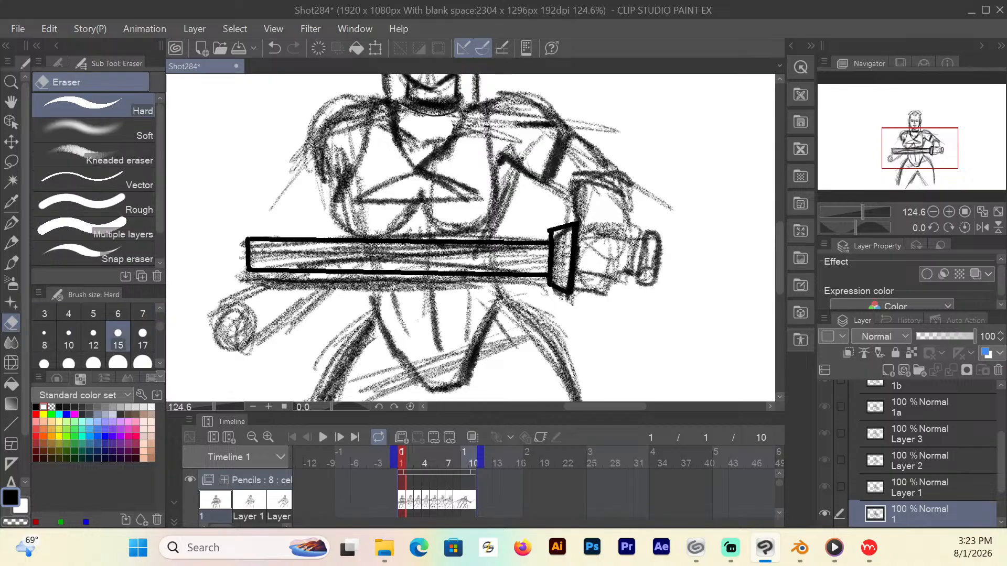
mouse_move(259, 252)
mouse_down()
mouse_move(477, 259)
mouse_move(529, 248)
mouse_move(458, 260)
mouse_move(478, 264)
mouse_move(456, 269)
mouse_move(270, 260)
mouse_move(262, 251)
mouse_move(548, 252)
mouse_move(537, 268)
mouse_move(425, 266)
mouse_up()
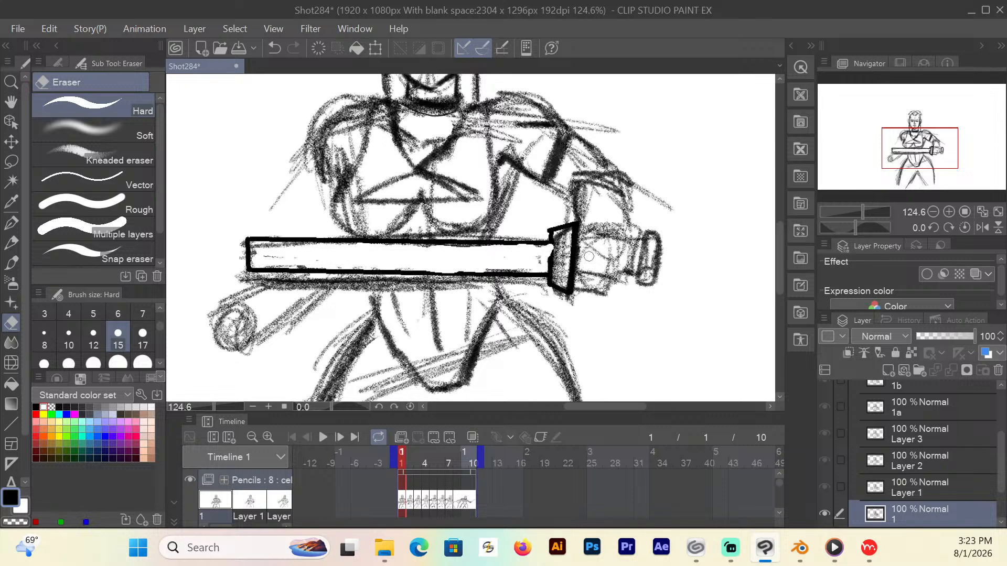
mouse_move(560, 244)
mouse_down()
mouse_move(558, 267)
mouse_move(564, 236)
mouse_move(563, 279)
mouse_move(575, 259)
mouse_up()
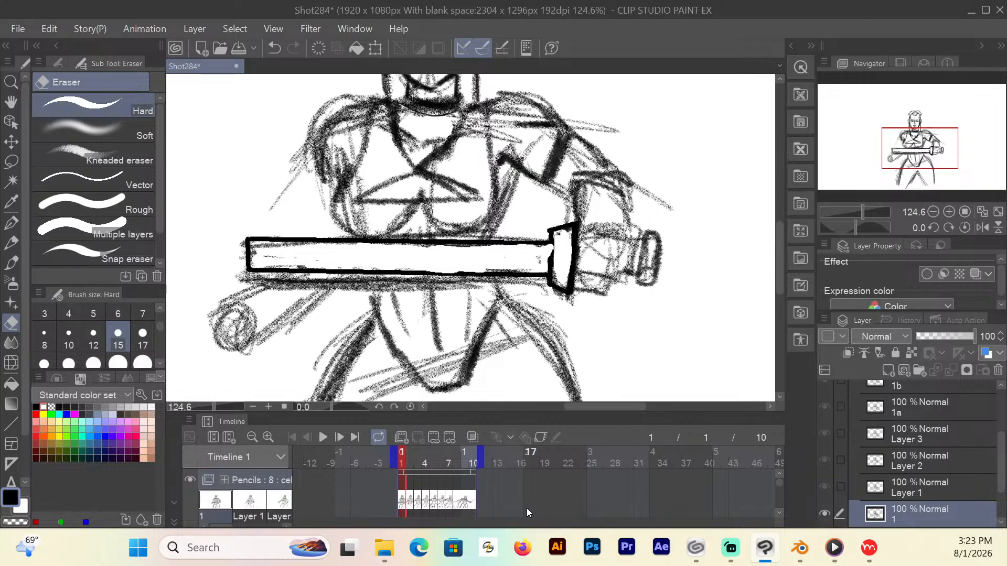
Draw the angular panel lines and jagged inner markings along the horizontal blade with the G-pen.
click(17, 227)
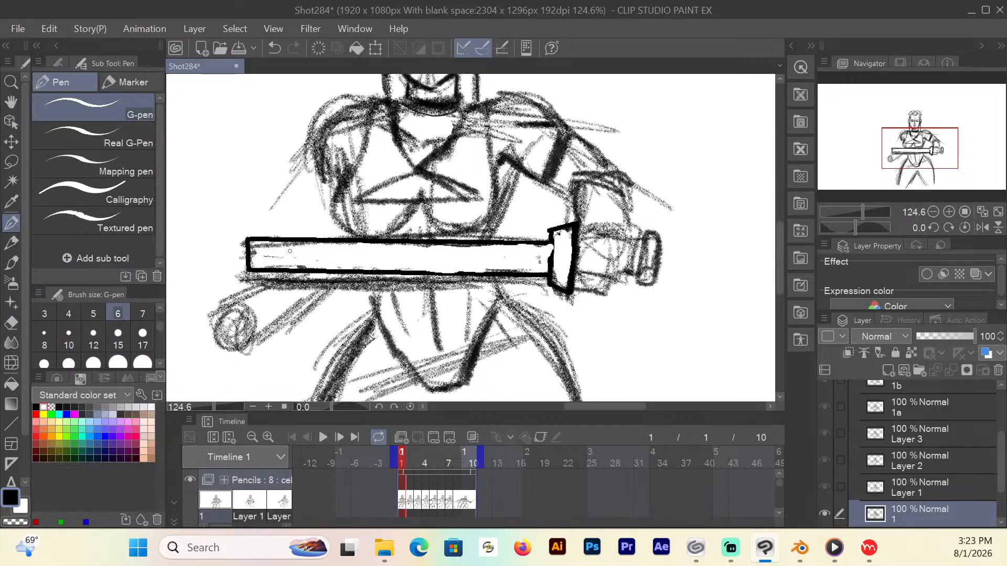
drag(288, 241, 289, 252)
drag(290, 254, 346, 271)
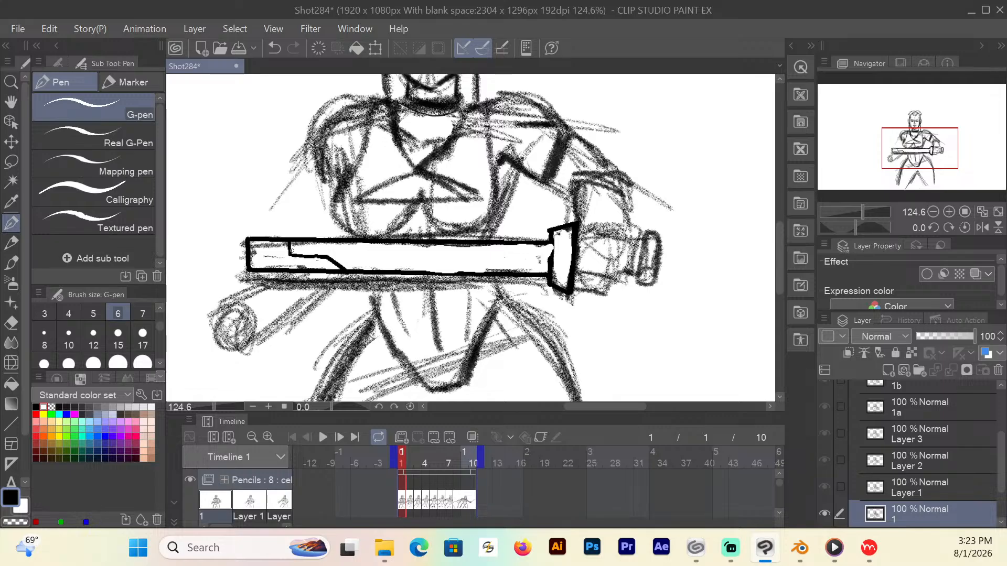
mouse_move(292, 251)
mouse_down()
mouse_move(291, 241)
mouse_move(351, 245)
mouse_move(429, 259)
mouse_move(464, 245)
mouse_up()
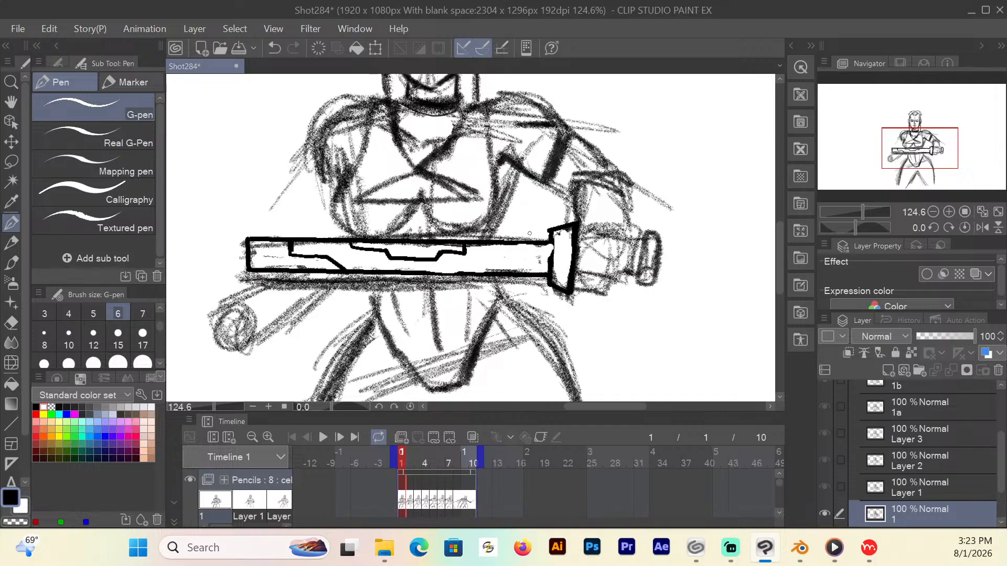
drag(539, 240, 509, 246)
mouse_move(501, 243)
mouse_down()
mouse_move(460, 262)
mouse_move(478, 272)
mouse_move(505, 247)
mouse_move(549, 240)
mouse_move(550, 261)
mouse_up()
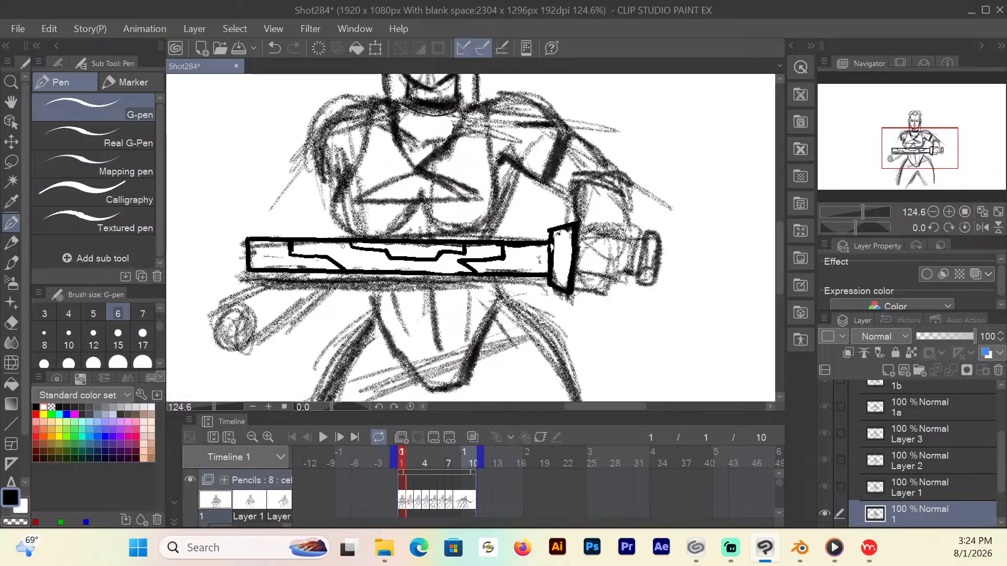
drag(291, 247, 352, 245)
mouse_move(466, 251)
mouse_down()
mouse_move(494, 248)
mouse_move(462, 269)
mouse_move(341, 265)
mouse_up()
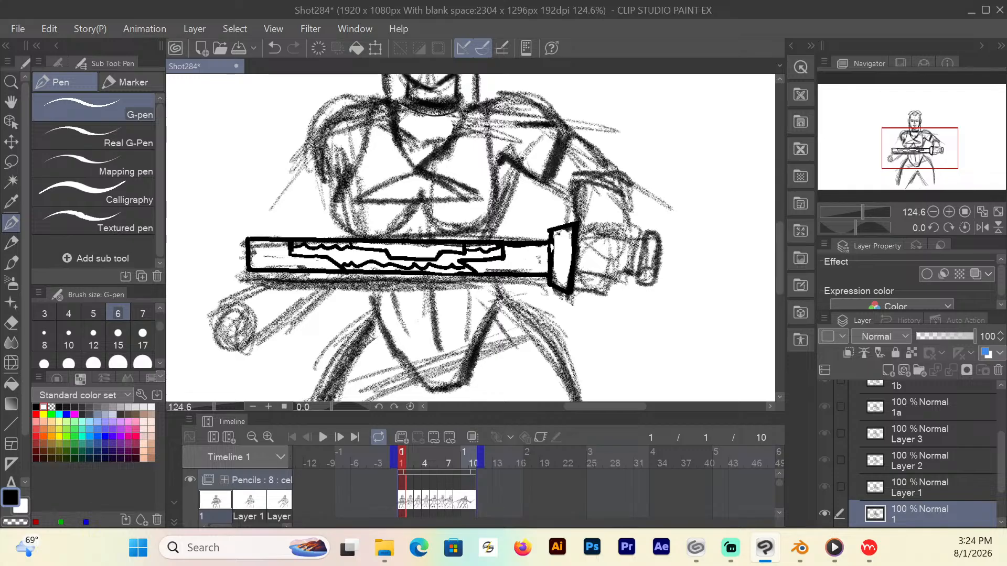
Ink the second sword's round tip, edges and blade marking, and outline the horizontal sword's pommel.
mouse_move(220, 301)
mouse_down()
mouse_move(247, 306)
mouse_move(259, 329)
mouse_move(232, 356)
mouse_move(211, 338)
mouse_move(209, 313)
mouse_move(274, 273)
mouse_up()
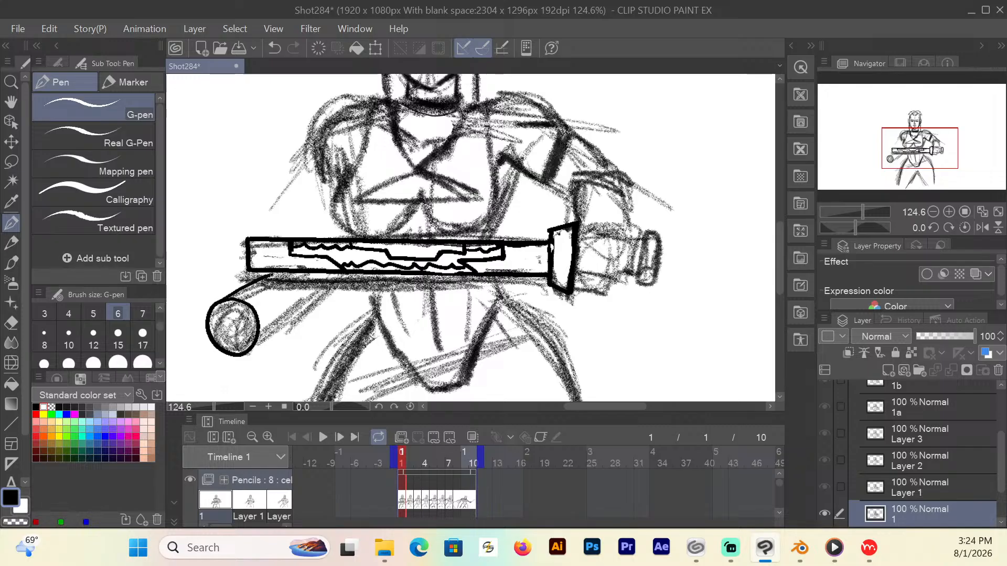
mouse_move(226, 295)
mouse_down()
mouse_move(281, 278)
mouse_move(245, 287)
mouse_up()
mouse_move(256, 344)
mouse_down()
mouse_move(333, 274)
mouse_move(258, 342)
mouse_up()
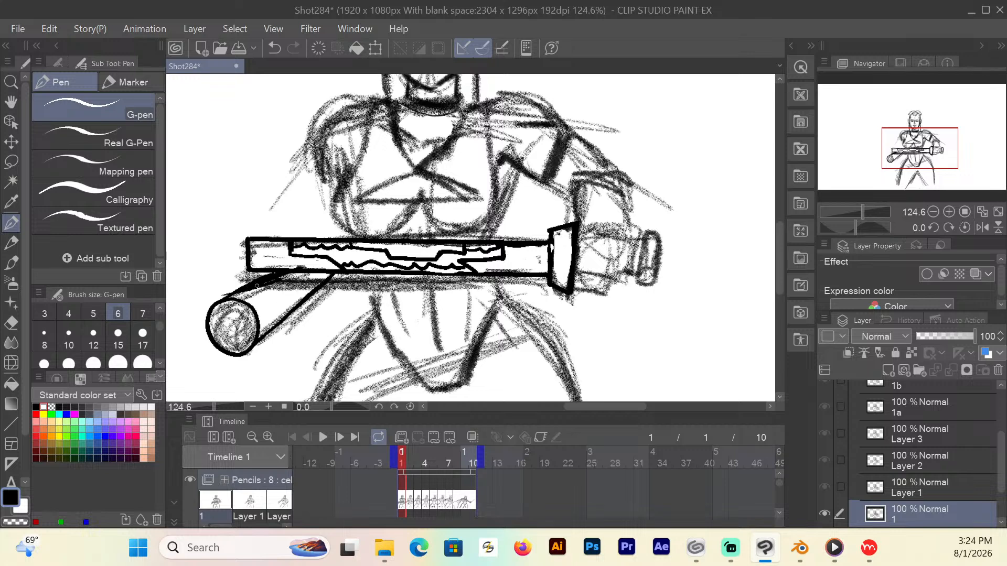
mouse_move(263, 285)
mouse_down()
mouse_move(292, 297)
mouse_move(289, 271)
mouse_move(315, 278)
mouse_move(293, 295)
mouse_move(328, 270)
mouse_move(312, 291)
mouse_up()
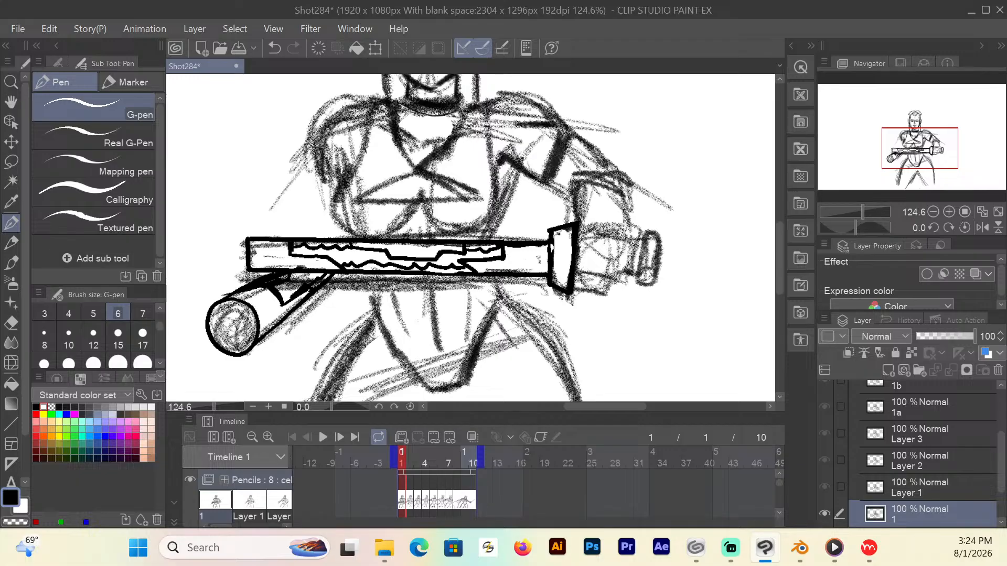
mouse_move(632, 239)
mouse_down()
mouse_move(641, 241)
mouse_move(632, 242)
mouse_move(638, 278)
mouse_move(651, 231)
mouse_move(650, 281)
mouse_move(639, 281)
mouse_up()
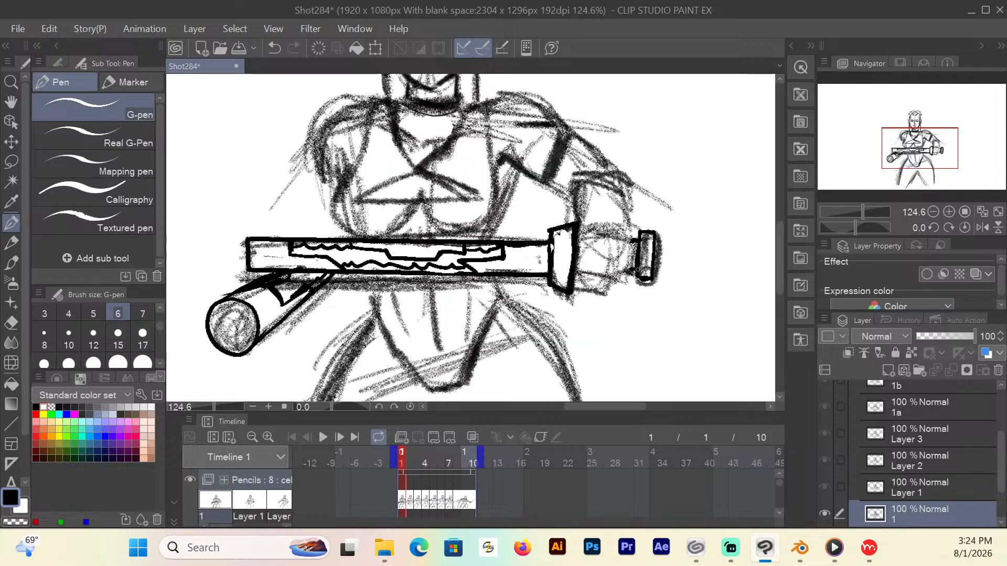
Go to frame 2, turn on onion skin and trace the long edges of both sword blades with straight lines.
click(410, 461)
click(472, 437)
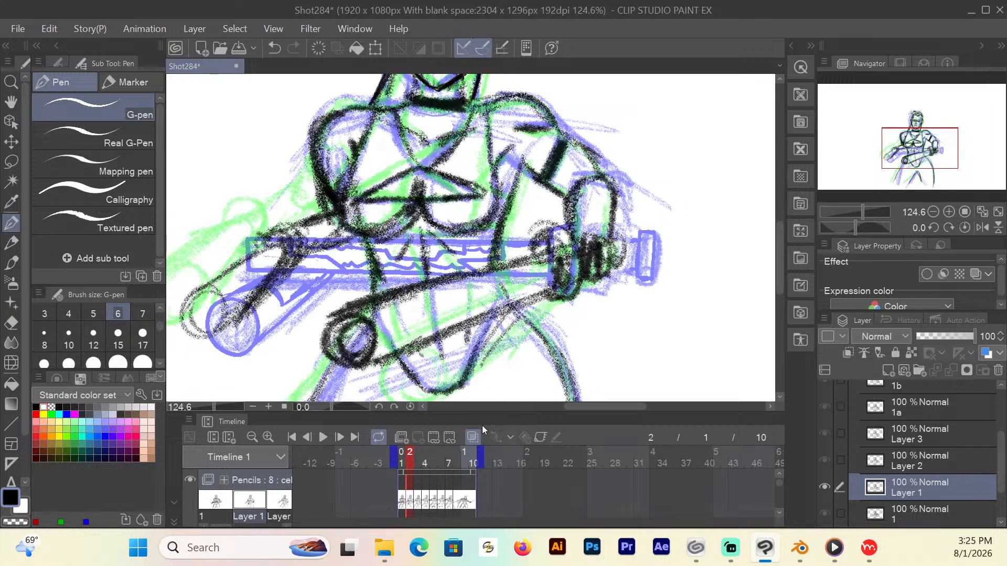
drag(283, 237, 275, 238)
click(11, 424)
mouse_move(287, 251)
mouse_down()
mouse_move(225, 307)
mouse_move(225, 326)
mouse_up()
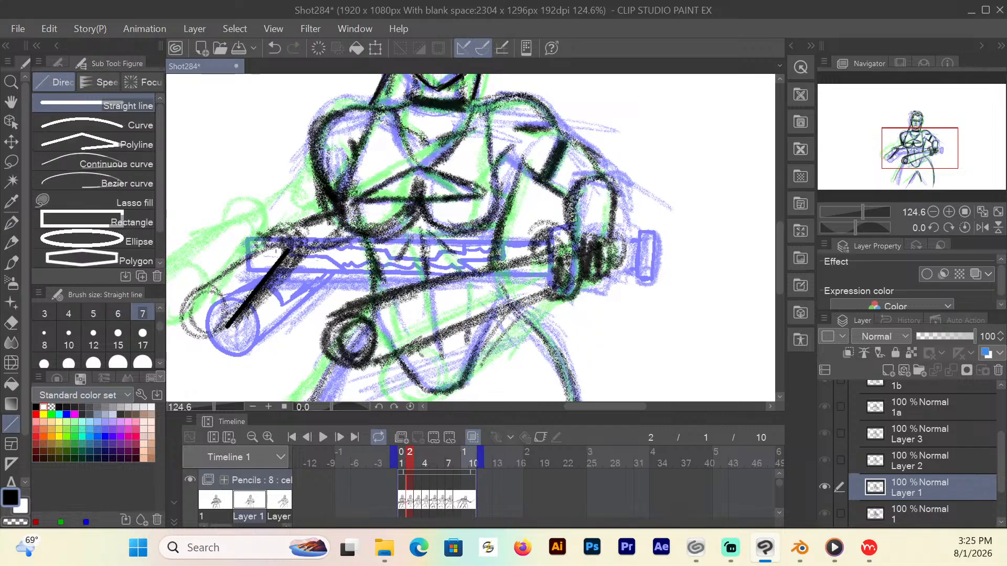
mouse_move(237, 263)
mouse_down()
mouse_move(275, 240)
mouse_move(194, 287)
mouse_up()
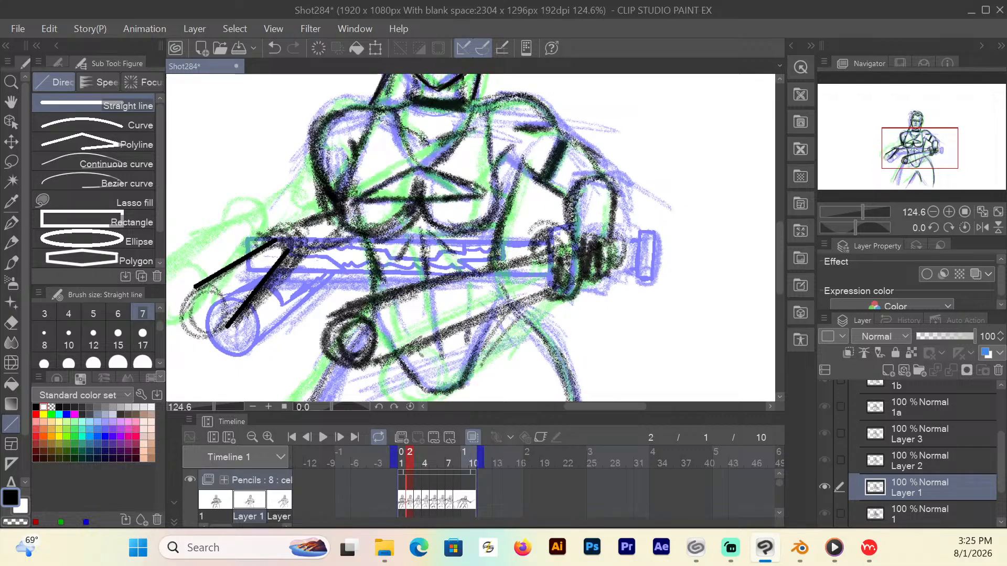
drag(549, 251, 339, 310)
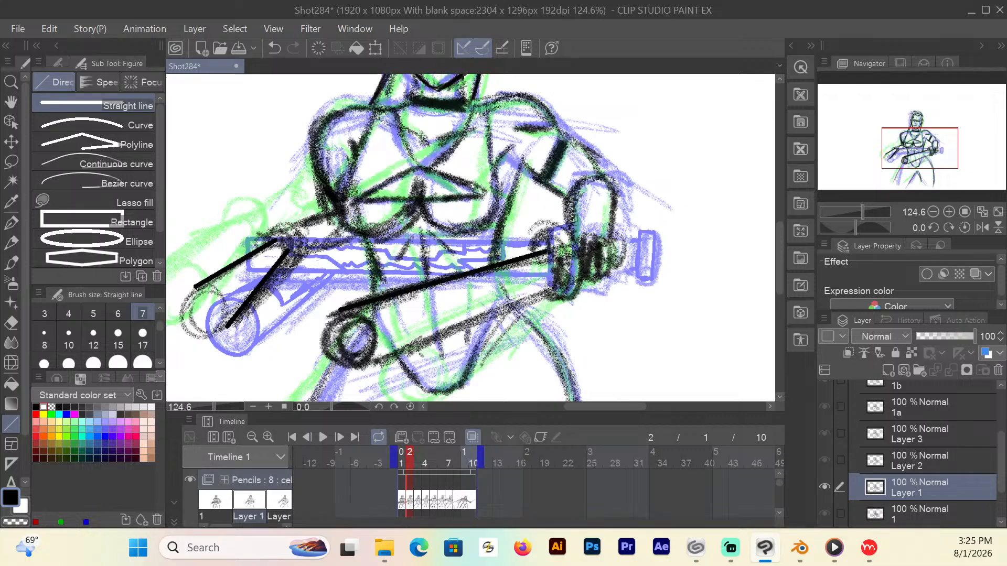
drag(557, 277, 368, 361)
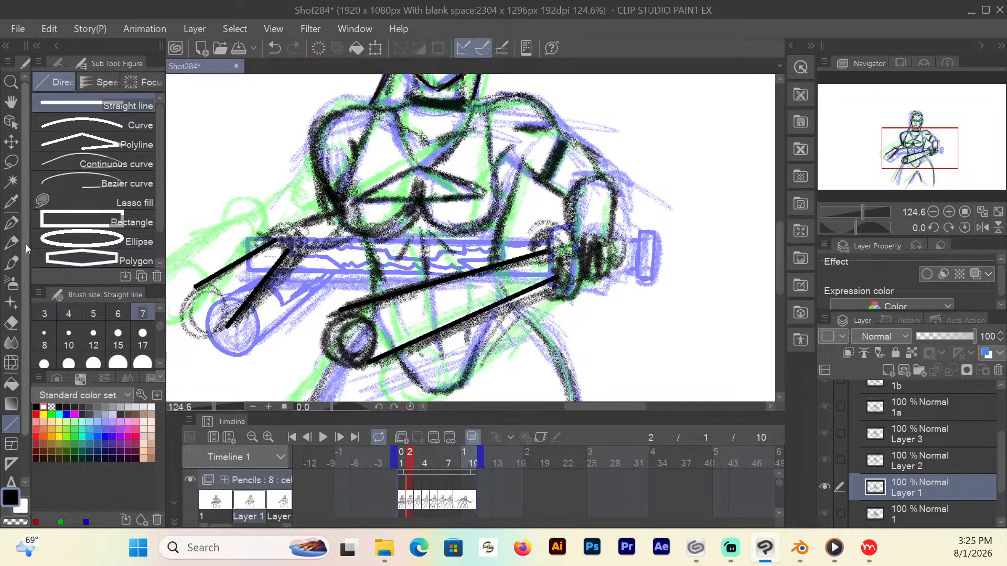
Ink the round tips and the ring-shaped guards of both swords on frame 2 with the G-pen.
click(11, 223)
mouse_move(340, 311)
mouse_down()
mouse_move(367, 319)
mouse_move(376, 338)
mouse_move(358, 369)
mouse_move(332, 366)
mouse_move(320, 341)
mouse_move(326, 314)
mouse_up()
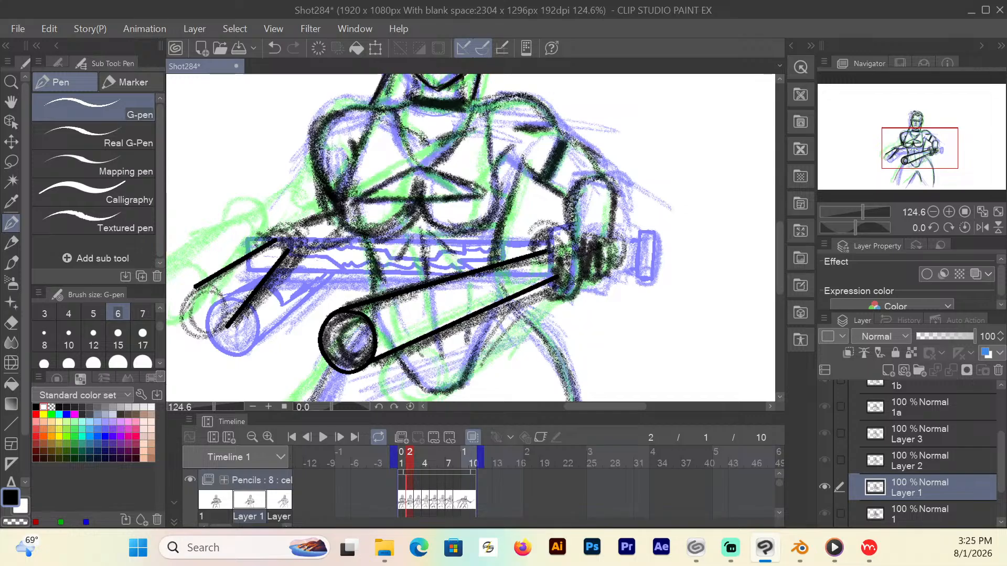
mouse_move(196, 286)
mouse_down()
mouse_move(226, 288)
mouse_move(232, 316)
mouse_move(214, 335)
mouse_move(183, 317)
mouse_move(195, 286)
mouse_up()
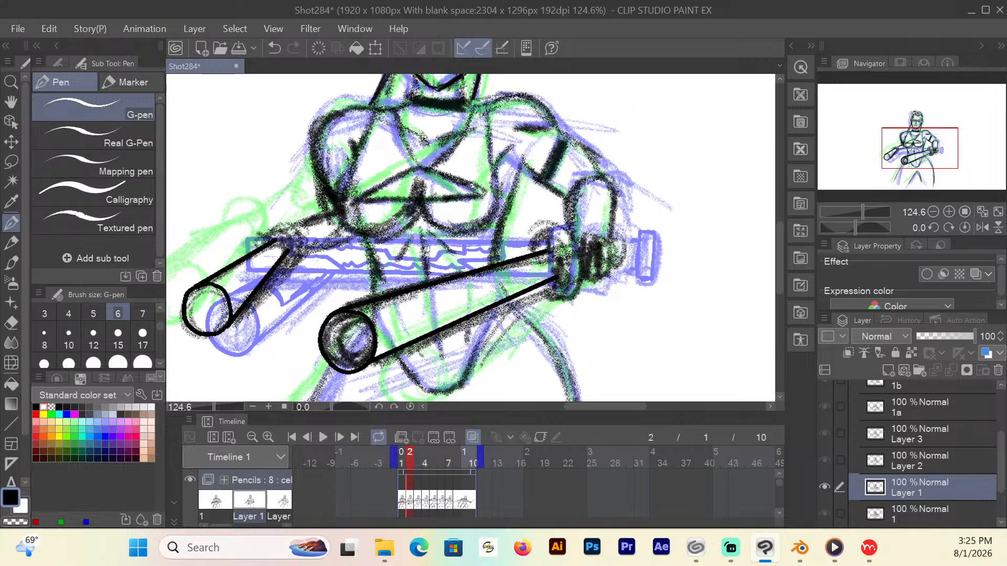
mouse_move(274, 240)
mouse_down()
mouse_move(288, 253)
mouse_move(276, 225)
mouse_move(301, 233)
mouse_move(301, 257)
mouse_move(284, 268)
mouse_up()
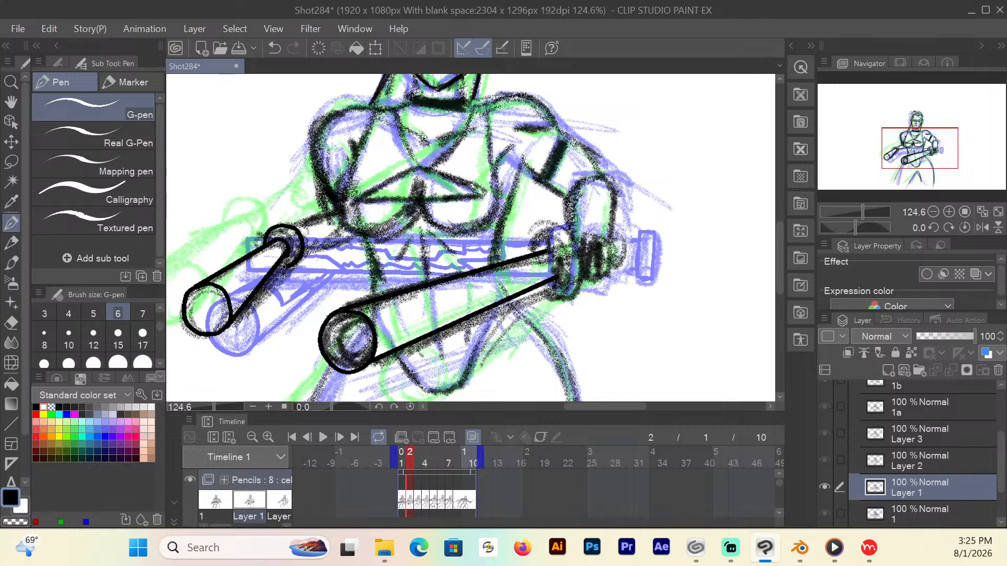
mouse_move(274, 231)
mouse_down()
mouse_move(297, 242)
mouse_move(296, 261)
mouse_up()
mouse_move(547, 250)
mouse_down()
mouse_move(559, 266)
mouse_move(538, 239)
mouse_move(561, 237)
mouse_move(572, 274)
mouse_move(558, 295)
mouse_move(539, 284)
mouse_up()
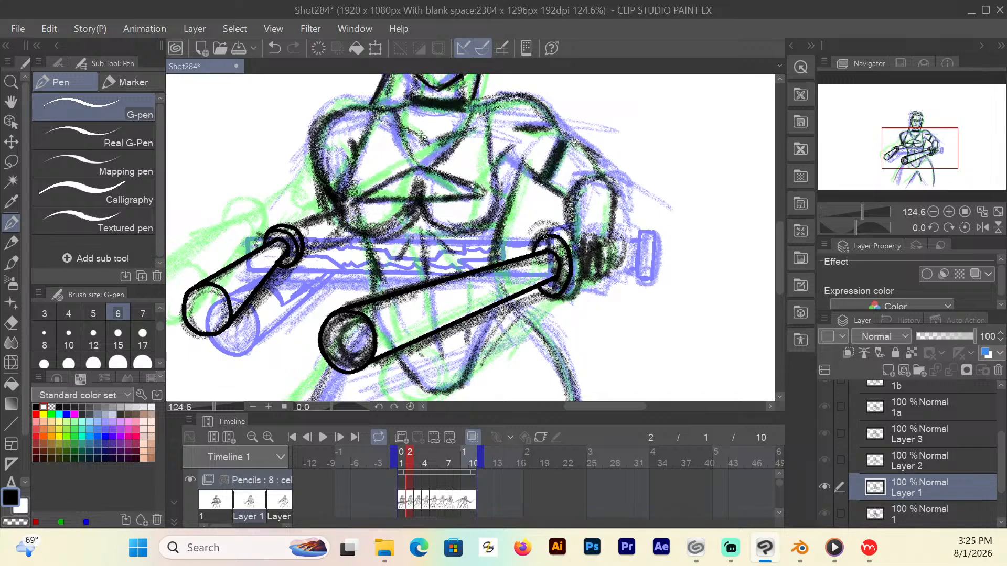
mouse_move(537, 238)
mouse_down()
mouse_move(557, 228)
mouse_move(579, 236)
mouse_move(582, 268)
mouse_move(567, 302)
mouse_move(557, 294)
mouse_move(571, 265)
mouse_move(550, 238)
mouse_up()
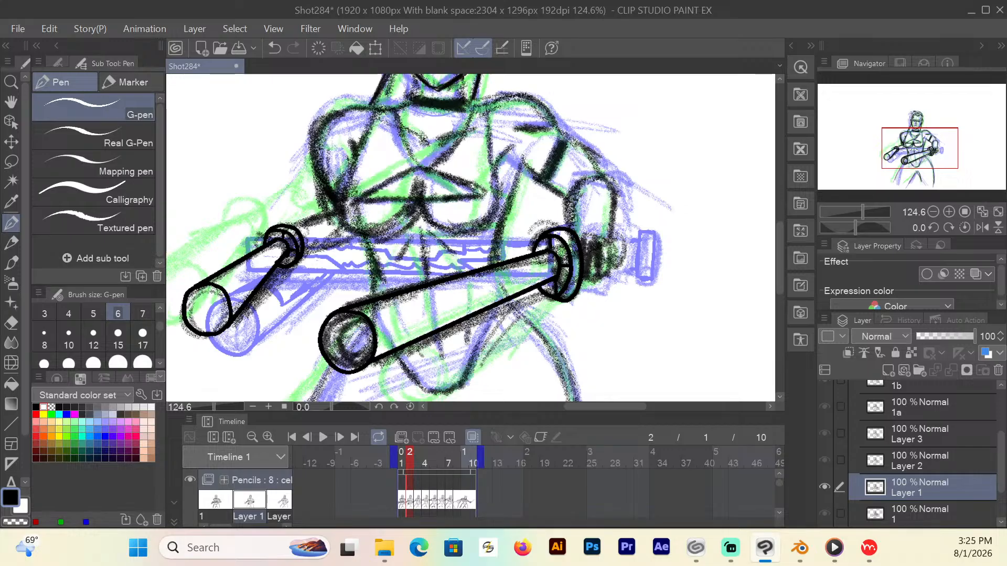
Draw jagged markings along both blades on frame 2 and ink the rounded pommel behind the larger sword's grip.
mouse_move(387, 298)
mouse_down()
mouse_move(406, 329)
mouse_move(438, 316)
mouse_move(404, 329)
mouse_move(455, 319)
mouse_up()
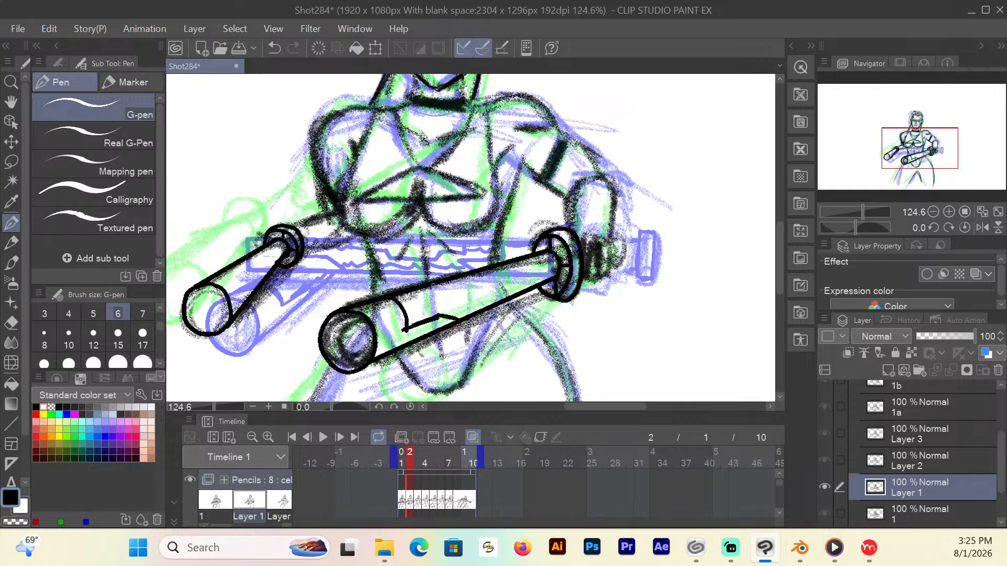
mouse_move(432, 284)
mouse_down()
mouse_move(475, 298)
mouse_move(507, 283)
mouse_move(519, 262)
mouse_move(535, 270)
mouse_move(507, 286)
mouse_move(522, 291)
mouse_move(515, 271)
mouse_up()
mouse_move(435, 290)
mouse_down()
mouse_move(399, 301)
mouse_move(458, 310)
mouse_move(514, 285)
mouse_up()
drag(456, 308, 436, 313)
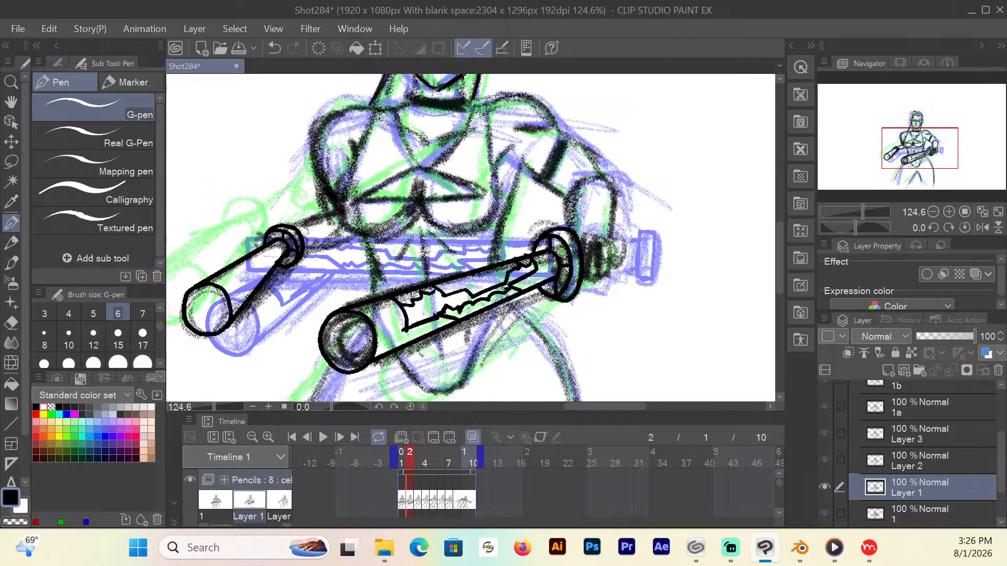
mouse_move(609, 240)
mouse_down()
mouse_move(611, 262)
mouse_move(626, 258)
mouse_move(610, 263)
mouse_move(618, 262)
mouse_up()
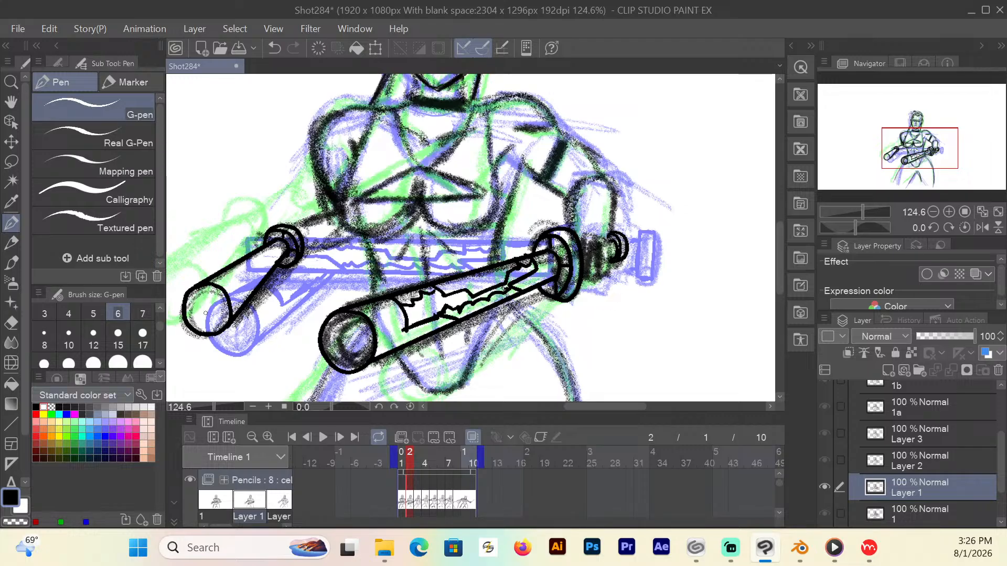
mouse_move(215, 272)
mouse_down()
mouse_move(236, 282)
mouse_move(237, 297)
mouse_move(268, 286)
mouse_move(246, 272)
mouse_move(265, 265)
mouse_move(275, 241)
mouse_move(269, 272)
mouse_move(274, 243)
mouse_move(232, 272)
mouse_move(262, 277)
mouse_up()
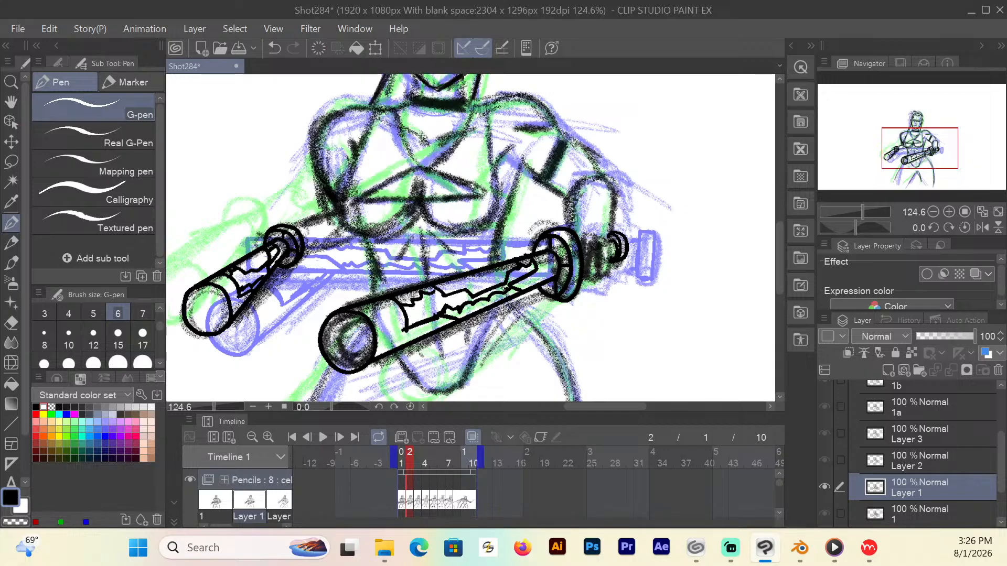
Move to frame 3, bring both of its swords into view and save the animation file.
click(417, 461)
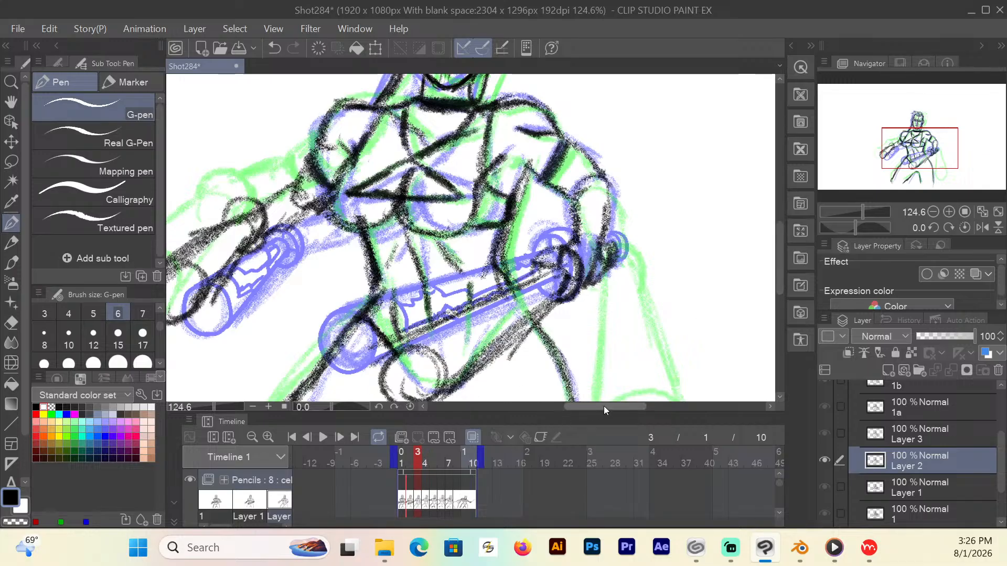
drag(603, 406, 598, 405)
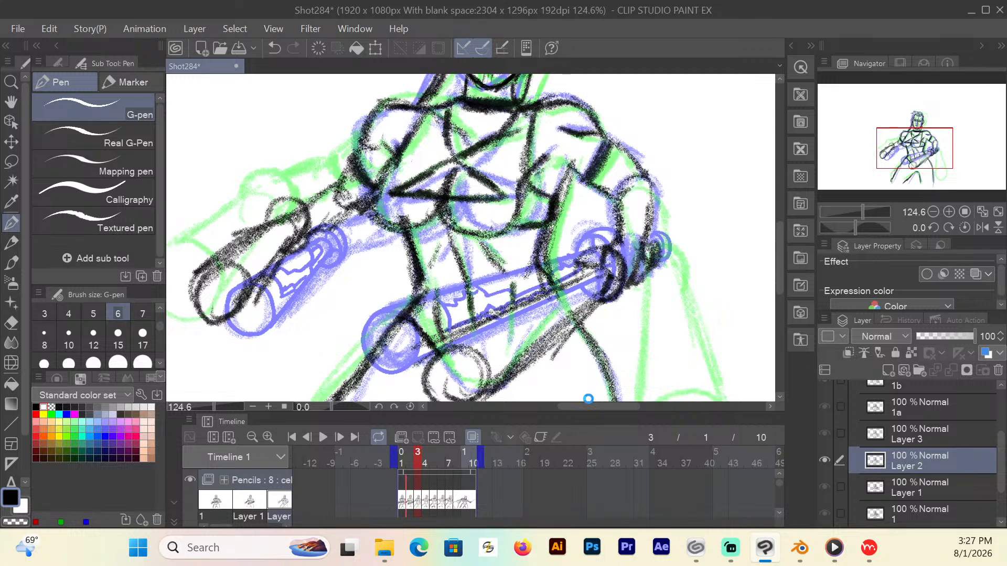
key(ctrl+s)
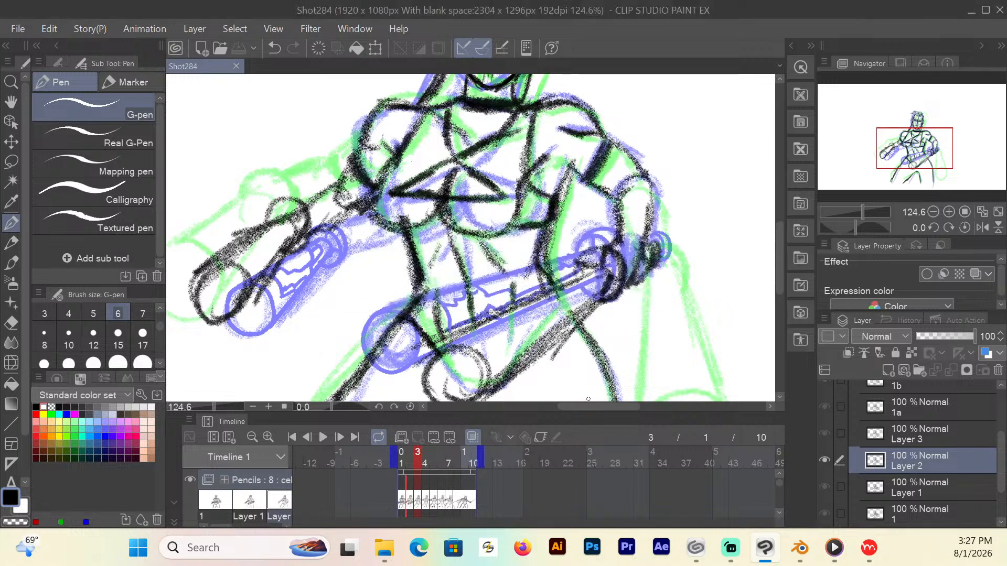
Trace the long edges of both sword blades on frame 3 with straight lines.
click(13, 424)
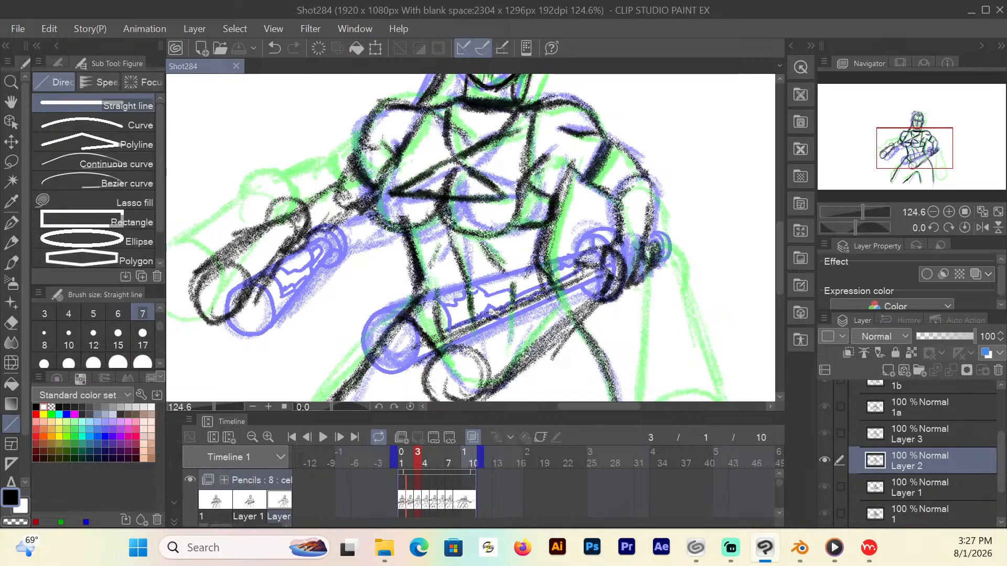
drag(295, 227, 208, 264)
drag(593, 265, 445, 346)
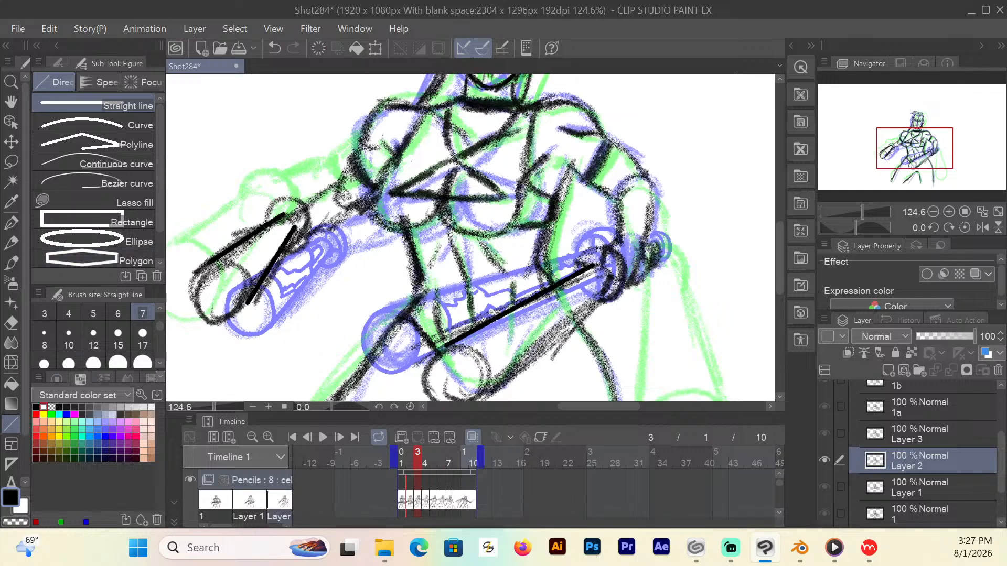
drag(608, 281, 481, 397)
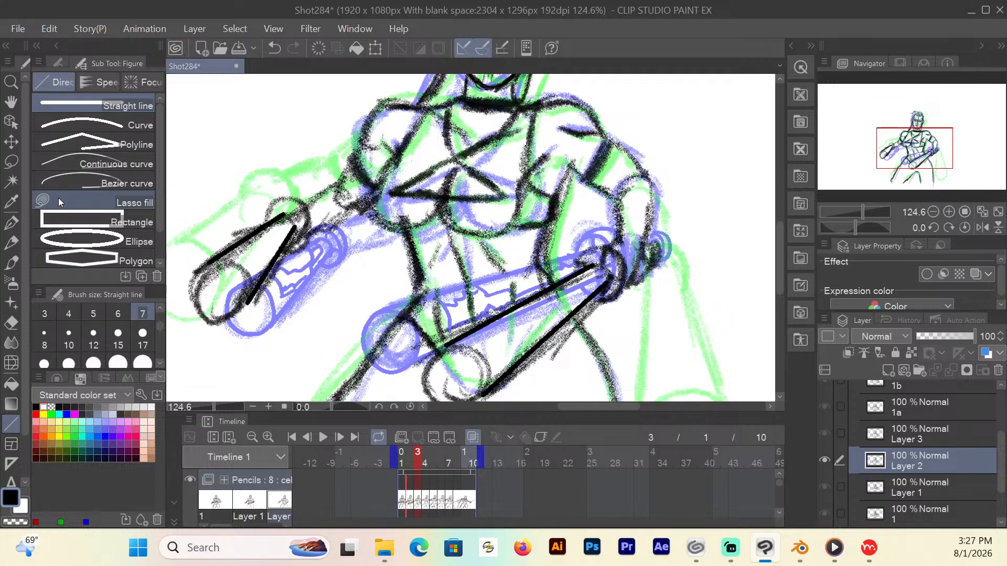
Ink the round tips of both swords on frame 3 with the G-pen and round off the blades' narrow ends.
key(p)
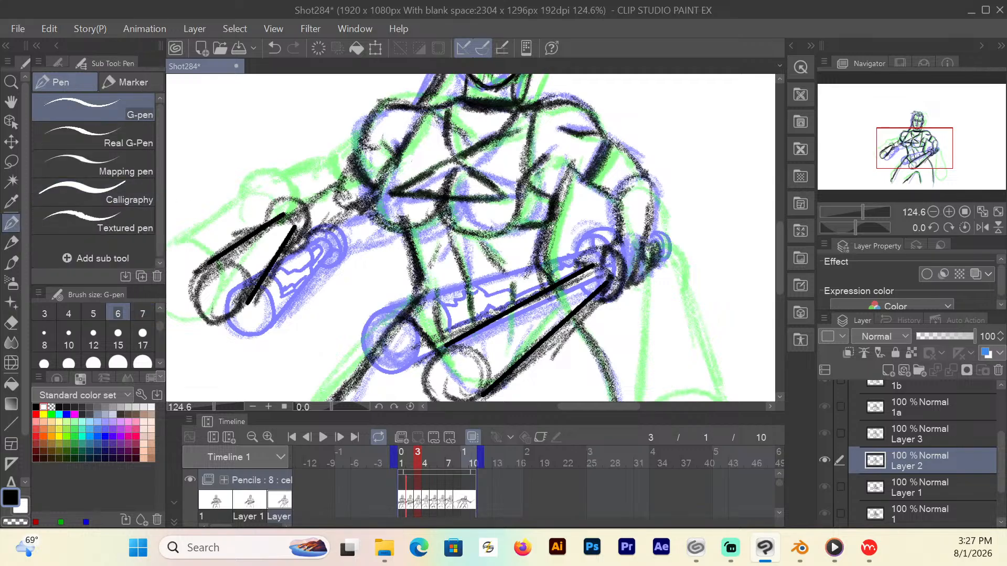
mouse_move(200, 269)
mouse_down()
mouse_move(241, 272)
mouse_move(247, 301)
mouse_move(235, 316)
mouse_move(201, 320)
mouse_move(189, 293)
mouse_move(205, 267)
mouse_up()
drag(280, 212, 296, 230)
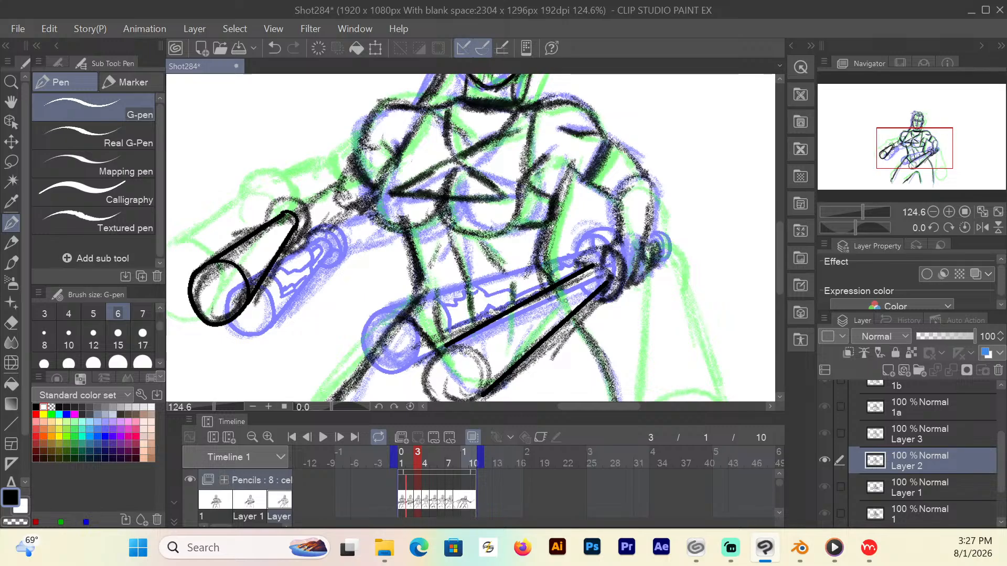
scroll(779, 282, down, 2)
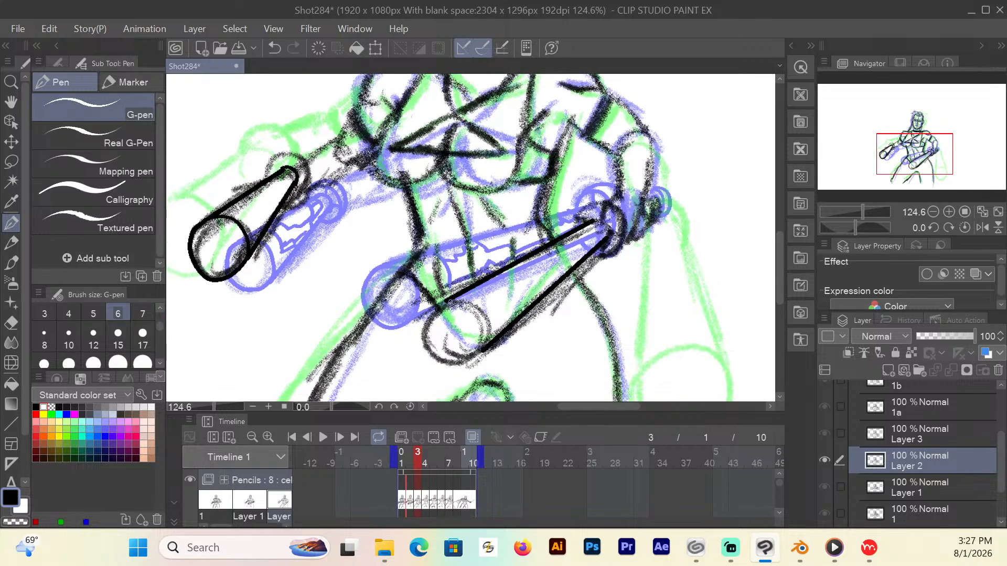
mouse_move(447, 302)
mouse_down()
mouse_move(473, 302)
mouse_move(485, 317)
mouse_move(473, 362)
mouse_move(440, 354)
mouse_move(429, 332)
mouse_move(450, 300)
mouse_up()
mouse_move(591, 222)
mouse_down()
mouse_move(607, 221)
mouse_move(612, 236)
mouse_up()
Ink the ring-shaped guards of both swords on frame 3 and the small pommel behind the larger sword's grip.
mouse_move(277, 175)
mouse_down()
mouse_move(268, 167)
mouse_move(288, 151)
mouse_move(309, 170)
mouse_move(300, 191)
mouse_move(288, 195)
mouse_move(297, 148)
mouse_move(312, 172)
mouse_move(299, 190)
mouse_up()
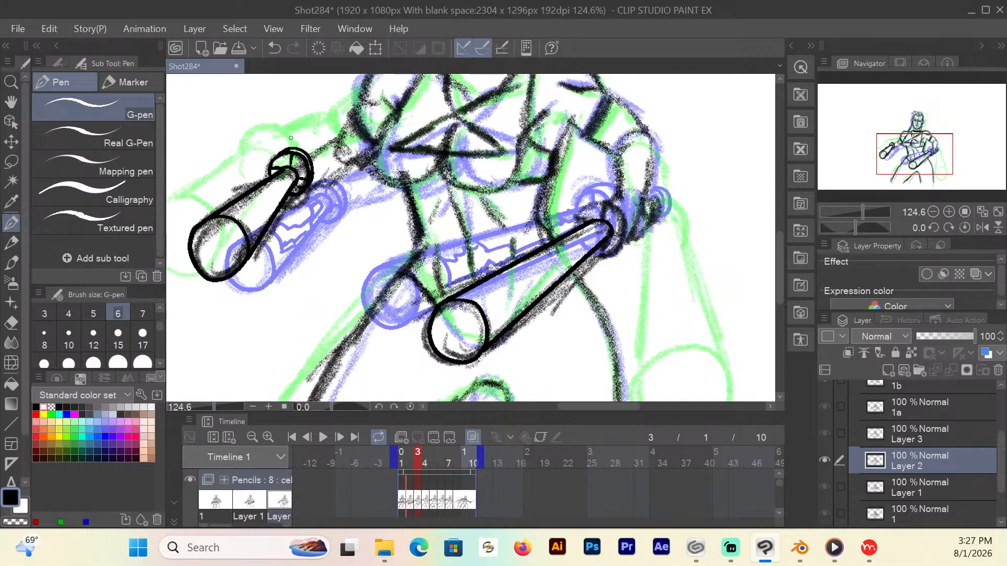
mouse_move(577, 226)
mouse_down()
mouse_move(603, 201)
mouse_move(624, 222)
mouse_move(622, 242)
mouse_move(593, 254)
mouse_up()
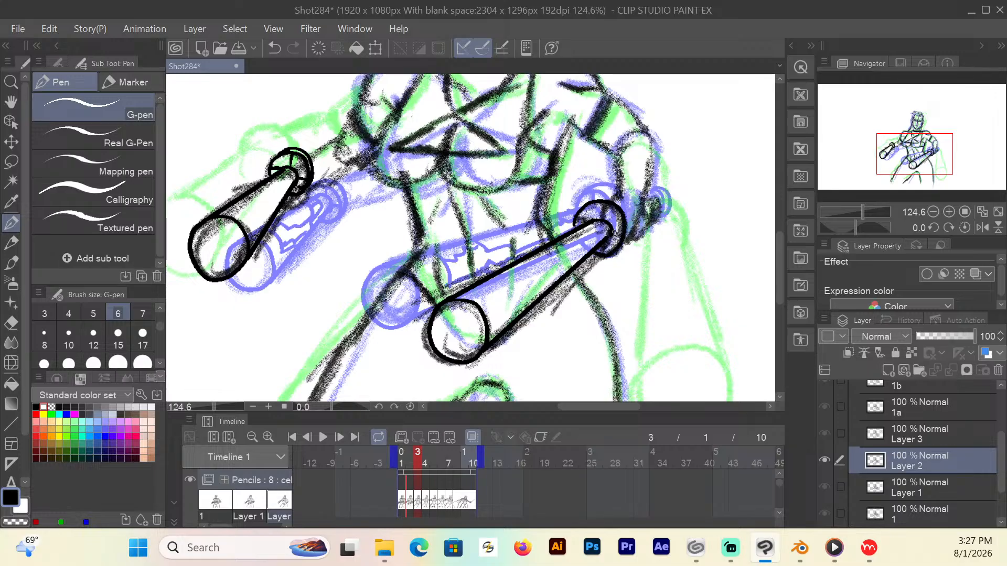
mouse_move(604, 220)
mouse_down()
mouse_move(595, 201)
mouse_move(578, 210)
mouse_move(575, 229)
mouse_move(622, 197)
mouse_move(632, 239)
mouse_move(616, 254)
mouse_up()
drag(646, 198, 653, 220)
mouse_move(648, 194)
mouse_down()
mouse_move(659, 196)
mouse_move(651, 220)
mouse_up()
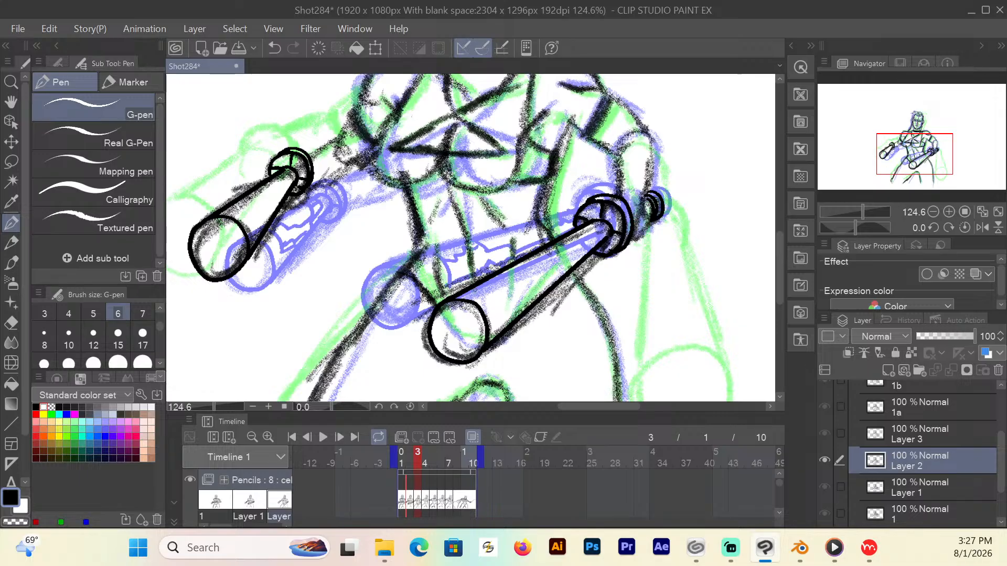
Draw jagged markings along both sword blades on frame 3.
mouse_move(471, 288)
mouse_down()
mouse_move(492, 293)
mouse_move(502, 313)
mouse_move(539, 296)
mouse_move(517, 281)
mouse_move(545, 280)
mouse_move(572, 260)
mouse_move(570, 236)
mouse_move(590, 227)
mouse_move(596, 239)
mouse_move(576, 258)
mouse_move(571, 243)
mouse_up()
mouse_move(507, 279)
mouse_down()
mouse_move(489, 289)
mouse_move(519, 298)
mouse_move(580, 252)
mouse_up()
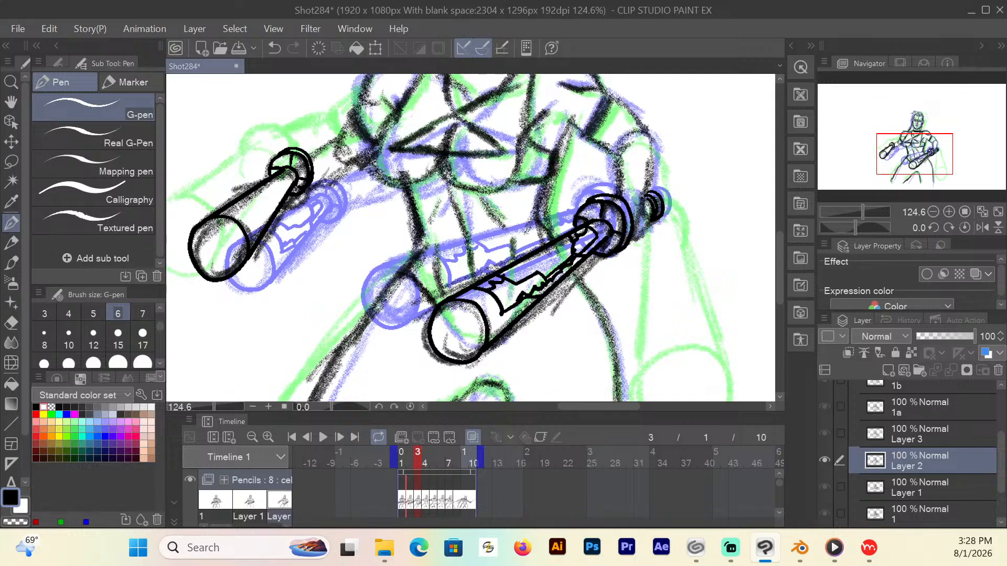
mouse_move(233, 204)
mouse_down()
mouse_move(261, 222)
mouse_move(278, 172)
mouse_move(292, 181)
mouse_move(284, 198)
mouse_move(246, 198)
mouse_move(272, 207)
mouse_move(284, 196)
mouse_move(264, 214)
mouse_up()
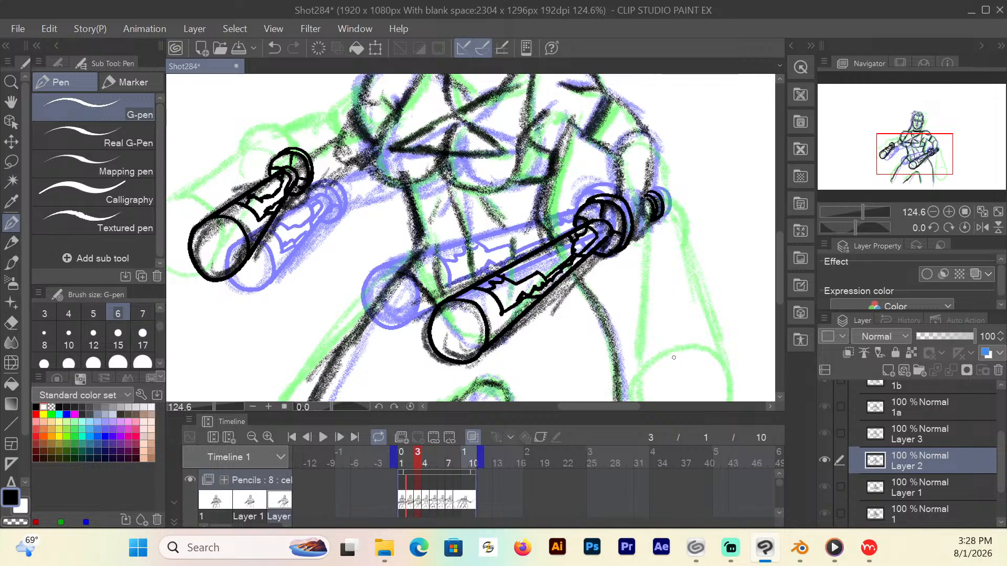
Go to frame 4 and trace the smaller sword's two long blade edges with straight lines.
click(426, 464)
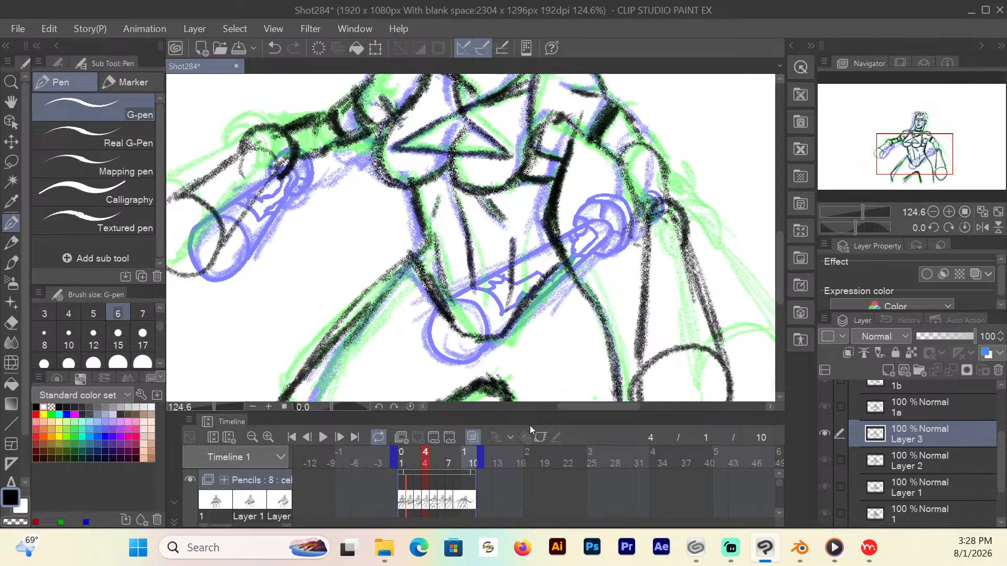
drag(581, 406, 569, 407)
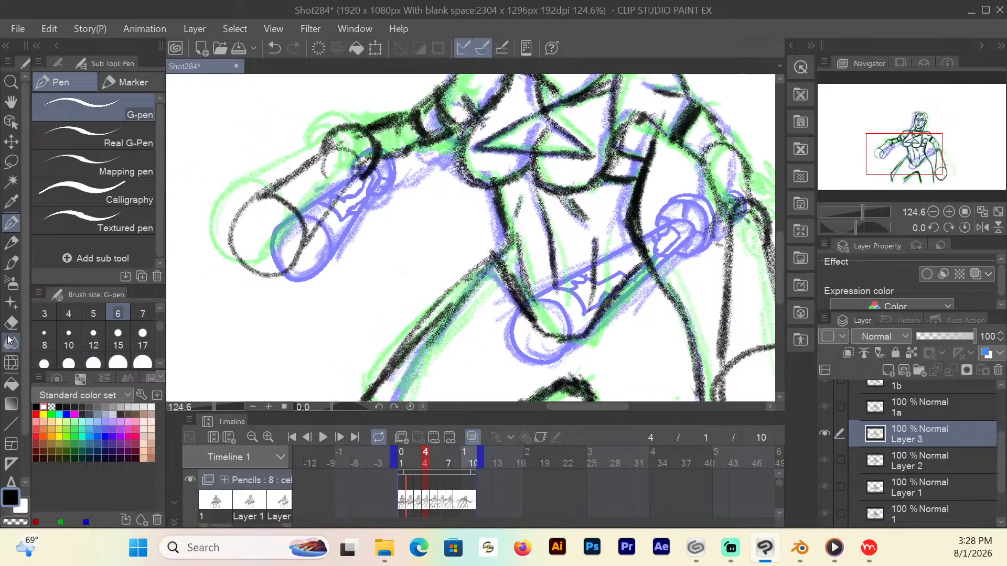
click(11, 423)
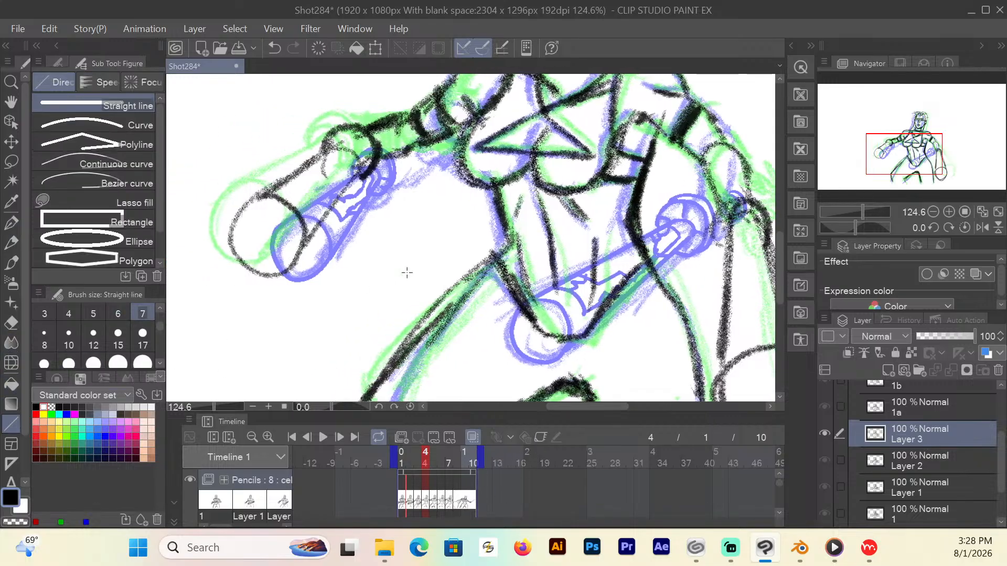
mouse_move(351, 166)
mouse_down()
mouse_move(358, 156)
mouse_move(297, 258)
mouse_up()
drag(343, 148, 255, 195)
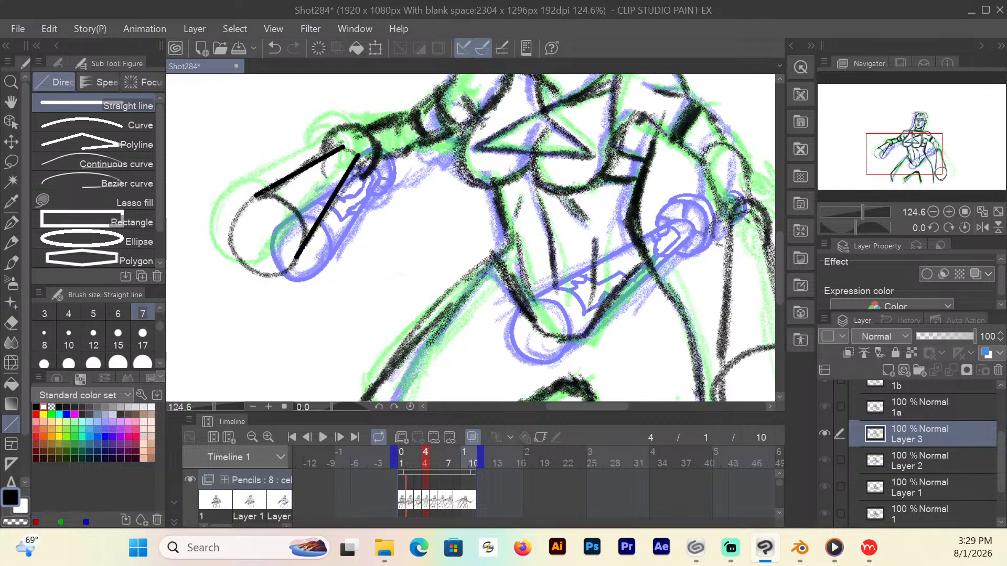
Ink the smaller sword's round tip on frame 4 with the G-pen and round off the blade's narrow end.
click(11, 222)
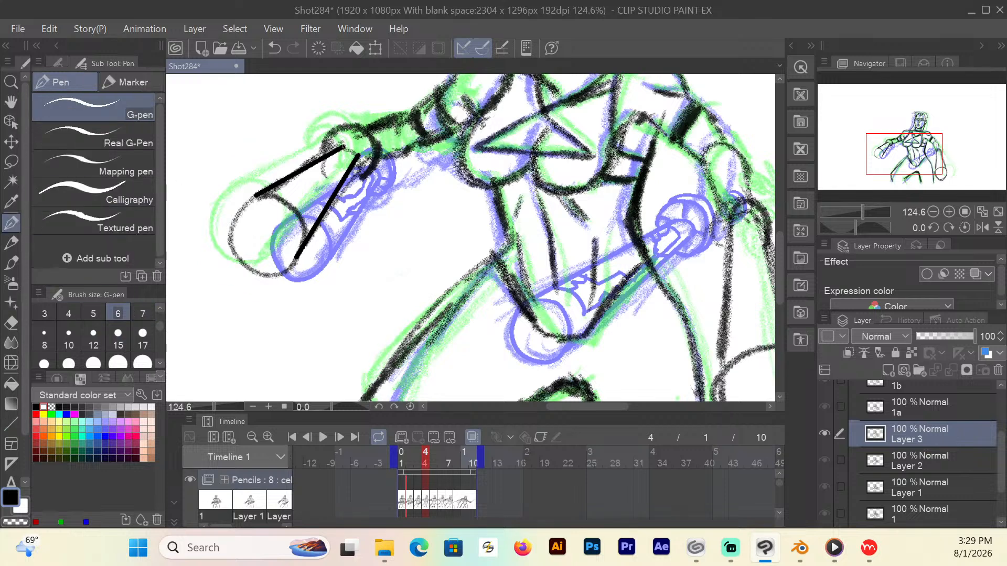
drag(342, 148, 357, 161)
mouse_move(255, 195)
mouse_down()
mouse_move(299, 215)
mouse_move(306, 241)
mouse_move(270, 273)
mouse_move(233, 248)
mouse_move(247, 203)
mouse_move(261, 195)
mouse_up()
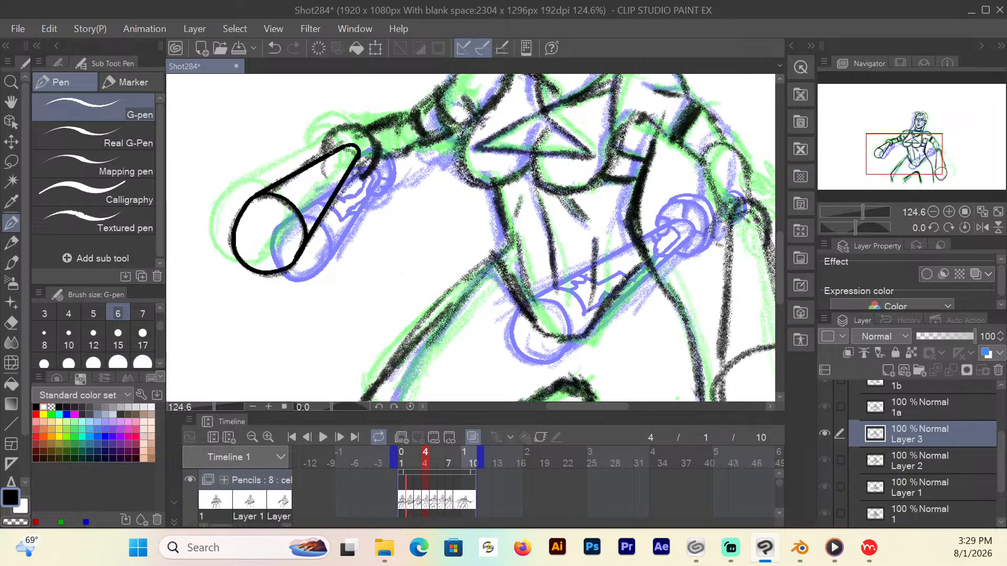
Try inking a ring-shaped guard around the narrow end of the smaller sword's blade on frame 4.
mouse_move(328, 155)
mouse_down()
mouse_move(324, 145)
mouse_move(342, 130)
mouse_up()
mouse_move(365, 135)
mouse_down()
mouse_move(376, 165)
mouse_move(350, 178)
mouse_up()
mouse_move(330, 134)
mouse_down()
mouse_move(348, 123)
mouse_move(372, 131)
mouse_move(376, 151)
mouse_up()
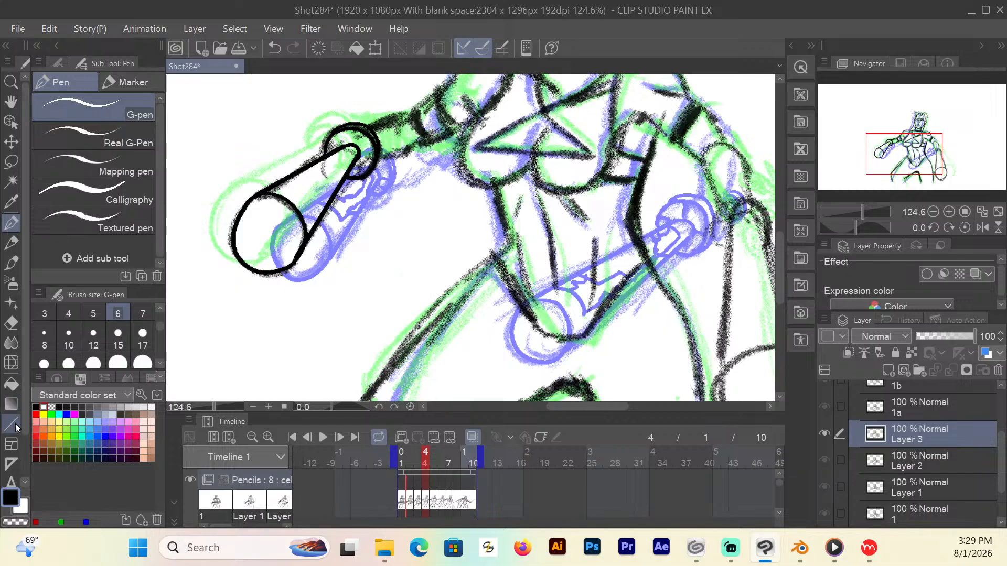
Erase the smaller sword's guard and blade edges on frame 4 and redraw both long edges with straight lines.
click(11, 323)
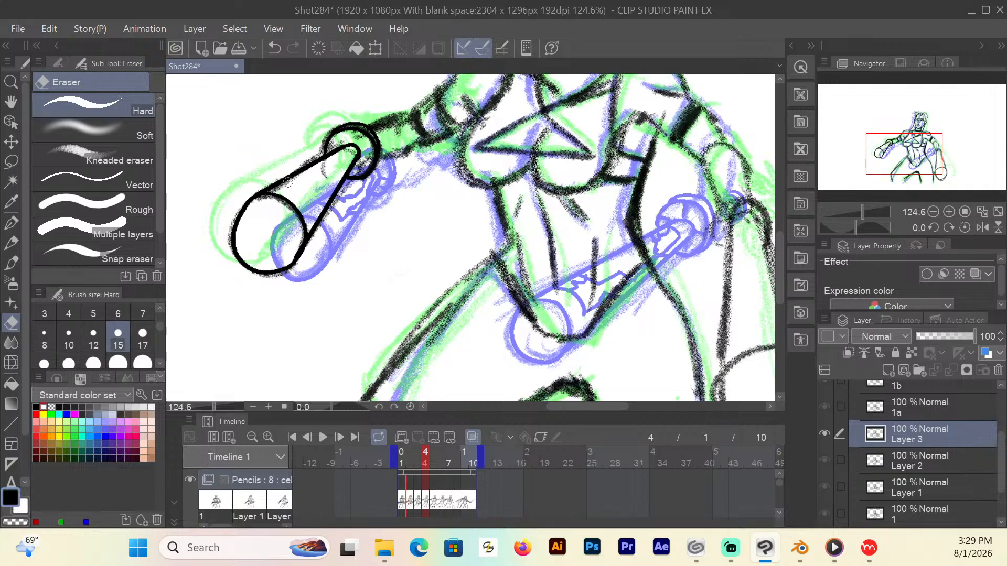
mouse_move(265, 189)
mouse_down()
mouse_move(349, 138)
mouse_move(330, 170)
mouse_move(336, 190)
mouse_move(352, 162)
mouse_move(358, 178)
mouse_move(376, 139)
mouse_move(344, 169)
mouse_move(341, 123)
mouse_move(318, 142)
mouse_move(341, 147)
mouse_move(359, 131)
mouse_move(363, 157)
mouse_move(375, 149)
mouse_move(362, 171)
mouse_up()
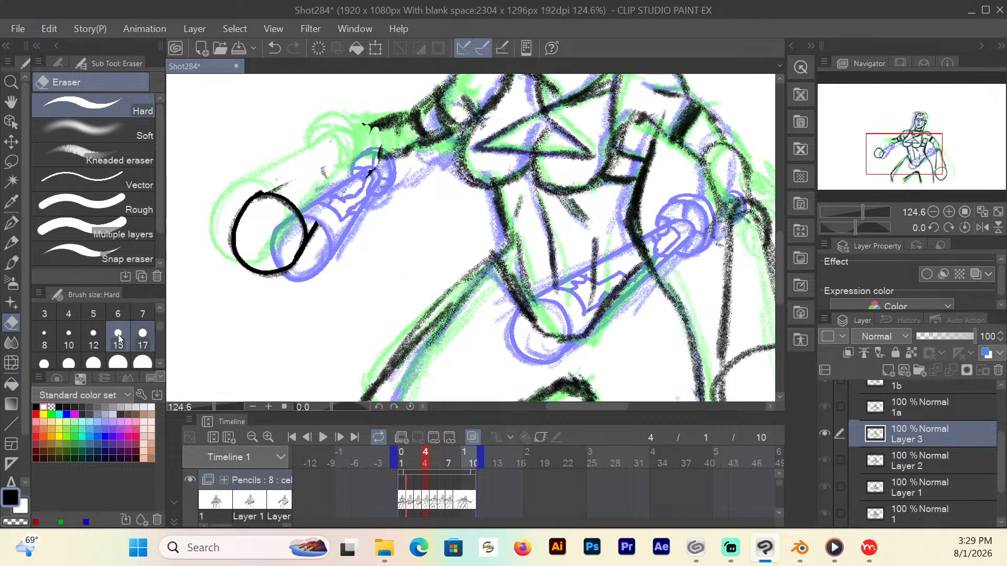
click(11, 423)
drag(262, 191, 341, 145)
drag(303, 246, 357, 157)
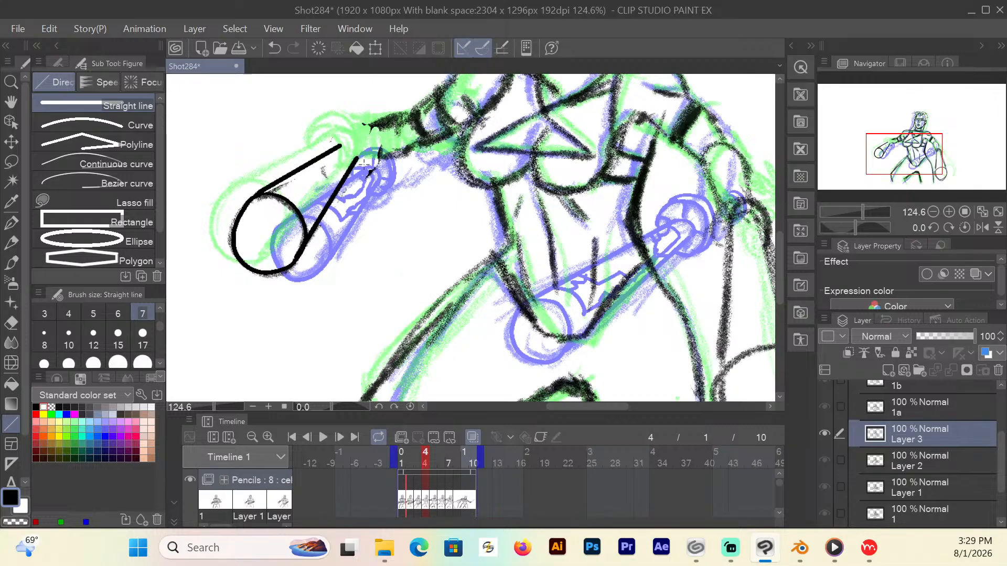
Round off the smaller blade's narrow end on frame 4 and re-ink the ring-shaped guard around it with the G-pen.
click(10, 224)
mouse_move(336, 145)
mouse_down()
mouse_move(326, 153)
mouse_move(325, 144)
mouse_move(333, 131)
mouse_move(361, 128)
mouse_move(369, 157)
mouse_move(347, 169)
mouse_up()
mouse_move(334, 132)
mouse_down()
mouse_move(364, 137)
mouse_move(356, 168)
mouse_up()
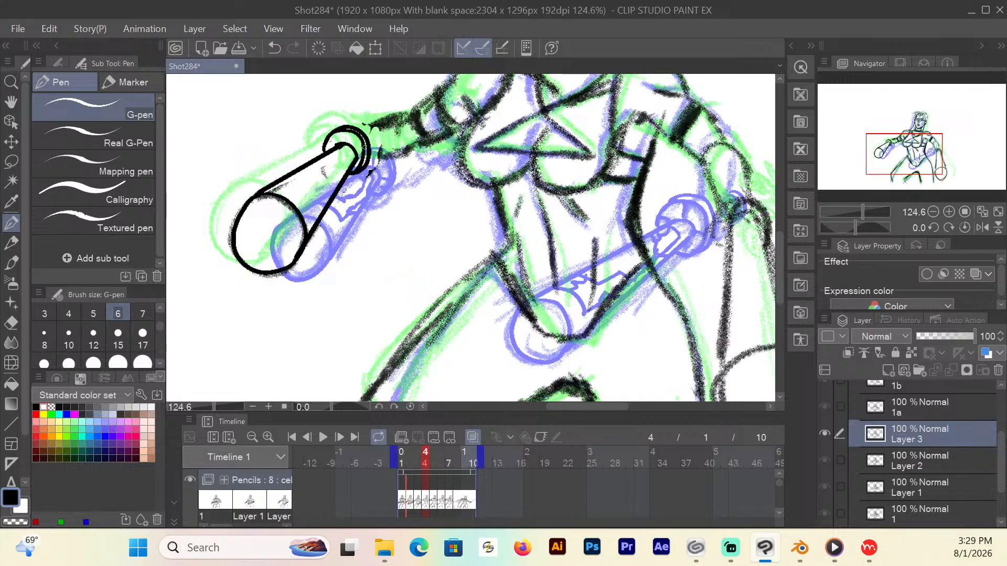
Add guard details and jagged blade markings to the smaller sword on frame 4, and redraw the erased wrist lines.
drag(345, 133, 347, 143)
mouse_move(345, 142)
mouse_down()
mouse_move(356, 153)
mouse_move(350, 141)
mouse_up()
mouse_move(276, 183)
mouse_down()
mouse_move(310, 203)
mouse_move(335, 192)
mouse_move(310, 177)
mouse_move(336, 168)
mouse_move(342, 149)
mouse_move(349, 158)
mouse_move(344, 175)
mouse_move(294, 178)
mouse_move(293, 188)
mouse_move(326, 190)
mouse_move(344, 173)
mouse_up()
mouse_move(390, 120)
mouse_down()
mouse_move(362, 131)
mouse_move(381, 155)
mouse_move(369, 155)
mouse_move(366, 132)
mouse_up()
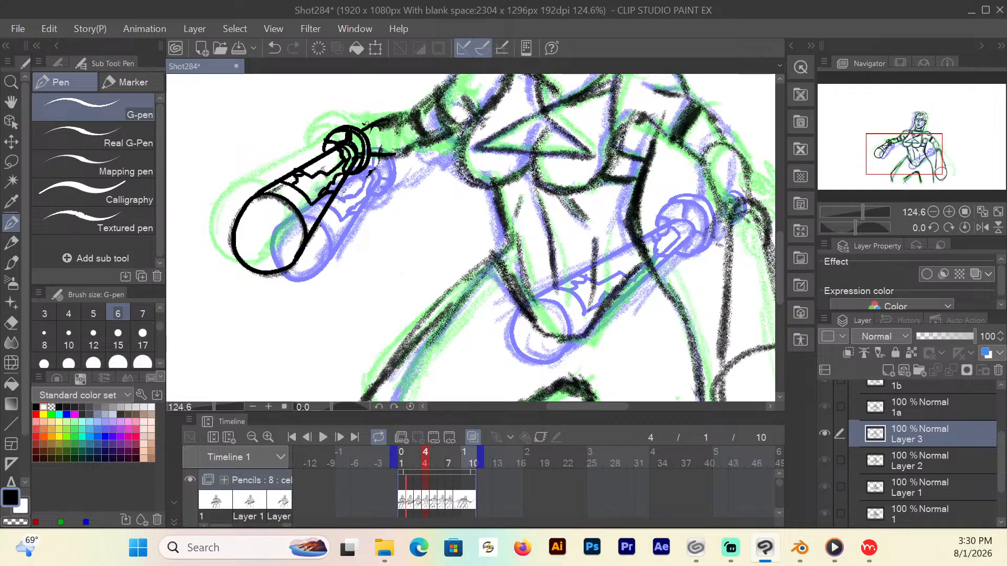
Trace both long edges of the larger, downward-pointing sword on frame 4 with straight lines.
drag(575, 407, 609, 406)
scroll(781, 275, down, 2)
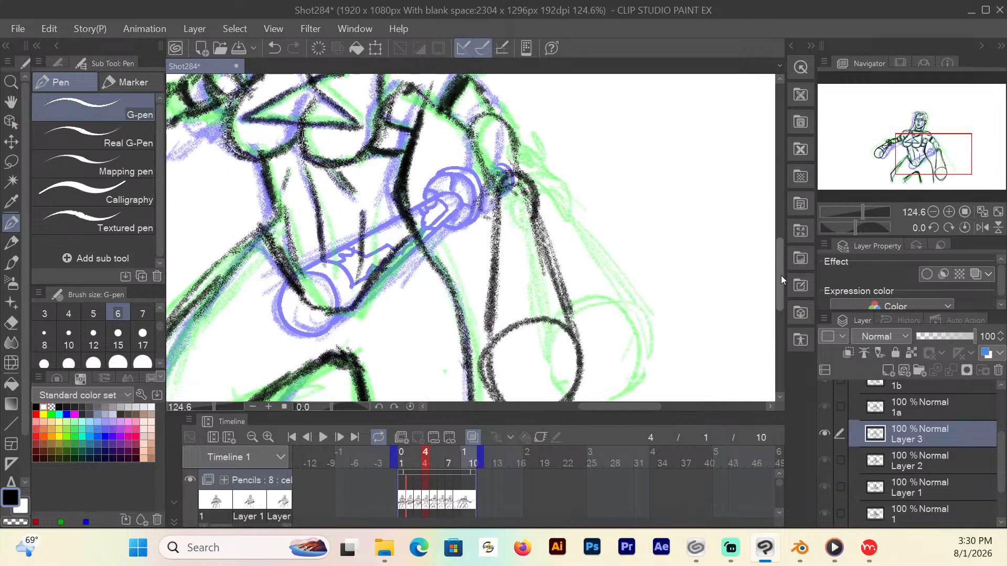
scroll(781, 276, down, 2)
click(15, 420)
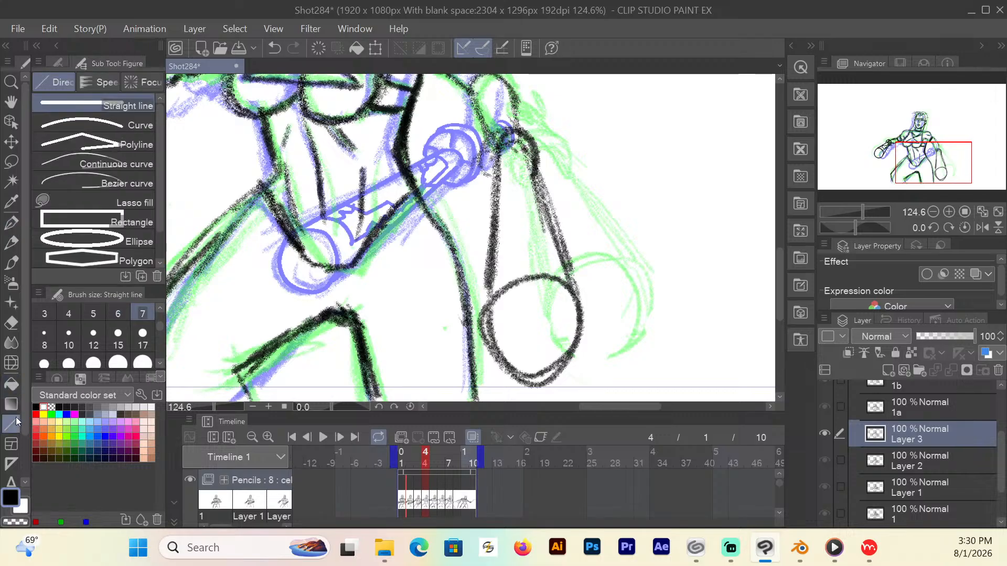
drag(503, 138, 483, 313)
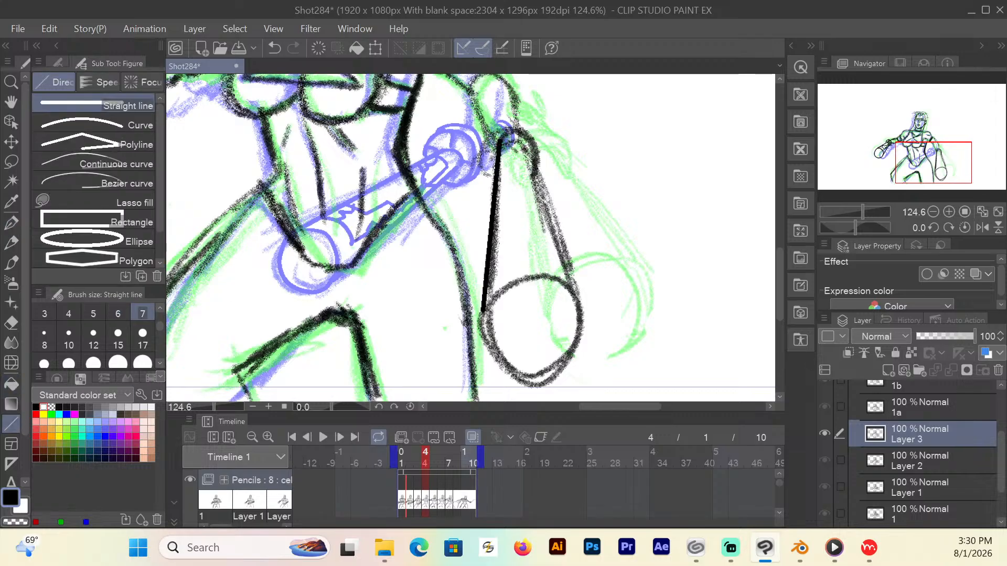
mouse_move(526, 137)
mouse_down()
mouse_move(578, 293)
mouse_move(532, 278)
mouse_move(483, 305)
mouse_move(481, 345)
mouse_move(530, 376)
mouse_move(574, 354)
mouse_move(586, 311)
mouse_move(569, 287)
mouse_up()
Ink the larger sword's round tip and ring-shaped guard on frame 4 with the G-pen.
click(11, 223)
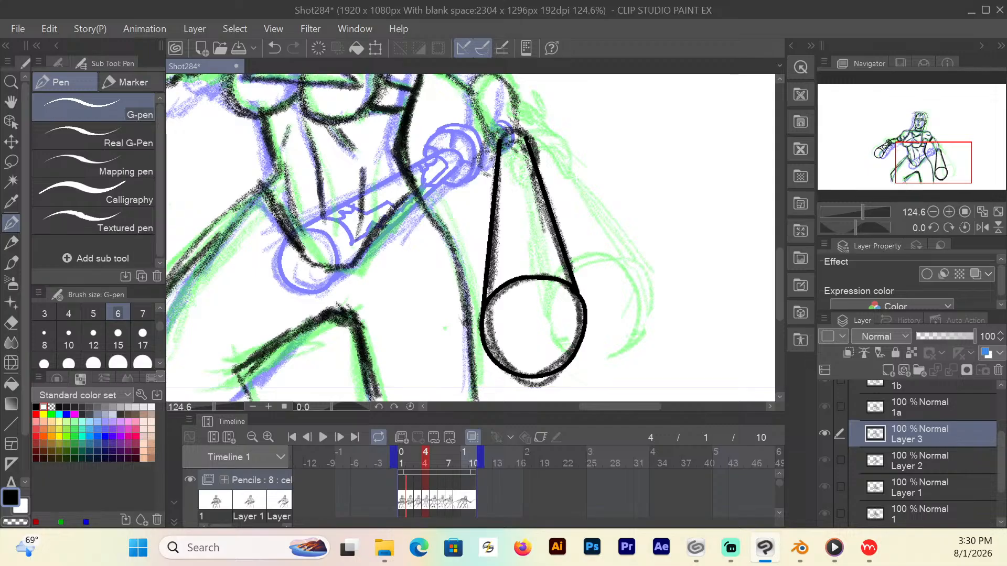
mouse_move(531, 145)
mouse_down()
mouse_move(511, 134)
mouse_move(484, 153)
mouse_move(501, 120)
mouse_move(526, 118)
mouse_move(542, 160)
mouse_up()
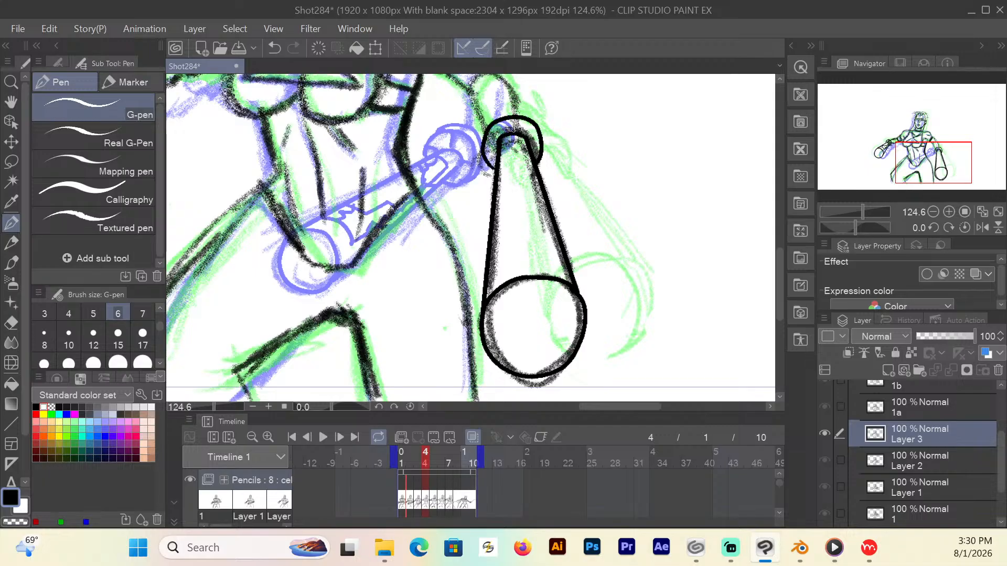
mouse_move(513, 119)
mouse_down()
mouse_move(499, 144)
mouse_move(541, 146)
mouse_move(518, 108)
mouse_move(481, 148)
mouse_up()
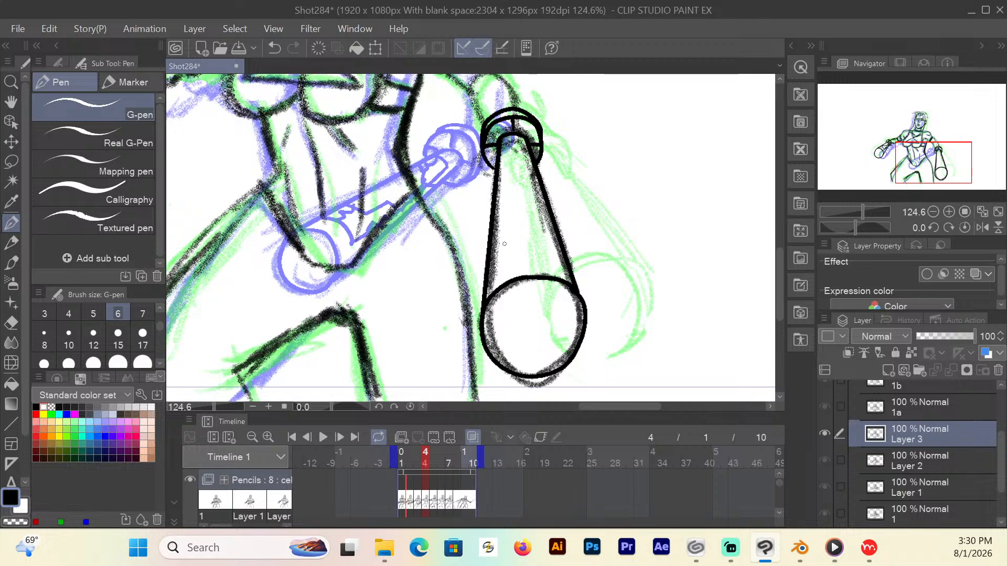
Draw a curved band near the larger sword's tip on frame 4 and stepped, jagged markings along its blade.
mouse_move(485, 273)
mouse_down()
mouse_move(517, 249)
mouse_move(566, 262)
mouse_move(512, 237)
mouse_move(497, 189)
mouse_up()
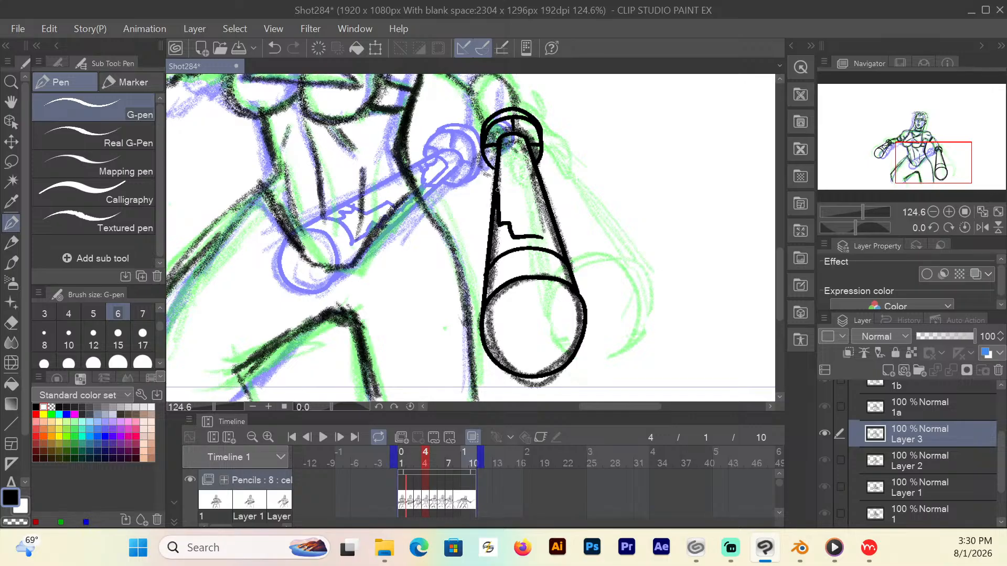
mouse_move(540, 236)
mouse_down()
mouse_move(540, 184)
mouse_move(523, 172)
mouse_move(498, 181)
mouse_move(504, 152)
mouse_move(523, 150)
mouse_move(528, 165)
mouse_move(506, 164)
mouse_move(507, 174)
mouse_up()
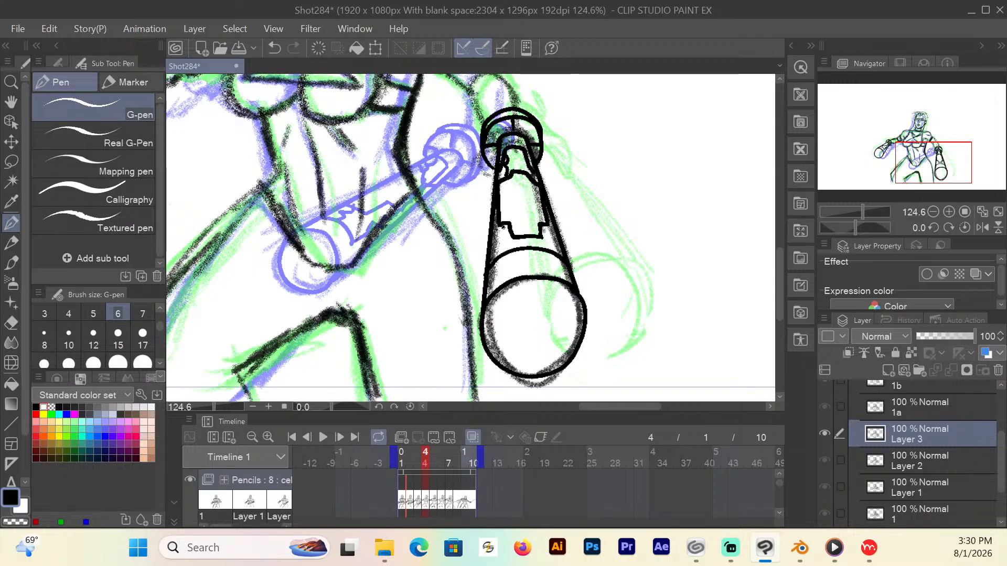
drag(503, 227, 504, 254)
drag(539, 229, 549, 250)
drag(534, 177, 531, 167)
Go to frame 5 and trace the long blade edges of the sword in the outstretched arm with straight lines.
click(433, 464)
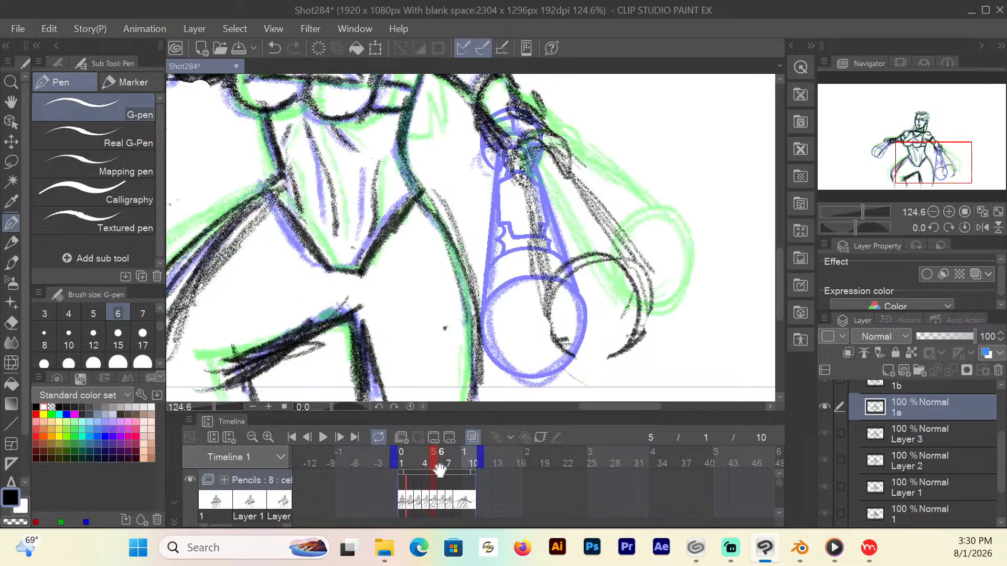
drag(611, 404, 567, 406)
drag(779, 269, 779, 242)
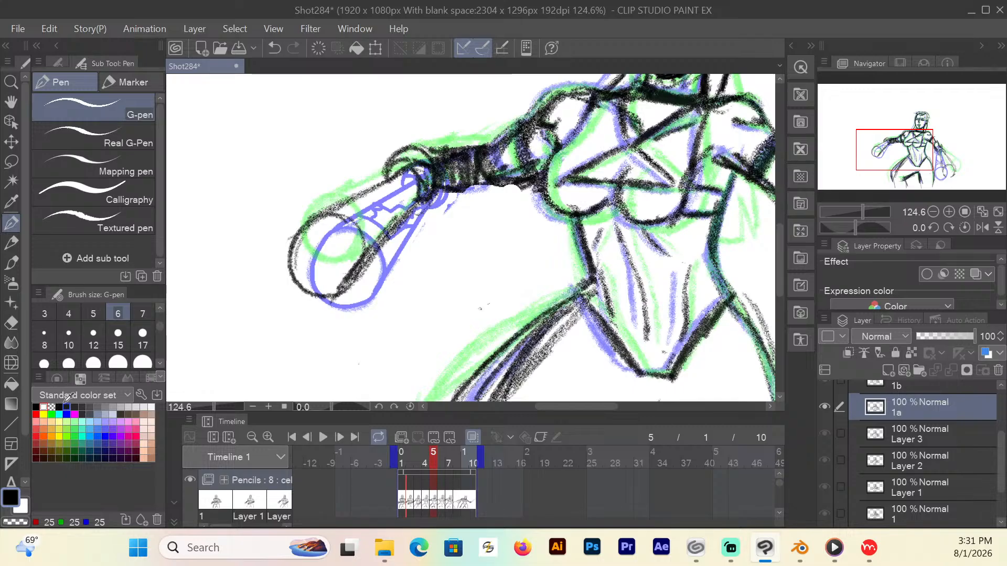
key(u)
mouse_move(313, 215)
mouse_down()
mouse_move(418, 171)
mouse_move(358, 276)
mouse_up()
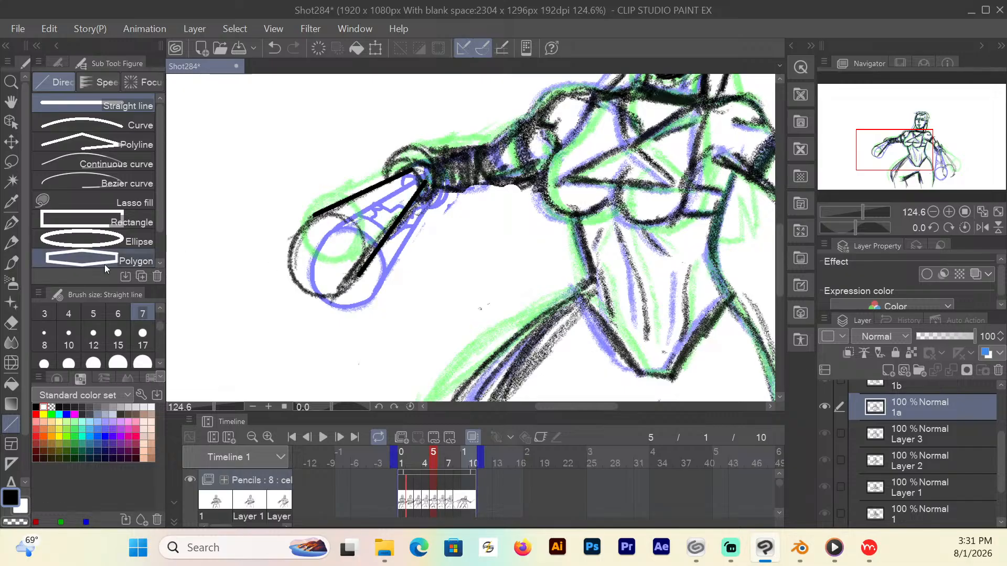
Ink that sword's round tip on frame 5 with the G-pen and round off the blade's narrow end.
key(p)
mouse_move(318, 216)
mouse_down()
mouse_move(357, 230)
mouse_move(366, 256)
mouse_move(342, 293)
mouse_move(300, 286)
mouse_move(288, 260)
mouse_move(319, 214)
mouse_up()
drag(411, 167, 426, 179)
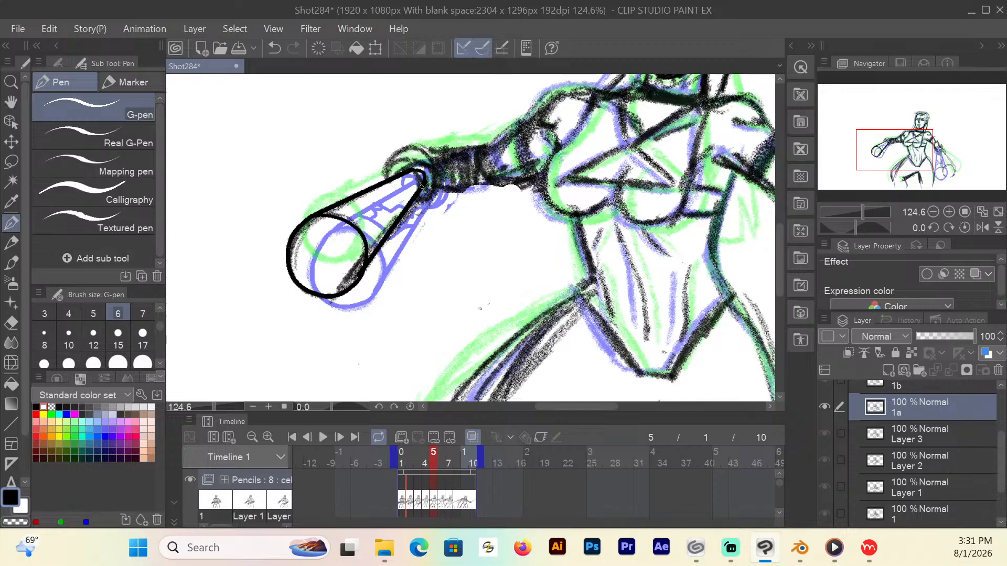
Ink stepped, jagged markings along the outstretched arm's sword blade on frame 5 and a ring-shaped guard around its narrow end.
mouse_move(338, 204)
mouse_down()
mouse_move(376, 231)
mouse_move(394, 222)
mouse_move(372, 207)
mouse_move(403, 194)
mouse_move(401, 179)
mouse_move(416, 183)
mouse_up()
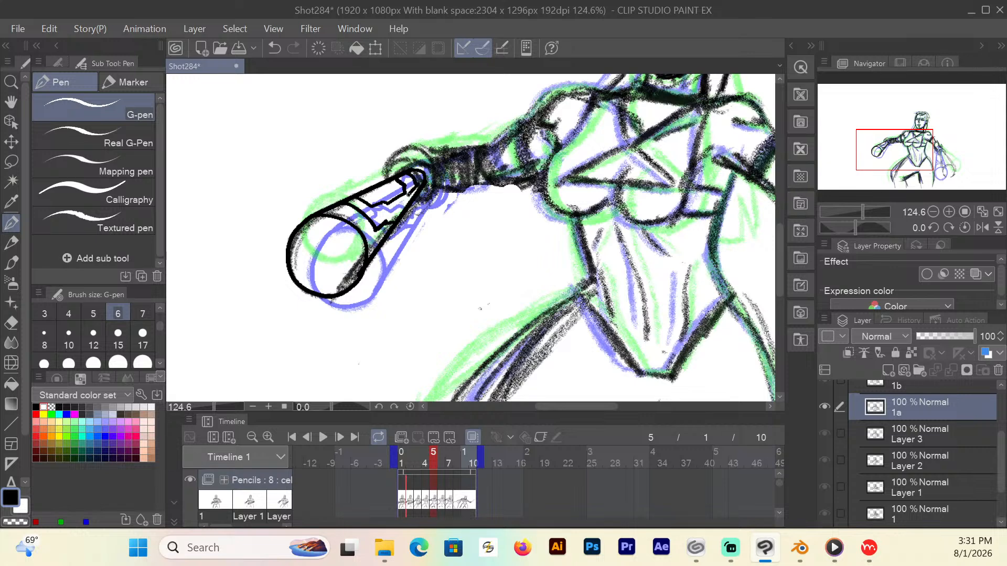
drag(405, 176, 400, 181)
drag(378, 224, 408, 199)
mouse_move(411, 170)
mouse_down()
mouse_move(400, 176)
mouse_move(404, 162)
mouse_move(430, 159)
mouse_move(435, 186)
mouse_move(416, 198)
mouse_up()
mouse_move(405, 163)
mouse_down()
mouse_move(428, 153)
mouse_move(443, 177)
mouse_move(432, 195)
mouse_move(422, 180)
mouse_up()
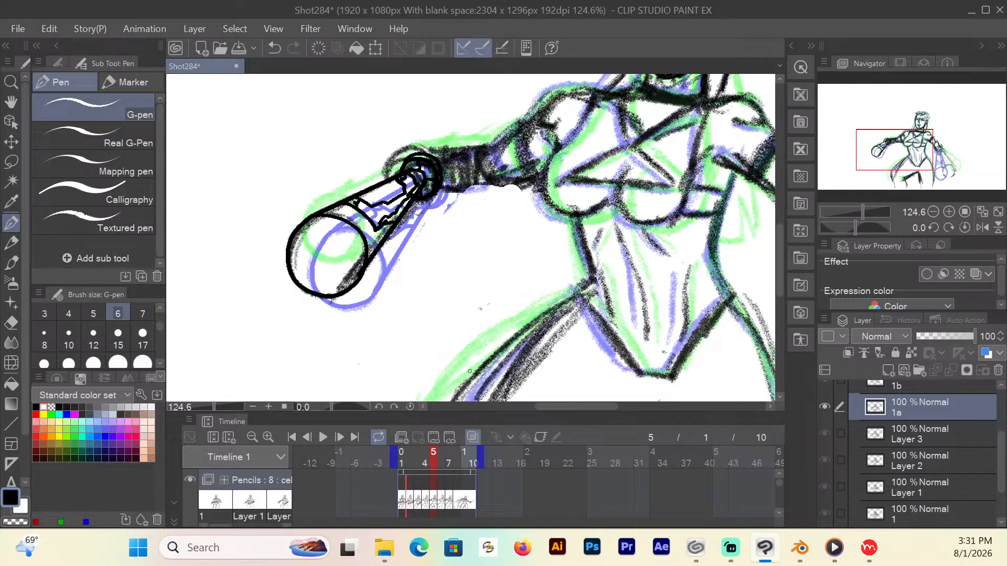
Trace the two long blade edges of the lowered arm's sword on frame 5 with straight lines.
drag(567, 406, 610, 405)
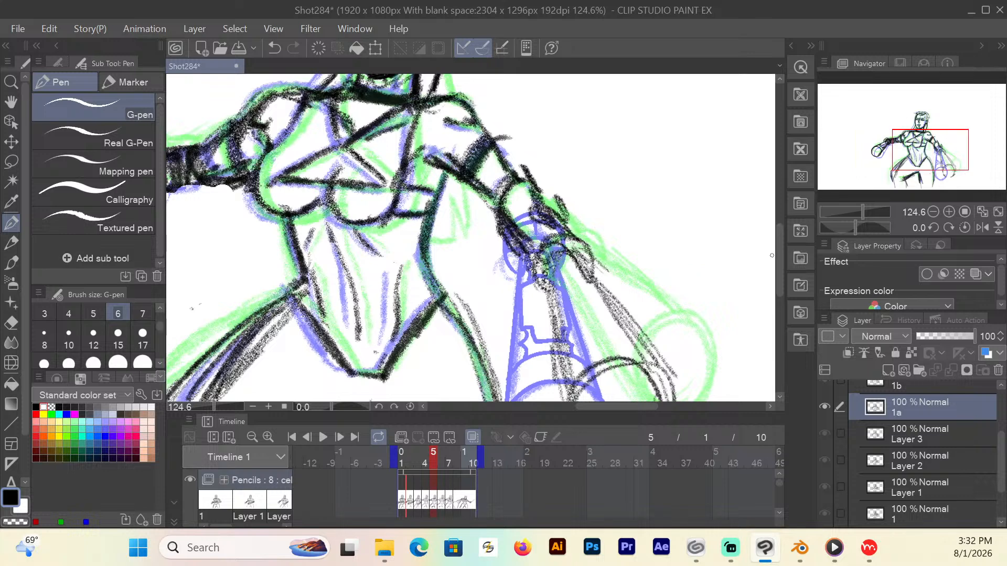
drag(778, 250, 777, 264)
drag(624, 406, 638, 403)
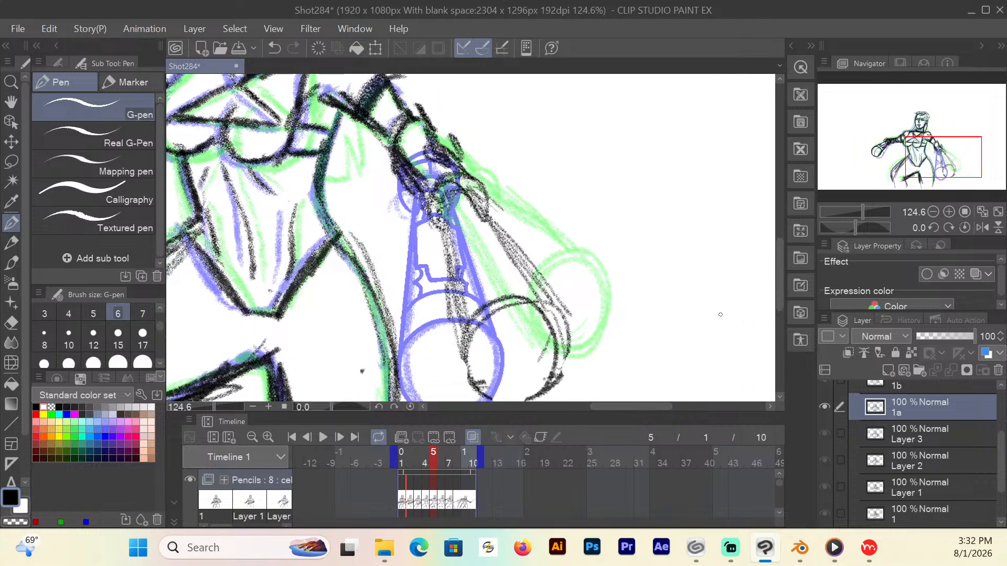
drag(779, 254, 778, 270)
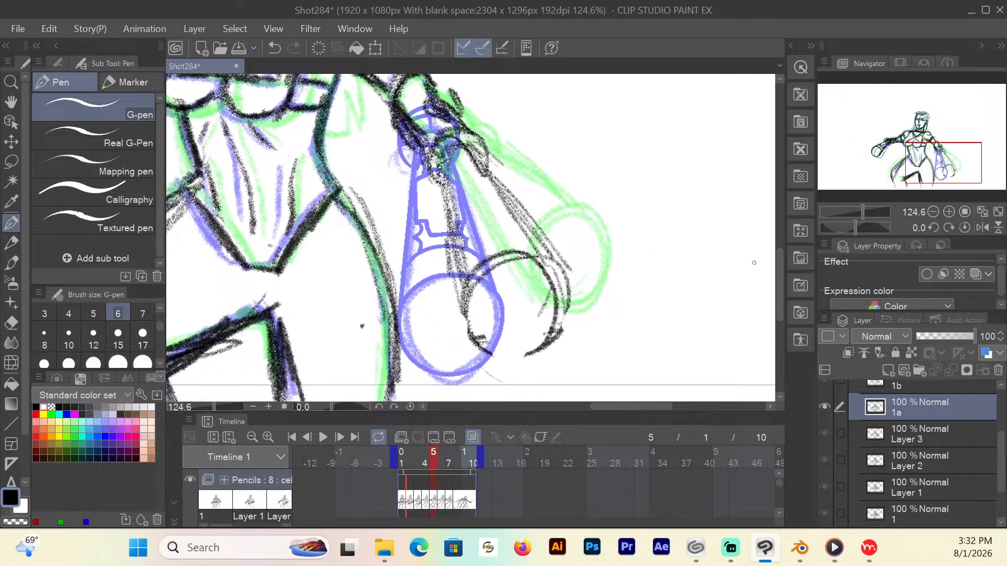
click(17, 422)
drag(464, 146, 557, 259)
mouse_move(451, 207)
mouse_down()
mouse_move(440, 155)
mouse_move(460, 310)
mouse_up()
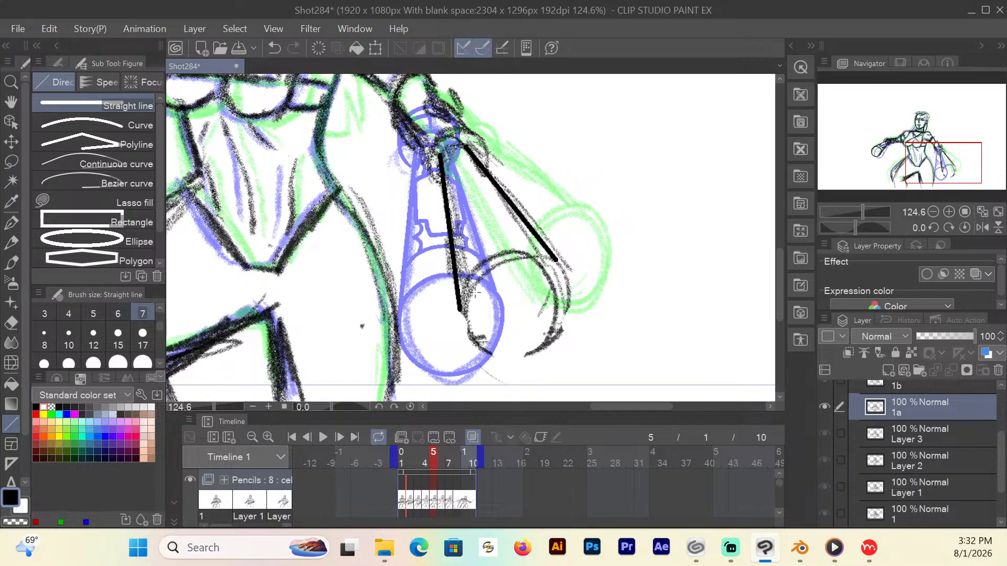
Ink the lowered sword's round tip, rounded narrow end and ring-shaped guard on frame 5 with the G-pen.
click(12, 223)
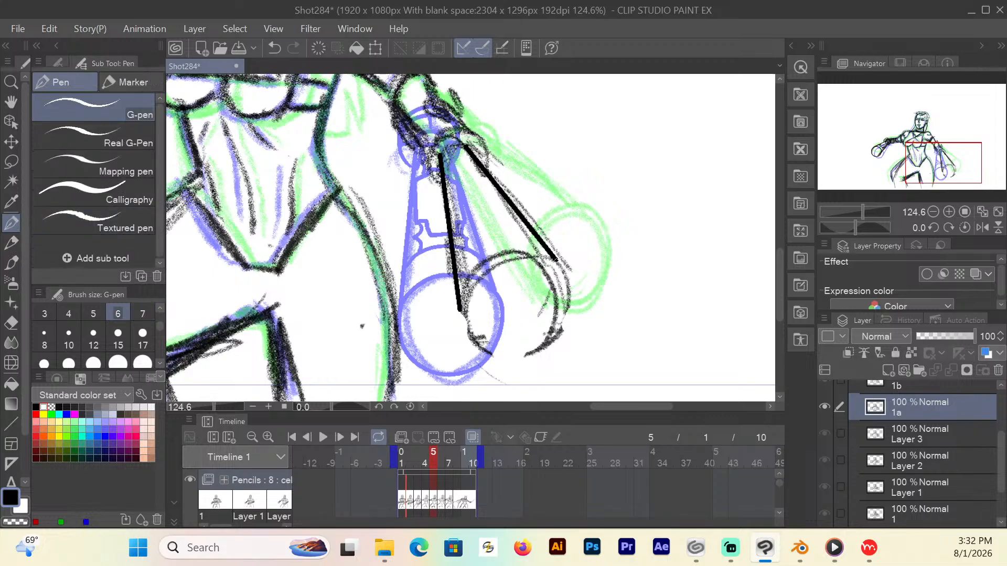
mouse_move(556, 258)
mouse_down()
mouse_move(519, 254)
mouse_move(474, 279)
mouse_move(459, 311)
mouse_move(478, 344)
mouse_move(532, 355)
mouse_move(559, 333)
mouse_move(574, 292)
mouse_move(559, 261)
mouse_up()
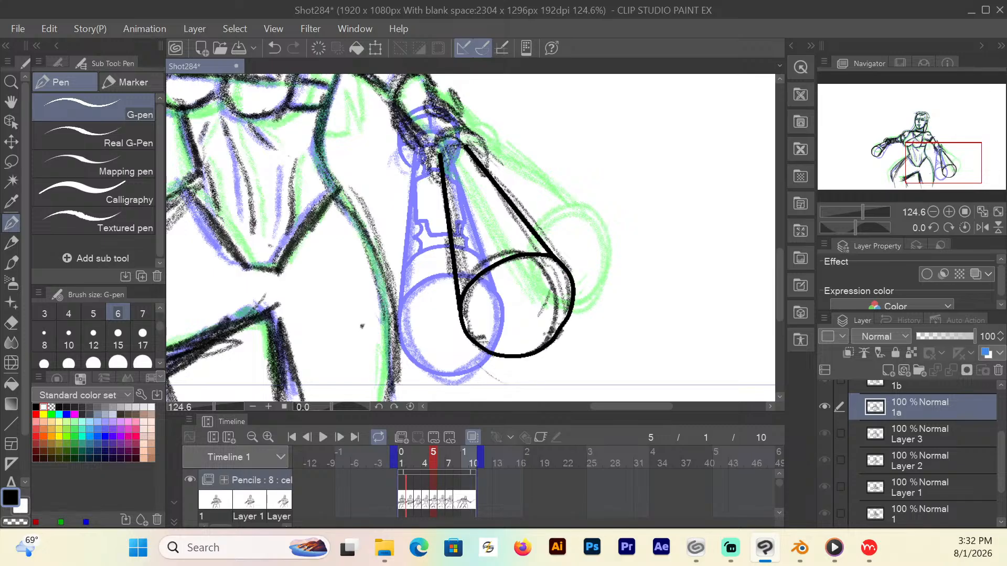
mouse_move(466, 145)
mouse_down()
mouse_move(439, 160)
mouse_move(444, 150)
mouse_up()
drag(780, 263, 776, 253)
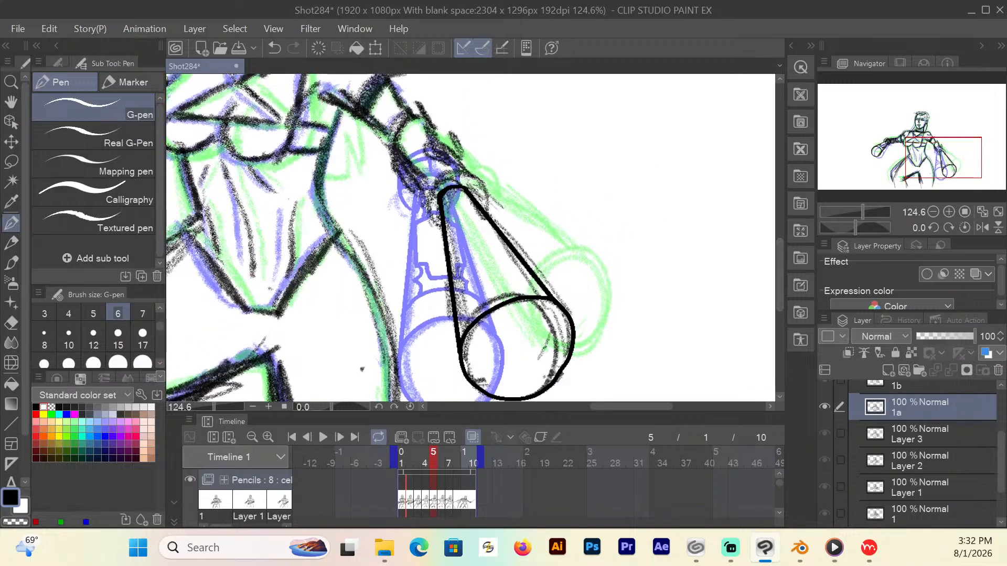
mouse_move(482, 196)
mouse_down()
mouse_move(478, 181)
mouse_move(451, 171)
mouse_move(425, 202)
mouse_move(440, 218)
mouse_move(423, 182)
mouse_move(450, 167)
mouse_move(473, 176)
mouse_up()
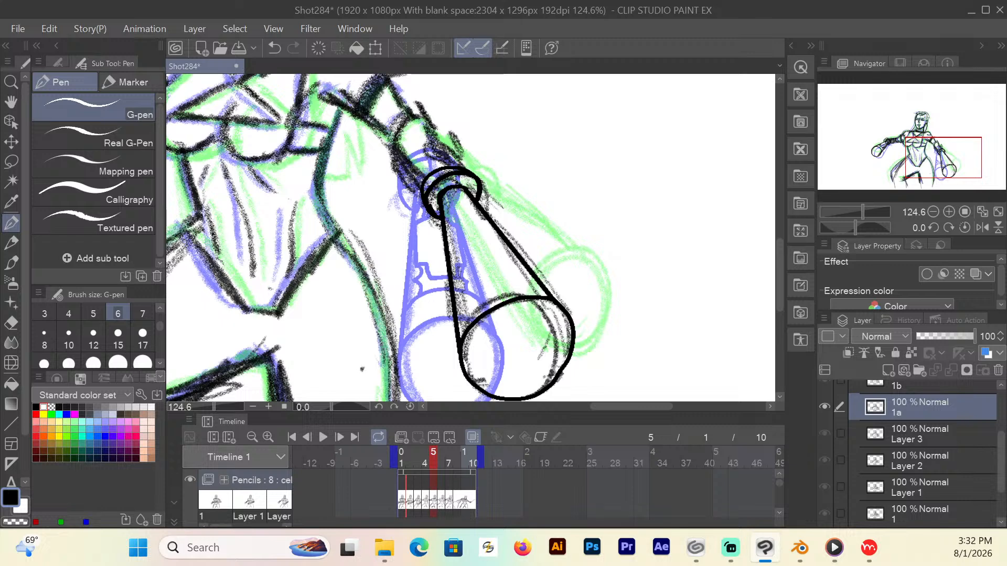
drag(457, 175, 441, 197)
drag(464, 191, 478, 189)
Draw a curved band near the lowered sword's tip on frame 5 and stepped, jagged markings along its blade.
mouse_move(535, 278)
mouse_down()
mouse_move(490, 284)
mouse_move(465, 305)
mouse_up()
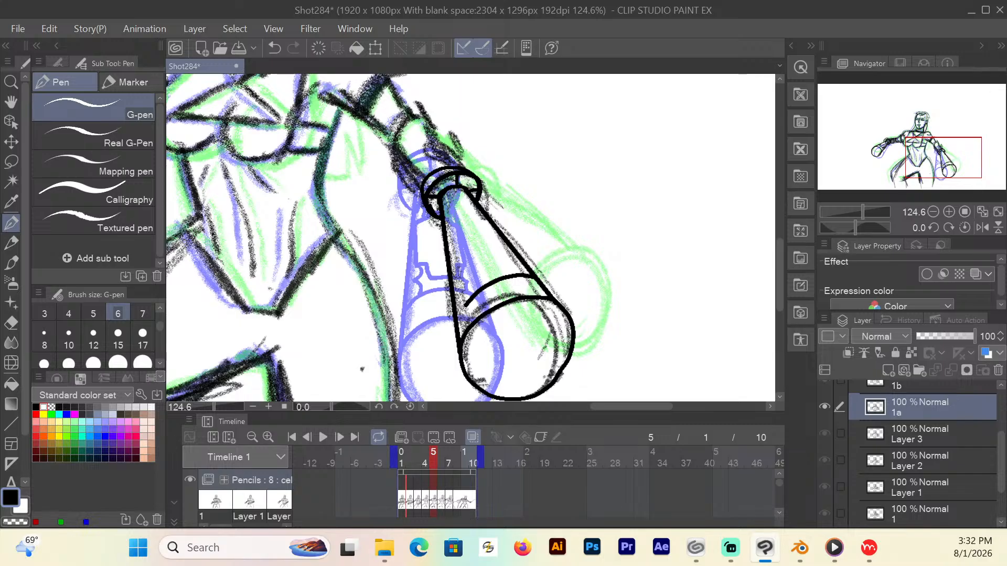
drag(463, 305, 454, 275)
mouse_move(516, 256)
mouse_down()
mouse_move(482, 263)
mouse_move(458, 252)
mouse_move(457, 208)
mouse_move(485, 214)
mouse_move(452, 200)
mouse_move(474, 194)
mouse_move(446, 216)
mouse_move(470, 296)
mouse_move(510, 270)
mouse_move(519, 275)
mouse_up()
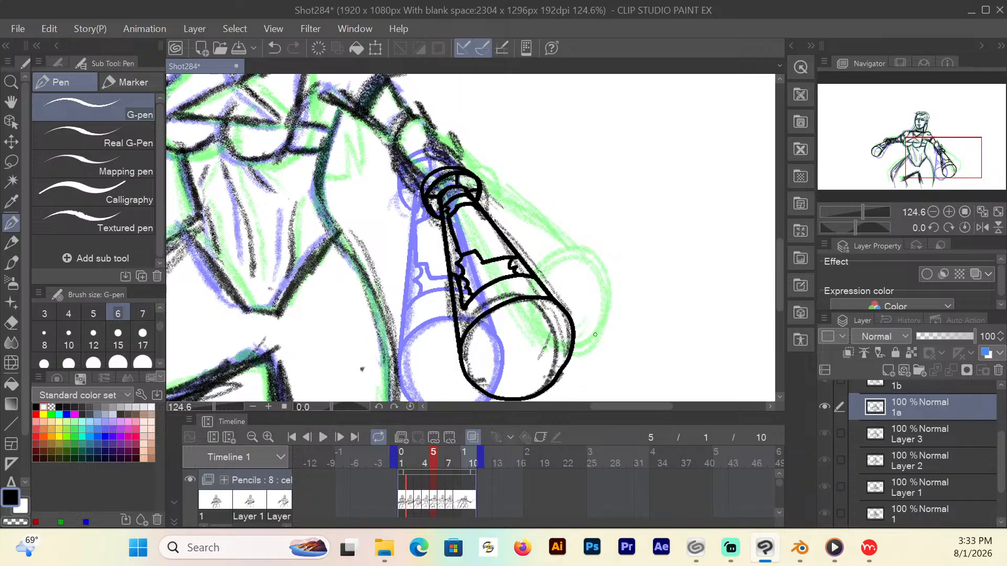
Go to frame 6 and trace the long blade edges of the lowered arm's sword with straight lines.
mouse_move(618, 405)
mouse_down()
mouse_move(577, 404)
mouse_move(600, 406)
mouse_up()
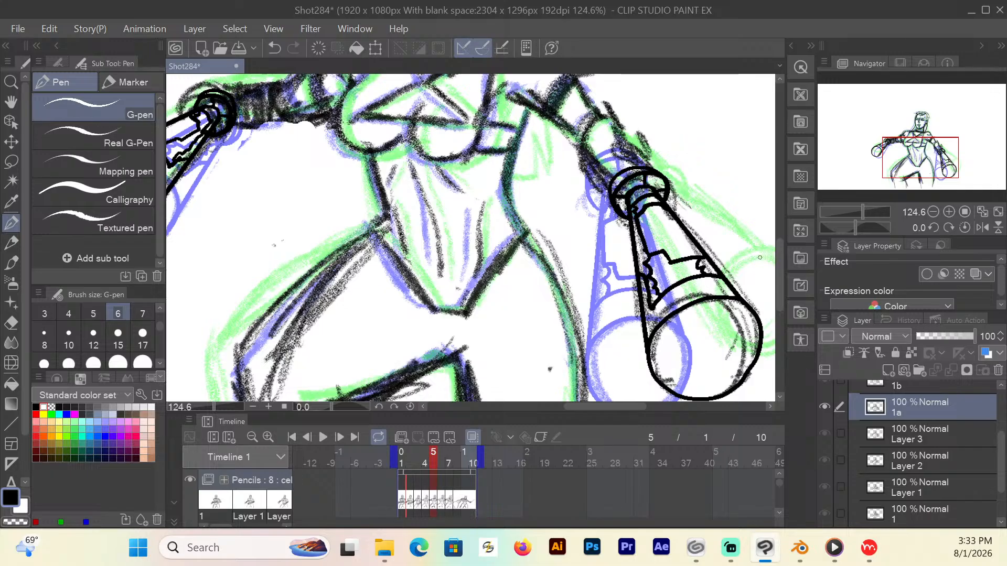
click(441, 465)
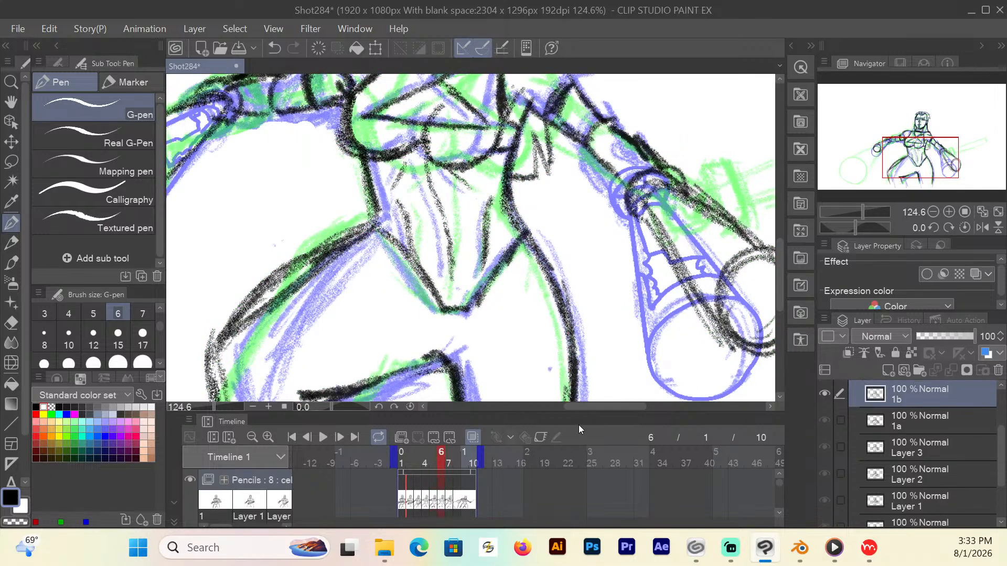
drag(579, 406, 606, 405)
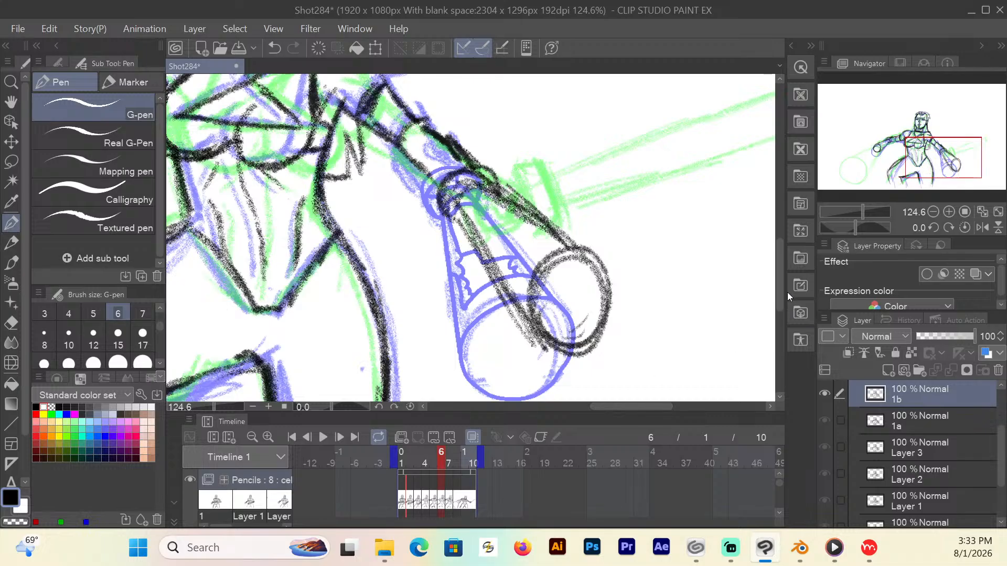
scroll(779, 290, down, 2)
click(18, 422)
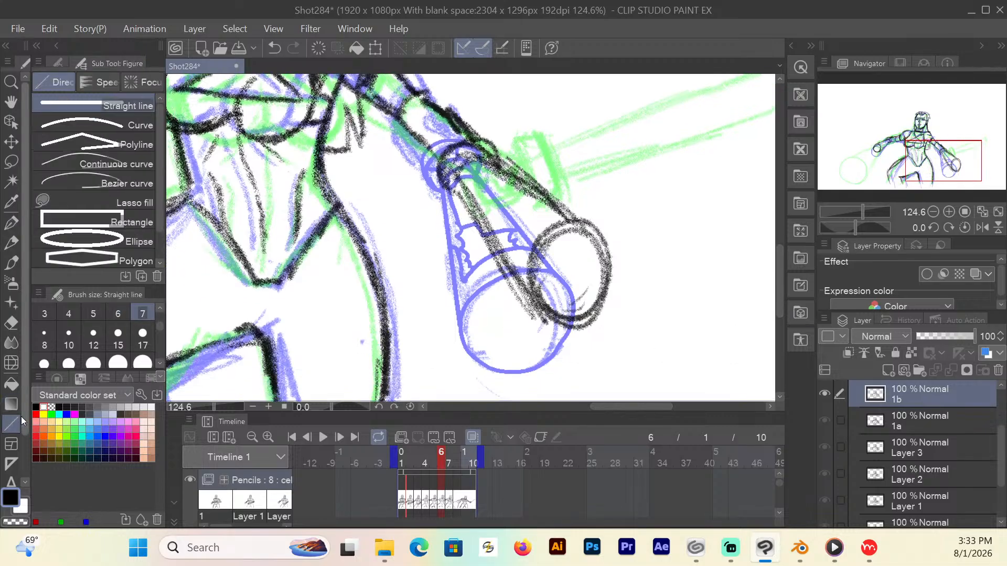
drag(478, 156, 598, 226)
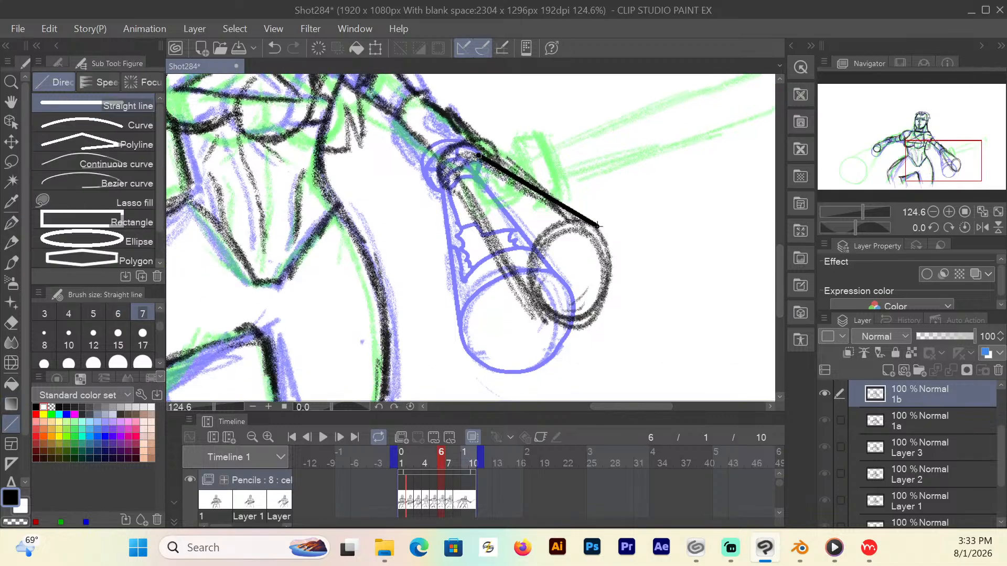
drag(454, 168, 522, 308)
Ink the round tip of that sword on frame 6 with the G-pen, plus its rounded narrow end and ring-shaped guard.
click(11, 223)
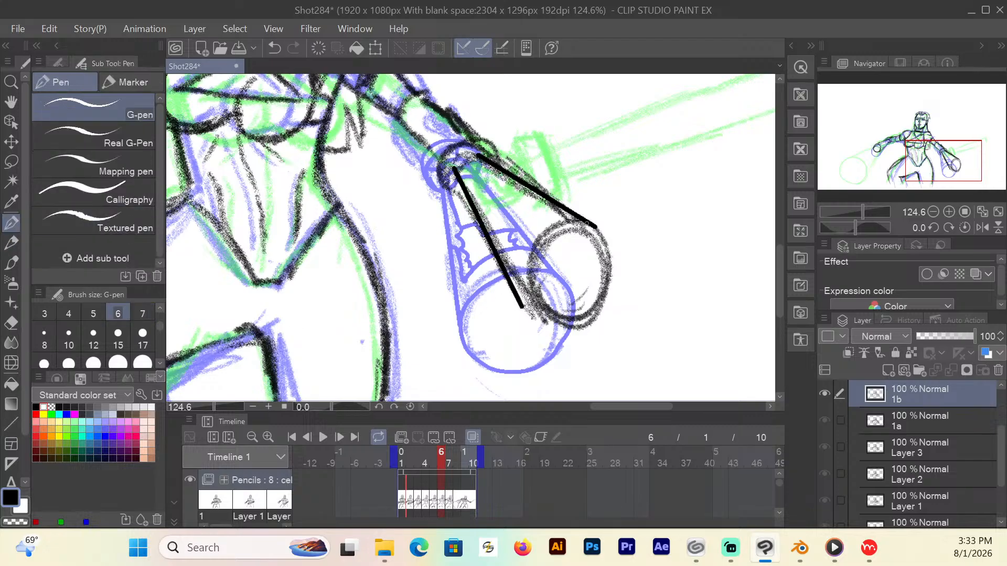
mouse_move(599, 228)
mouse_down()
mouse_move(563, 224)
mouse_move(541, 237)
mouse_move(521, 297)
mouse_move(555, 322)
mouse_move(609, 314)
mouse_up()
key(ctrl+z)
mouse_move(596, 228)
mouse_down()
mouse_move(552, 221)
mouse_move(536, 234)
mouse_move(523, 257)
mouse_move(522, 306)
mouse_move(564, 323)
mouse_move(591, 312)
mouse_move(607, 283)
mouse_move(594, 227)
mouse_up()
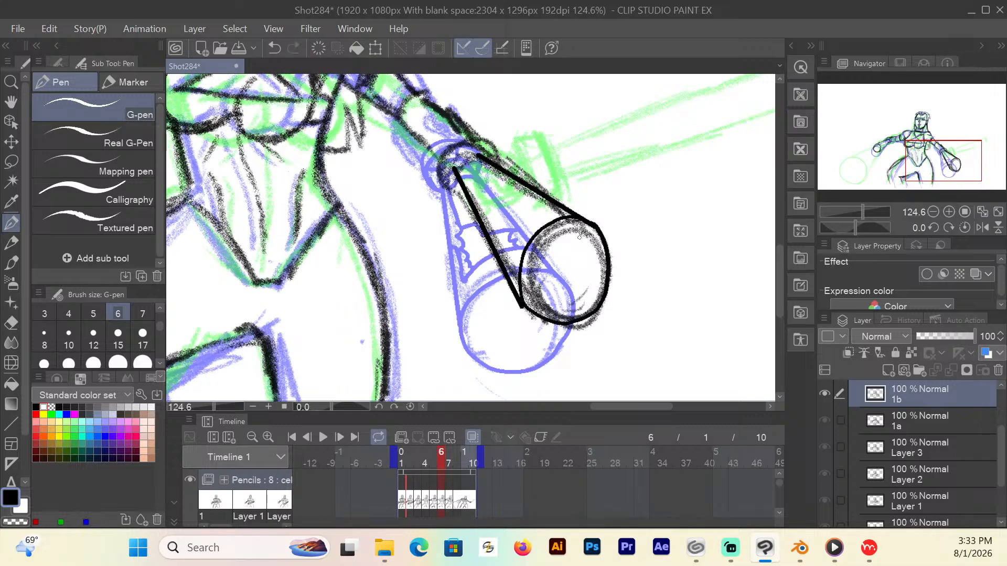
drag(523, 307, 557, 322)
mouse_move(478, 155)
mouse_down()
mouse_move(461, 157)
mouse_move(456, 176)
mouse_move(472, 138)
mouse_move(441, 157)
mouse_move(461, 186)
mouse_move(444, 168)
mouse_move(445, 154)
mouse_move(465, 142)
mouse_move(487, 155)
mouse_move(455, 163)
mouse_up()
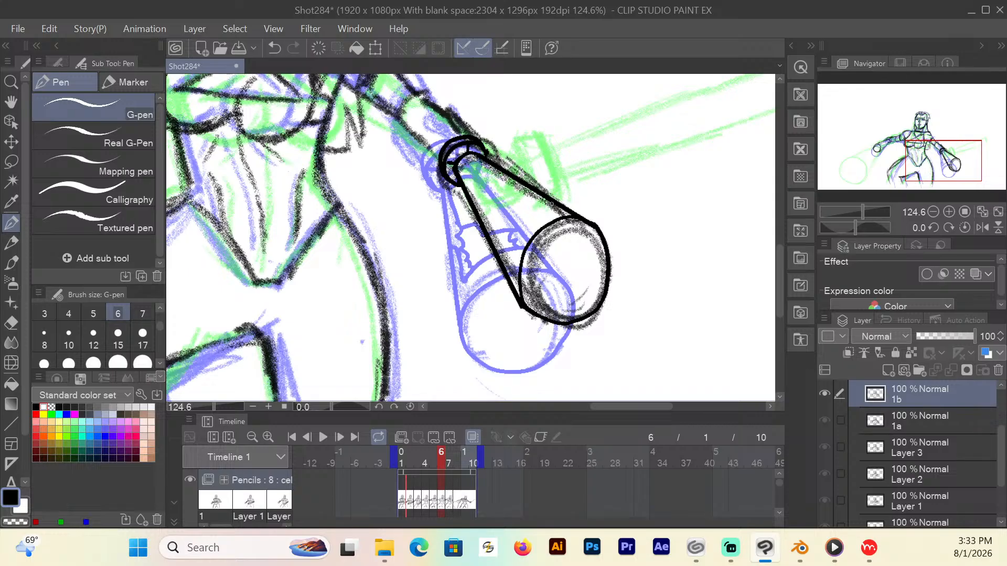
Draw a curved band near that sword's tip on frame 6 and stepped, jagged markings along both blade edges.
mouse_move(560, 206)
mouse_down()
mouse_move(536, 212)
mouse_move(512, 242)
mouse_move(487, 233)
mouse_up()
mouse_move(542, 195)
mouse_down()
mouse_move(496, 202)
mouse_move(475, 176)
mouse_move(492, 165)
mouse_up()
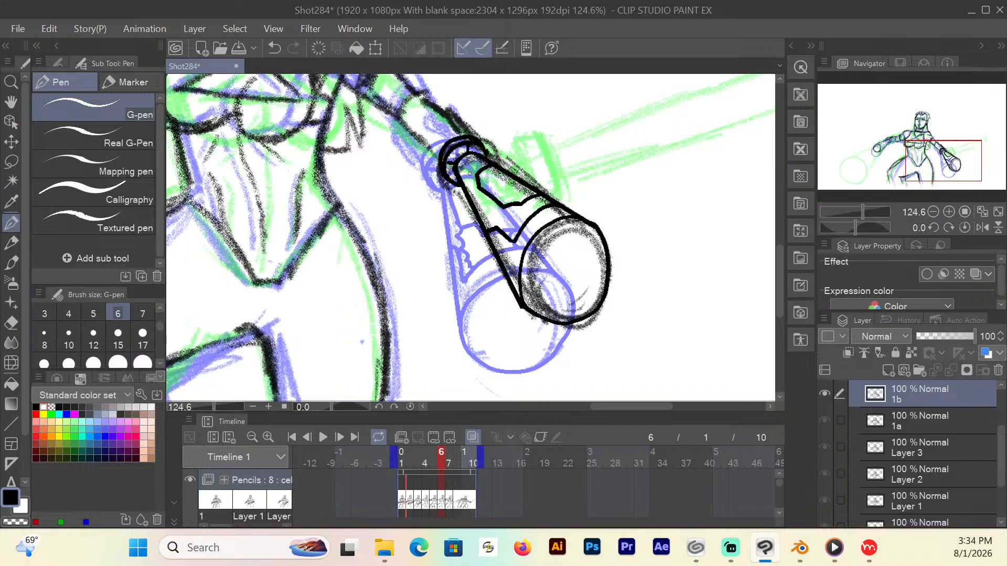
mouse_move(480, 156)
mouse_down()
mouse_move(462, 169)
mouse_move(468, 190)
mouse_move(460, 175)
mouse_up()
drag(504, 232, 474, 192)
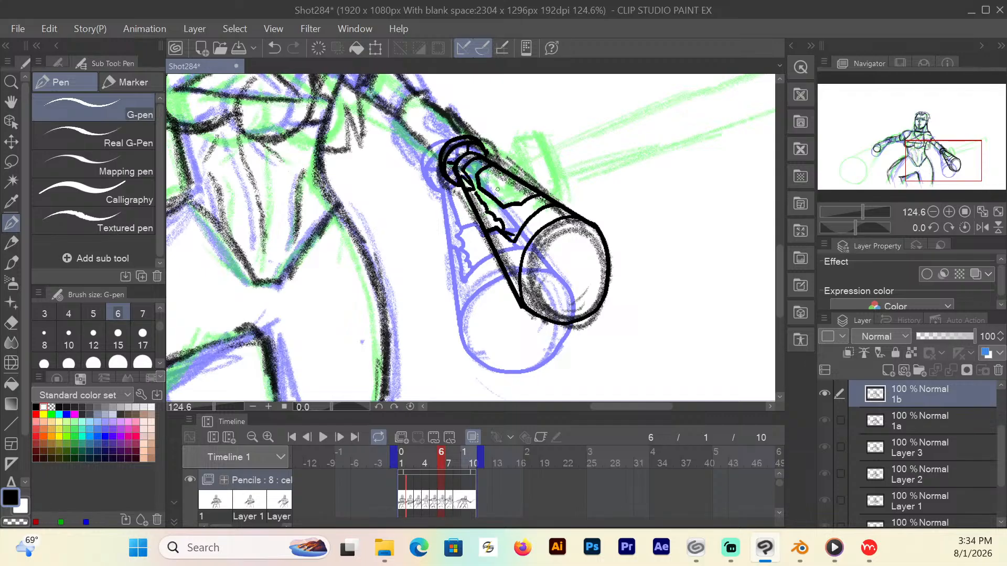
mouse_move(545, 206)
mouse_down()
mouse_move(472, 193)
mouse_move(475, 156)
mouse_up()
Trace the long blade edges of the outstretched arm's sword on frame 6 with straight lines.
drag(614, 404, 573, 410)
drag(779, 278, 778, 257)
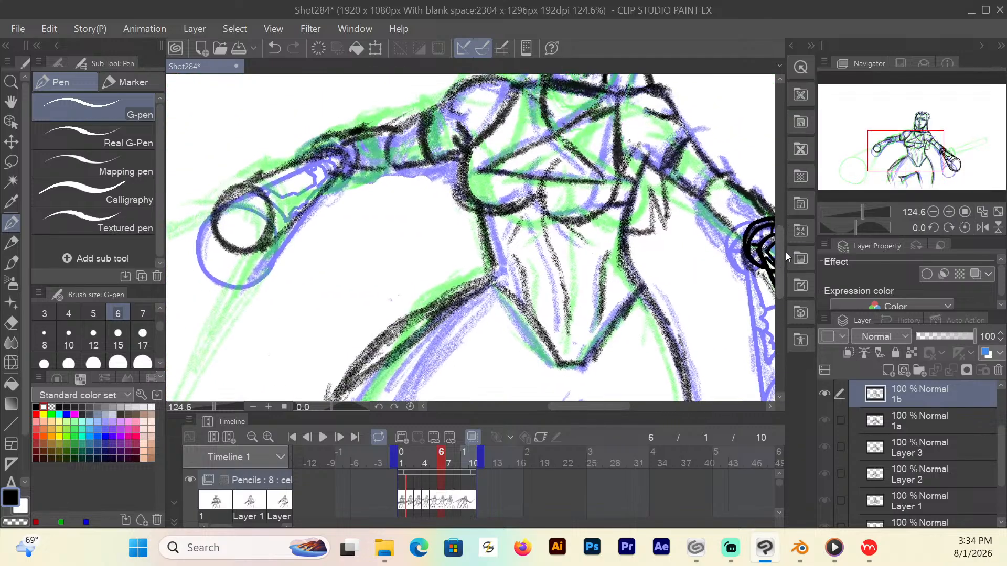
click(12, 423)
mouse_move(236, 185)
mouse_down()
mouse_move(336, 149)
mouse_move(336, 168)
mouse_move(270, 241)
mouse_up()
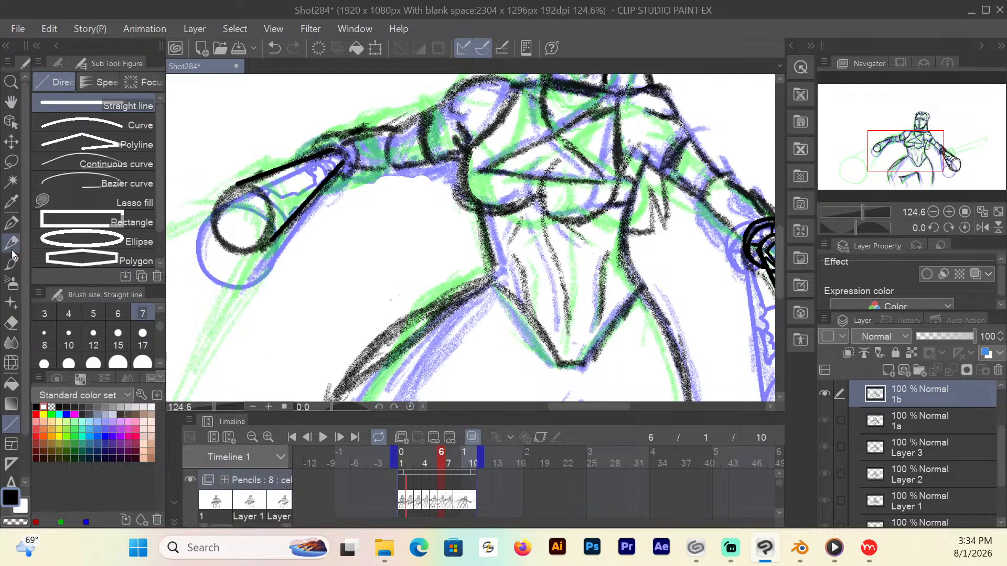
Ink the outstretched sword's round tip and ring-shaped guard on frame 6 with the G-pen.
click(11, 223)
mouse_move(243, 182)
mouse_down()
mouse_move(274, 215)
mouse_move(265, 242)
mouse_move(239, 252)
mouse_move(212, 220)
mouse_move(238, 183)
mouse_up()
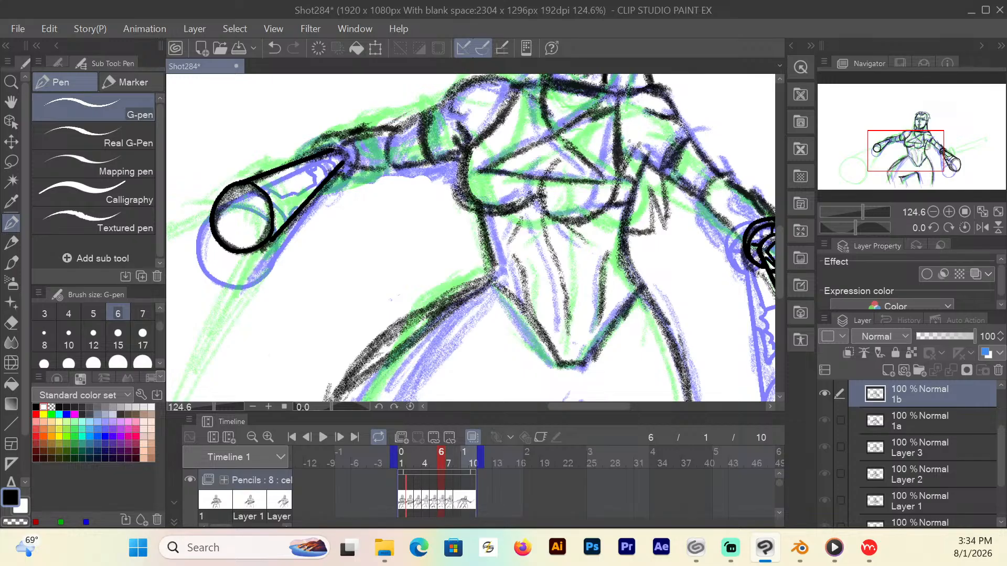
mouse_move(334, 146)
mouse_down()
mouse_move(344, 164)
mouse_move(333, 147)
mouse_up()
mouse_move(325, 144)
mouse_down()
mouse_move(346, 132)
mouse_move(359, 163)
mouse_move(338, 173)
mouse_up()
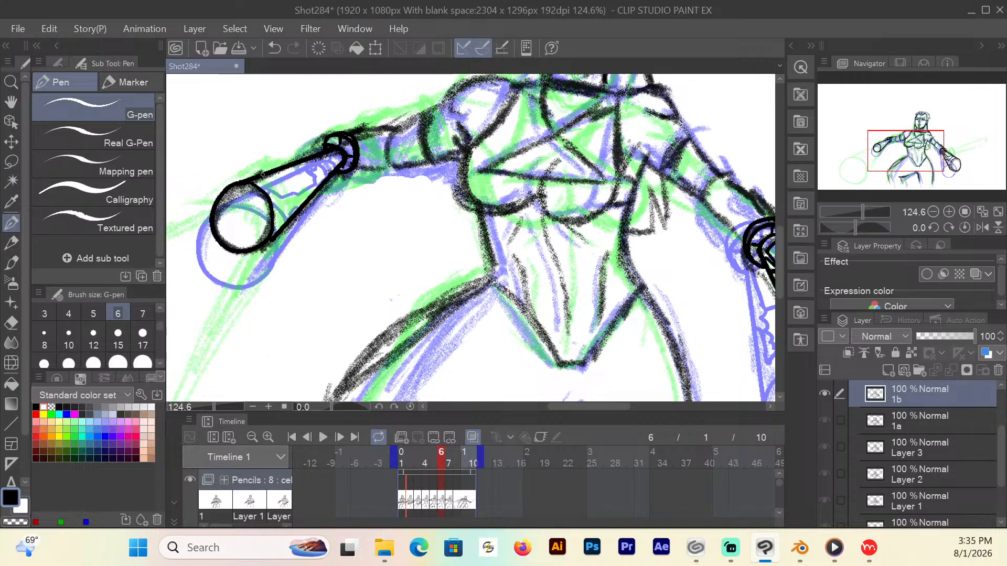
Draw the curved band and jagged blade markings on frame 6's outstretched sword and save the file.
drag(266, 176, 288, 207)
mouse_move(288, 206)
mouse_down()
mouse_move(315, 179)
mouse_move(290, 176)
mouse_move(333, 152)
mouse_move(324, 171)
mouse_move(328, 154)
mouse_move(281, 175)
mouse_move(296, 193)
mouse_move(312, 178)
mouse_move(291, 196)
mouse_move(330, 170)
mouse_up()
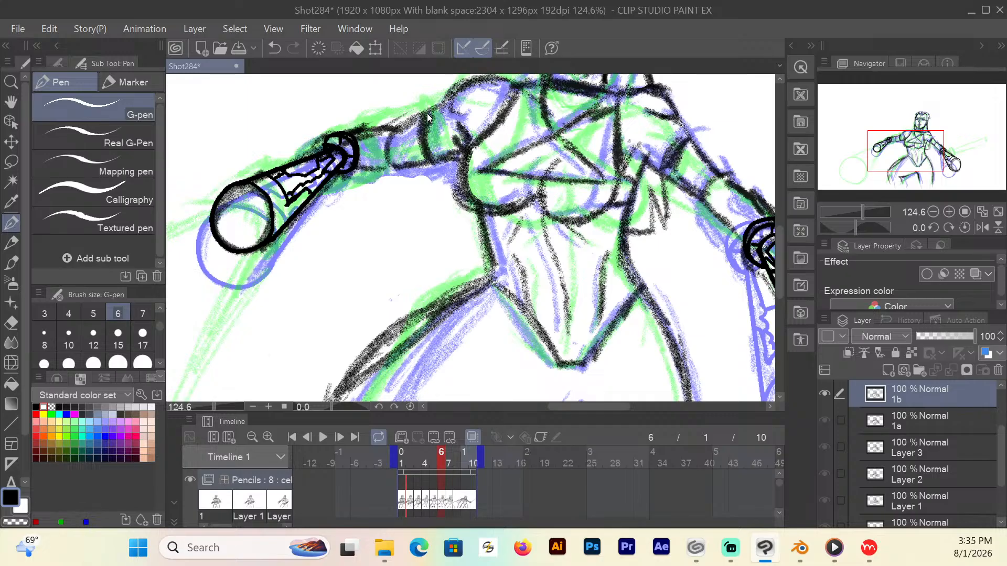
key(ctrl+s)
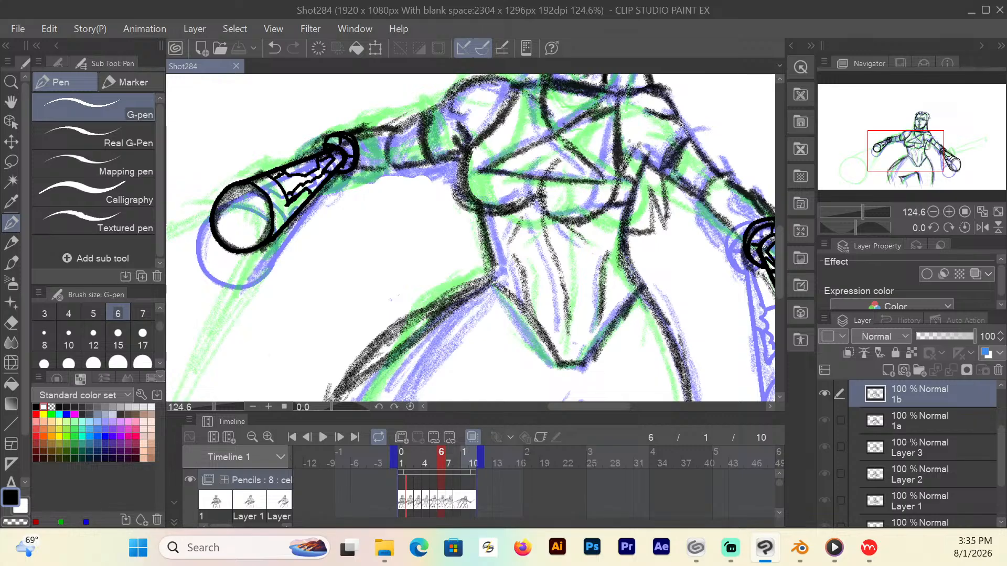
Go to frame 7 and trace the long blade edges of the sword with the large round tip using straight lines.
click(448, 464)
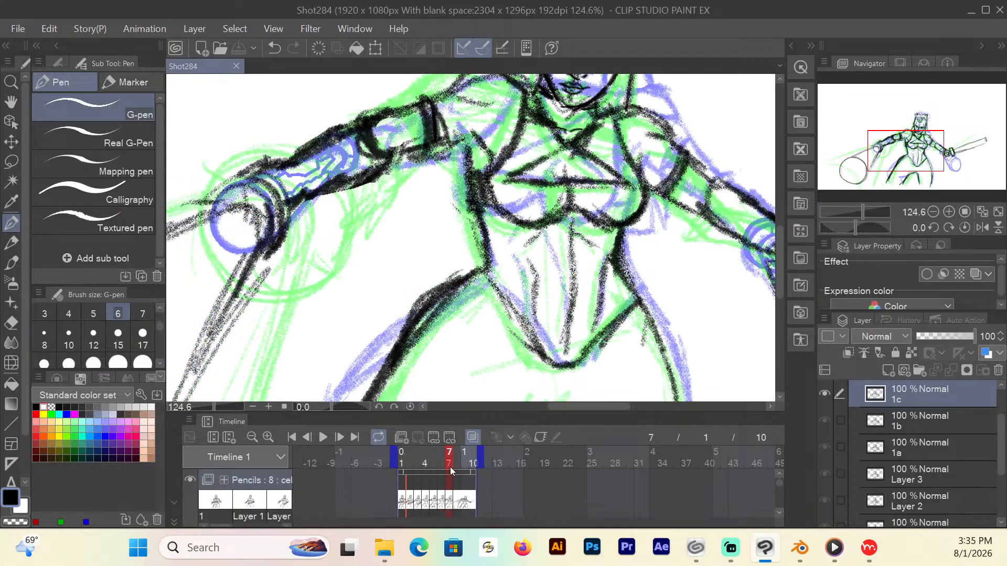
drag(607, 403, 578, 406)
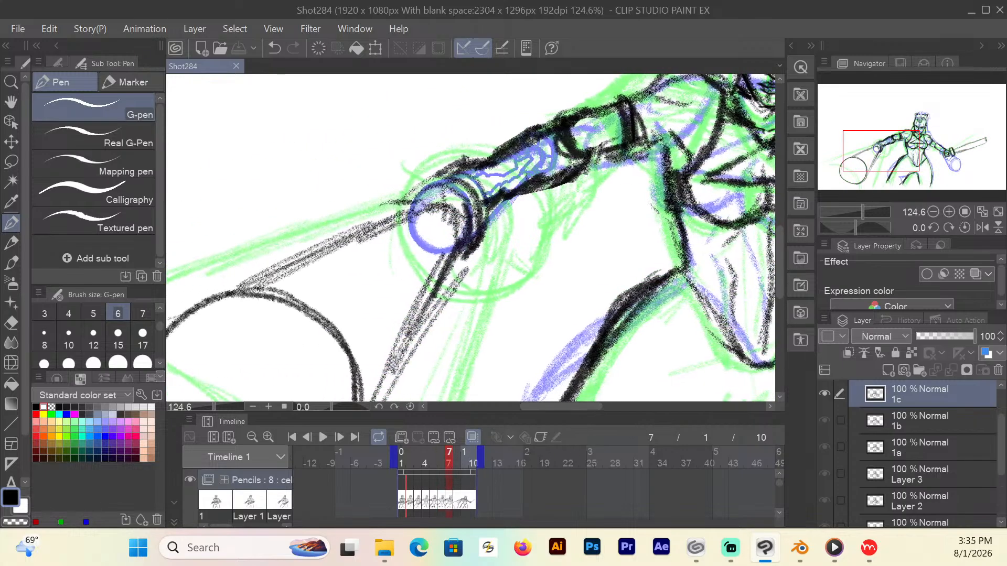
drag(778, 274, 776, 294)
drag(578, 407, 572, 408)
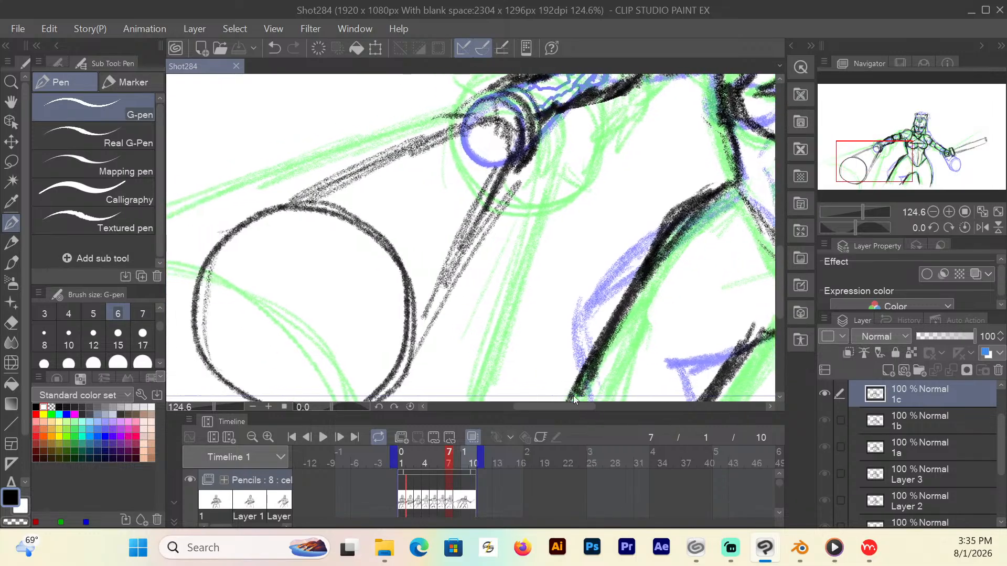
scroll(574, 396, down, 2)
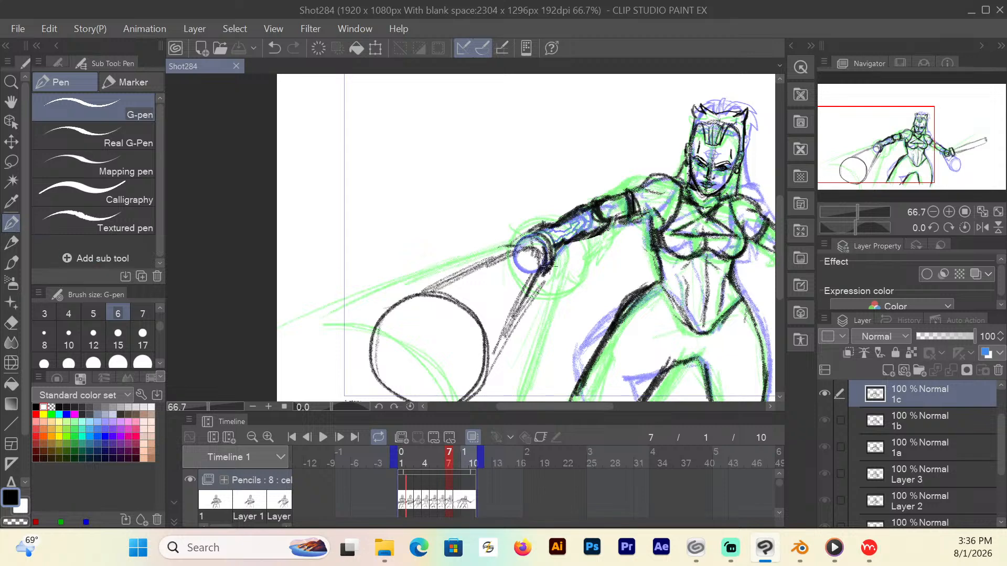
key(u)
drag(541, 257, 486, 382)
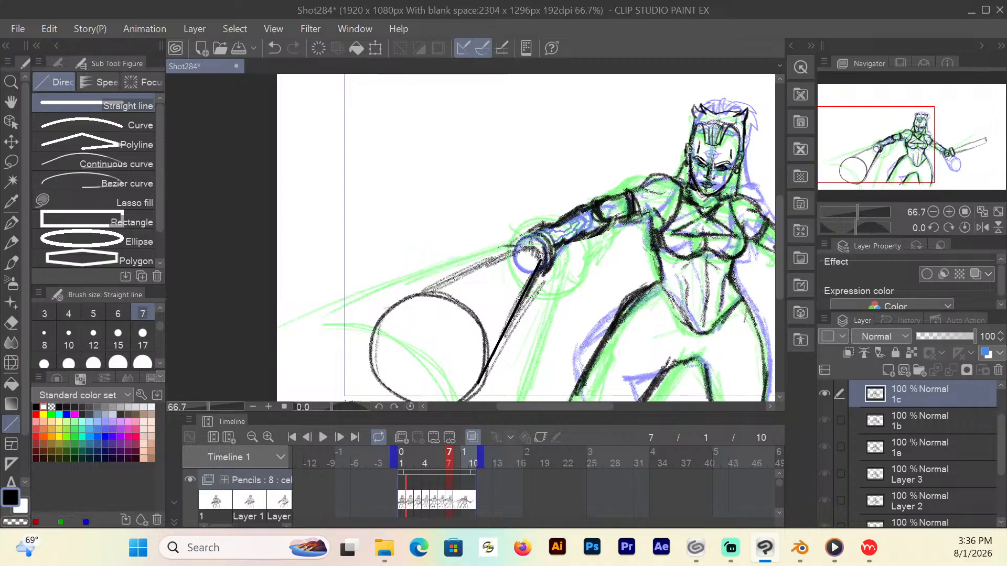
drag(531, 245, 411, 295)
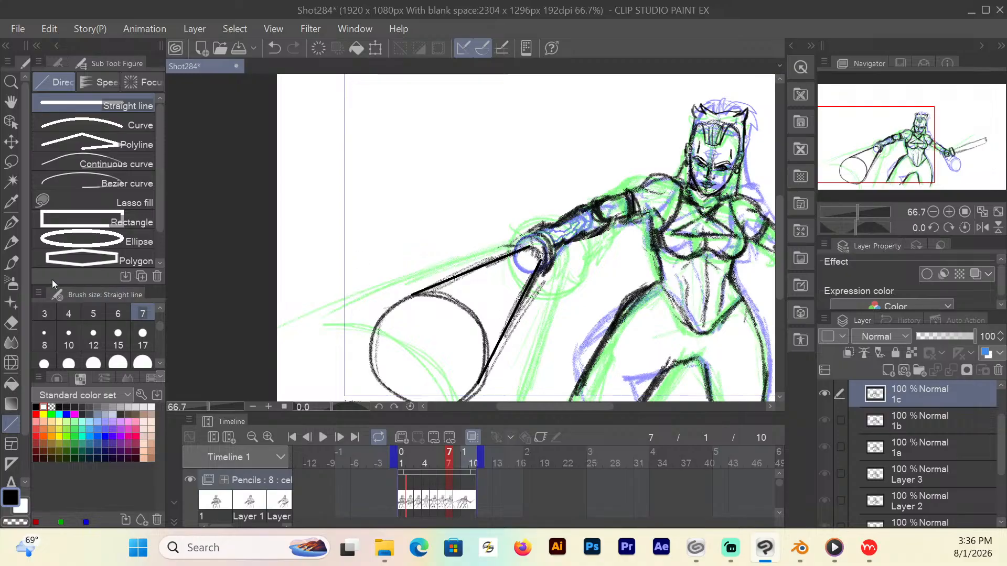
Ink the large sword's rounded base at the hand and its full round tip on frame 7 with the G-pen.
click(11, 224)
mouse_move(526, 248)
mouse_down()
mouse_move(540, 264)
mouse_move(538, 236)
mouse_move(548, 256)
mouse_move(541, 272)
mouse_move(529, 232)
mouse_move(554, 247)
mouse_move(546, 266)
mouse_up()
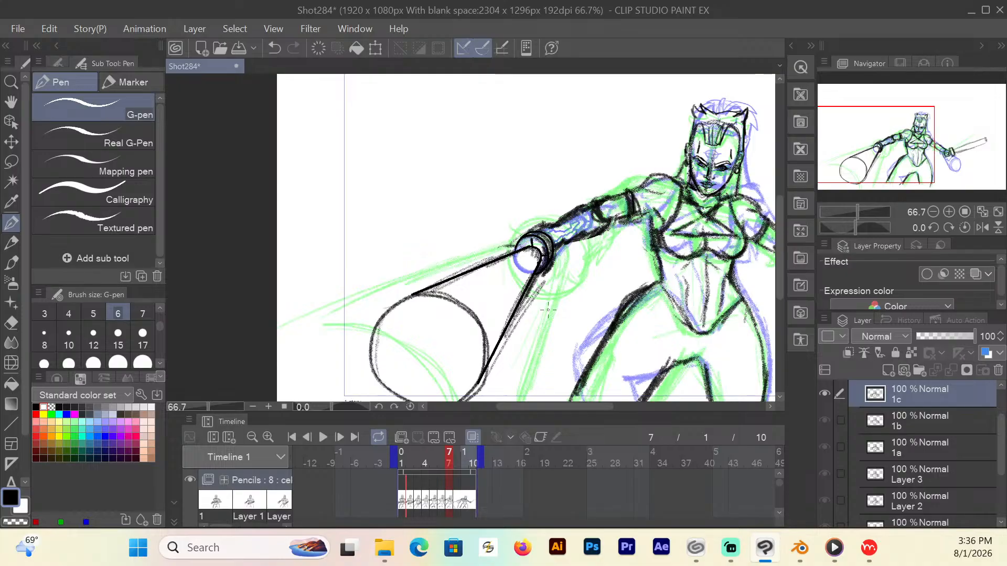
mouse_move(414, 293)
mouse_down()
mouse_move(474, 320)
mouse_move(487, 342)
mouse_move(479, 377)
mouse_up()
mouse_move(418, 292)
mouse_down()
mouse_move(403, 292)
mouse_move(377, 326)
mouse_move(376, 371)
mouse_move(399, 398)
mouse_up()
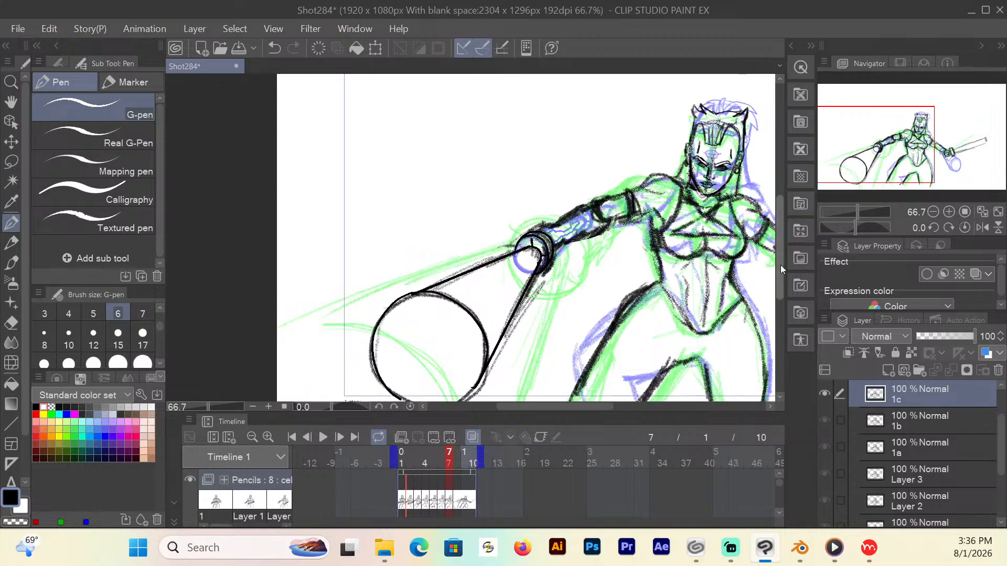
scroll(780, 262, down, 3)
mouse_move(476, 299)
mouse_down()
mouse_move(461, 318)
mouse_move(414, 325)
mouse_move(393, 313)
mouse_up()
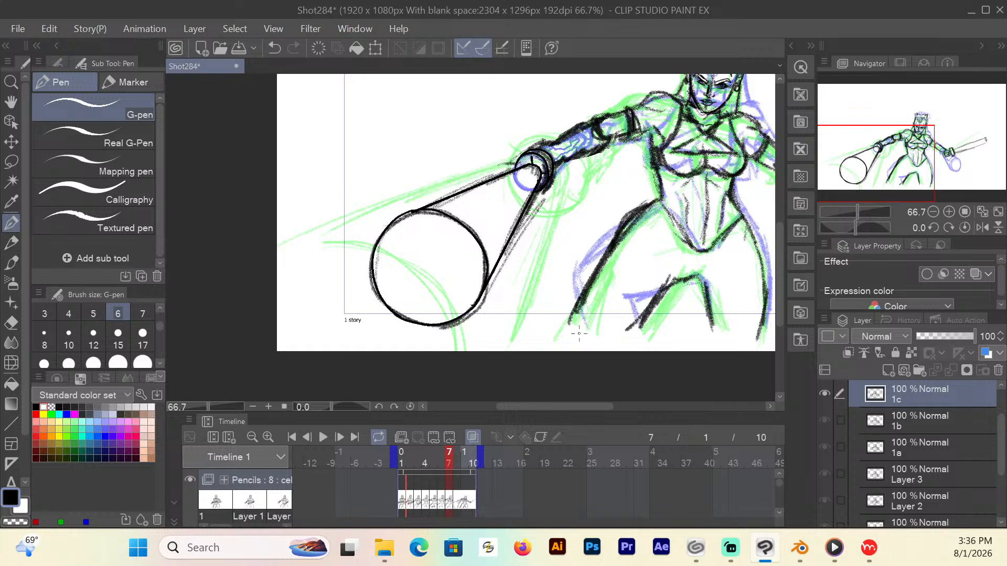
Draw the curved band and jagged blade markings on frame 7's large round-tipped sword.
mouse_move(437, 199)
mouse_down()
mouse_move(488, 219)
mouse_move(500, 244)
mouse_move(510, 224)
mouse_up()
mouse_move(468, 191)
mouse_down()
mouse_move(512, 191)
mouse_move(529, 178)
mouse_move(525, 164)
mouse_move(519, 199)
mouse_move(535, 201)
mouse_up()
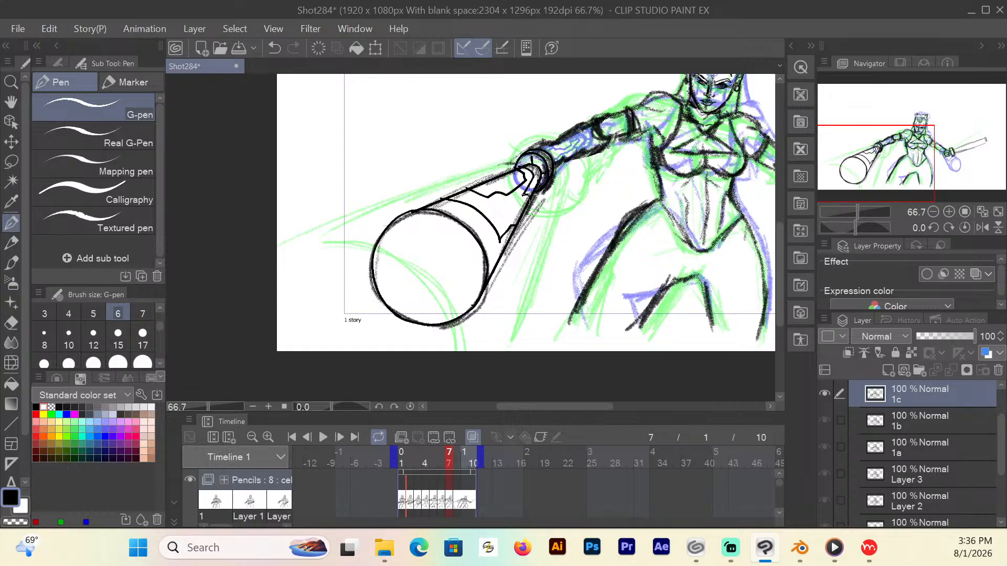
mouse_move(454, 207)
mouse_down()
mouse_move(518, 180)
mouse_move(522, 202)
mouse_move(504, 228)
mouse_up()
click(11, 323)
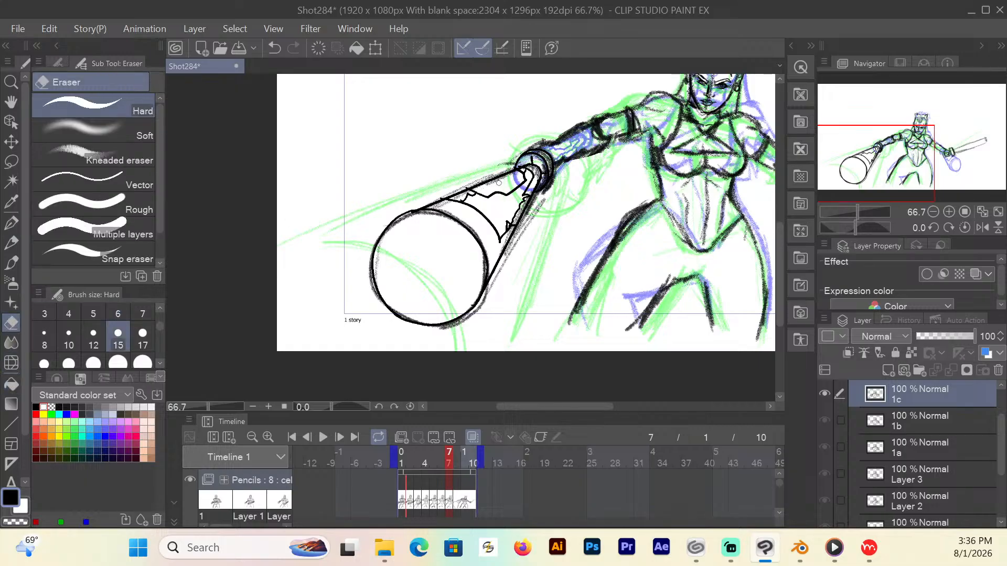
Trace the guard, pommel and long blade edges of the other hand's sword on frame 7 with straight lines.
drag(590, 405, 660, 412)
click(11, 424)
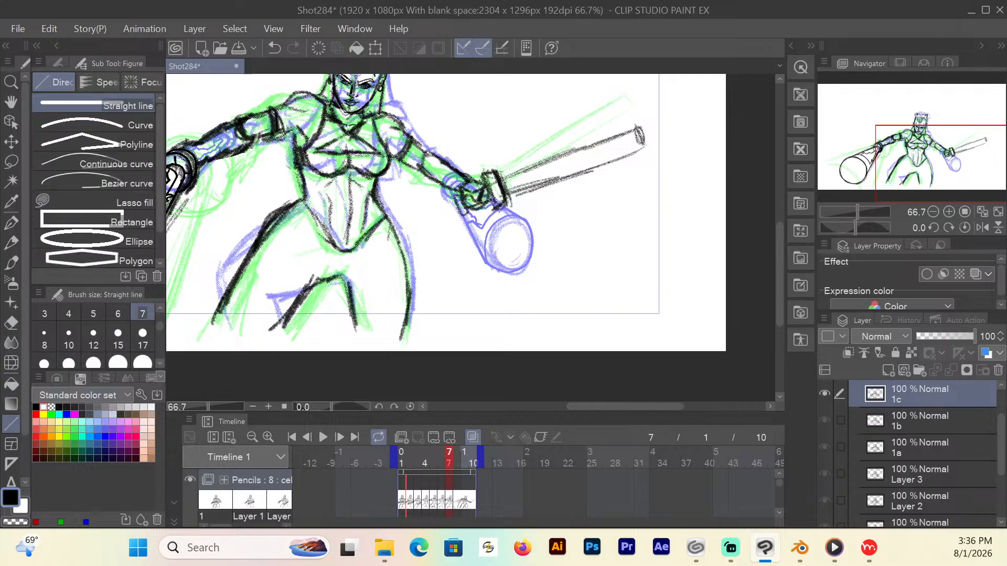
mouse_move(483, 170)
mouse_down()
mouse_move(496, 205)
mouse_move(496, 171)
mouse_up()
mouse_move(495, 208)
mouse_down()
mouse_move(507, 204)
mouse_move(461, 191)
mouse_move(458, 214)
mouse_up()
drag(459, 214, 453, 195)
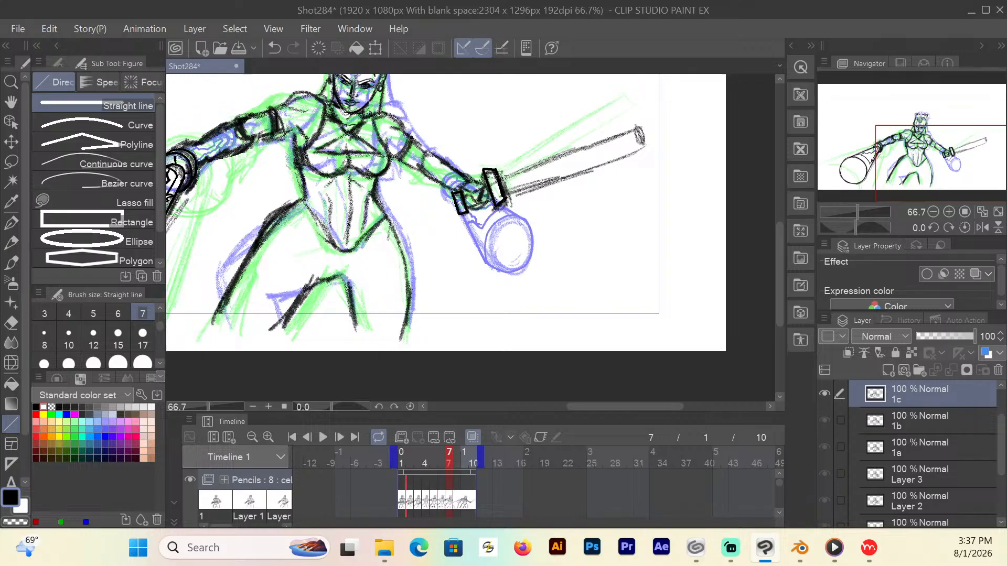
drag(498, 175, 636, 126)
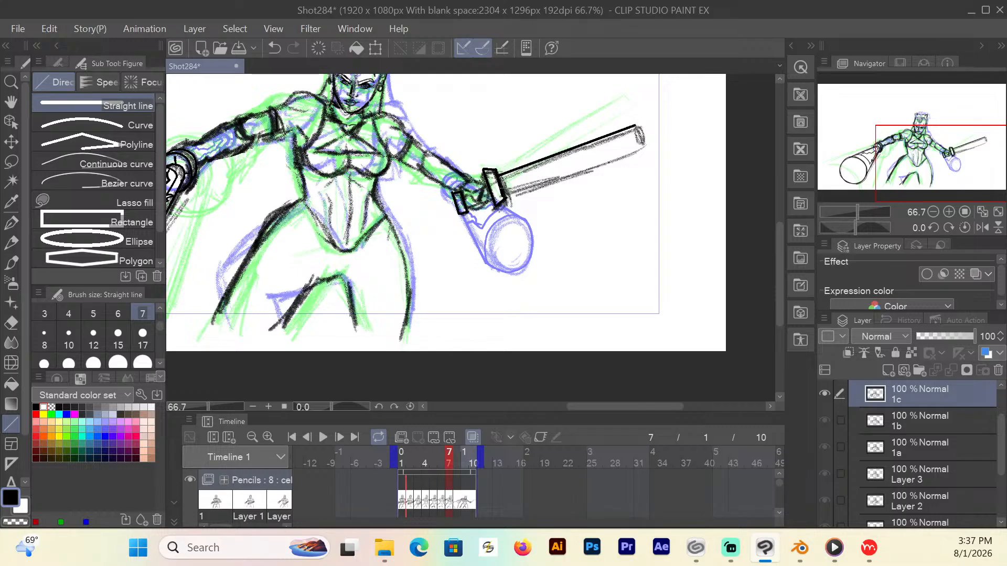
drag(505, 191, 643, 140)
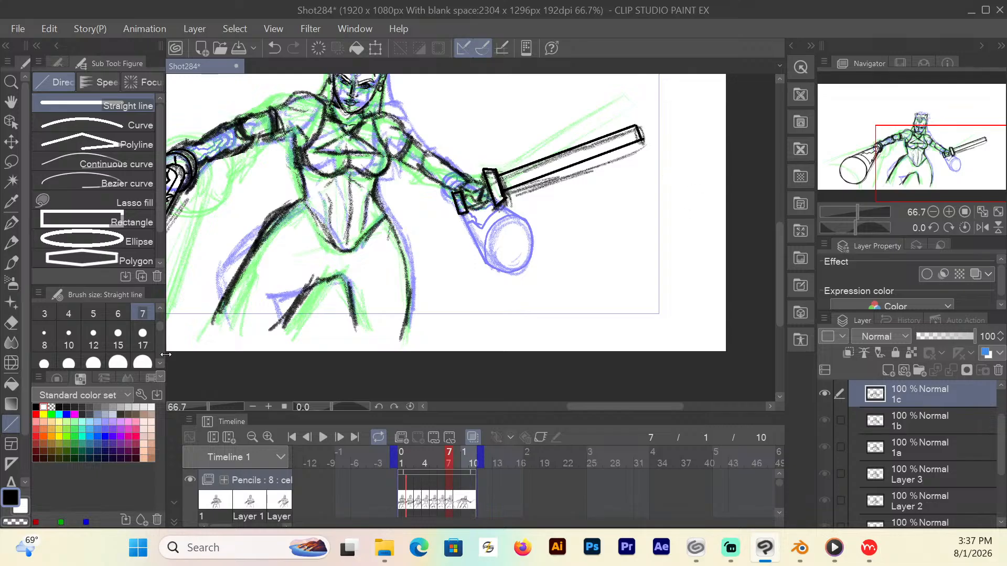
Draw the jagged markings along the blade of the other hand's sword on frame 7 with the G-pen.
click(11, 222)
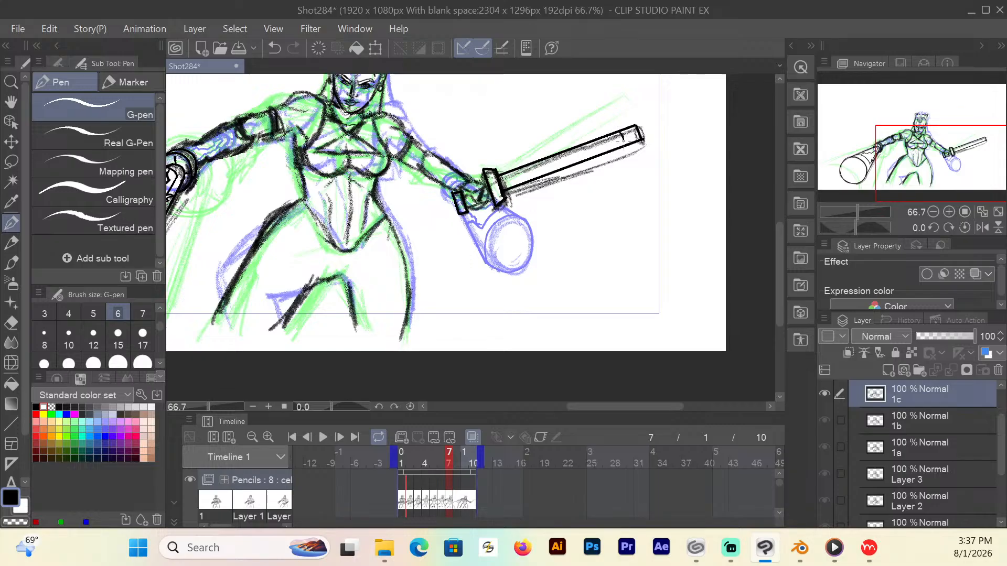
drag(623, 135, 607, 154)
drag(525, 183, 512, 181)
mouse_move(597, 139)
mouse_down()
mouse_move(555, 166)
mouse_move(547, 157)
mouse_move(550, 169)
mouse_move(513, 166)
mouse_move(547, 161)
mouse_up()
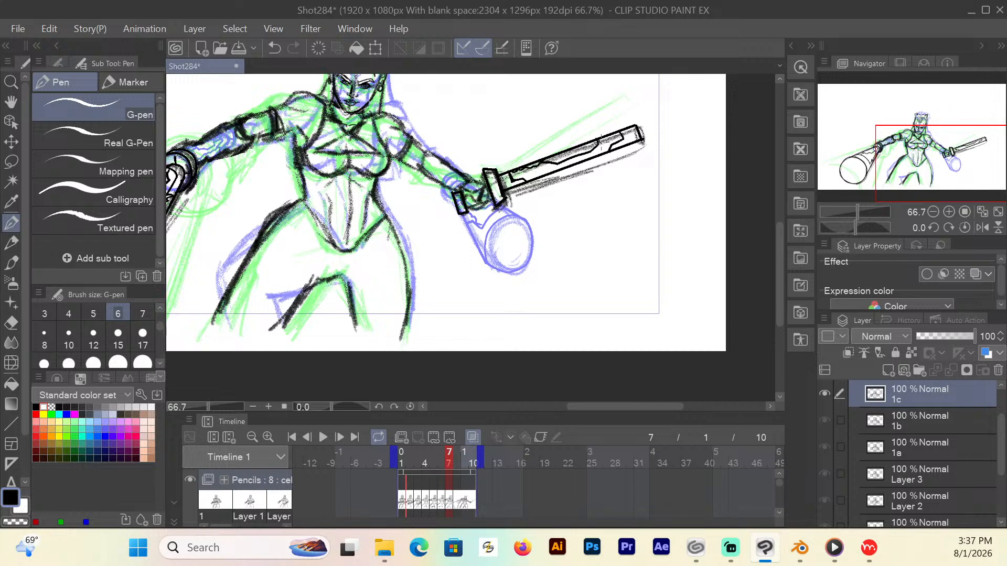
mouse_move(599, 142)
mouse_down()
mouse_move(620, 131)
mouse_move(606, 149)
mouse_move(531, 164)
mouse_move(522, 182)
mouse_up()
drag(607, 149, 612, 142)
Go to frame 8 and trace the two long blade edges of the outstretched foreground sword with straight lines.
click(456, 462)
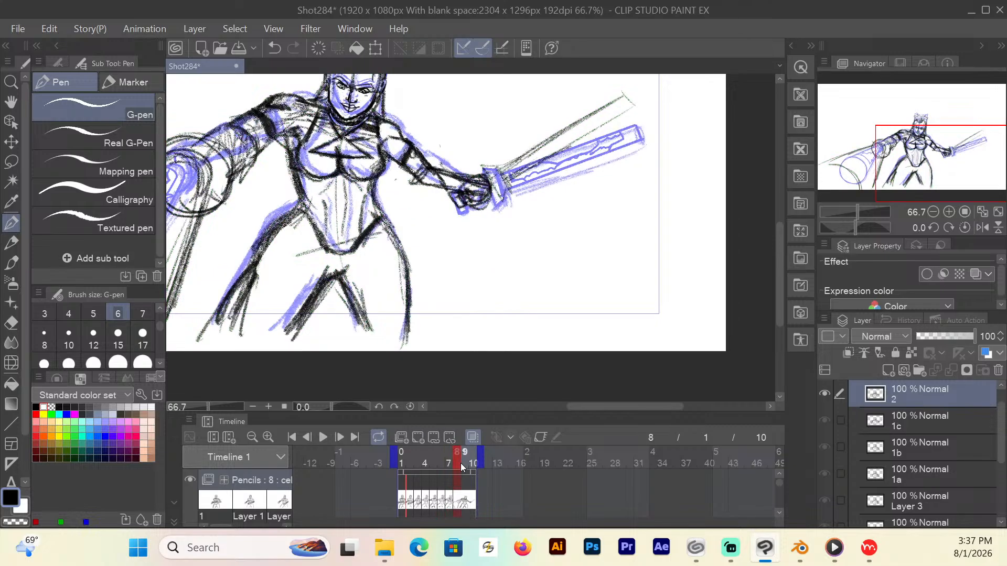
drag(607, 408, 561, 404)
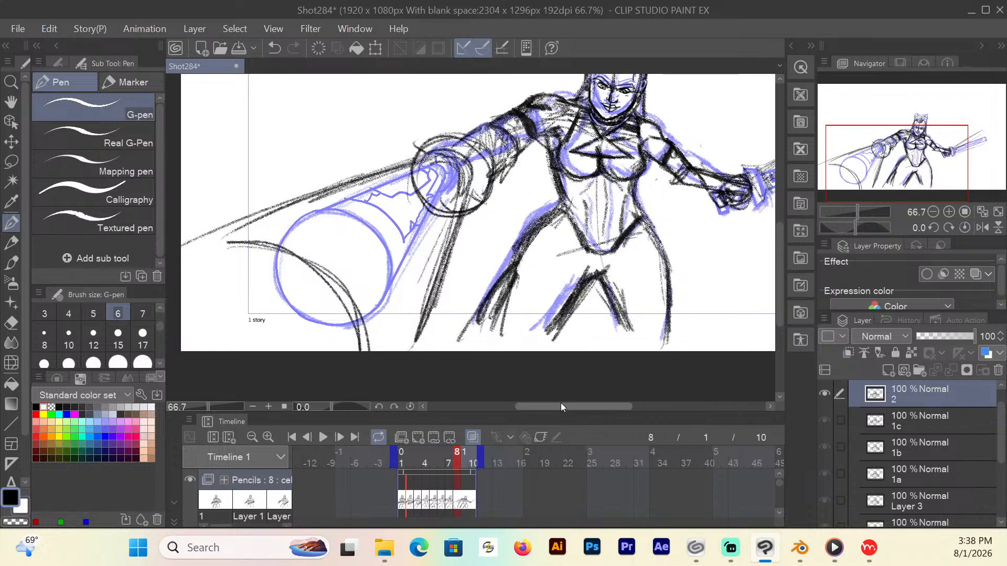
click(11, 424)
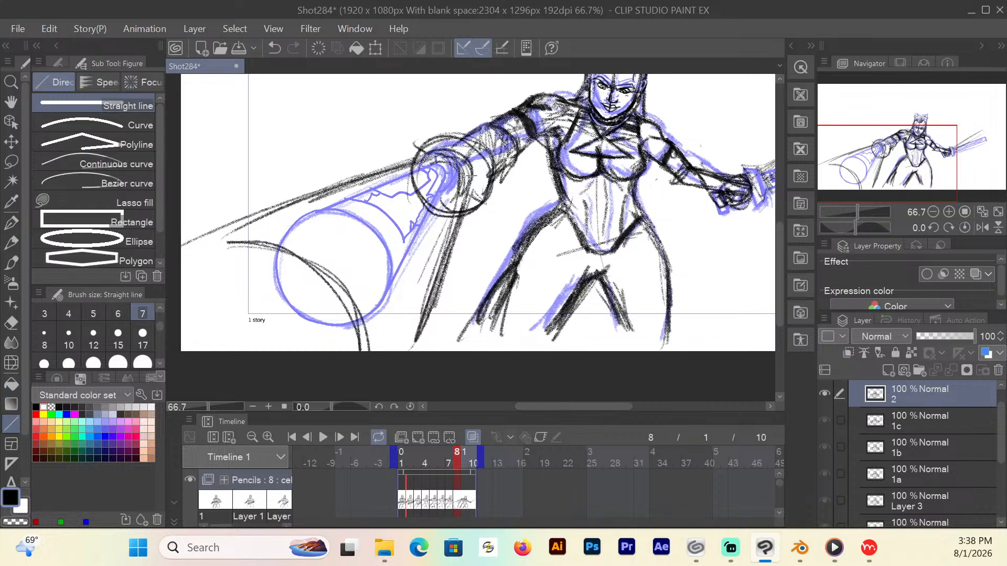
drag(475, 176, 417, 337)
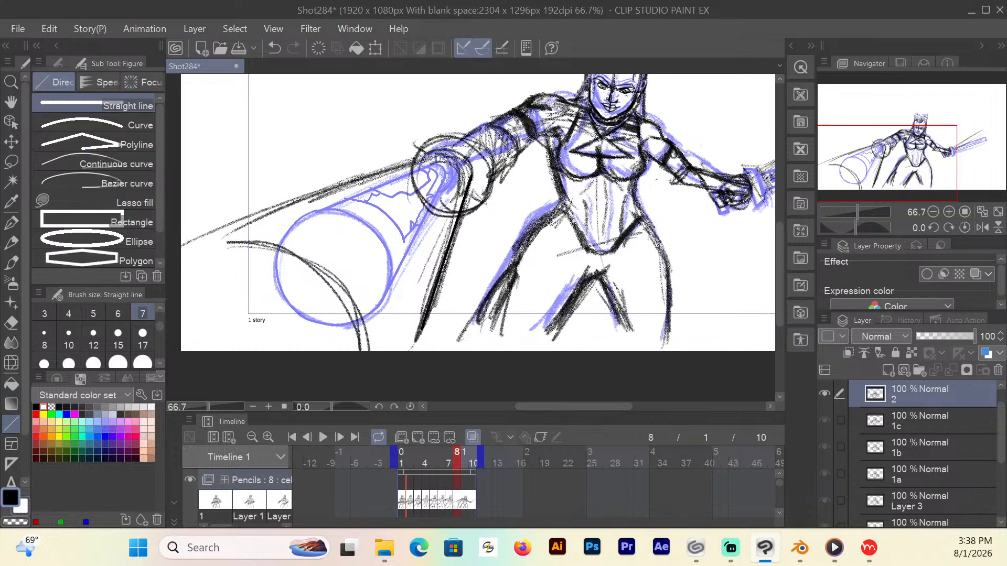
drag(443, 155, 235, 223)
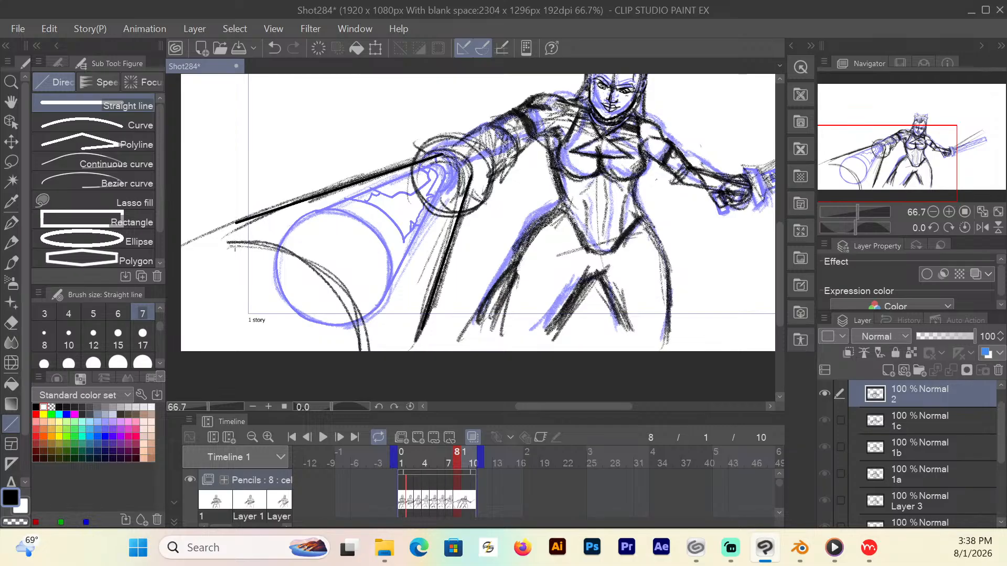
Ink the foreground sword's rounded base and the arc of its large round tip on frame 8 with the G-pen.
click(19, 225)
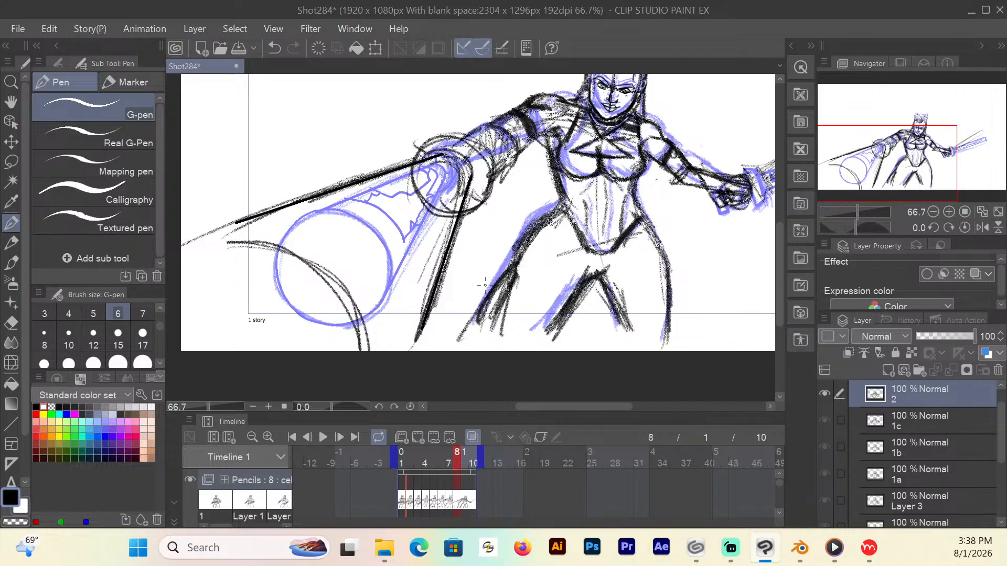
drag(440, 153, 473, 176)
mouse_move(242, 241)
mouse_down()
mouse_move(305, 252)
mouse_move(339, 284)
mouse_move(369, 352)
mouse_up()
drag(258, 241, 244, 240)
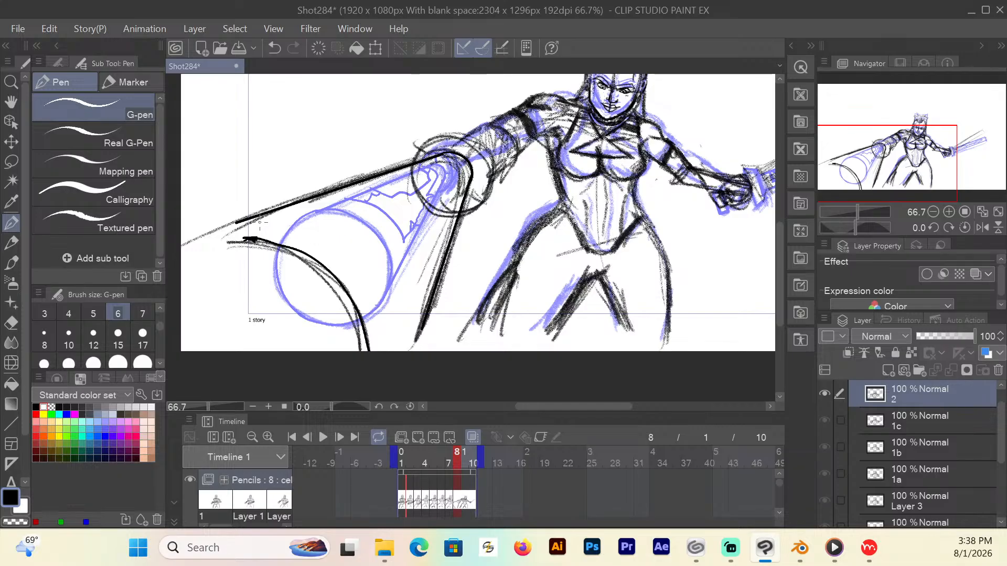
Draw the curved band and jagged blade markings on frame 8's foreground sword.
mouse_move(271, 210)
mouse_down()
mouse_move(362, 227)
mouse_move(405, 261)
mouse_move(418, 294)
mouse_move(432, 250)
mouse_move(456, 245)
mouse_up()
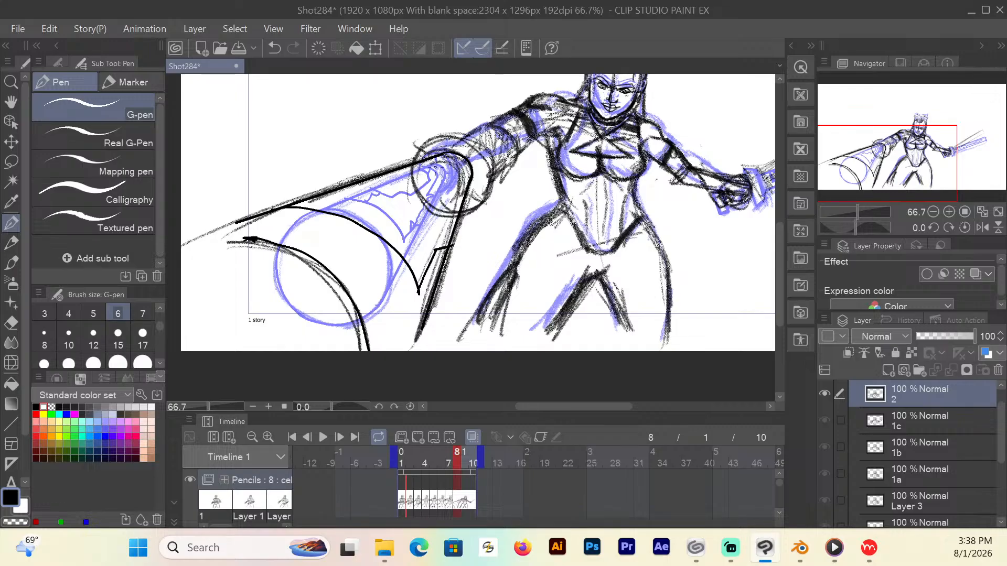
mouse_move(331, 184)
mouse_down()
mouse_move(403, 217)
mouse_move(423, 212)
mouse_move(445, 187)
mouse_move(416, 164)
mouse_move(439, 158)
mouse_move(465, 177)
mouse_move(453, 234)
mouse_move(451, 223)
mouse_up()
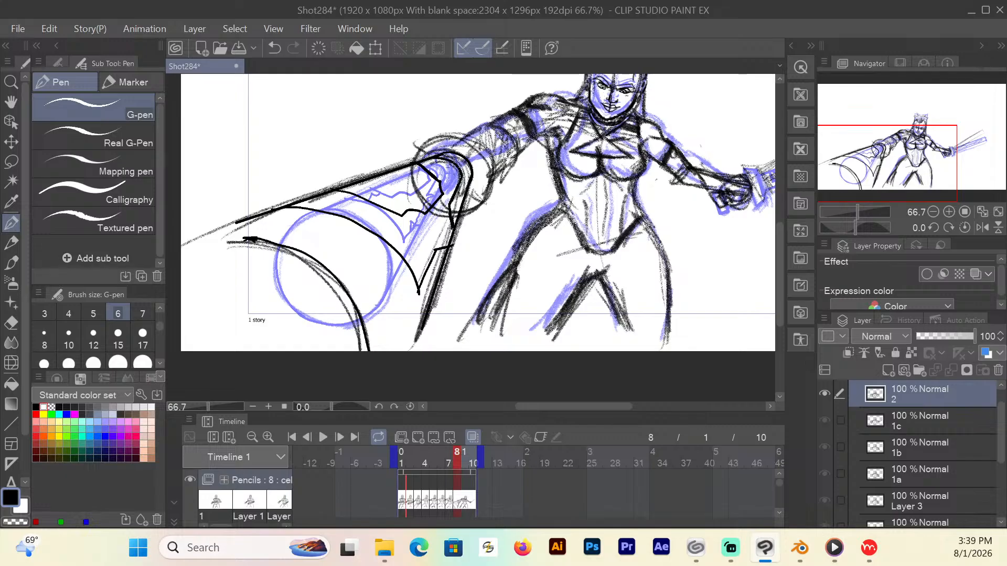
drag(443, 158, 425, 166)
drag(345, 195, 312, 213)
drag(450, 207, 417, 274)
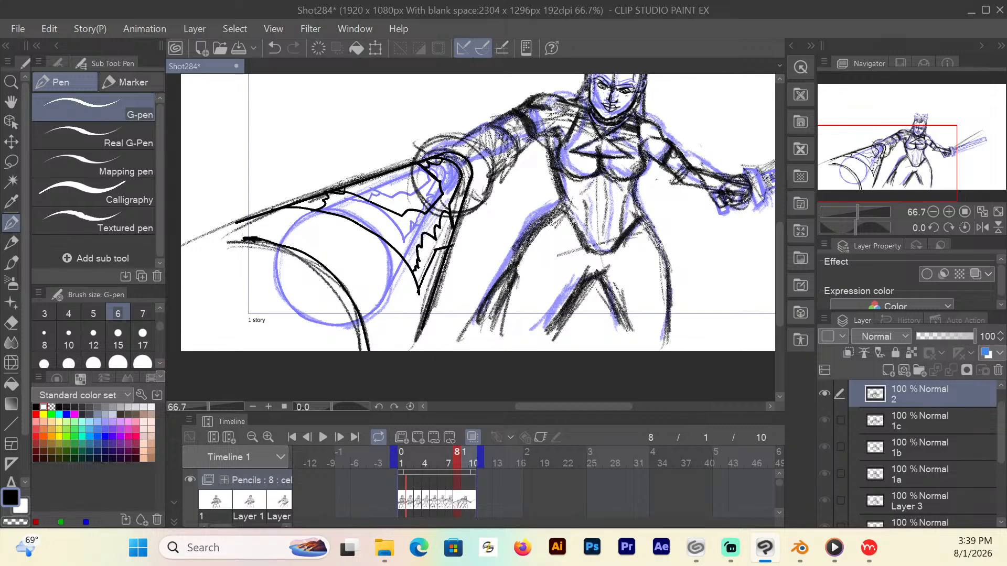
Extend the foreground sword's edge and ink its ring-shaped guard around the hand on frame 8.
drag(250, 218, 235, 221)
mouse_move(454, 215)
mouse_down()
mouse_move(493, 185)
mouse_move(487, 154)
mouse_move(460, 129)
mouse_move(412, 162)
mouse_move(455, 135)
mouse_move(478, 147)
mouse_move(495, 192)
mouse_move(475, 211)
mouse_up()
drag(464, 160, 473, 143)
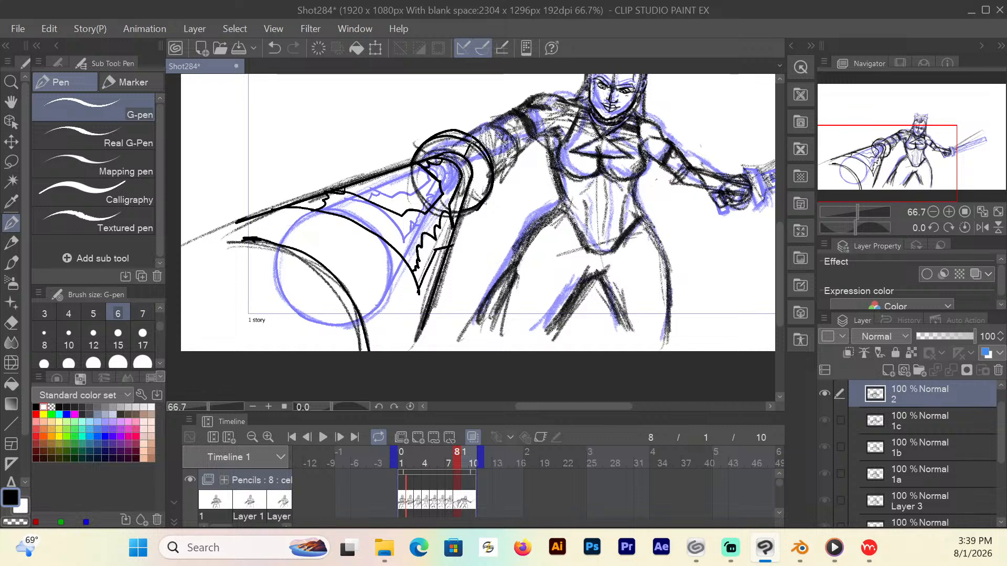
drag(469, 180, 486, 193)
drag(422, 150, 432, 157)
Trace the blade edges of the other hand's sword on frame 8 with straight lines and close its tip with the G-pen.
drag(584, 407, 633, 408)
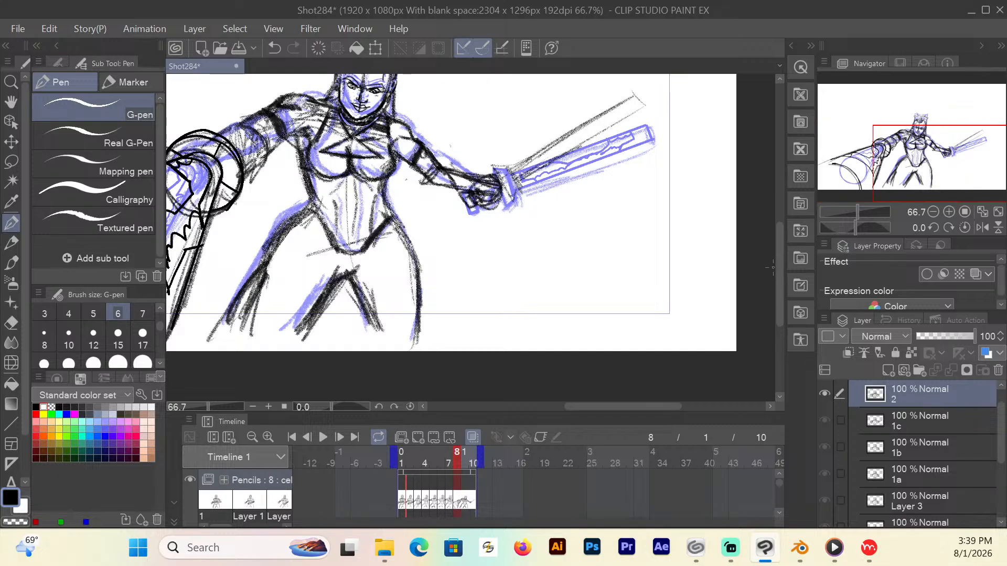
click(11, 423)
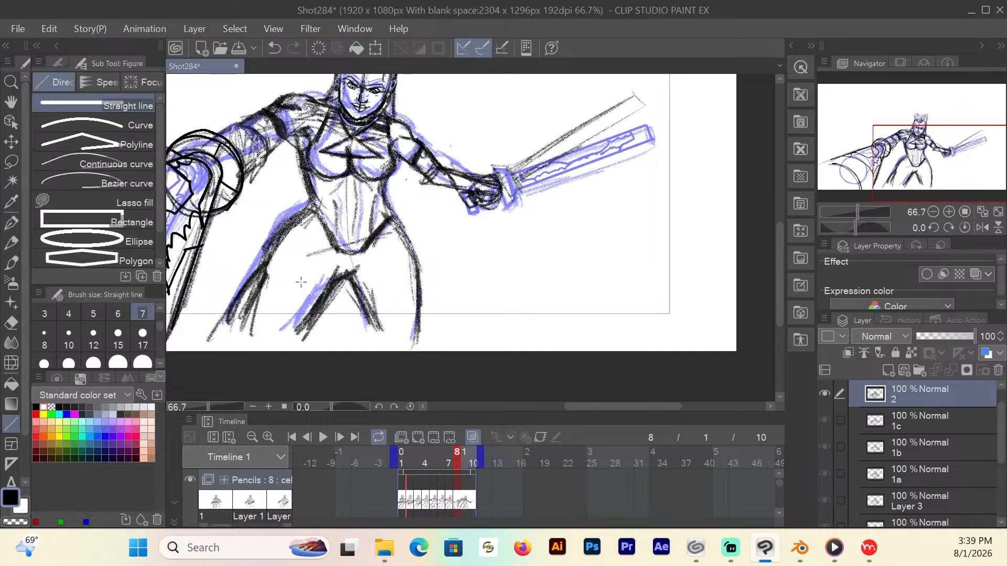
drag(515, 184, 642, 105)
drag(505, 169, 630, 93)
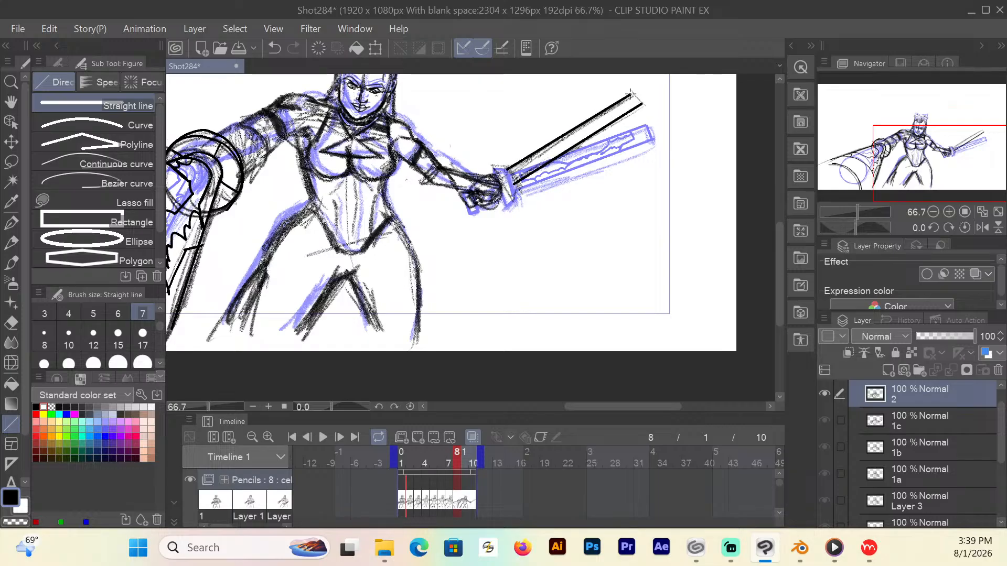
click(11, 223)
drag(633, 92, 643, 105)
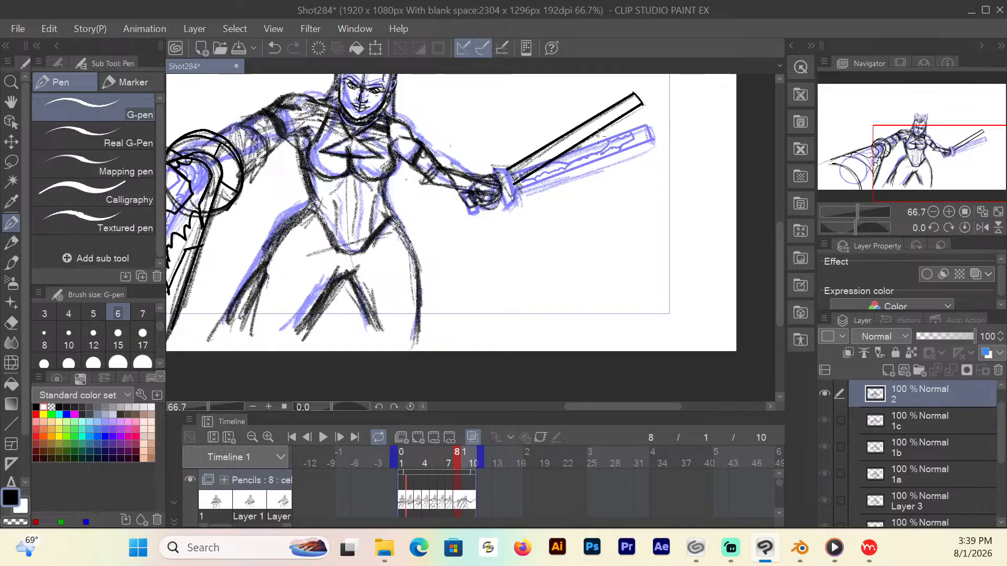
Outline the guard and pommel of the other hand's sword on frame 8.
click(11, 424)
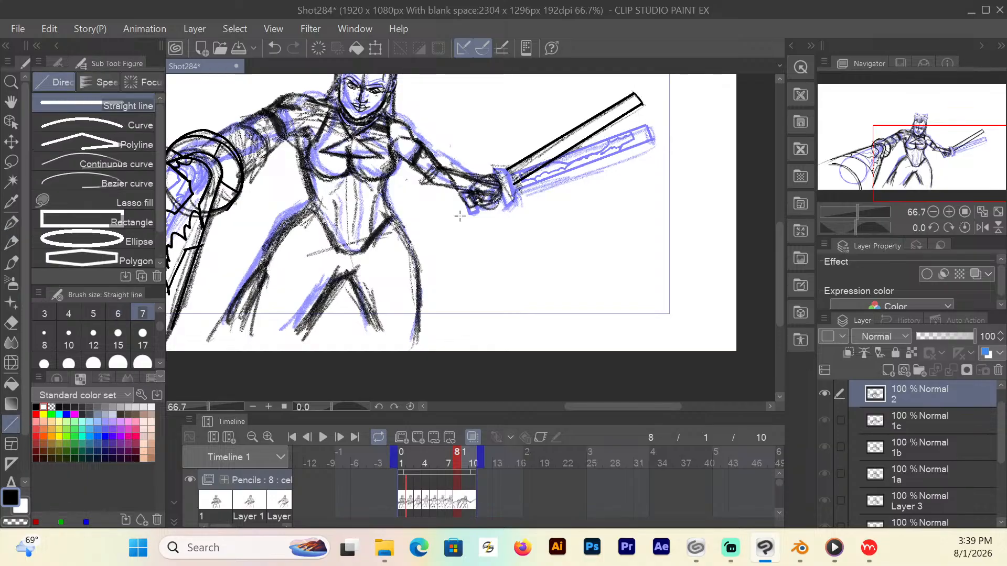
mouse_move(492, 168)
mouse_down()
mouse_move(508, 201)
mouse_move(510, 173)
mouse_move(516, 185)
mouse_move(508, 198)
mouse_move(507, 165)
mouse_up()
key(p)
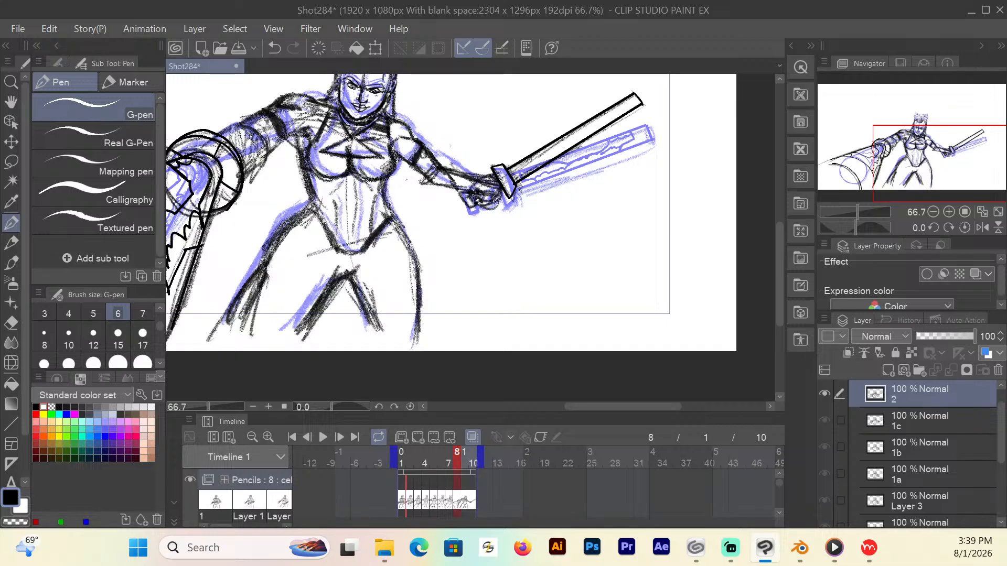
drag(472, 213, 462, 191)
Draw jagged markings along the other hand's sword blade on frame 8 and touch up its guard and grip.
mouse_move(619, 104)
mouse_down()
mouse_move(603, 112)
mouse_move(557, 140)
mouse_up()
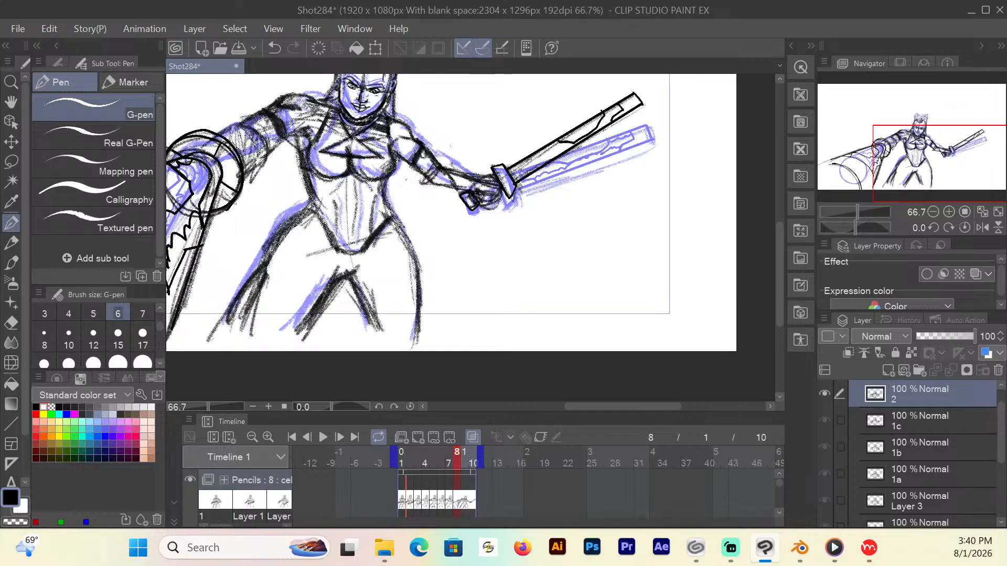
mouse_move(516, 166)
mouse_down()
mouse_move(523, 173)
mouse_move(567, 145)
mouse_move(543, 165)
mouse_move(524, 155)
mouse_move(558, 138)
mouse_move(553, 152)
mouse_move(571, 145)
mouse_move(617, 104)
mouse_move(609, 115)
mouse_move(641, 108)
mouse_up()
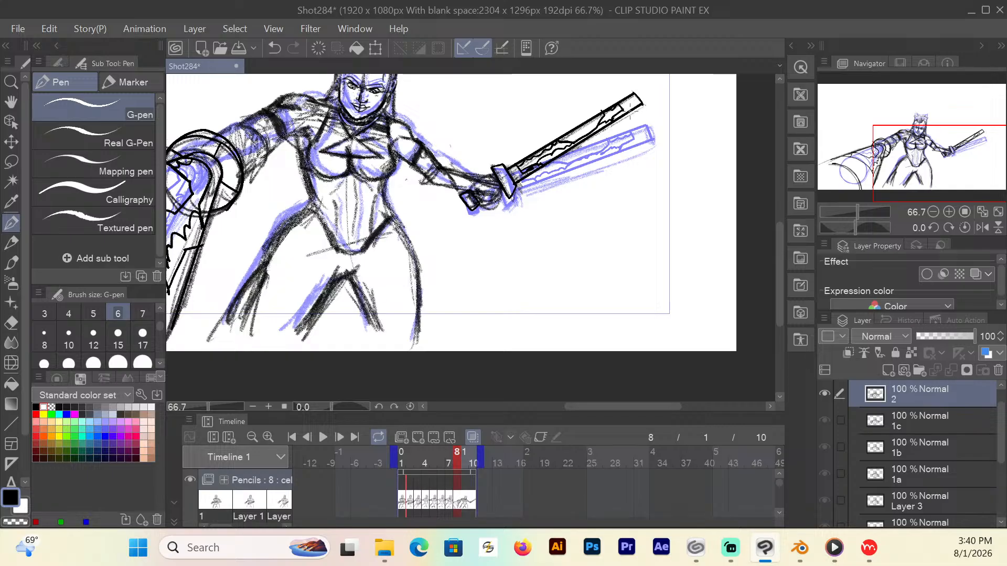
drag(517, 185, 509, 197)
mouse_move(470, 193)
mouse_down()
mouse_move(479, 187)
mouse_move(475, 202)
mouse_move(494, 203)
mouse_move(485, 207)
mouse_up()
Save the file, fit the whole canvas in view and turn off onion skin on frame 8.
mouse_move(604, 408)
mouse_down()
mouse_move(557, 410)
mouse_move(565, 410)
mouse_up()
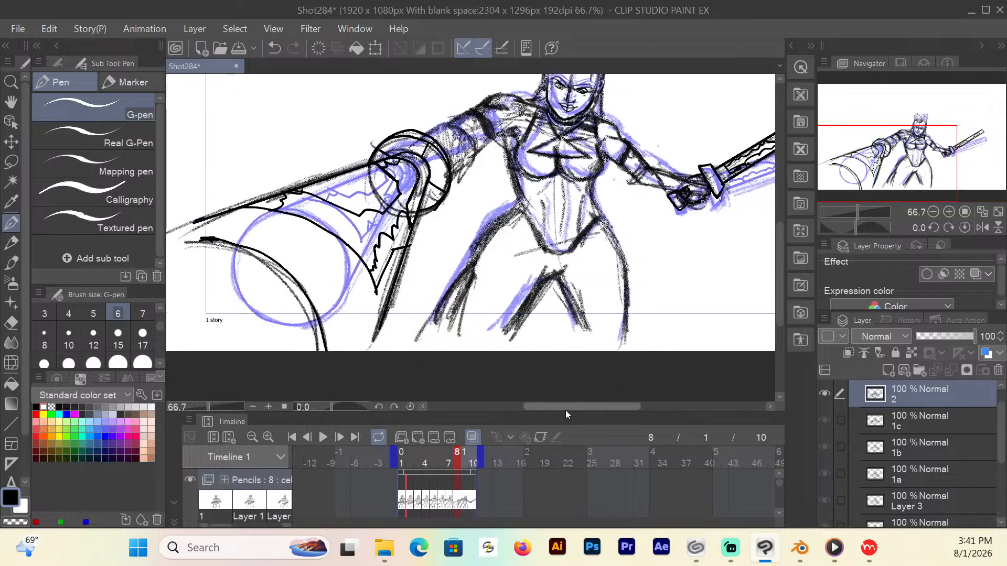
drag(779, 314, 791, 277)
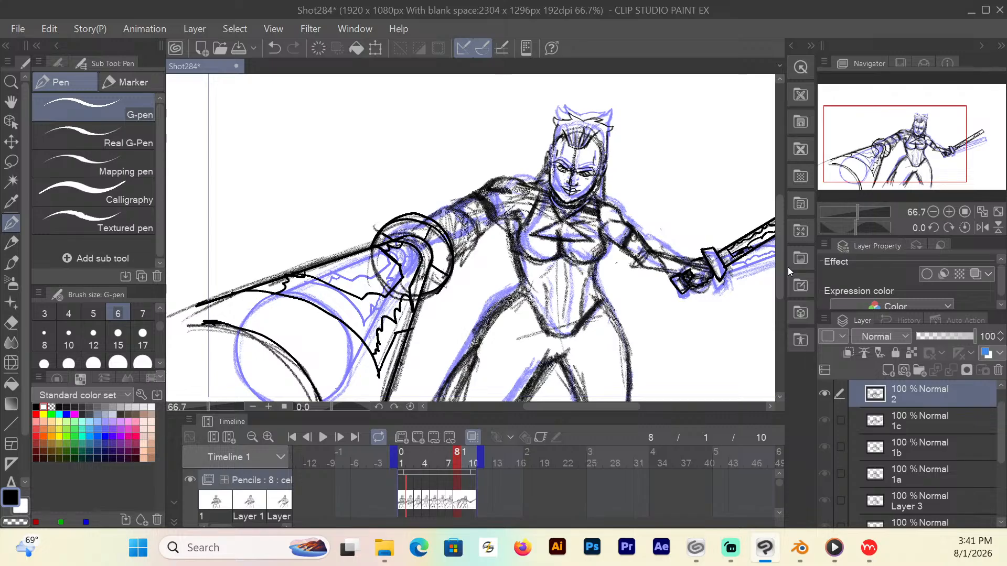
mouse_move(781, 244)
mouse_down()
mouse_move(776, 268)
mouse_move(776, 248)
mouse_up()
drag(533, 408, 559, 406)
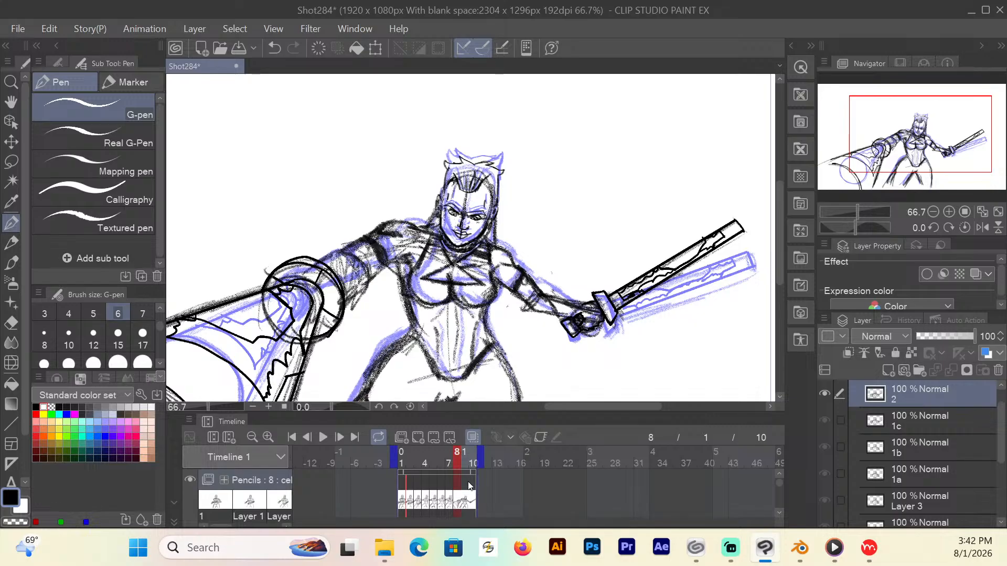
key(ctrl+s)
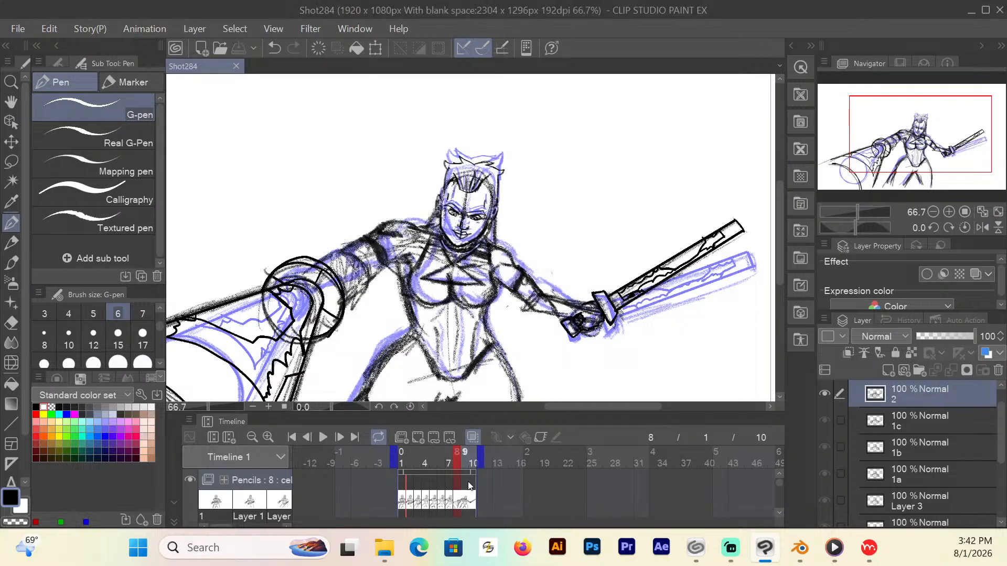
key(ctrl+0)
click(472, 439)
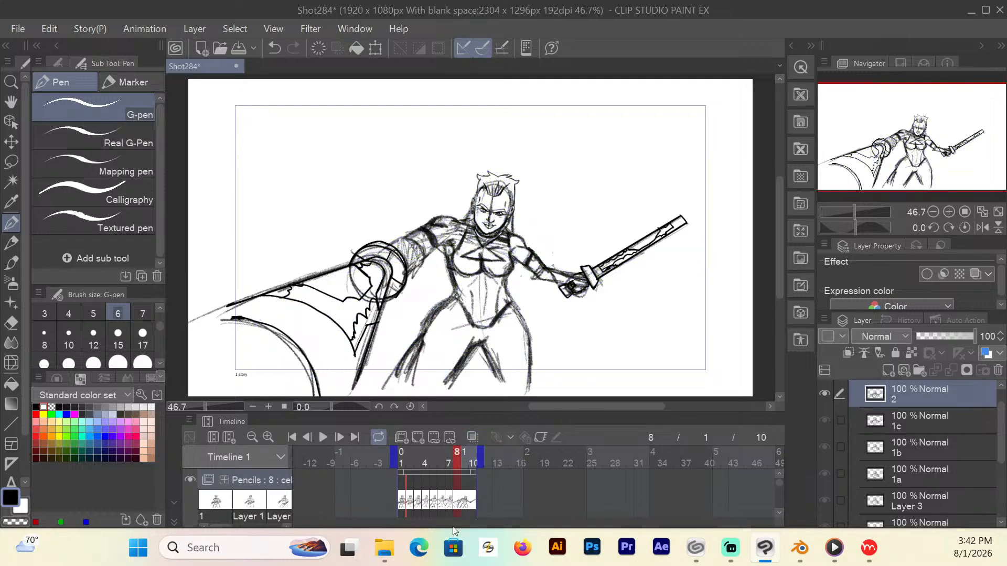
Play the animation from the first frame, stop the playback and save the file.
click(291, 438)
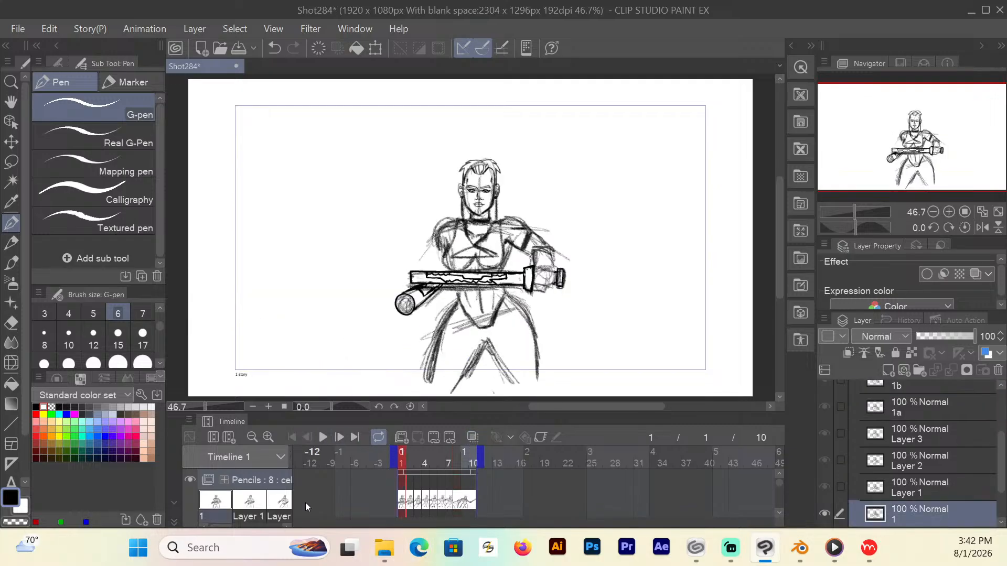
click(323, 437)
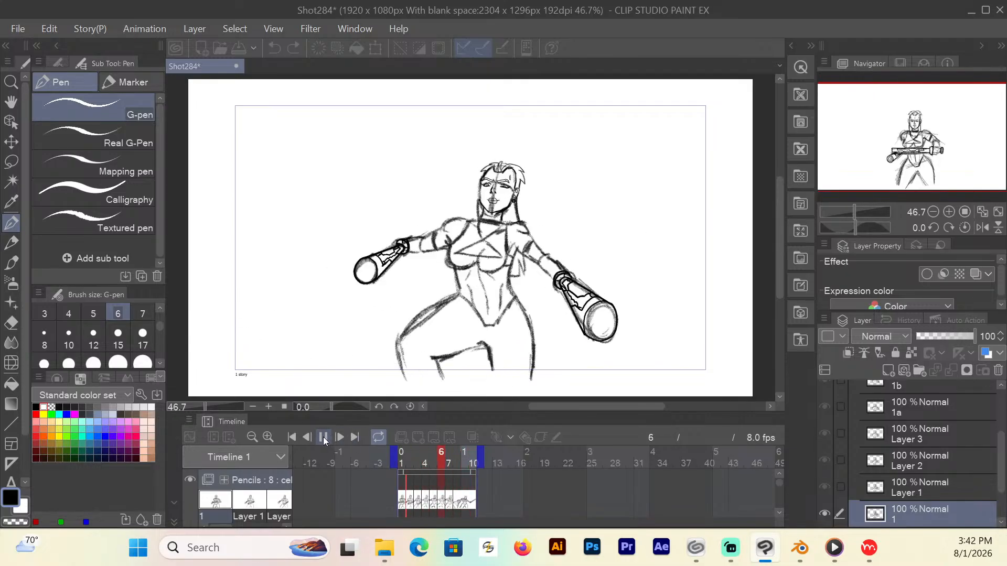
click(336, 437)
key(ctrl+s)
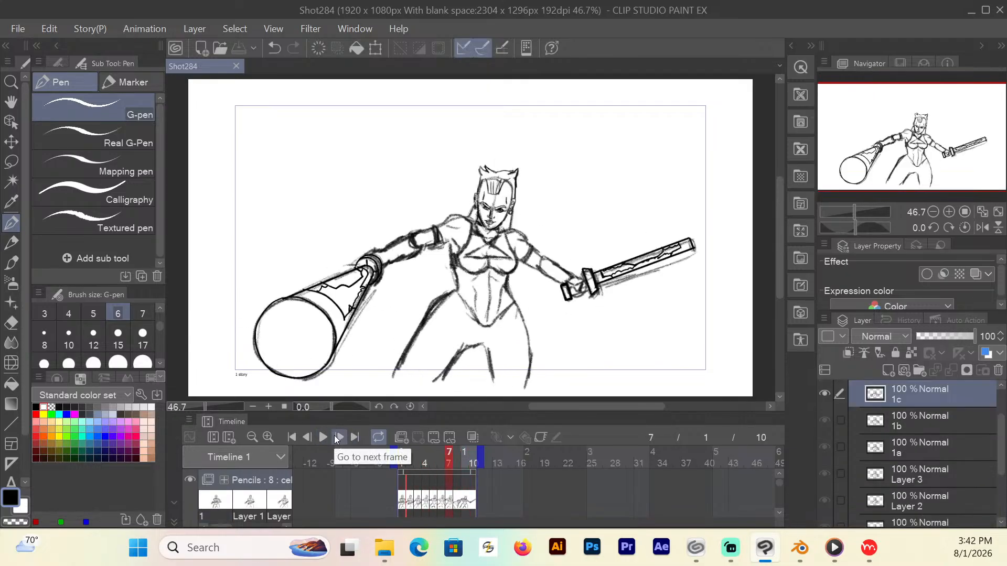
Collapse the Pencils animation folder and lower its opacity to 49%.
scroll(1001, 428, up, 1)
drag(1001, 430, 1004, 394)
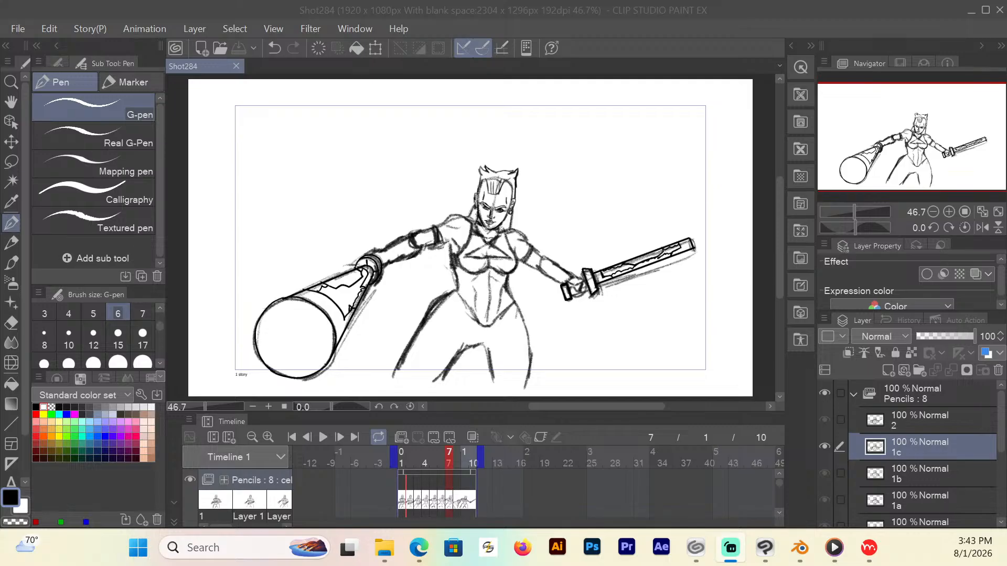
click(853, 395)
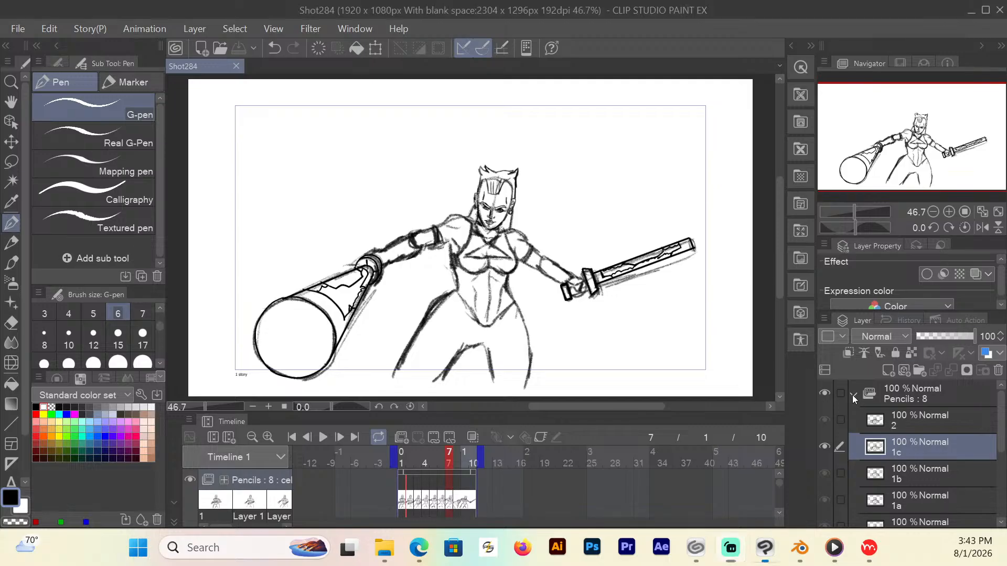
click(907, 414)
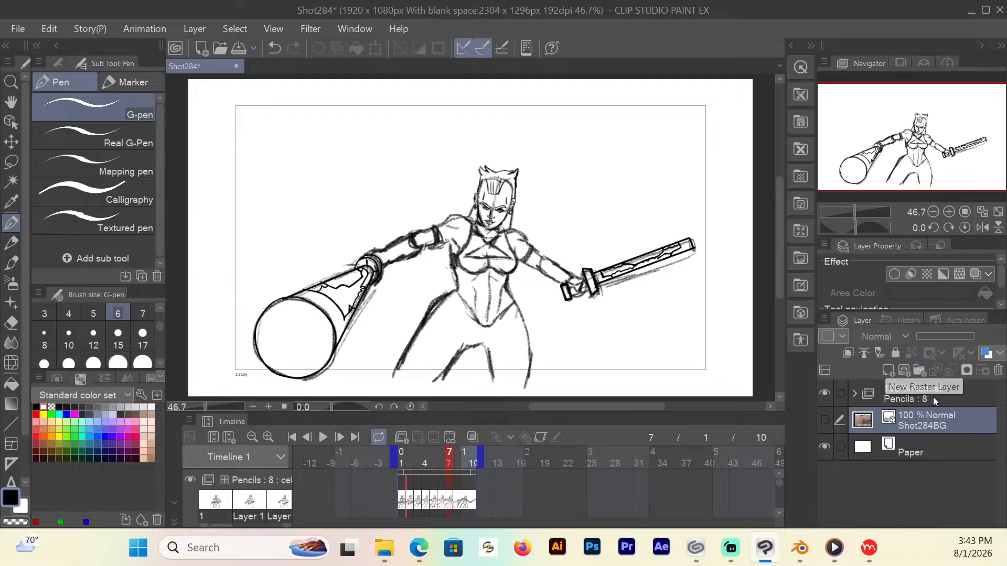
click(907, 402)
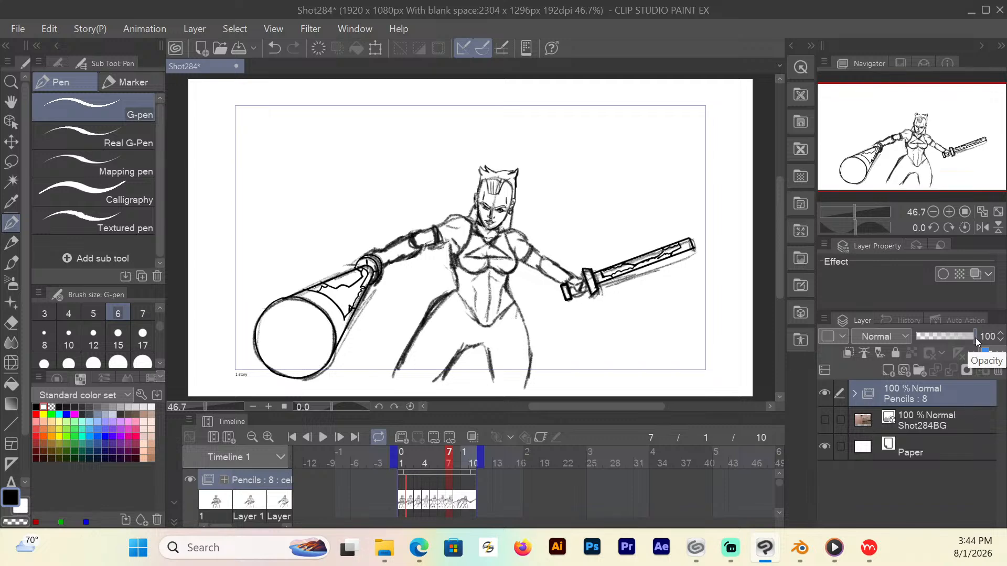
drag(976, 338, 945, 350)
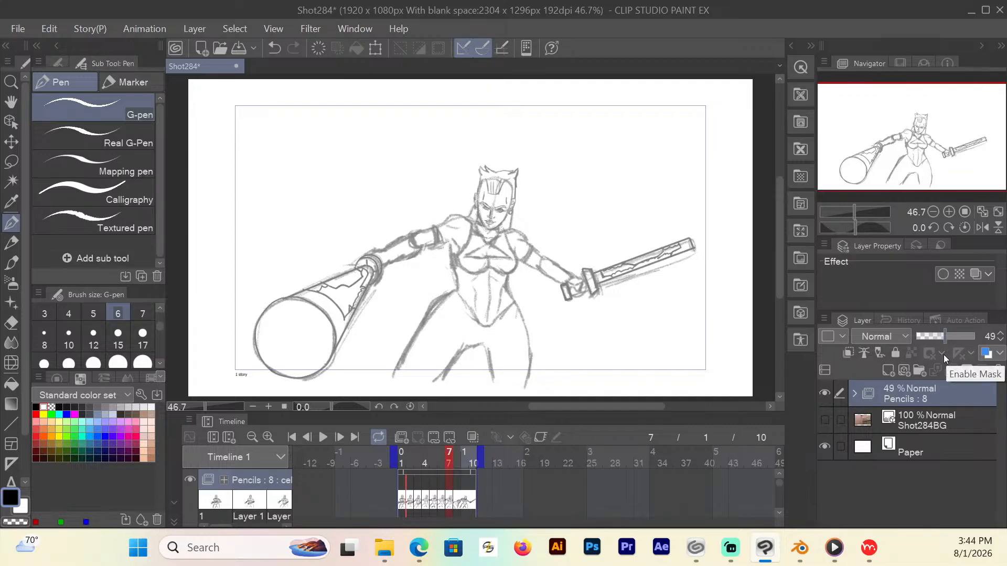
Create an animation folder named Inks above the Pencils folder and add a blank cel to it at frame 1.
click(401, 458)
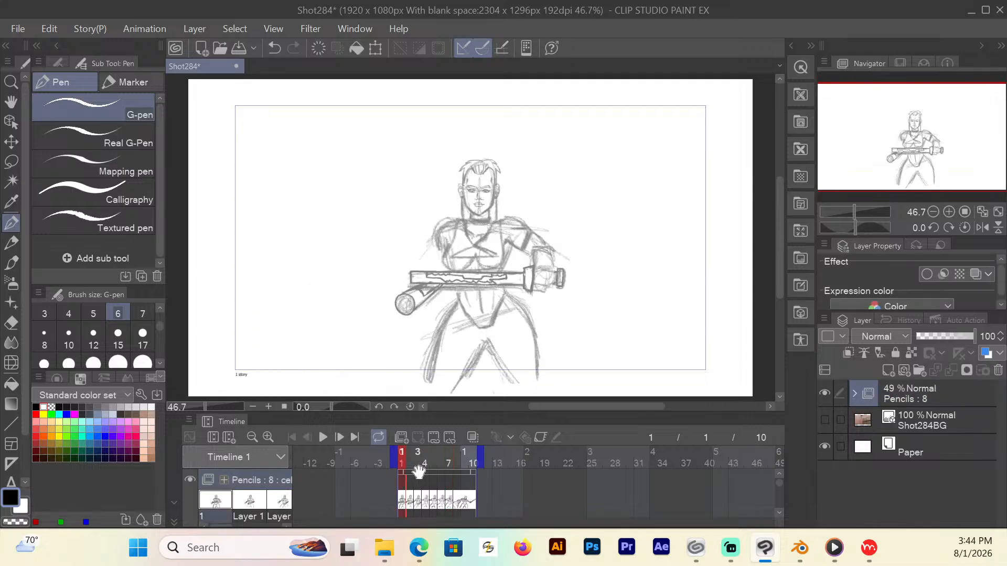
click(909, 393)
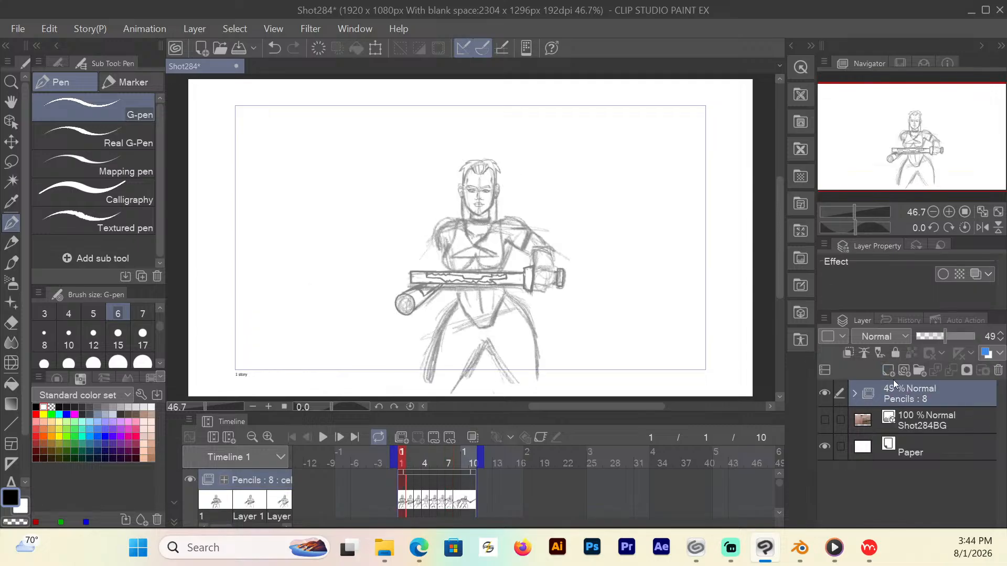
click(402, 438)
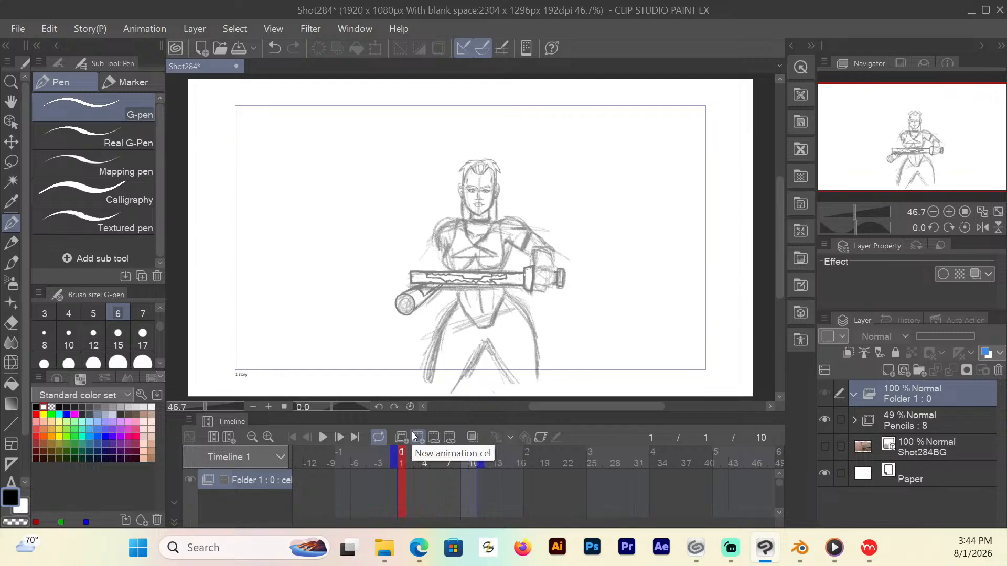
double_click(909, 398)
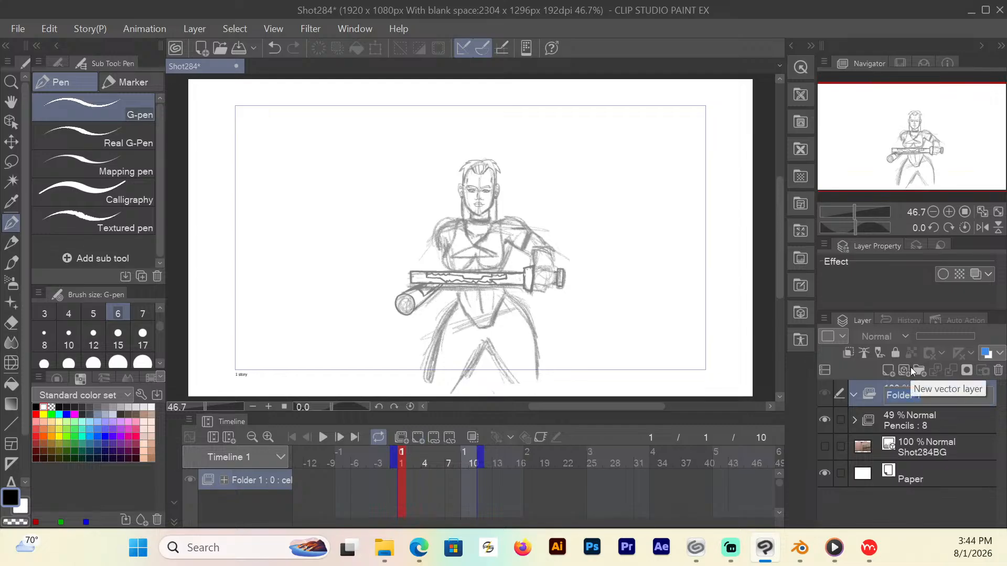
key(BackSpace)
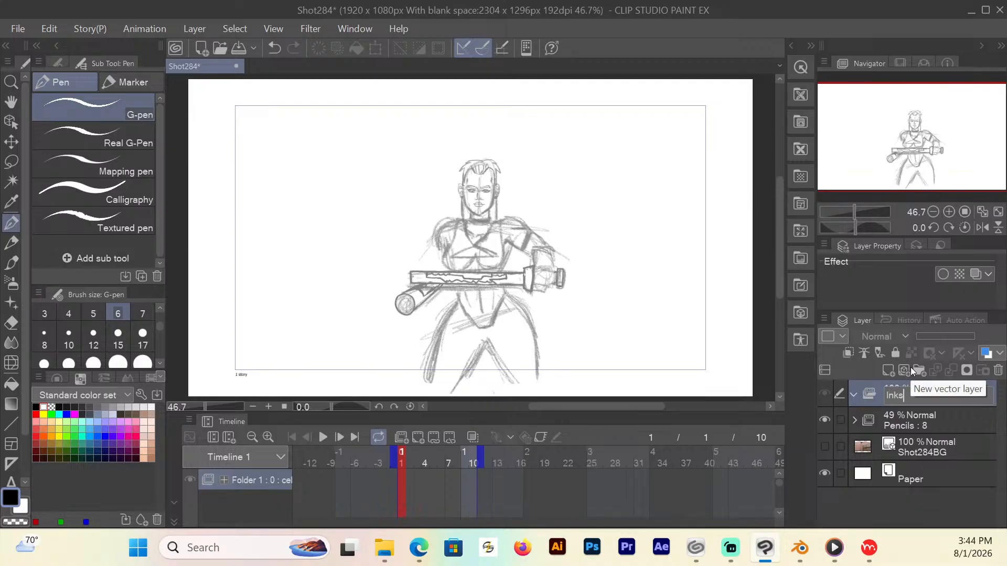
key(Return)
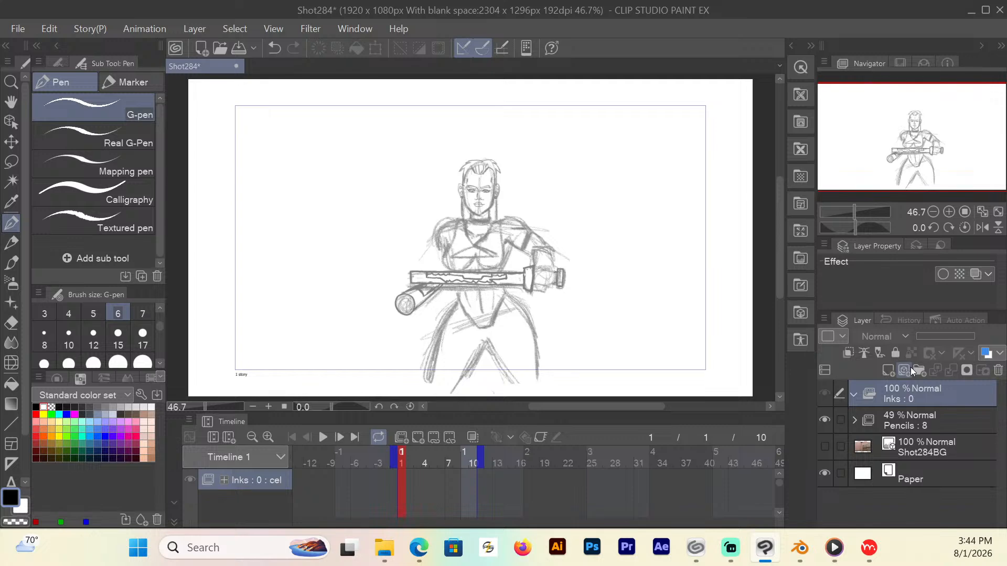
click(416, 441)
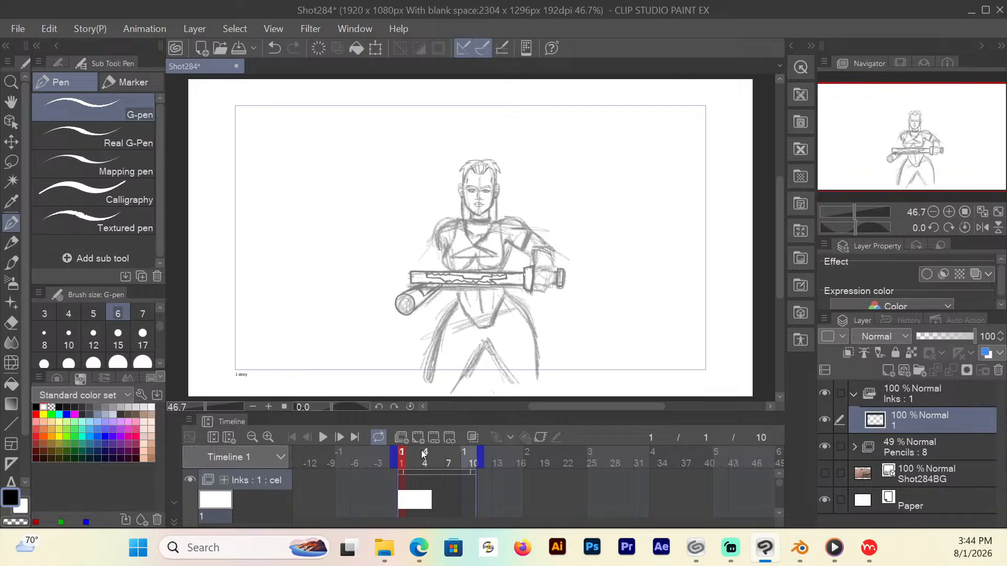
Ink the nose on the frame 1 Inks cel with the G-pen, adding the nostril marks at brush size 5.
key(slash)
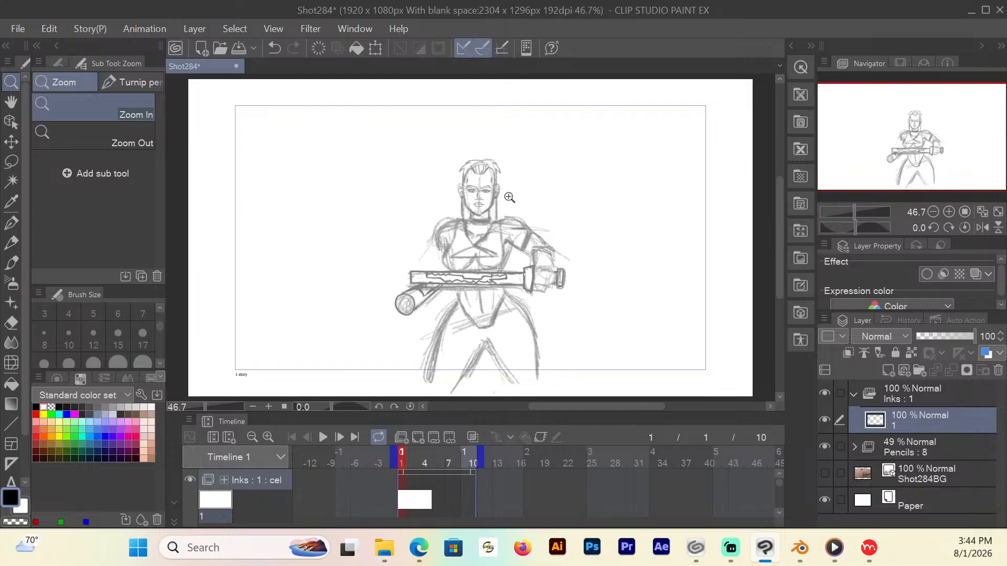
drag(483, 186, 542, 170)
drag(782, 203, 779, 197)
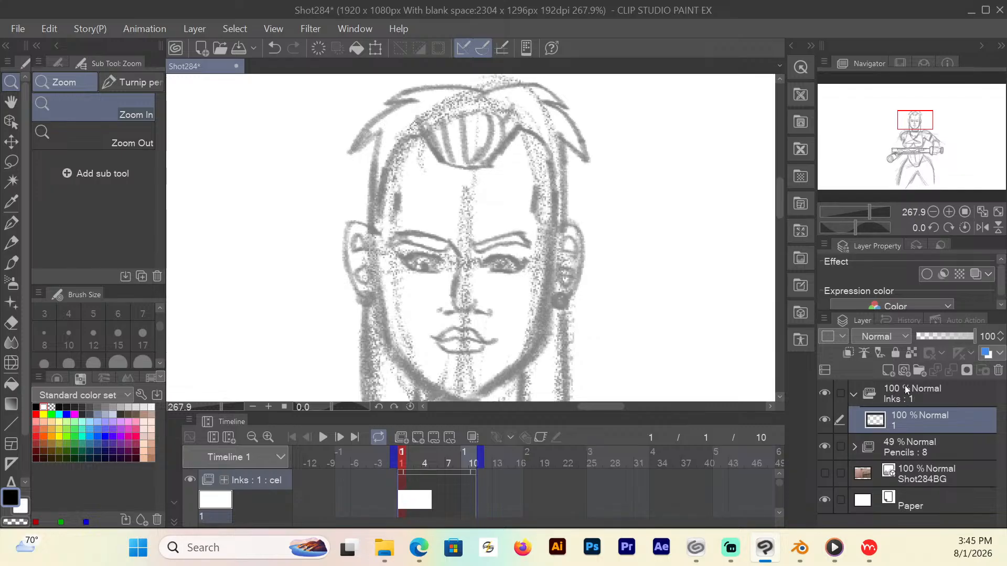
click(16, 229)
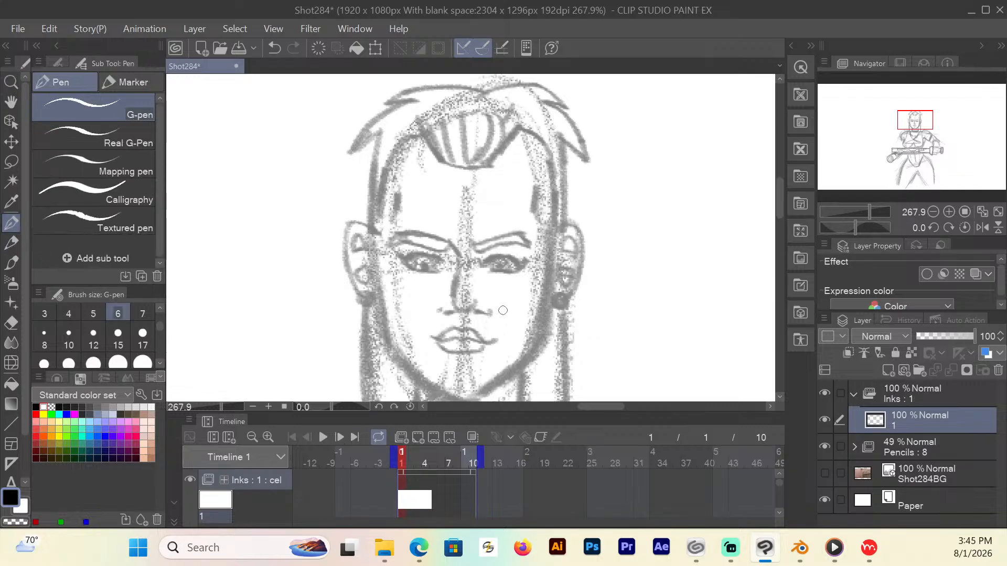
mouse_move(453, 245)
mouse_down()
mouse_move(452, 300)
mouse_move(481, 313)
mouse_up()
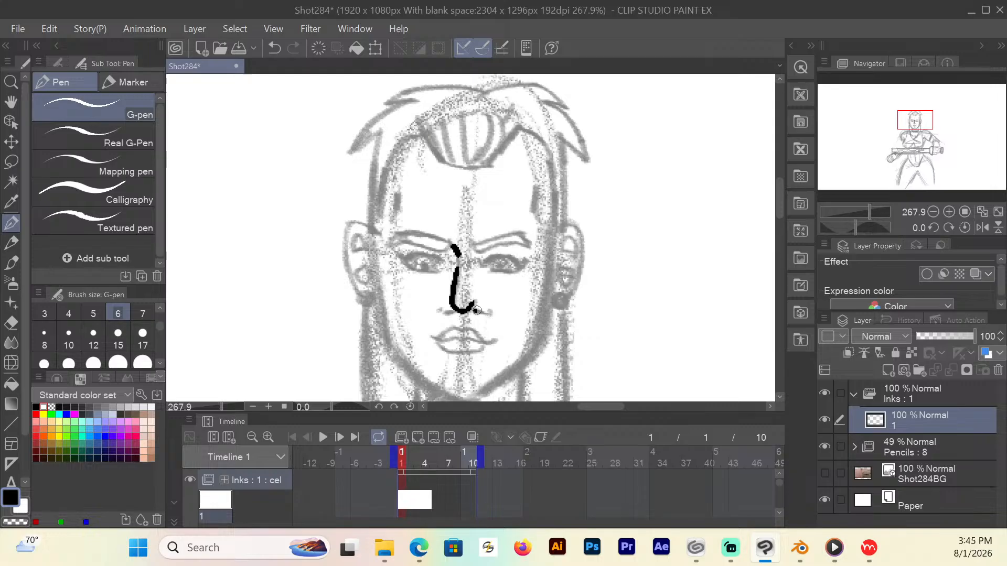
click(102, 314)
click(489, 310)
drag(445, 312, 439, 310)
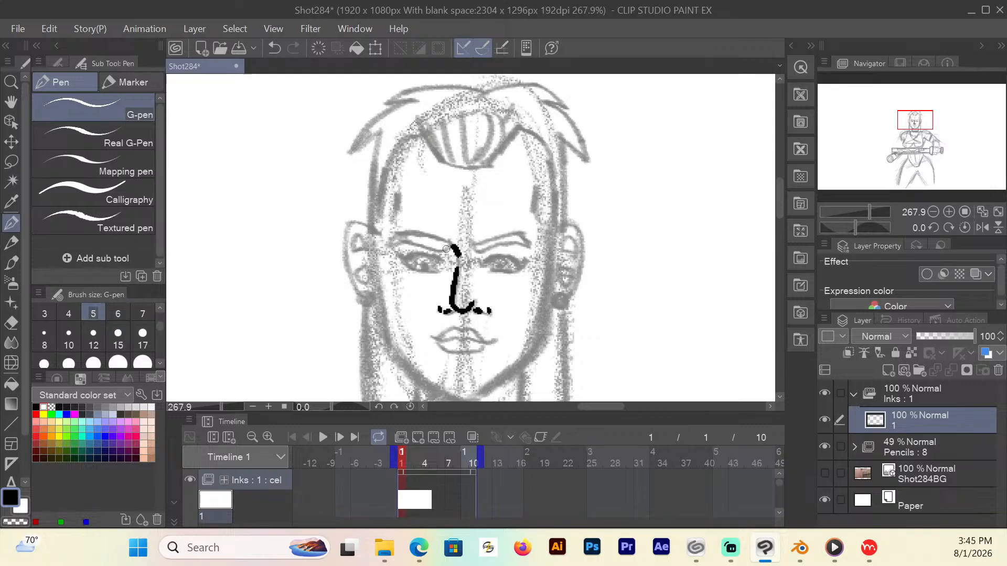
Ink both eyebrows, the temple marks and a curved strand of the forelock over the pencil sketch.
mouse_move(452, 244)
mouse_down()
mouse_move(391, 242)
mouse_move(411, 232)
mouse_move(487, 250)
mouse_move(527, 246)
mouse_move(515, 232)
mouse_move(468, 246)
mouse_up()
drag(535, 215, 530, 191)
drag(394, 217, 398, 192)
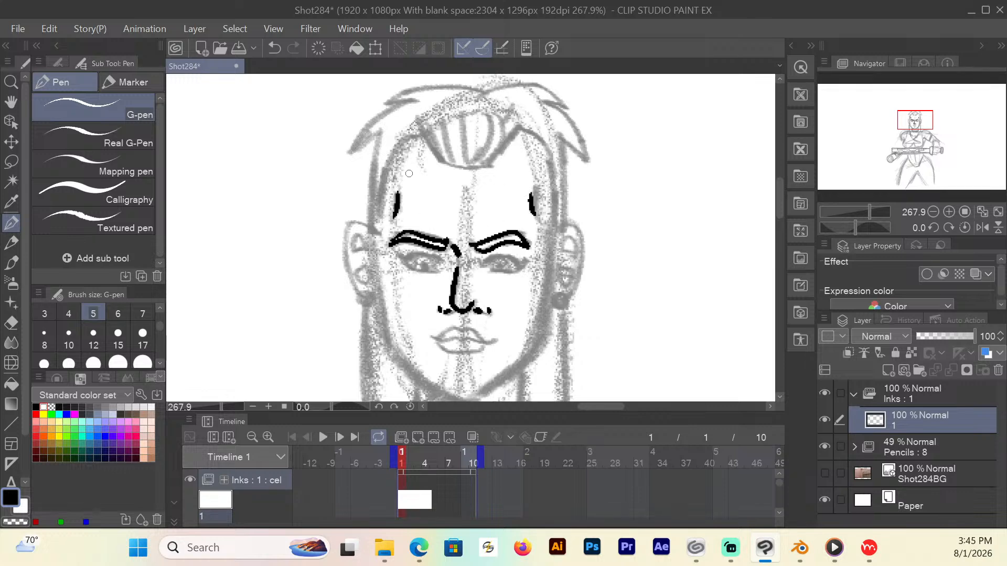
mouse_move(478, 156)
mouse_down()
mouse_move(493, 137)
mouse_move(480, 111)
mouse_move(506, 127)
mouse_move(496, 156)
mouse_move(477, 161)
mouse_up()
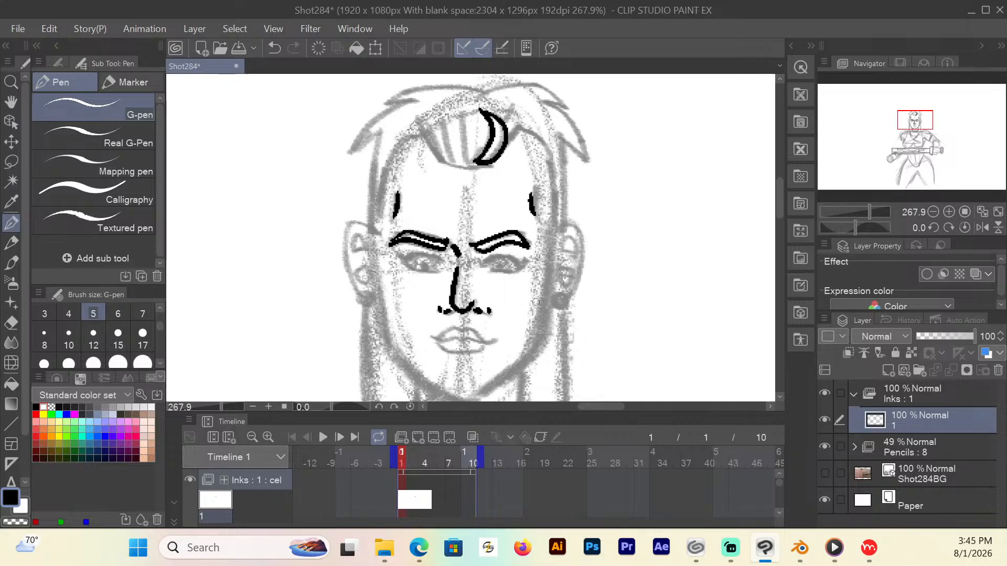
Ink the lips and both eyes, including the lash lines, irises and pupils.
mouse_move(431, 336)
mouse_down()
mouse_move(479, 340)
mouse_move(469, 329)
mouse_move(434, 338)
mouse_up()
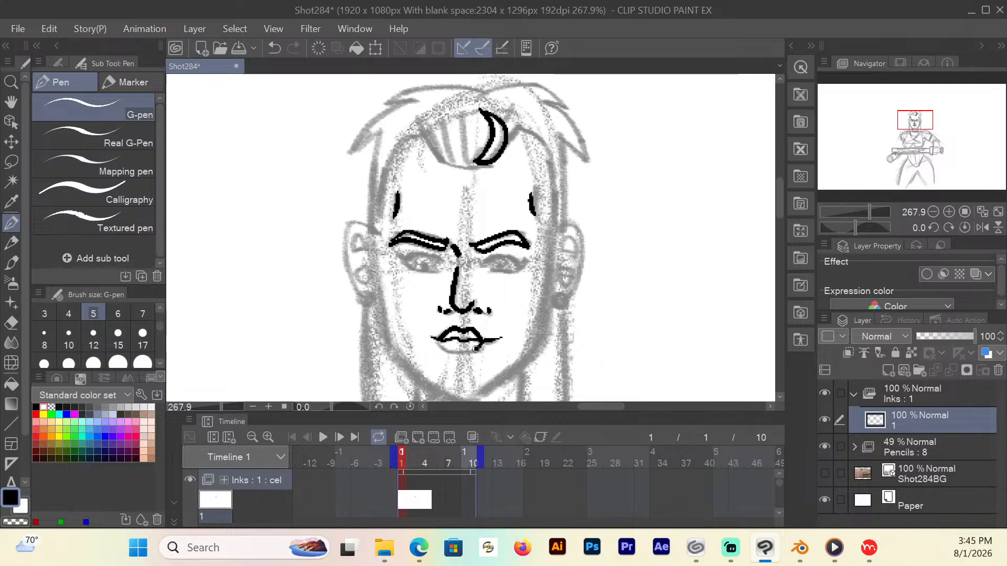
mouse_move(475, 349)
mouse_down()
mouse_move(452, 353)
mouse_move(434, 338)
mouse_up()
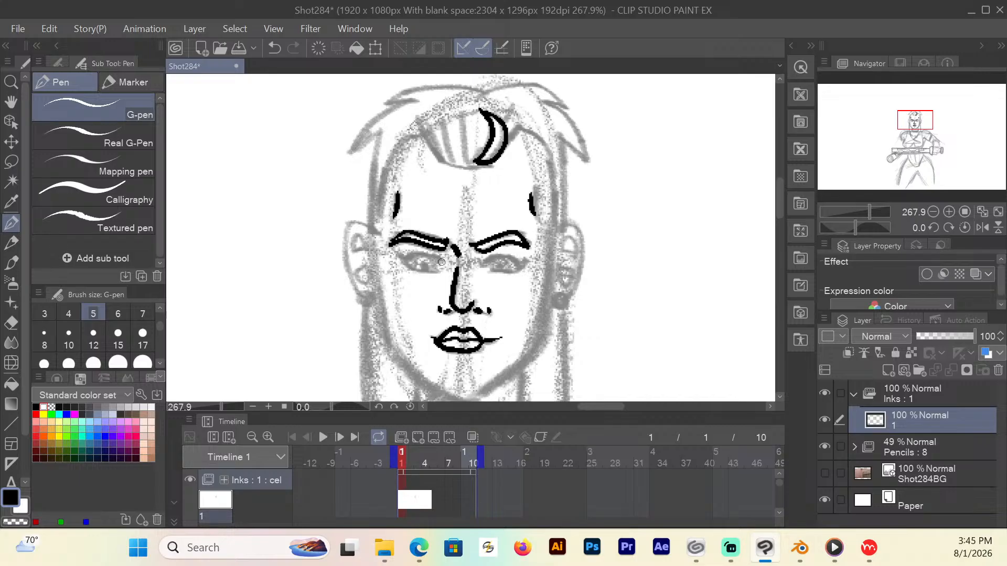
mouse_move(440, 260)
mouse_down()
mouse_move(418, 250)
mouse_move(404, 263)
mouse_move(438, 272)
mouse_move(398, 248)
mouse_move(400, 257)
mouse_up()
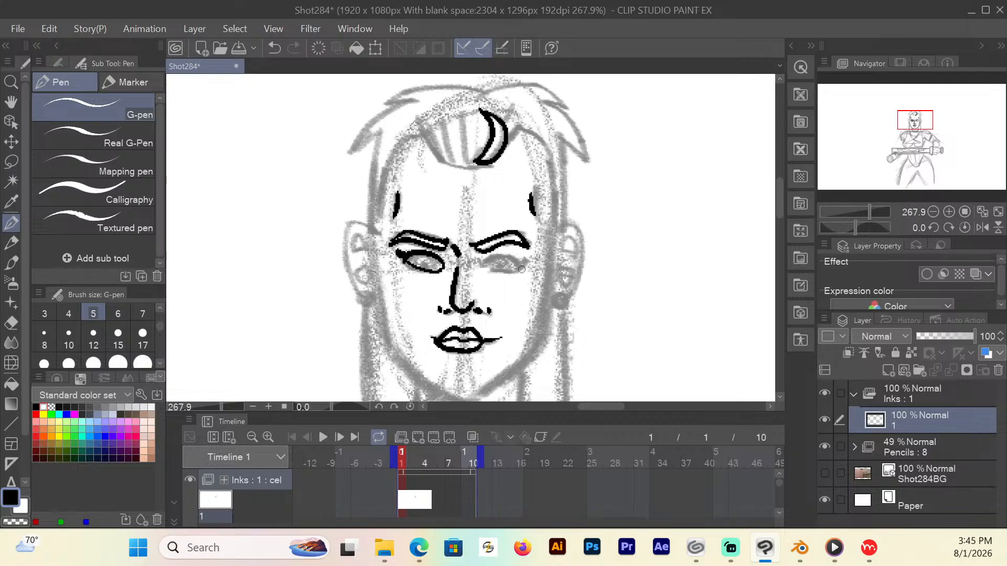
mouse_move(484, 265)
mouse_down()
mouse_move(499, 254)
mouse_move(525, 262)
mouse_move(504, 270)
mouse_move(485, 260)
mouse_up()
drag(501, 272, 483, 266)
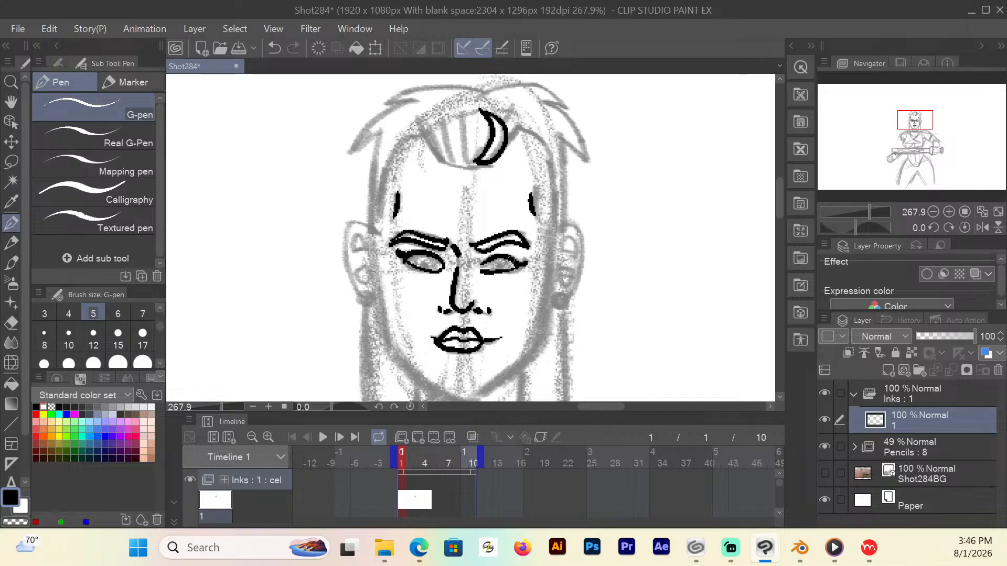
drag(415, 264, 507, 268)
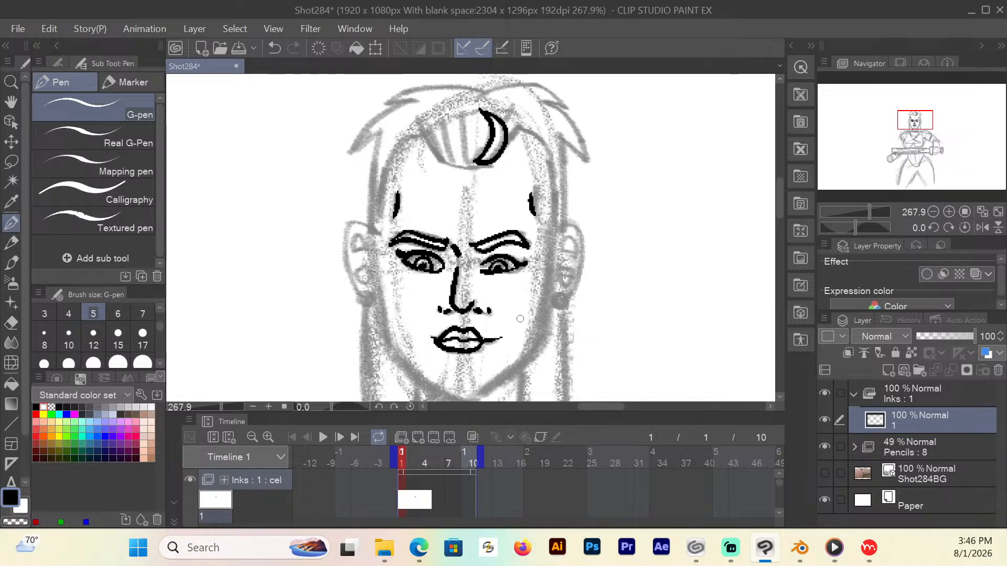
Ink both ears with their inner details and round earrings.
mouse_move(378, 237)
mouse_down()
mouse_move(353, 223)
mouse_move(345, 262)
mouse_move(365, 297)
mouse_move(374, 293)
mouse_move(372, 306)
mouse_move(360, 300)
mouse_move(375, 298)
mouse_up()
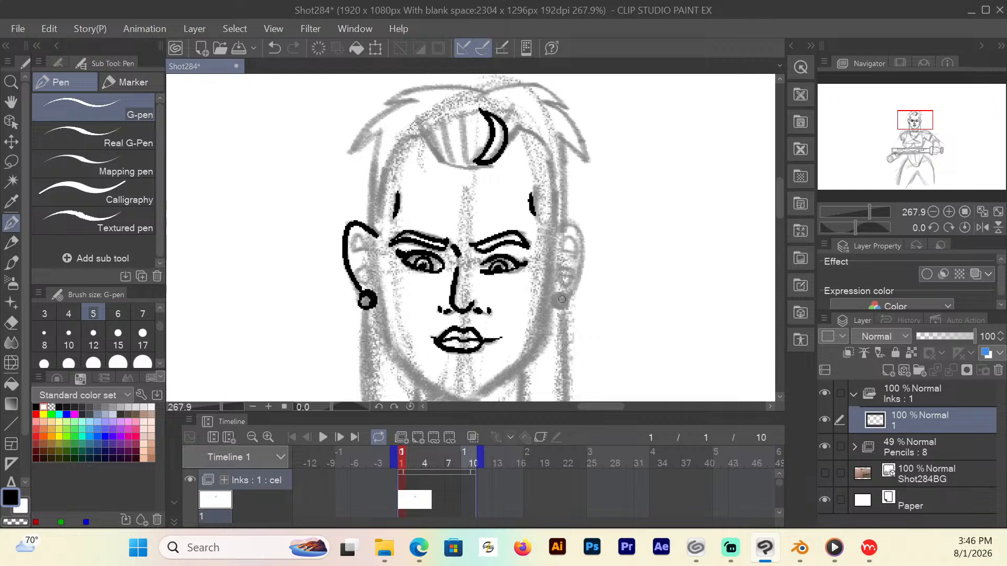
mouse_move(561, 294)
mouse_down()
mouse_move(554, 313)
mouse_move(565, 297)
mouse_up()
mouse_move(357, 249)
mouse_down()
mouse_move(364, 244)
mouse_move(356, 253)
mouse_move(370, 278)
mouse_move(357, 270)
mouse_up()
mouse_move(562, 229)
mouse_down()
mouse_move(586, 240)
mouse_move(576, 278)
mouse_move(550, 297)
mouse_move(557, 237)
mouse_move(575, 253)
mouse_move(559, 249)
mouse_up()
mouse_move(558, 269)
mouse_down()
mouse_move(571, 278)
mouse_move(557, 269)
mouse_up()
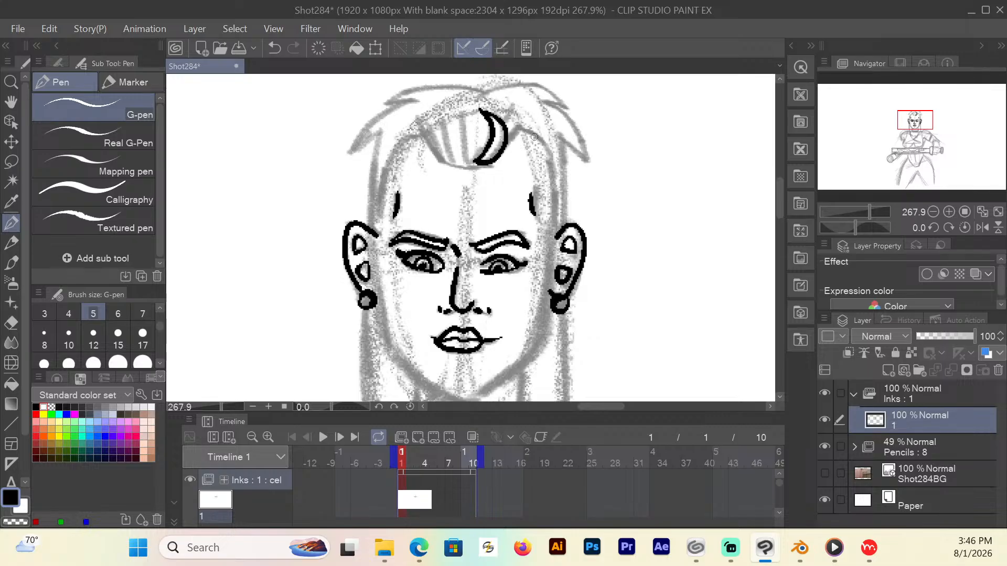
Ink the hairline down both sides of the forehead, outline the cheeks and jaw, and touch up the mouth corner.
mouse_move(517, 129)
mouse_down()
mouse_move(540, 122)
mouse_move(523, 126)
mouse_move(548, 145)
mouse_move(553, 237)
mouse_up()
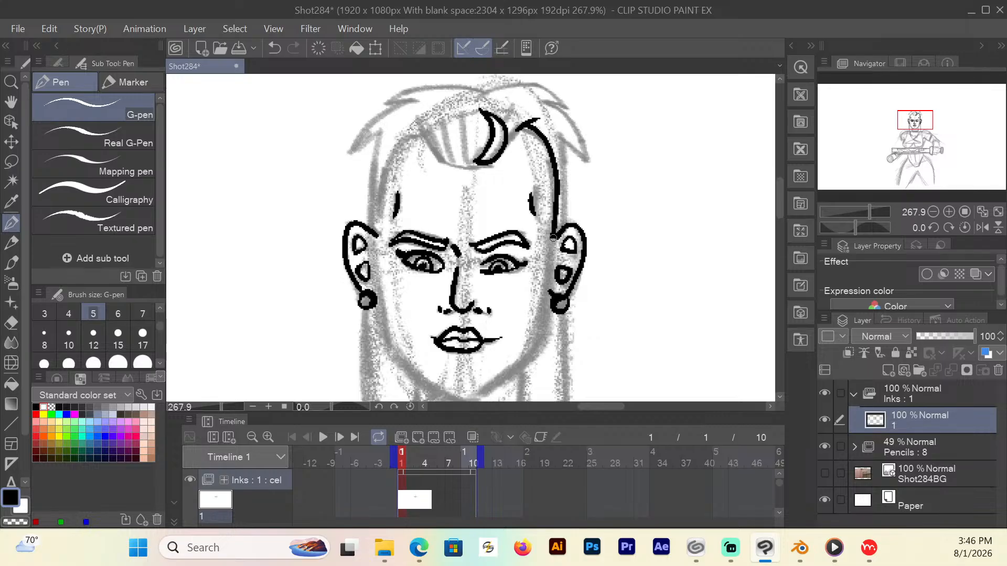
mouse_move(419, 134)
mouse_down()
mouse_move(394, 150)
mouse_move(376, 234)
mouse_up()
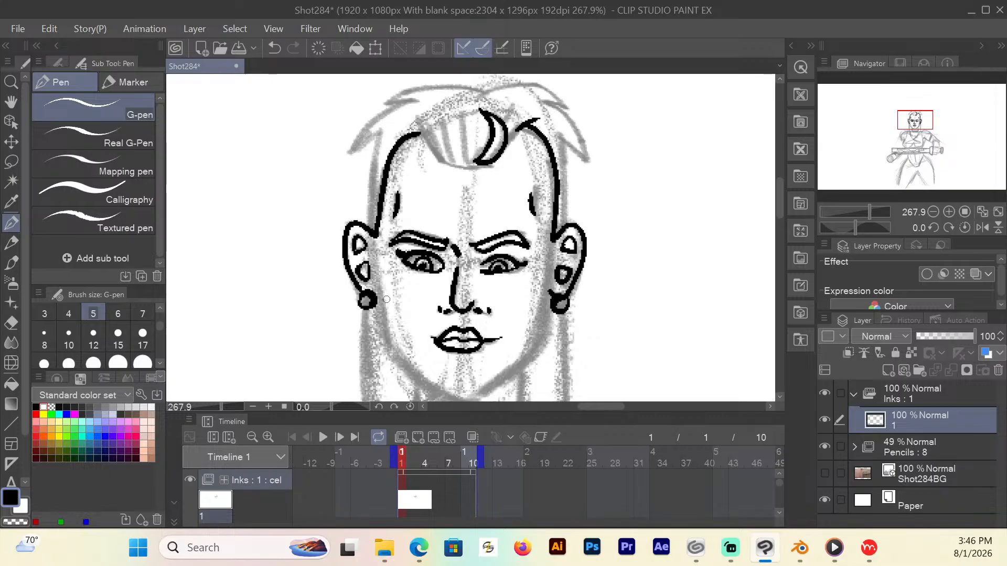
drag(373, 296, 377, 290)
drag(778, 210, 779, 216)
mouse_move(550, 223)
mouse_down()
mouse_move(534, 282)
mouse_move(510, 313)
mouse_move(469, 336)
mouse_move(418, 310)
mouse_move(387, 273)
mouse_move(377, 217)
mouse_up()
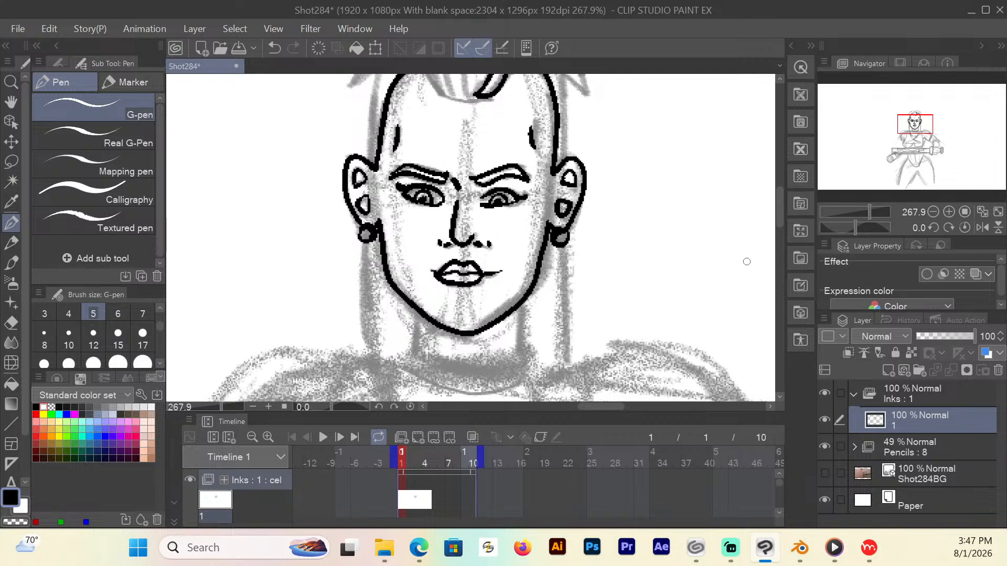
drag(436, 275, 429, 269)
Complete the forelock strands and ink the spiky outer hair outline down to both ears.
drag(779, 217, 779, 199)
mouse_move(470, 233)
mouse_down()
mouse_move(463, 194)
mouse_move(463, 234)
mouse_move(402, 182)
mouse_up()
drag(507, 211, 519, 193)
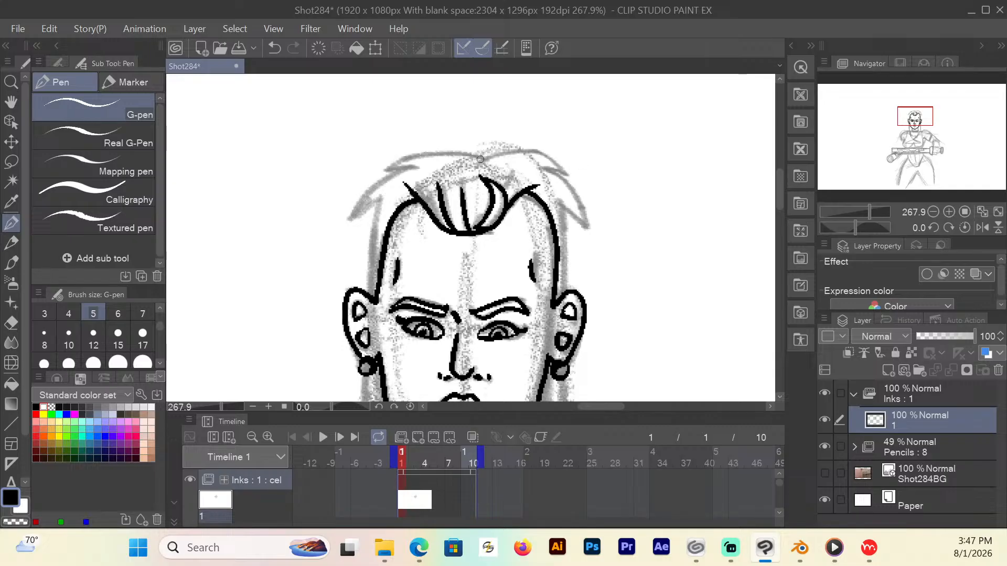
mouse_move(480, 159)
mouse_down()
mouse_move(389, 166)
mouse_move(413, 169)
mouse_move(380, 178)
mouse_move(355, 207)
mouse_move(374, 206)
mouse_move(367, 295)
mouse_up()
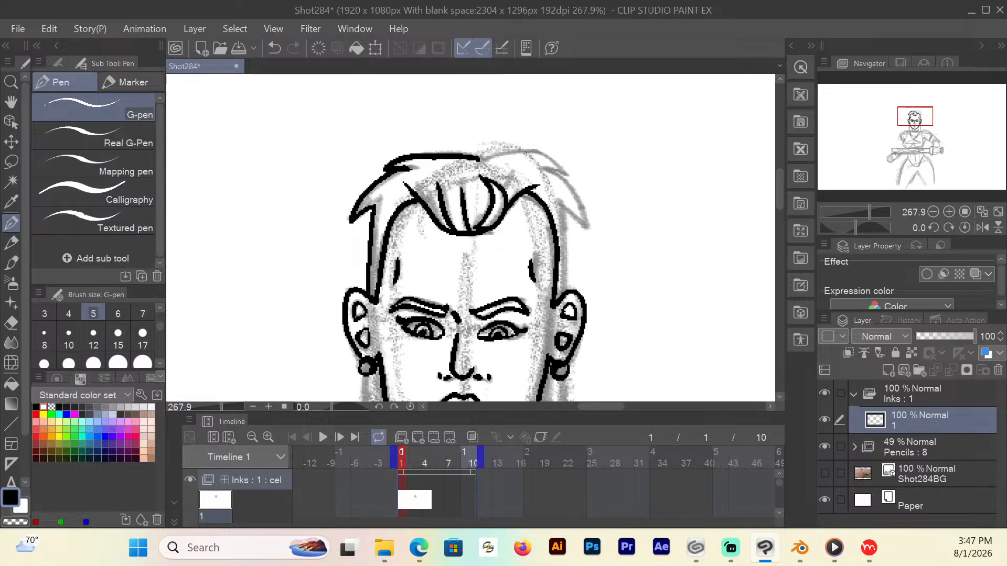
mouse_move(477, 159)
mouse_down()
mouse_move(526, 154)
mouse_move(572, 178)
mouse_move(555, 175)
mouse_move(585, 228)
mouse_move(562, 216)
mouse_move(566, 291)
mouse_up()
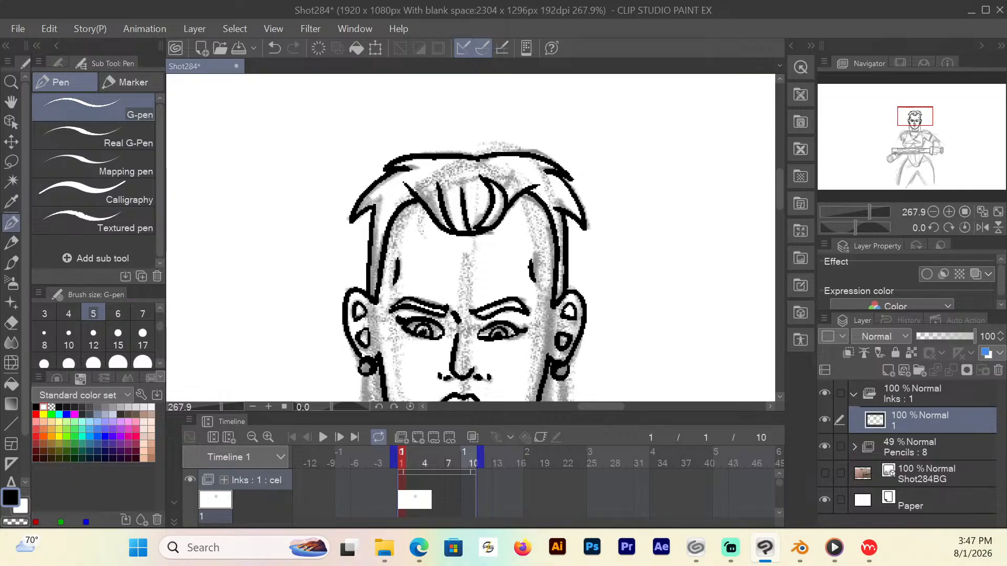
Ink the long hair lines hanging below both ears, the sides of the neck and the choker outline.
drag(779, 191, 778, 212)
drag(560, 203, 566, 330)
drag(366, 200, 370, 314)
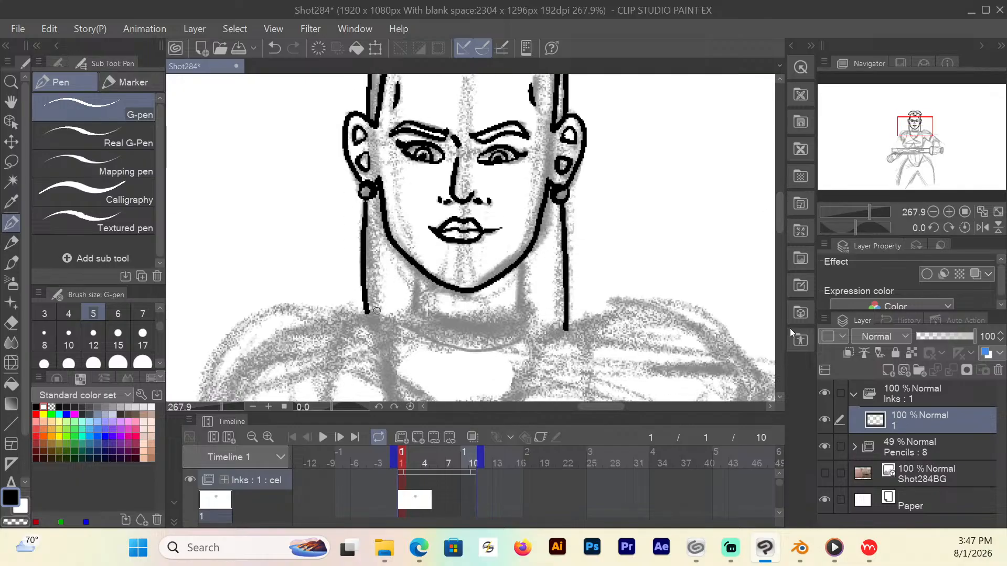
mouse_move(779, 230)
mouse_down()
mouse_move(778, 200)
mouse_move(775, 233)
mouse_up()
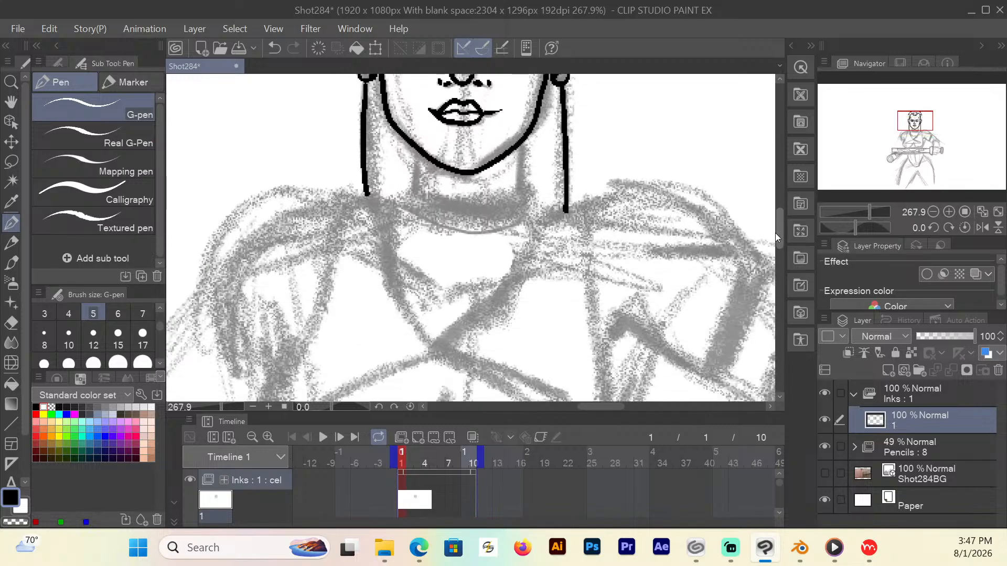
drag(522, 155, 534, 235)
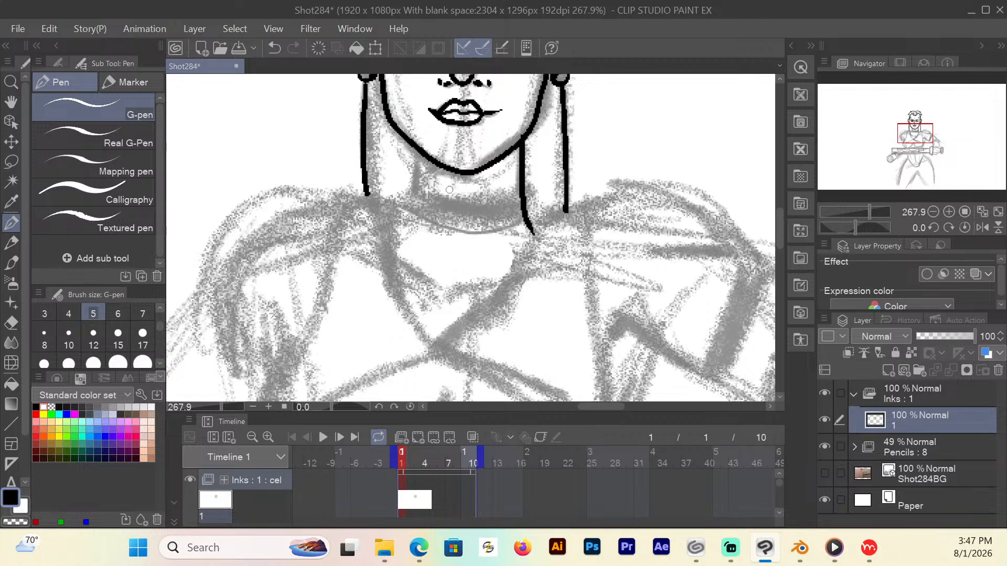
mouse_move(416, 149)
mouse_down()
mouse_move(404, 205)
mouse_move(386, 214)
mouse_move(435, 197)
mouse_move(495, 204)
mouse_move(526, 193)
mouse_move(526, 213)
mouse_move(460, 225)
mouse_move(422, 211)
mouse_move(410, 186)
mouse_up()
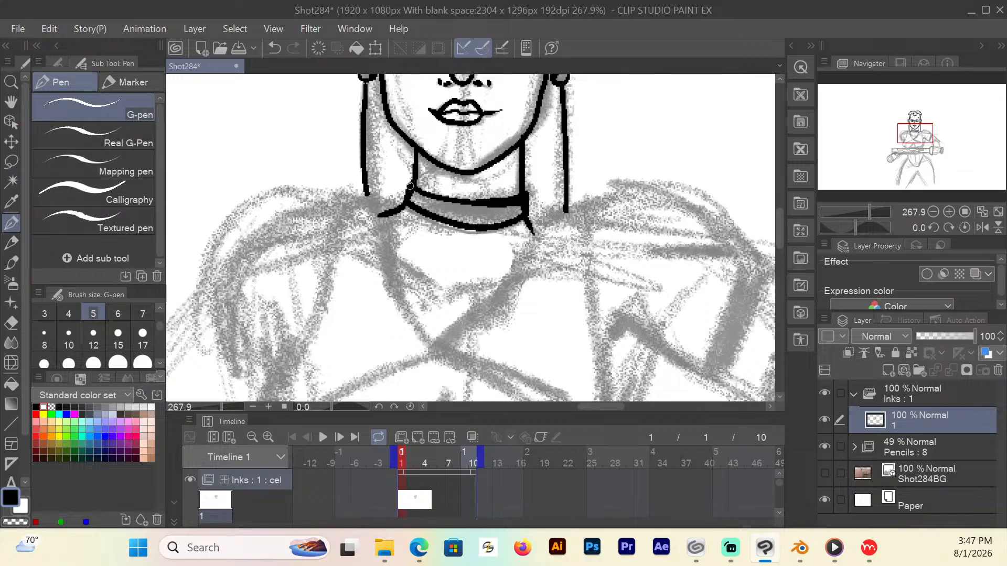
Select the inside of the choker, fill it with black and deselect.
click(11, 181)
click(467, 215)
click(11, 384)
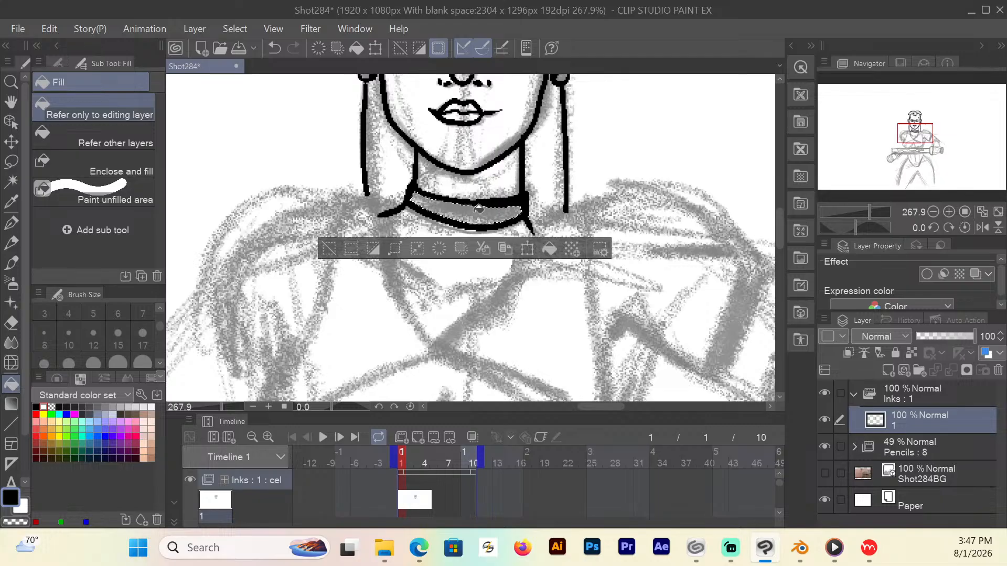
click(476, 214)
key(ctrl+d)
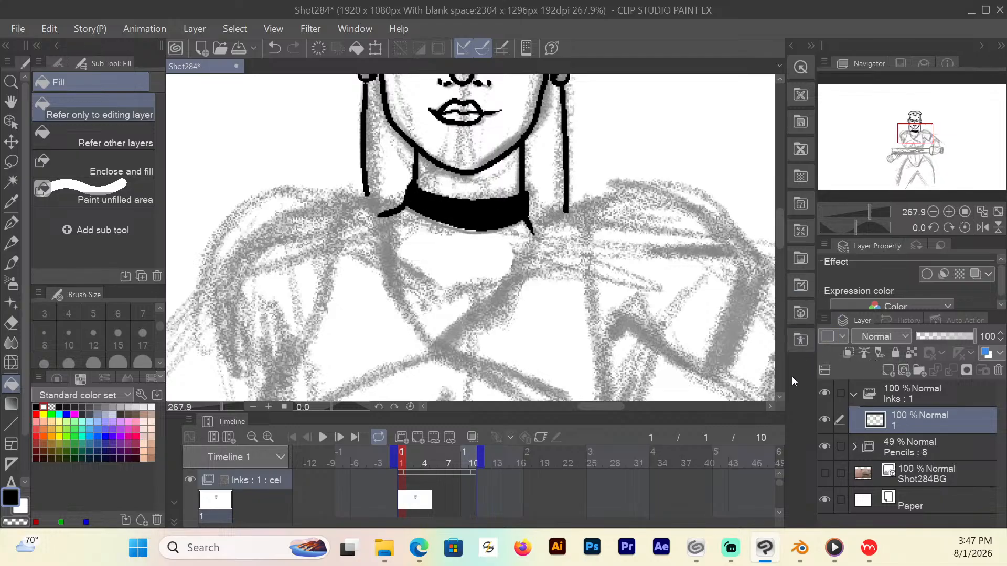
Ink the top's V-shaped neckline, the shoulder lines beside the neck and the two short curved lines inside the neckline with the G-pen.
drag(779, 224, 780, 223)
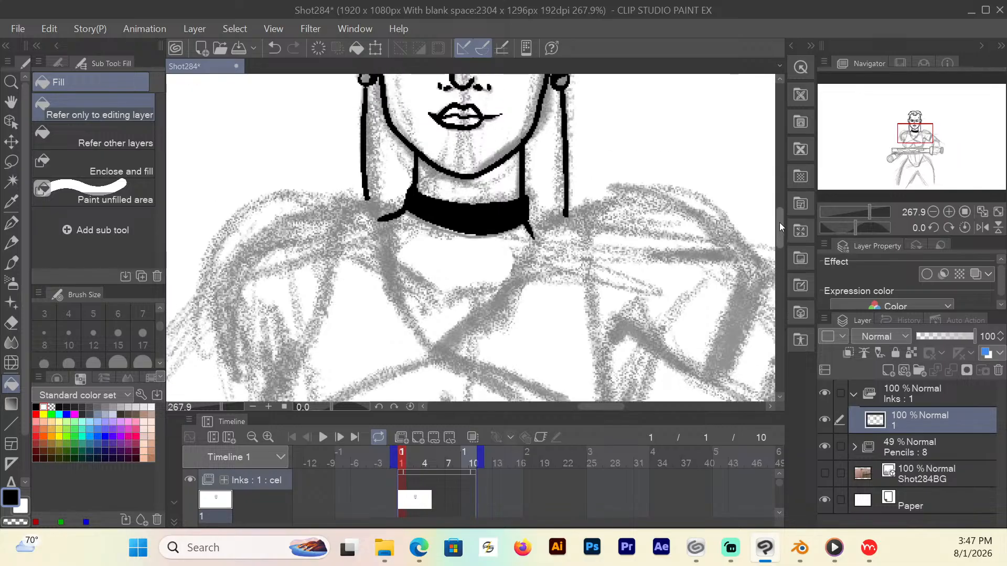
scroll(780, 227, down, 2)
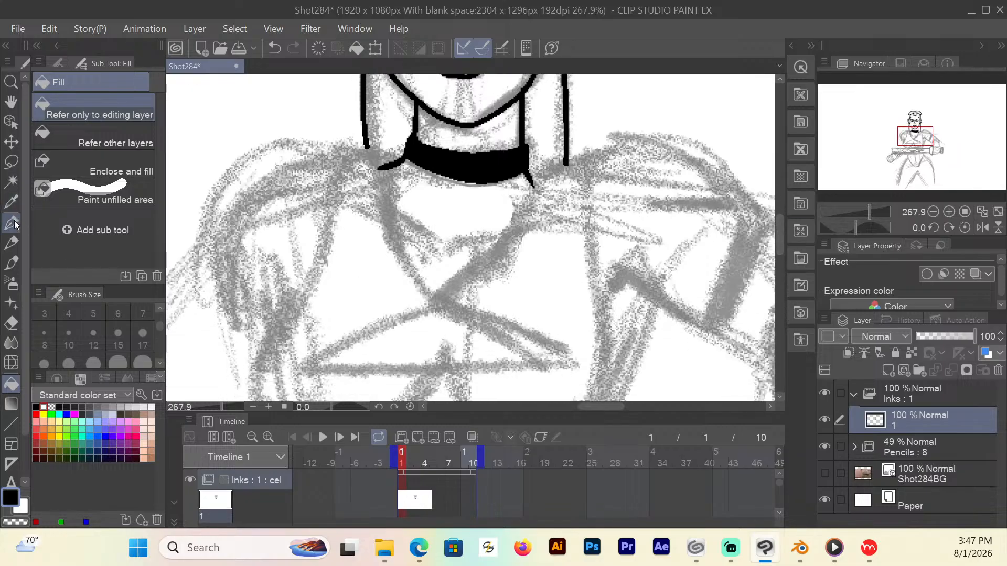
click(13, 224)
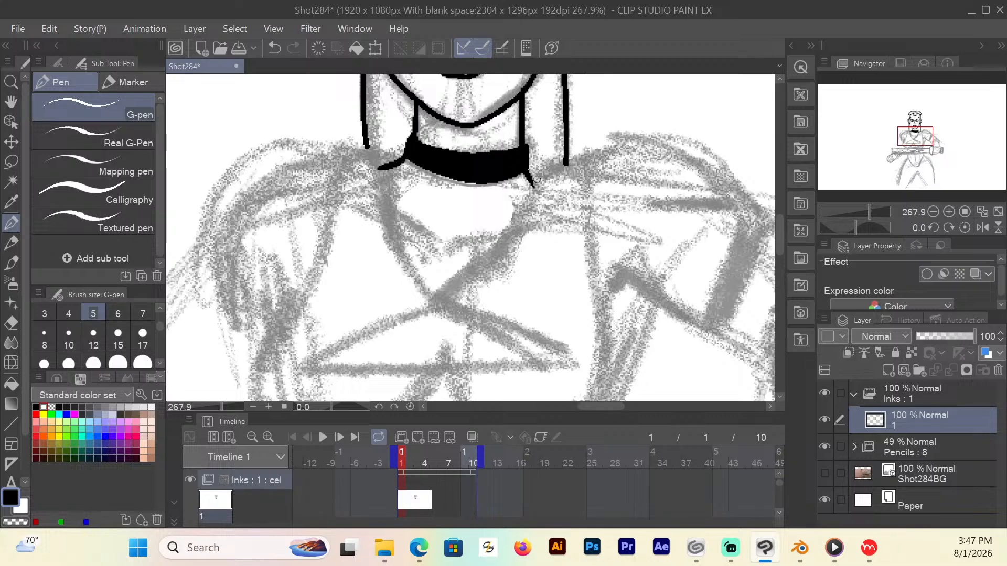
mouse_move(584, 162)
mouse_down()
mouse_move(539, 175)
mouse_move(489, 259)
mouse_move(435, 304)
mouse_move(391, 227)
mouse_move(379, 159)
mouse_move(399, 163)
mouse_move(339, 147)
mouse_up()
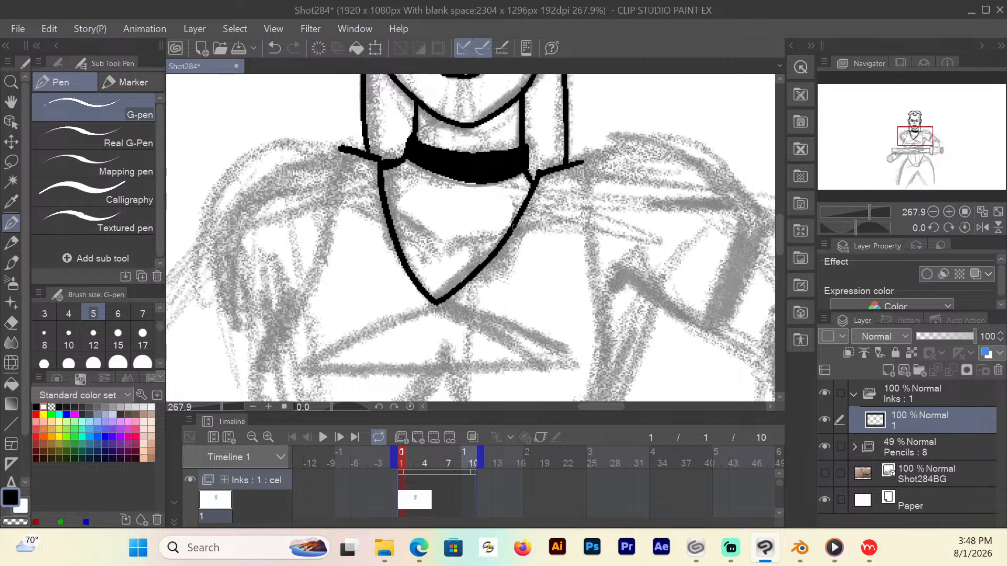
drag(507, 235, 447, 248)
drag(385, 212, 440, 246)
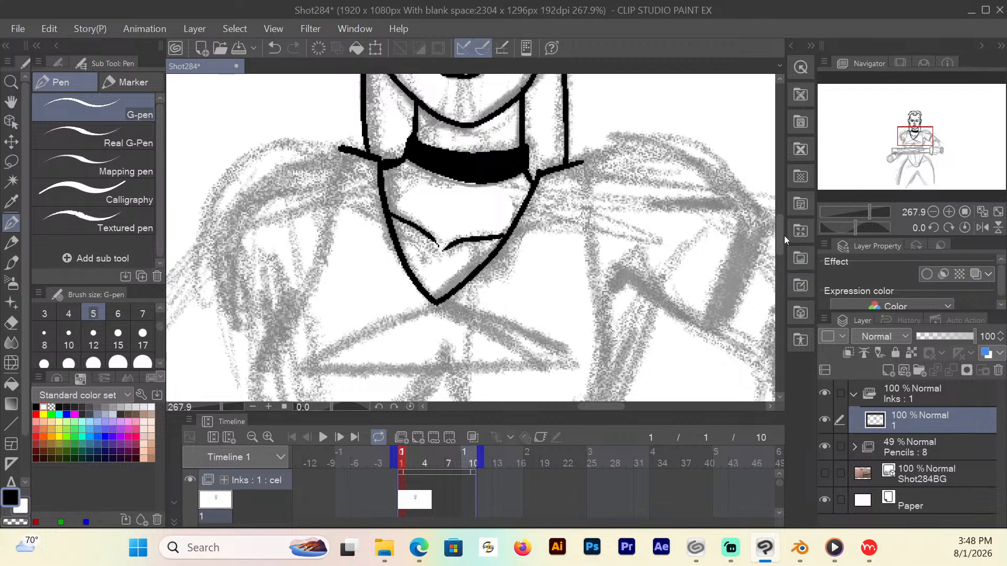
Ink the triangular cutout below the neckline point, including the two short lines at its centre.
scroll(784, 235, down, 5)
mouse_move(440, 195)
mouse_down()
mouse_move(568, 257)
mouse_move(328, 261)
mouse_move(415, 203)
mouse_move(306, 256)
mouse_up()
drag(439, 256, 447, 230)
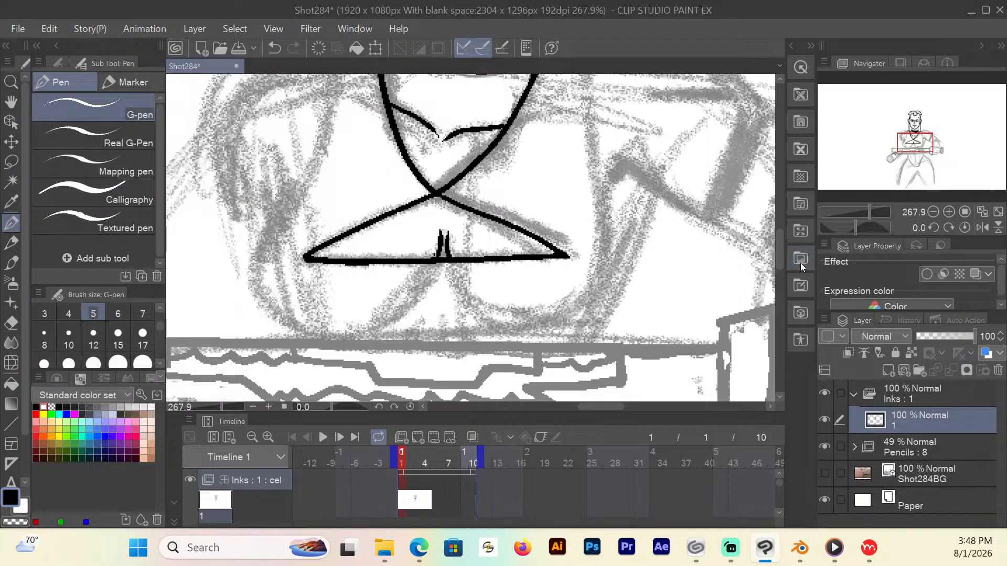
Ink the top's outer strap edges, both armpit creases and the rounded lower contour with its short centre bridge.
drag(779, 252, 777, 239)
mouse_move(342, 138)
mouse_down()
mouse_move(325, 215)
mouse_move(297, 272)
mouse_move(288, 278)
mouse_move(267, 240)
mouse_up()
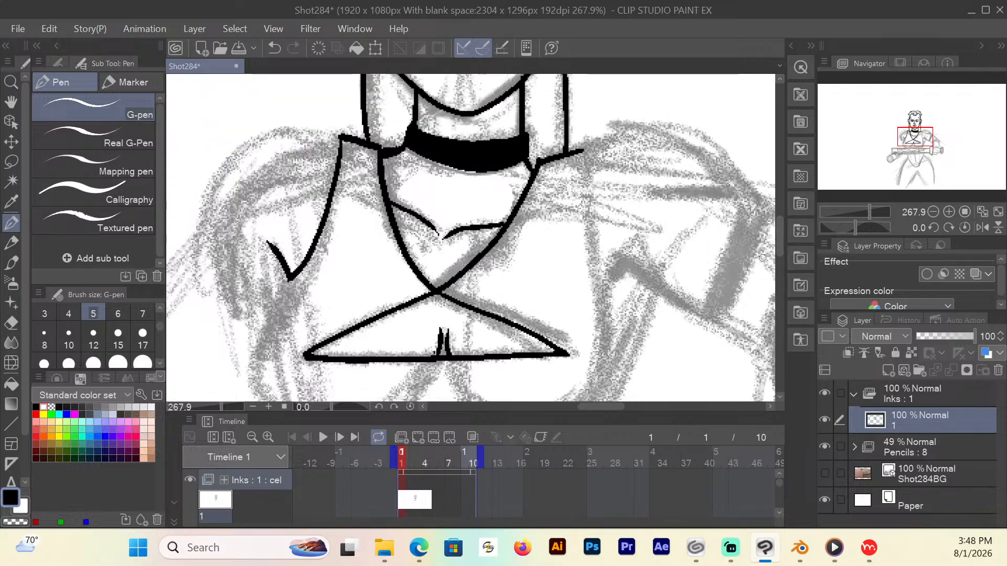
mouse_move(581, 148)
mouse_down()
mouse_move(601, 291)
mouse_move(627, 252)
mouse_up()
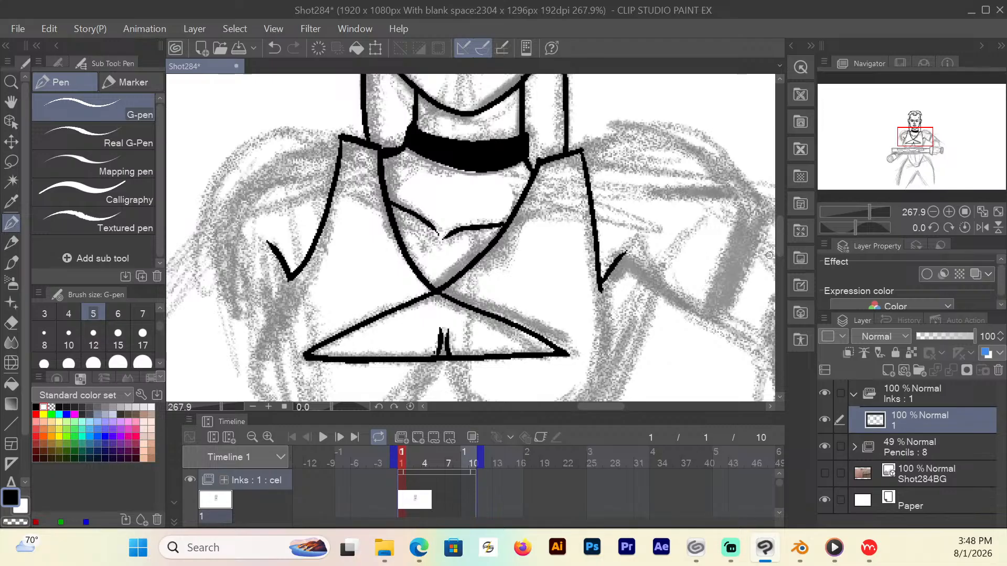
drag(779, 221, 778, 247)
mouse_move(595, 142)
mouse_down()
mouse_move(608, 186)
mouse_move(601, 240)
mouse_move(557, 284)
mouse_move(475, 280)
mouse_move(445, 222)
mouse_move(385, 286)
mouse_move(321, 293)
mouse_move(262, 253)
mouse_move(256, 194)
mouse_move(303, 122)
mouse_up()
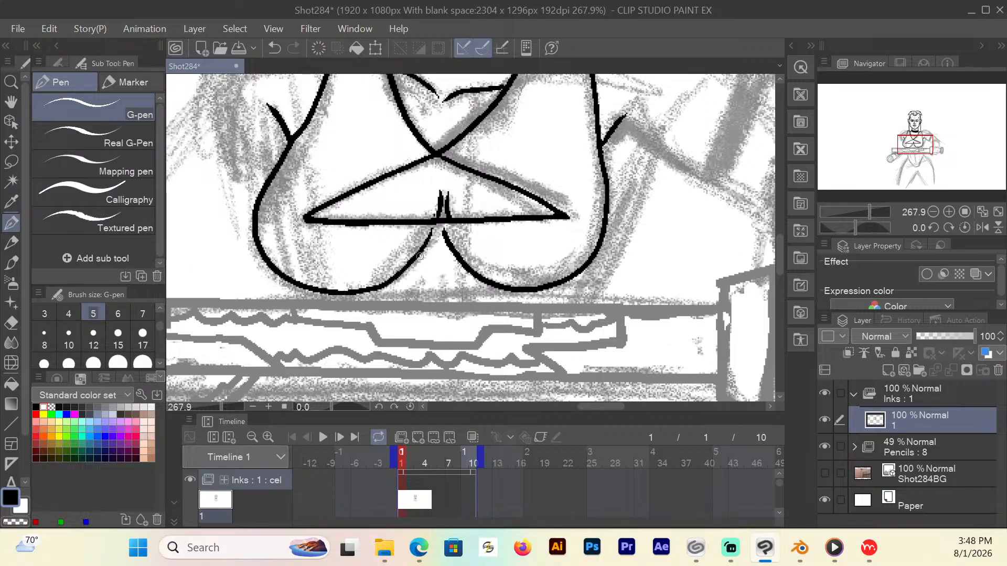
drag(417, 256, 454, 255)
Select the enclosed areas of the top around the triangular cutout, fill them with black and deselect.
click(11, 181)
click(393, 151)
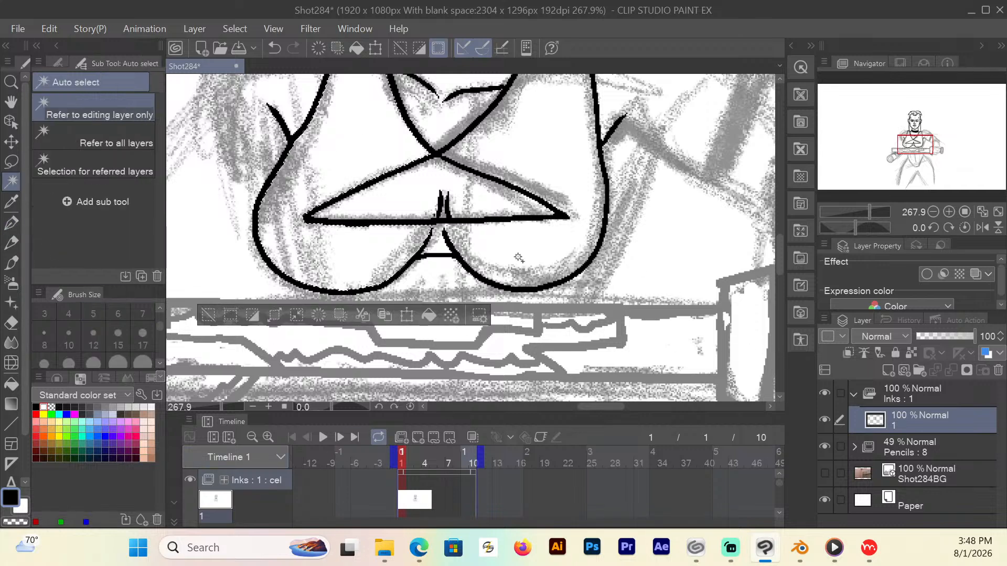
shift+click(519, 264)
click(11, 384)
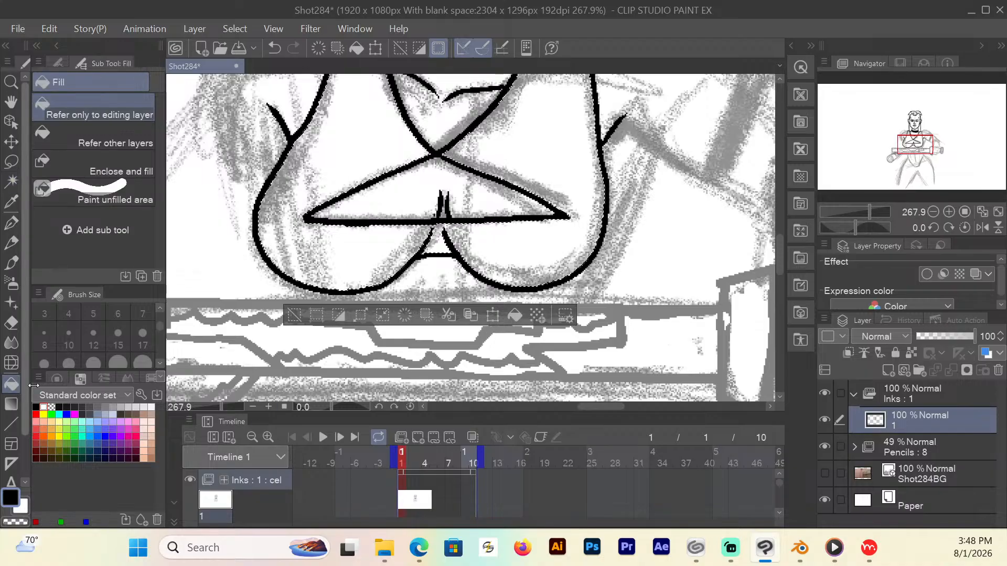
click(541, 237)
drag(779, 262, 779, 235)
key(ctrl+d)
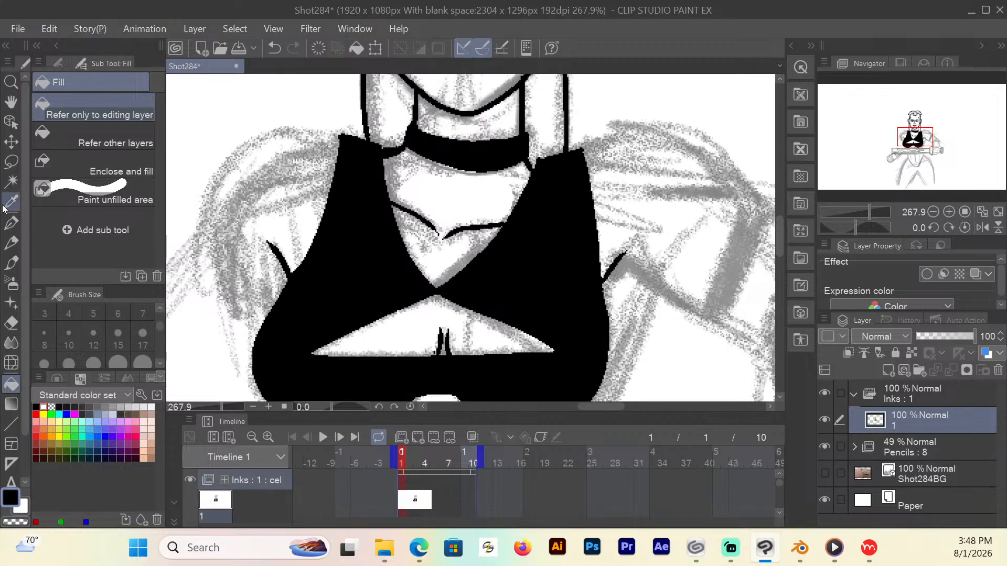
Ink the rounded shoulder and upper arm on the side away from the sword's grip, down to the black top.
click(11, 223)
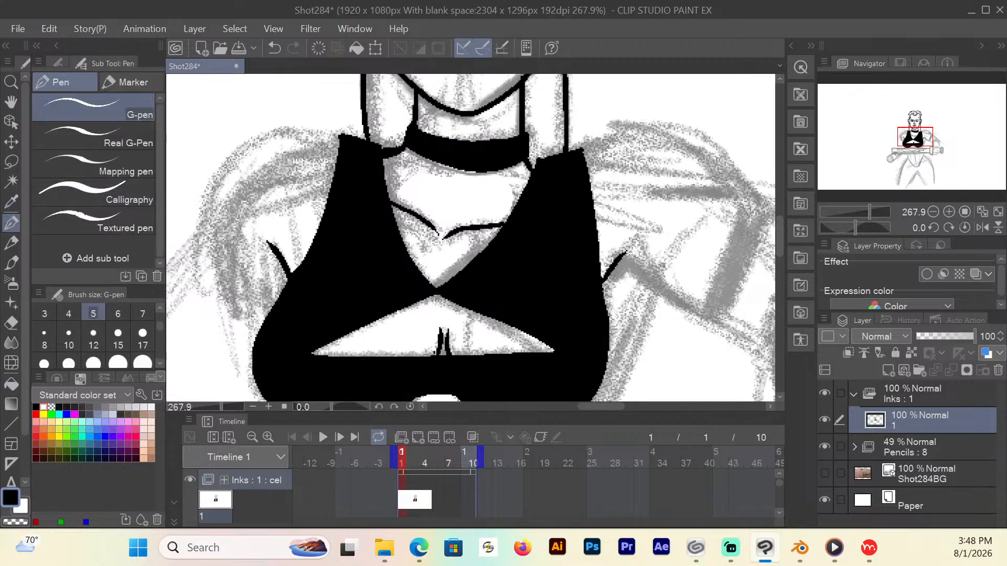
mouse_move(339, 139)
mouse_down()
mouse_move(252, 140)
mouse_move(213, 198)
mouse_move(227, 260)
mouse_up()
mouse_move(232, 217)
mouse_down()
mouse_move(231, 298)
mouse_move(252, 349)
mouse_up()
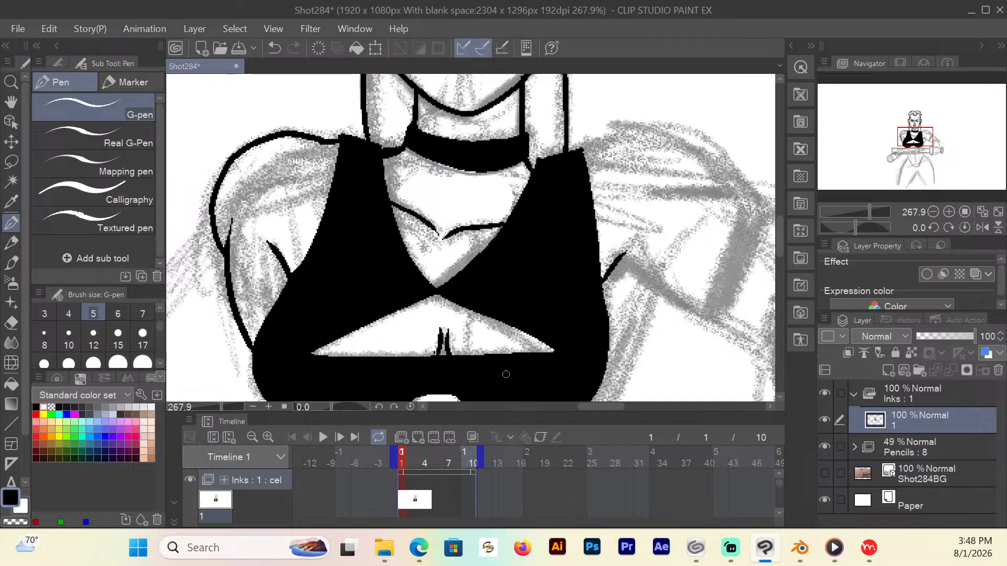
Ink the shoulder and upper arm on the sword-grip side, including the shoulder muscle line and both edges of the armband.
drag(599, 406, 616, 407)
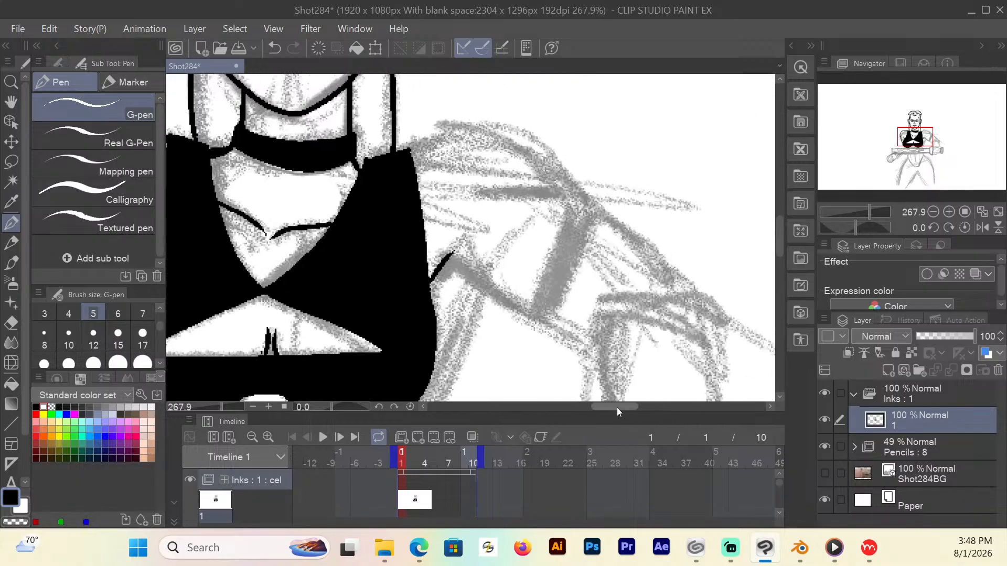
mouse_move(408, 150)
mouse_down()
mouse_move(478, 127)
mouse_move(540, 159)
mouse_move(555, 185)
mouse_move(646, 231)
mouse_move(717, 322)
mouse_up()
mouse_move(599, 348)
mouse_down()
mouse_move(524, 315)
mouse_move(454, 254)
mouse_up()
drag(556, 190, 470, 190)
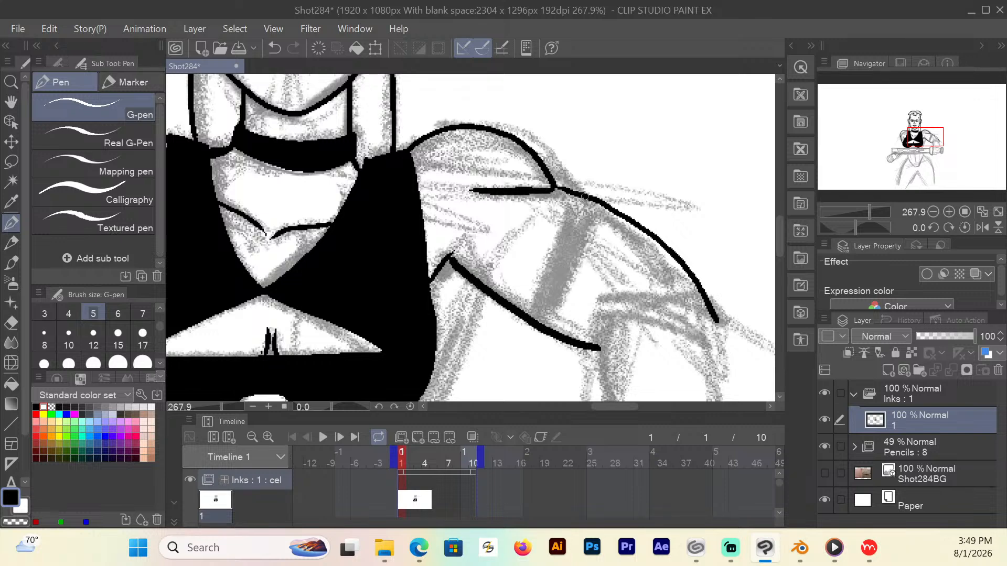
drag(582, 197, 529, 319)
drag(607, 208, 558, 329)
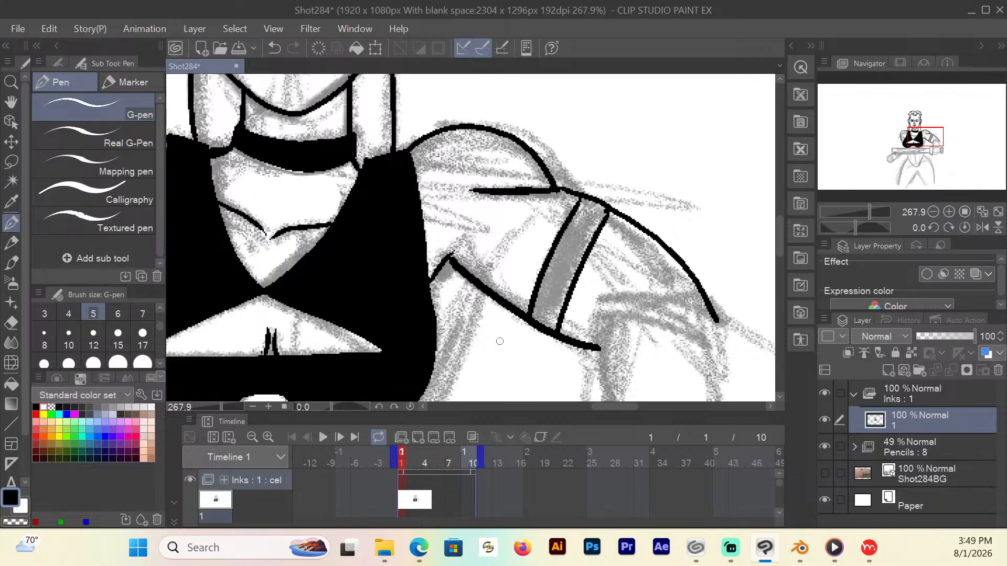
Ink the torso side line under the sword arm and extend the top's black area out to it.
drag(781, 234, 779, 250)
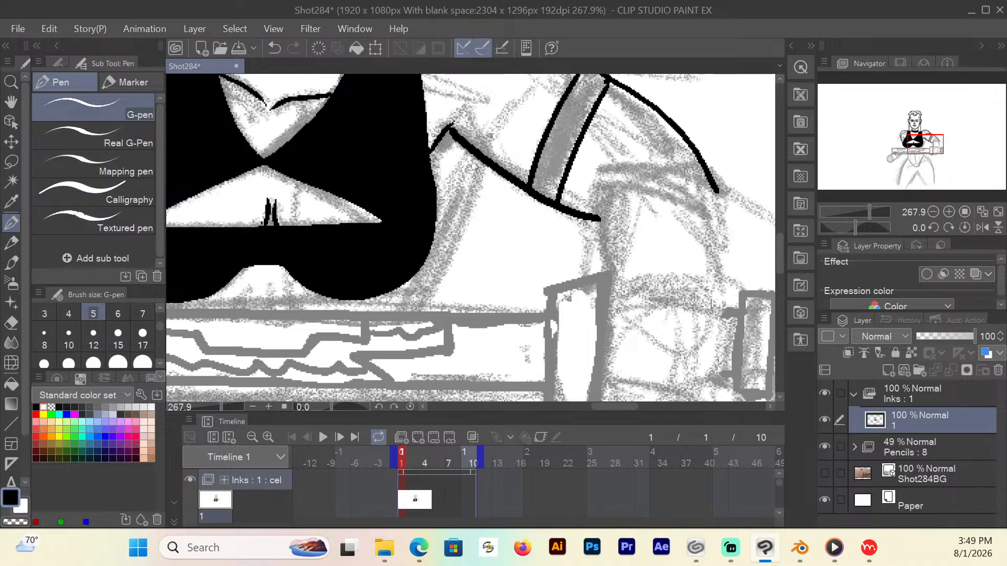
drag(477, 153, 417, 315)
drag(436, 201, 451, 216)
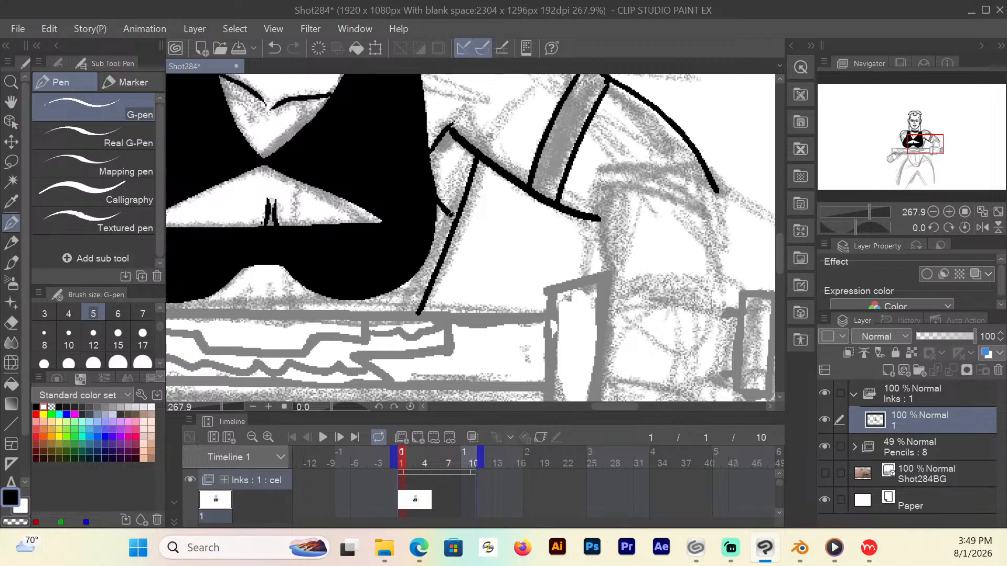
mouse_move(414, 278)
mouse_down()
mouse_move(451, 230)
mouse_move(433, 204)
mouse_move(440, 226)
mouse_move(447, 217)
mouse_move(446, 238)
mouse_move(436, 221)
mouse_move(426, 269)
mouse_up()
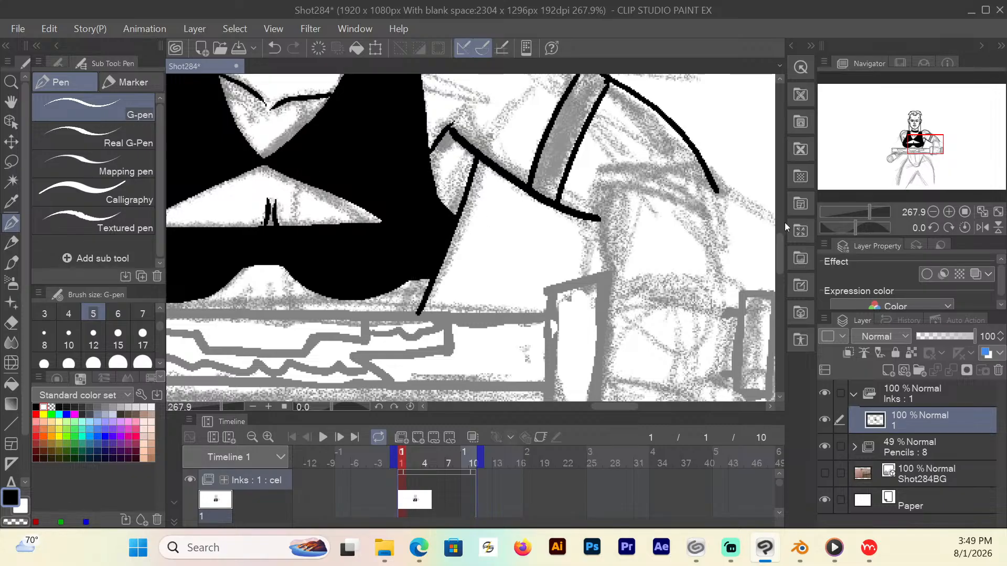
Outline the glove on the sword hand, from its rounded elbow edge down to the knuckles and fingers.
mouse_move(722, 195)
mouse_down()
mouse_move(692, 177)
mouse_move(632, 180)
mouse_move(605, 209)
mouse_move(608, 249)
mouse_up()
drag(714, 187, 737, 297)
scroll(782, 267, down, 3)
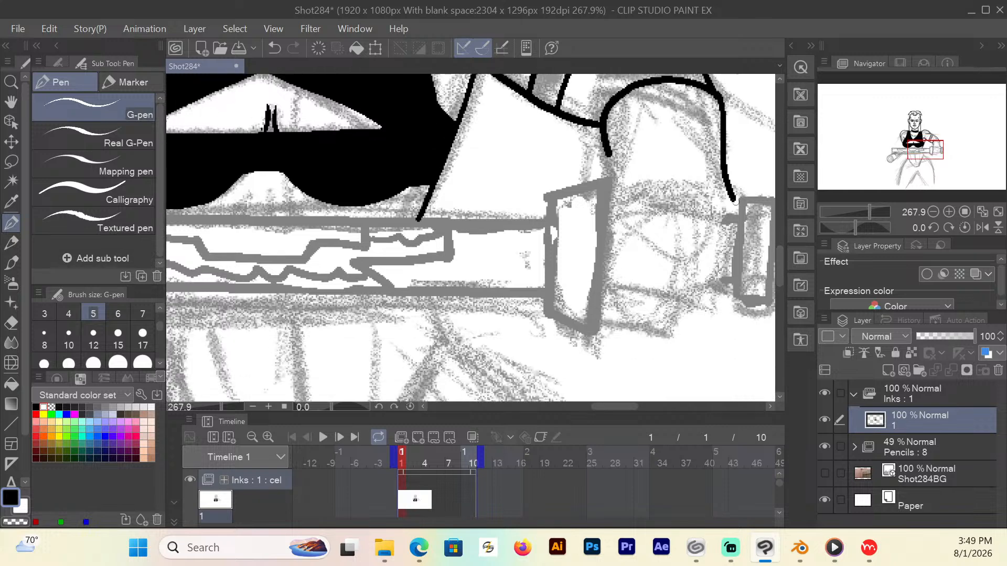
mouse_move(736, 200)
mouse_down()
mouse_move(741, 225)
mouse_move(726, 289)
mouse_up()
drag(609, 155, 612, 184)
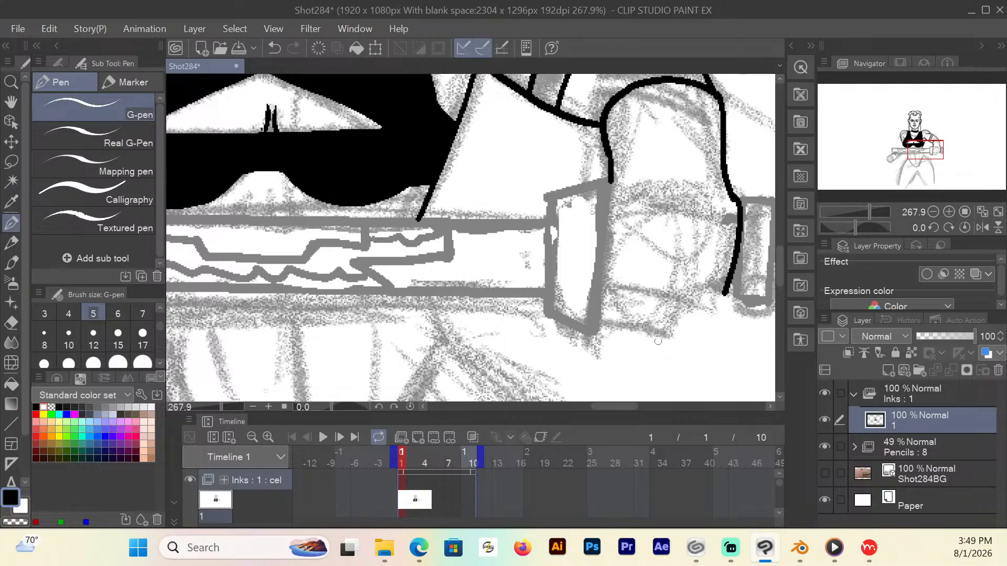
mouse_move(662, 301)
mouse_down()
mouse_move(662, 320)
mouse_move(631, 331)
mouse_move(600, 323)
mouse_move(721, 298)
mouse_up()
drag(601, 322, 610, 181)
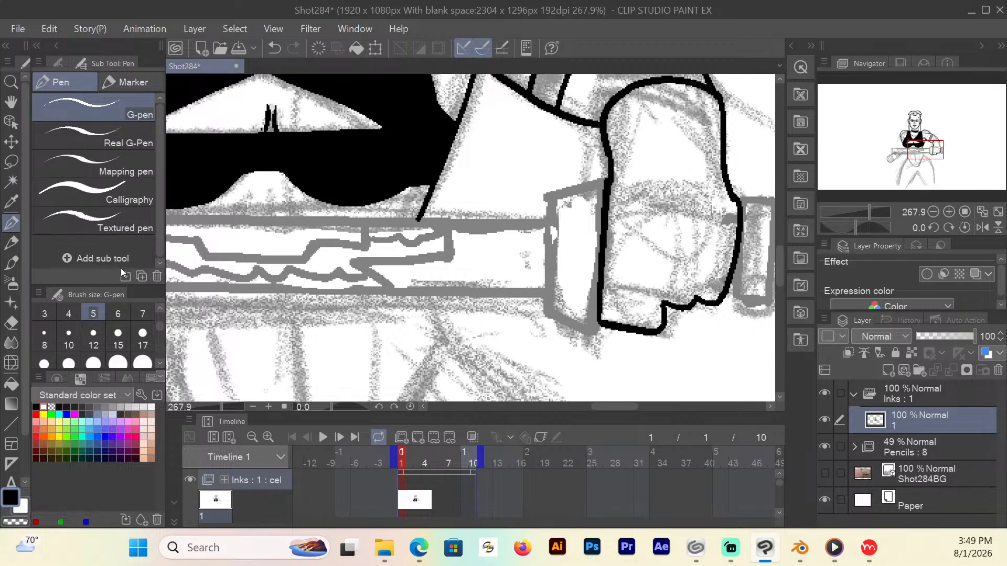
Select the inside of the glove outline, fill it with black and deselect.
key(w)
click(671, 171)
key(g)
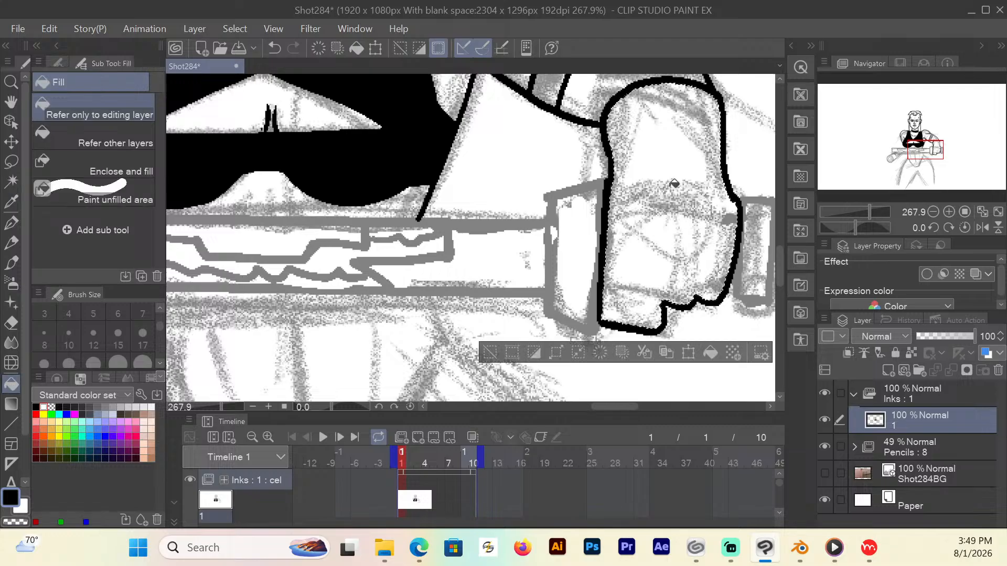
click(675, 184)
key(ctrl+d)
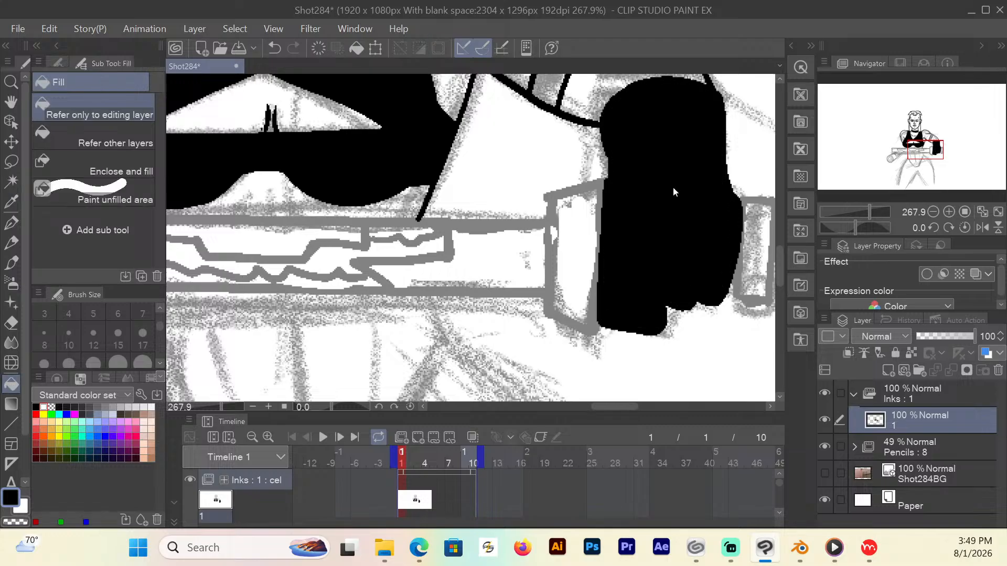
Fill the armband on the upper arm with black, deselect and show the whole canvas.
scroll(778, 246, up, 5)
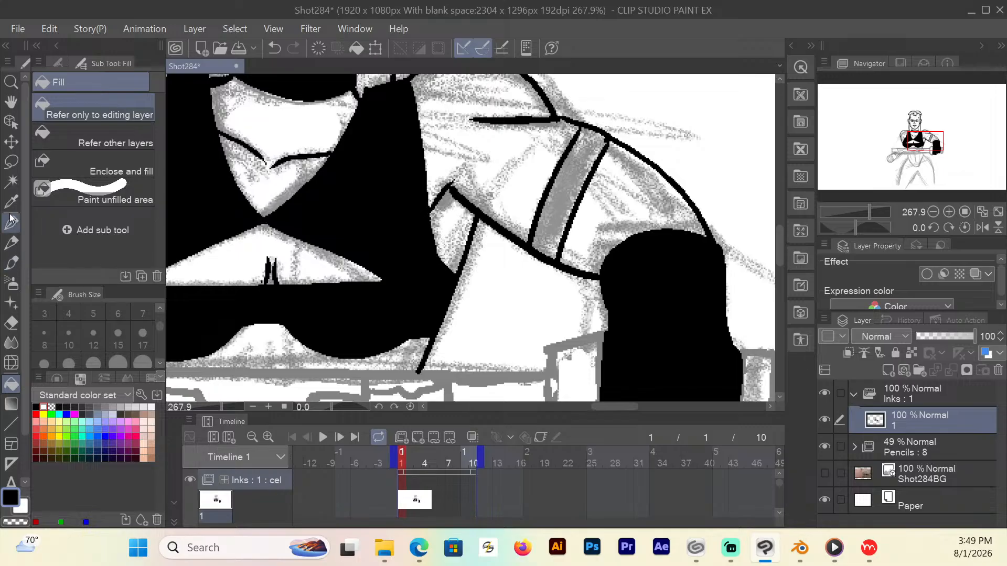
click(11, 181)
click(577, 178)
click(11, 384)
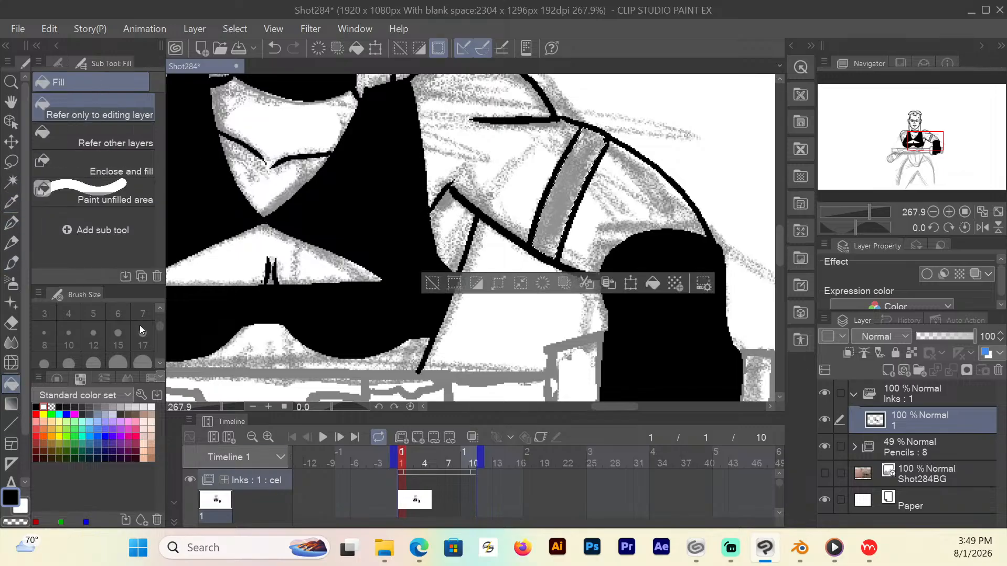
click(593, 157)
key(ctrl+d)
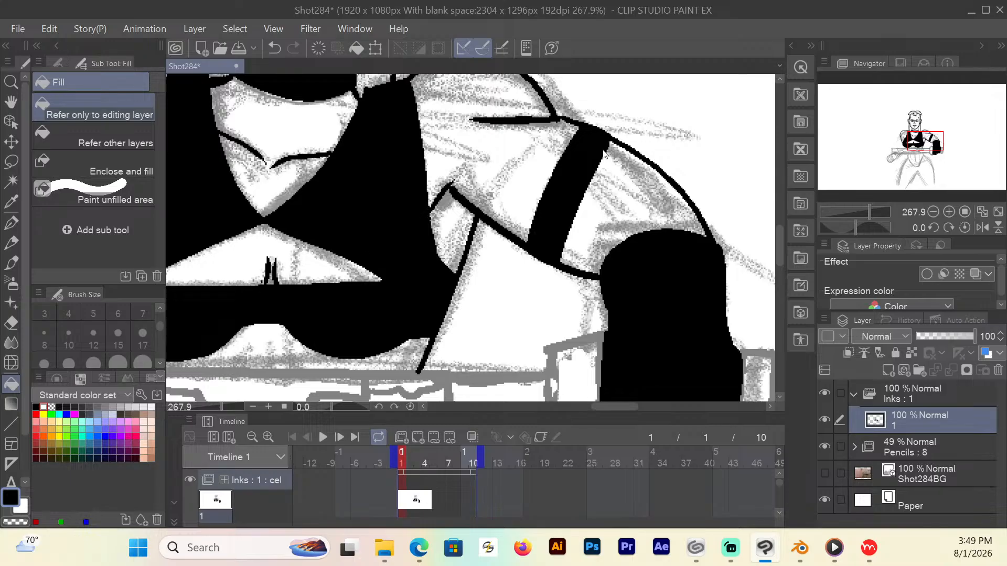
key(ctrl+0)
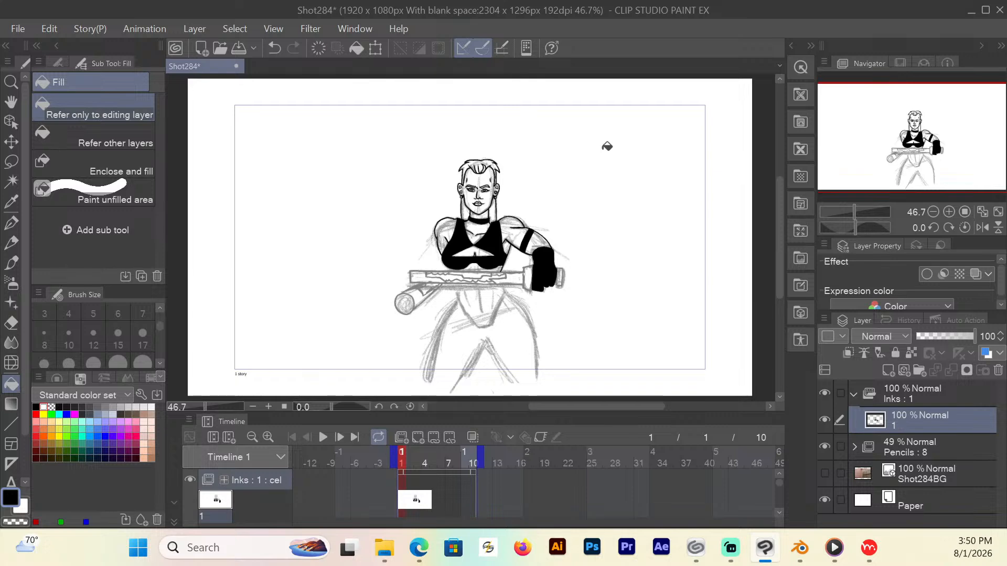
Ink the short crease marks on the torso between the black top's lower edge and the sword.
click(10, 82)
drag(499, 283, 541, 248)
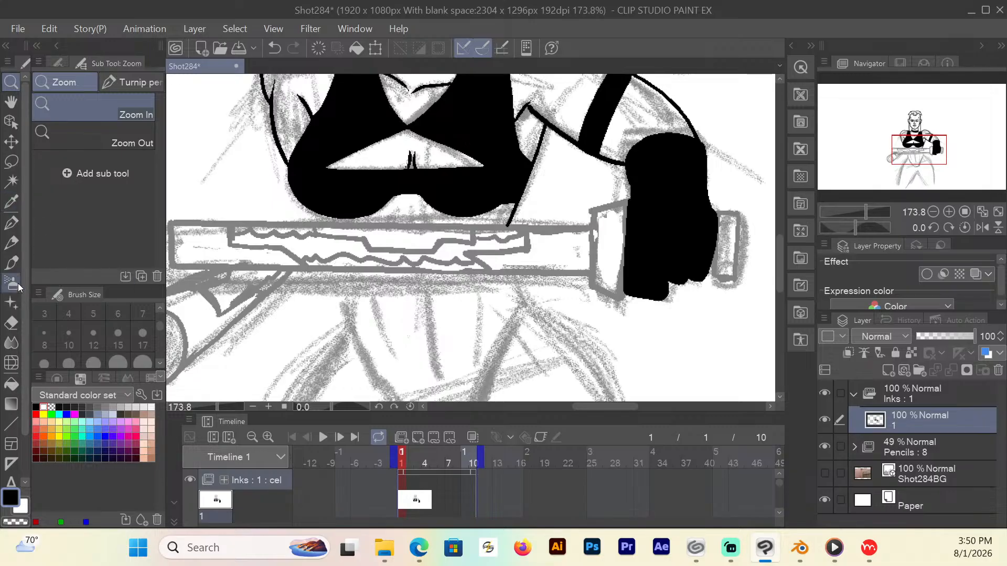
key(p)
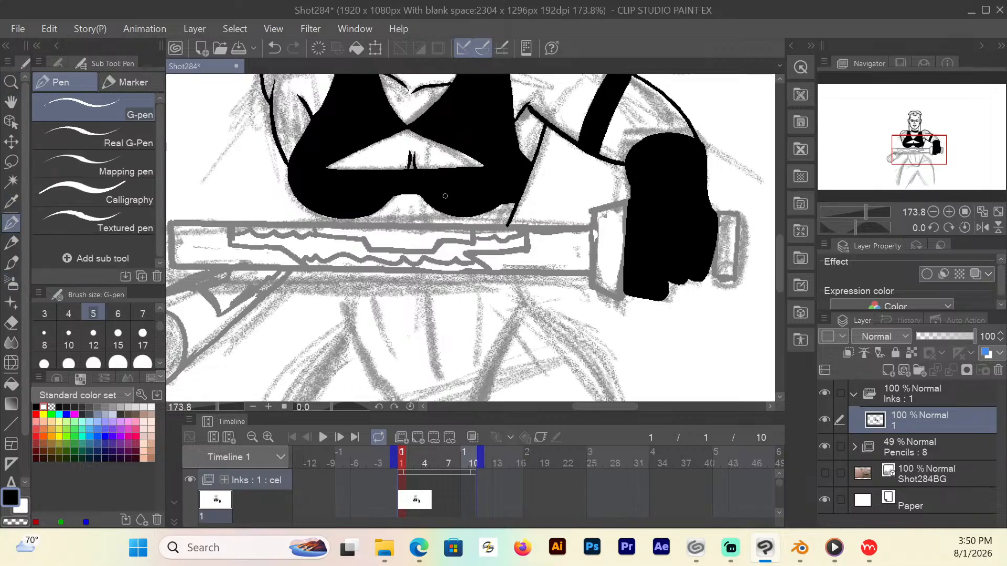
drag(331, 216, 340, 225)
drag(781, 243, 779, 251)
mouse_move(421, 171)
mouse_down()
mouse_move(431, 185)
mouse_move(388, 185)
mouse_up()
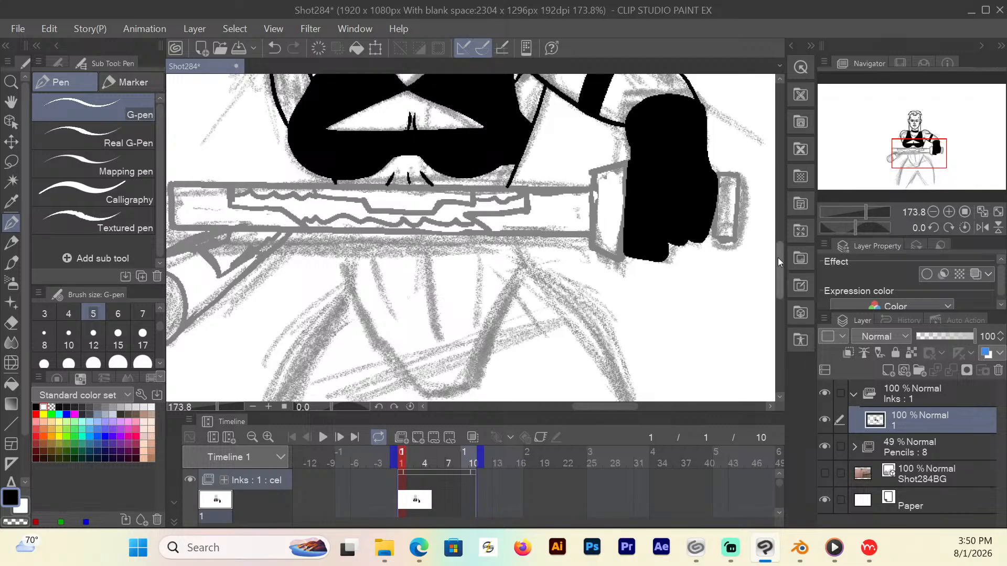
Ink both outer hip curves and the V-shaped waistline joining them below the sword.
drag(778, 257, 777, 263)
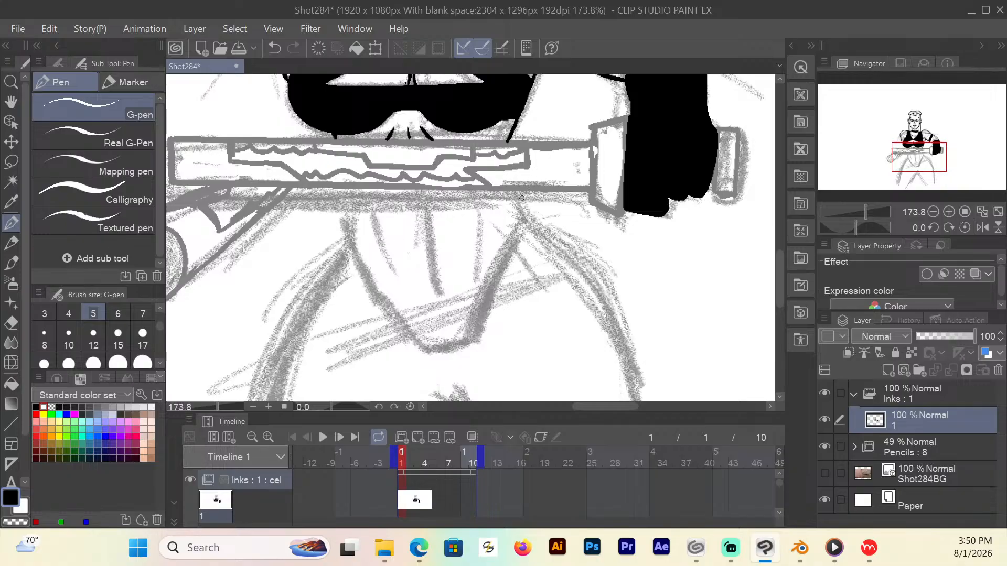
mouse_move(516, 188)
mouse_down()
mouse_move(601, 275)
mouse_move(646, 382)
mouse_up()
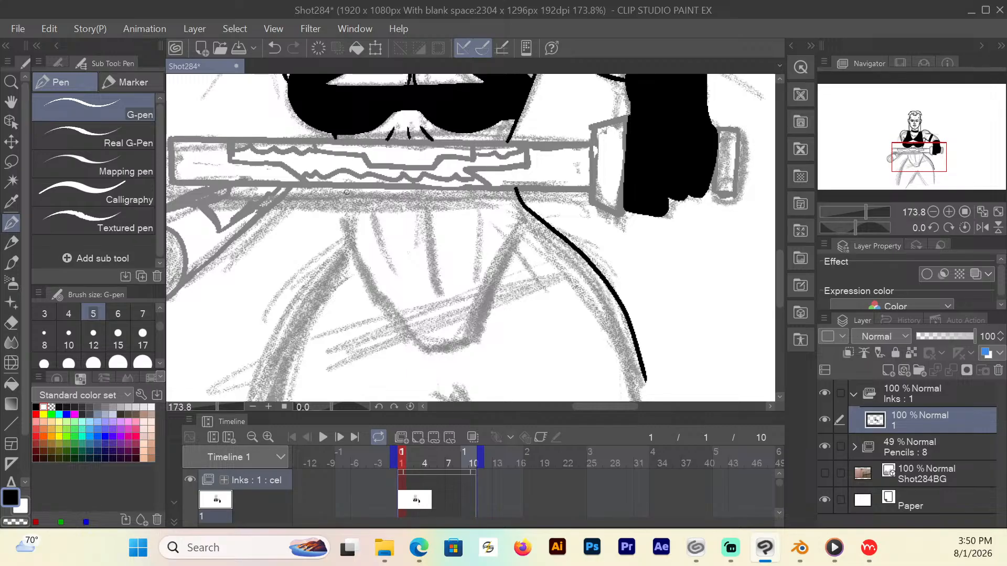
mouse_move(345, 190)
mouse_down()
mouse_move(332, 253)
mouse_move(268, 356)
mouse_up()
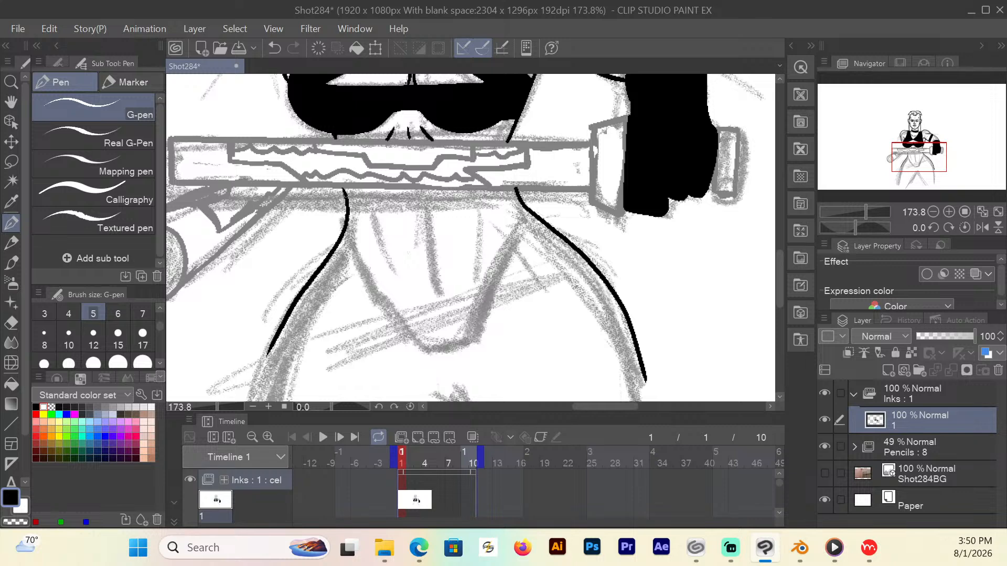
mouse_move(526, 209)
mouse_down()
mouse_move(474, 336)
mouse_move(455, 346)
mouse_move(429, 346)
mouse_move(342, 239)
mouse_up()
Ink three long muscle lines down the abdomen inside the V-shaped waistline.
drag(420, 188, 440, 307)
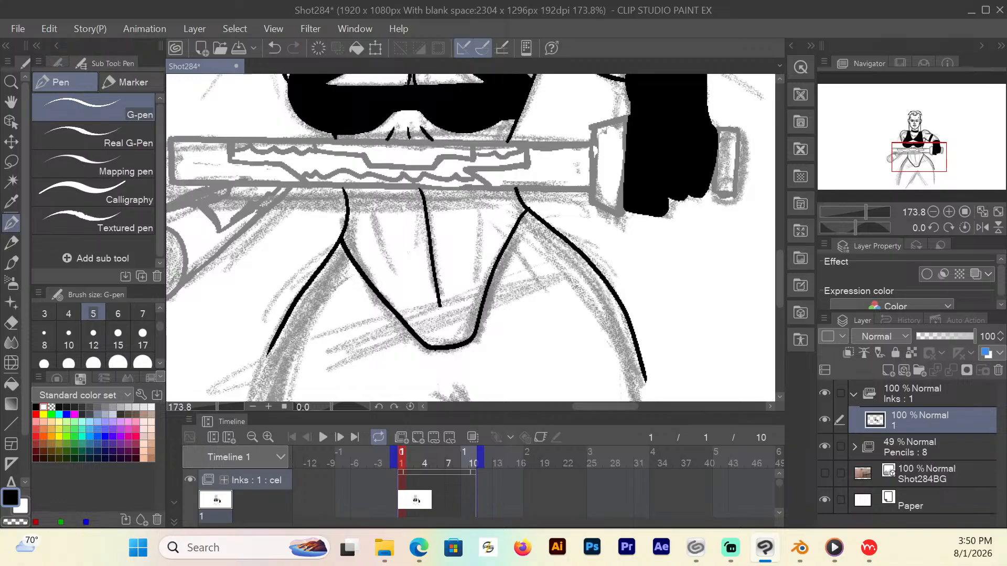
drag(481, 199, 474, 300)
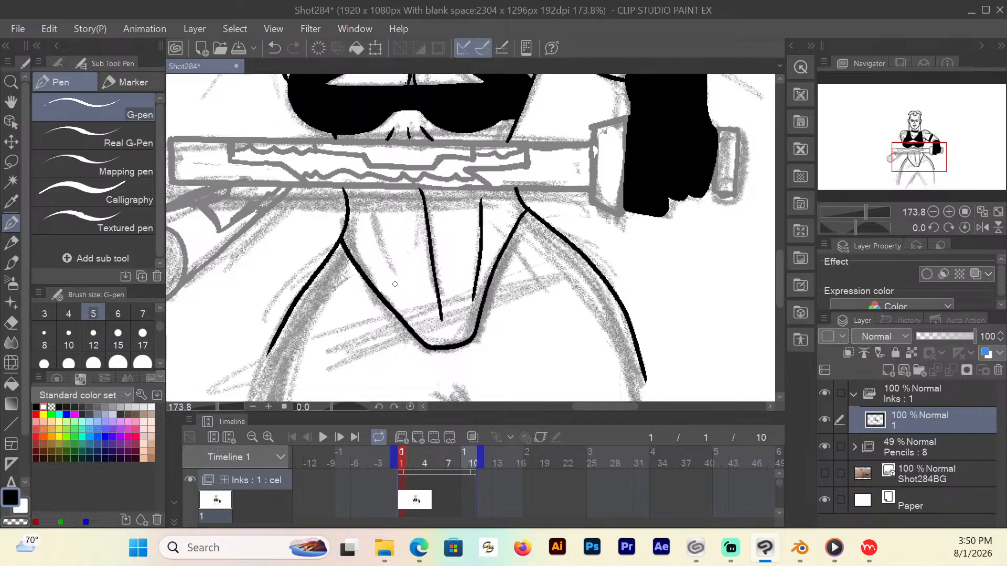
drag(401, 296, 371, 216)
Outline both thighs down to just past the frame's lower edge, including the inner legs, and close them with lines across the bottom.
drag(778, 262, 779, 292)
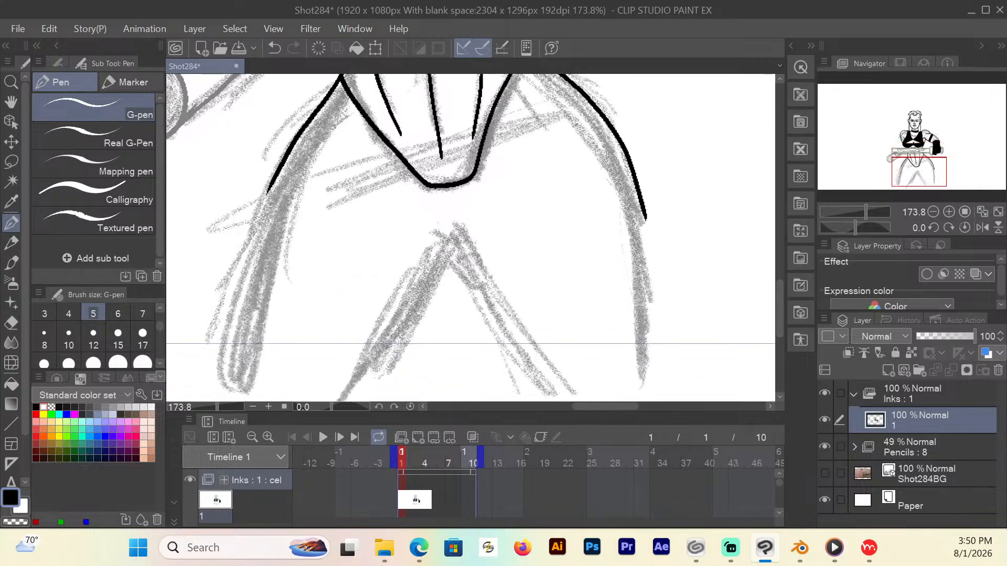
drag(276, 176, 225, 352)
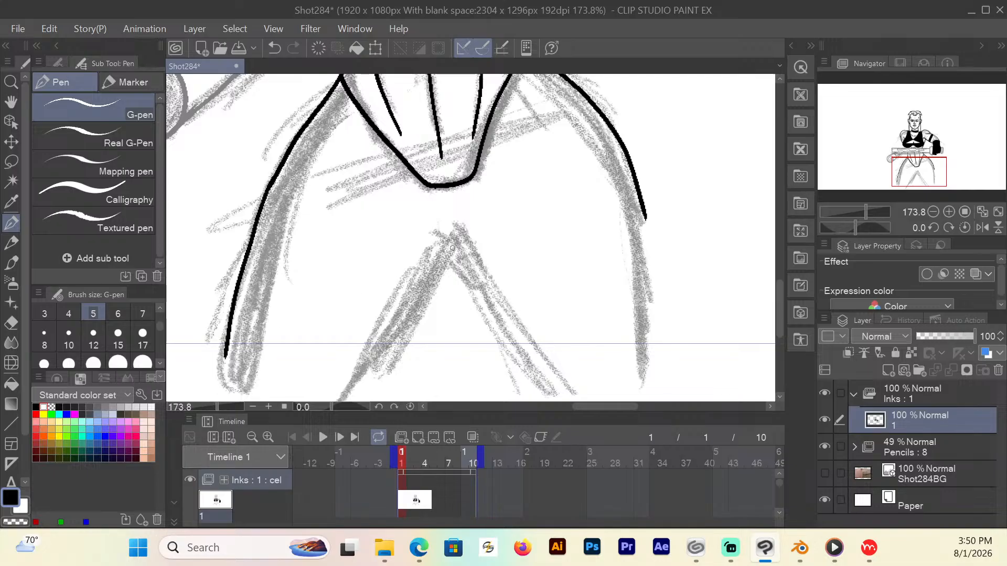
mouse_move(453, 248)
mouse_down()
mouse_move(443, 246)
mouse_move(381, 349)
mouse_up()
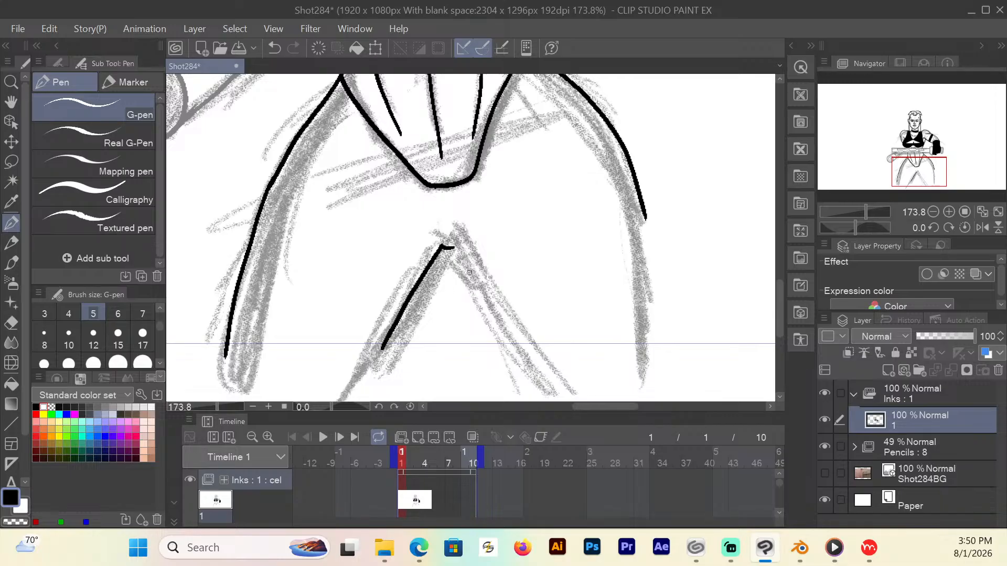
drag(458, 247, 527, 364)
mouse_move(644, 207)
mouse_down()
mouse_move(648, 355)
mouse_move(527, 364)
mouse_up()
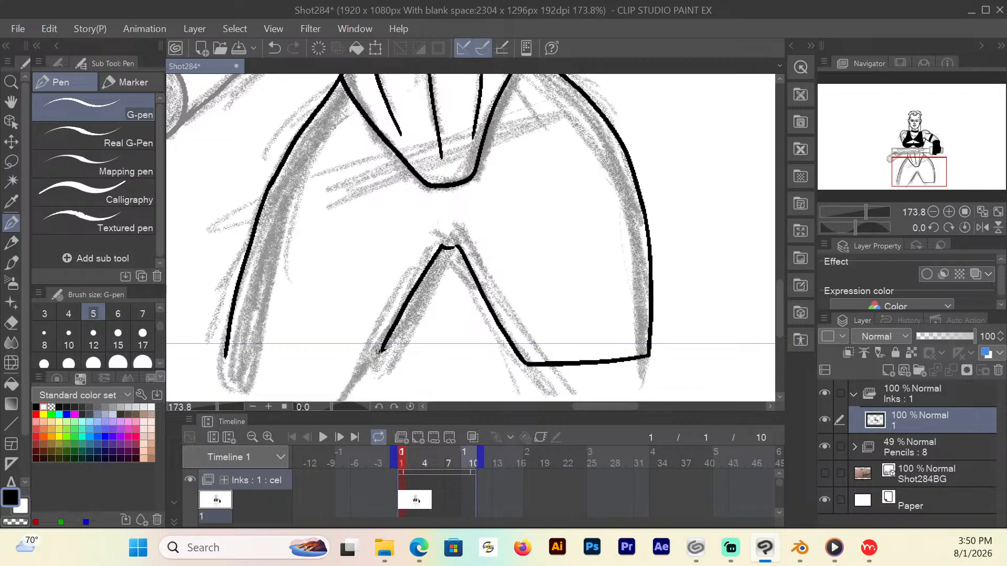
drag(379, 352, 227, 357)
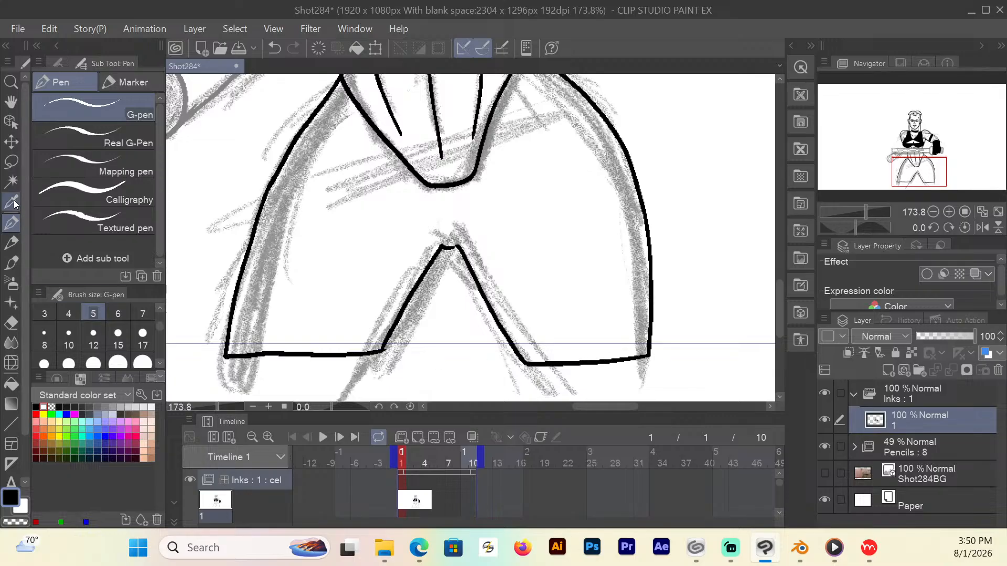
Select the inside of the hips and thighs outline, fill it with black and deselect.
key(i)
key(w)
click(573, 238)
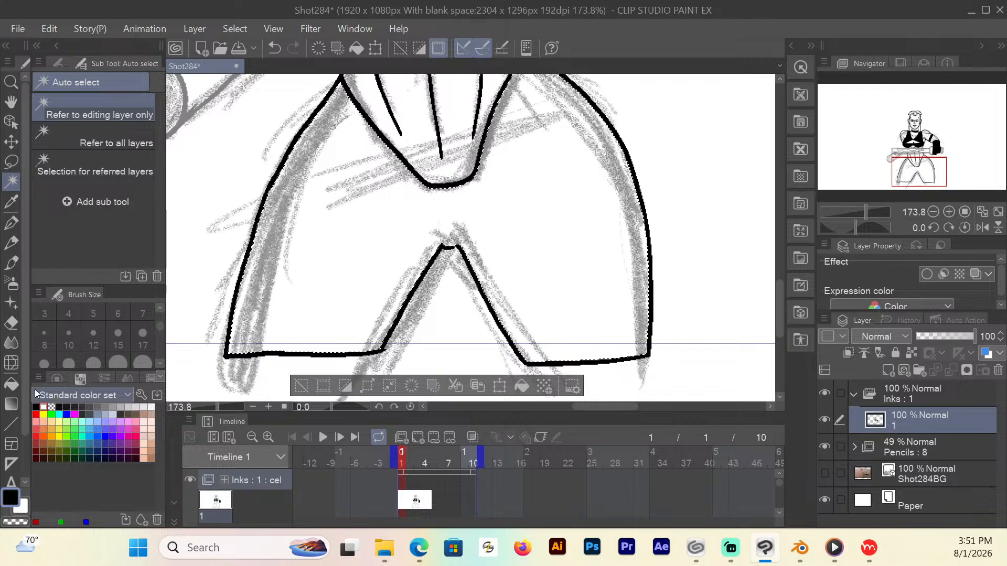
click(11, 384)
click(359, 231)
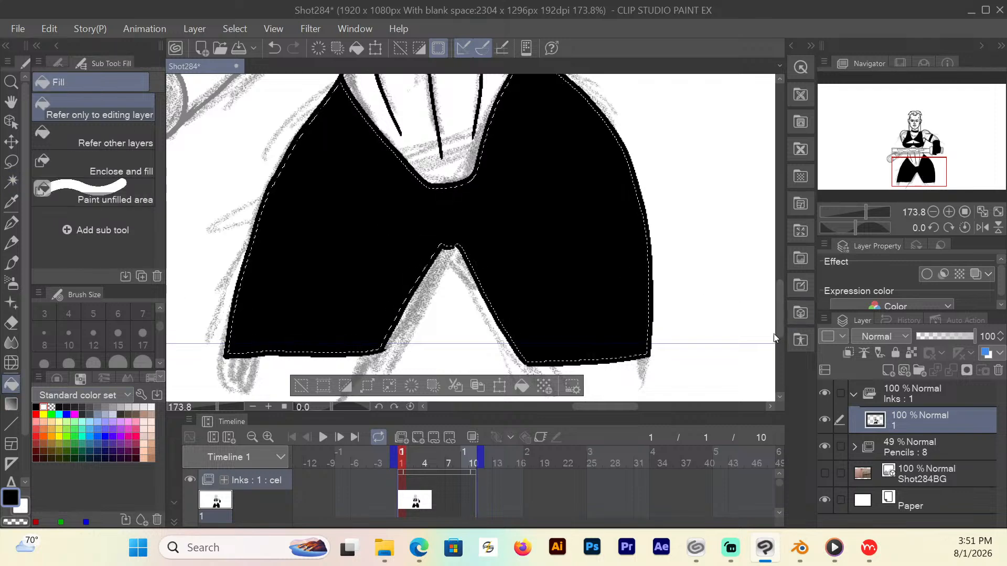
key(ctrl+d)
Outline the sword's flared guard beside the glove with straight lines and ink the pommel on the glove's far side.
scroll(776, 300, up, 5)
scroll(773, 276, up, 4)
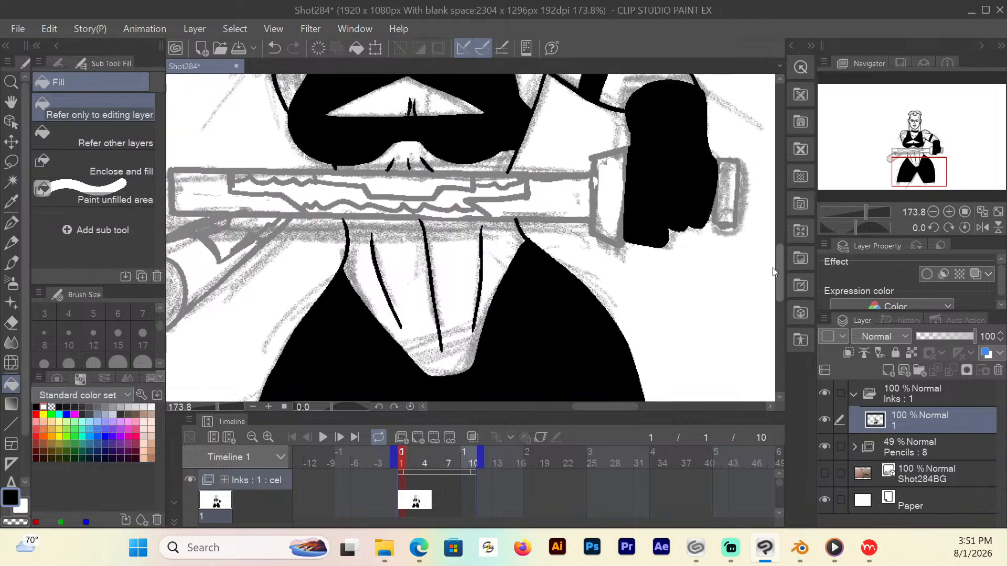
scroll(773, 226, up, 6)
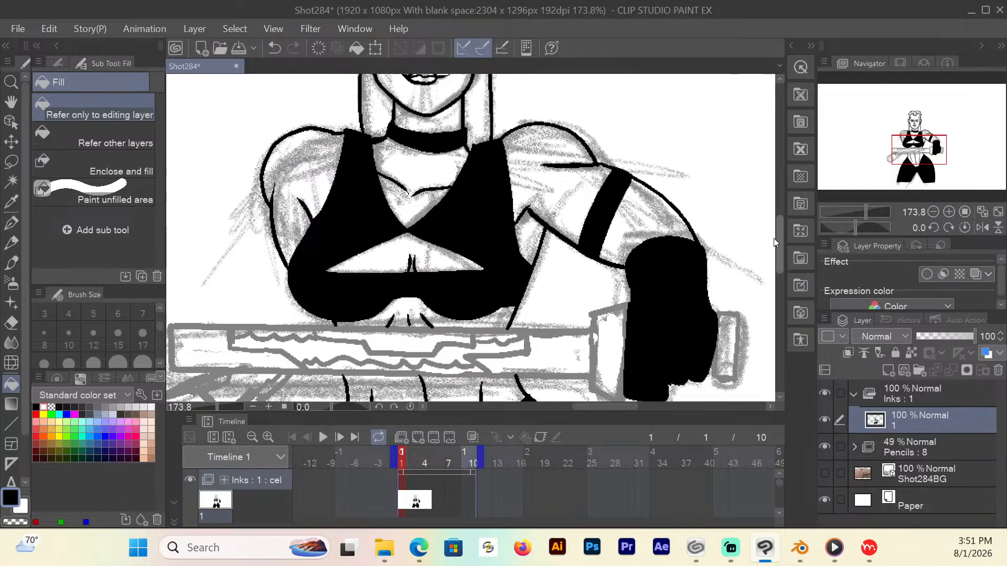
scroll(773, 209, down, 4)
scroll(772, 239, down, 5)
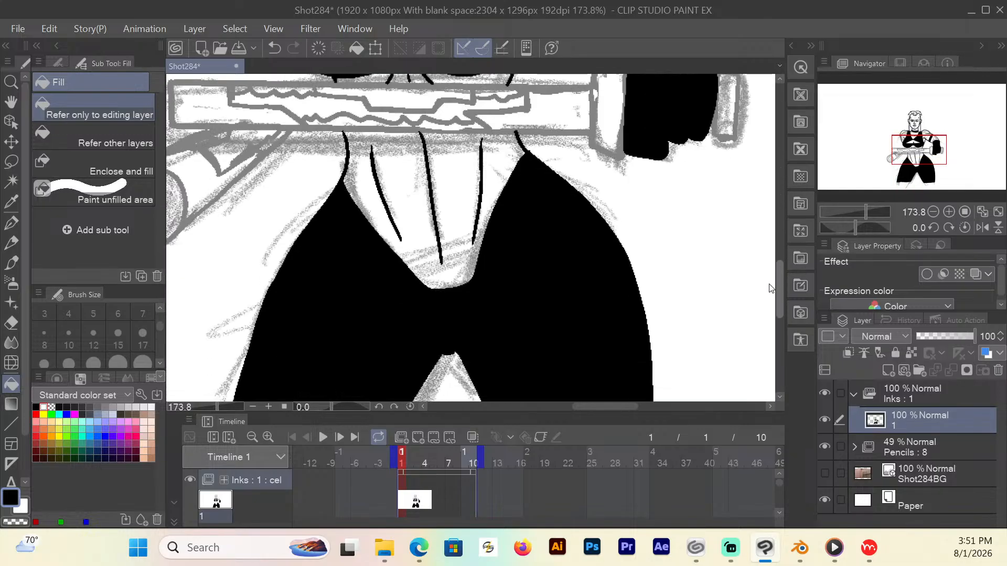
click(11, 423)
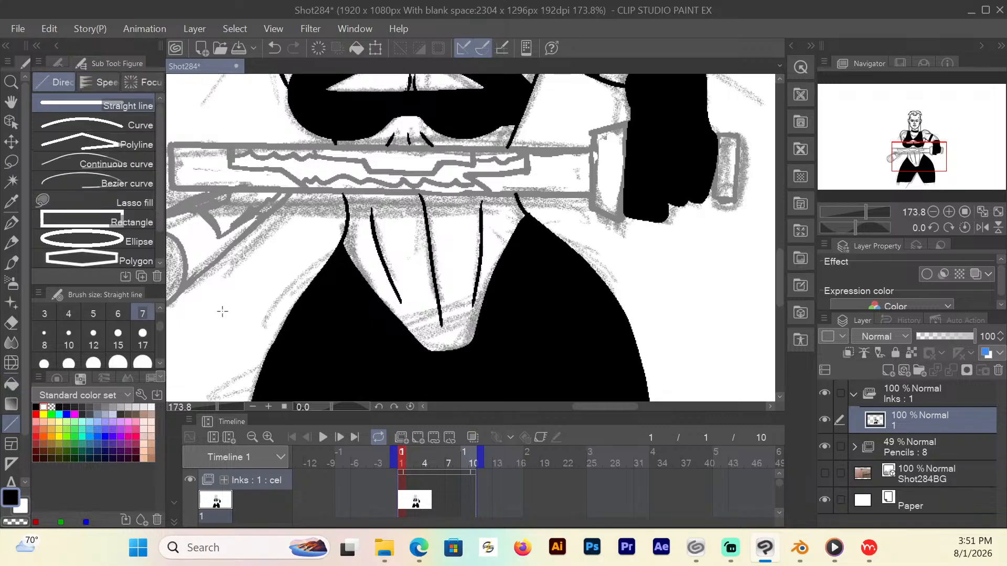
drag(593, 130, 628, 122)
mouse_move(592, 131)
mouse_down()
mouse_move(591, 209)
mouse_move(624, 225)
mouse_up()
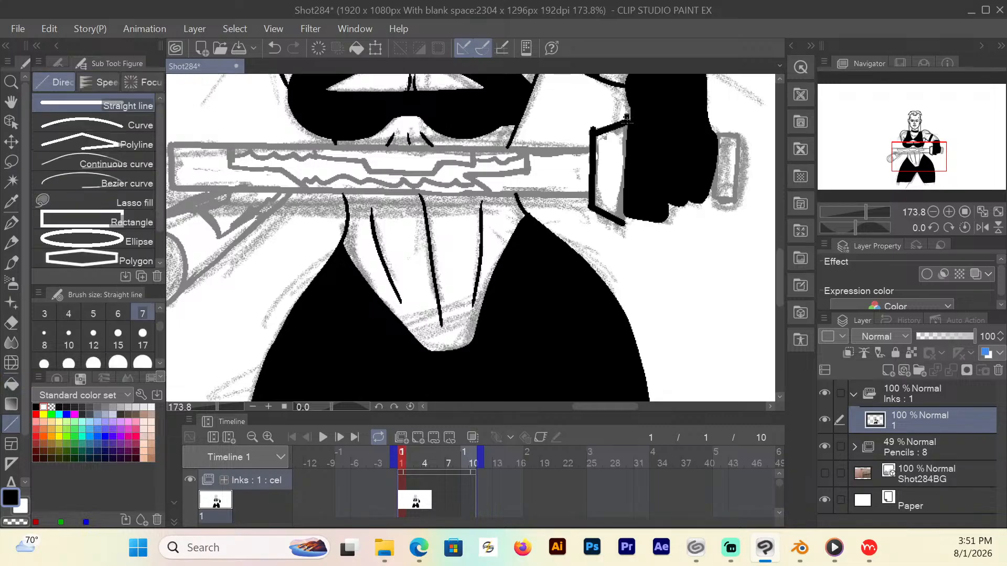
drag(627, 117, 624, 226)
click(11, 325)
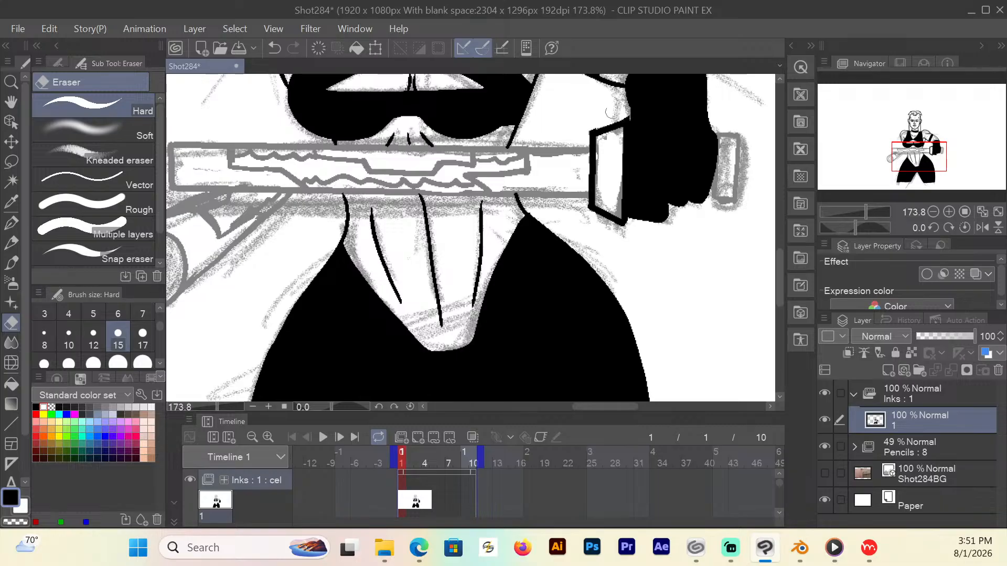
click(12, 225)
mouse_move(720, 135)
mouse_down()
mouse_move(736, 134)
mouse_move(738, 147)
mouse_move(736, 187)
mouse_move(719, 198)
mouse_move(715, 134)
mouse_up()
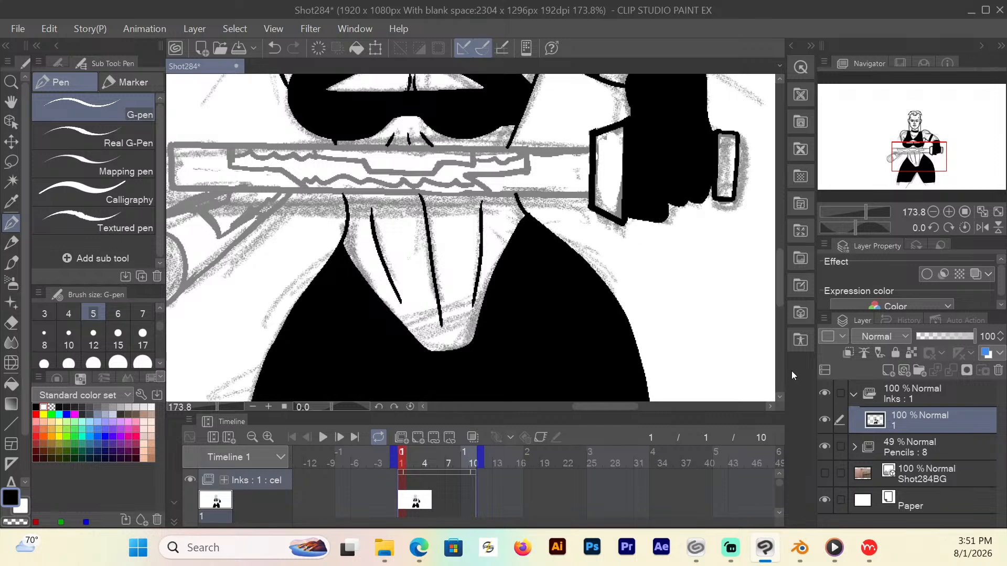
Outline the long horizontal sword body with straight black lines from the guard to its squared end.
drag(779, 278, 780, 286)
drag(622, 407, 610, 407)
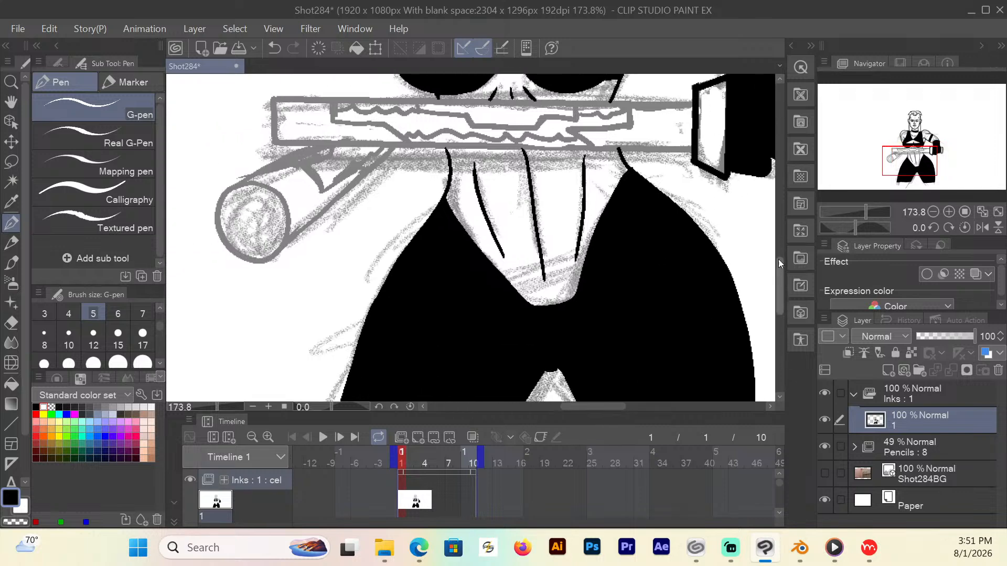
drag(778, 272, 778, 263)
key(u)
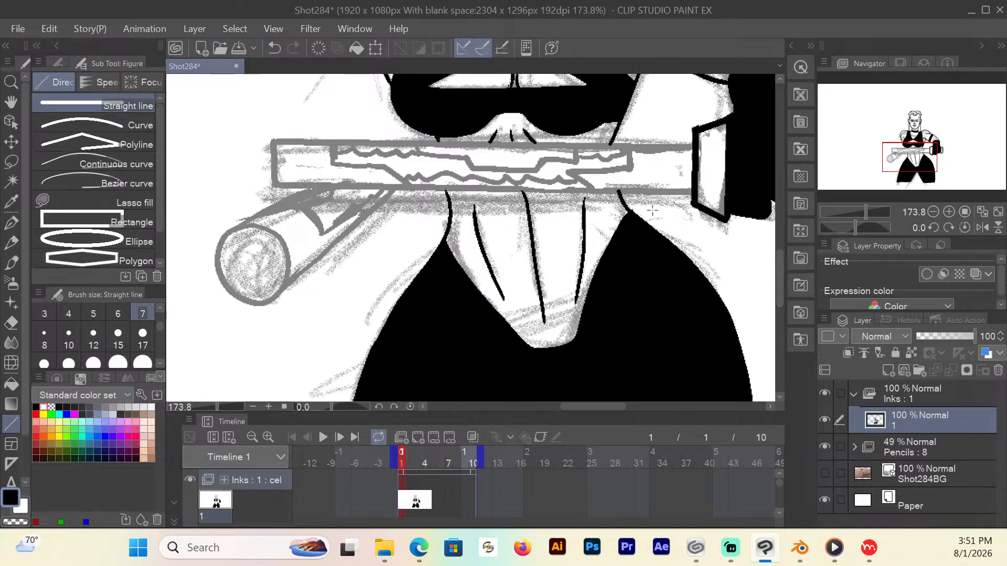
drag(690, 194, 275, 185)
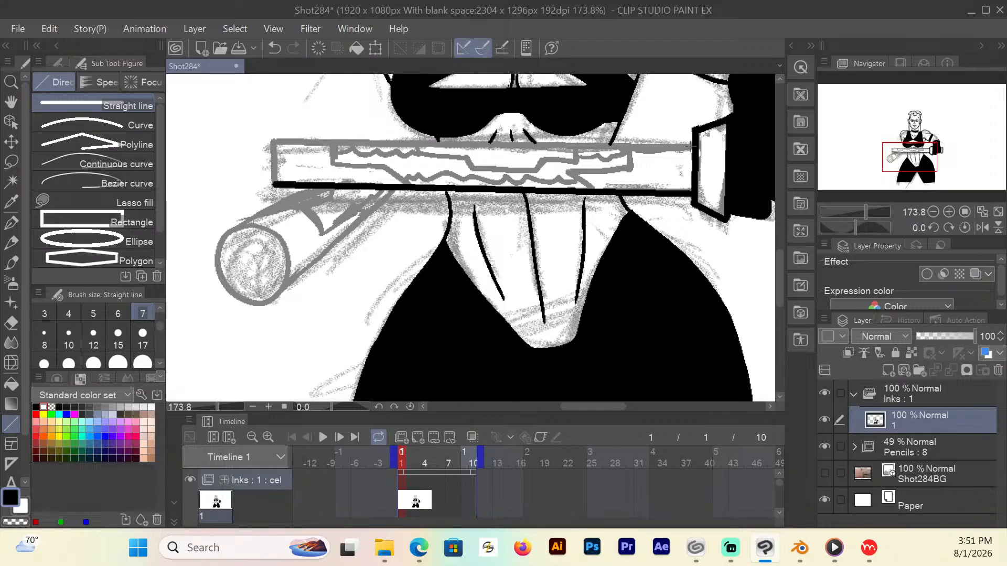
mouse_move(615, 144)
mouse_down()
mouse_move(694, 147)
mouse_move(272, 141)
mouse_move(274, 185)
mouse_up()
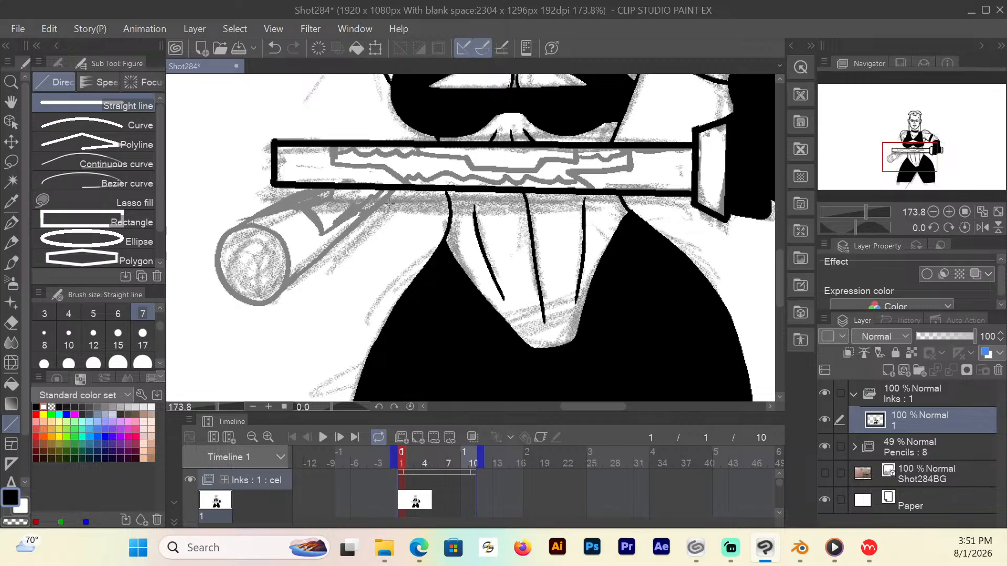
Ink the lower cylinder's two straight sides and its round end.
drag(395, 188, 277, 297)
drag(323, 186, 227, 231)
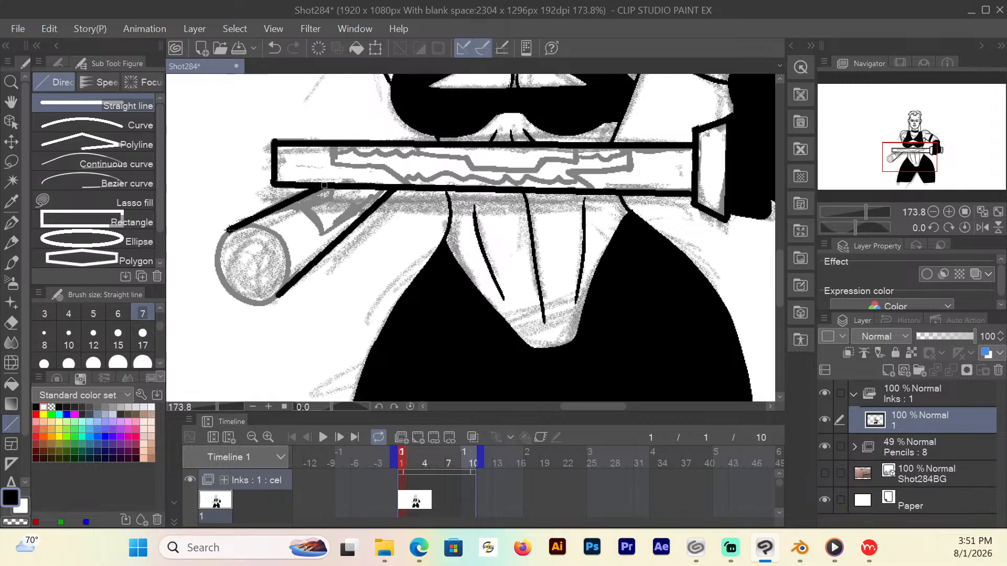
click(12, 224)
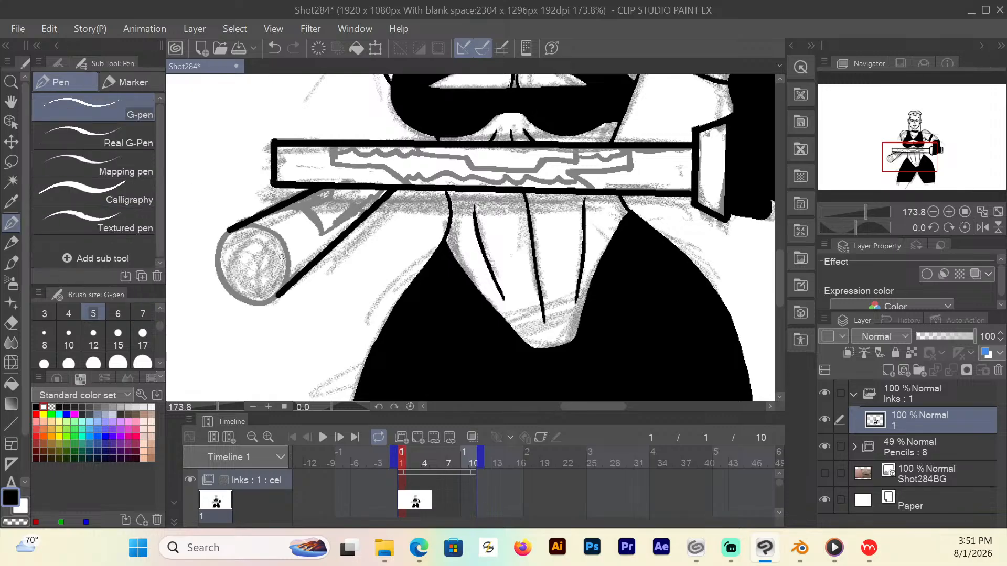
mouse_move(247, 225)
mouse_down()
mouse_move(273, 232)
mouse_move(282, 247)
mouse_move(286, 281)
mouse_move(266, 303)
mouse_move(231, 295)
mouse_move(220, 281)
mouse_move(229, 232)
mouse_up()
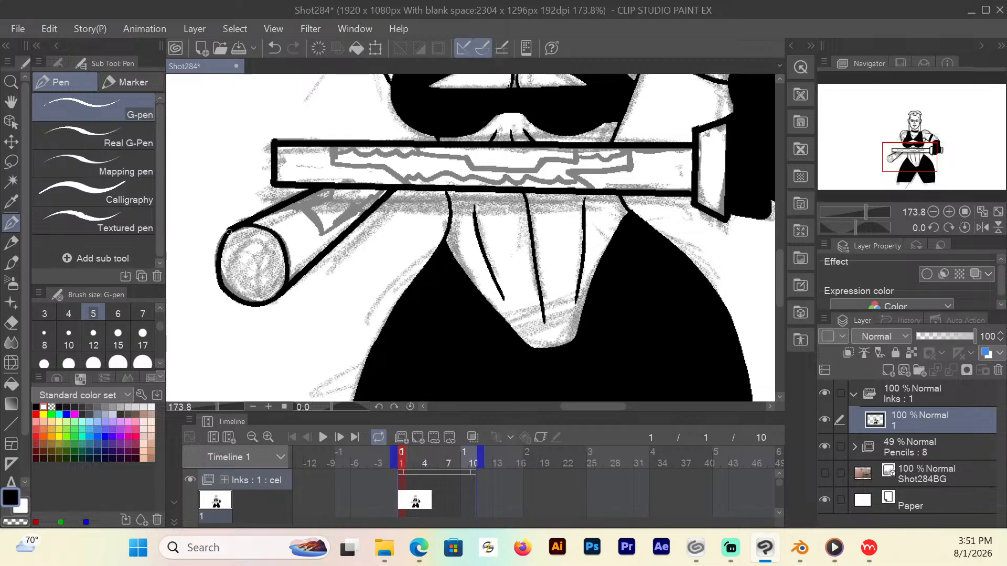
Ink the inset panel on the lower cylinder, undo its black zigzag and ink the end edge of the horizontal sword's panel.
mouse_move(284, 203)
mouse_down()
mouse_move(331, 238)
mouse_move(322, 235)
mouse_move(360, 205)
mouse_move(329, 198)
mouse_move(330, 189)
mouse_move(302, 208)
mouse_up()
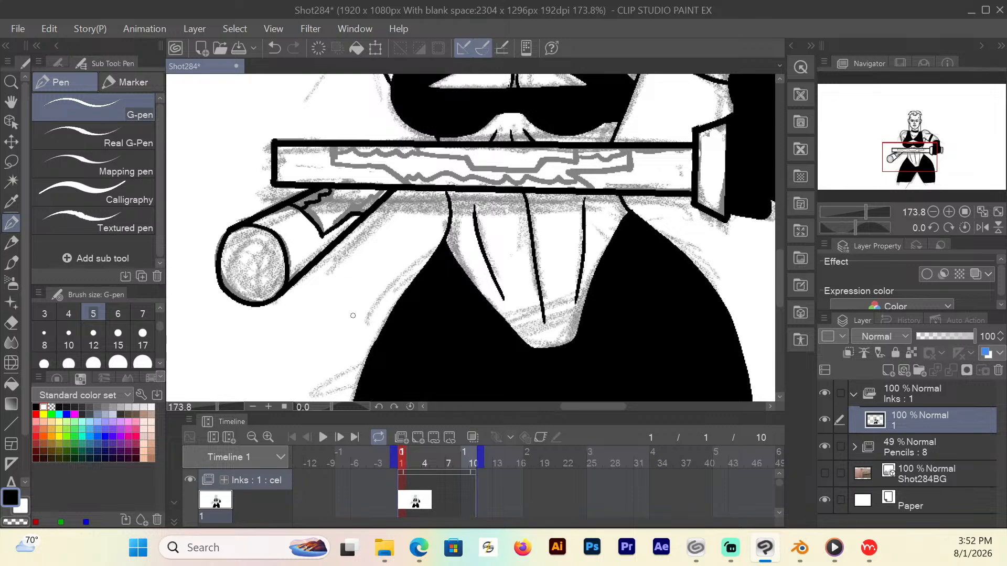
key(ctrl+z)
drag(332, 142, 332, 165)
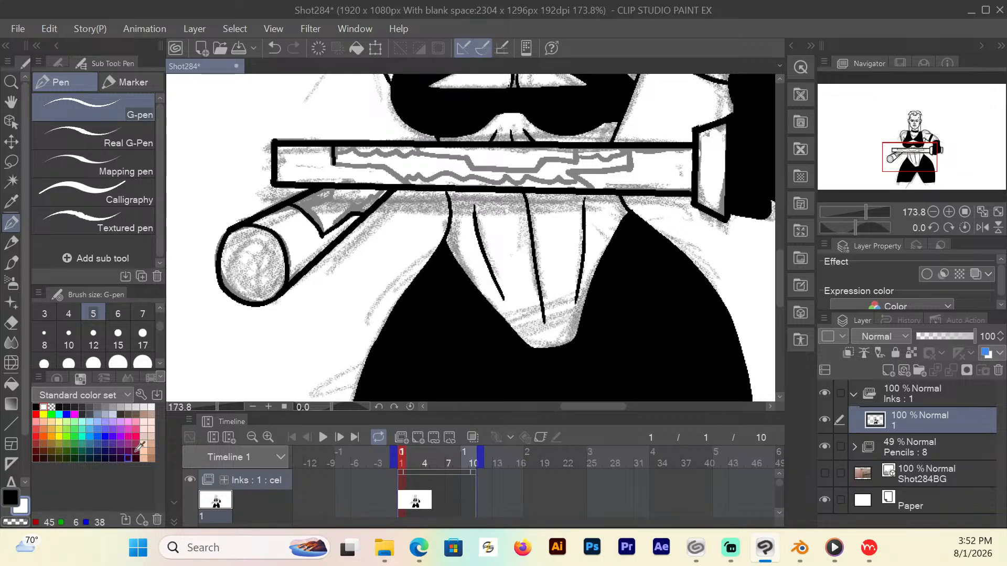
Draw yellow zigzag lines inside the inset panel of the lower cylinder.
click(44, 414)
click(10, 497)
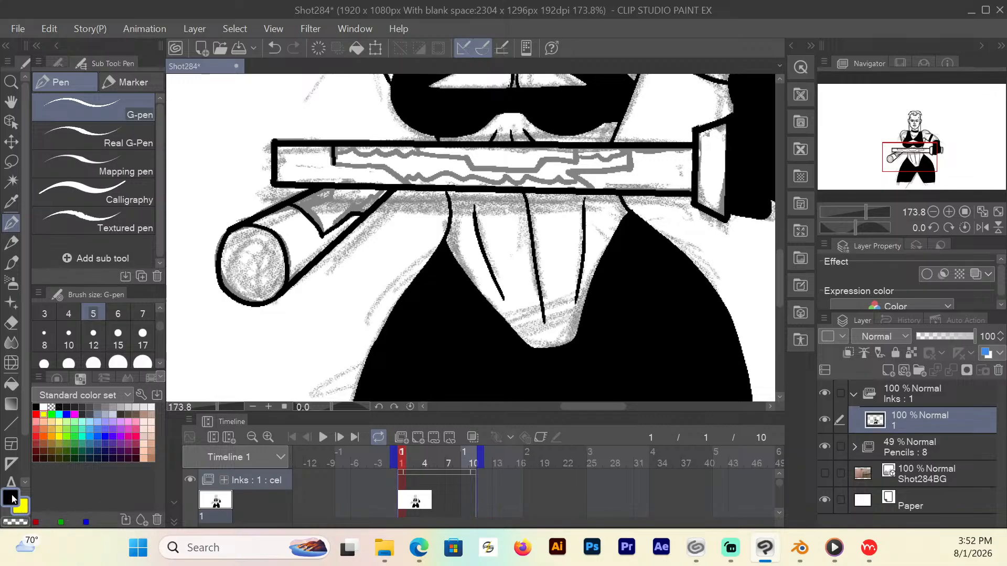
click(26, 512)
drag(304, 208, 333, 194)
Ink the stepped outline of the horizontal sword's inset panel in black.
click(10, 498)
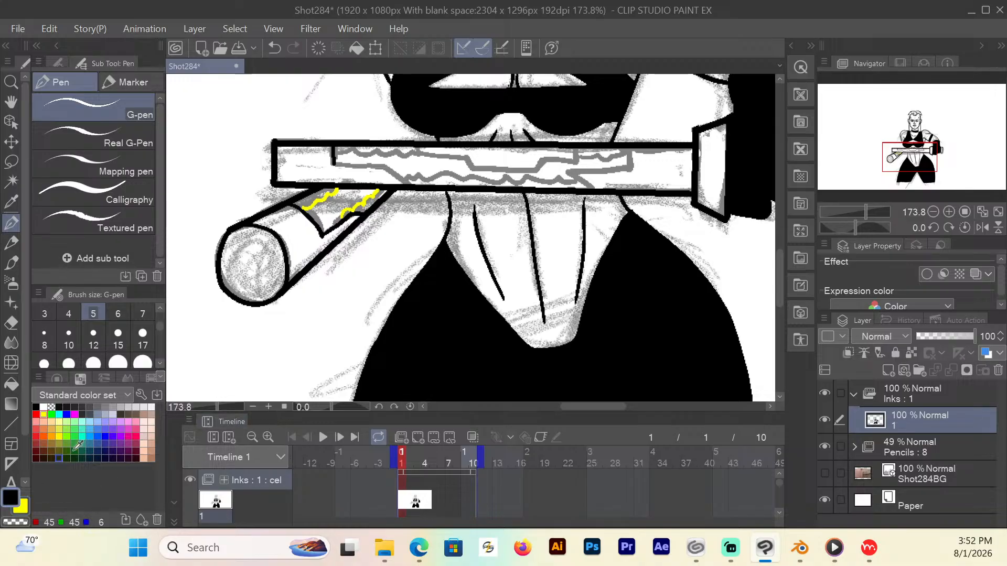
mouse_move(338, 162)
mouse_down()
mouse_move(391, 164)
mouse_move(412, 184)
mouse_up()
mouse_move(576, 149)
mouse_down()
mouse_move(574, 161)
mouse_move(520, 171)
mouse_move(426, 153)
mouse_move(419, 143)
mouse_up()
mouse_move(631, 145)
mouse_down()
mouse_move(612, 168)
mouse_move(568, 172)
mouse_move(592, 188)
mouse_up()
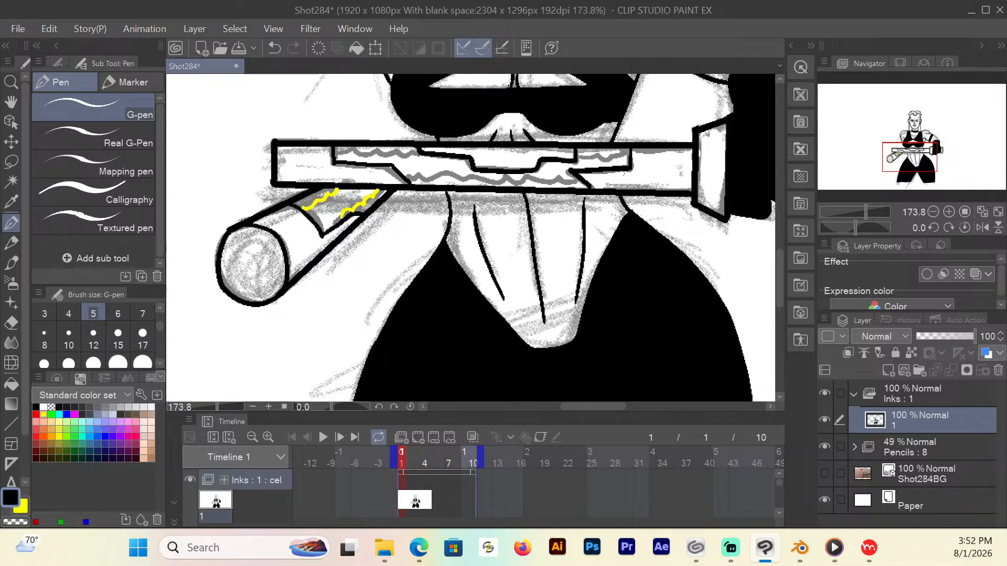
Draw yellow zigzag lines inside the horizontal sword's inset panel and show the whole canvas.
click(23, 509)
mouse_move(626, 151)
mouse_down()
mouse_move(576, 153)
mouse_move(609, 156)
mouse_move(580, 156)
mouse_move(557, 178)
mouse_move(527, 183)
mouse_move(408, 177)
mouse_move(411, 153)
mouse_move(336, 154)
mouse_up()
key(ctrl+z)
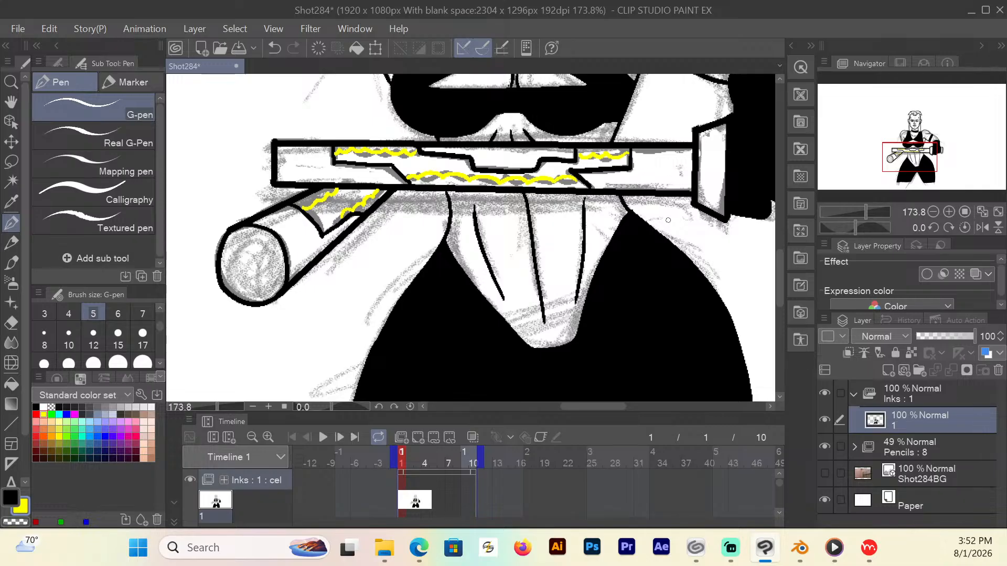
key(ctrl+0)
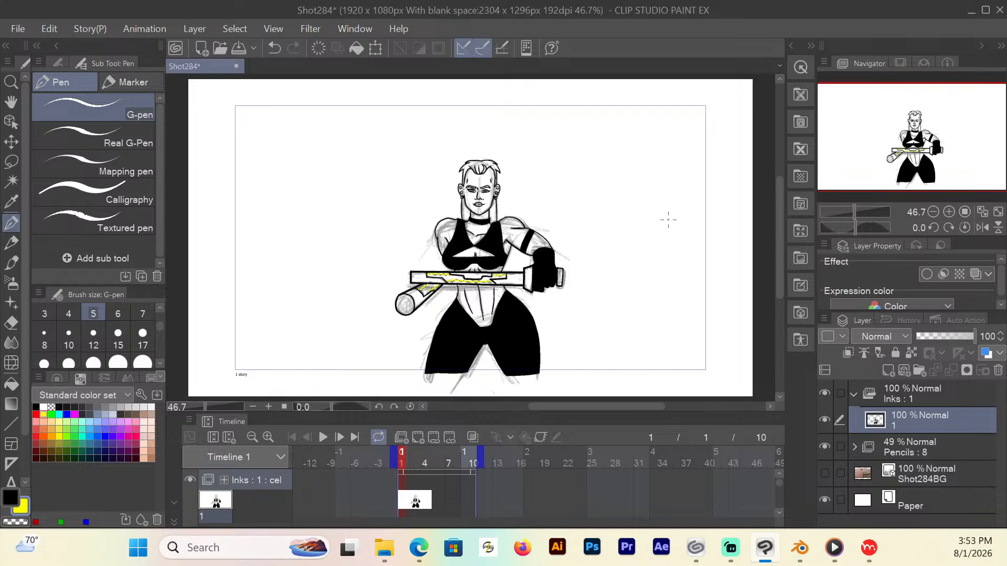
Check the inks without the Pencils folder and over the Shot284BG background, restore the pencils view and save the file.
click(852, 394)
click(825, 420)
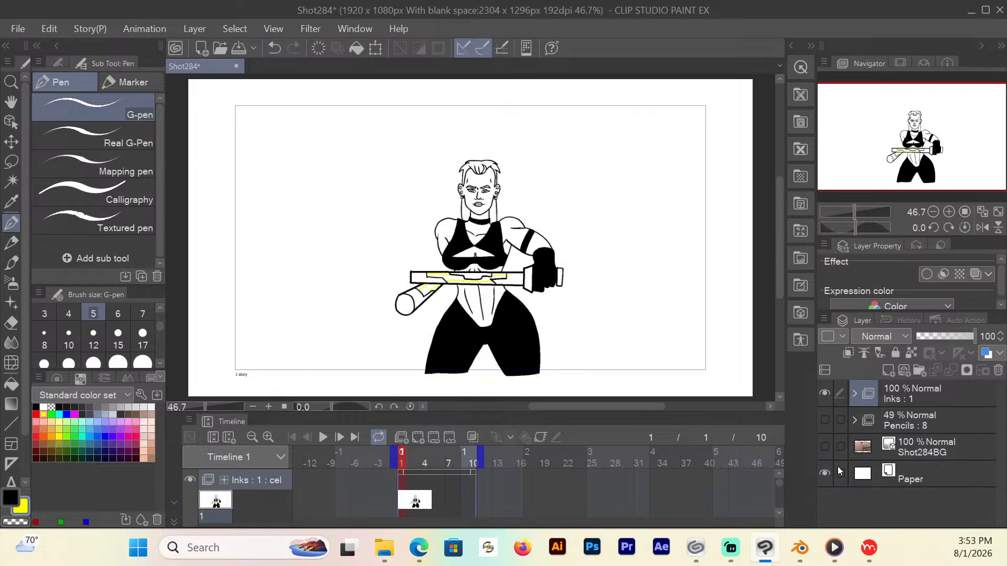
click(825, 447)
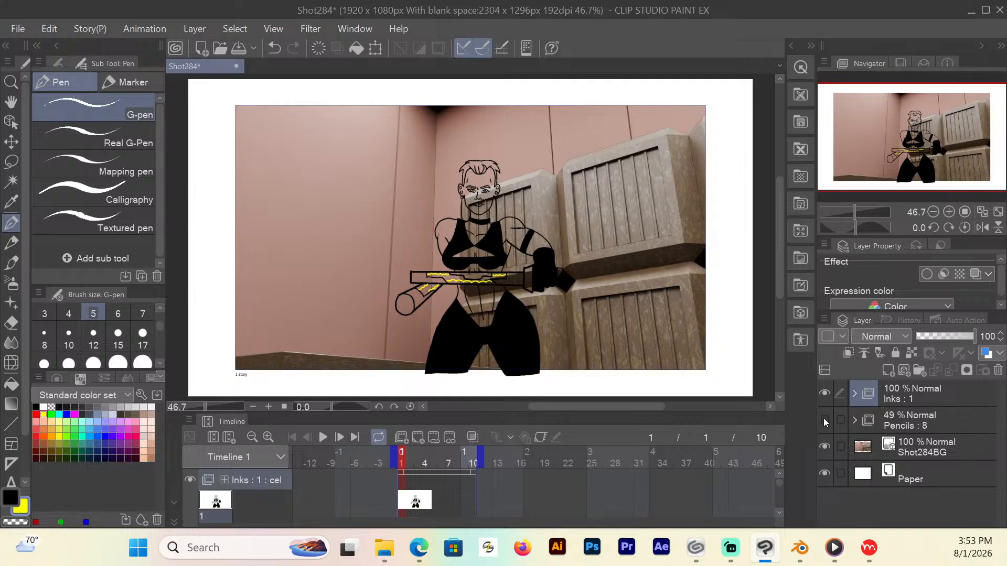
click(824, 419)
click(825, 446)
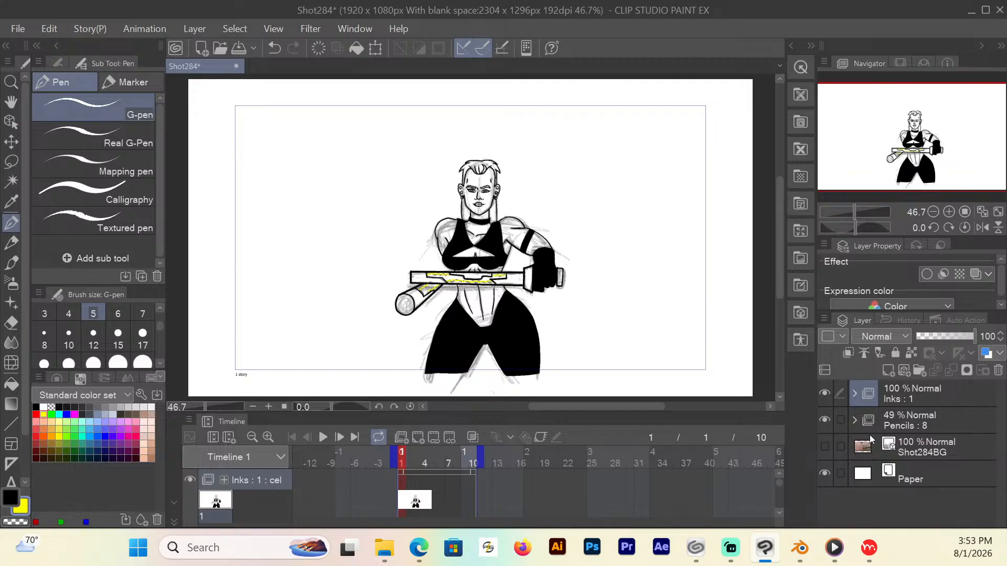
key(ctrl+s)
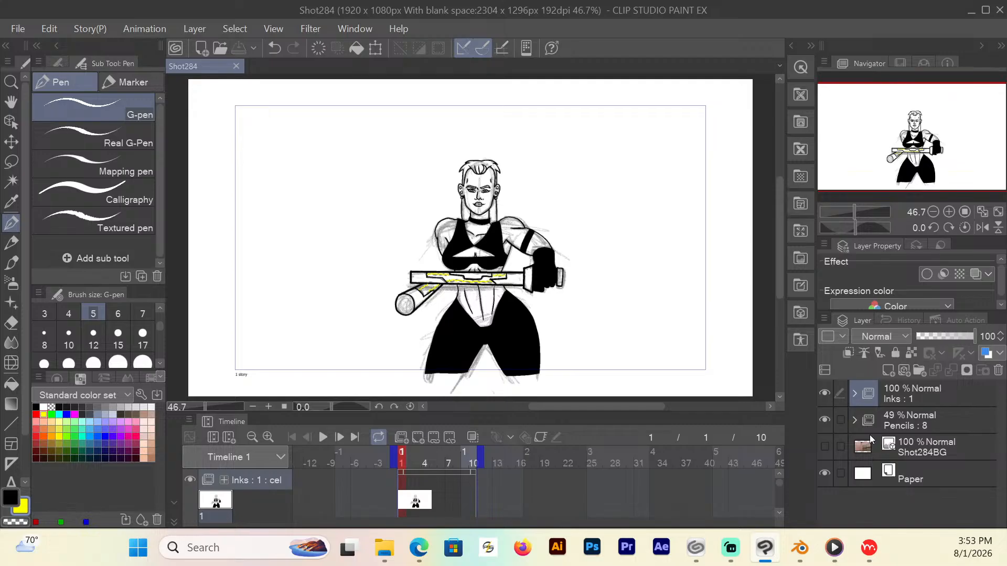